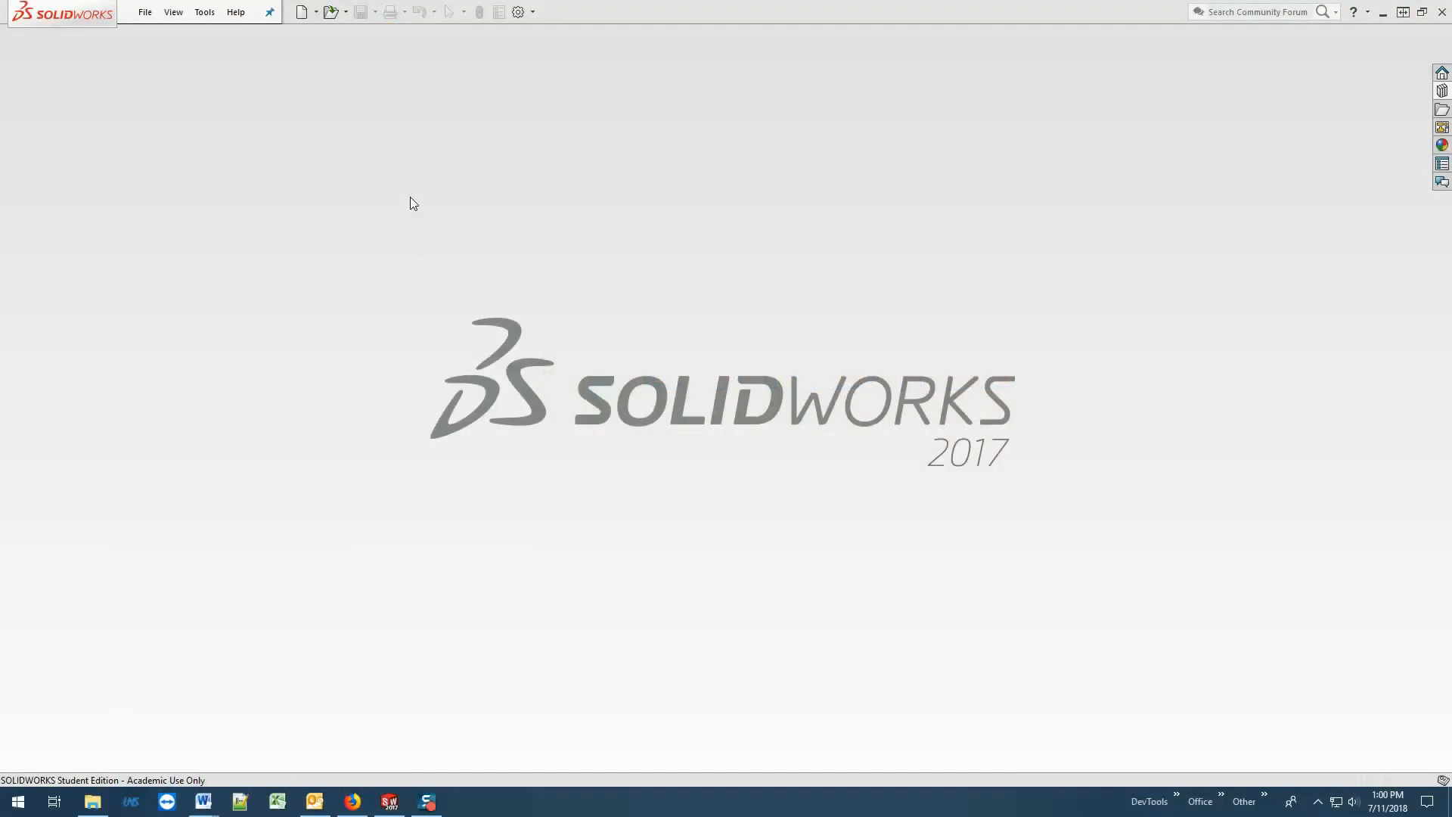
Create a new assembly document.
{"action": "left_click", "coordinate": [144, 13]}
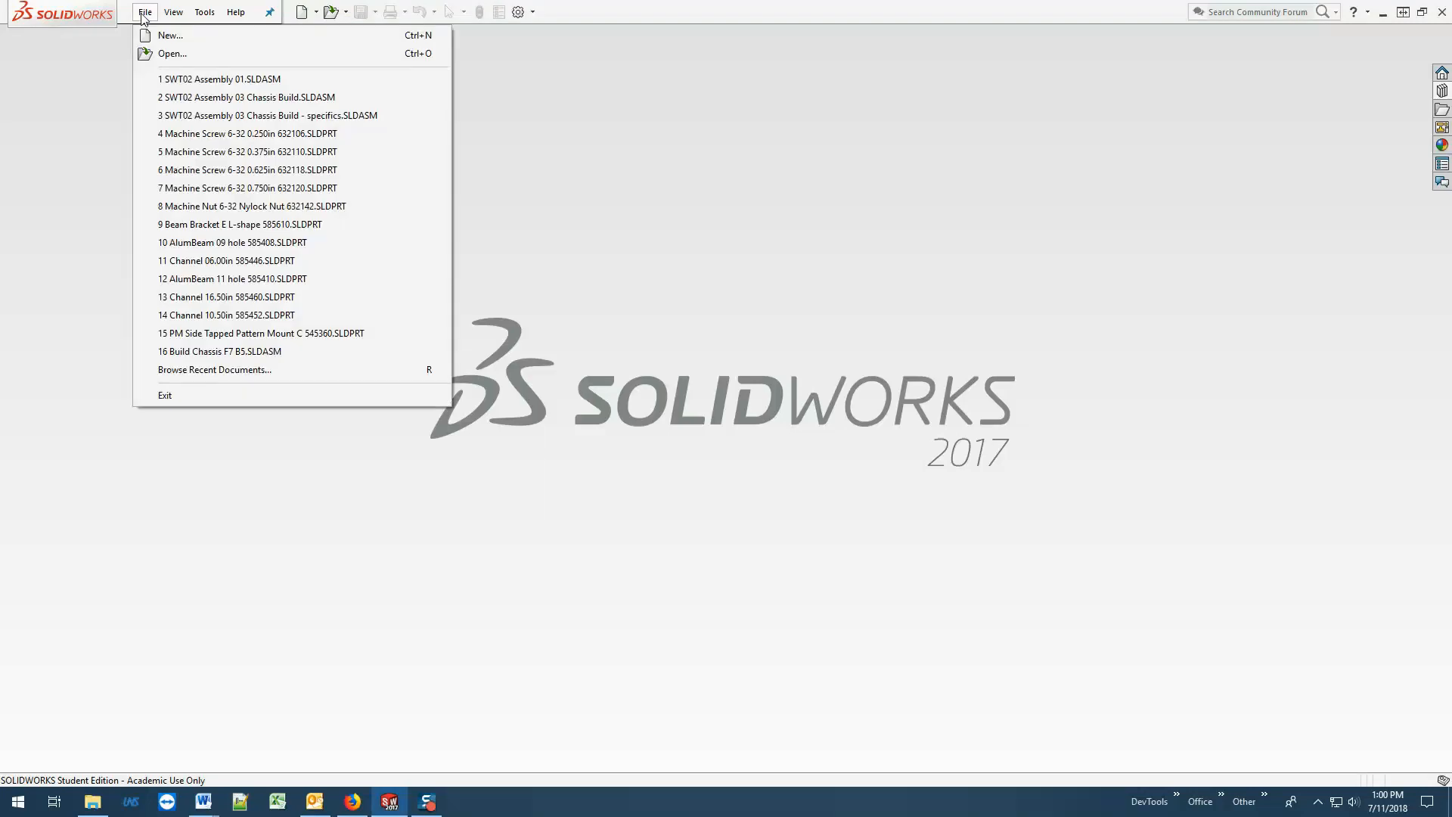
{"action": "left_click", "coordinate": [167, 35]}
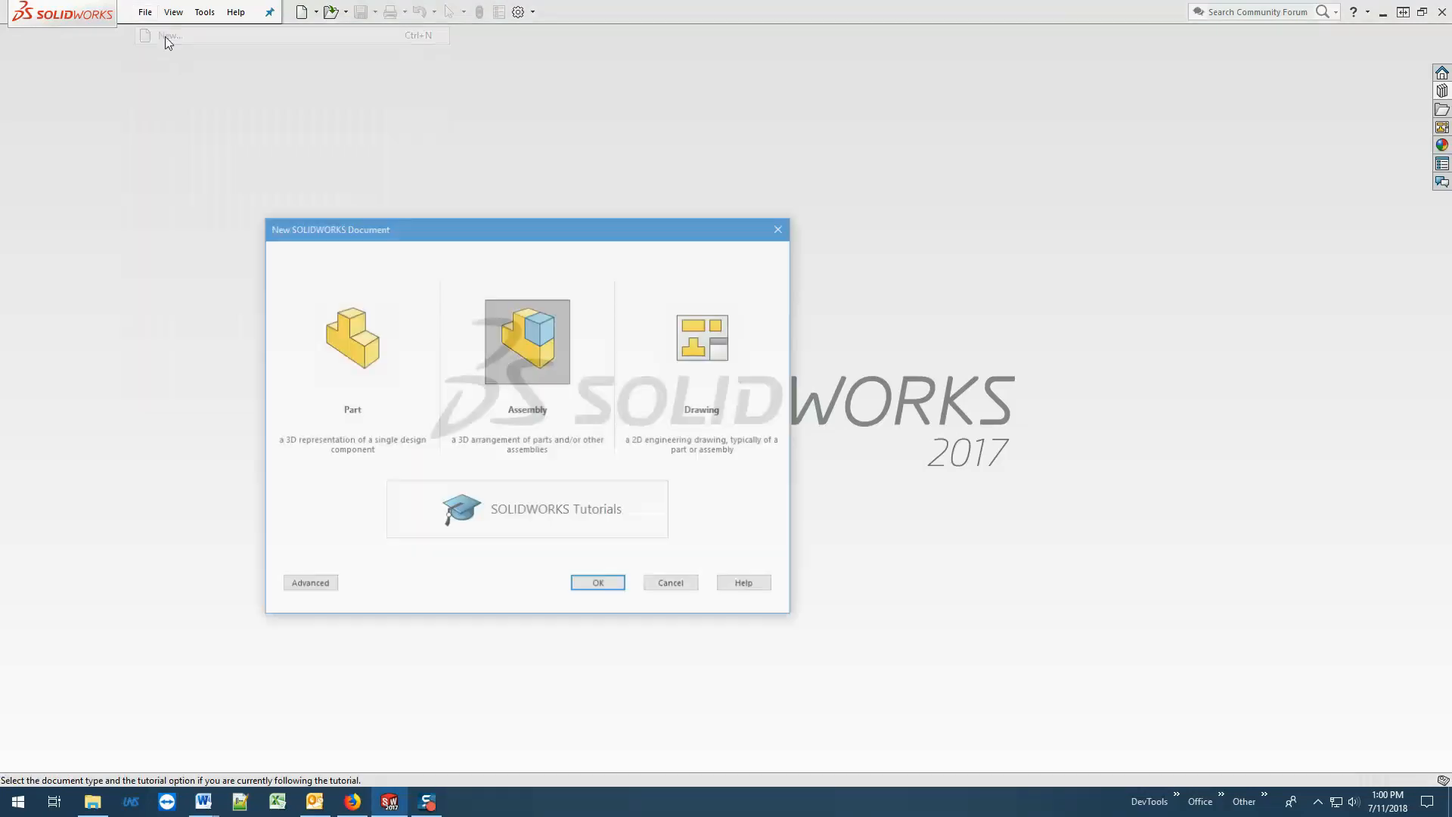
{"action": "left_click", "coordinate": [509, 369]}
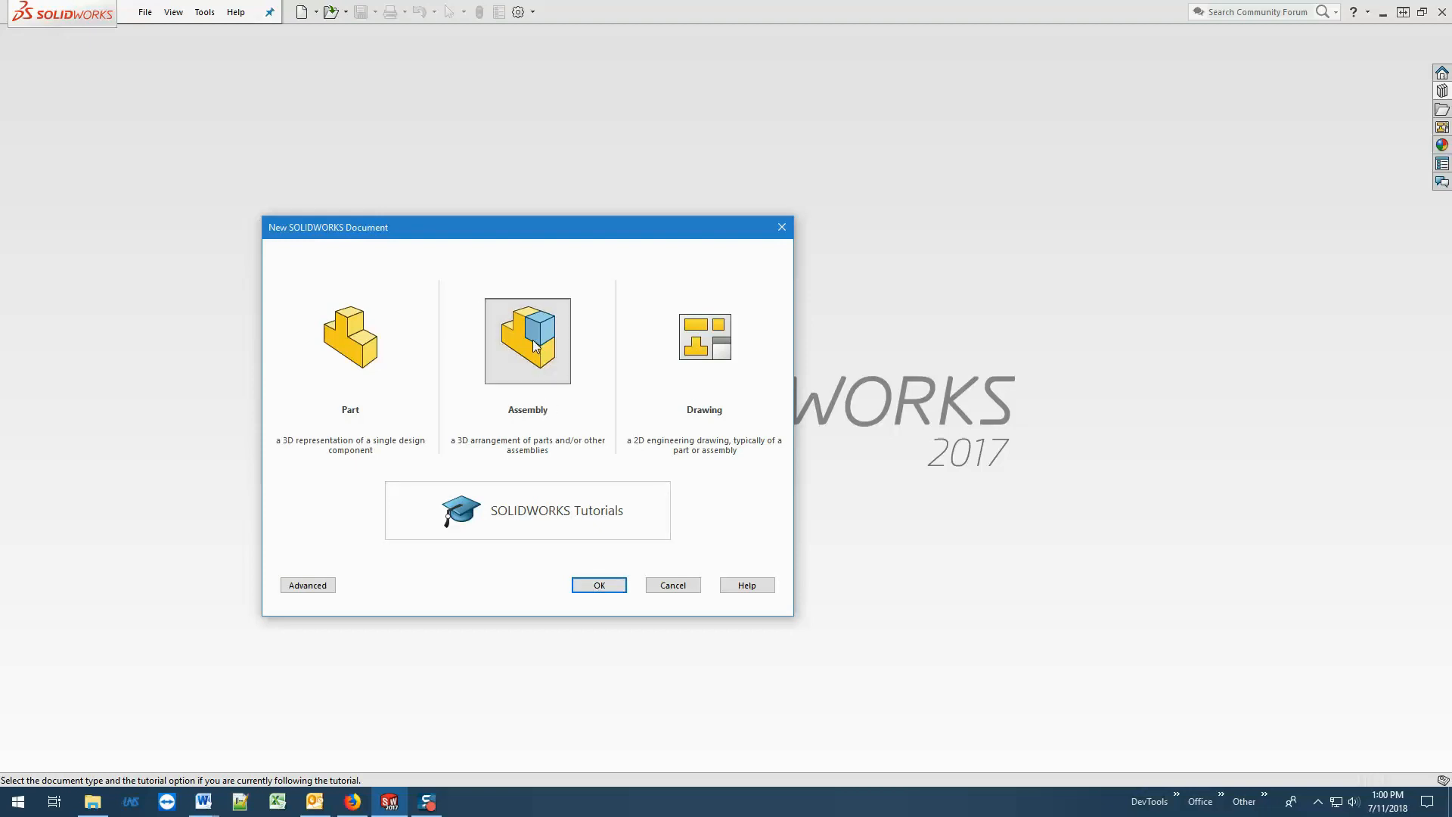
{"action": "left_click", "coordinate": [595, 587]}
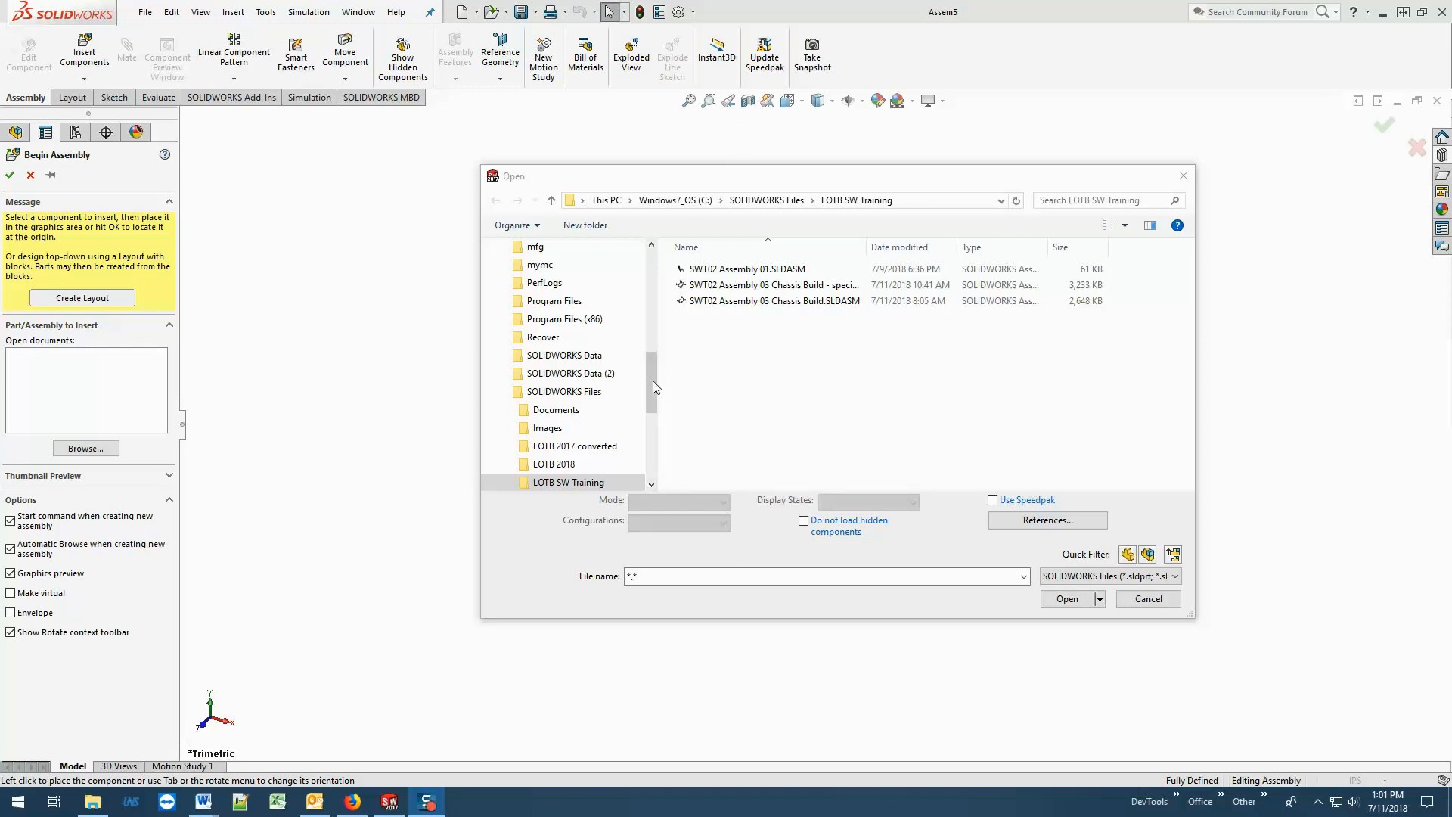
Insert AlumBeam 09 hole 585408 from the Servocity Parts folder and place it as the assembly's first component.
{"action": "left_click", "coordinate": [592, 392]}
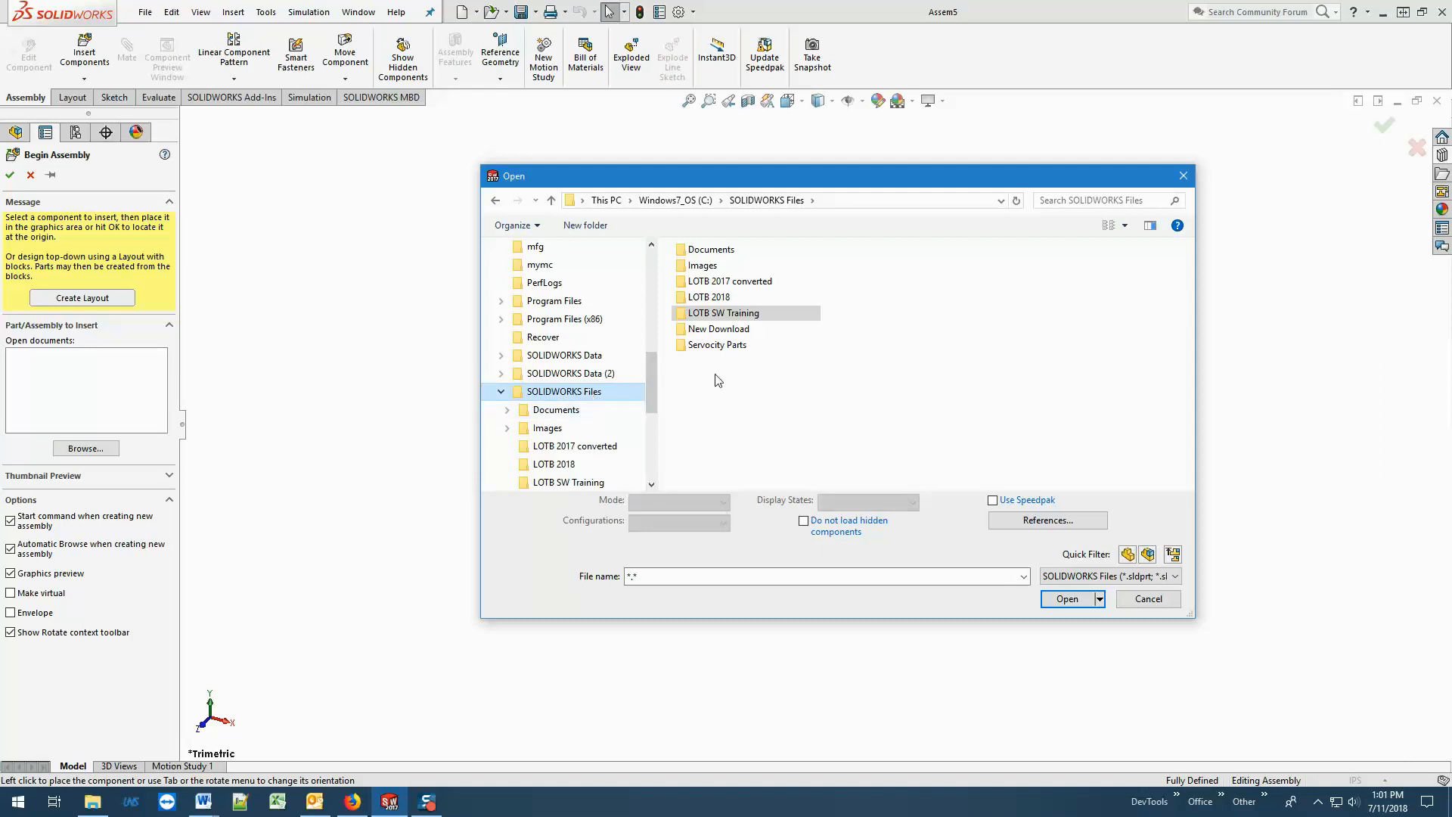
{"action": "left_click", "coordinate": [729, 350]}
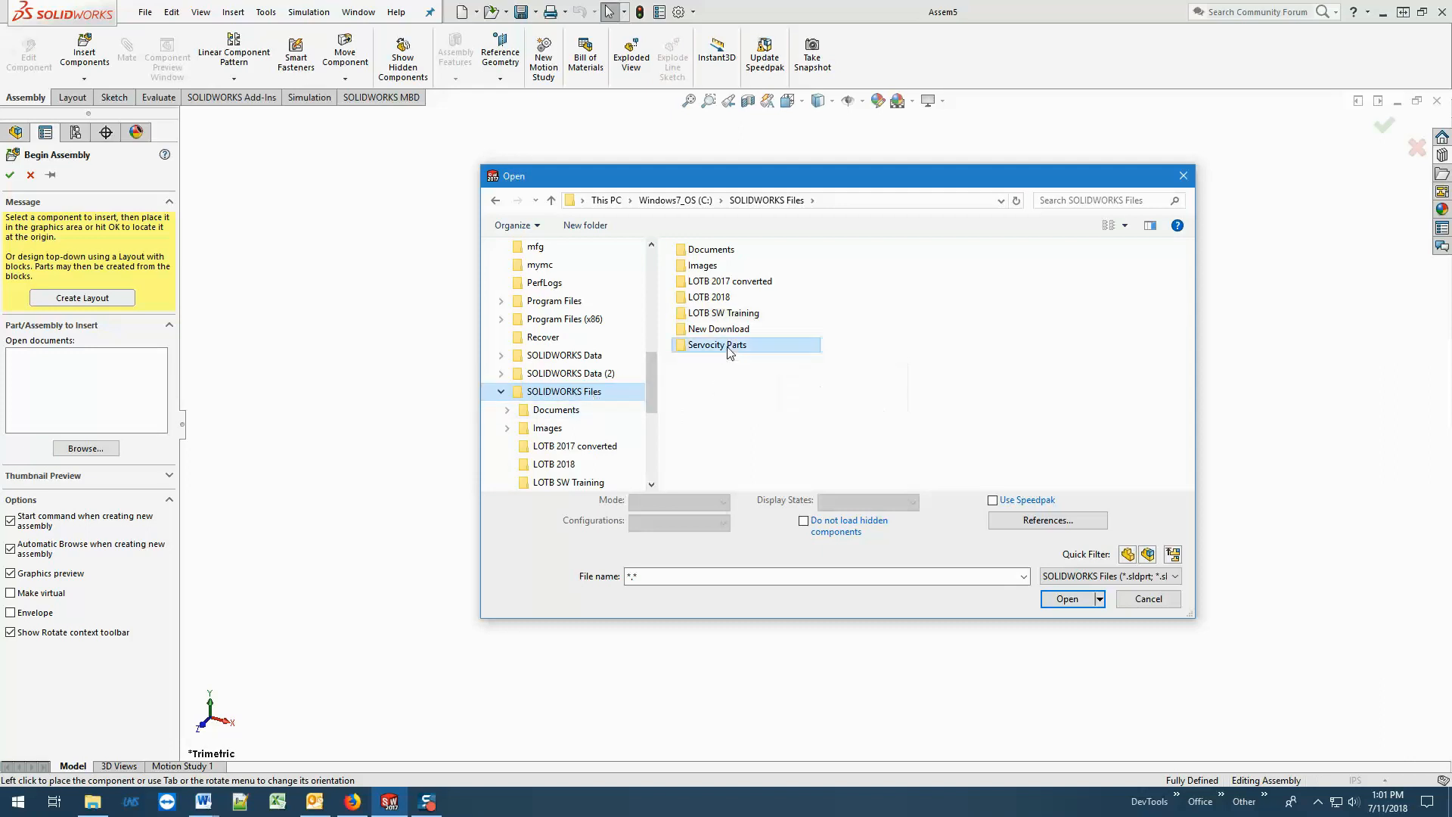
{"action": "double_click", "coordinate": [730, 348]}
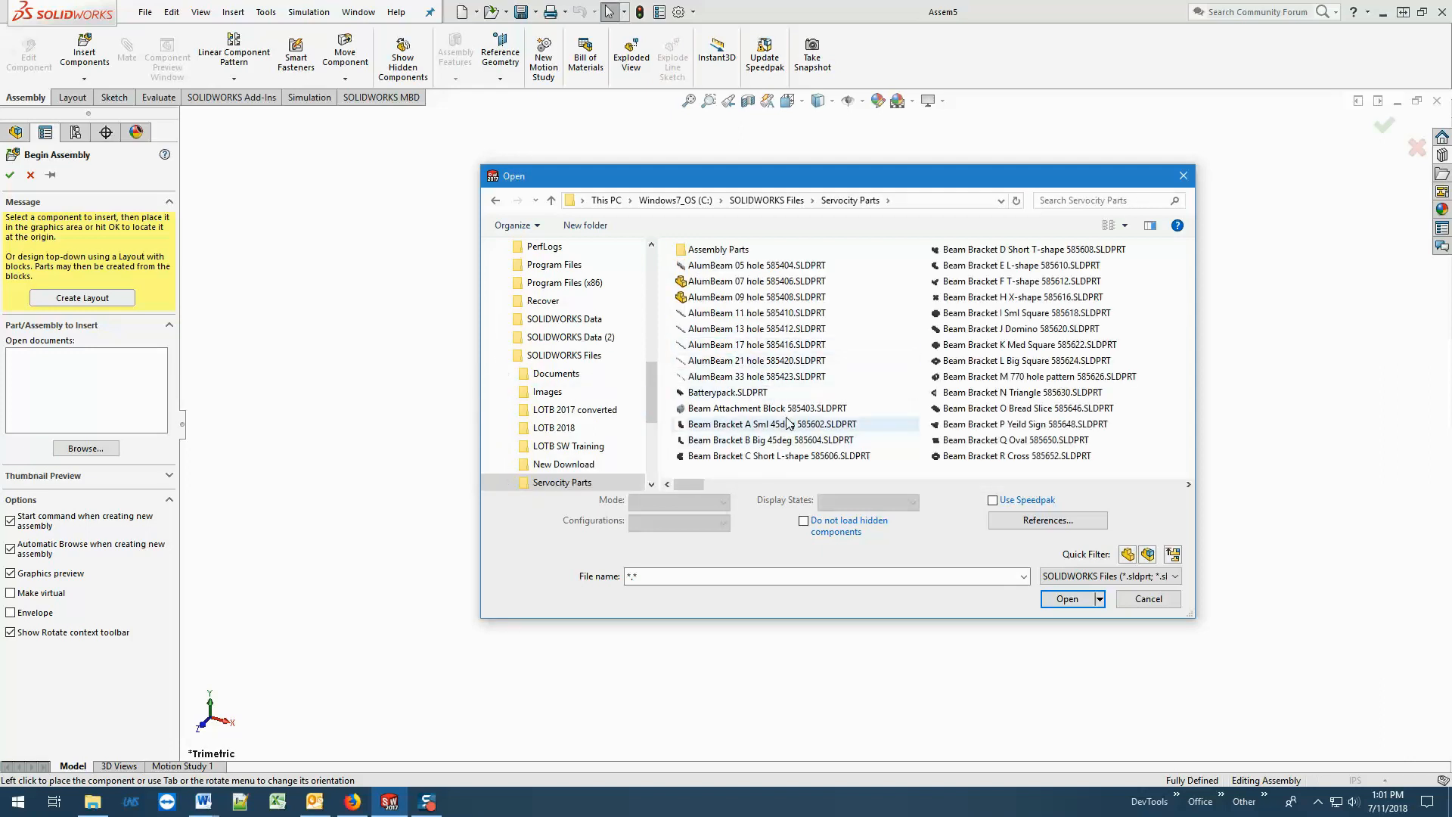
{"action": "left_click", "coordinate": [770, 299]}
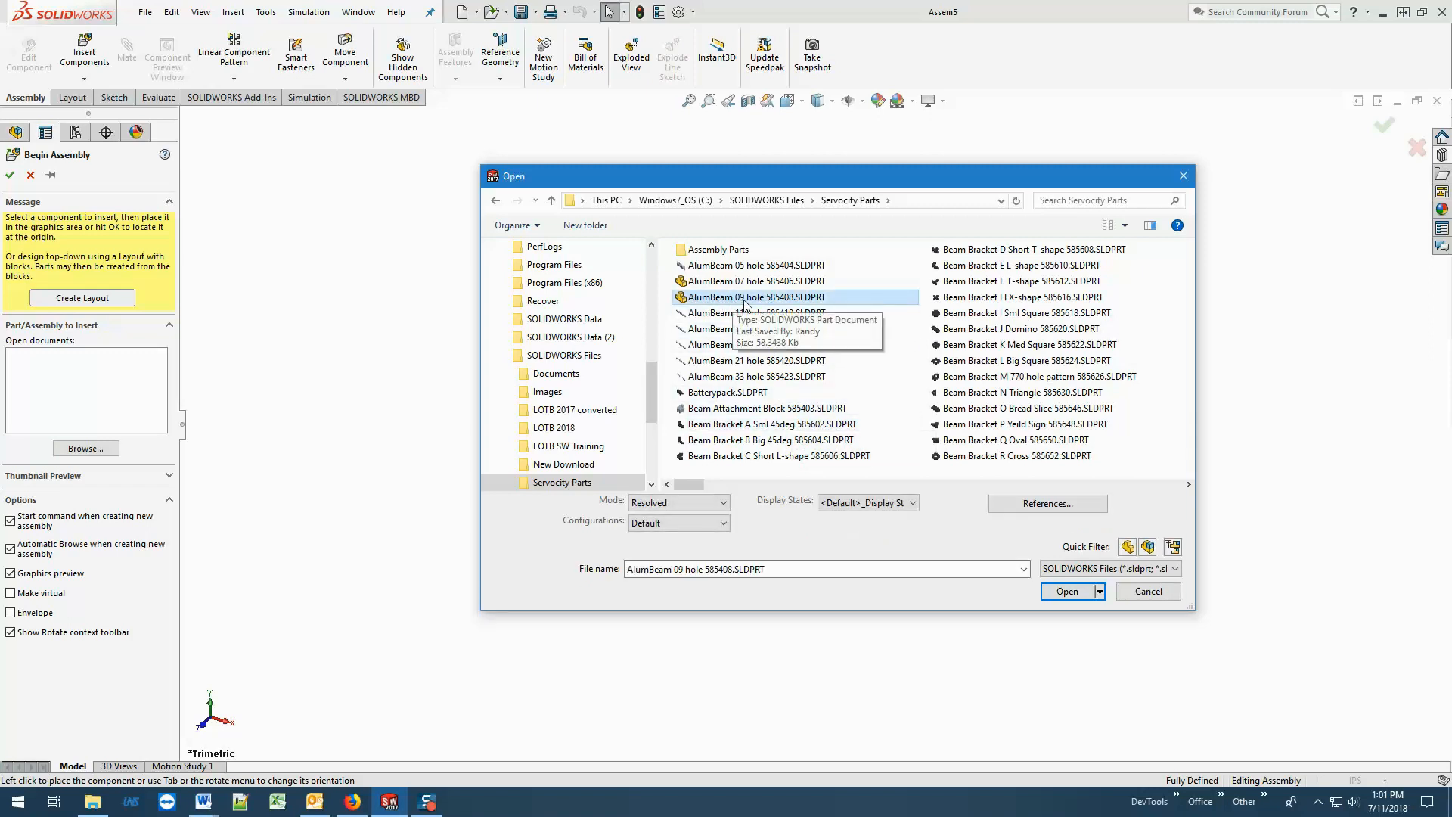
{"action": "left_click", "coordinate": [1080, 597]}
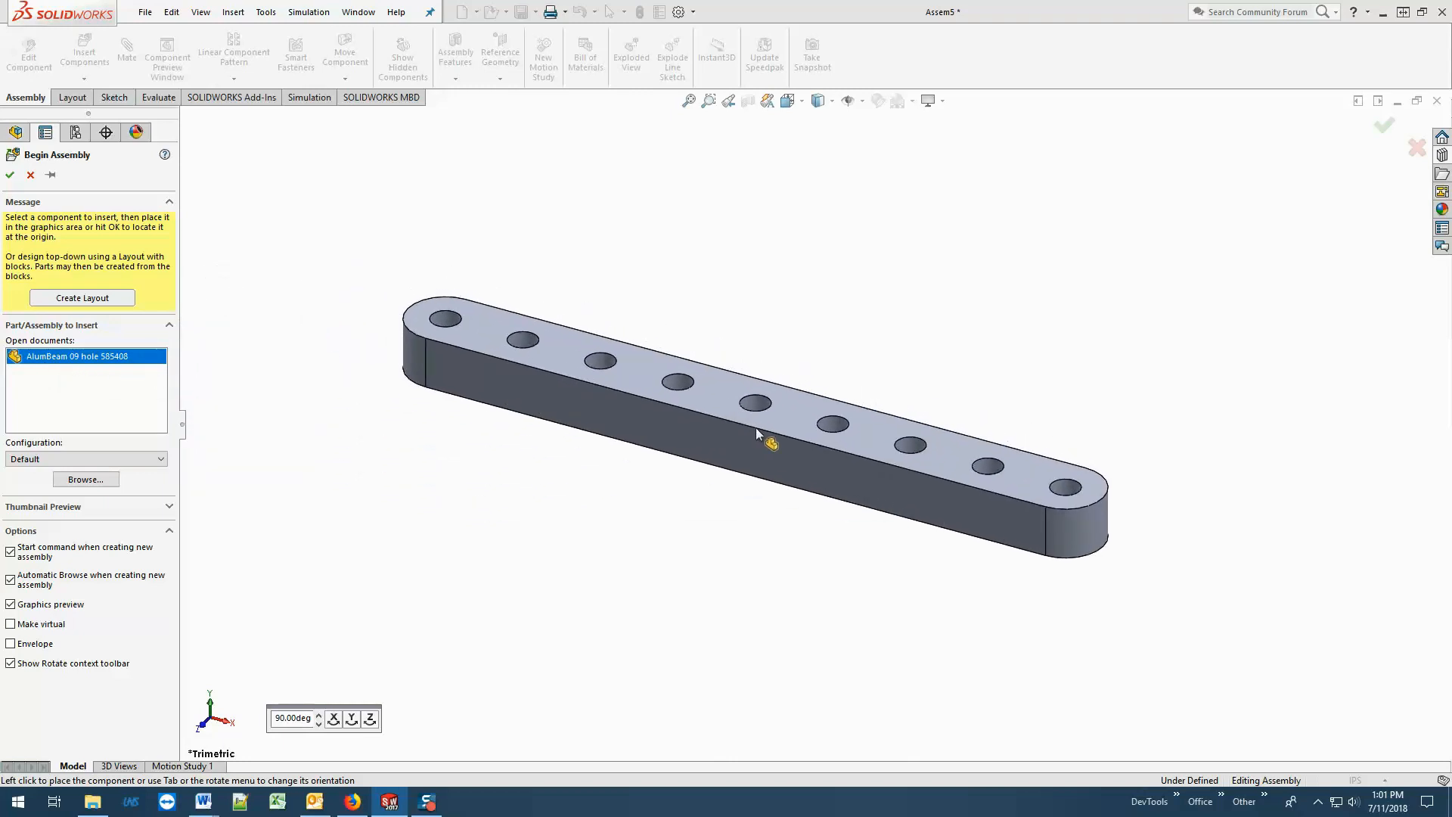
{"action": "left_click", "coordinate": [755, 428]}
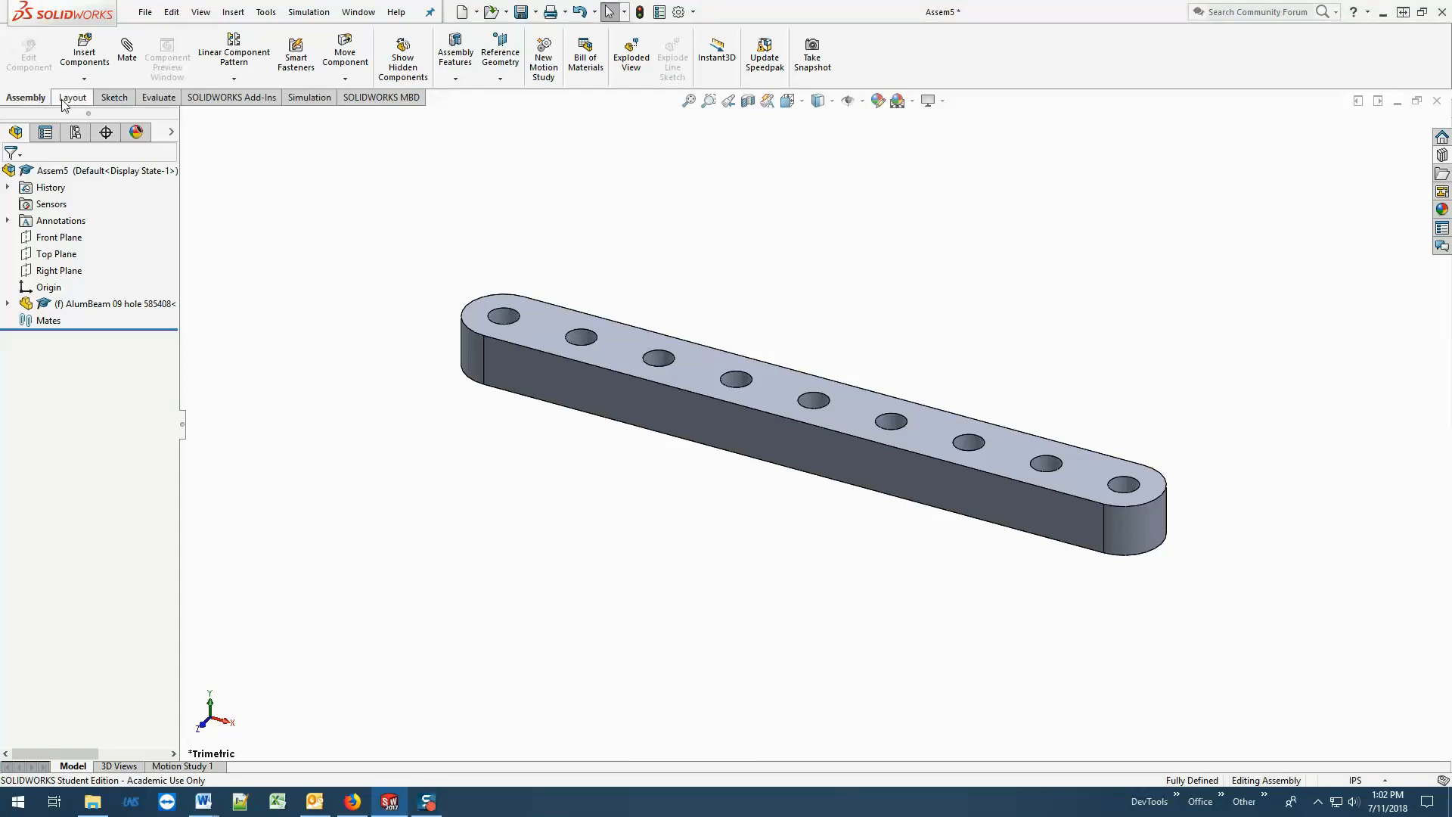
Load Beam Bracket B Big 45deg 585604 from the Servocity Parts folder as the component to insert.
{"action": "scroll", "coordinate": [45, 103], "scroll_direction": "down", "scroll_amount": 2}
{"action": "left_click", "coordinate": [38, 103]}
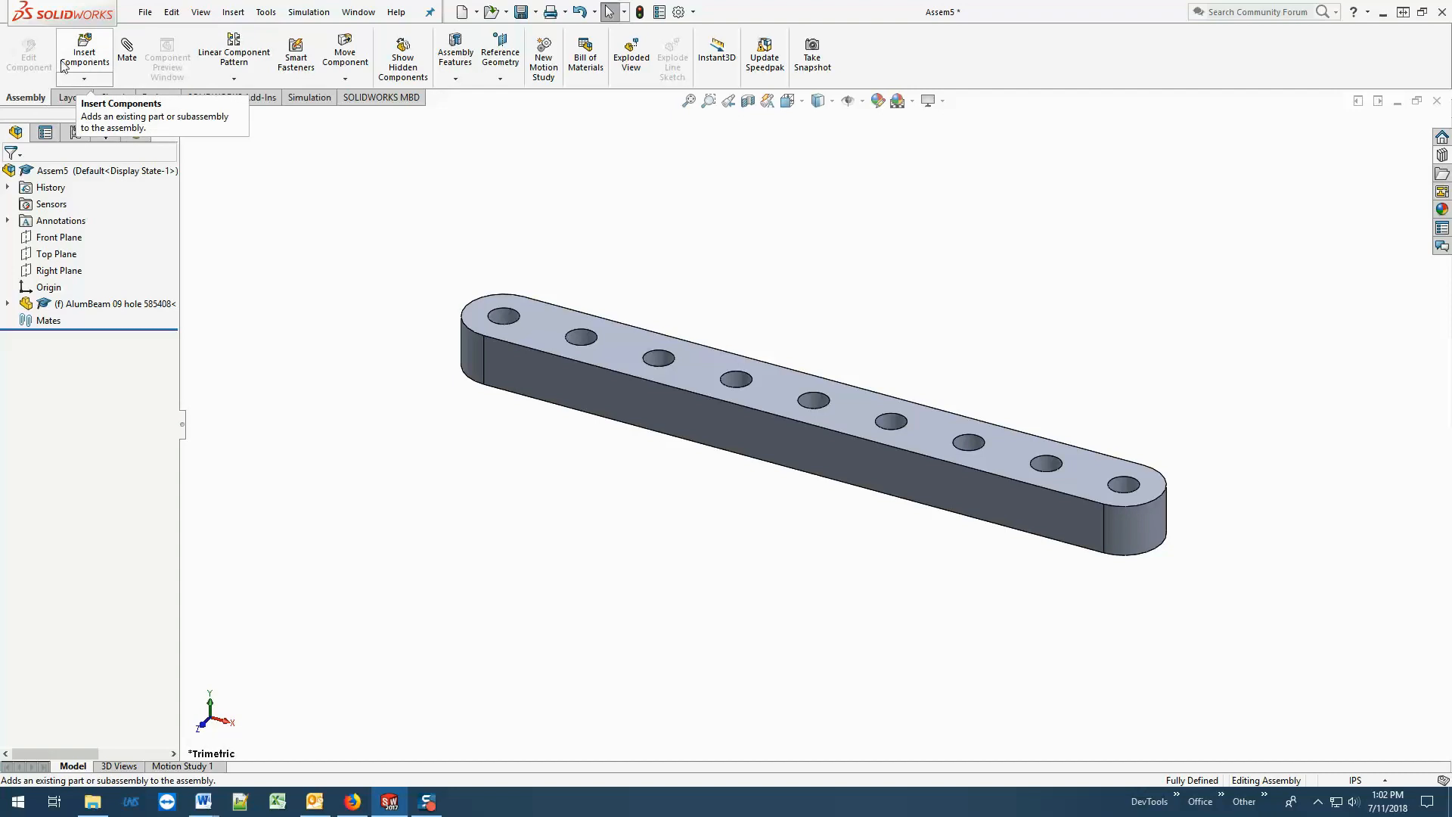
{"action": "left_click", "coordinate": [89, 59]}
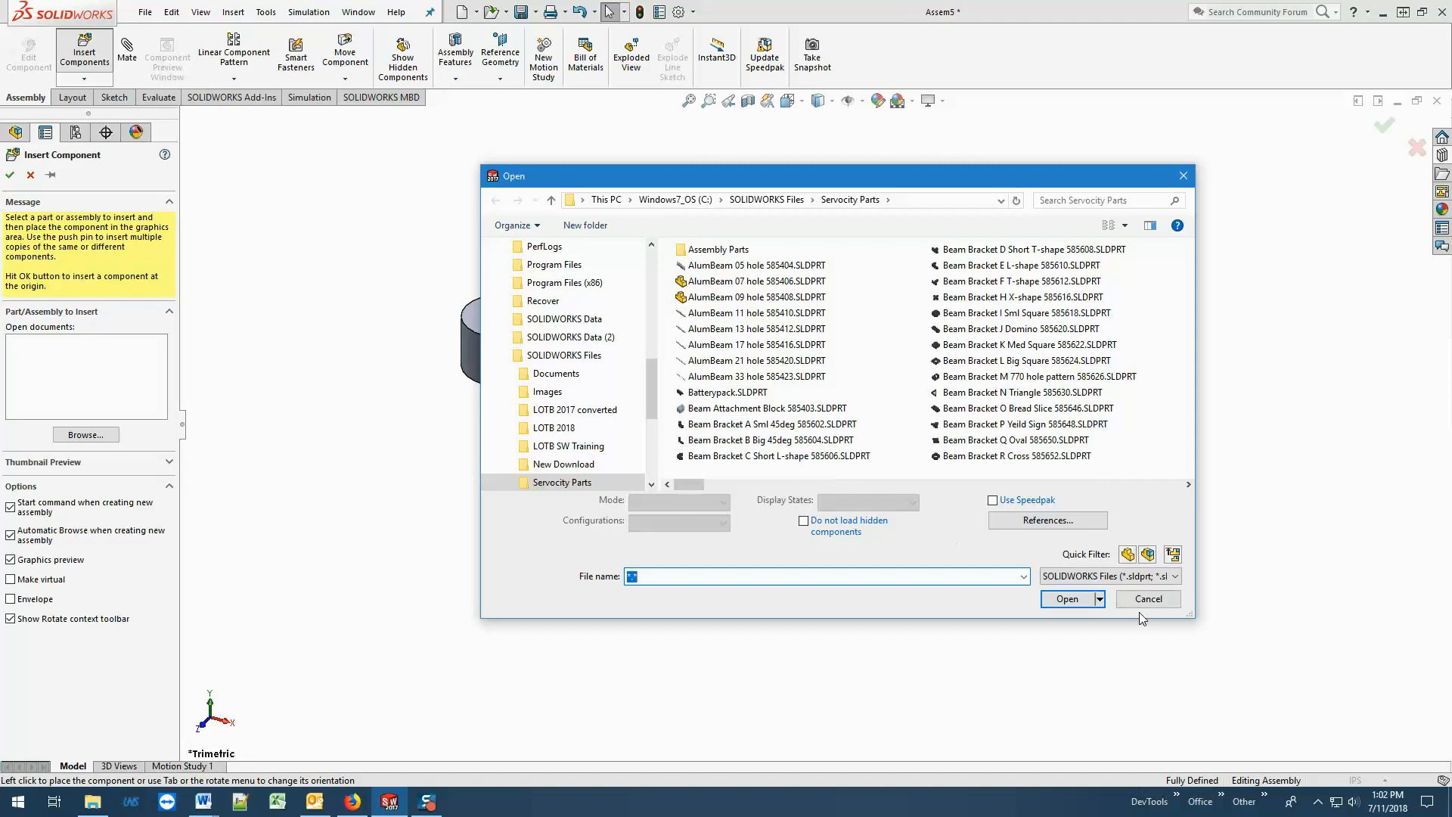
{"action": "left_click", "coordinate": [749, 440]}
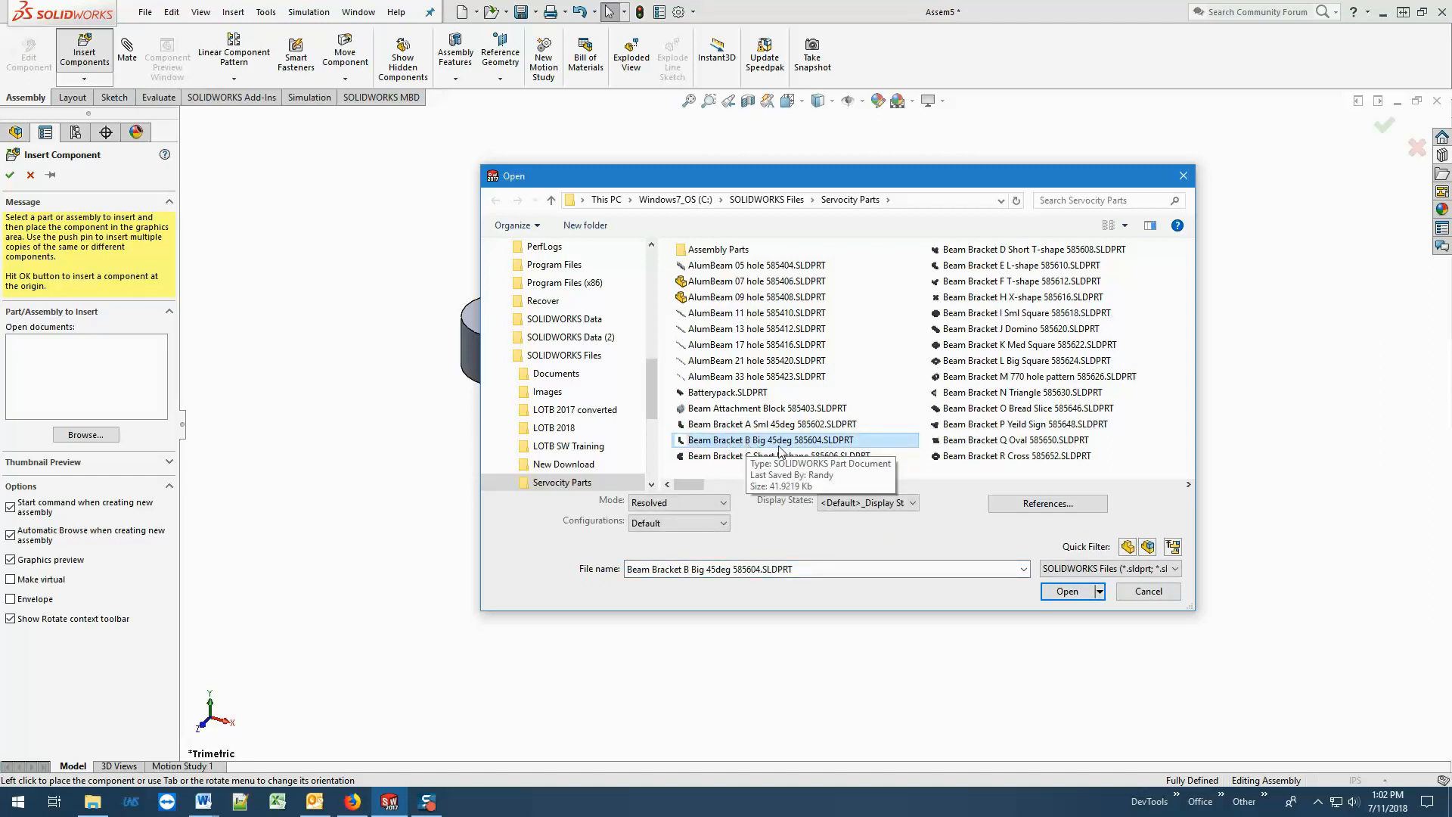
{"action": "left_click", "coordinate": [1066, 591]}
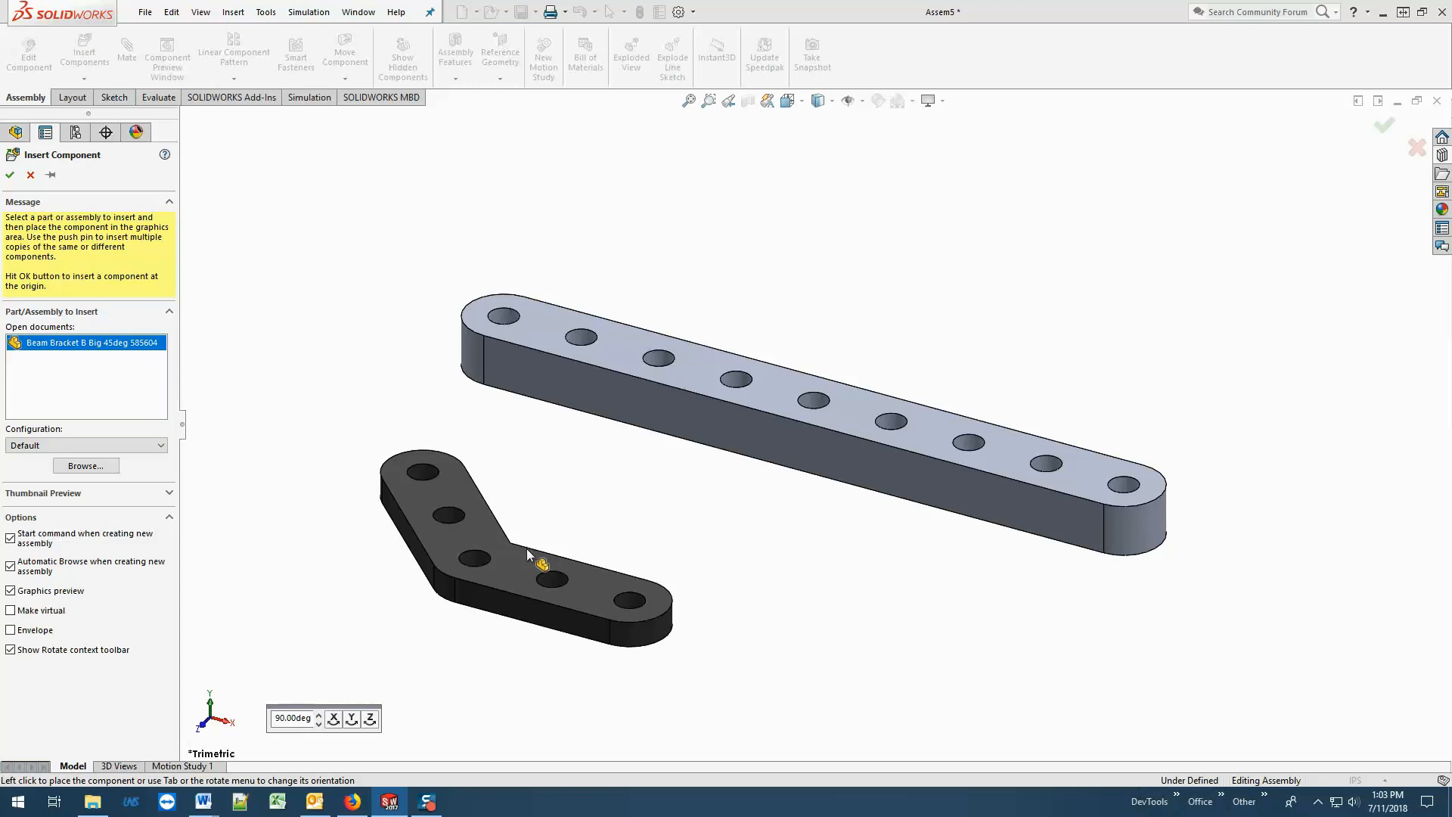
Rotate the bracket preview about Z in 90-degree increments through full turns.
{"action": "left_click", "coordinate": [371, 719]}
{"action": "left_click", "coordinate": [371, 720]}
{"action": "left_click", "coordinate": [370, 720]}
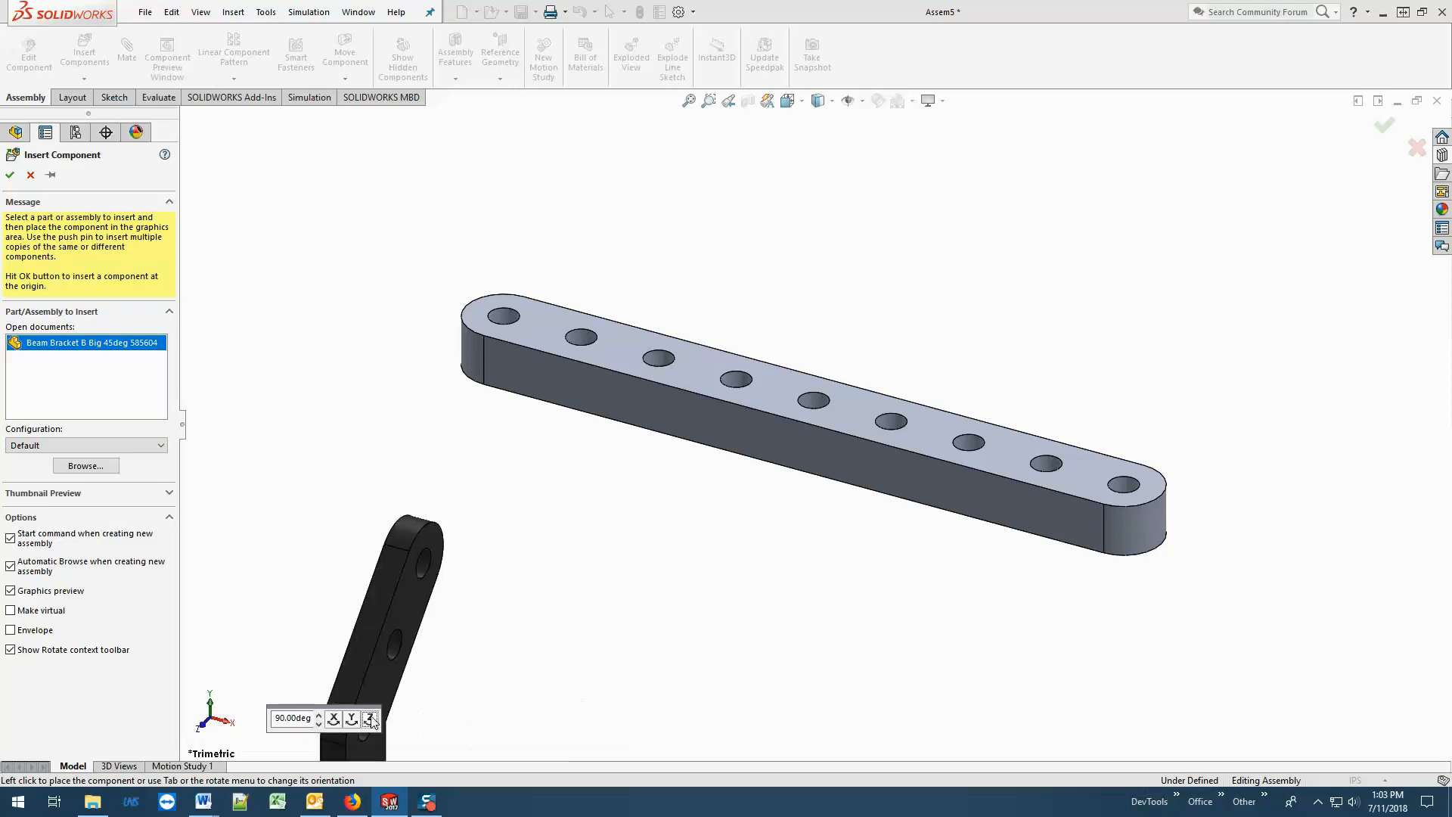
{"action": "left_click", "coordinate": [372, 720]}
{"action": "left_click", "coordinate": [372, 719]}
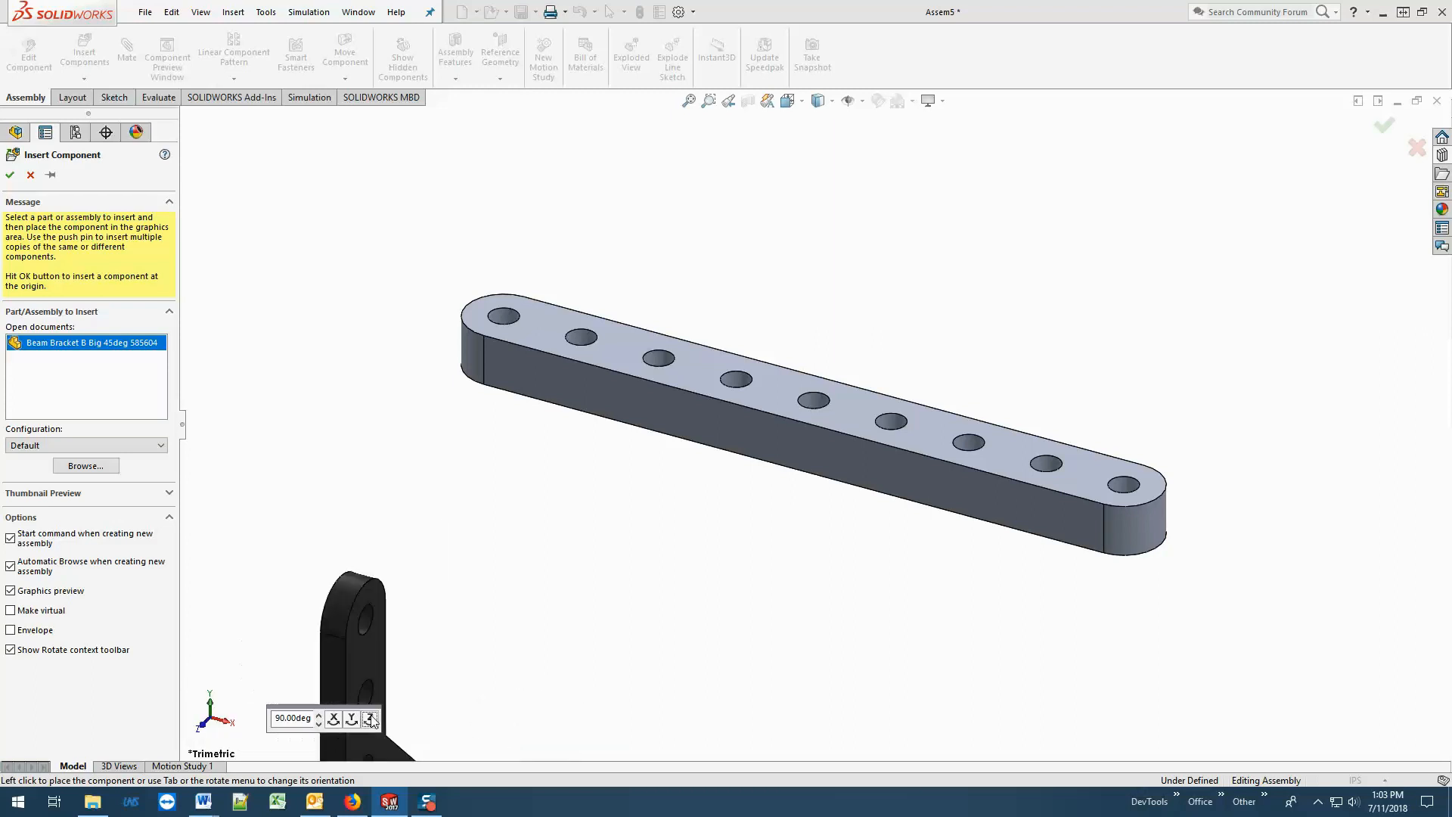
{"action": "left_click", "coordinate": [372, 720]}
{"action": "left_click", "coordinate": [372, 720]}
{"action": "left_click", "coordinate": [372, 719]}
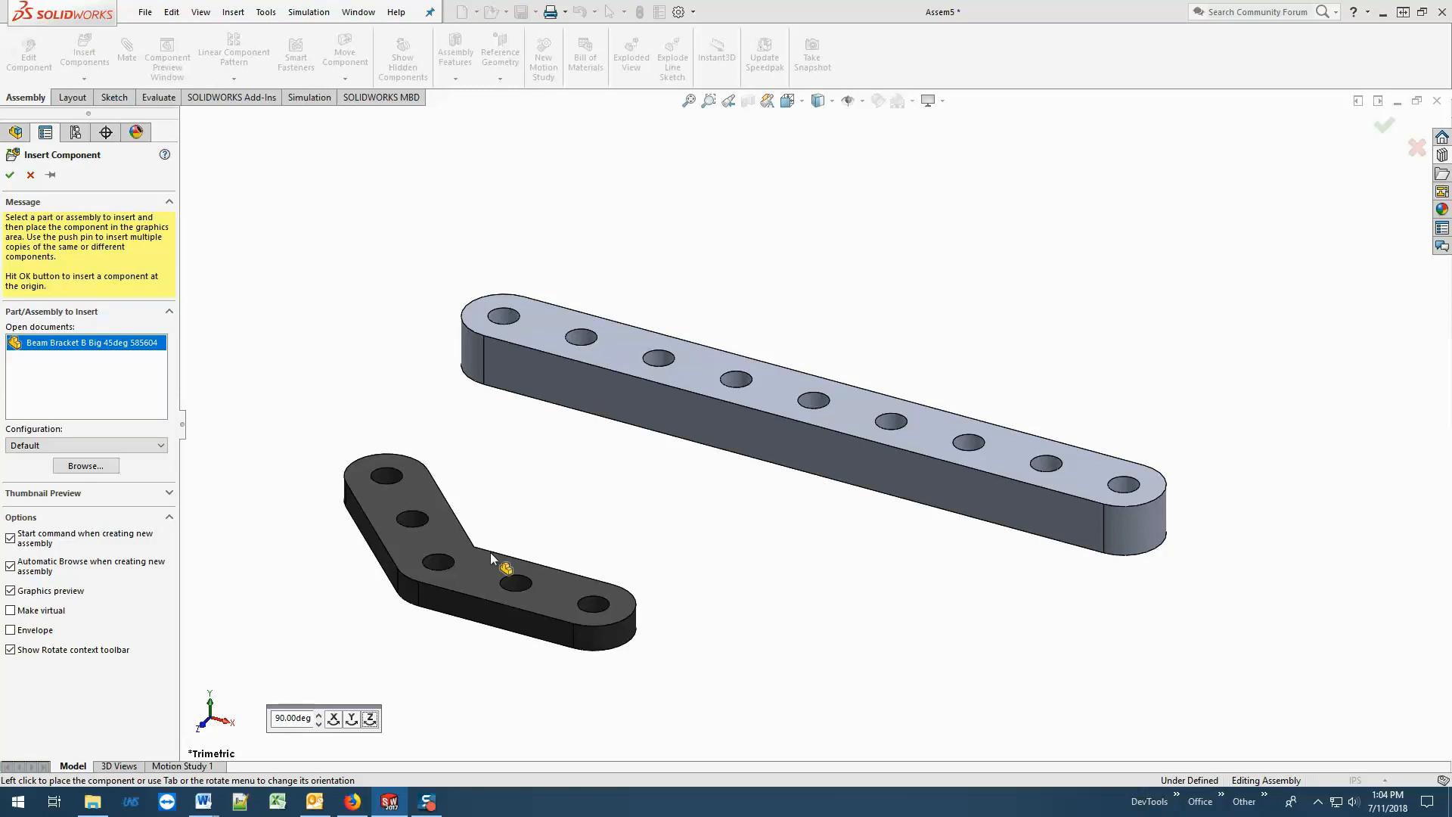
Rotate the bracket preview about Y in 90-degree increments through one full turn.
{"action": "left_click", "coordinate": [351, 719]}
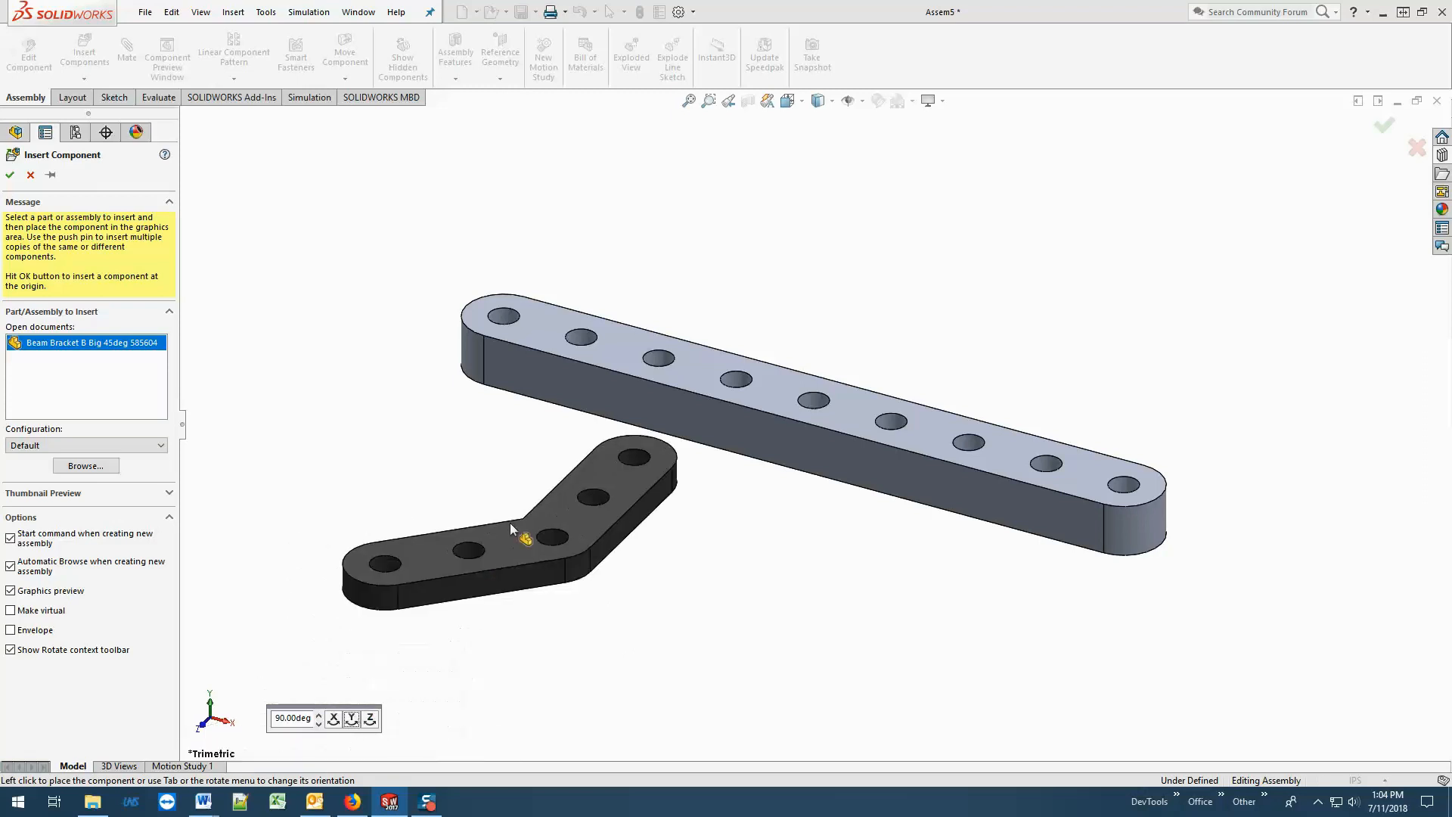
{"action": "left_click", "coordinate": [352, 720]}
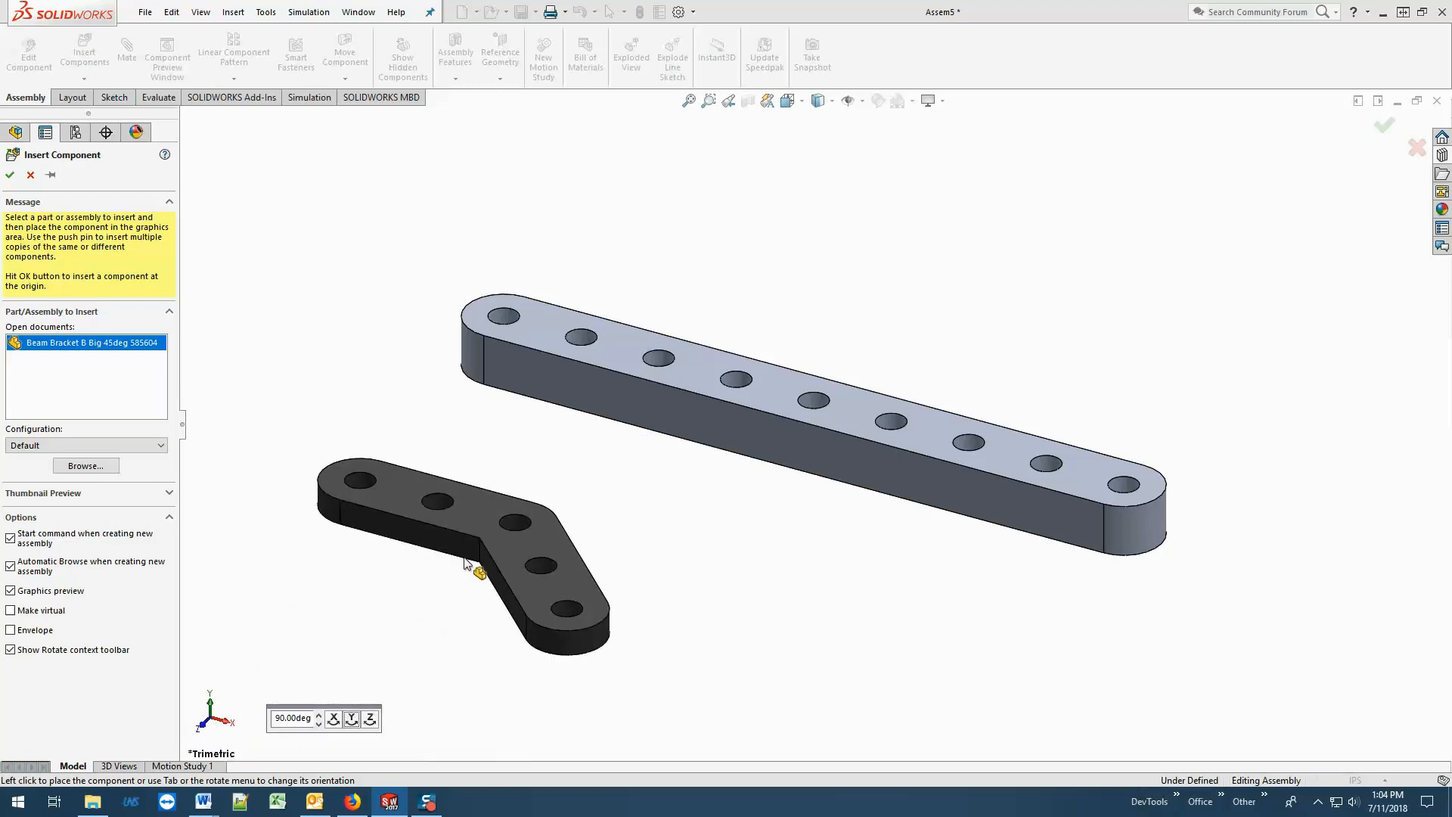
{"action": "left_click", "coordinate": [353, 722]}
{"action": "left_click", "coordinate": [354, 715]}
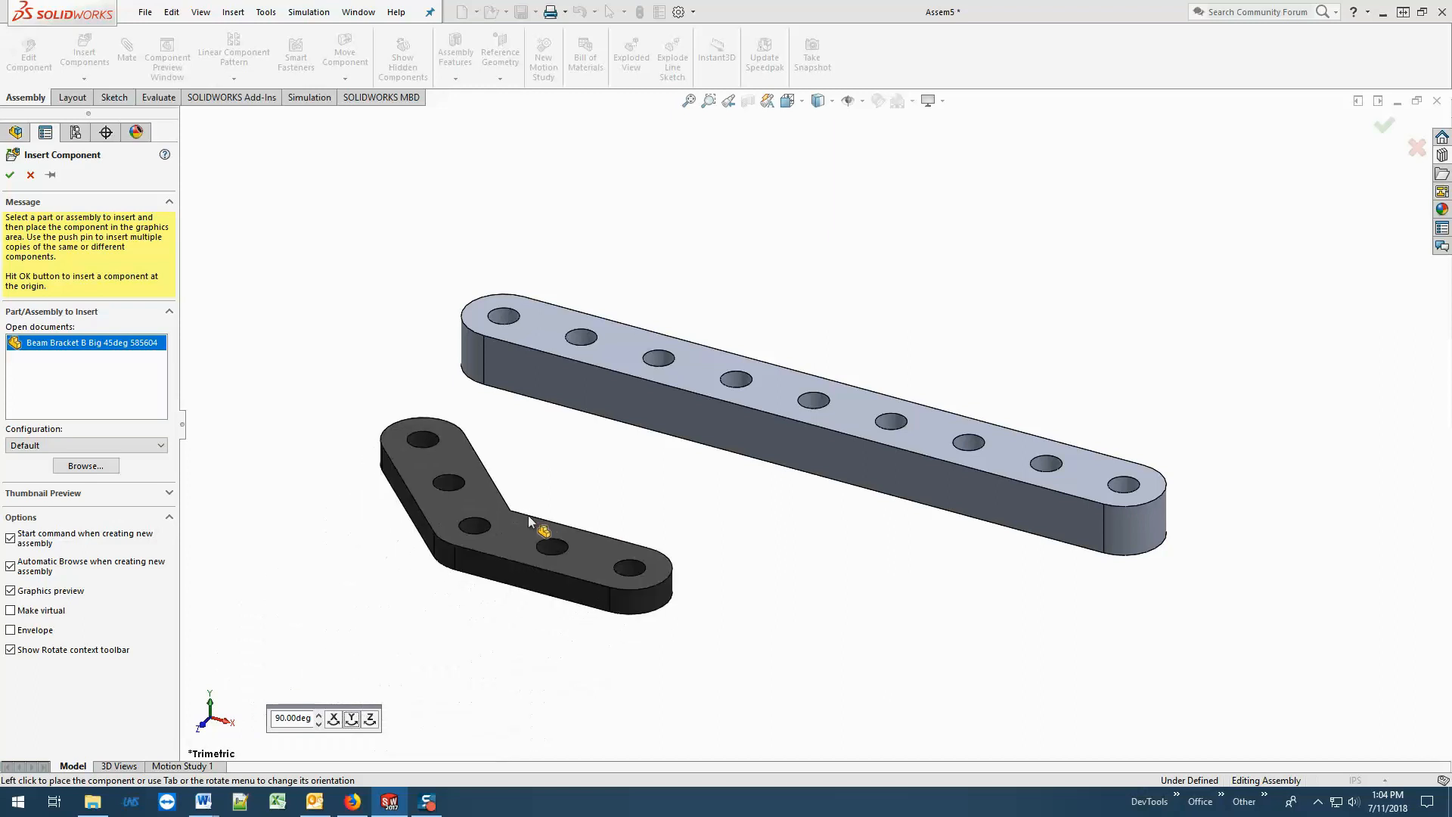
Rotate the bracket about X in 90-degree increments to stand it upright and place it in front of the beam.
{"action": "left_click", "coordinate": [333, 722]}
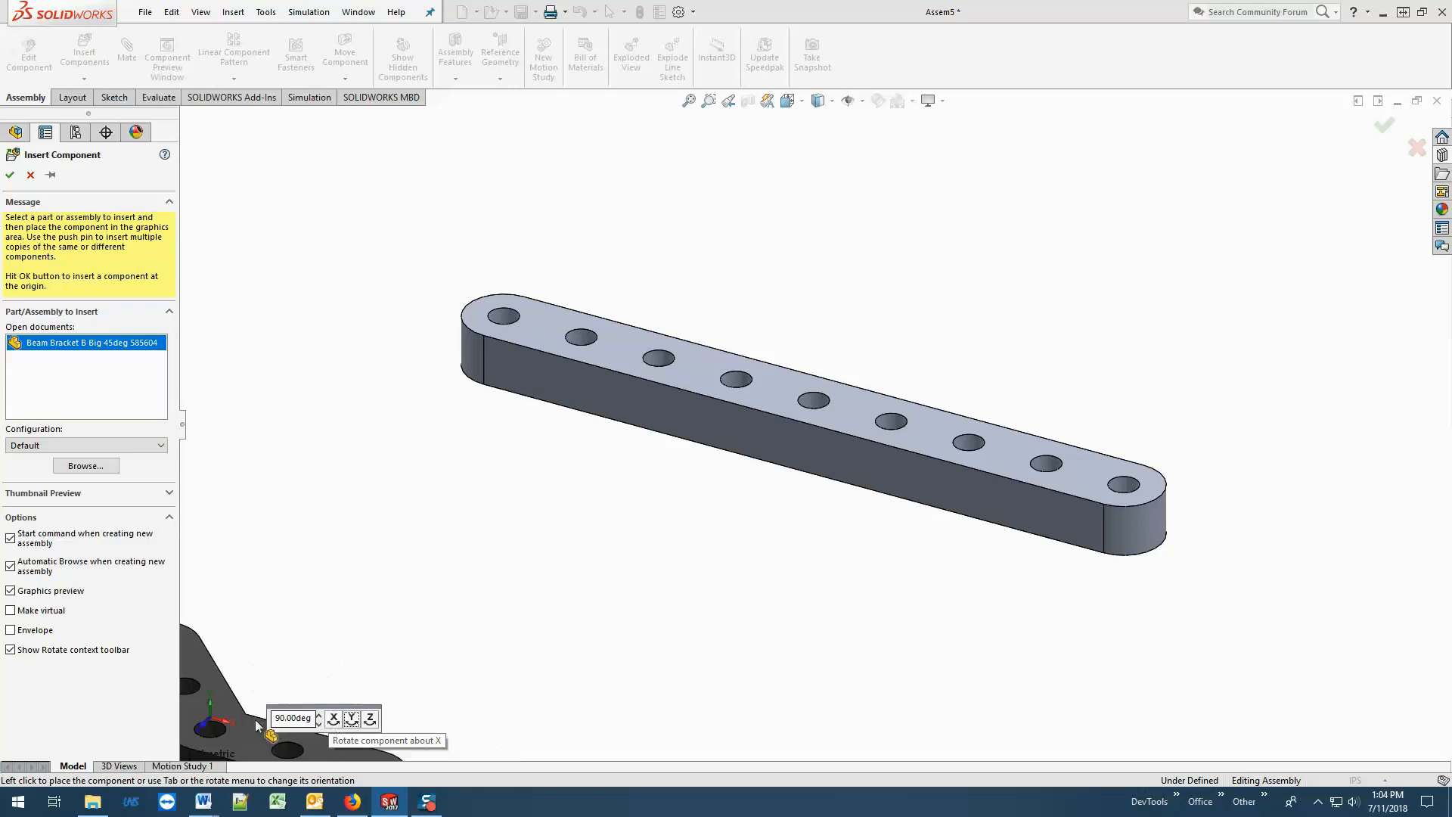
{"action": "left_click", "coordinate": [339, 721]}
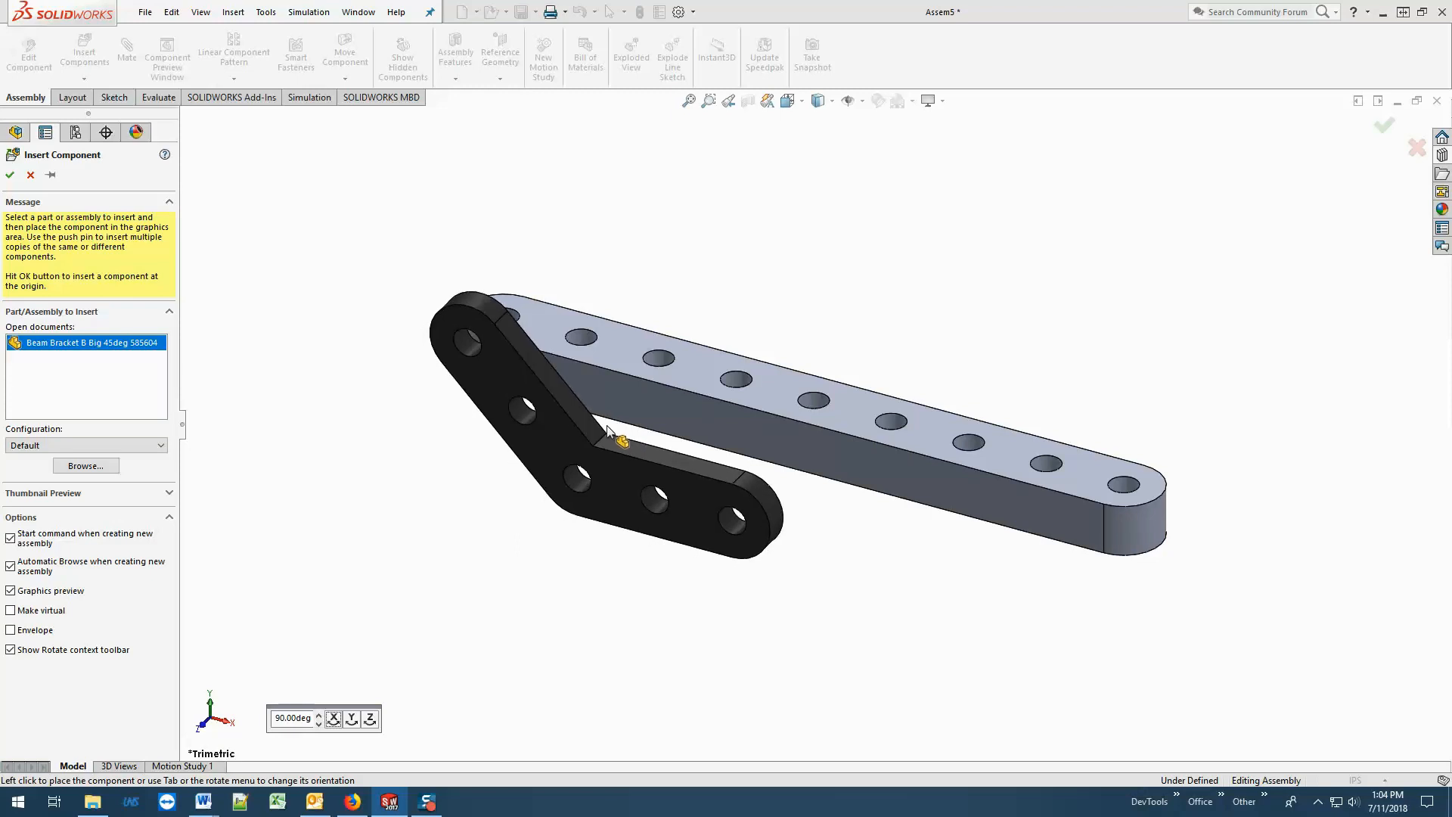
{"action": "left_click", "coordinate": [608, 432]}
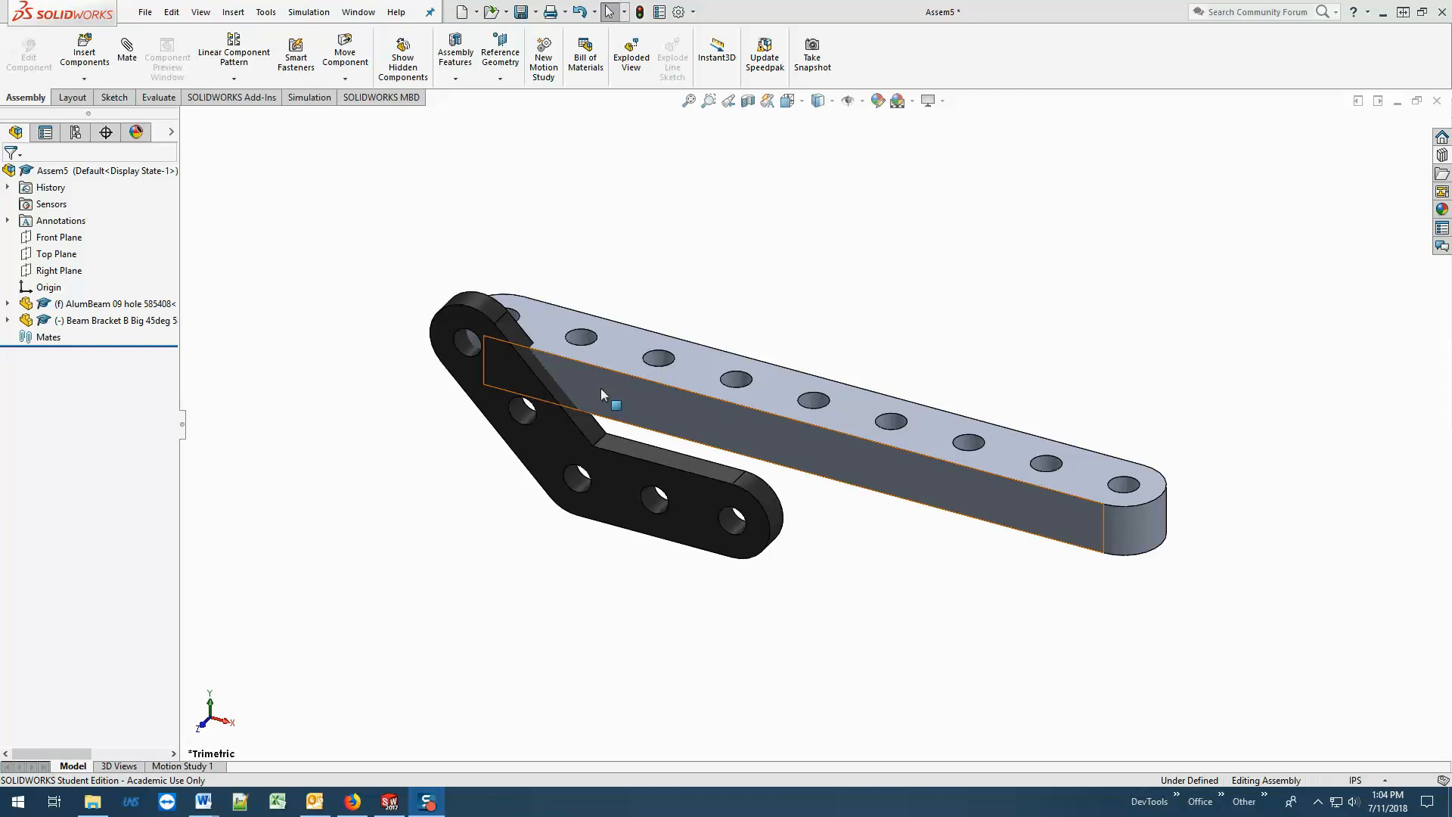
Move the bracket freely to a spot clear of the beam's end.
{"action": "left_click", "coordinate": [492, 383]}
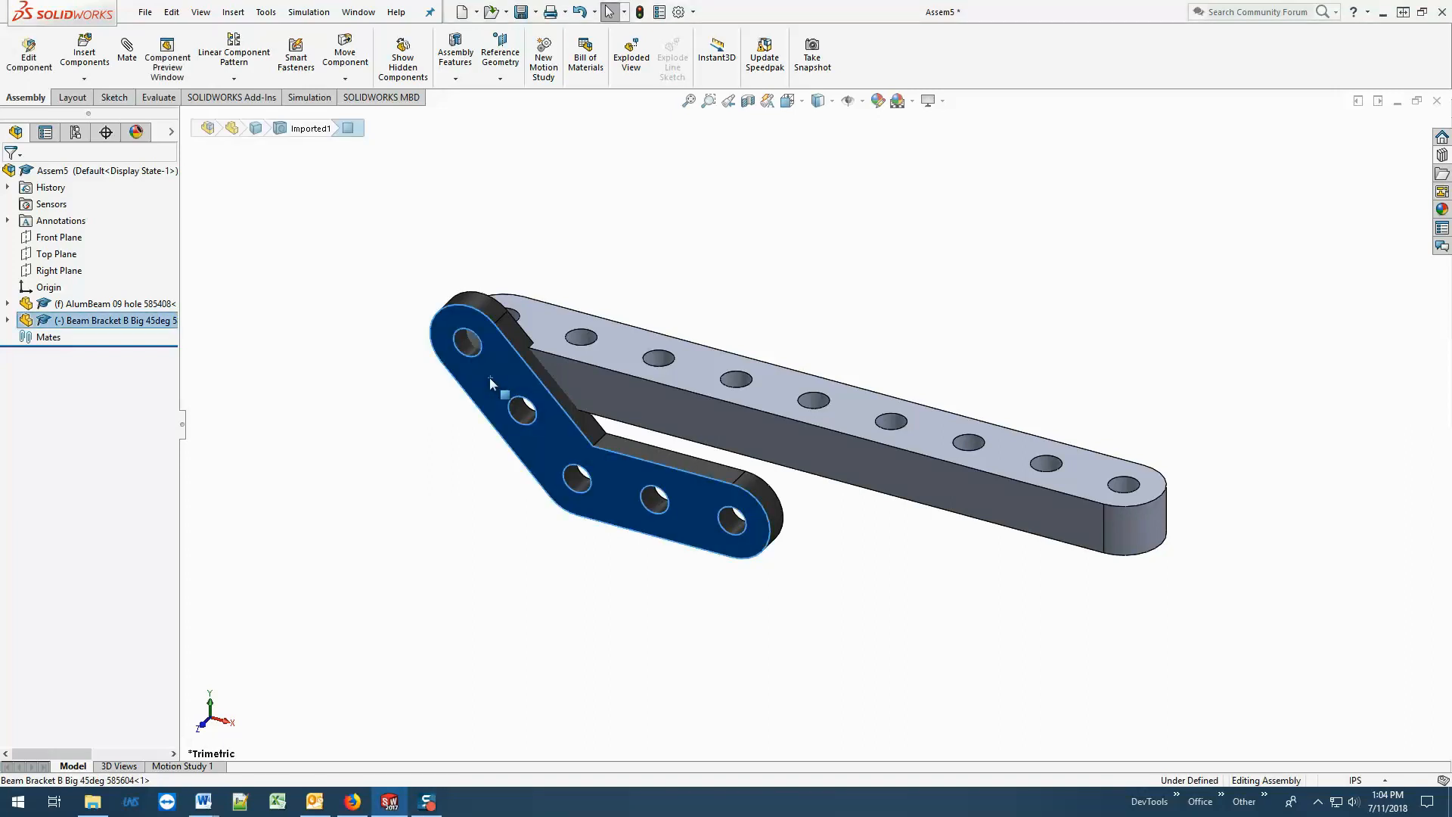
{"action": "left_click_drag", "start_coordinate": [491, 379], "coordinate": [370, 380]}
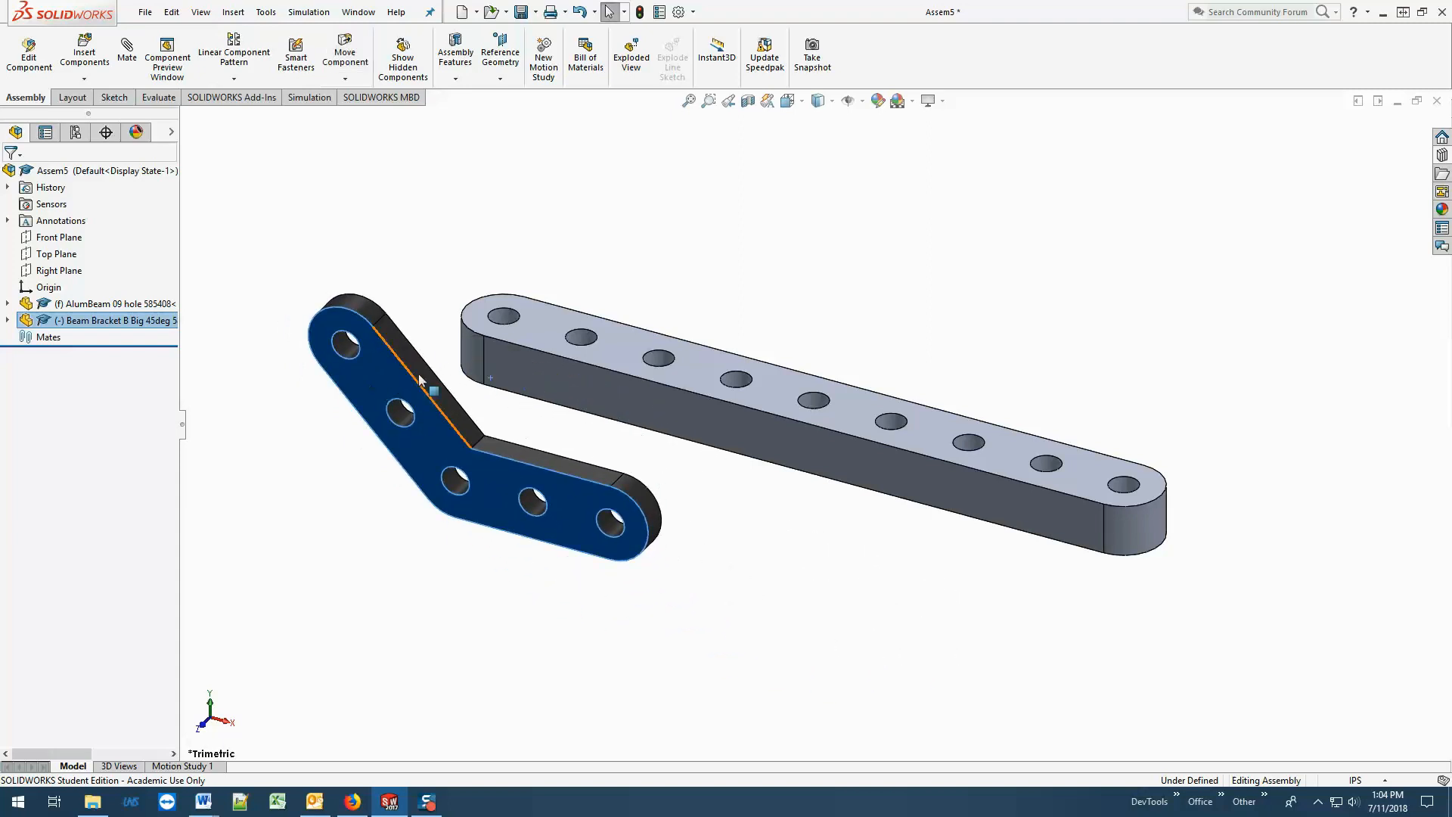
{"action": "middle_click_drag", "start_coordinate": [419, 379], "coordinate": [522, 246]}
{"action": "left_click_drag", "start_coordinate": [475, 358], "coordinate": [656, 401]}
{"action": "middle_click_drag", "start_coordinate": [738, 272], "coordinate": [618, 274]}
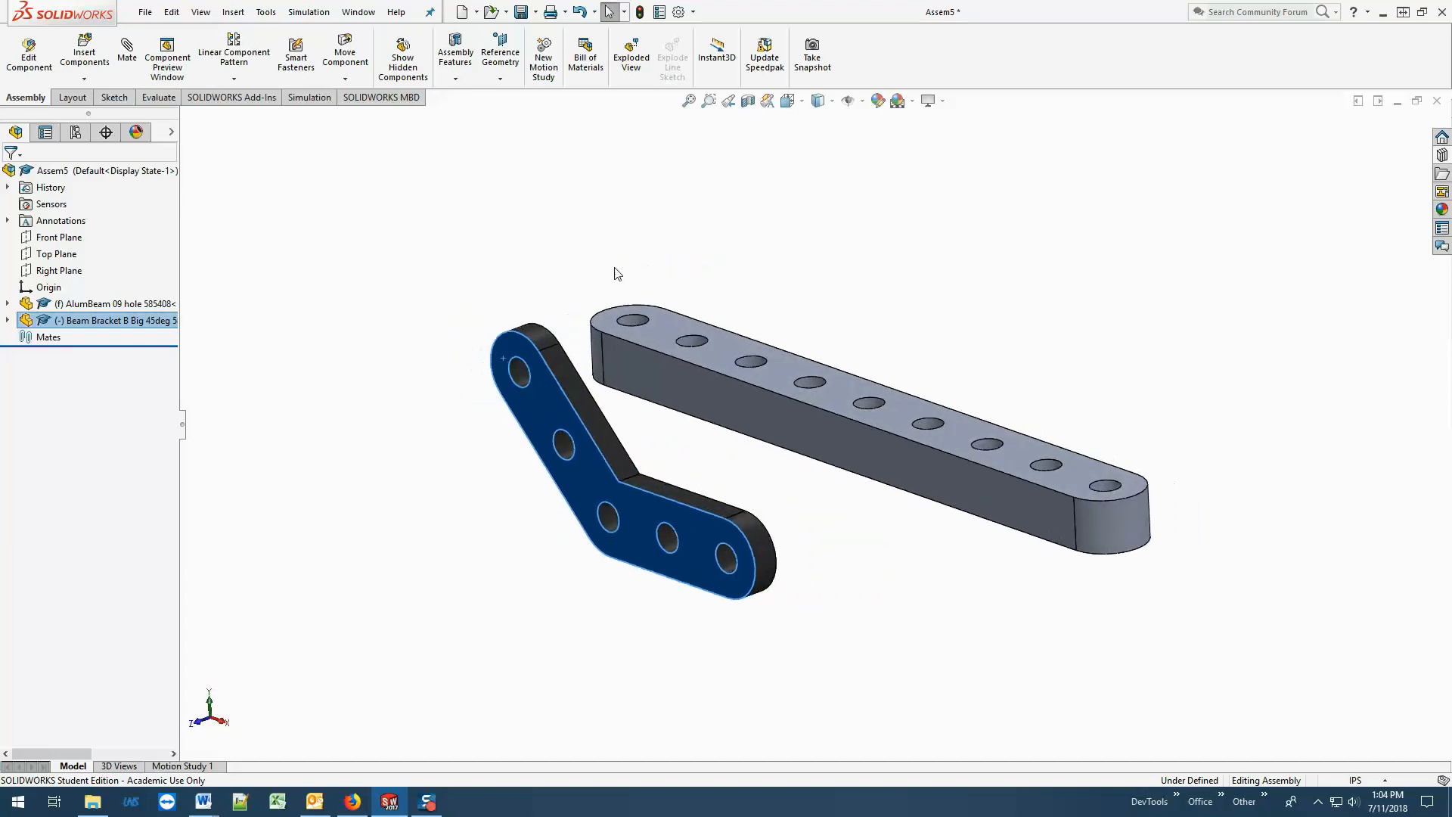
Try to move the fixed nine-hole beam.
{"action": "left_click", "coordinate": [661, 331]}
{"action": "left_click_drag", "start_coordinate": [661, 326], "coordinate": [672, 332]}
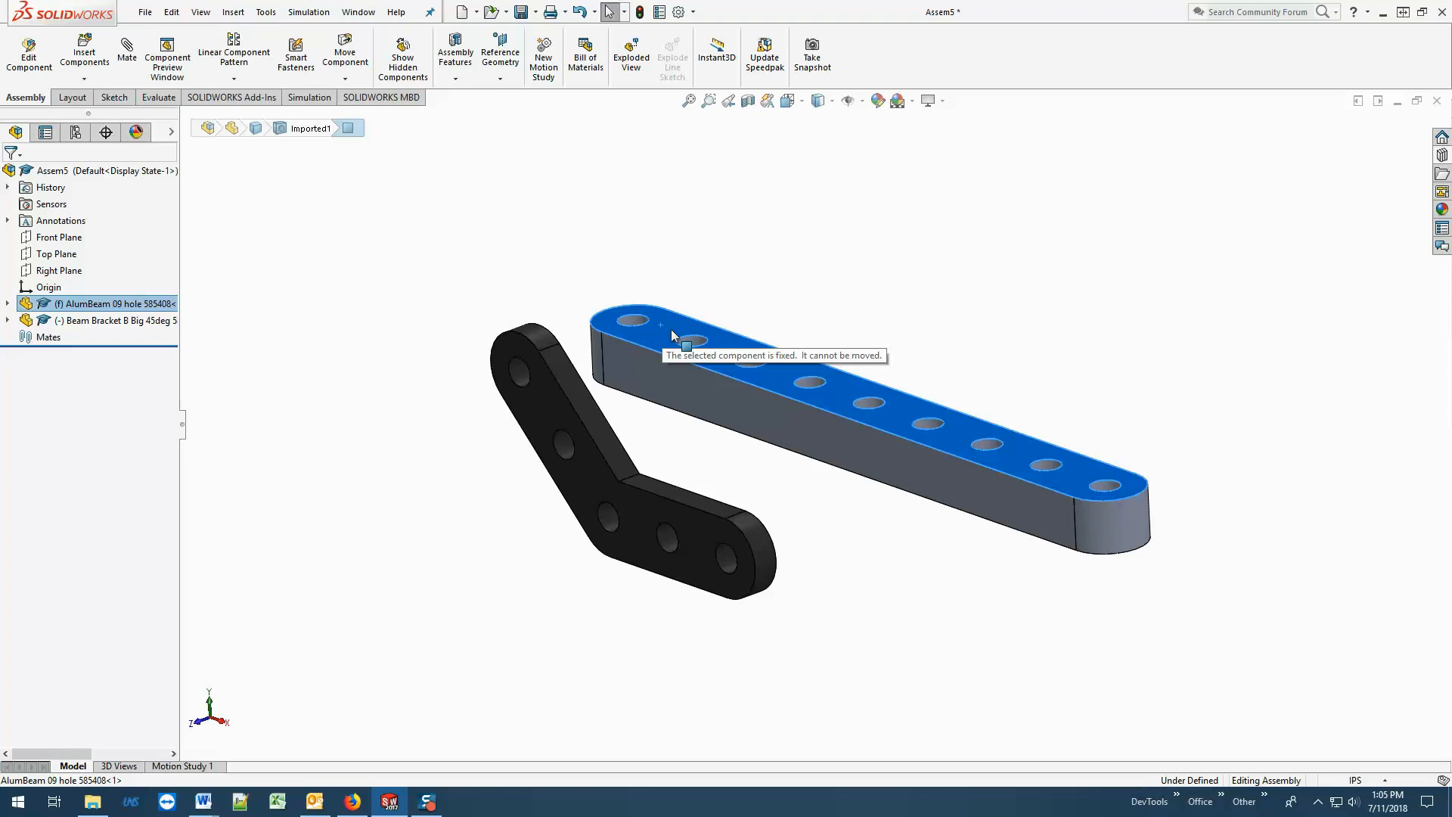
{"action": "left_click_drag", "start_coordinate": [670, 331], "coordinate": [671, 329]}
{"action": "left_click", "coordinate": [634, 273]}
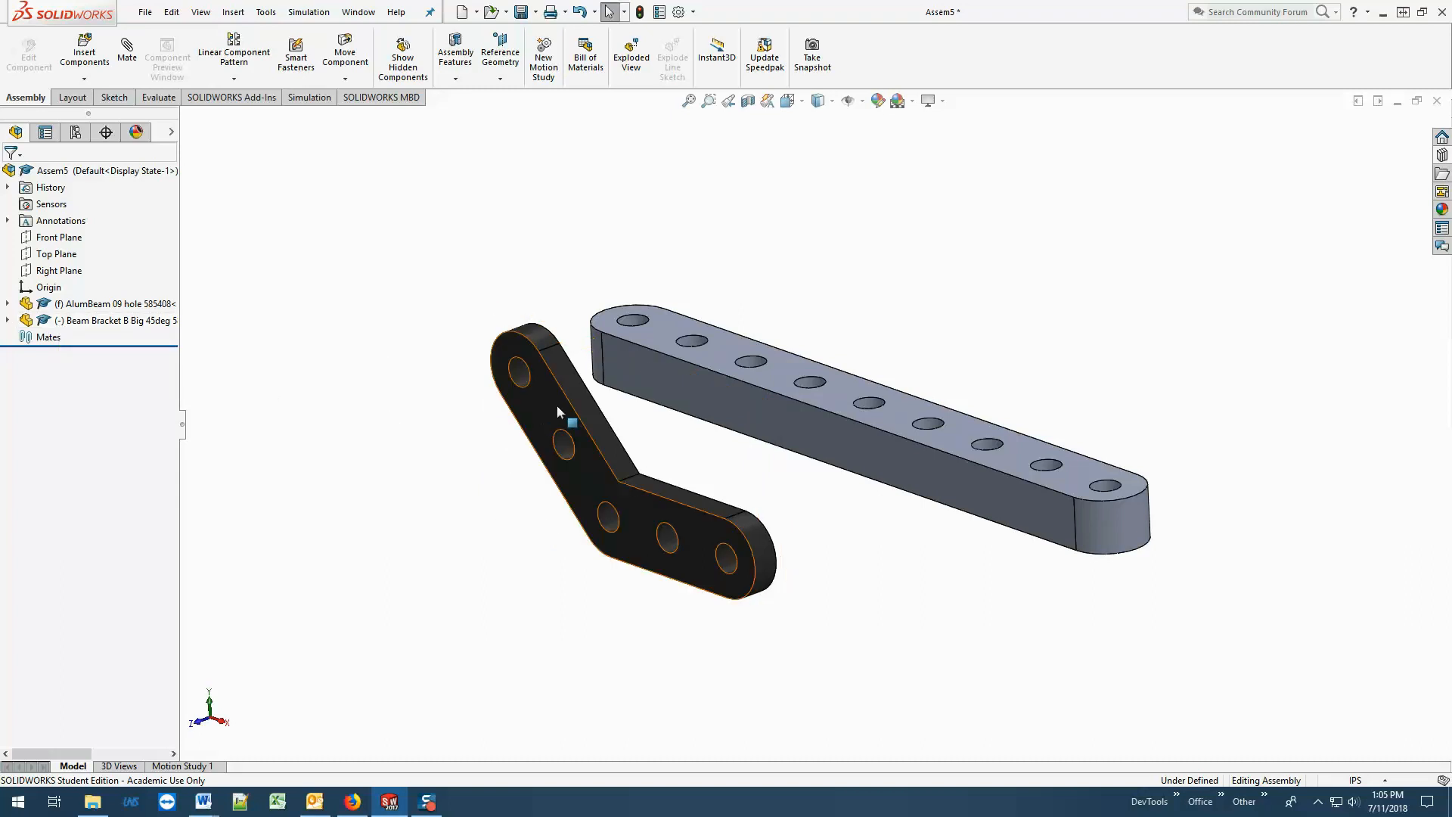
Shift the unconstrained bracket slightly upward beside the beam.
{"action": "left_click_drag", "start_coordinate": [557, 406], "coordinate": [512, 397]}
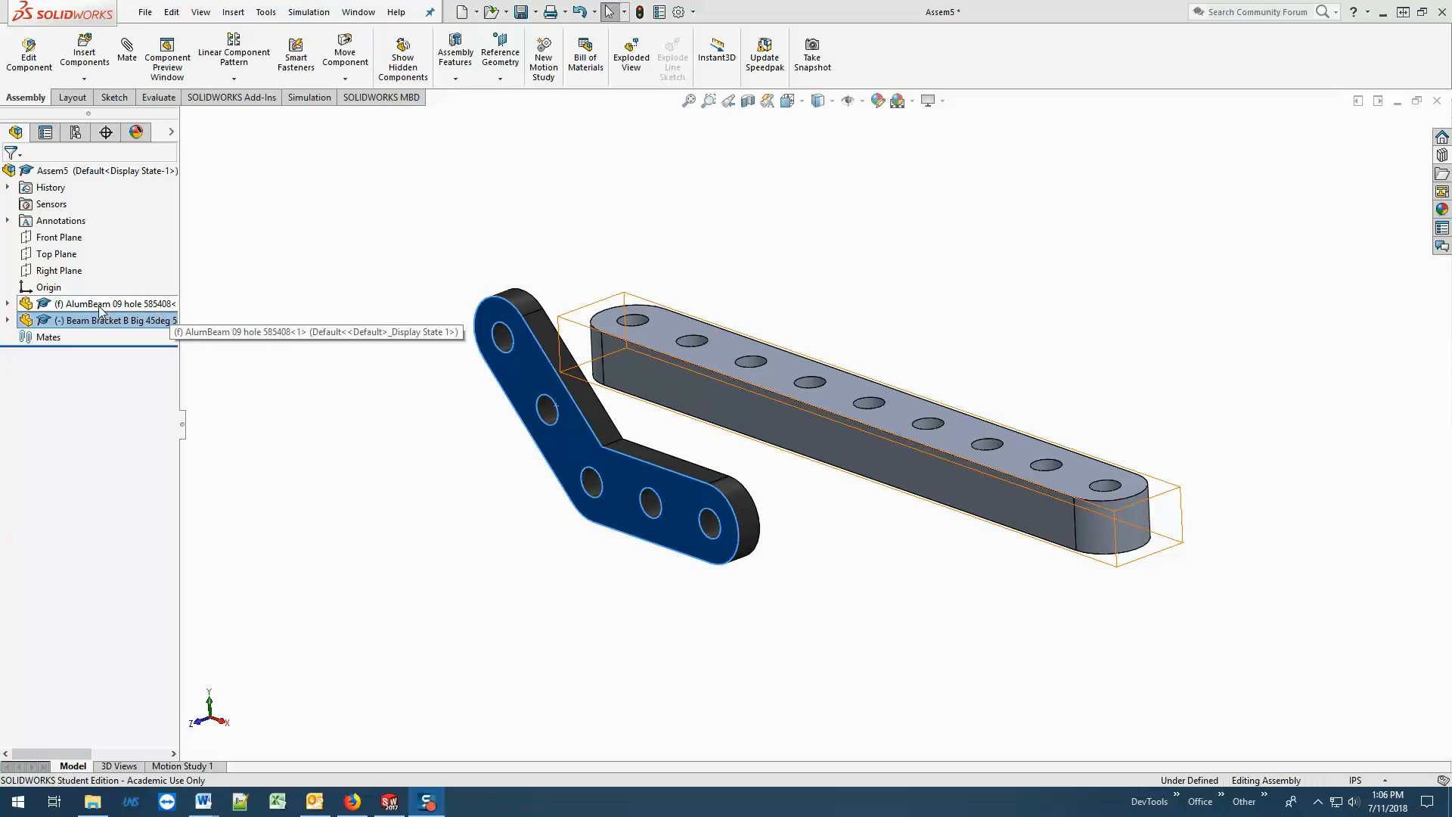
{"action": "left_click", "coordinate": [297, 349]}
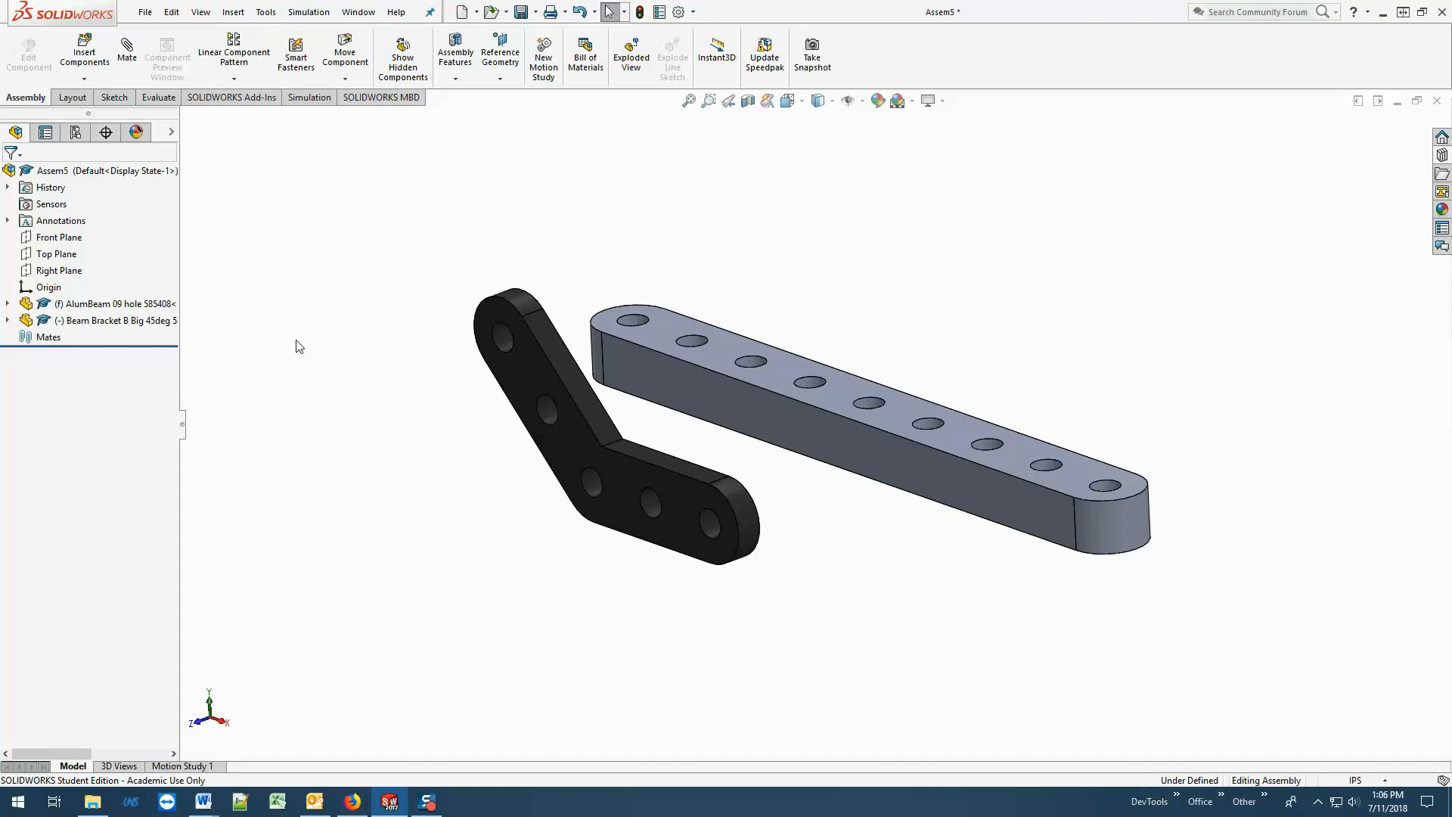
{"action": "middle_click_drag", "start_coordinate": [298, 344], "coordinate": [340, 374]}
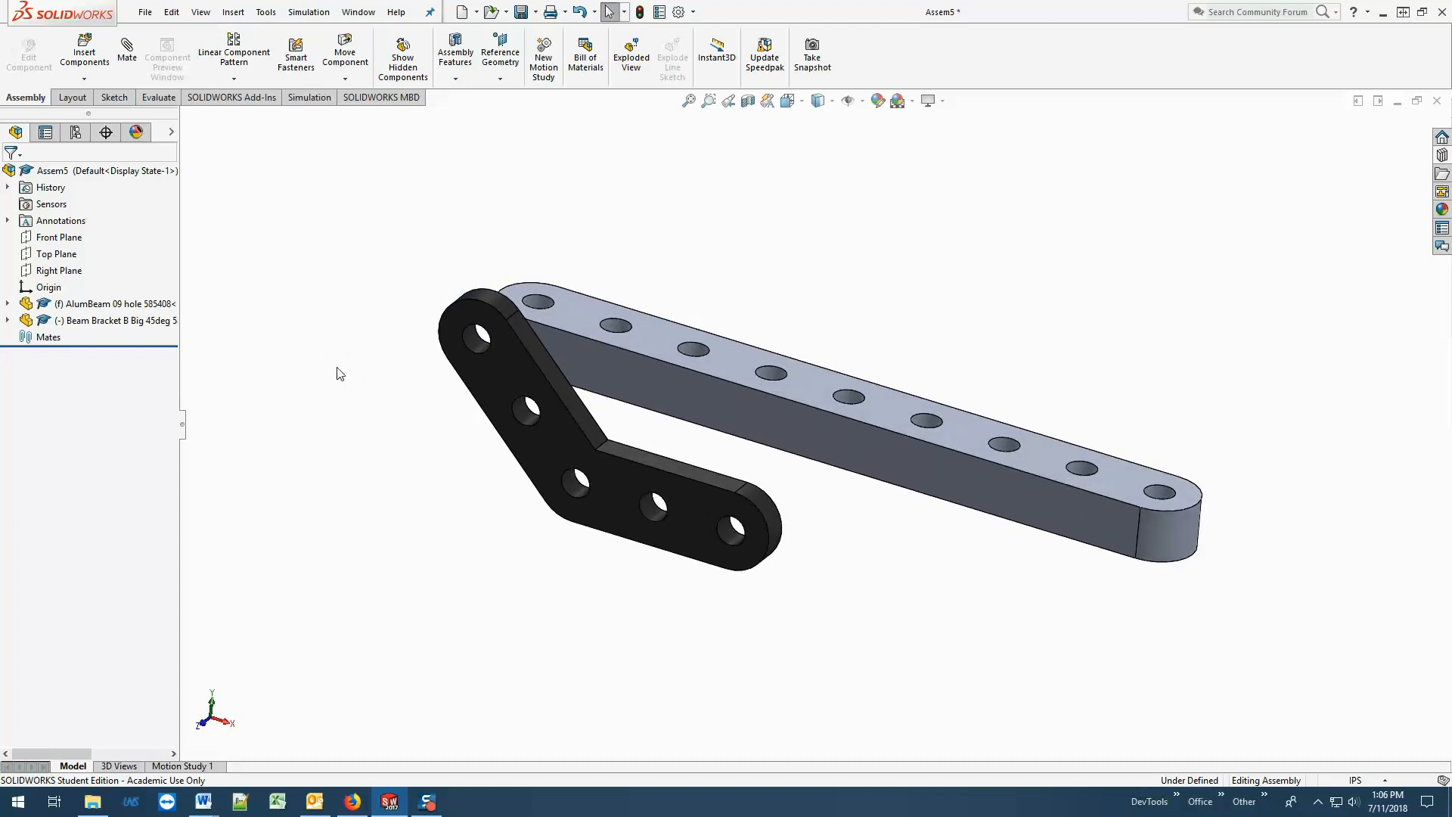
Delete the Beam Bracket B component from the assembly.
{"action": "left_click", "coordinate": [503, 369]}
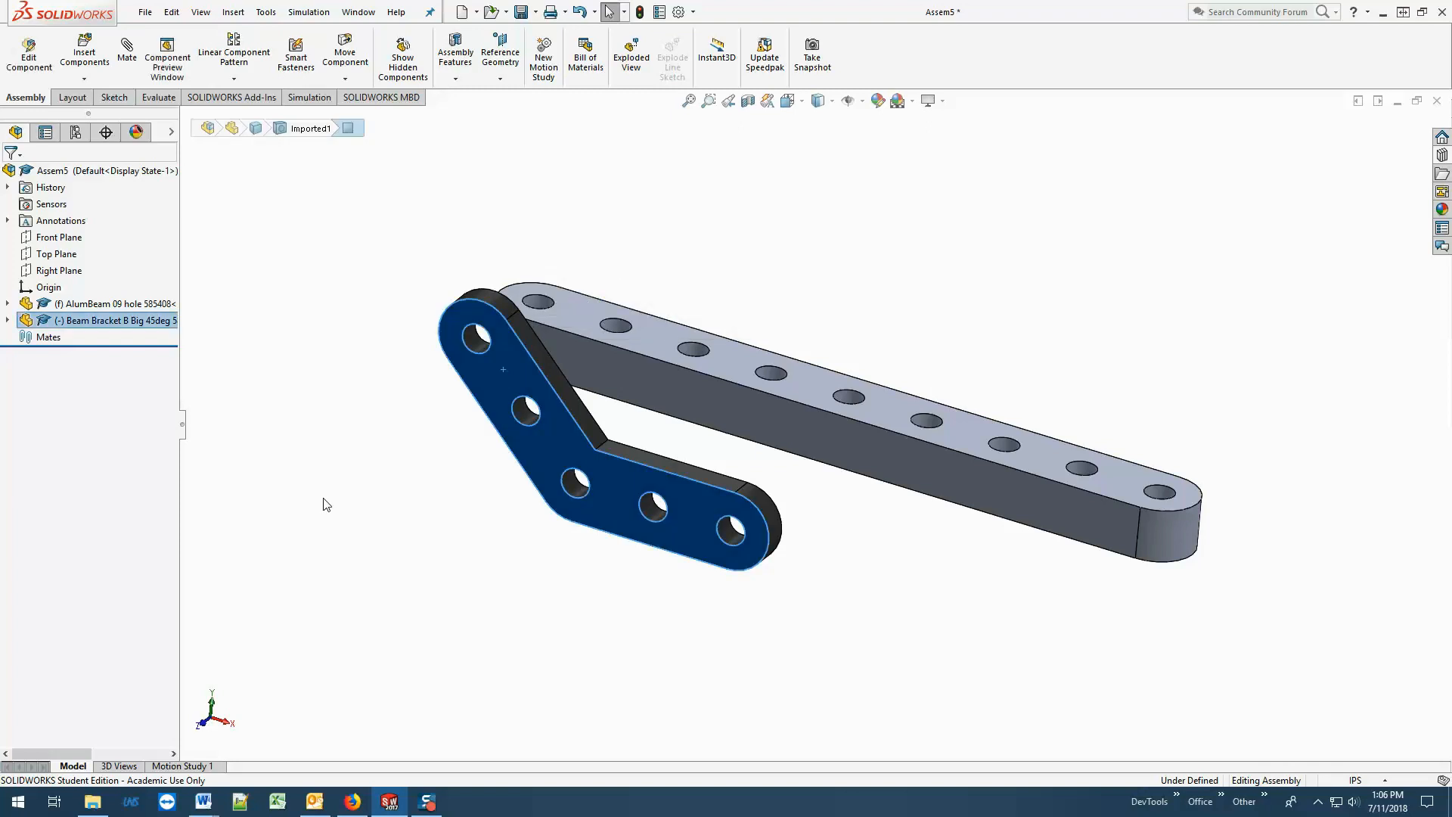
{"action": "right_click", "coordinate": [515, 352]}
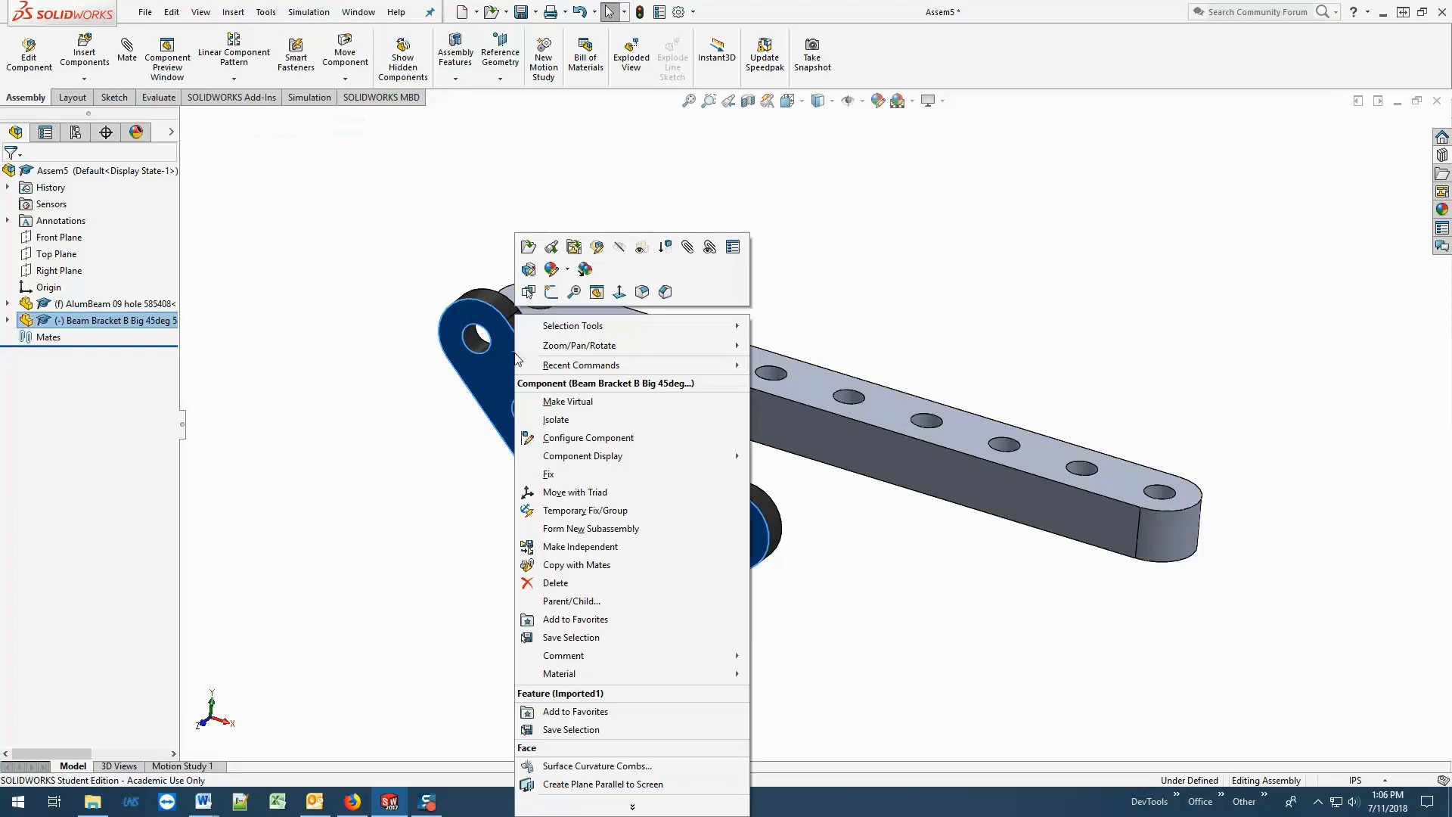
{"action": "left_click", "coordinate": [609, 592]}
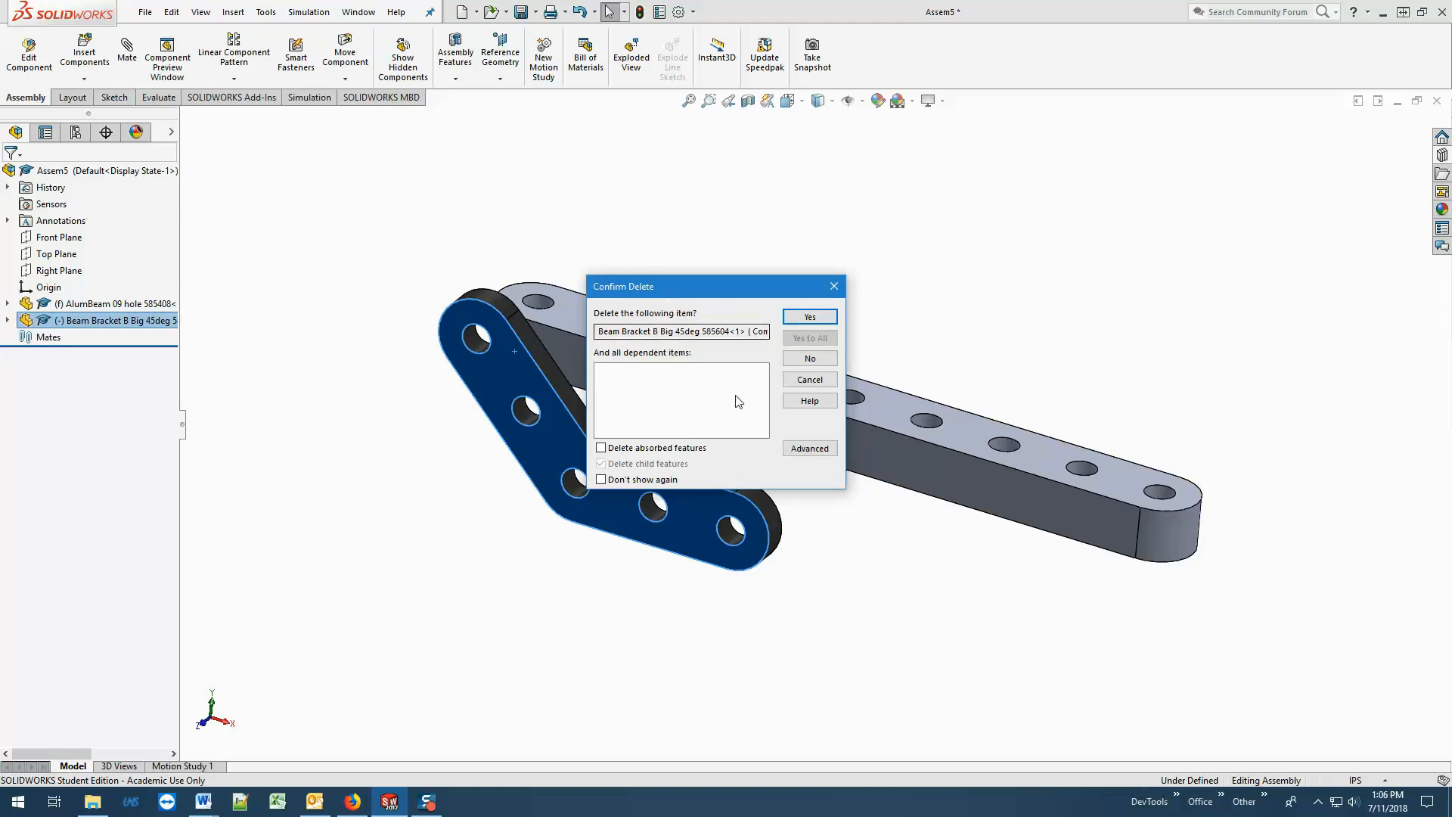
{"action": "left_click", "coordinate": [811, 318]}
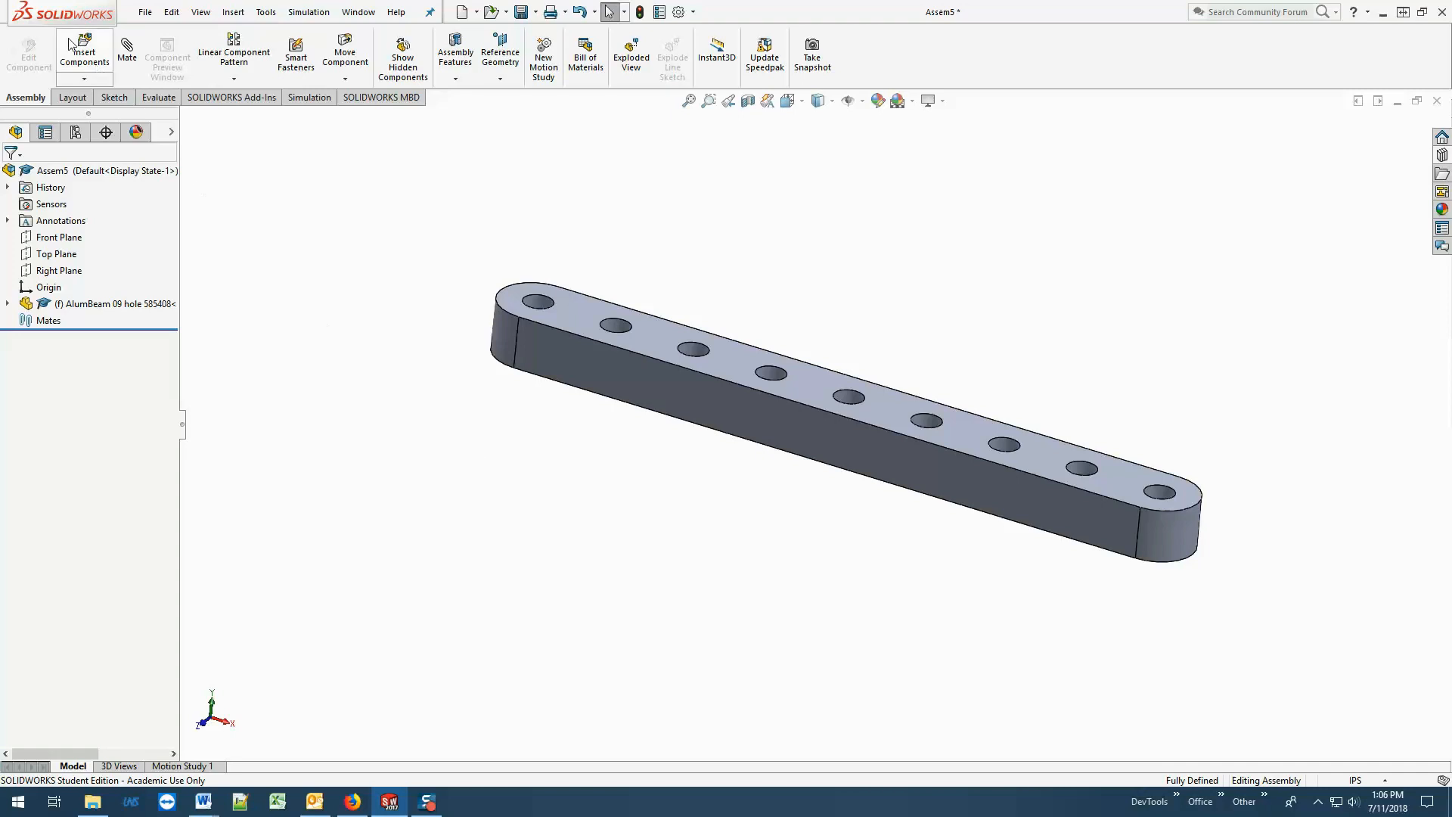
Insert Beam Bracket B Big 45deg 585604.SLDPRT, rotated 90° about X, and place it near the far end of the beam.
{"action": "left_click", "coordinate": [82, 51]}
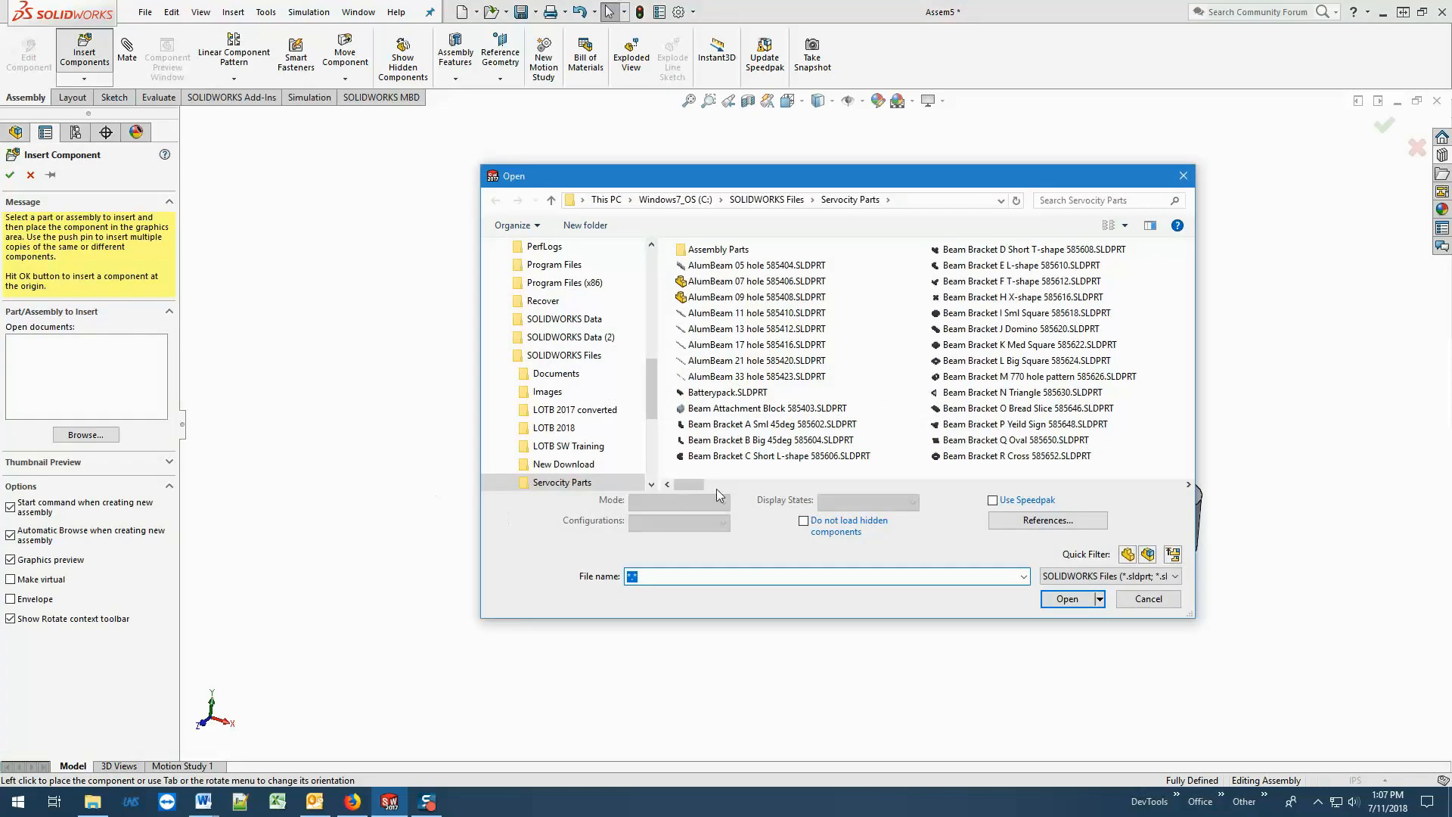
{"action": "left_click", "coordinate": [768, 440]}
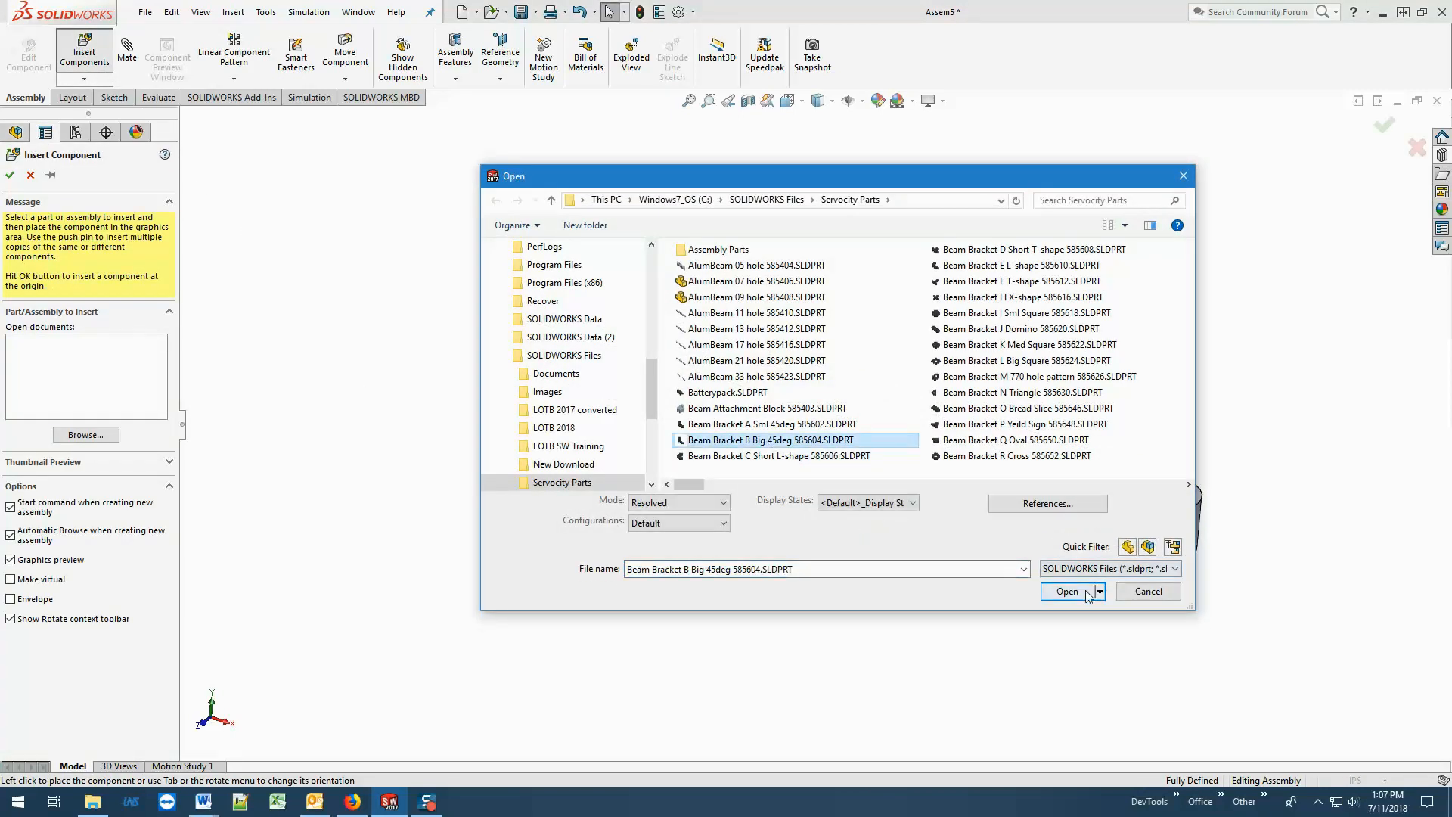
{"action": "left_click", "coordinate": [1067, 598]}
{"action": "left_click", "coordinate": [333, 719]}
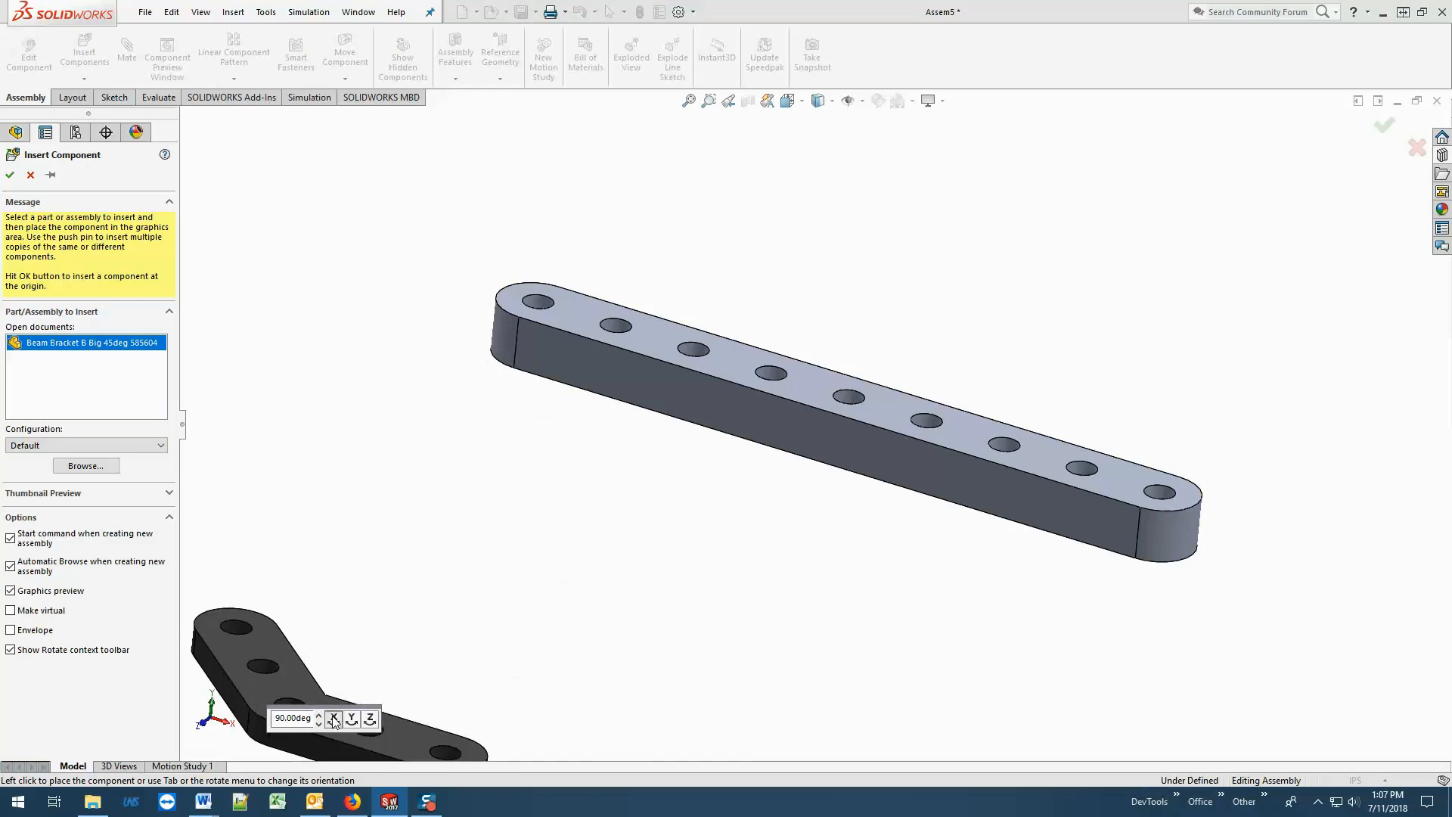
{"action": "left_click", "coordinate": [641, 410]}
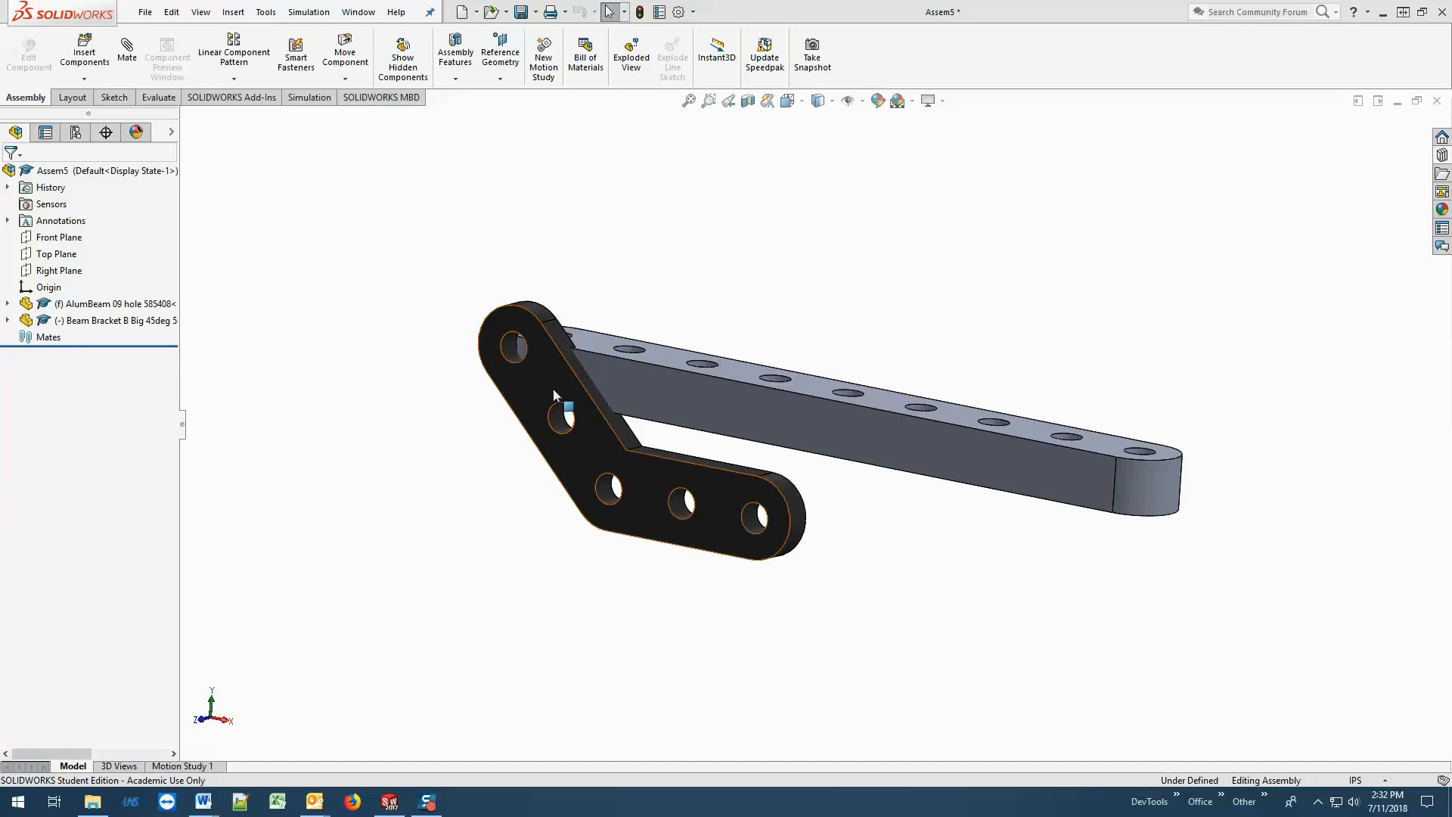
Examine selectable geometry: the beam's top face, rounded end and long edge, and the bracket's hole edge, corner edge, flat face and hole wall.
{"action": "left_click", "coordinate": [660, 359]}
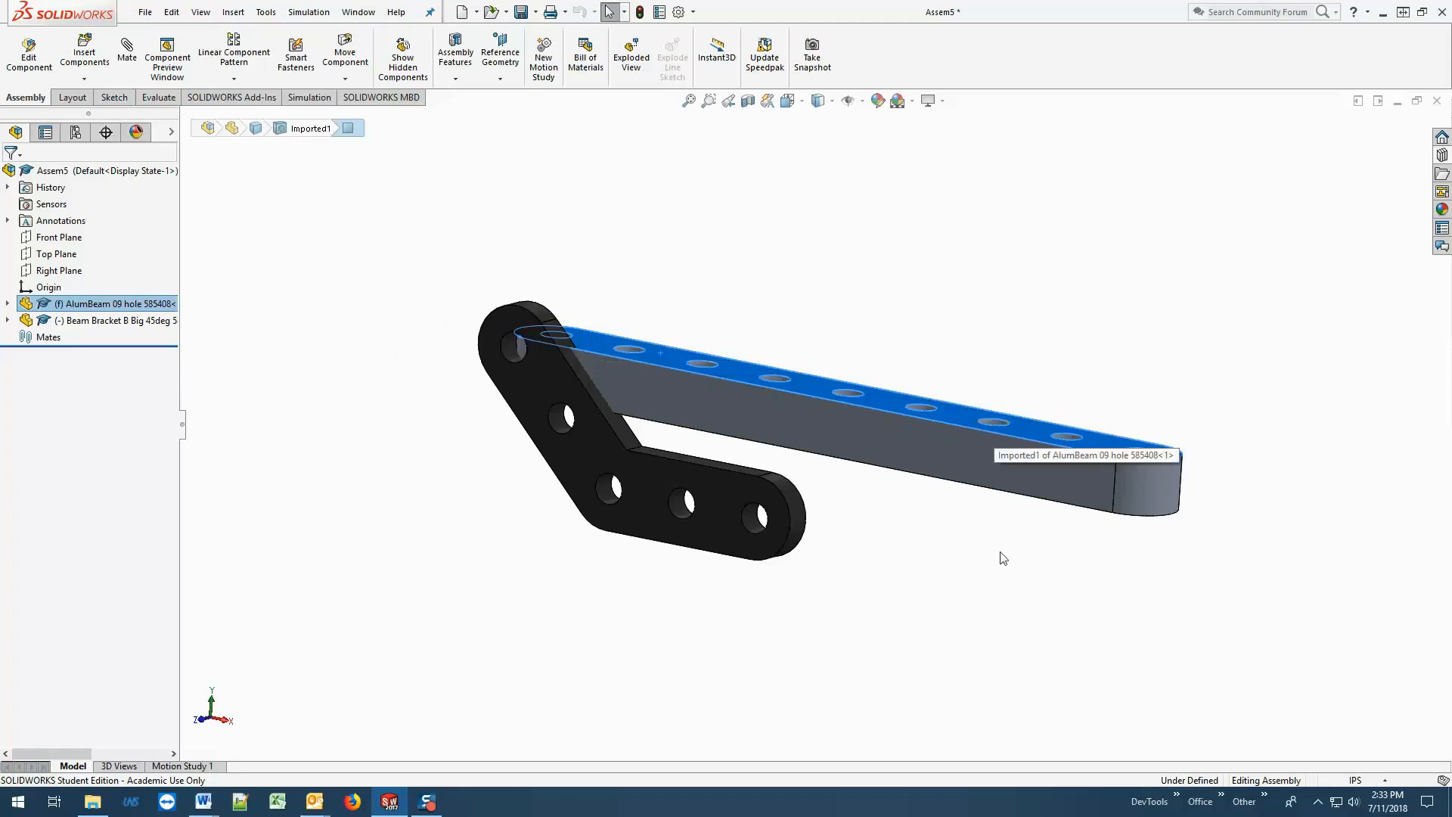
{"action": "left_click", "coordinate": [1141, 493]}
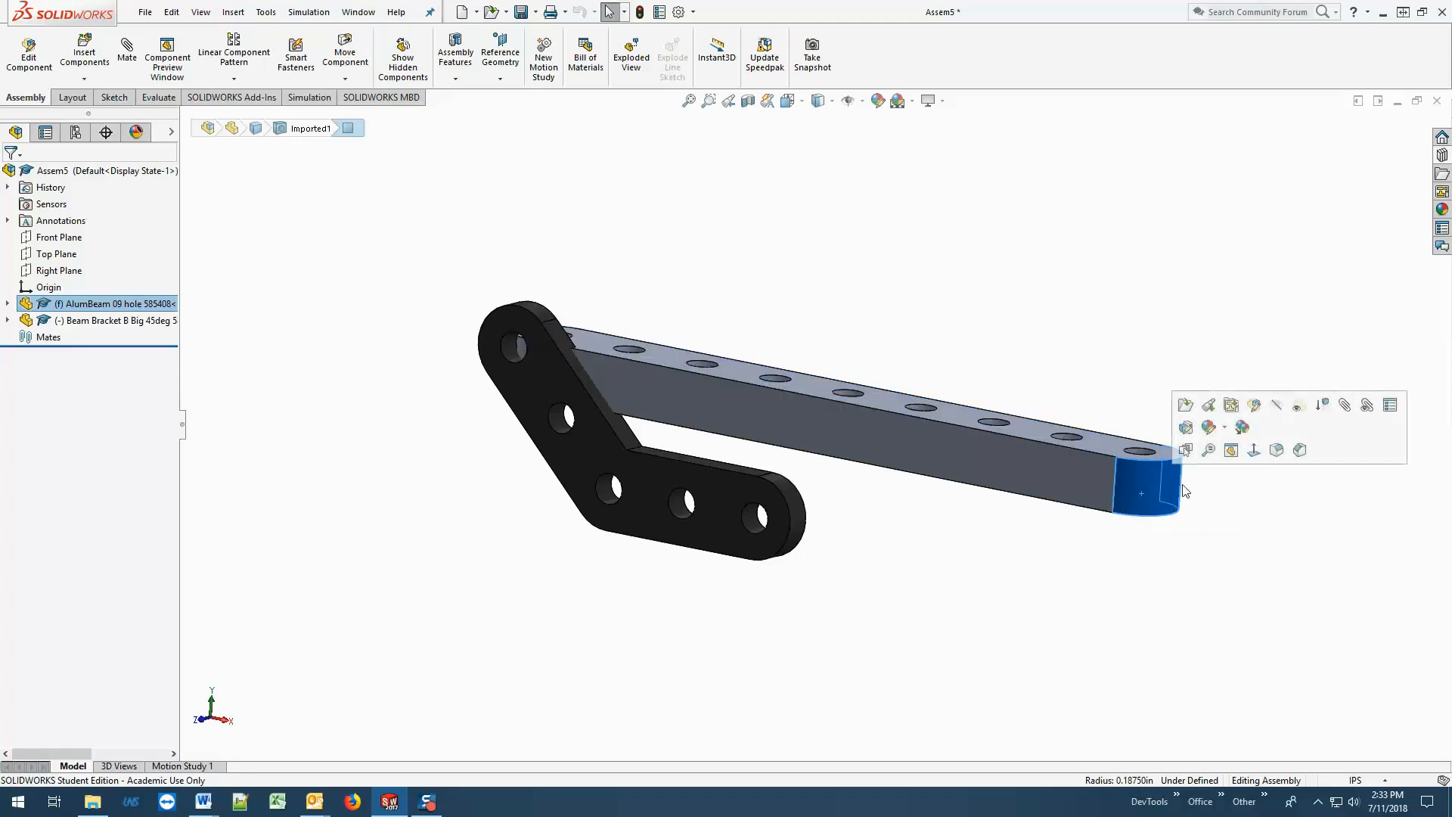
{"action": "left_click", "coordinate": [1195, 597]}
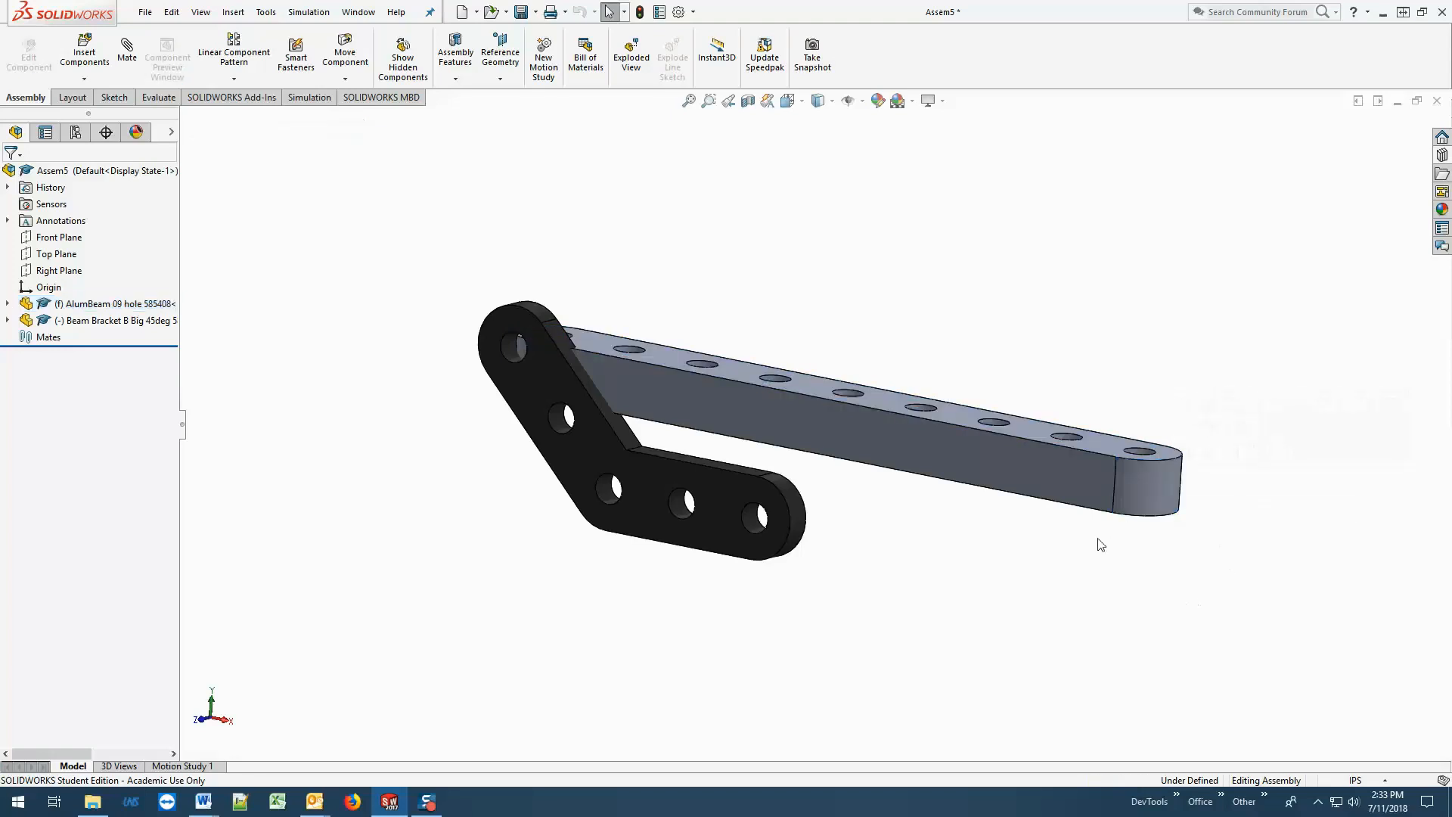
{"action": "left_click", "coordinate": [965, 428]}
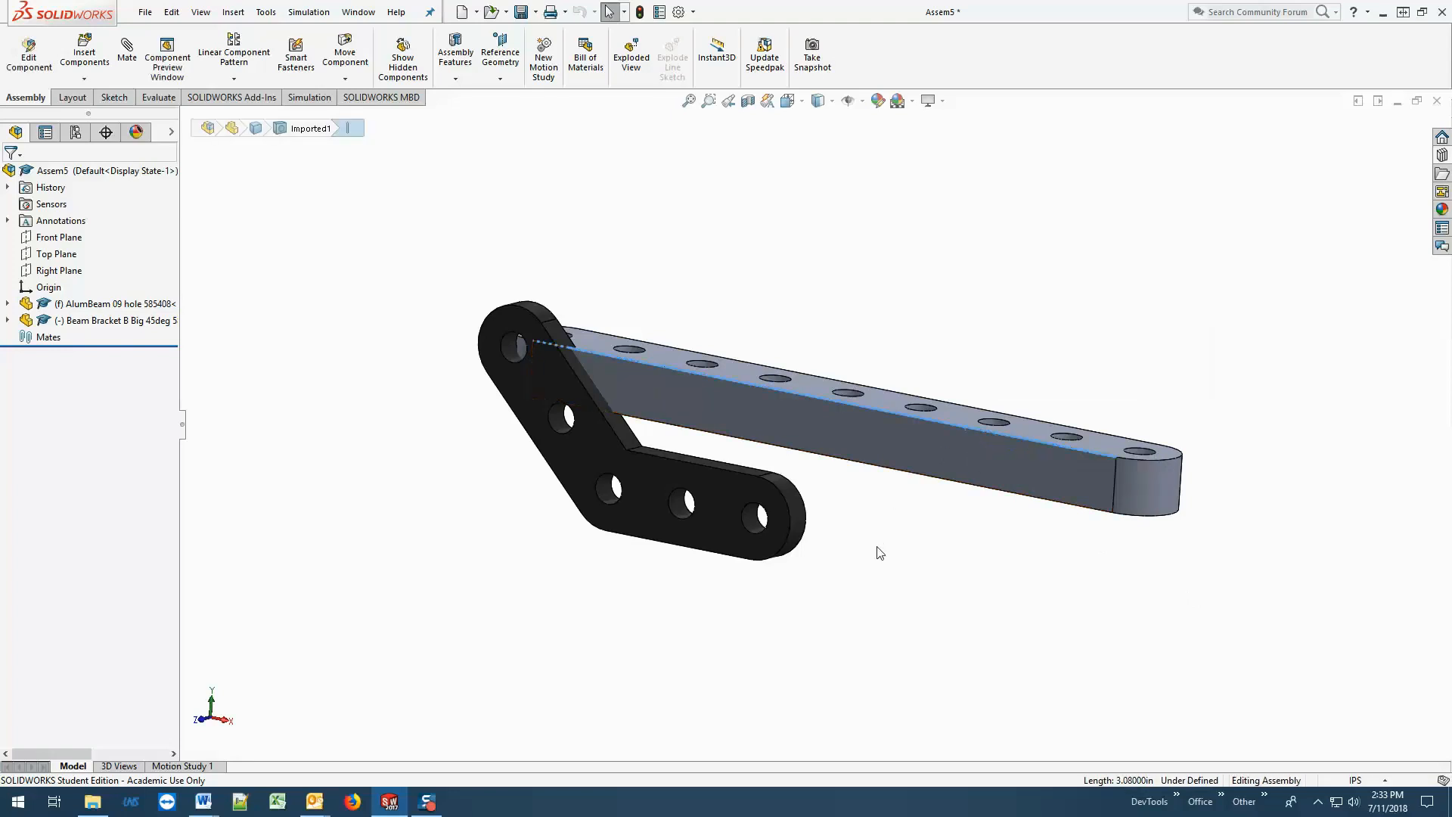
{"action": "left_click", "coordinate": [599, 492]}
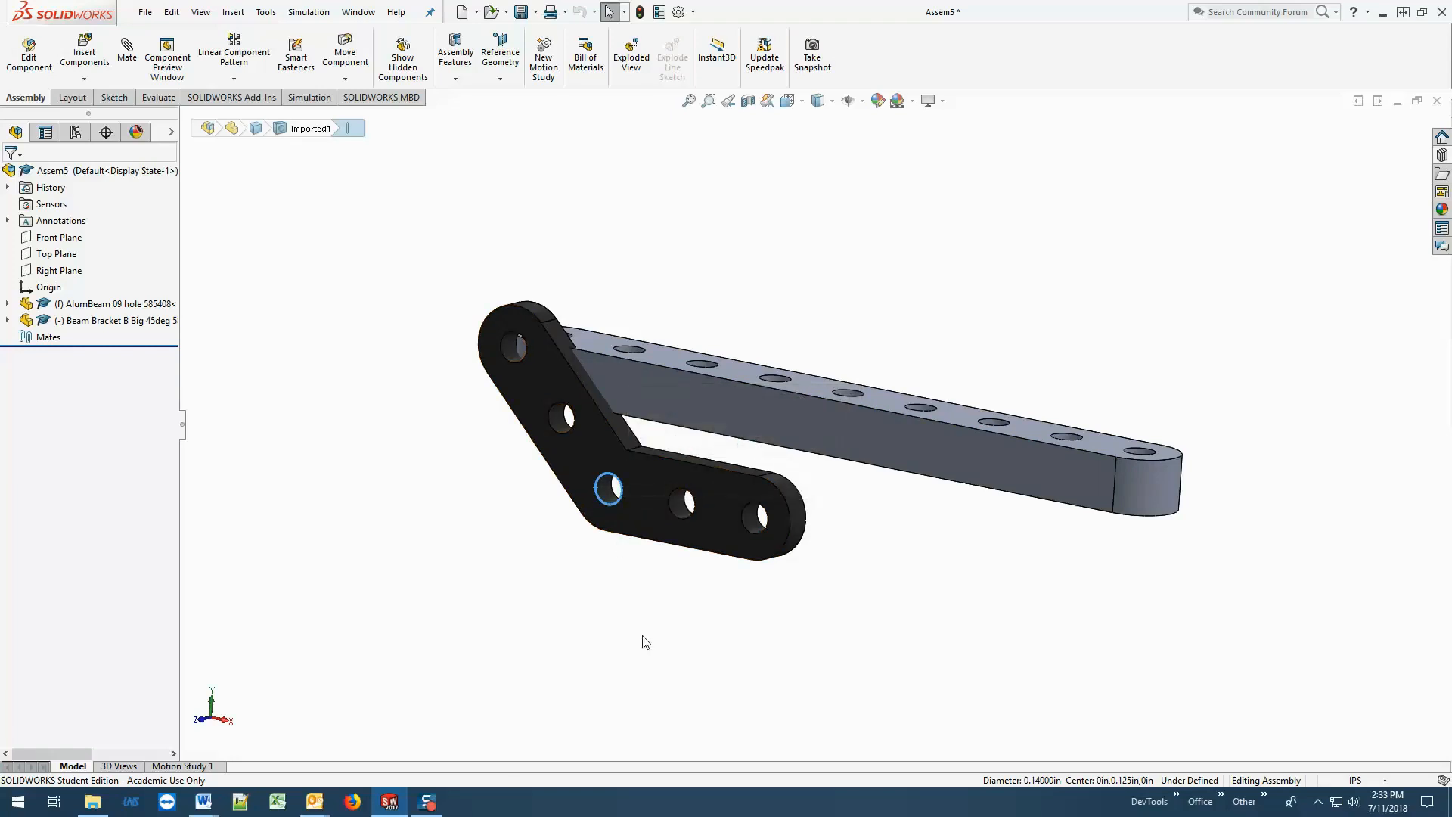
{"action": "left_click", "coordinate": [634, 449]}
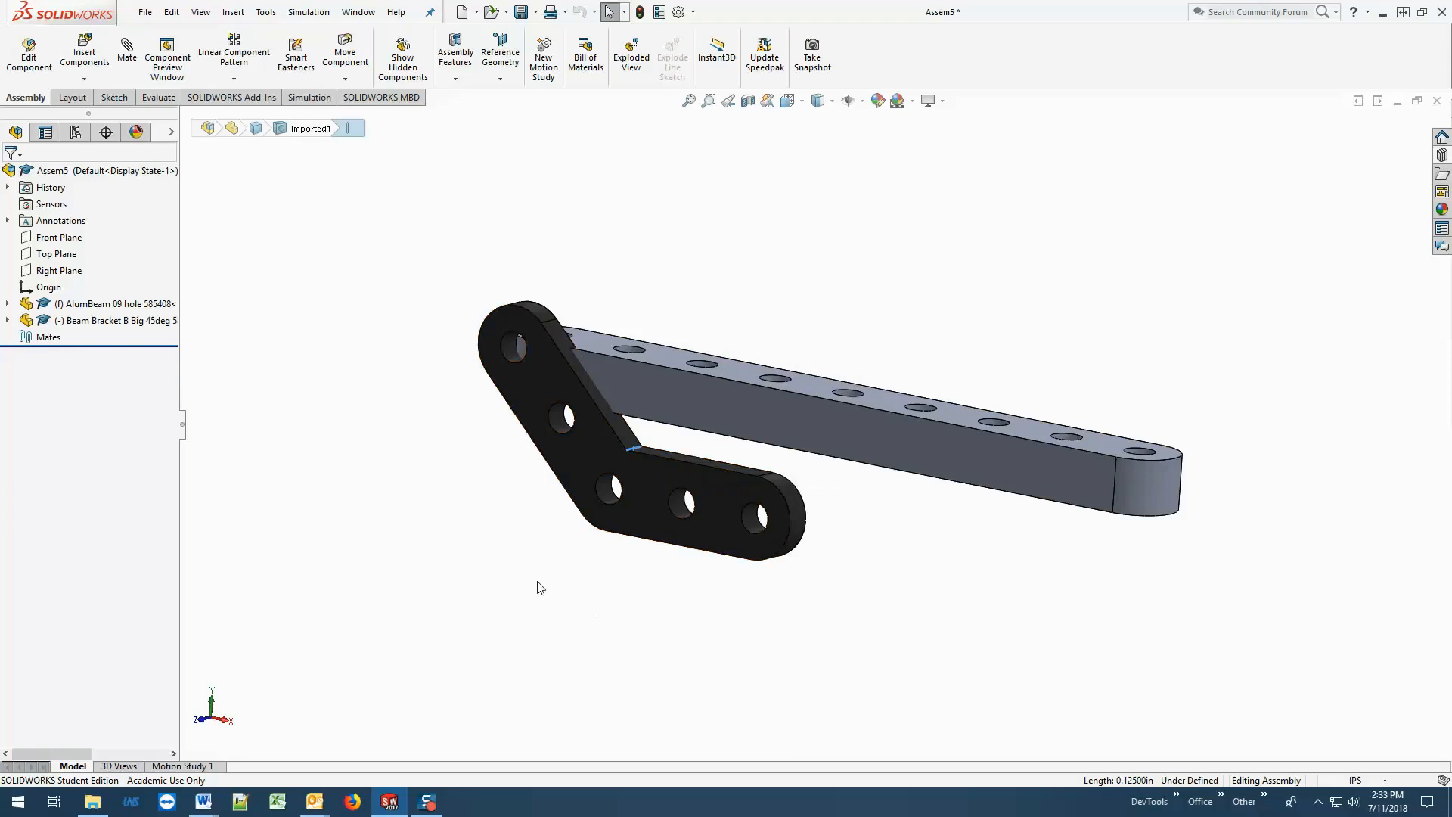
{"action": "left_click", "coordinate": [538, 371]}
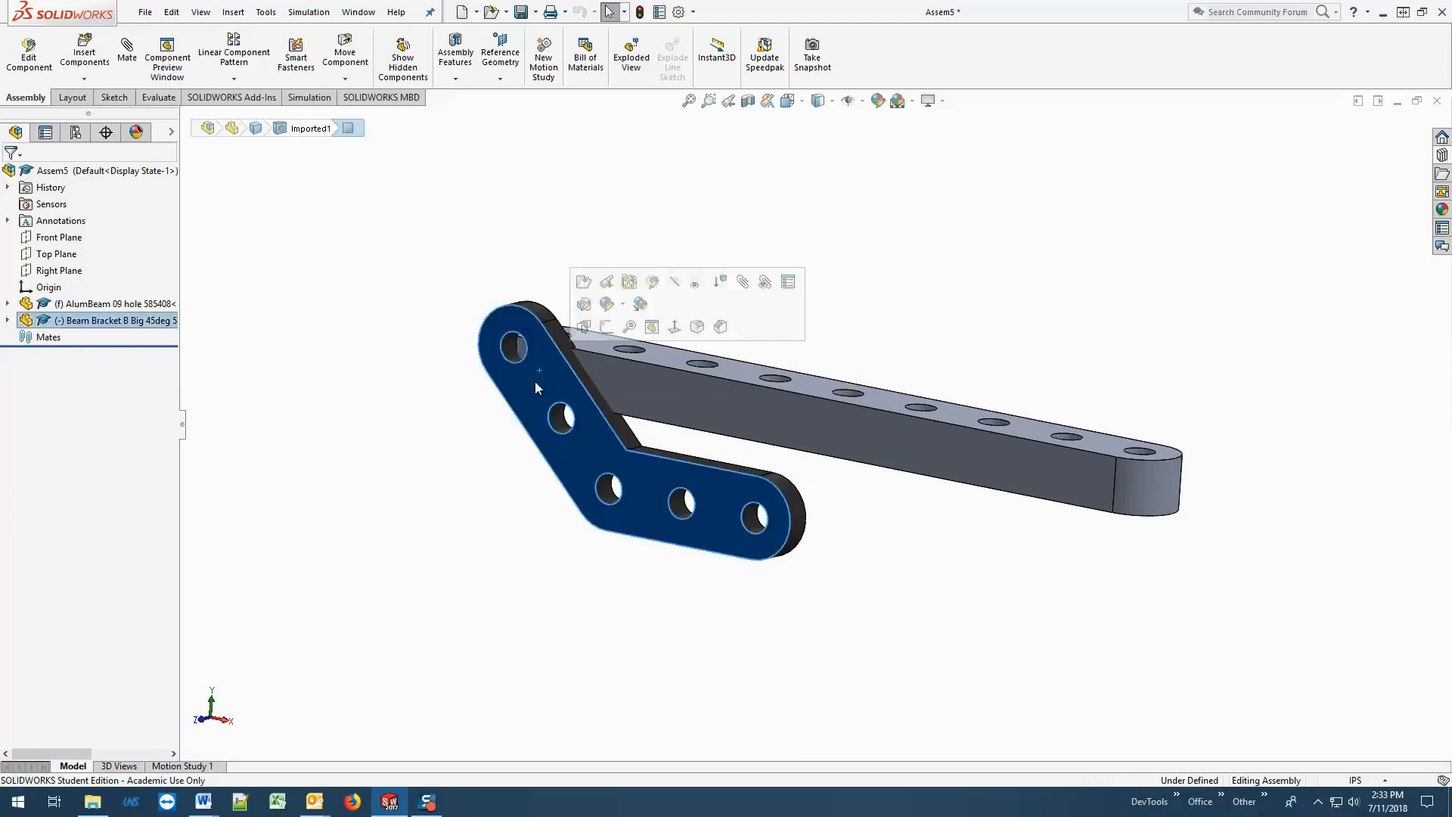
{"action": "left_click", "coordinate": [518, 347]}
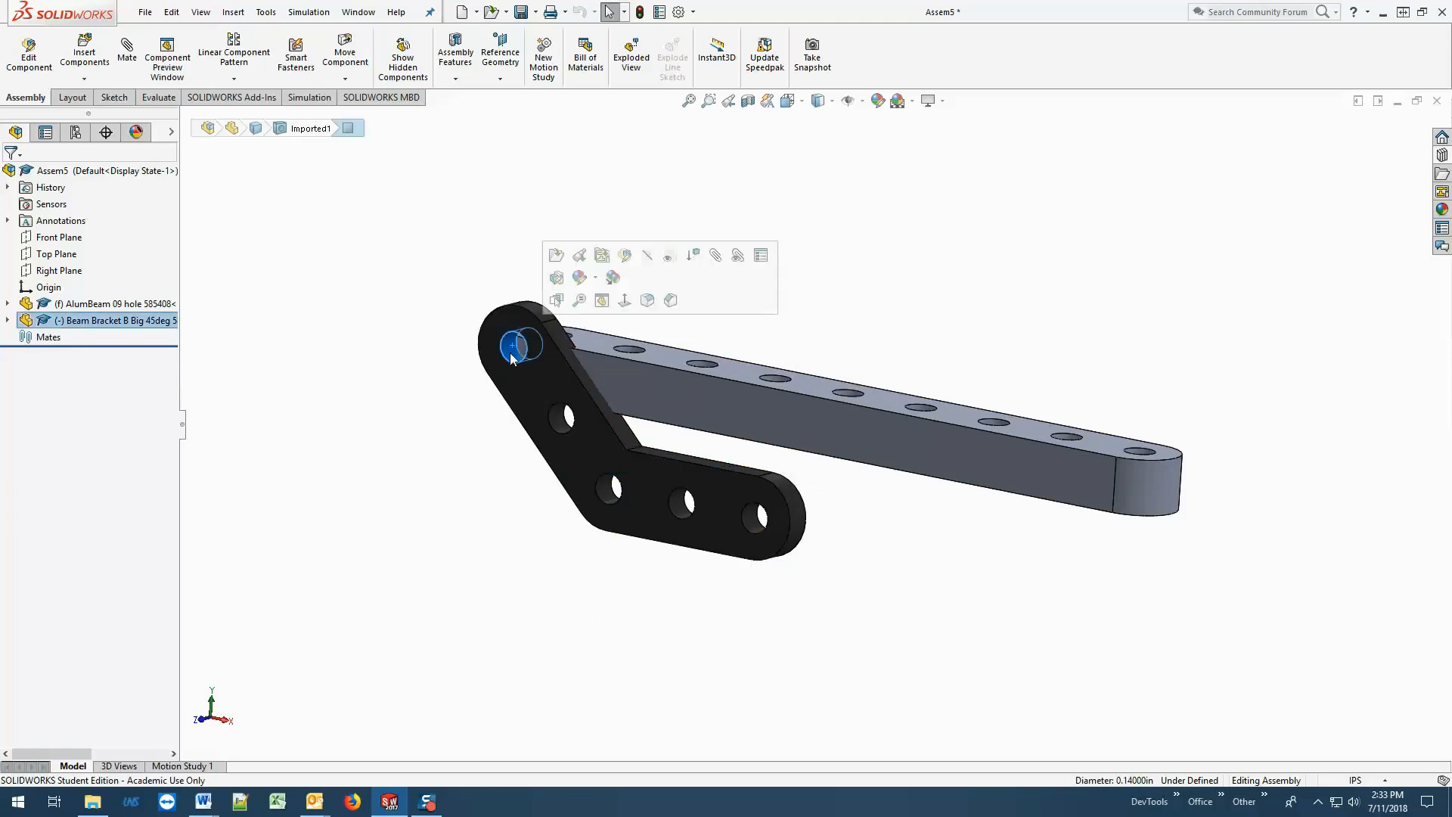
{"action": "left_click", "coordinate": [430, 512]}
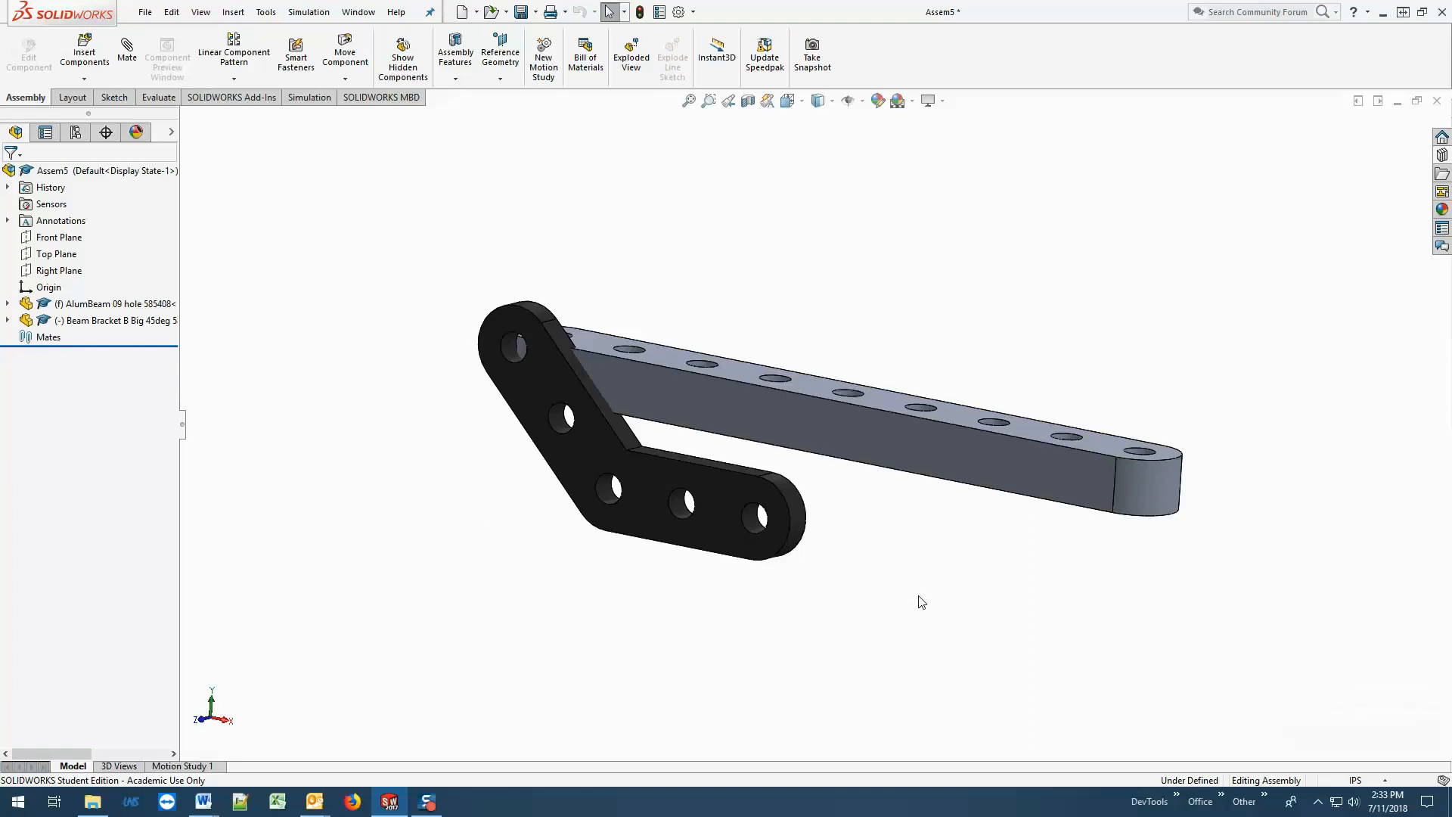
Examine the beam's long side face and the bracket's rear flat face as the two faces suitable for mating.
{"action": "left_click", "coordinate": [699, 401]}
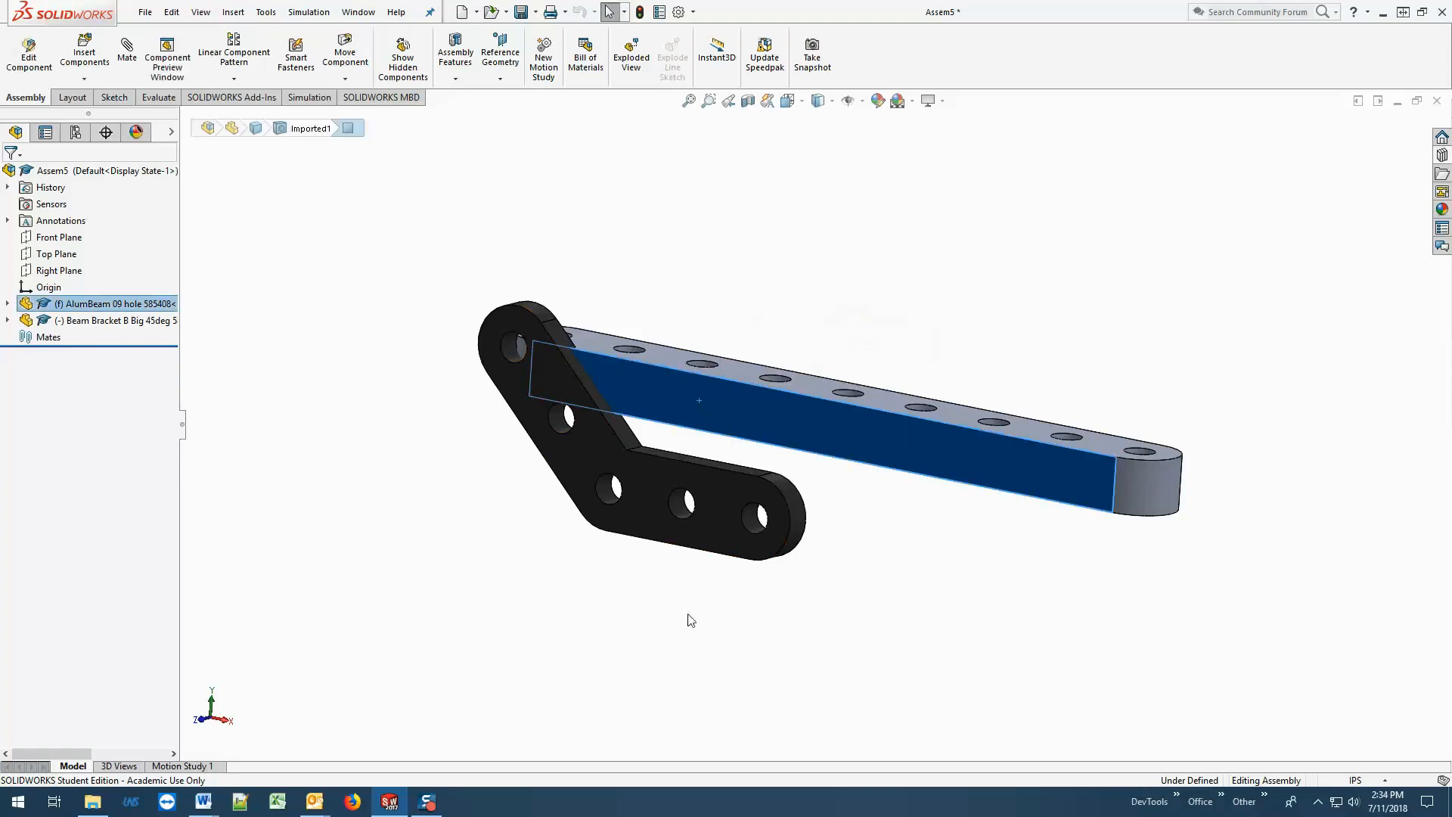
{"action": "middle_click_drag", "start_coordinate": [691, 620], "coordinate": [923, 519]}
{"action": "left_click", "coordinate": [929, 498]}
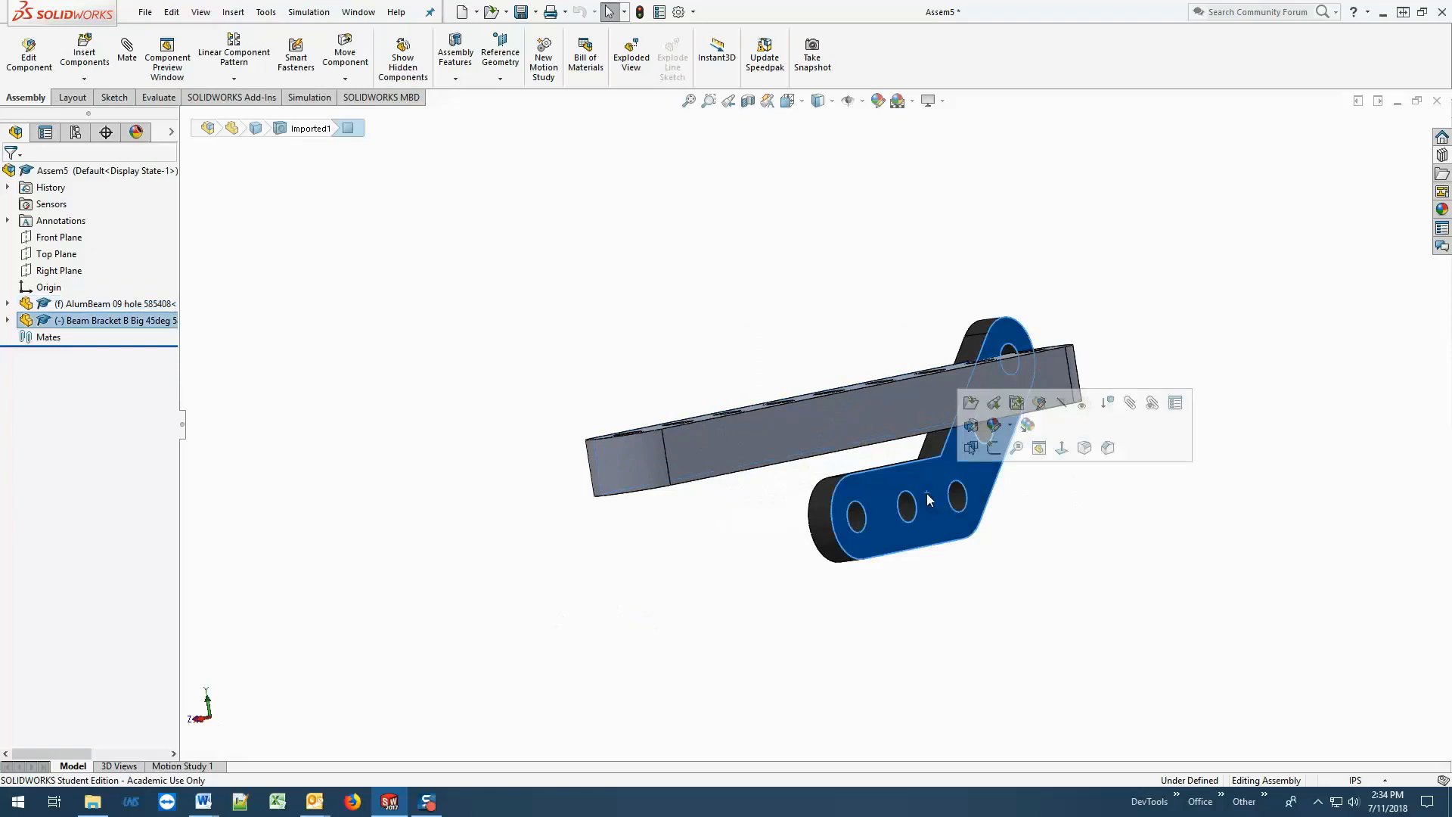
{"action": "middle_click_drag", "start_coordinate": [734, 631], "coordinate": [870, 623]}
{"action": "left_click", "coordinate": [867, 636]}
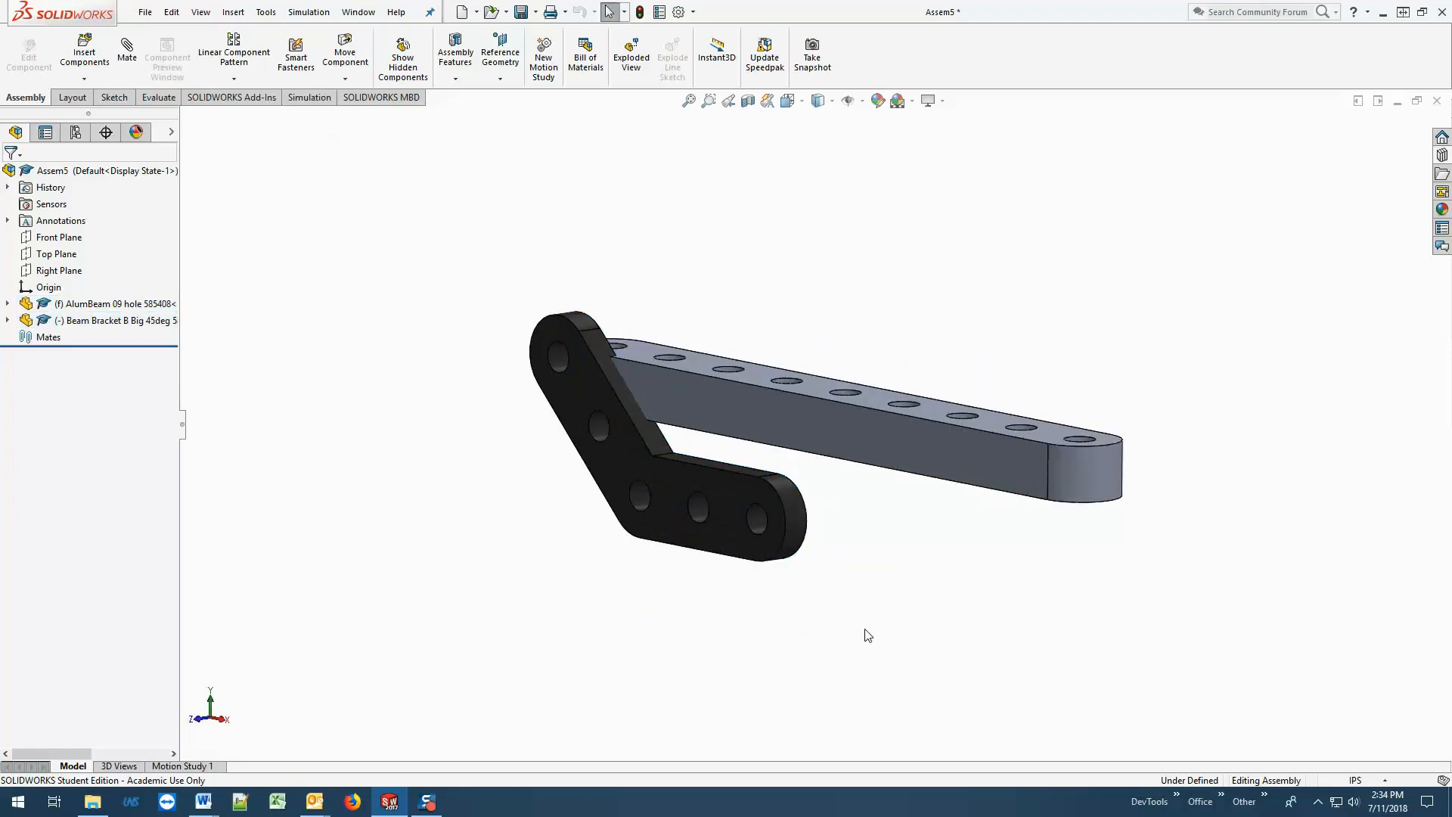
Add a coincident mate between the beam's long side face and the bracket's rear flat face.
{"action": "left_click", "coordinate": [125, 51]}
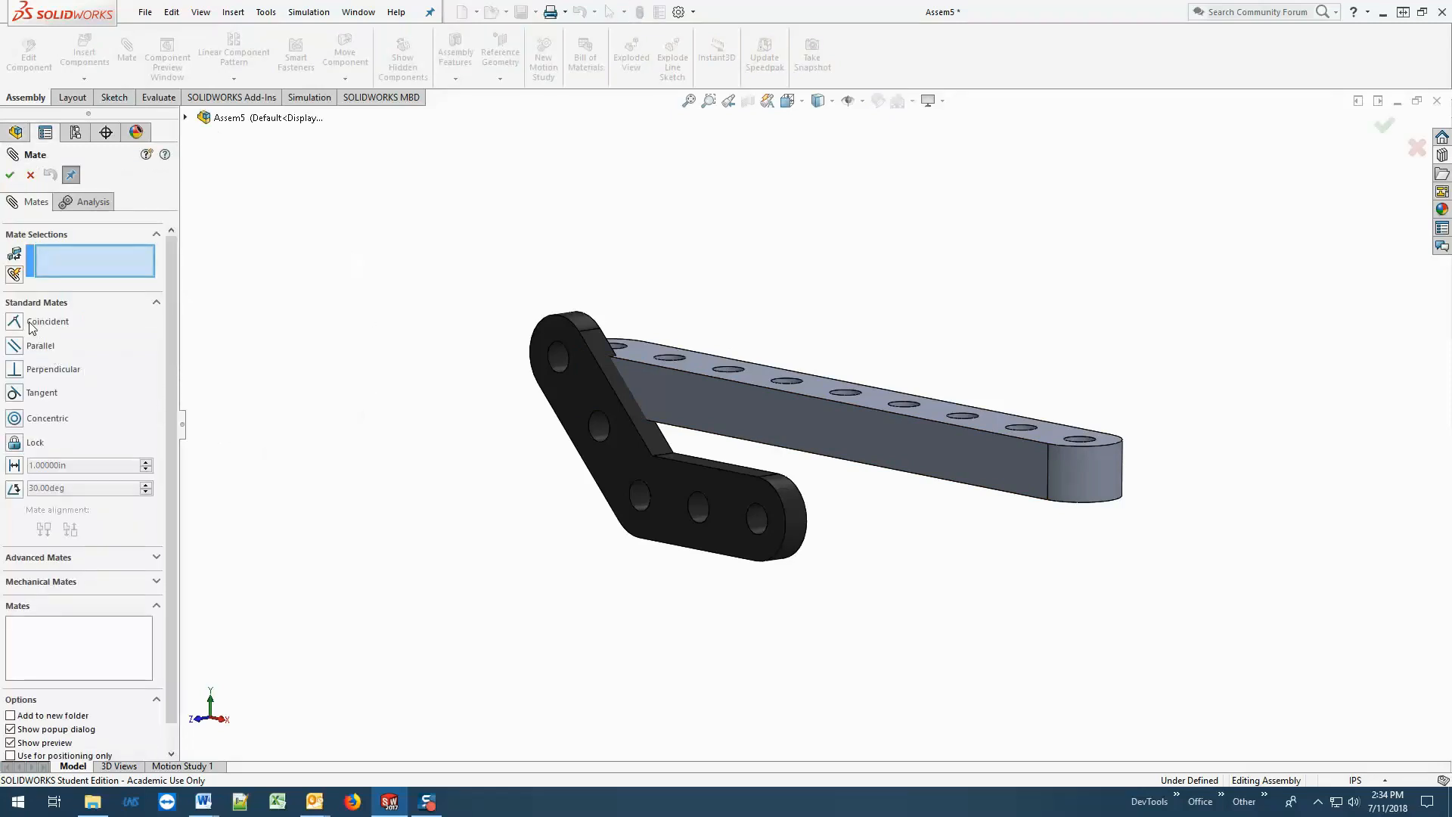
{"action": "left_click", "coordinate": [41, 327]}
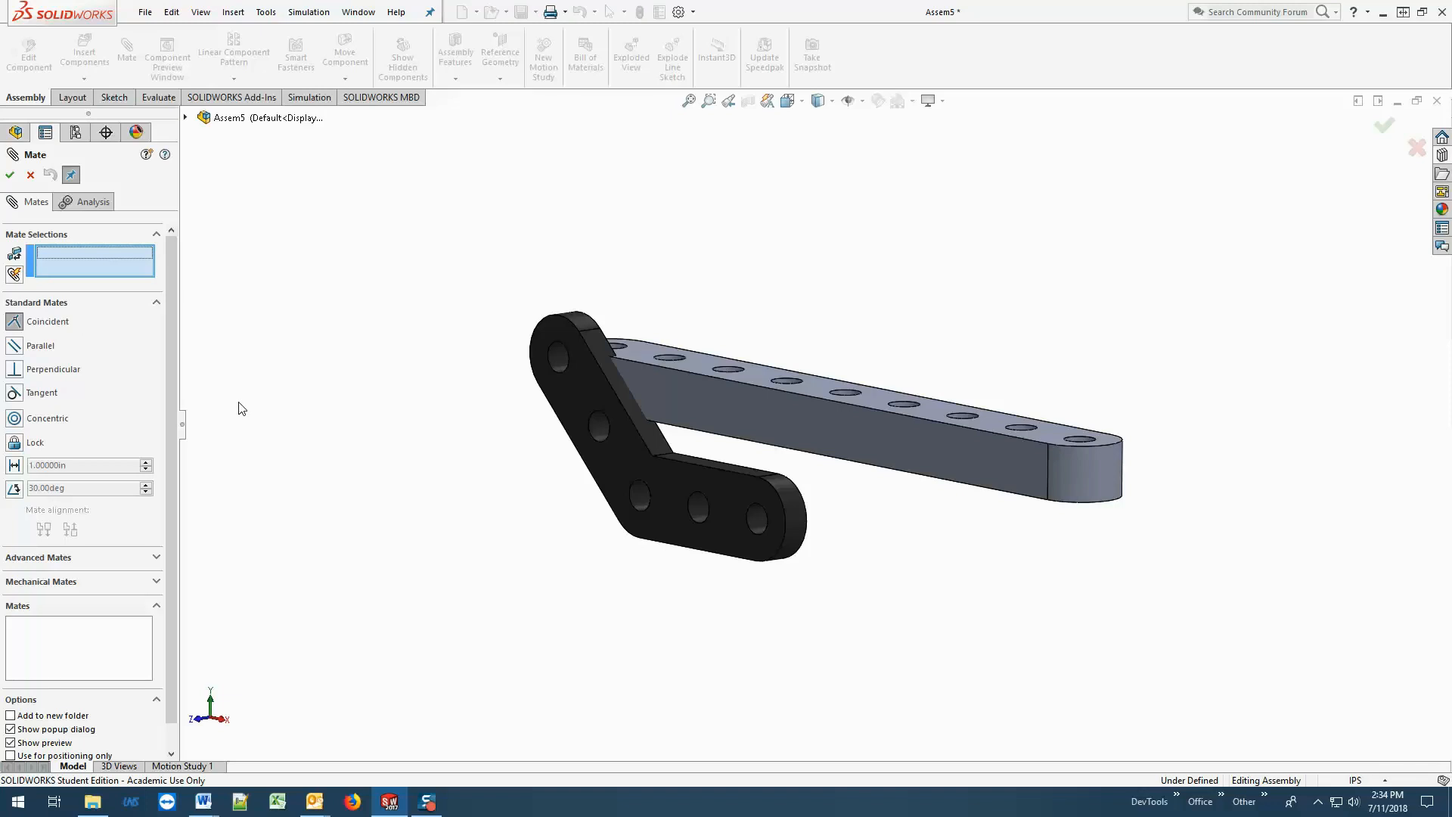
{"action": "left_click", "coordinate": [714, 405]}
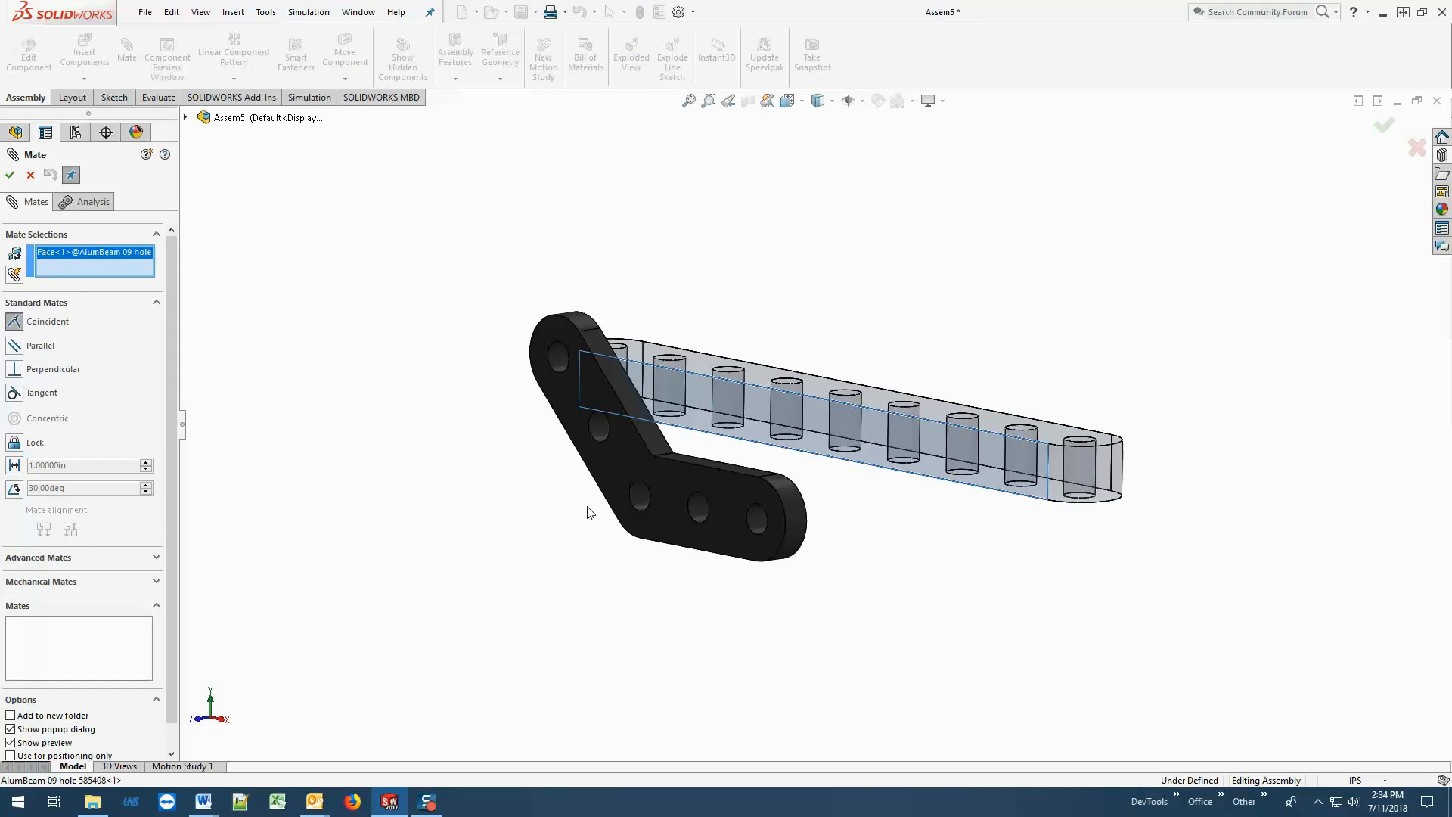
{"action": "middle_click_drag", "start_coordinate": [587, 512], "coordinate": [449, 499]}
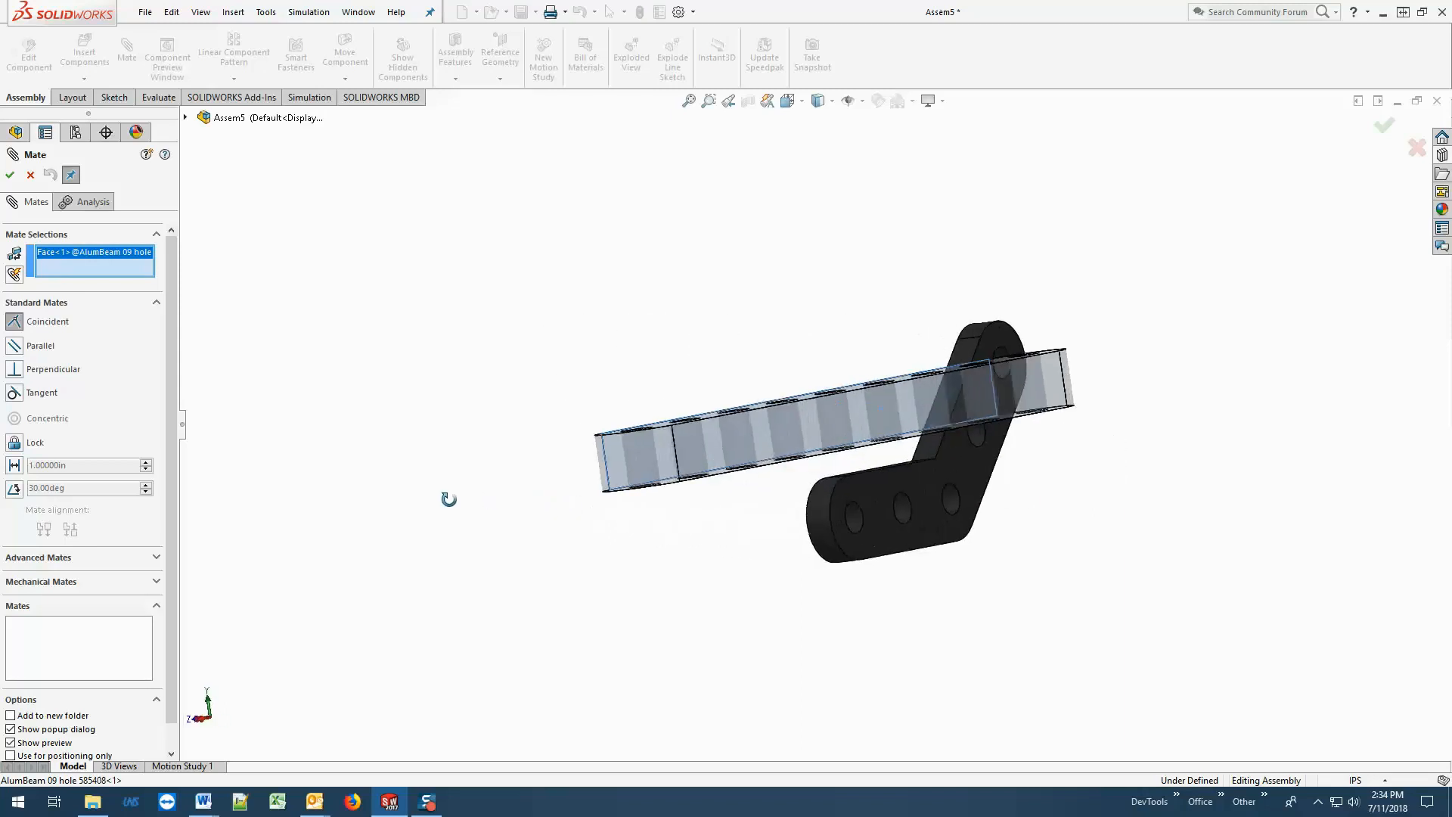
{"action": "left_click", "coordinate": [955, 465]}
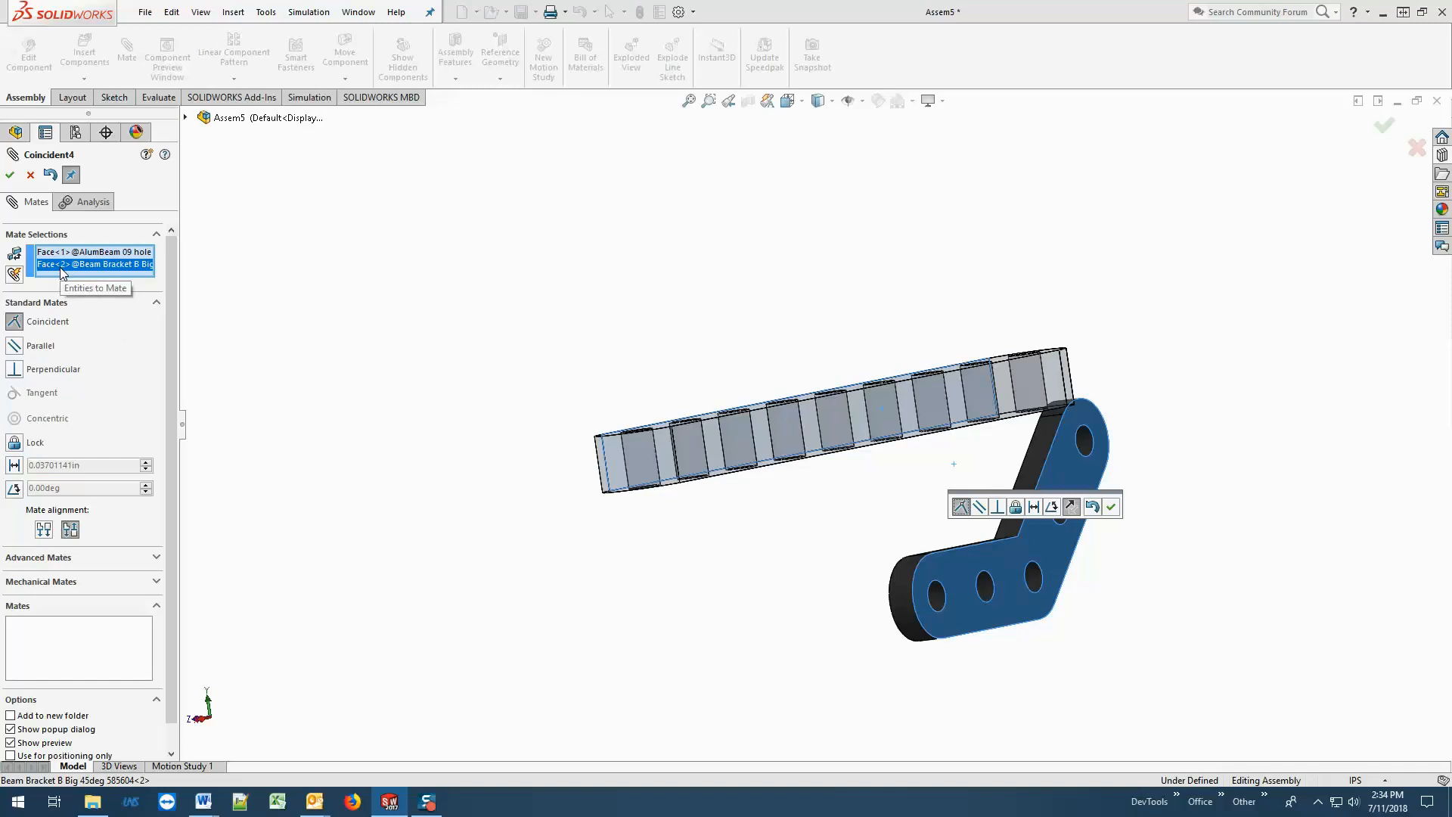
{"action": "middle_click_drag", "start_coordinate": [326, 454], "coordinate": [475, 521]}
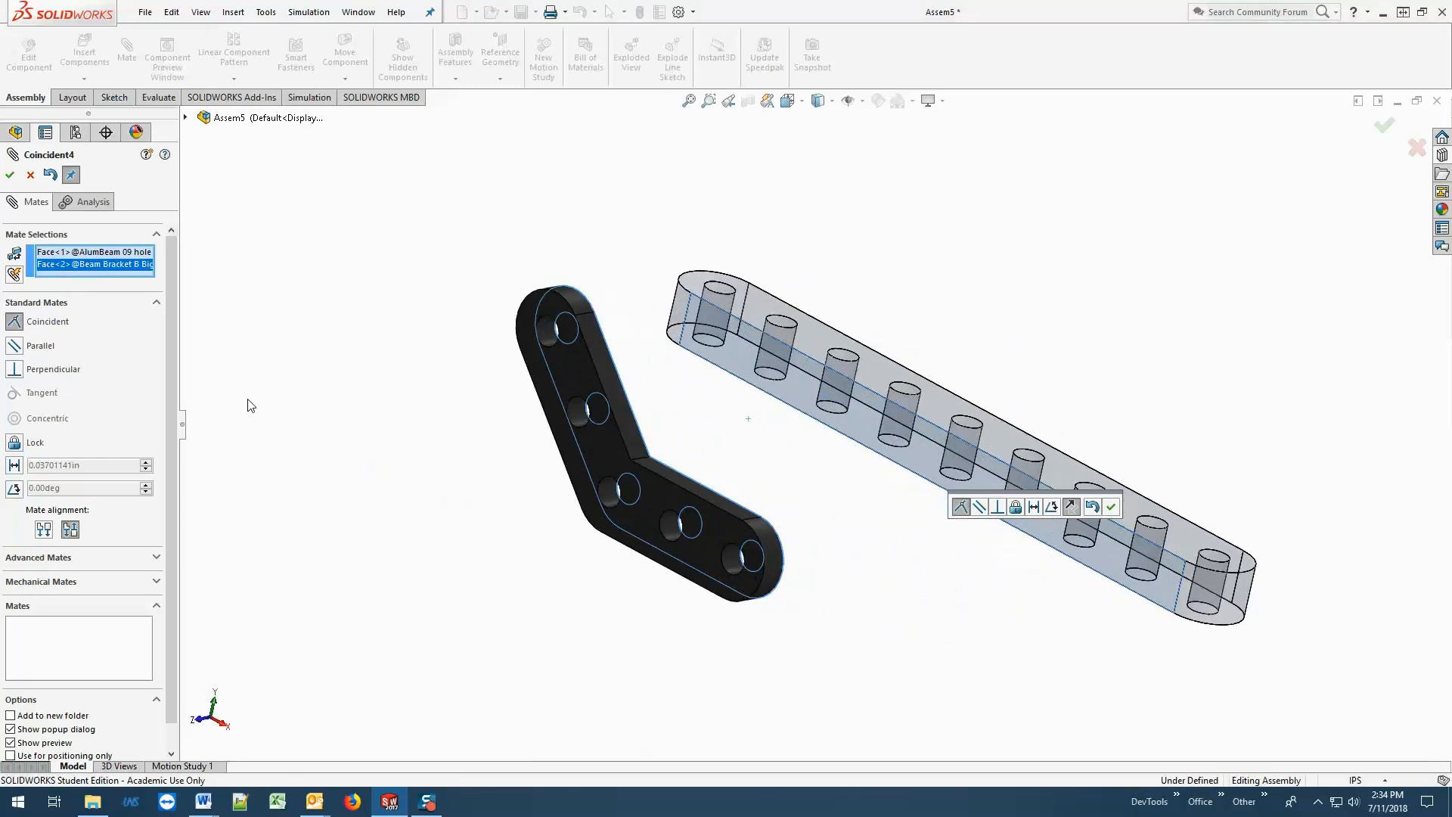
{"action": "left_click", "coordinate": [9, 177]}
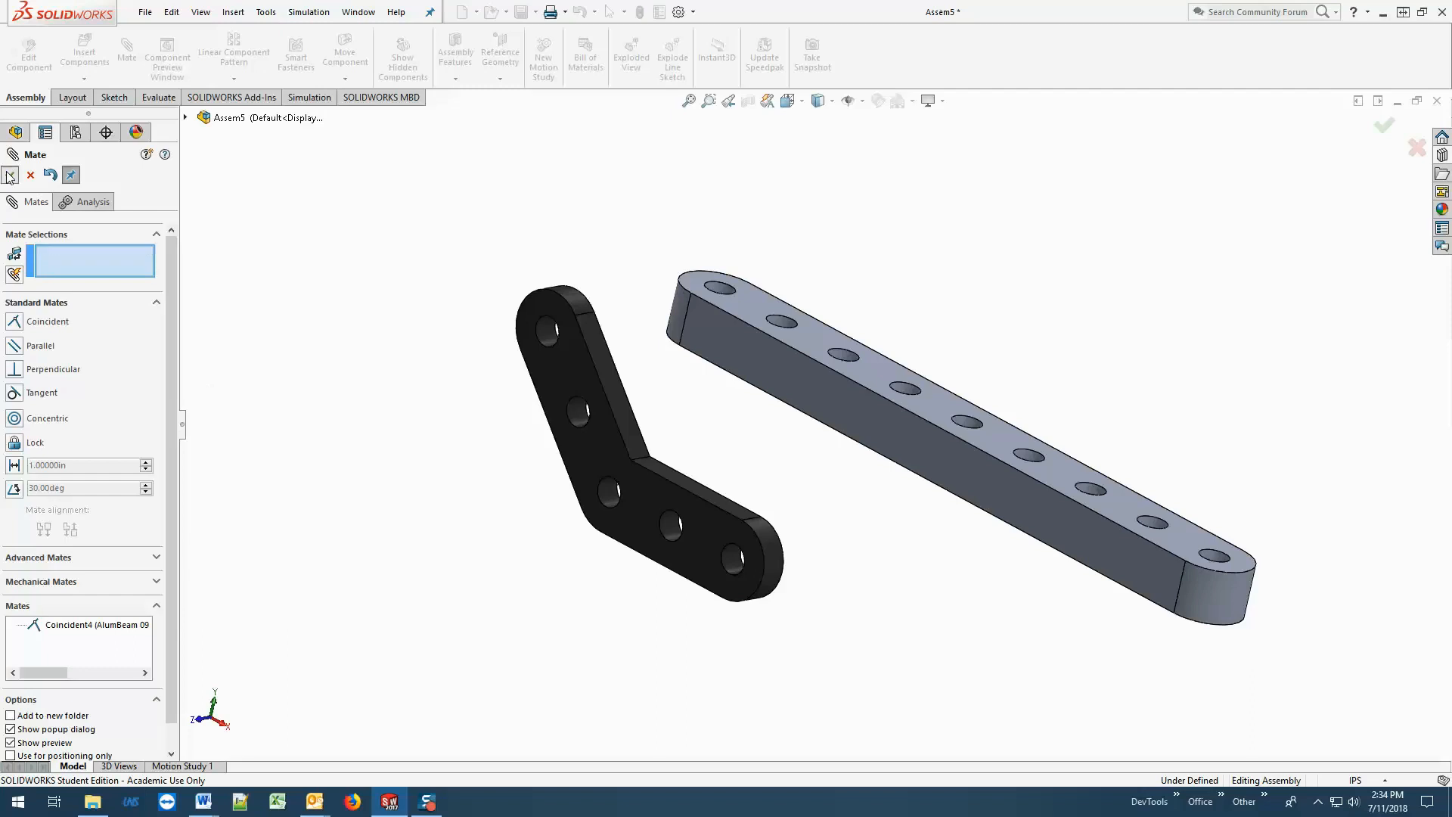
{"action": "left_click", "coordinate": [10, 175]}
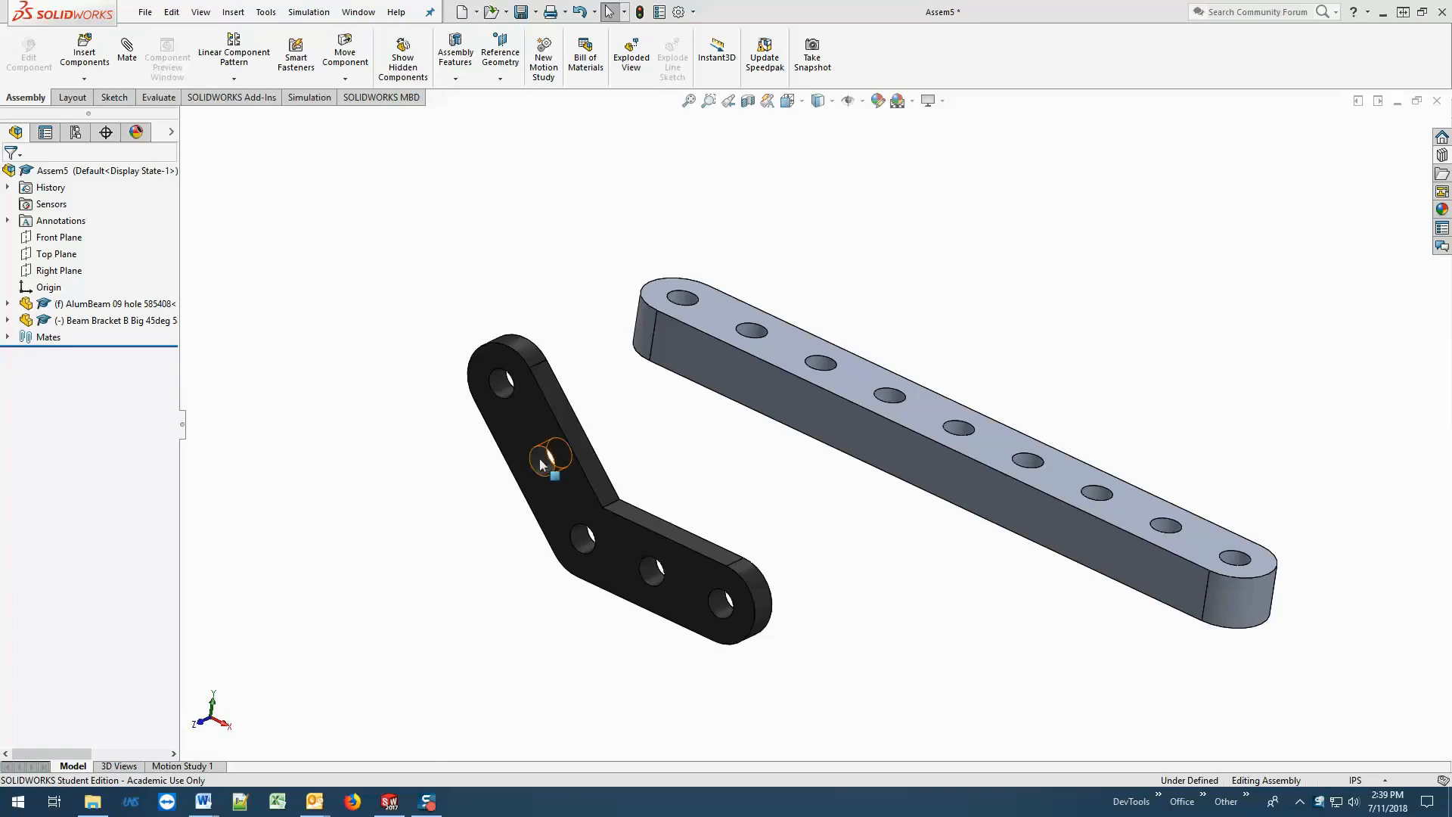
Move the mated bracket across the beam's side and down below it, and inspect the alignment in the Right view.
{"action": "left_click_drag", "start_coordinate": [529, 426], "coordinate": [714, 333]}
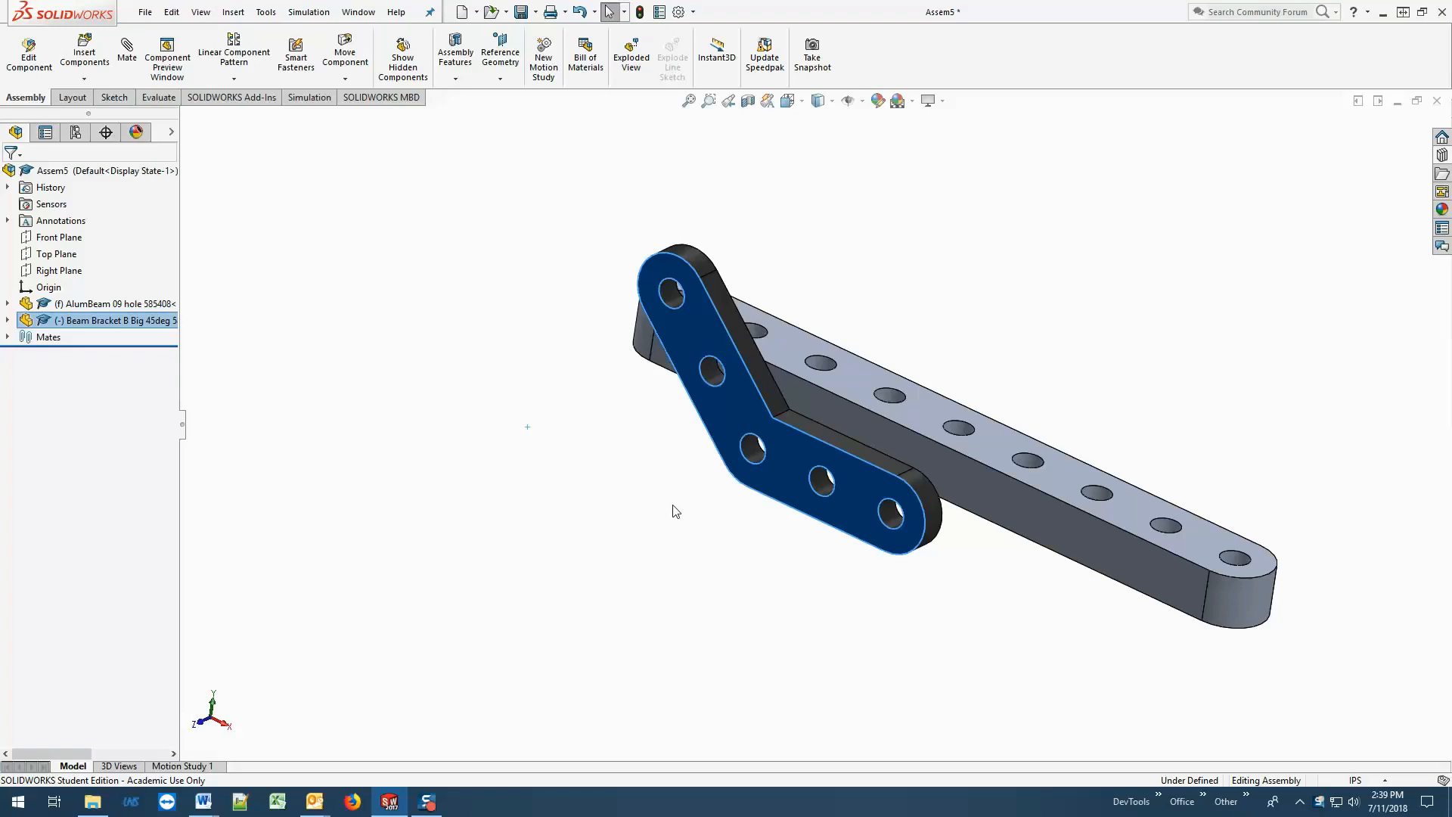
{"action": "left_click_drag", "start_coordinate": [751, 447], "coordinate": [700, 606]}
{"action": "key", "text": "Escape"}
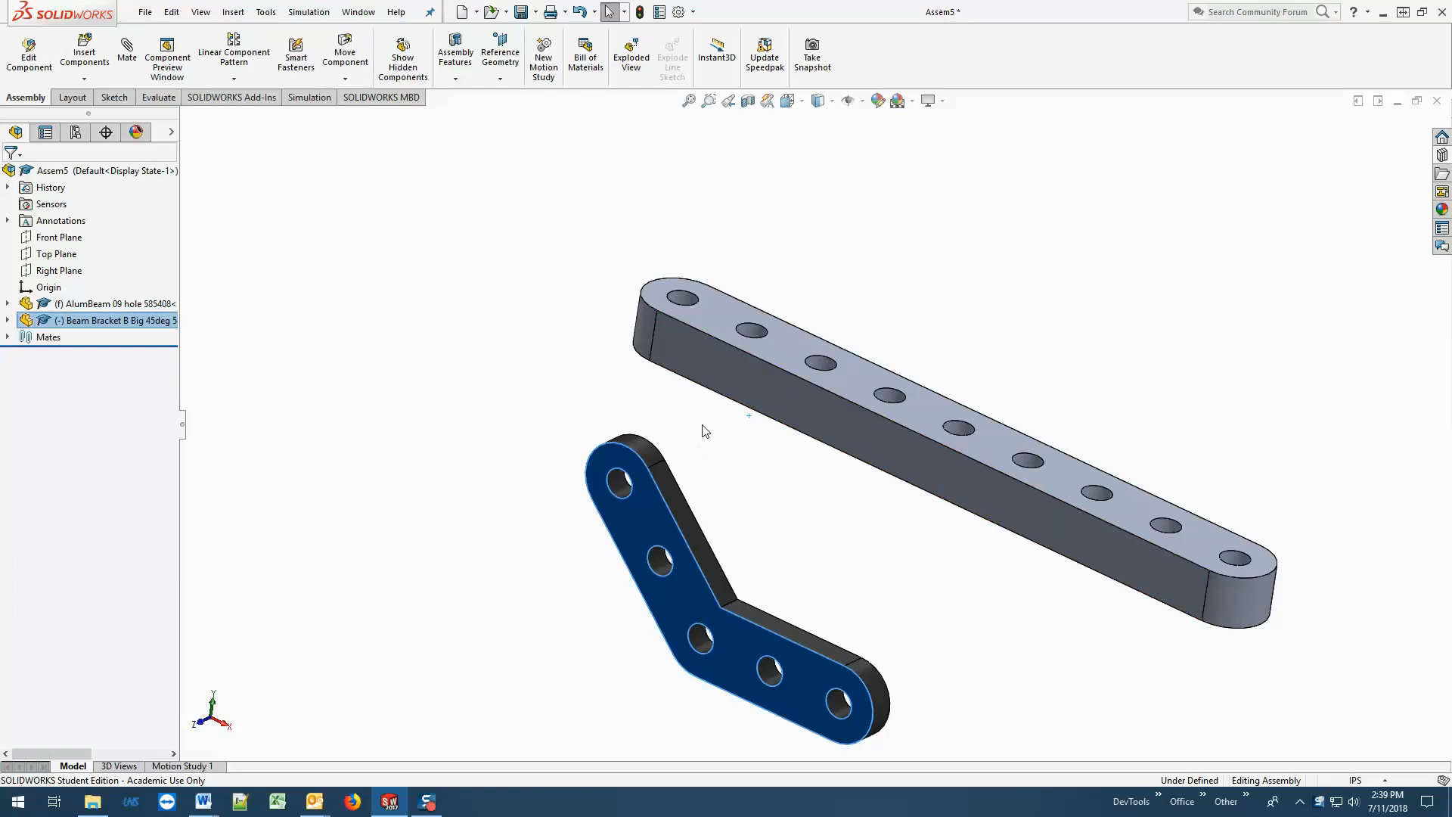
{"action": "left_click", "coordinate": [788, 101]}
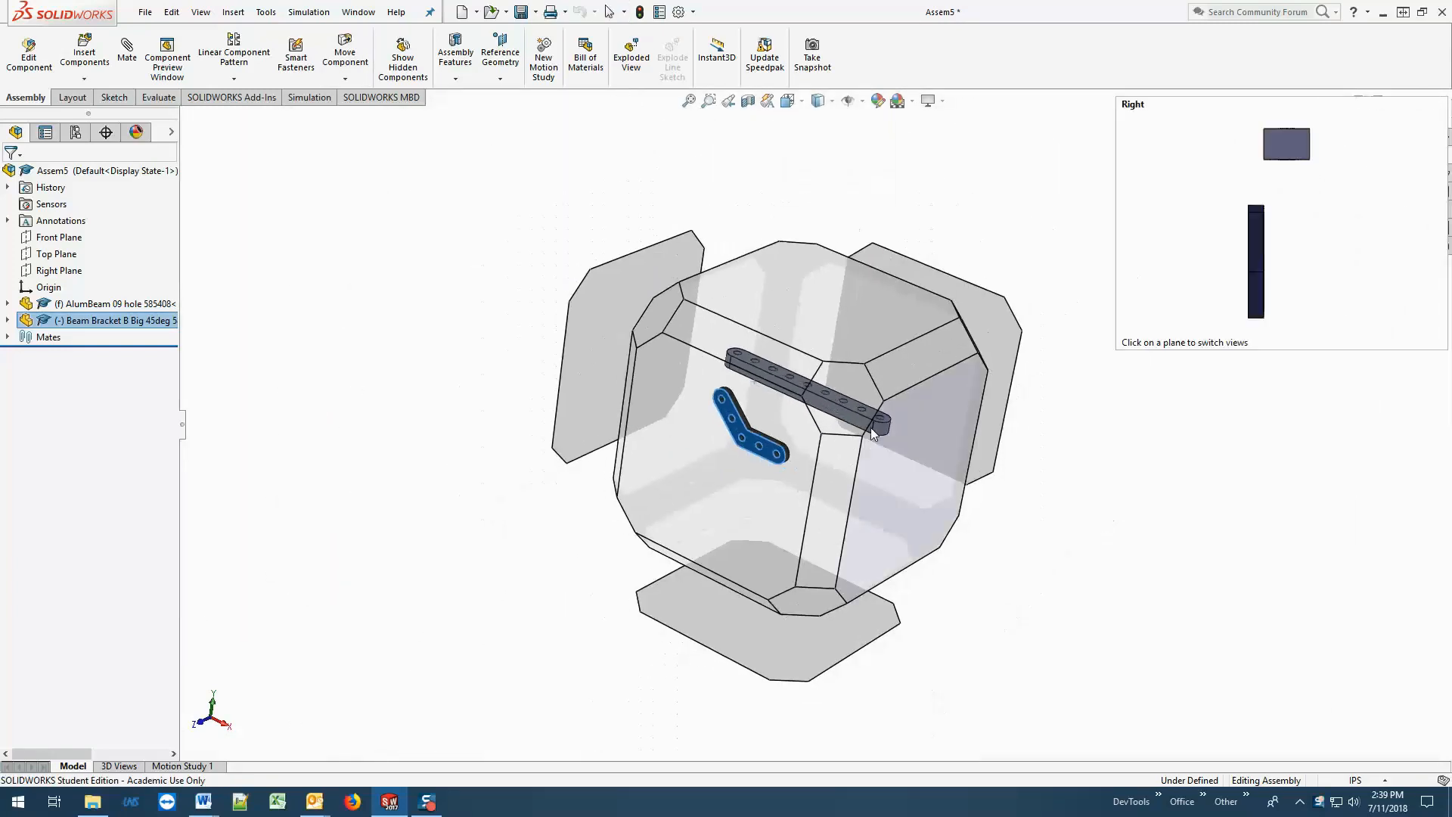
{"action": "left_click", "coordinate": [891, 377]}
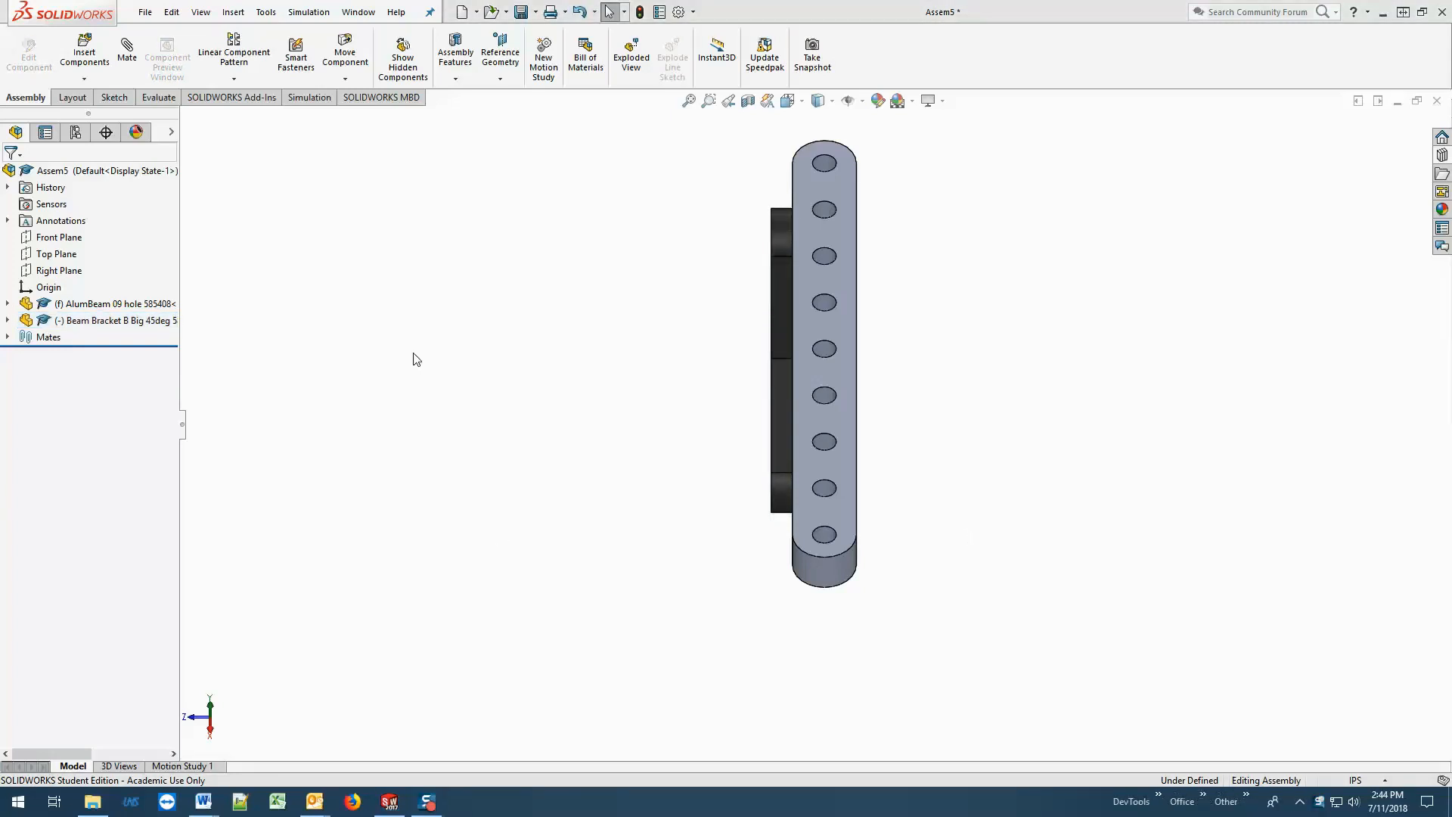
Slide the mated bracket closer to the beam while keeping it clear of the beam's side.
{"action": "middle_click_drag", "start_coordinate": [561, 343], "coordinate": [707, 363]}
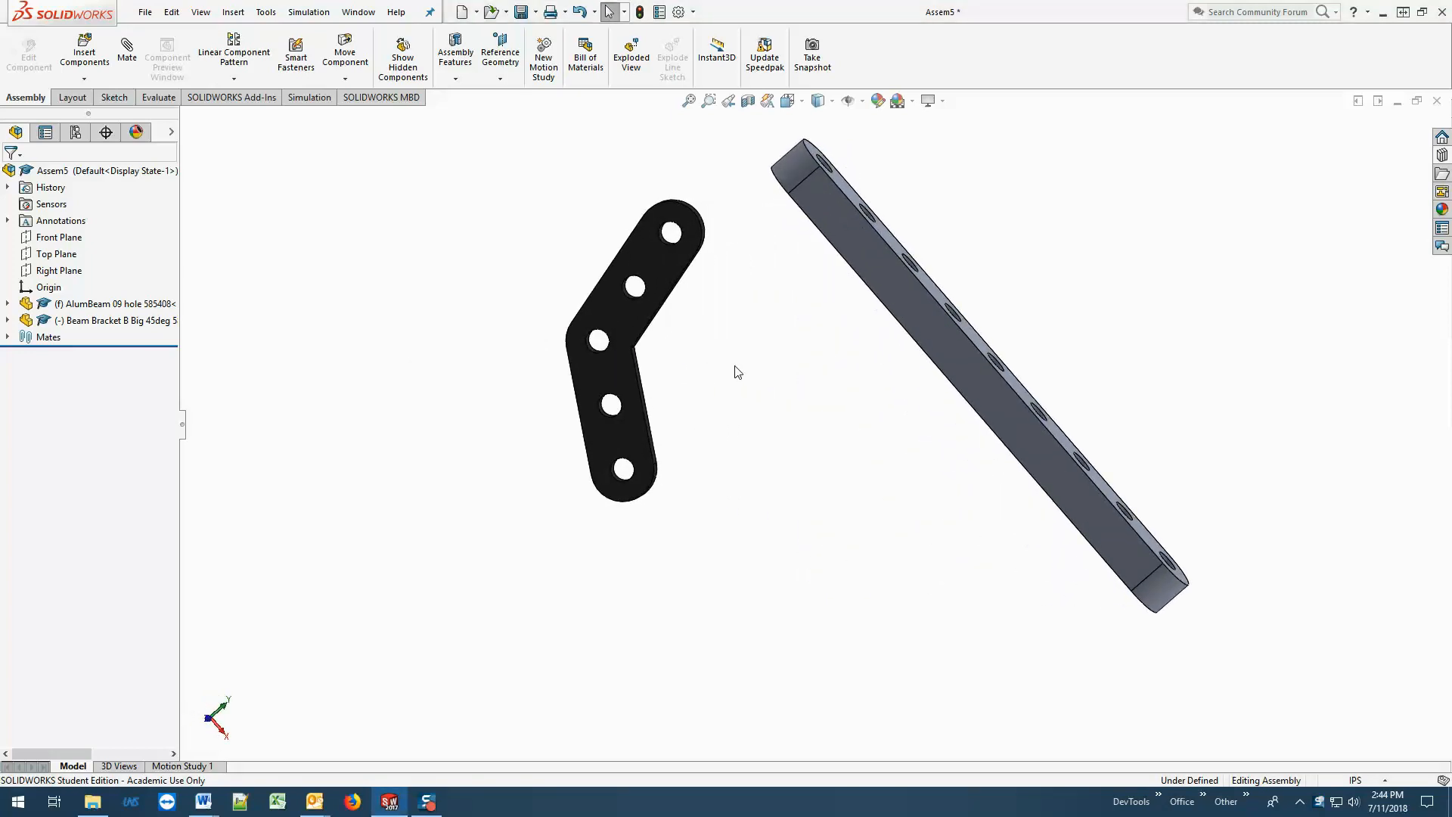
{"action": "middle_click_drag", "start_coordinate": [830, 379], "coordinate": [806, 363]}
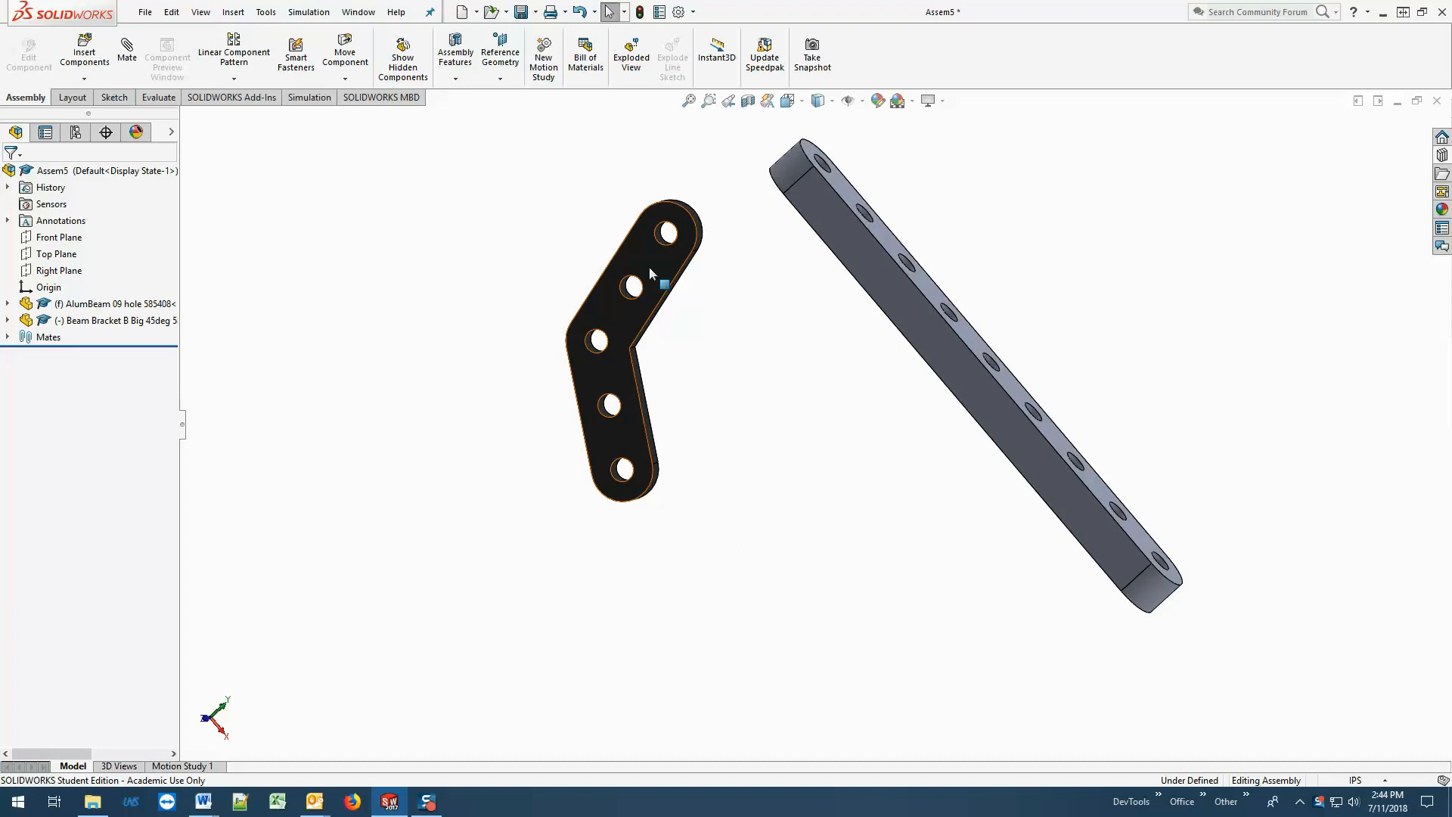
{"action": "left_click_drag", "start_coordinate": [649, 266], "coordinate": [724, 302]}
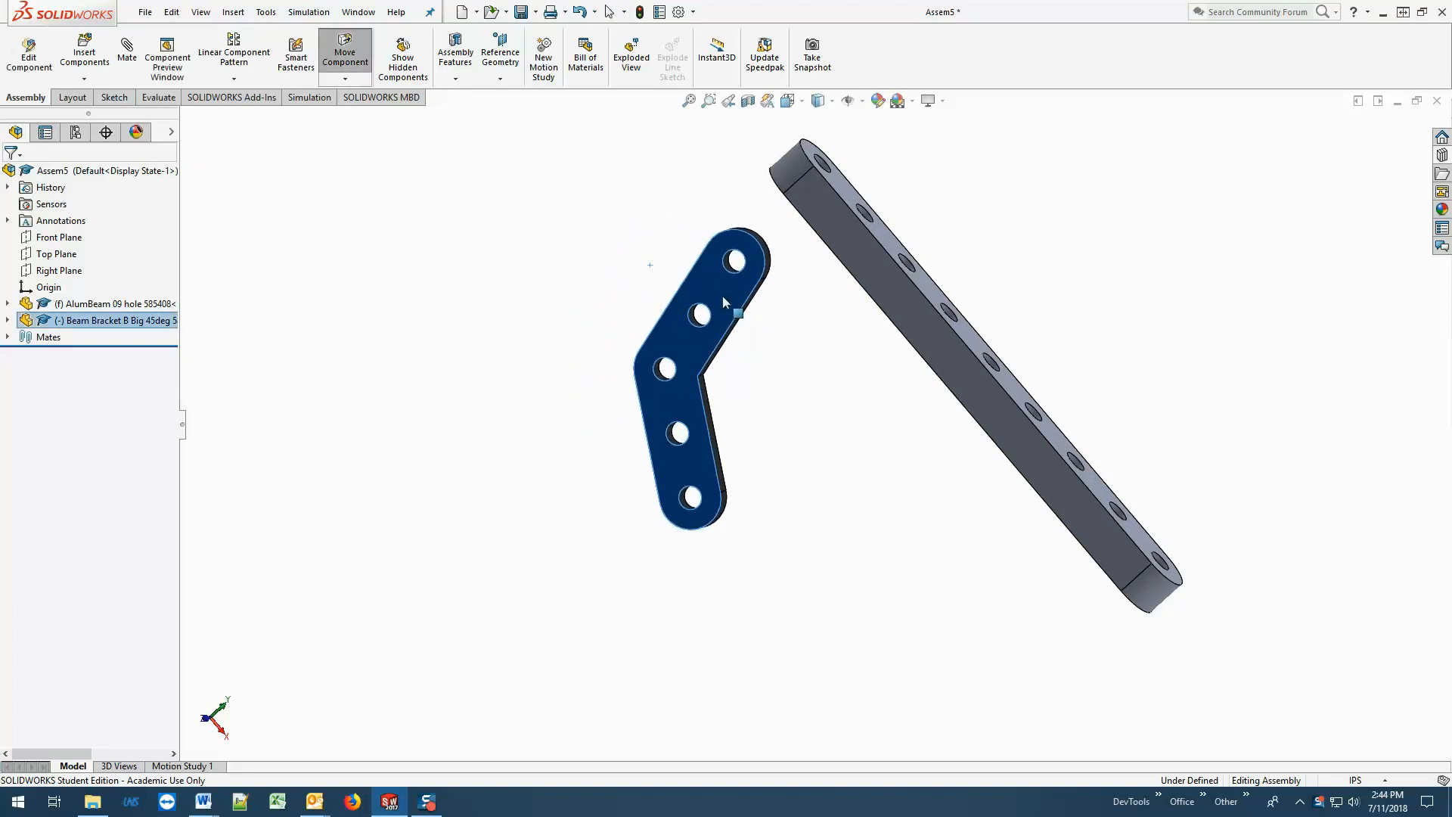
{"action": "left_click", "coordinate": [831, 421]}
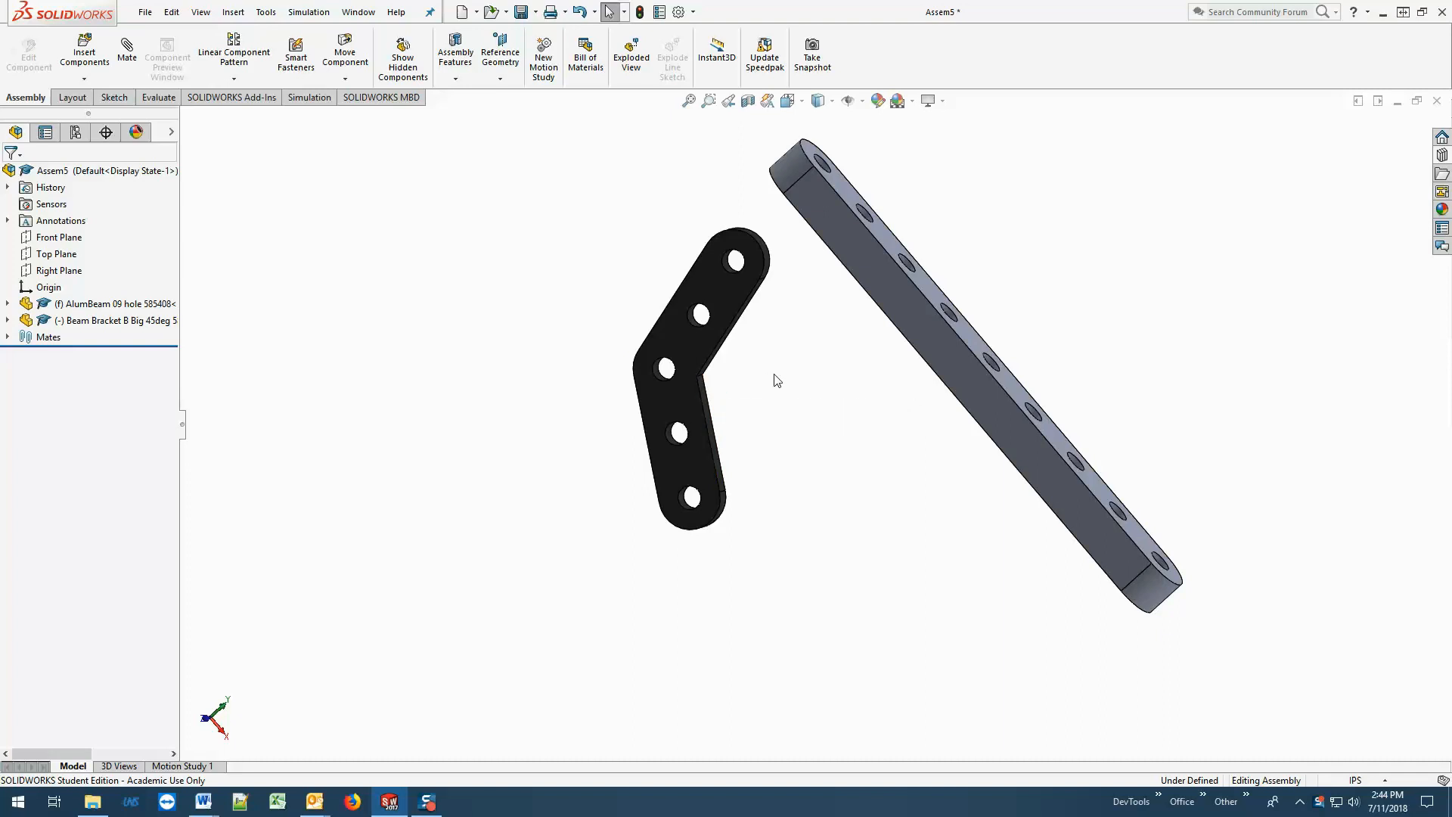
{"action": "middle_click_drag", "start_coordinate": [774, 379], "coordinate": [856, 334]}
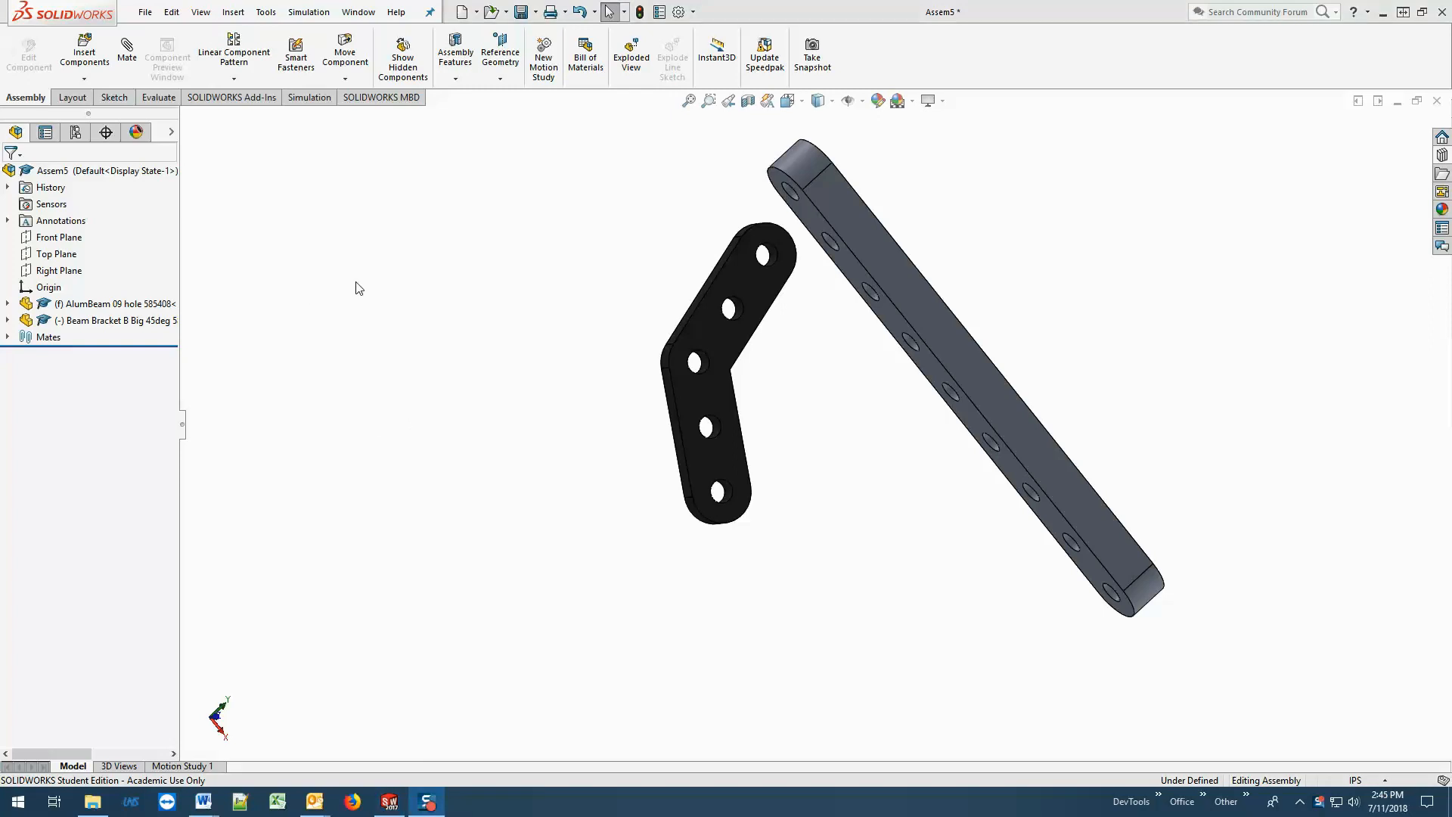
Add a coincident mate between the bracket's inner corner edge and the beam's holed bottom face.
{"action": "left_click", "coordinate": [126, 57]}
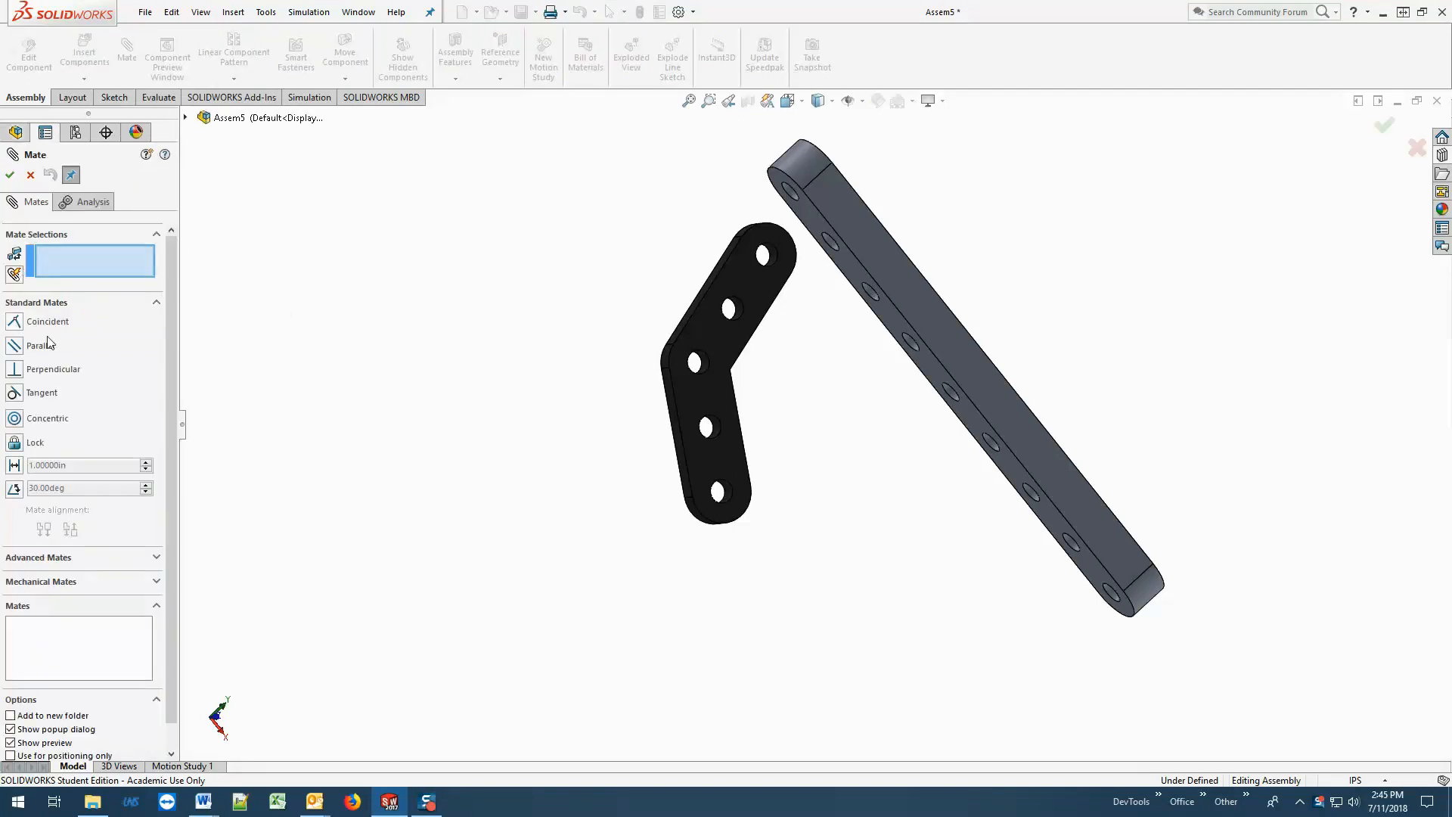
{"action": "scroll", "coordinate": [833, 418], "scroll_direction": "down", "scroll_amount": 2}
{"action": "middle_click_drag", "start_coordinate": [833, 418], "coordinate": [726, 403]}
{"action": "scroll", "coordinate": [782, 395], "scroll_direction": "down", "scroll_amount": 2}
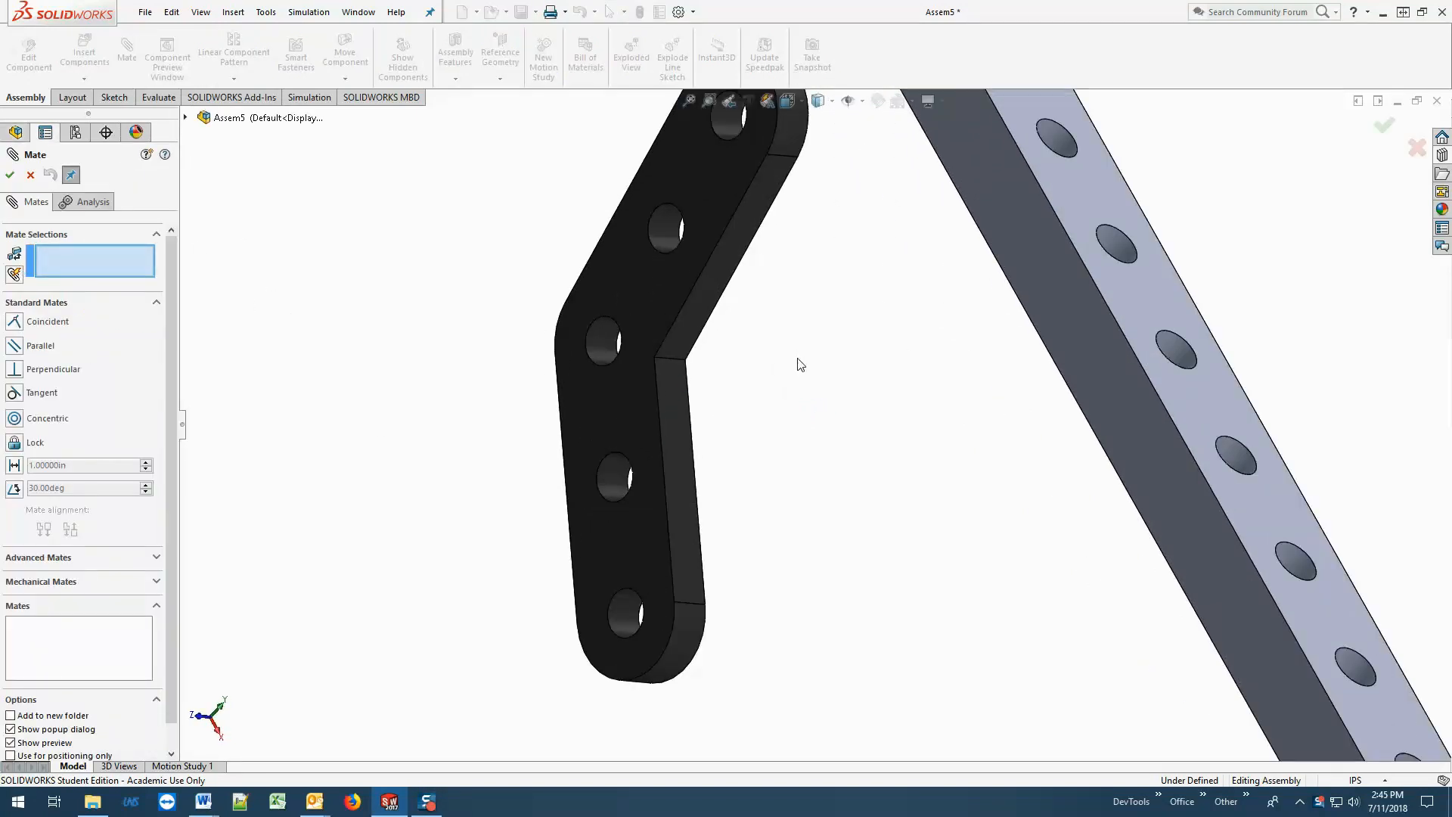
{"action": "left_click", "coordinate": [683, 366]}
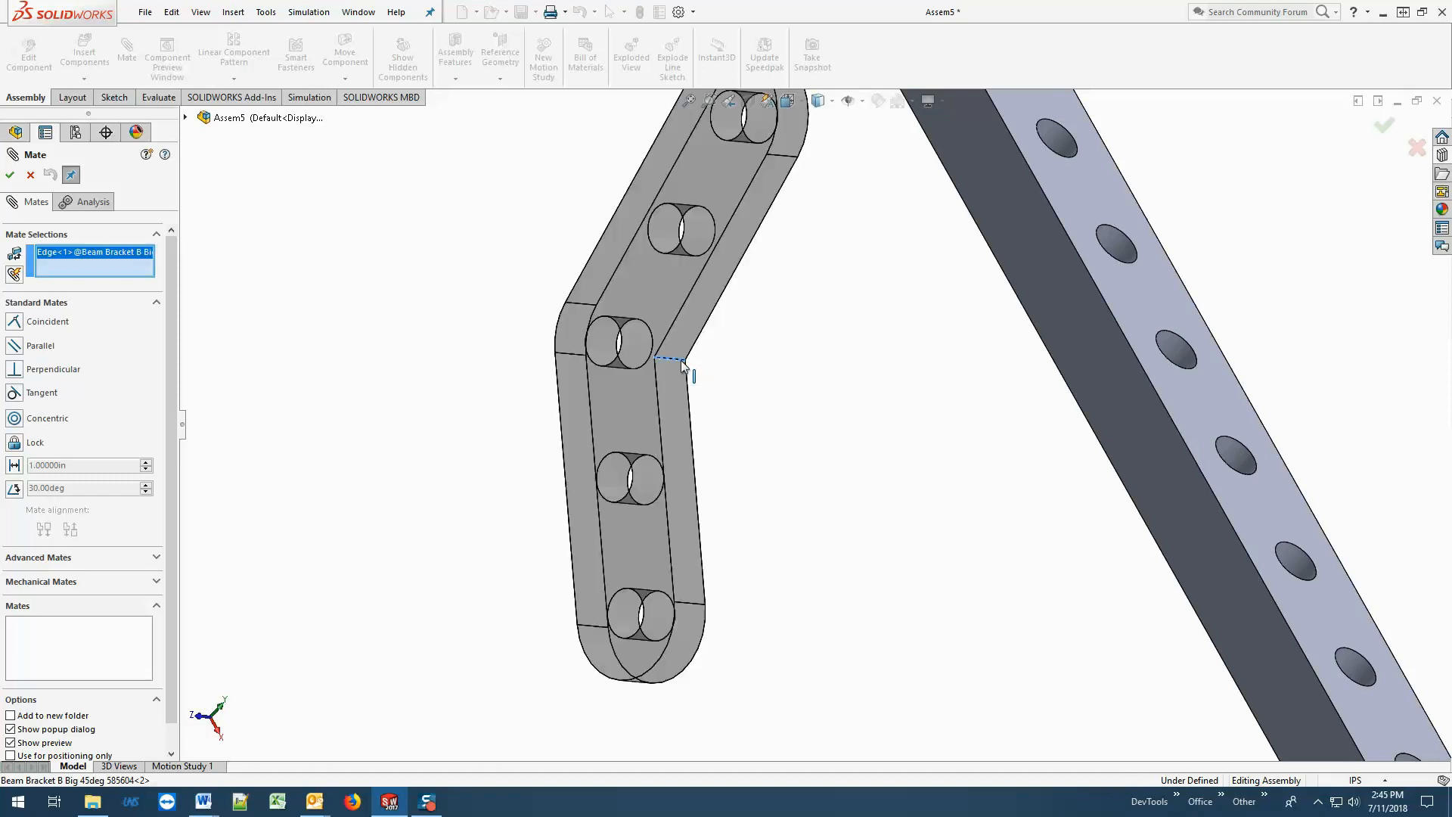
{"action": "left_click", "coordinate": [61, 327]}
{"action": "middle_click_drag", "start_coordinate": [795, 415], "coordinate": [921, 406]}
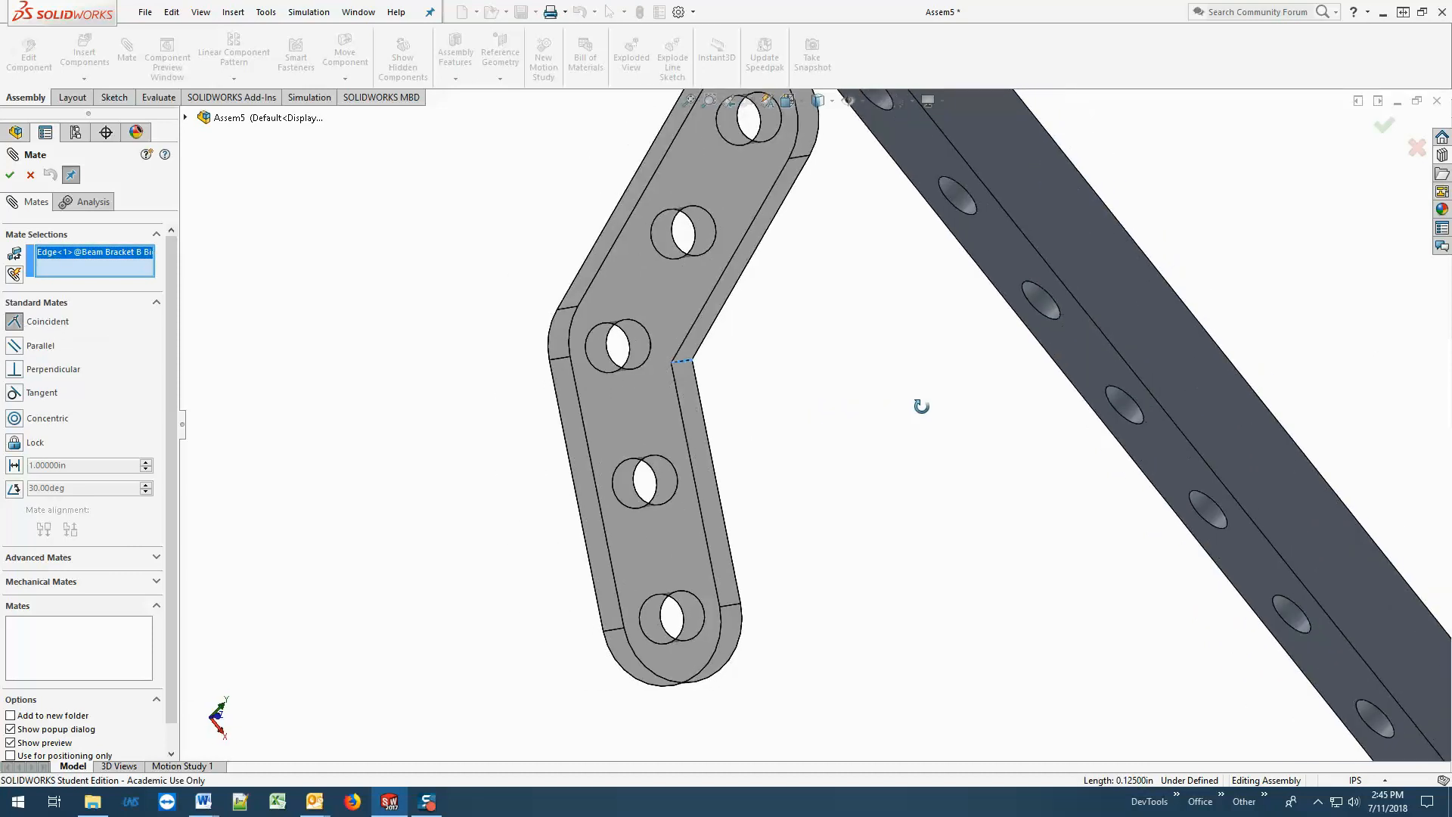
{"action": "left_click", "coordinate": [1083, 334]}
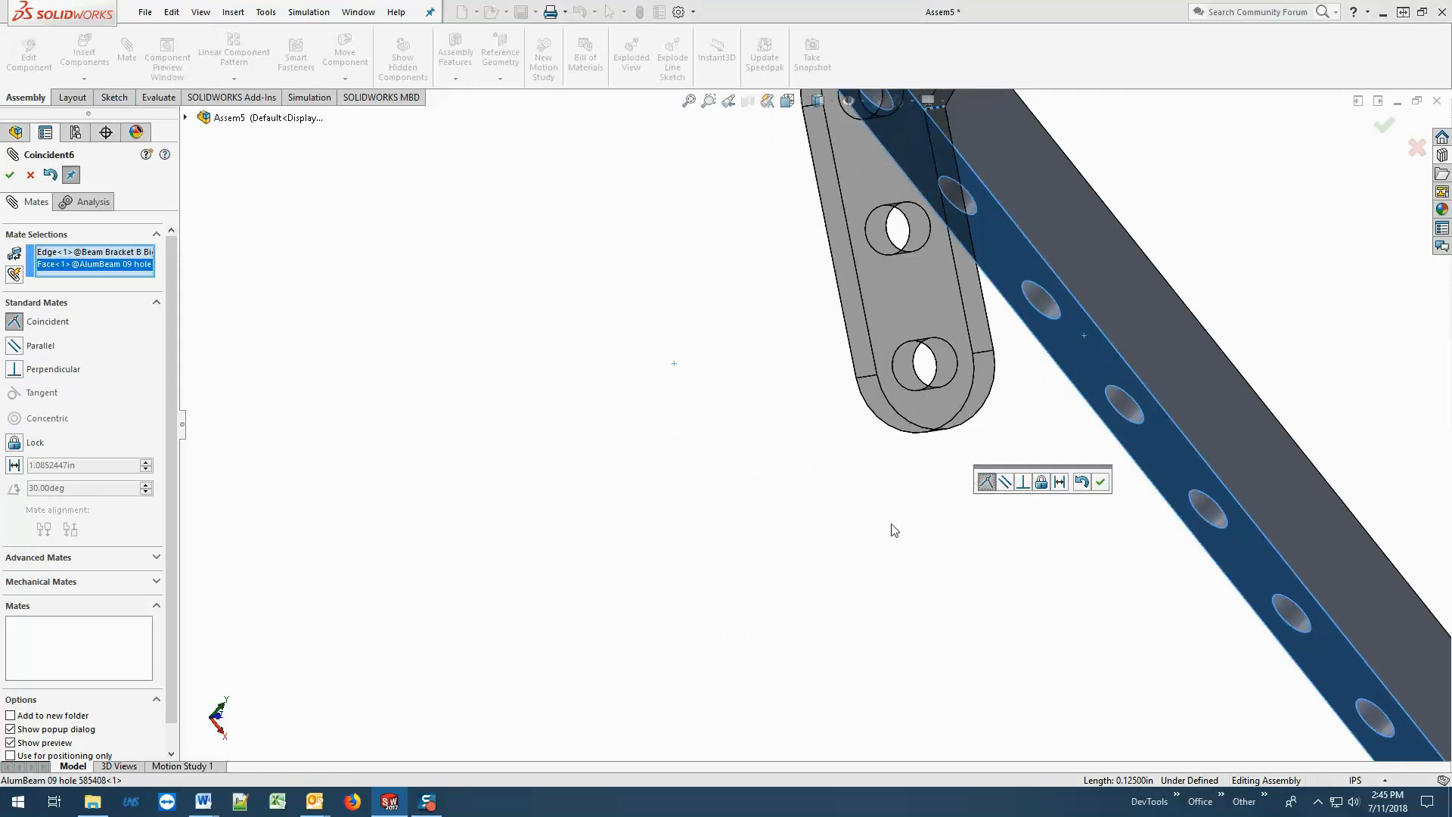
{"action": "scroll", "coordinate": [894, 530], "scroll_direction": "up", "scroll_amount": 6}
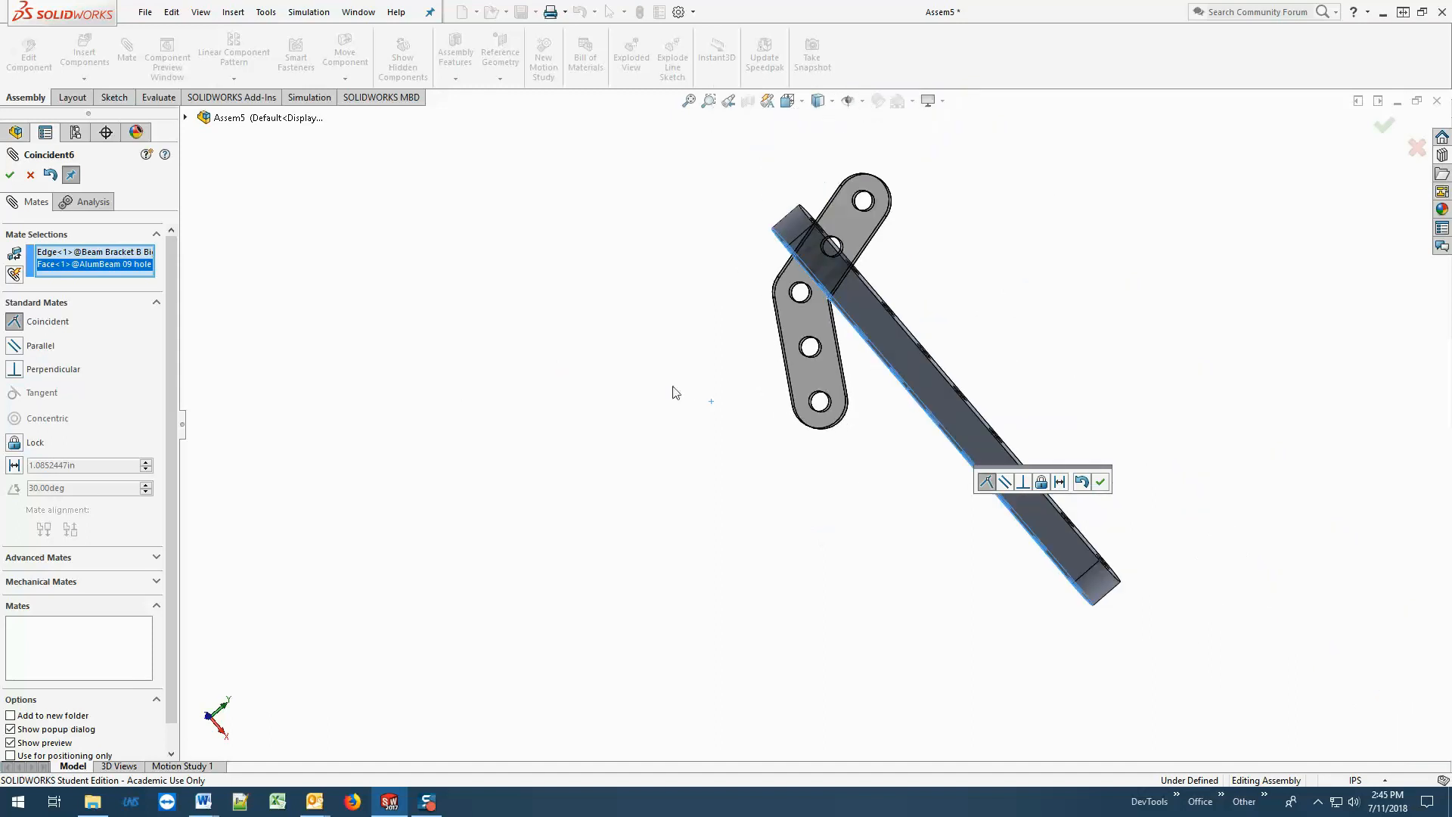
{"action": "left_click", "coordinate": [10, 178]}
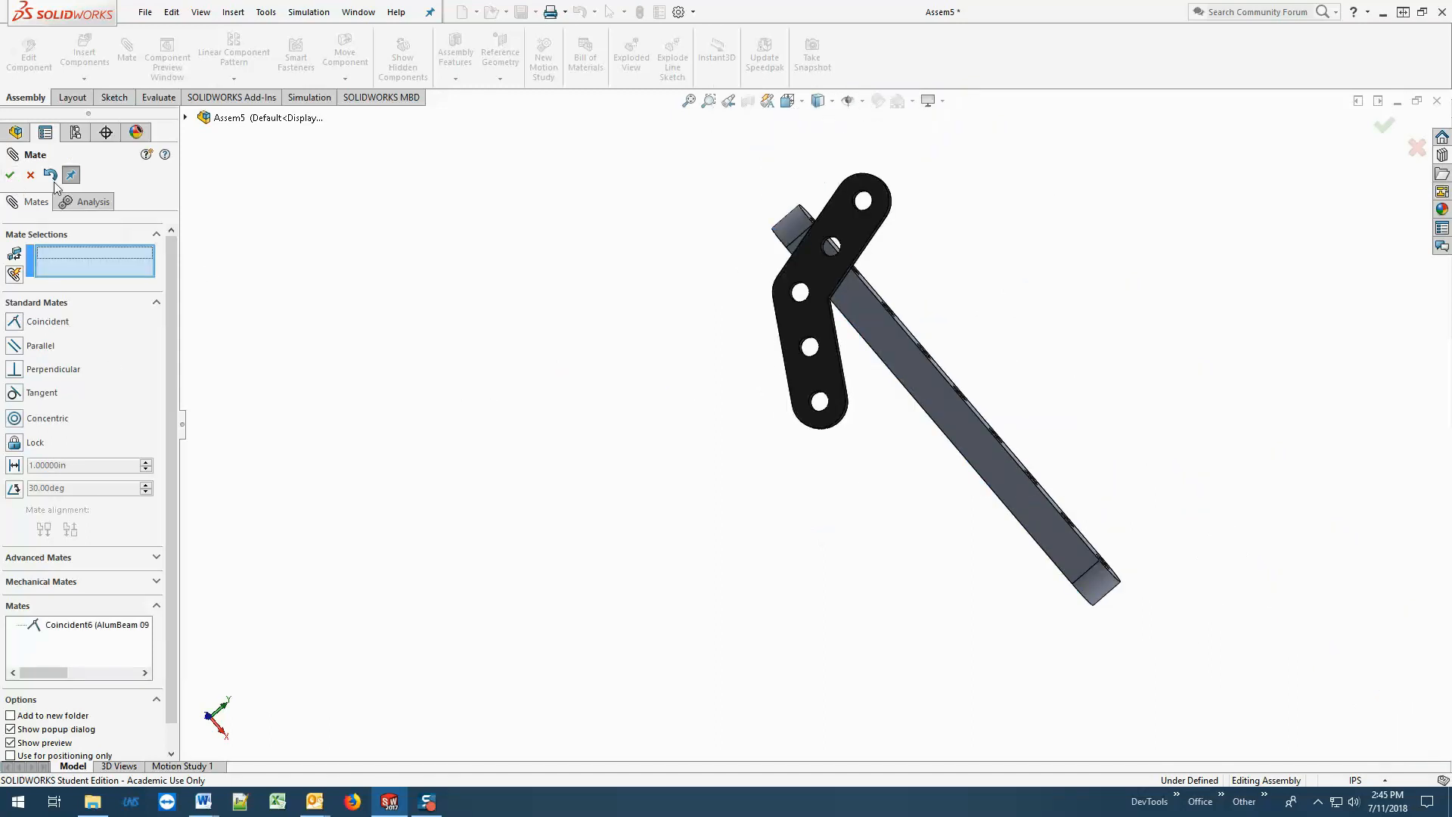
{"action": "left_click", "coordinate": [10, 176]}
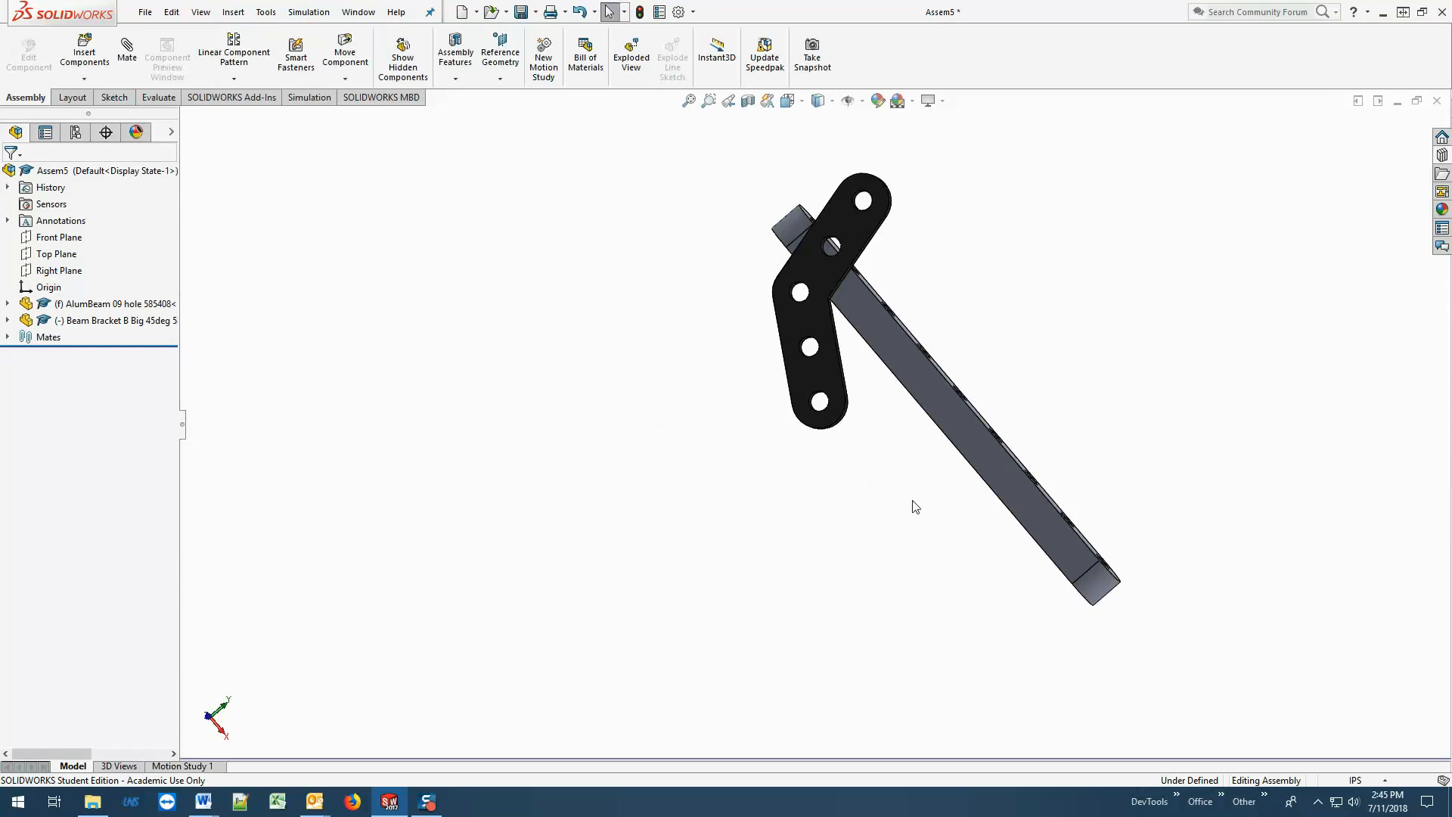
Rotate the bracket slightly about its mated inner corner and inspect its contact with the beam from several angles.
{"action": "middle_click_drag", "start_coordinate": [982, 398], "coordinate": [975, 492]}
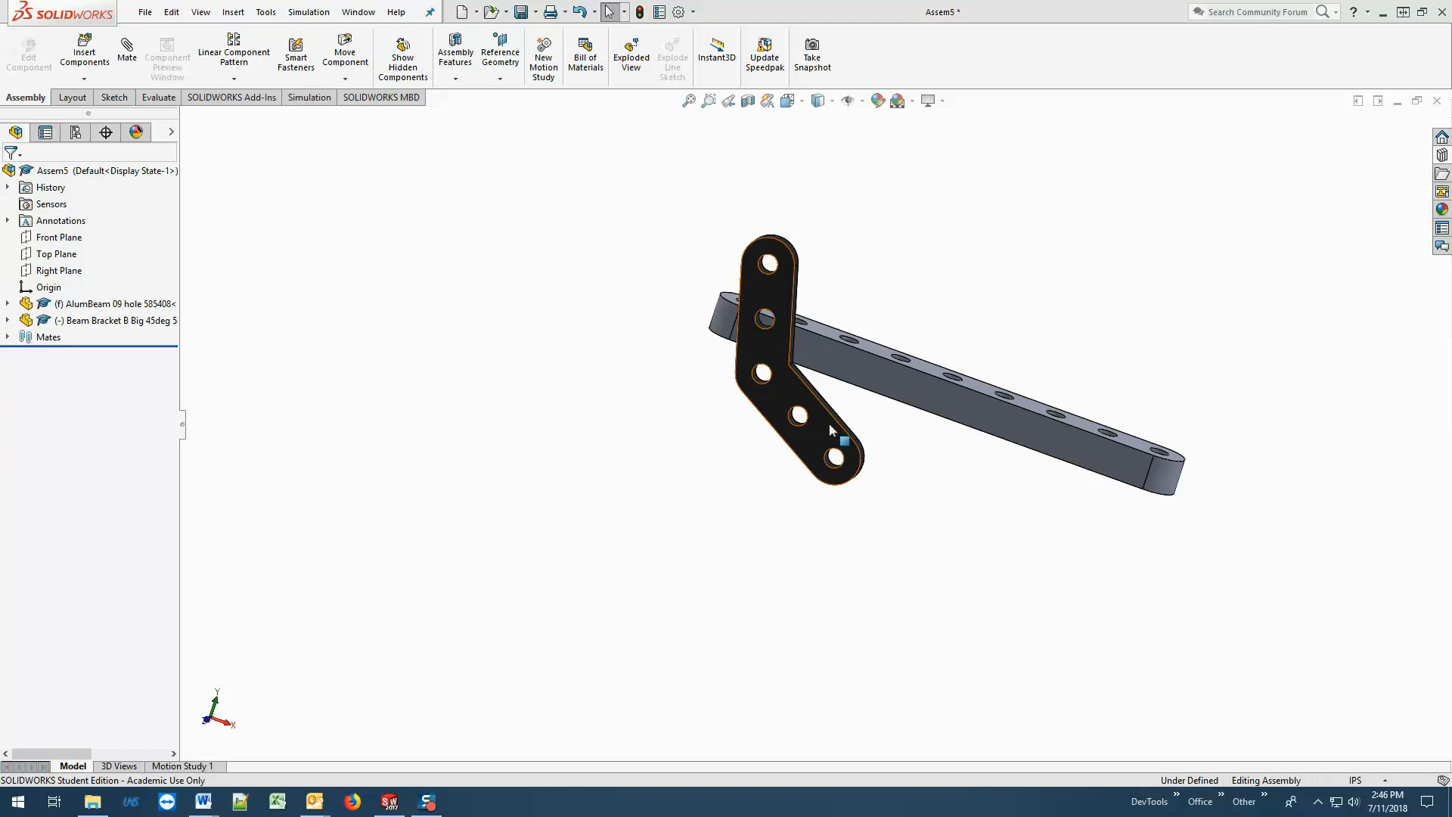
{"action": "mouse_move", "coordinate": [829, 423]}
{"action": "left_mouse_down"}
{"action": "mouse_move", "coordinate": [781, 443]}
{"action": "mouse_move", "coordinate": [820, 437]}
{"action": "left_mouse_up"}
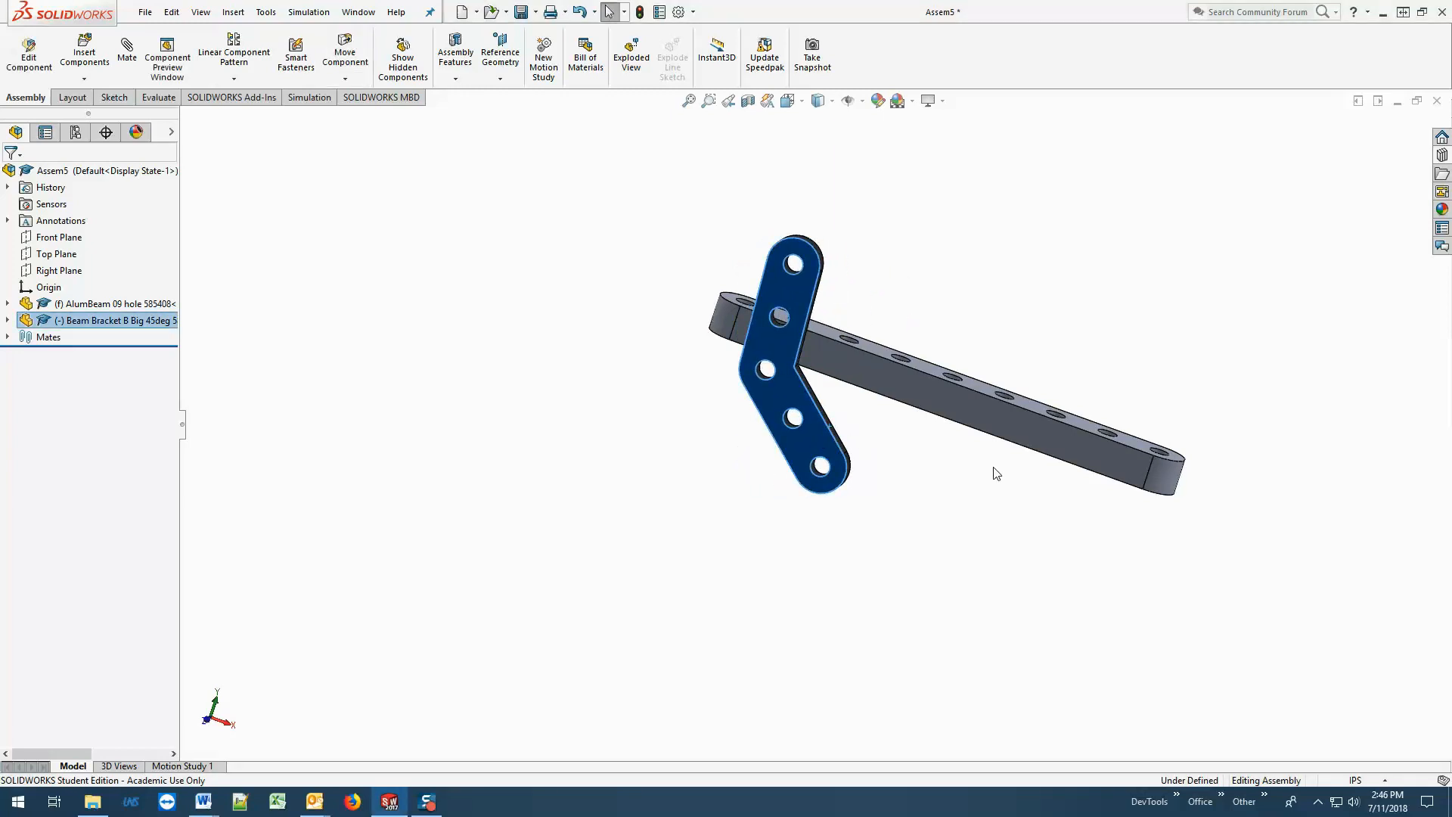
{"action": "middle_click_drag", "start_coordinate": [997, 473], "coordinate": [848, 496]}
{"action": "left_click", "coordinate": [729, 525]}
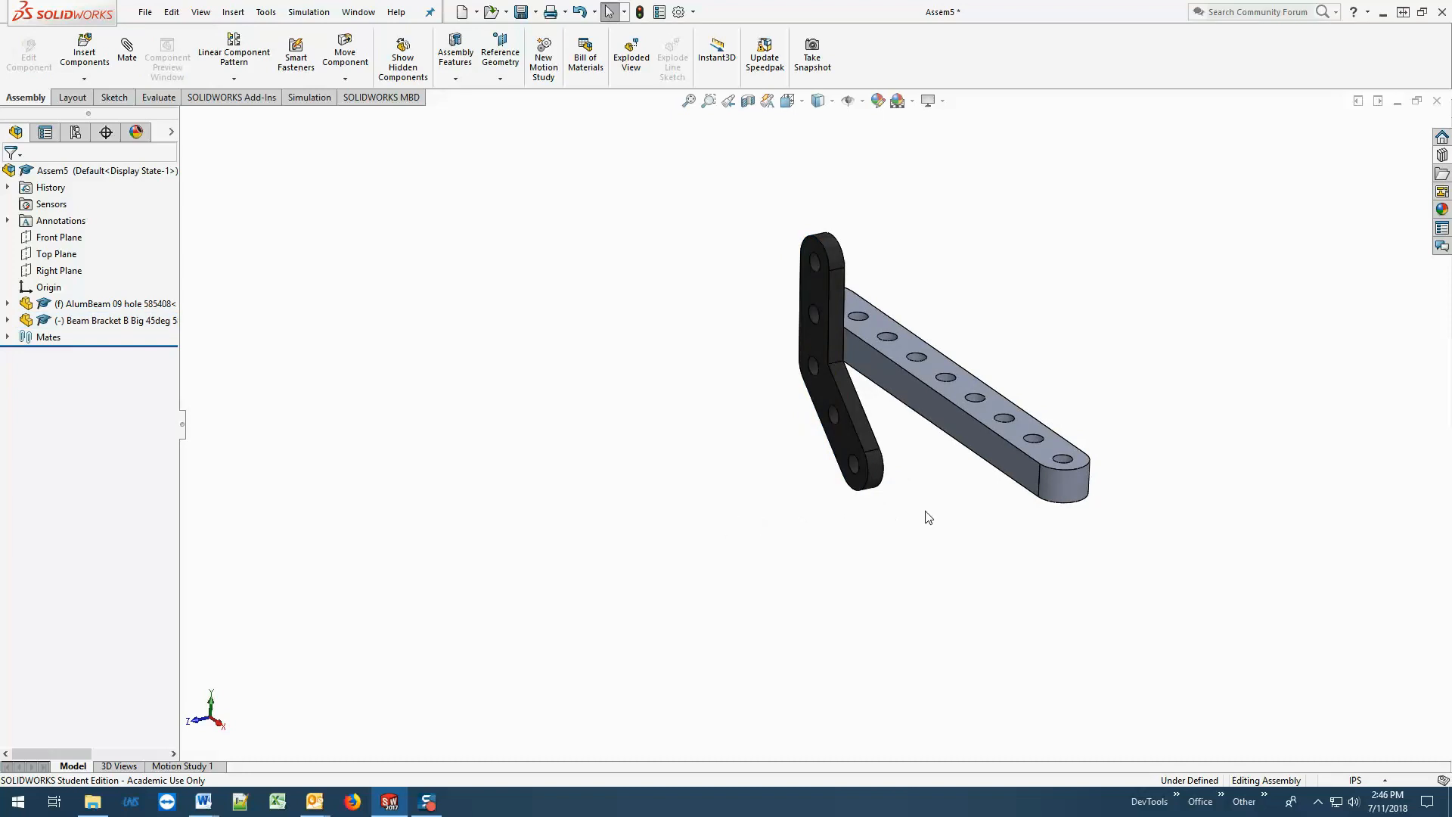
{"action": "middle_click_drag", "start_coordinate": [930, 510], "coordinate": [885, 554]}
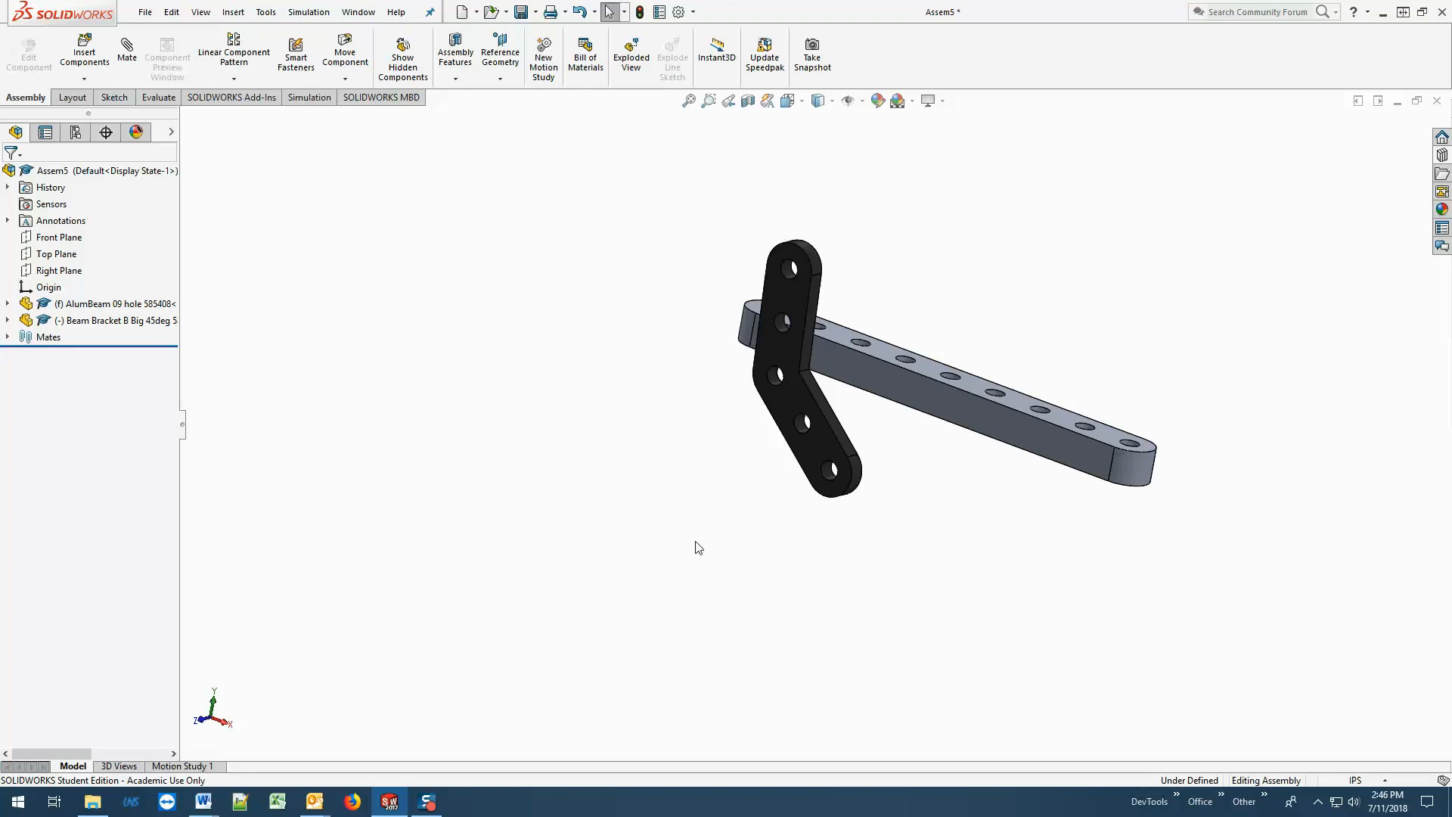
{"action": "middle_click_drag", "start_coordinate": [697, 545], "coordinate": [944, 502]}
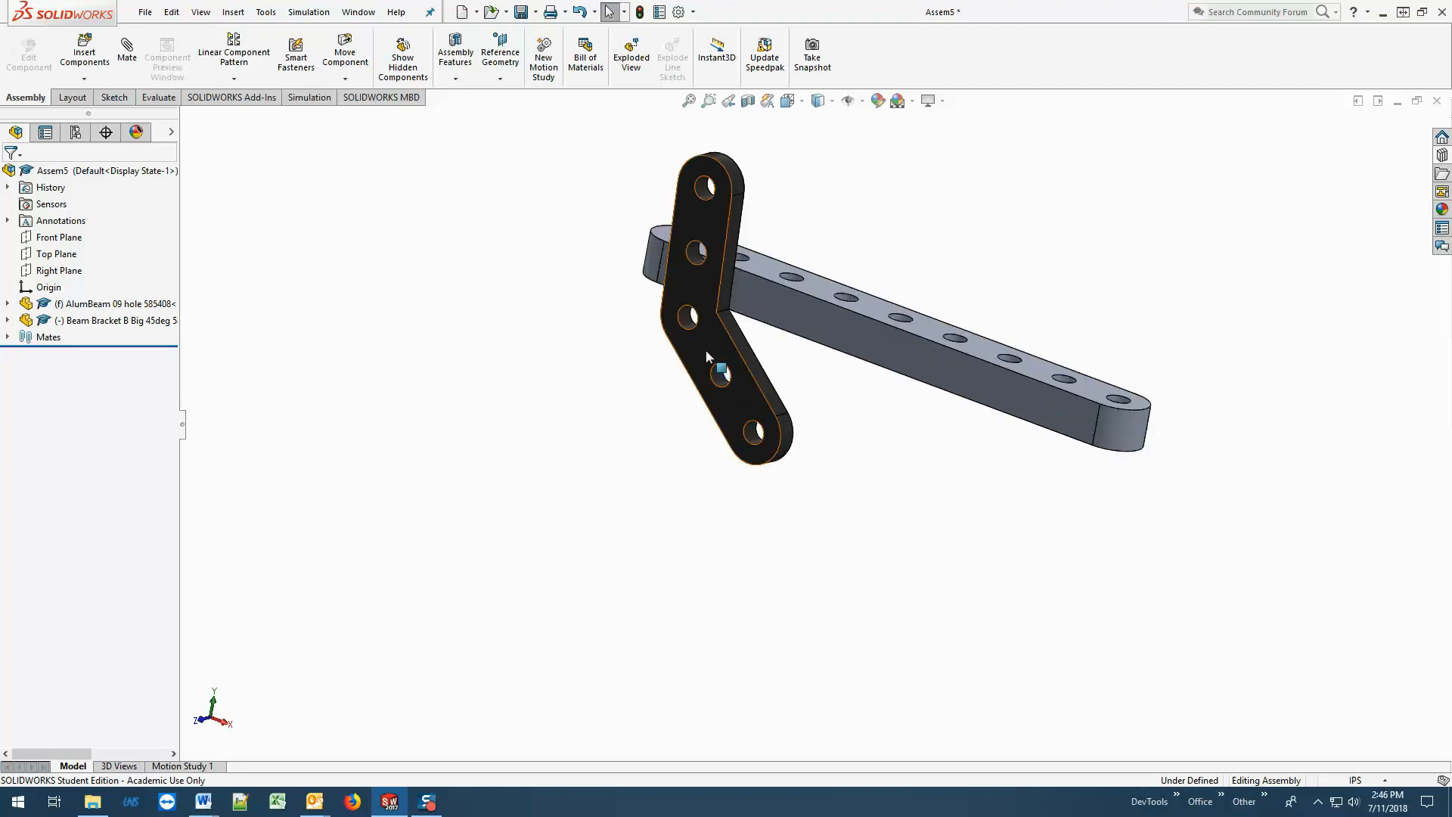
Move the bracket past the beam's far end and check its alignment with the beam in the Right view.
{"action": "left_click_drag", "start_coordinate": [706, 349], "coordinate": [1244, 546]}
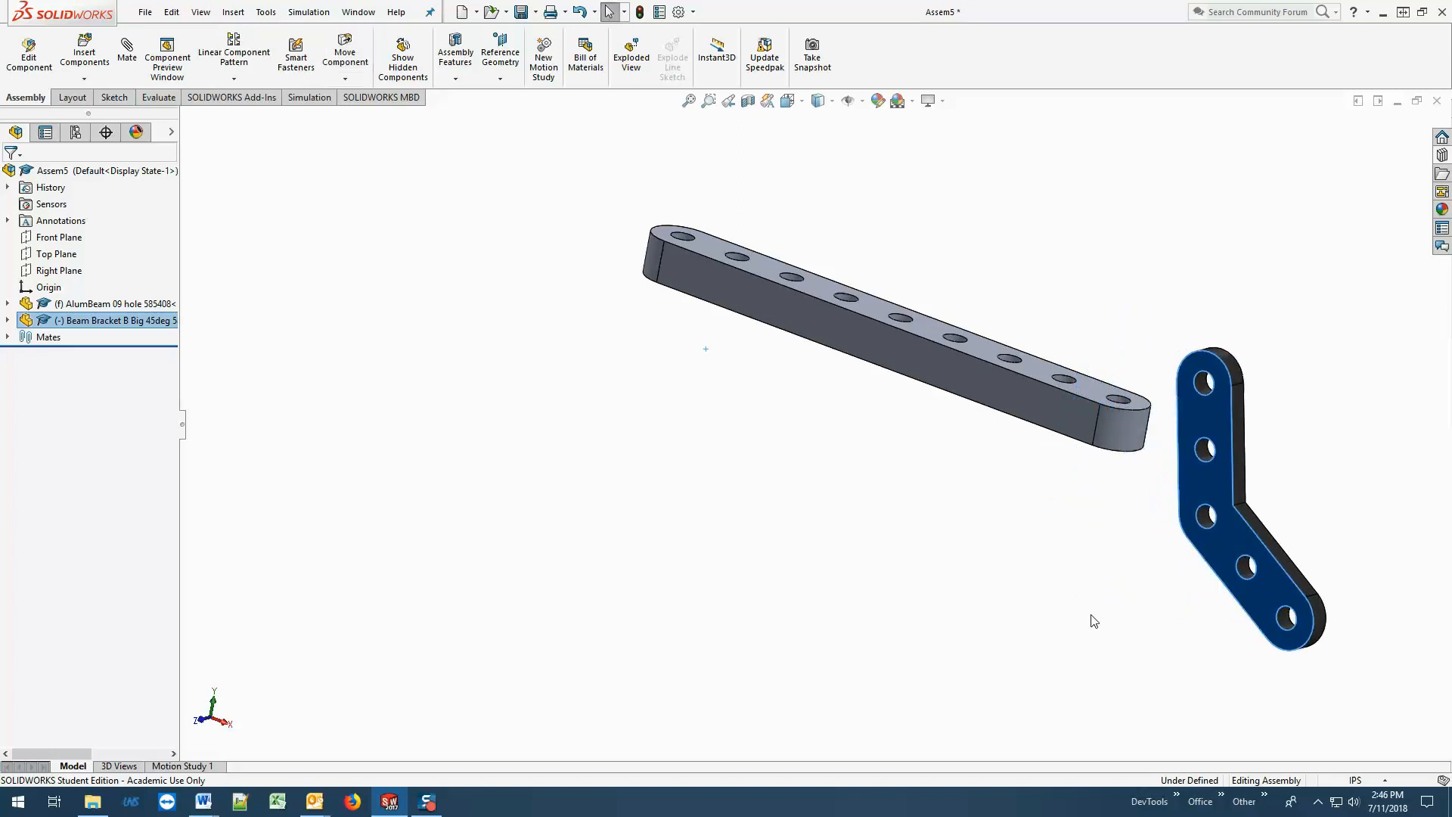
{"action": "mouse_move", "coordinate": [1070, 610]}
{"action": "middle_mouse_down"}
{"action": "mouse_move", "coordinate": [966, 606]}
{"action": "mouse_move", "coordinate": [1041, 613]}
{"action": "middle_mouse_up"}
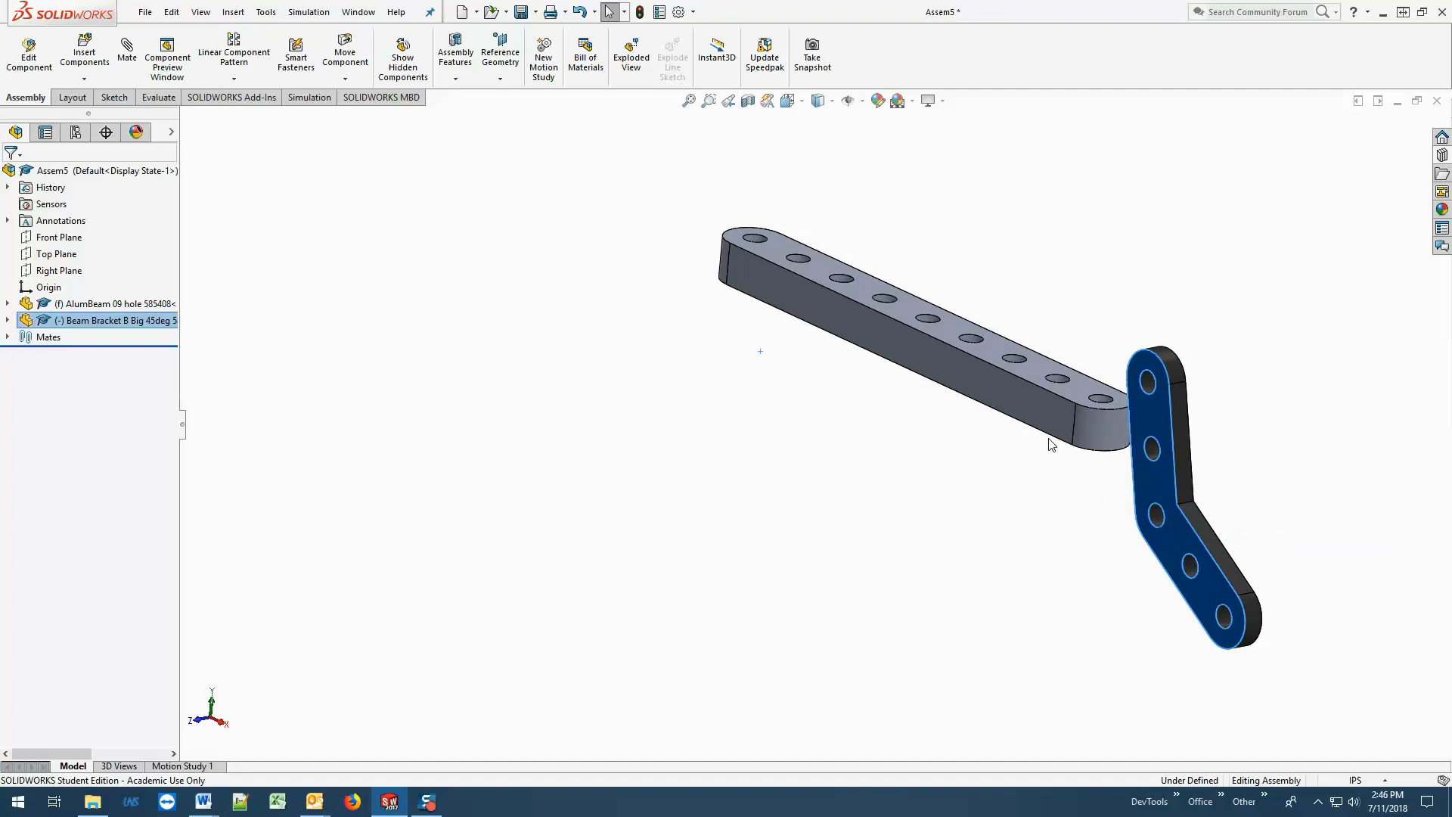
{"action": "middle_click_drag", "start_coordinate": [1024, 487], "coordinate": [976, 424]}
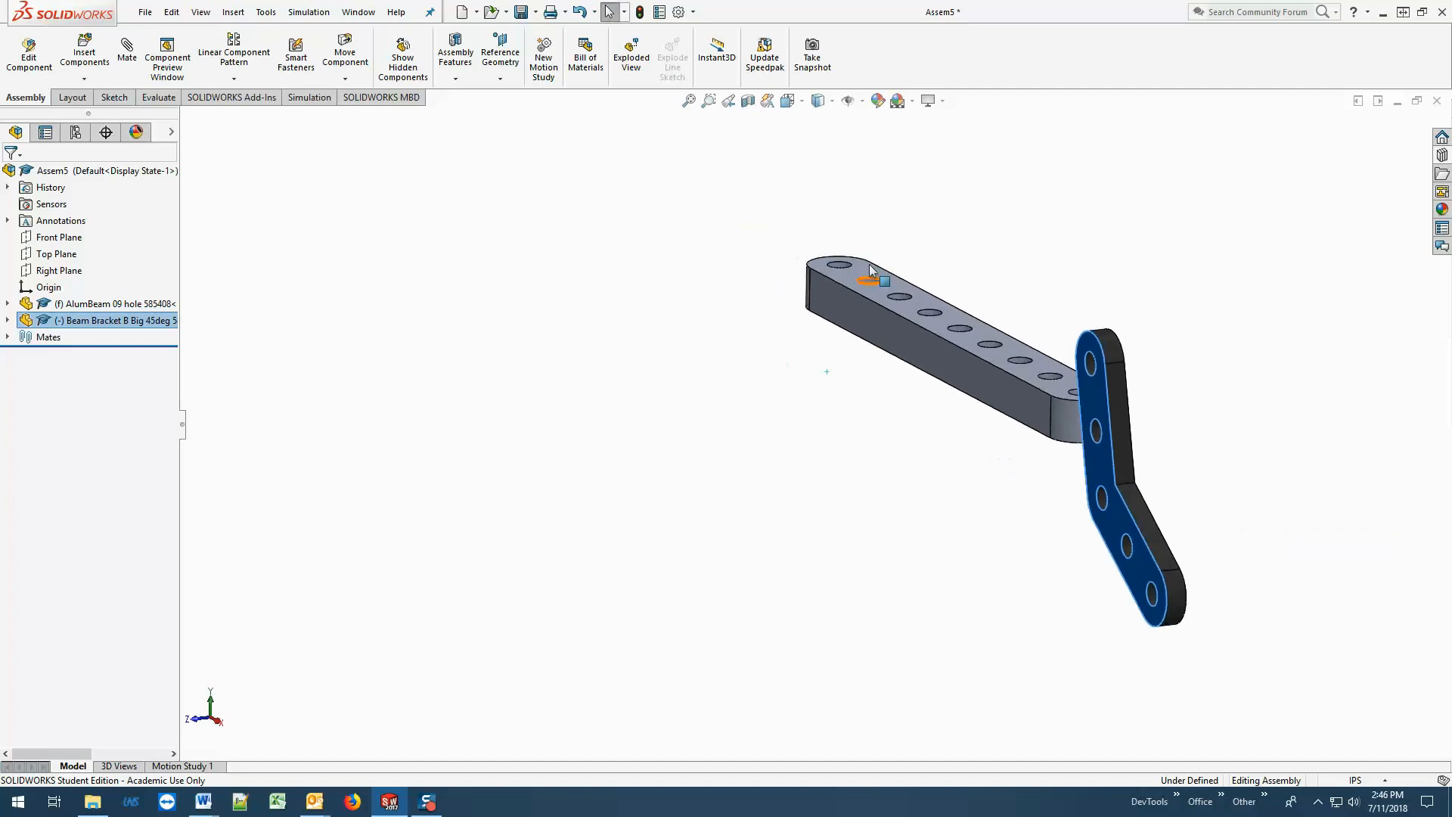
{"action": "left_click", "coordinate": [794, 103]}
{"action": "left_click", "coordinate": [938, 422]}
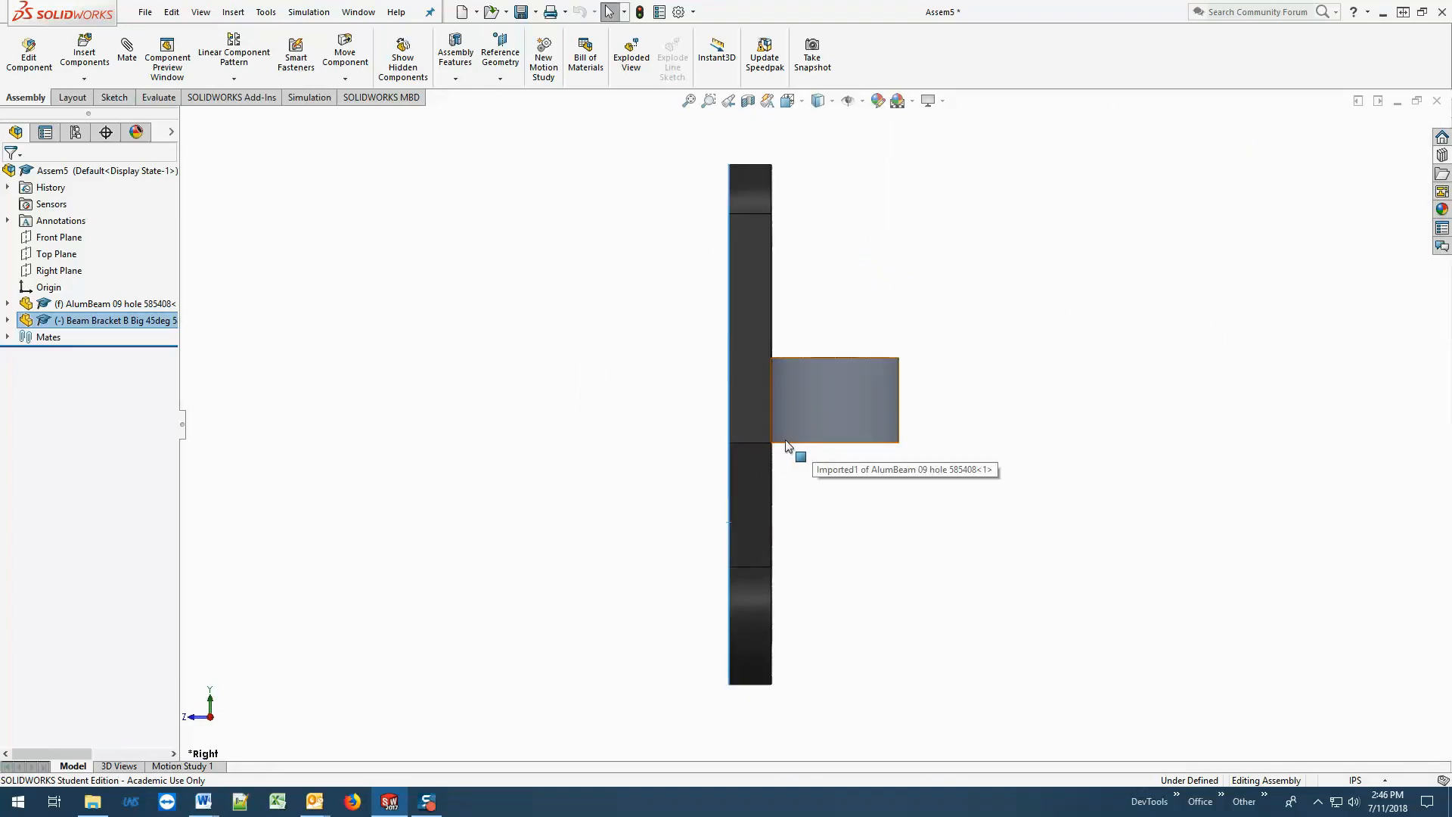
Move the bracket back along the beam to near the opposite end.
{"action": "middle_click_drag", "start_coordinate": [888, 513], "coordinate": [967, 538]}
{"action": "key", "text": "f"}
{"action": "middle_click_drag", "start_coordinate": [870, 532], "coordinate": [901, 539]}
{"action": "left_click_drag", "start_coordinate": [975, 447], "coordinate": [583, 402]}
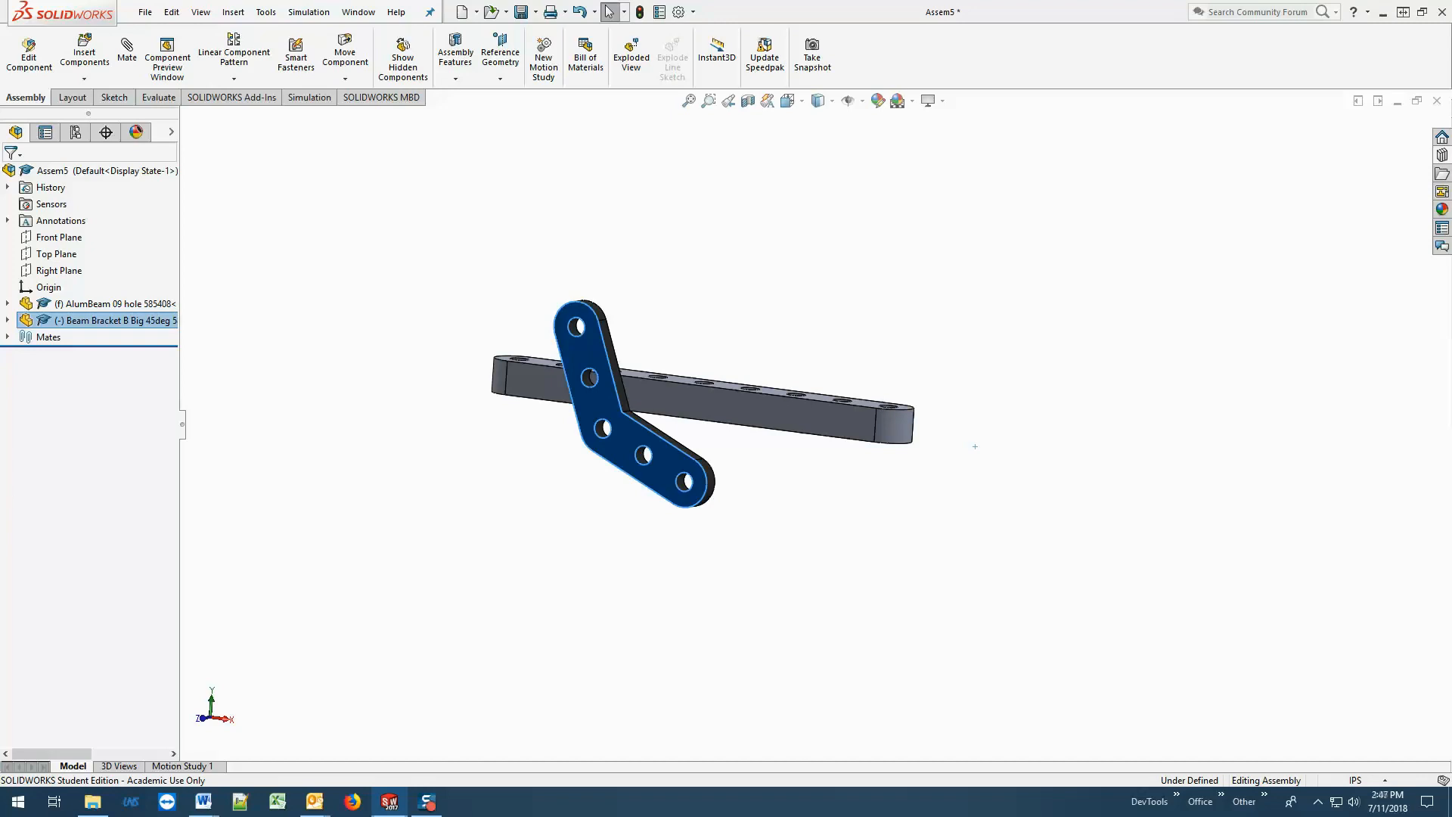
{"action": "left_click", "coordinate": [439, 357]}
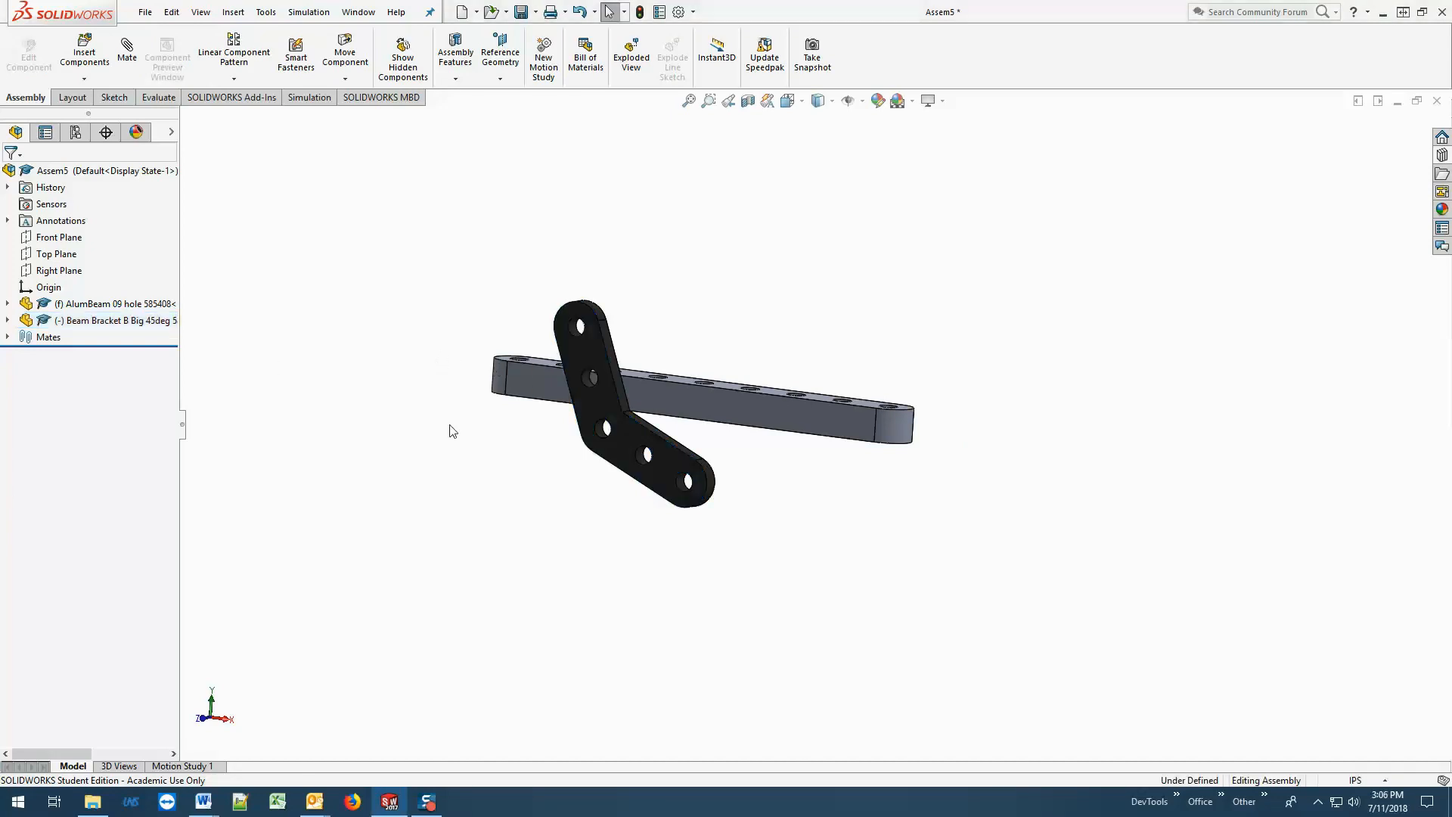
Add a coincident mate between the beam's vertical edge at the rounded end and the bracket's upper outer side face.
{"action": "middle_click_drag", "start_coordinate": [497, 451], "coordinate": [577, 490]}
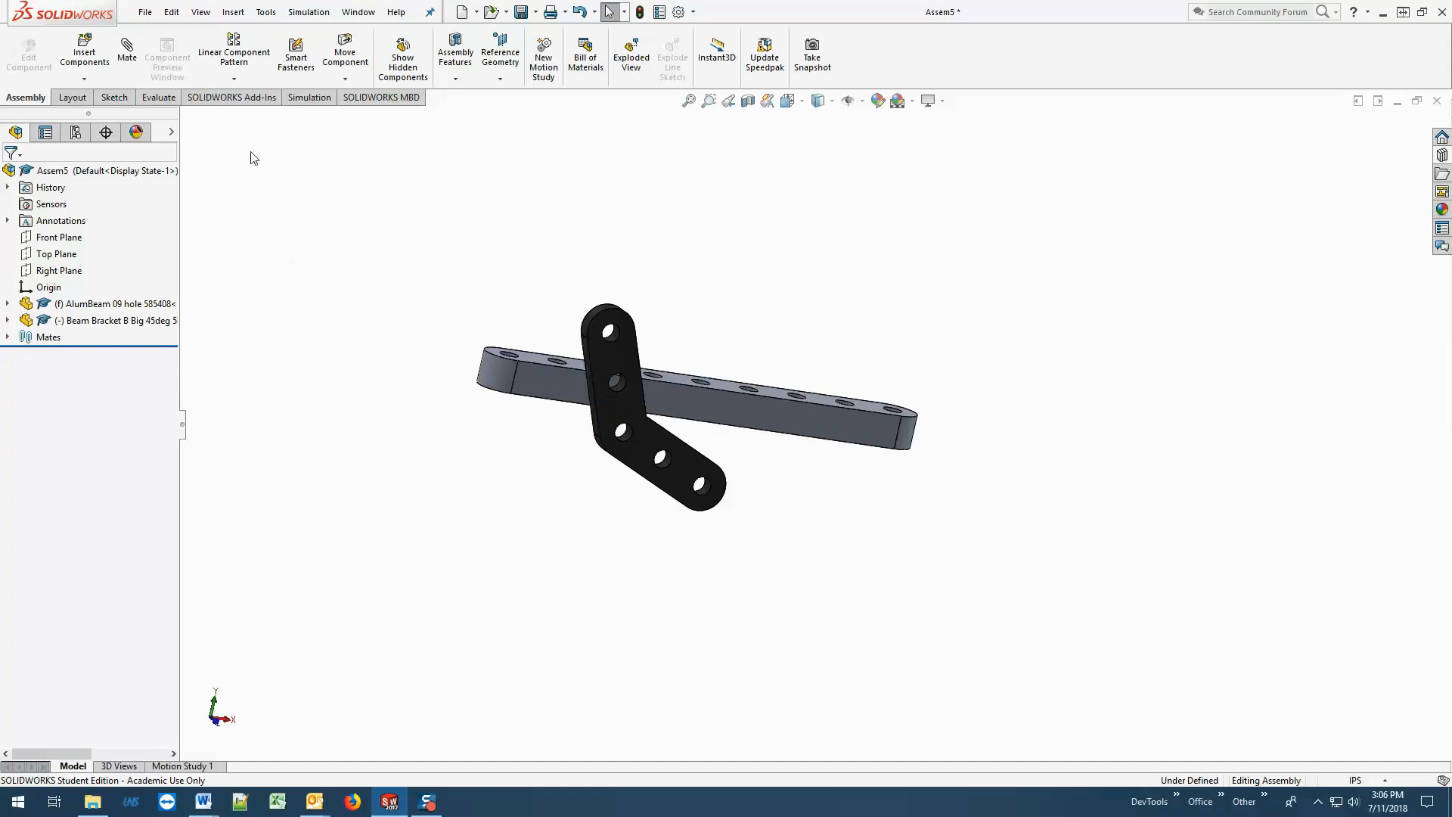
{"action": "left_click", "coordinate": [130, 57]}
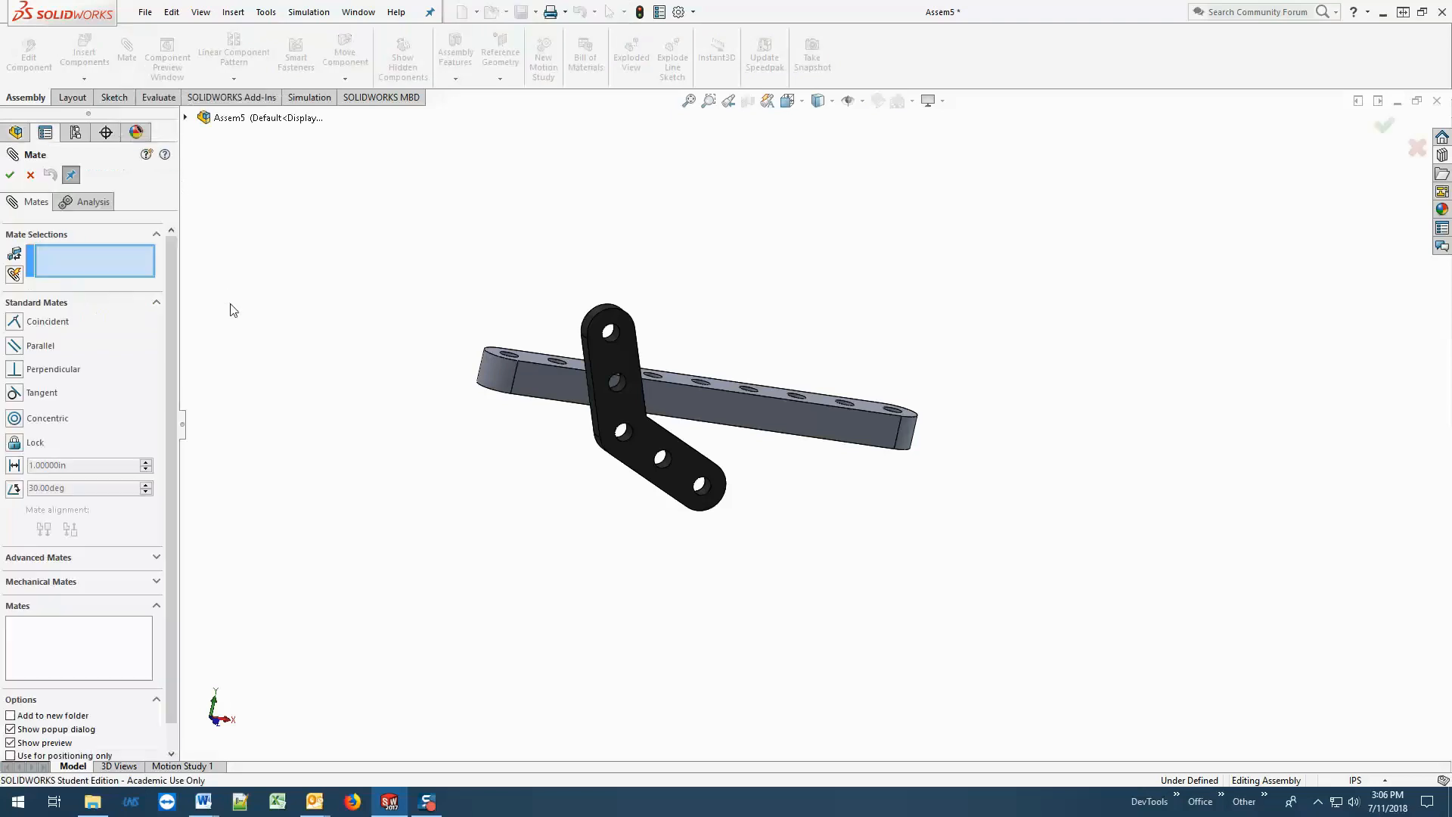
{"action": "scroll", "coordinate": [477, 413], "scroll_direction": "down", "scroll_amount": 5}
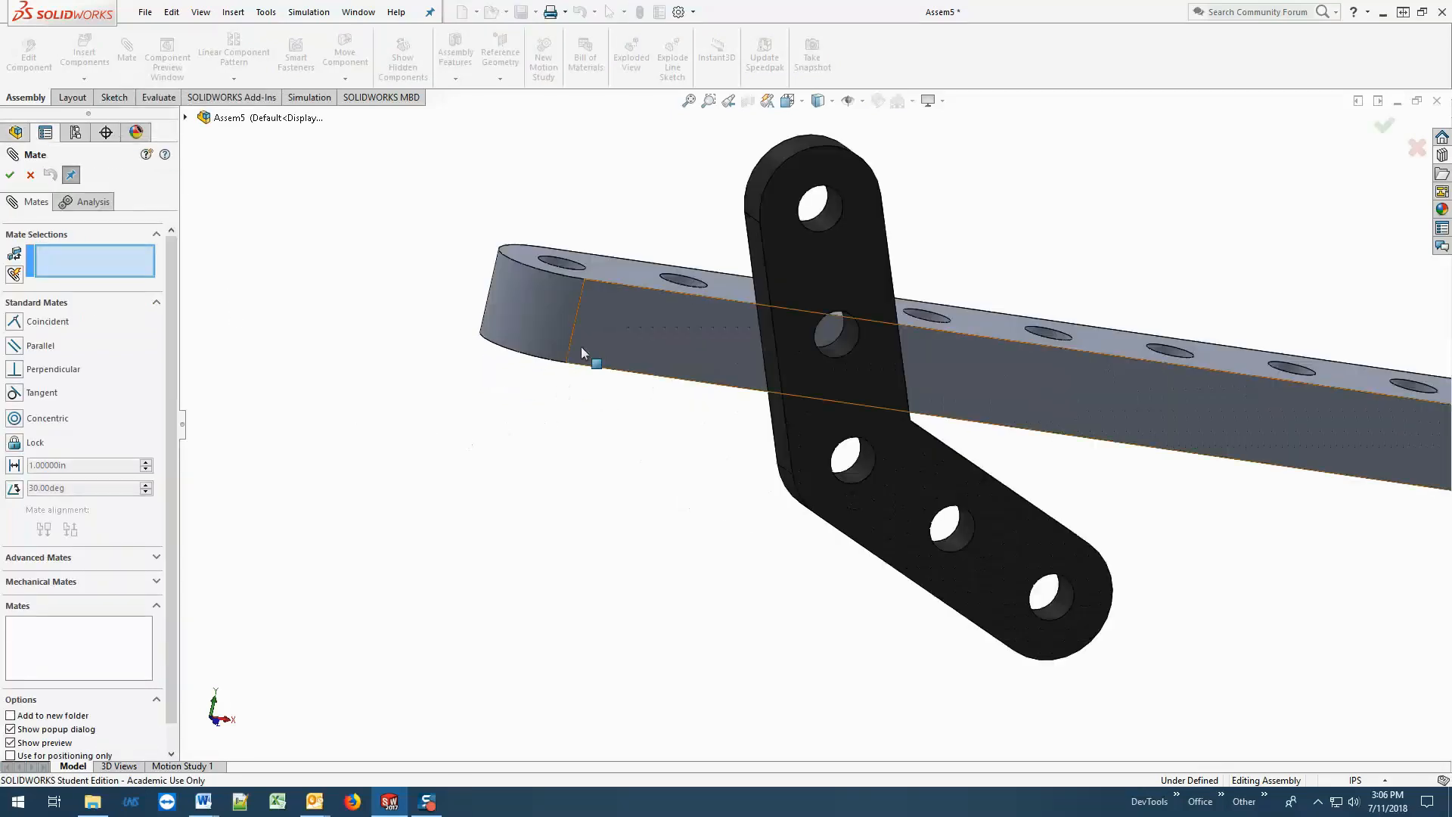
{"action": "left_click", "coordinate": [579, 301]}
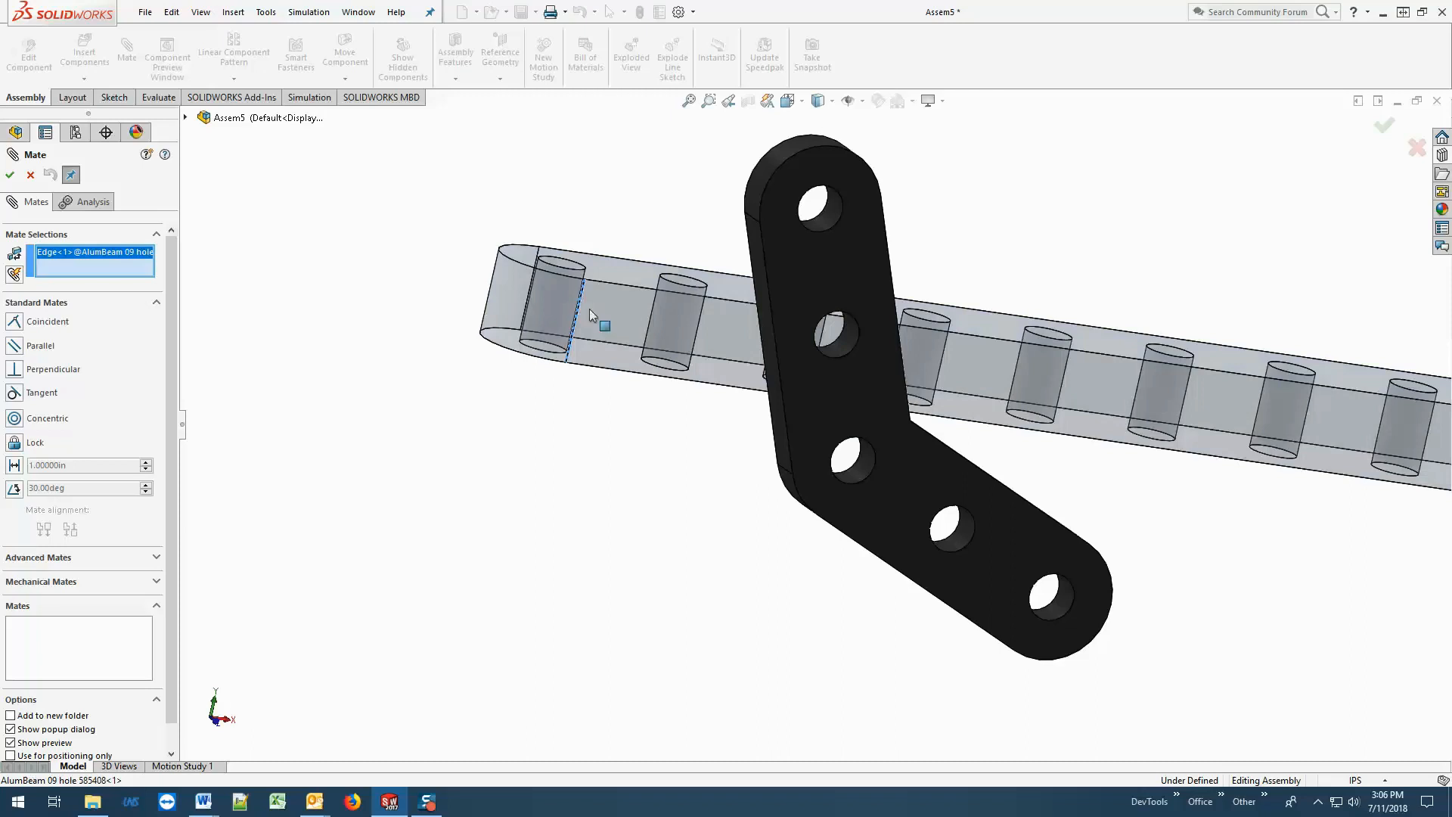
{"action": "left_click", "coordinate": [770, 333]}
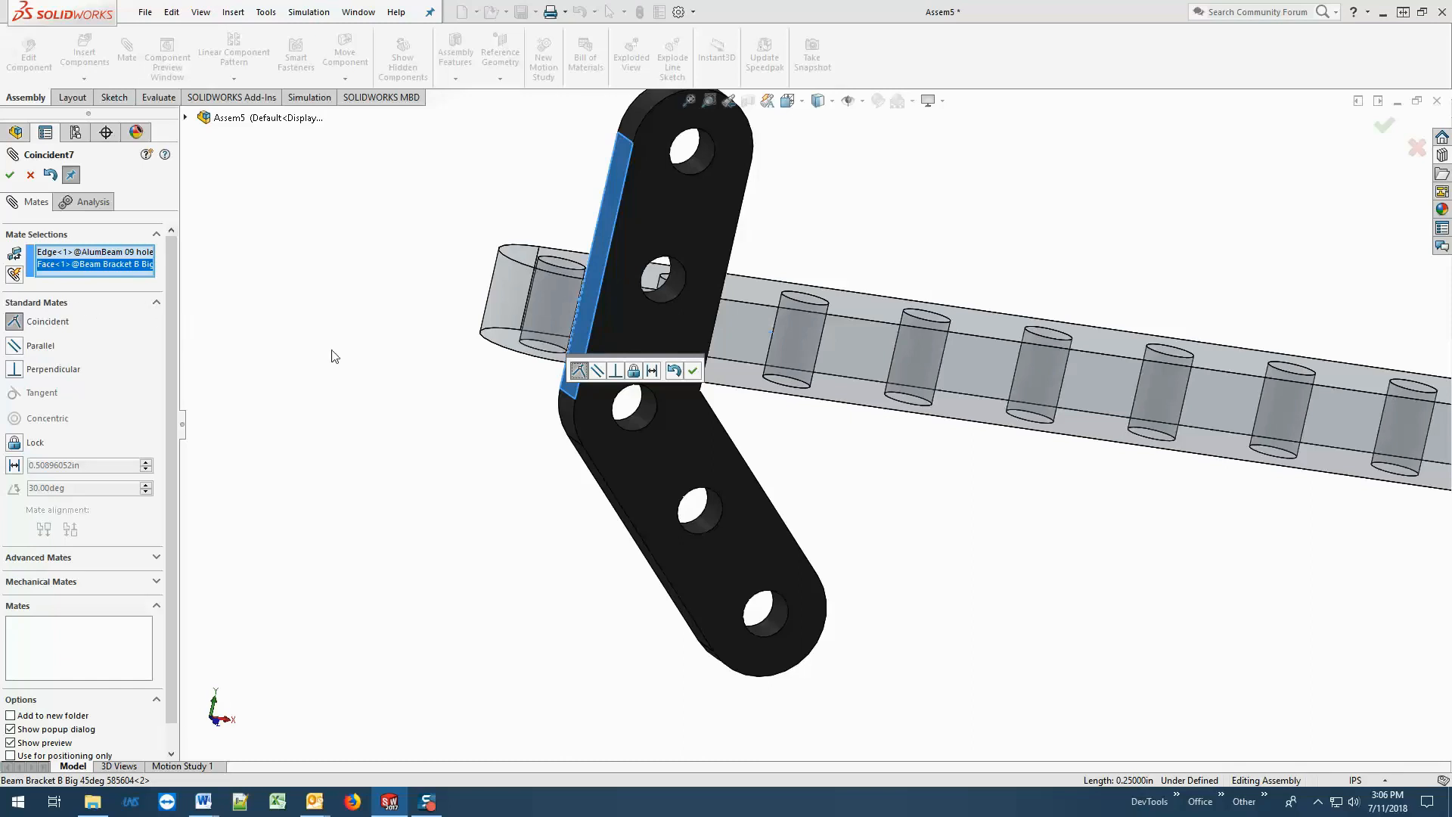
{"action": "left_click", "coordinate": [10, 177]}
{"action": "left_click", "coordinate": [10, 177]}
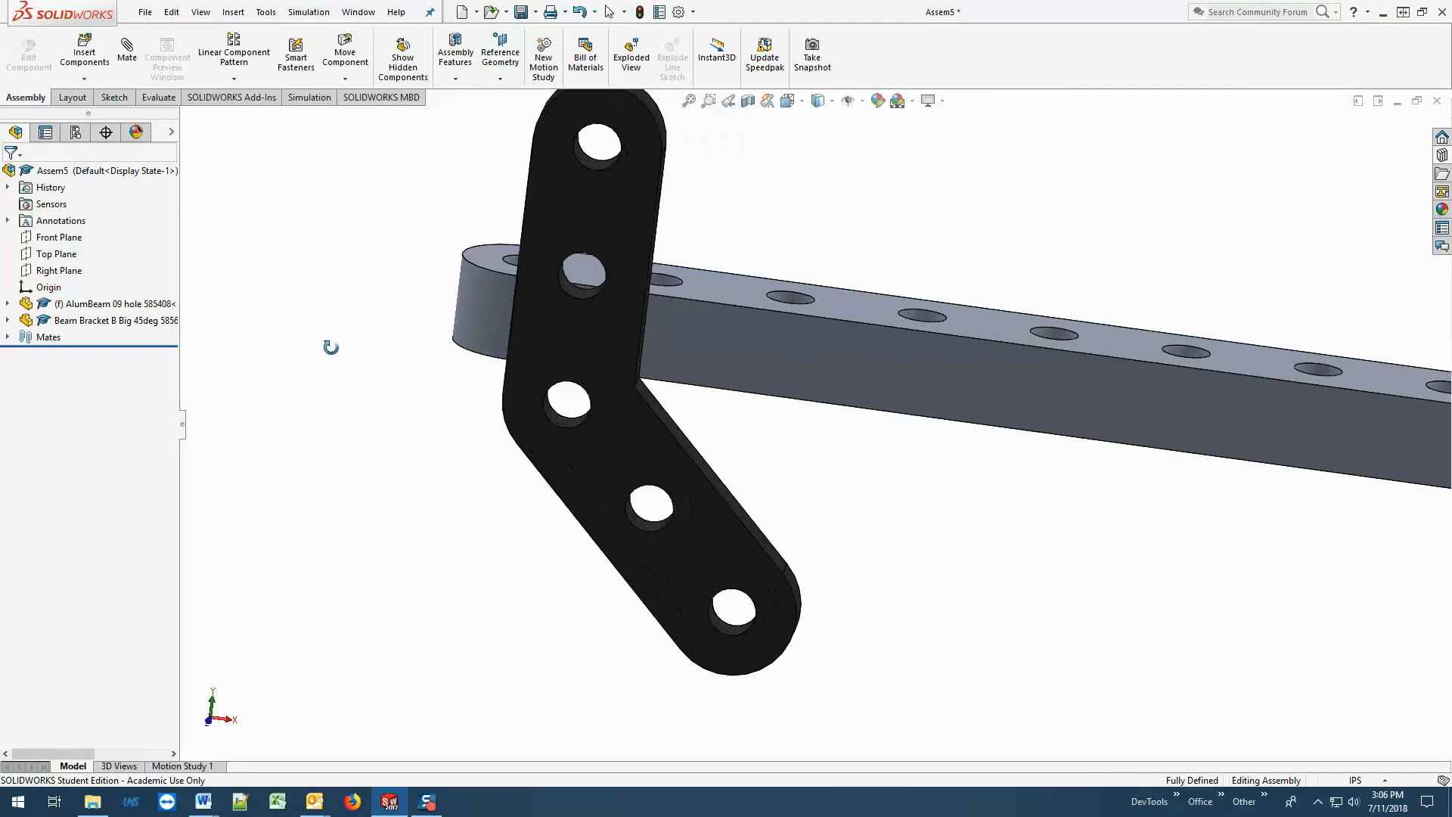
Inspect the mated bracket and beam from several angles and test whether the bracket can still be moved.
{"action": "key", "text": "f"}
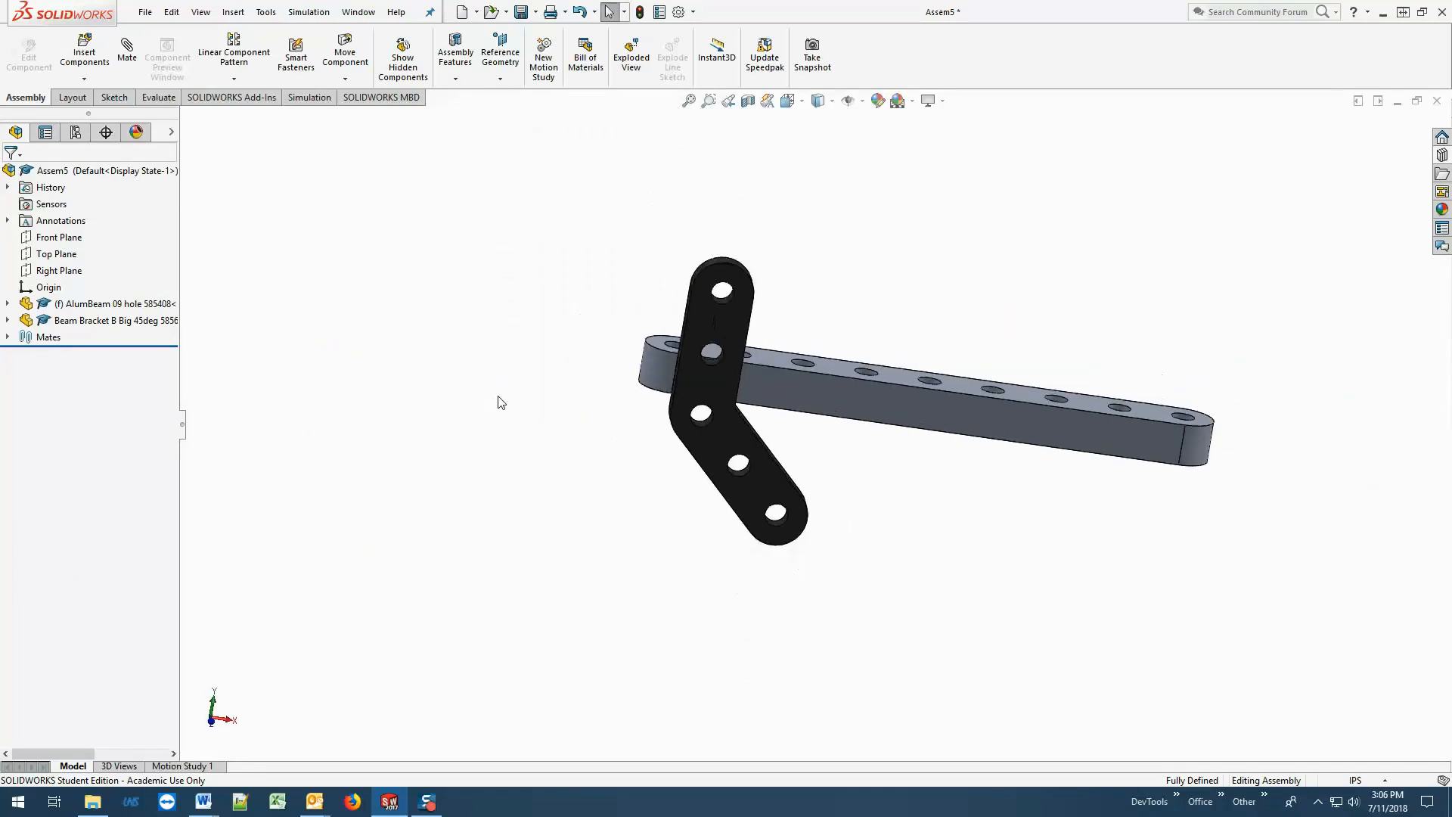
{"action": "middle_click_drag", "start_coordinate": [499, 401], "coordinate": [432, 441]}
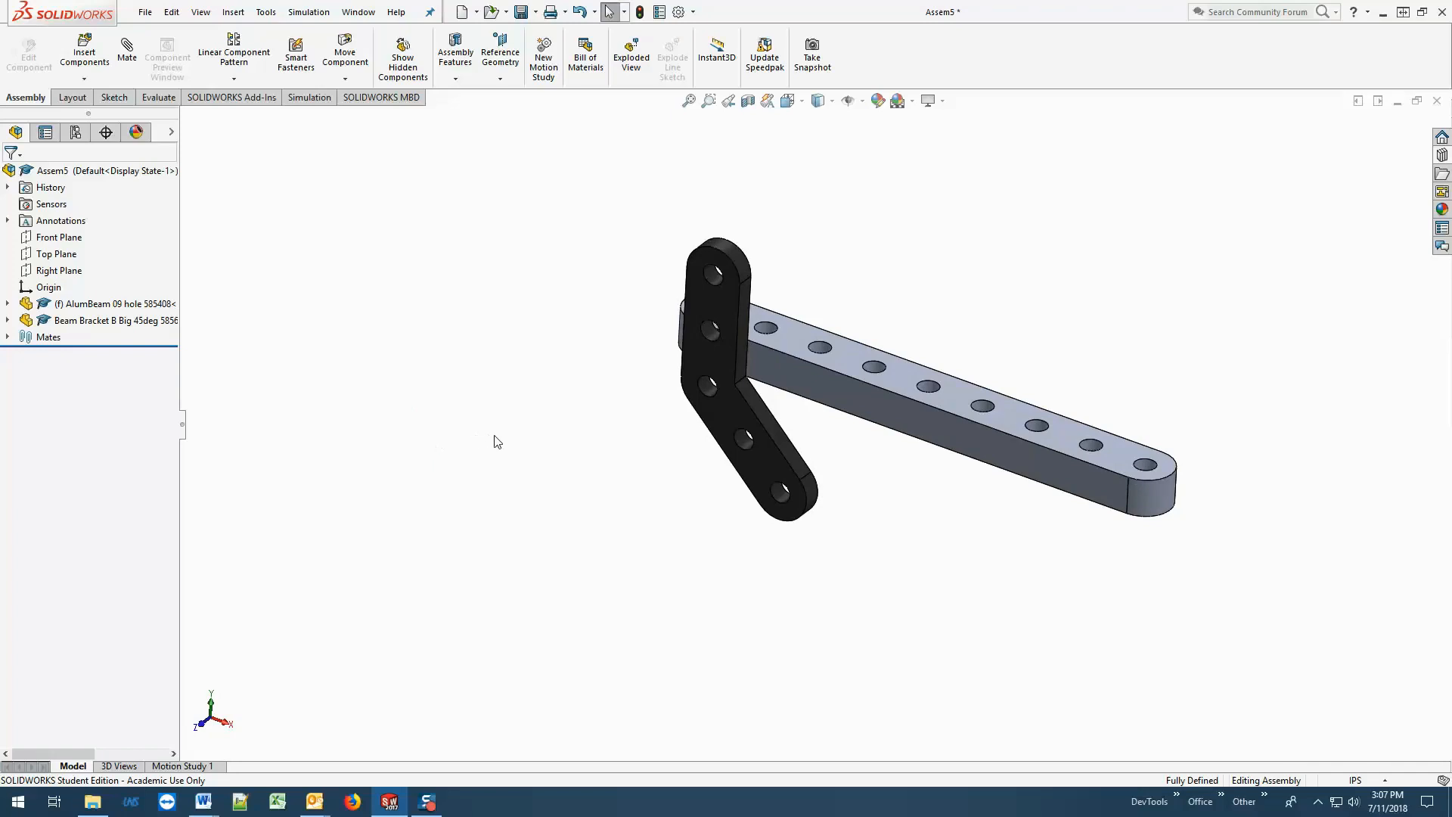
{"action": "middle_click_drag", "start_coordinate": [499, 436], "coordinate": [467, 427]}
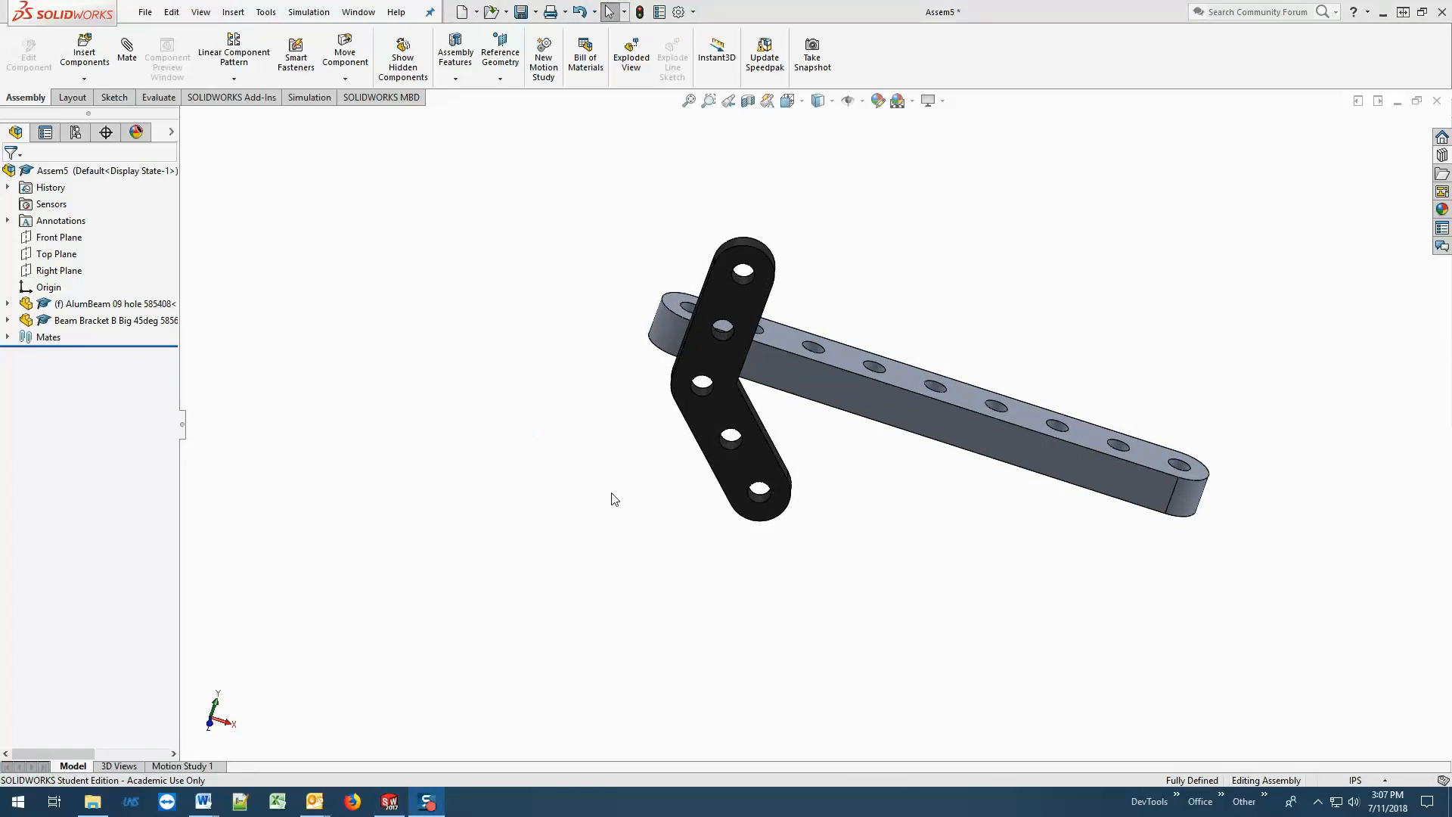
{"action": "left_click", "coordinate": [726, 298]}
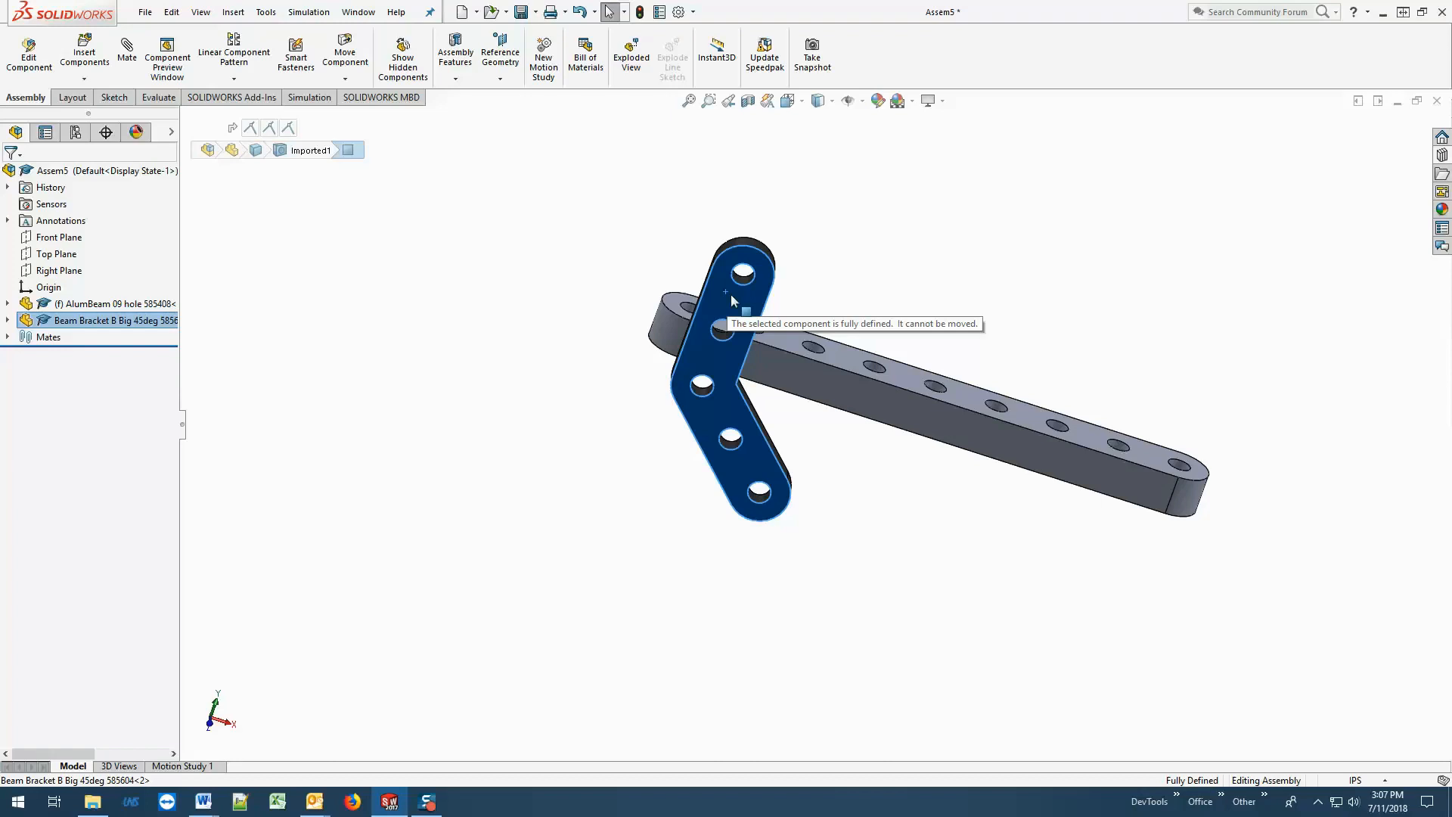
{"action": "key", "text": "Escape"}
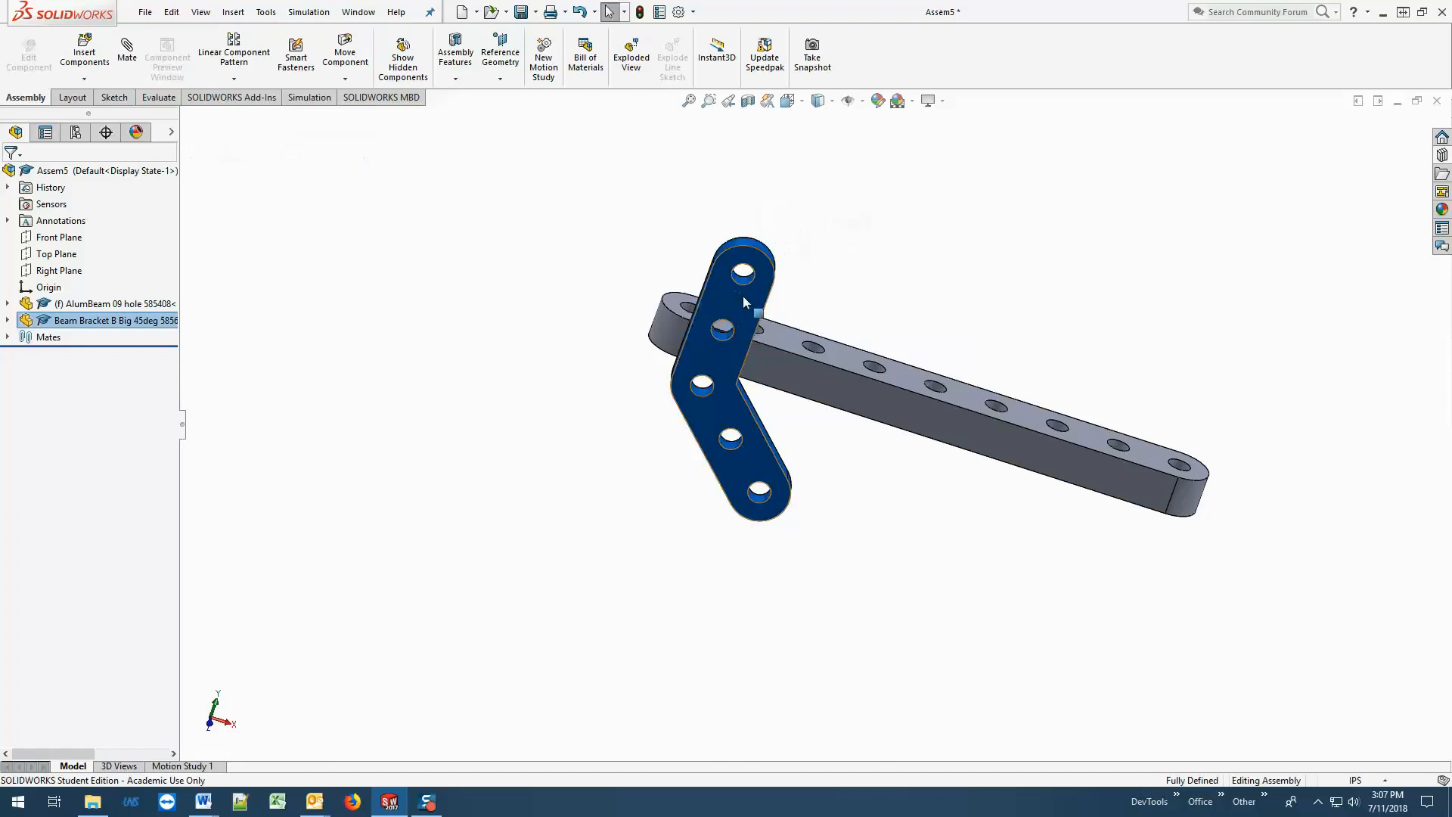
{"action": "left_click", "coordinate": [751, 301]}
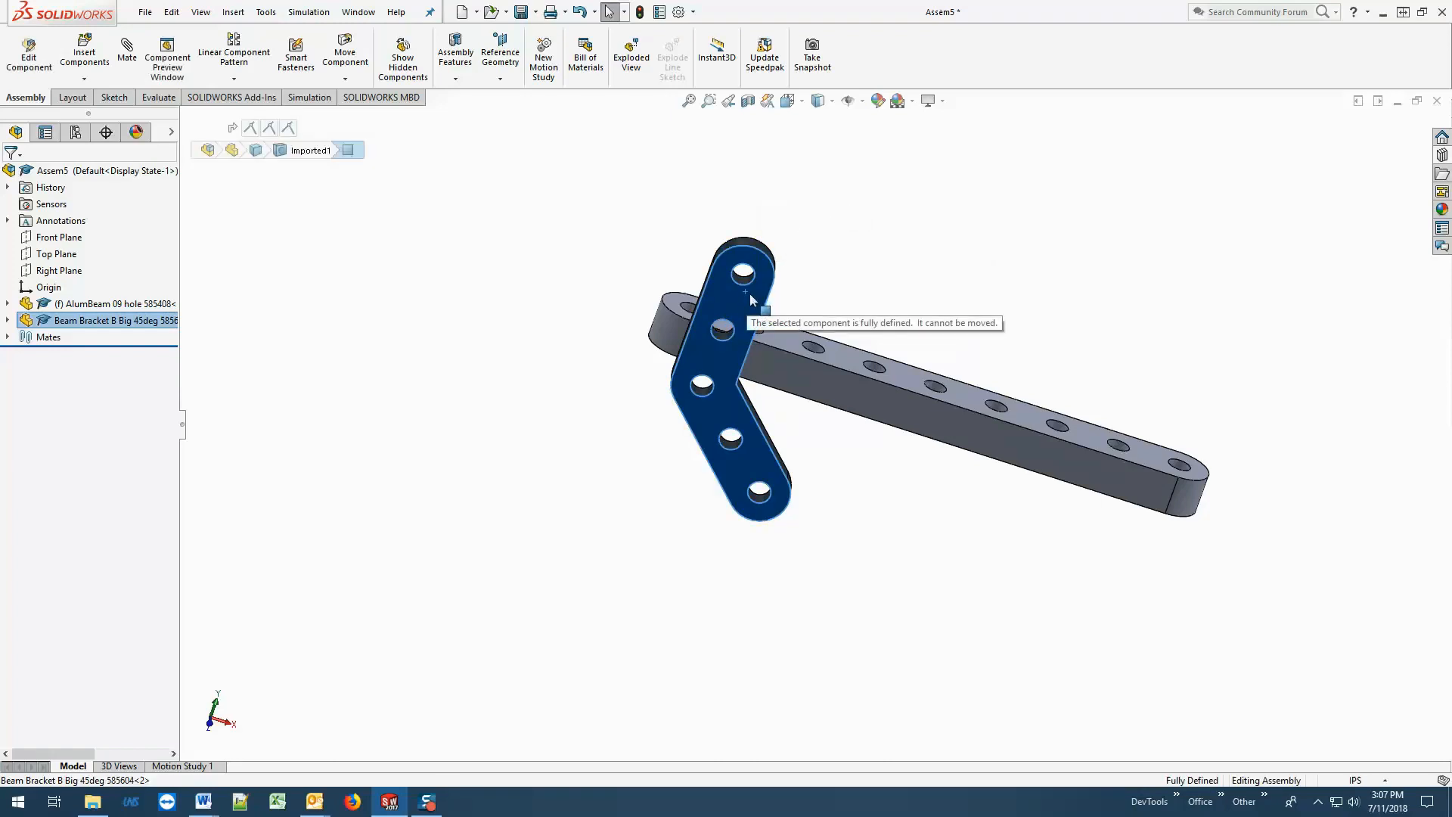
{"action": "left_click", "coordinate": [506, 325]}
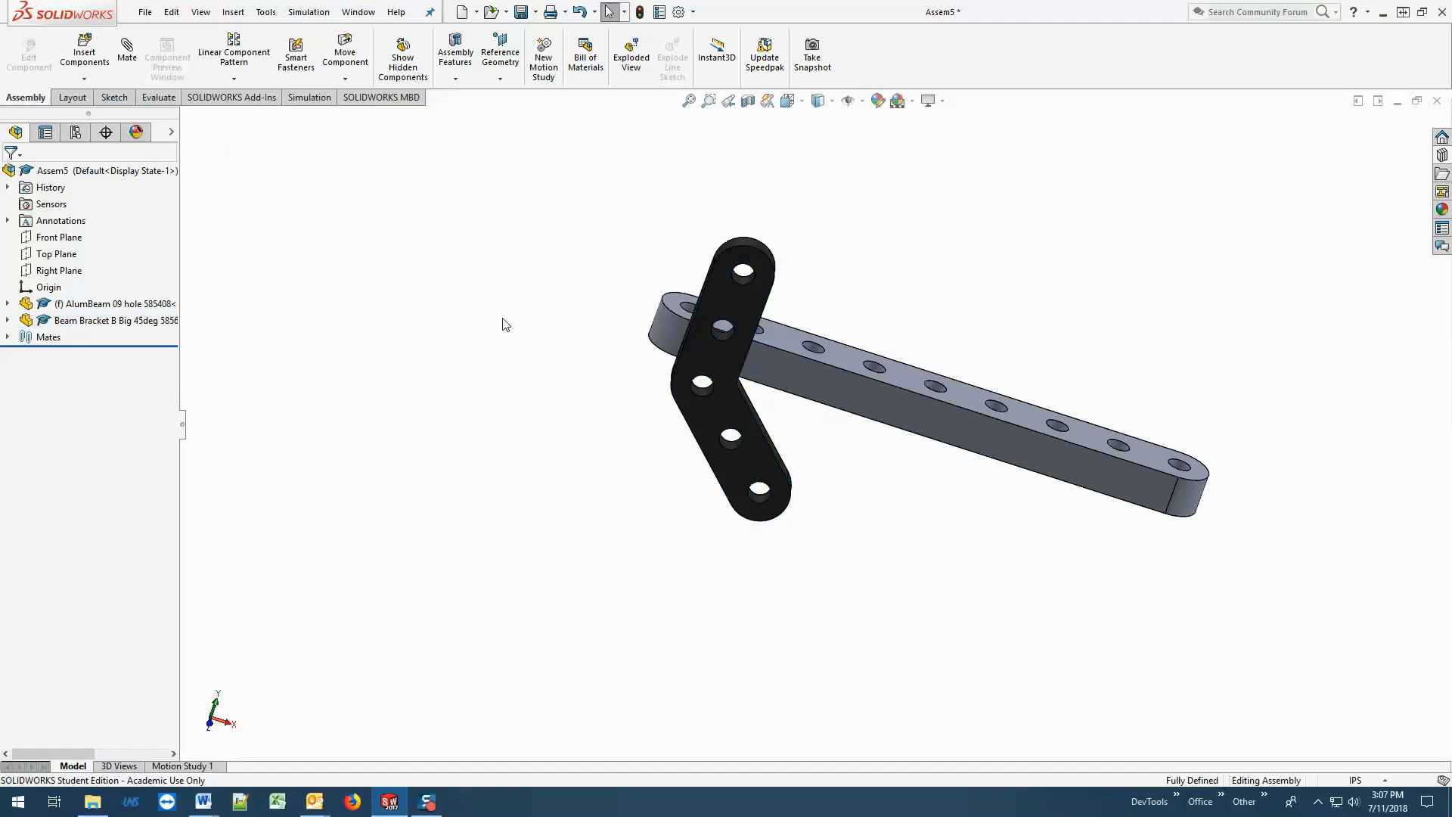
{"action": "middle_click_drag", "start_coordinate": [642, 462], "coordinate": [723, 457]}
{"action": "middle_click_drag", "start_coordinate": [1051, 464], "coordinate": [923, 446]}
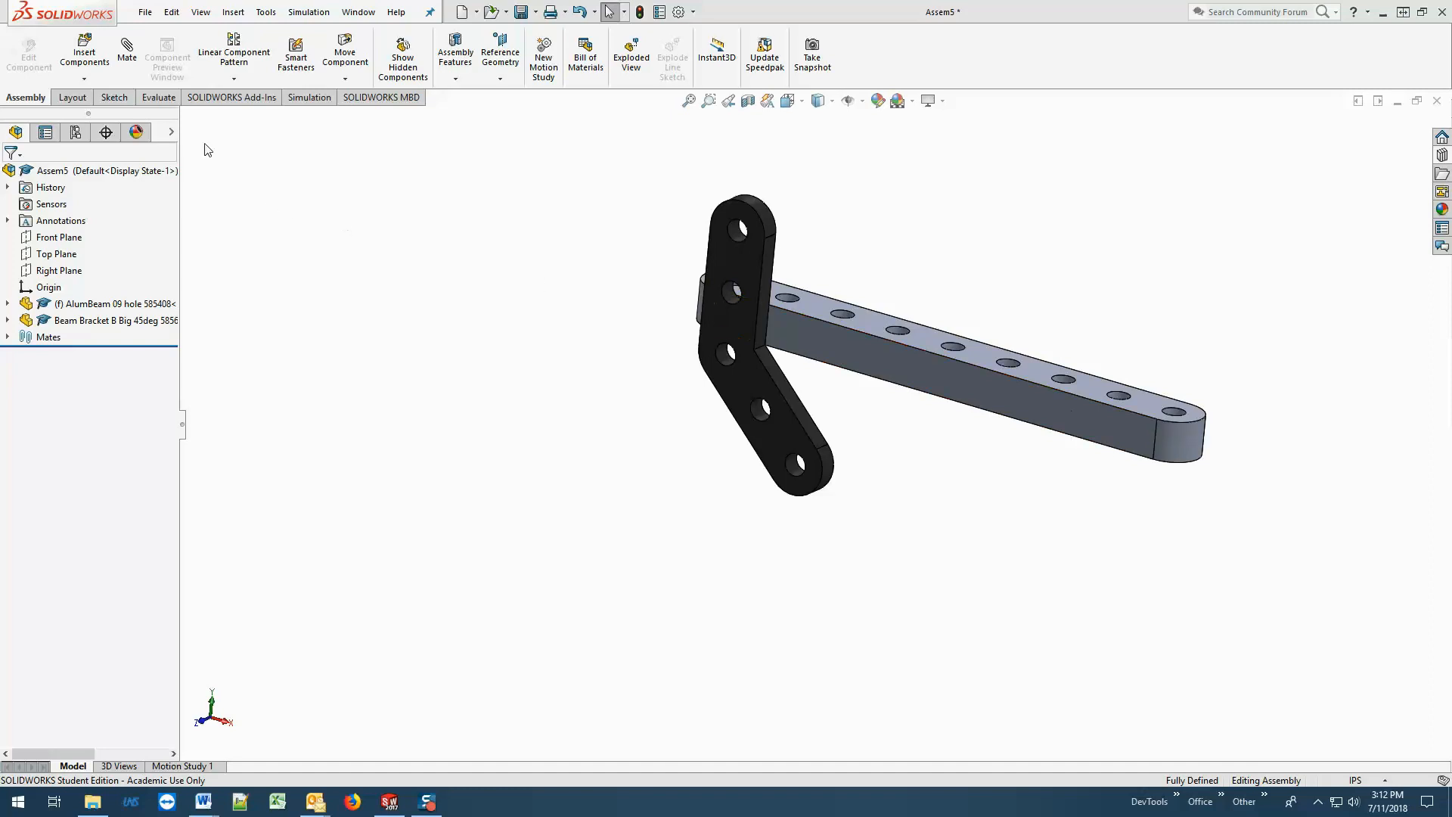
Try to add a coincident mate between the bracket's upper inner side face and the beam's vertical edge at the far rounded end.
{"action": "left_click", "coordinate": [128, 50]}
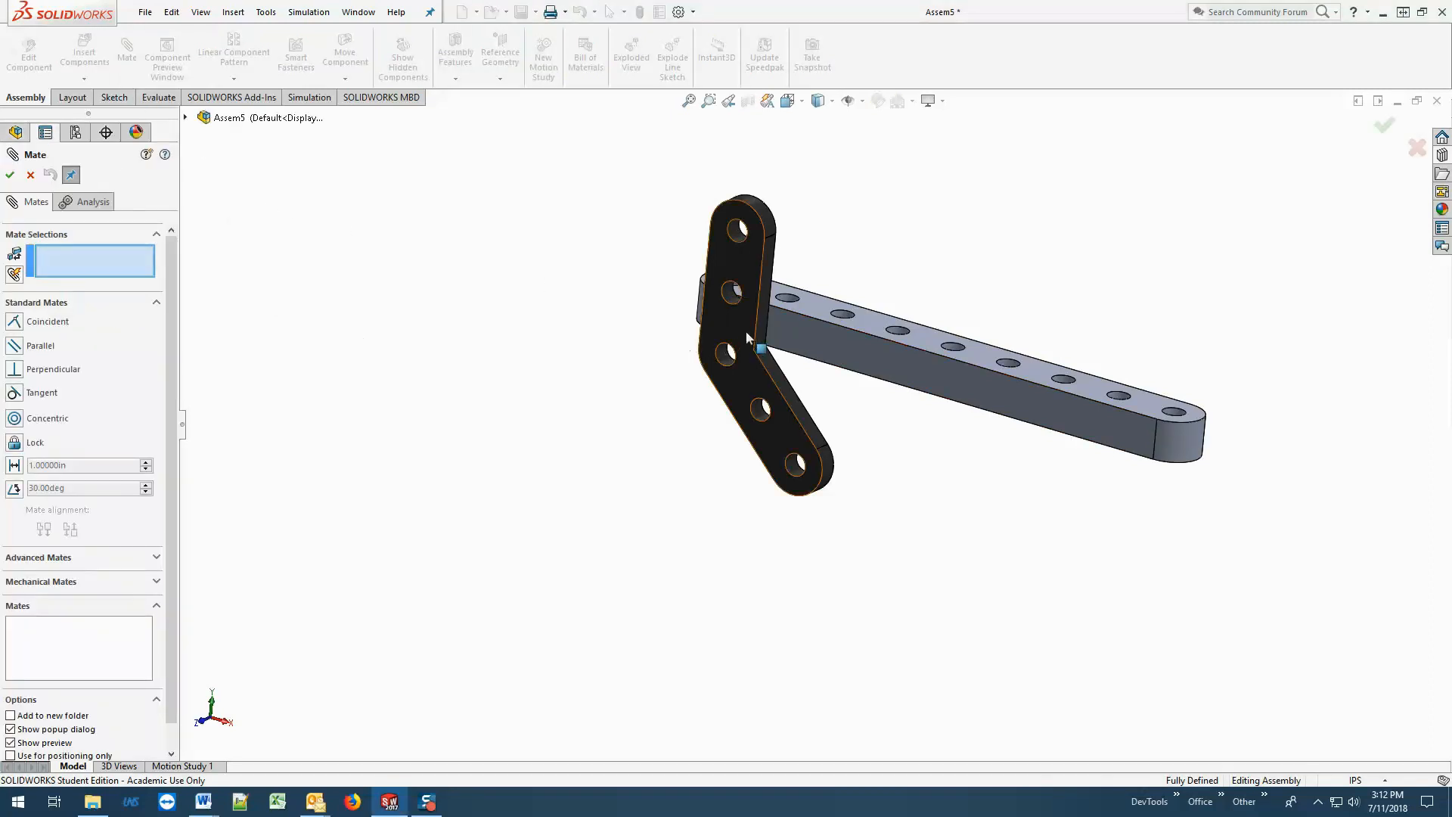
{"action": "left_click", "coordinate": [764, 316]}
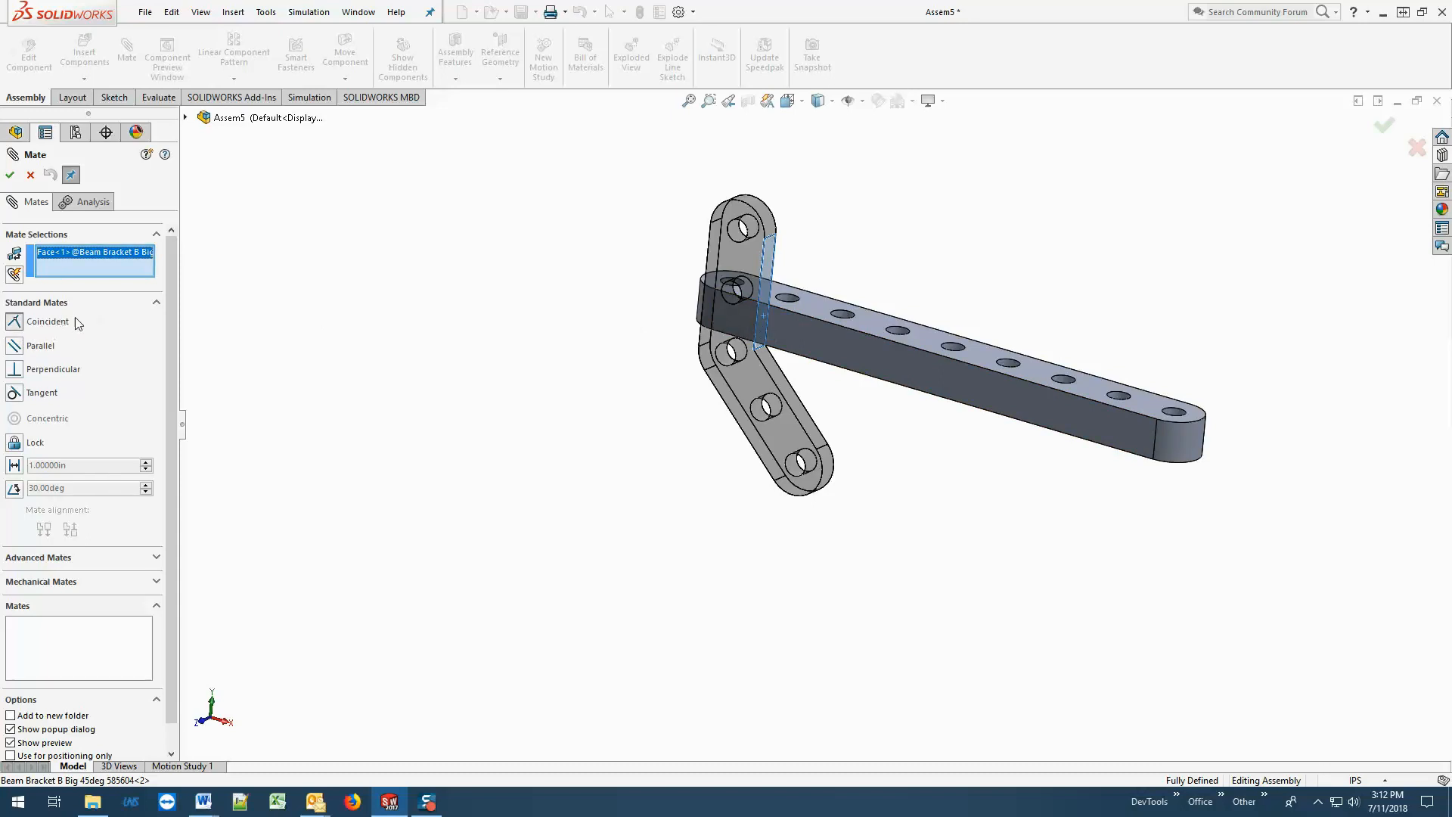
{"action": "left_click", "coordinate": [1157, 433]}
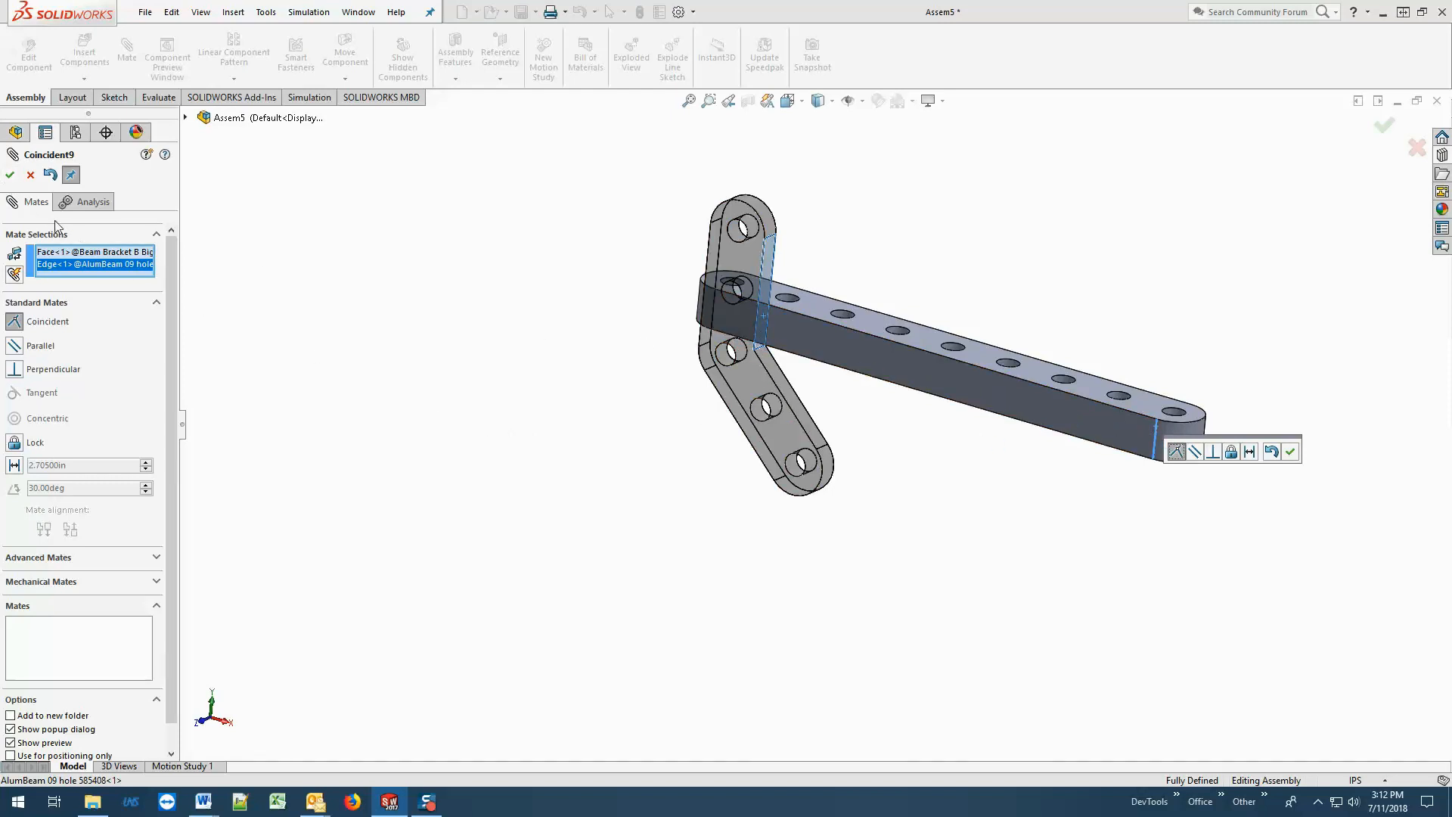
{"action": "left_click", "coordinate": [10, 176]}
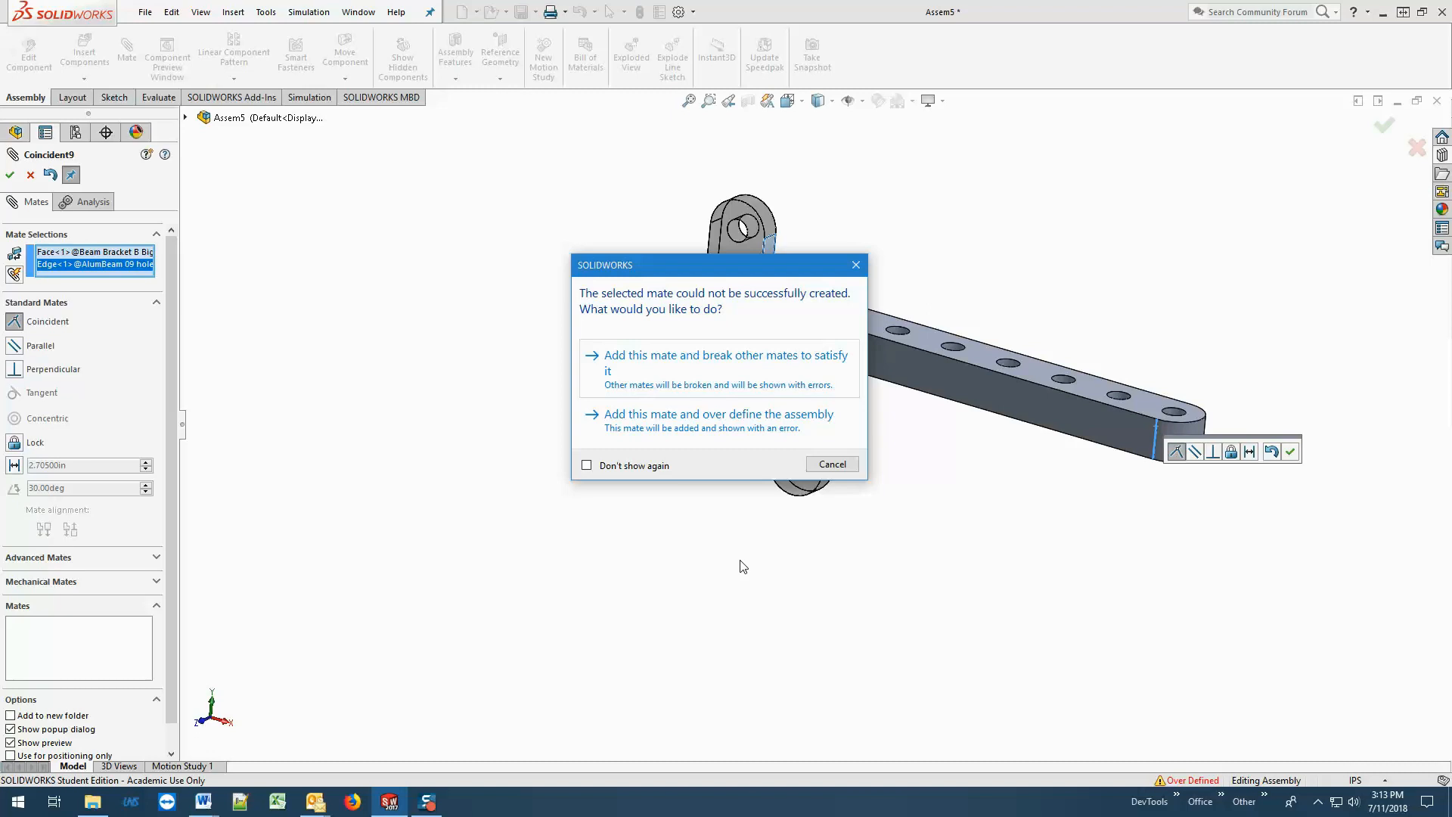
{"action": "left_click", "coordinate": [832, 464]}
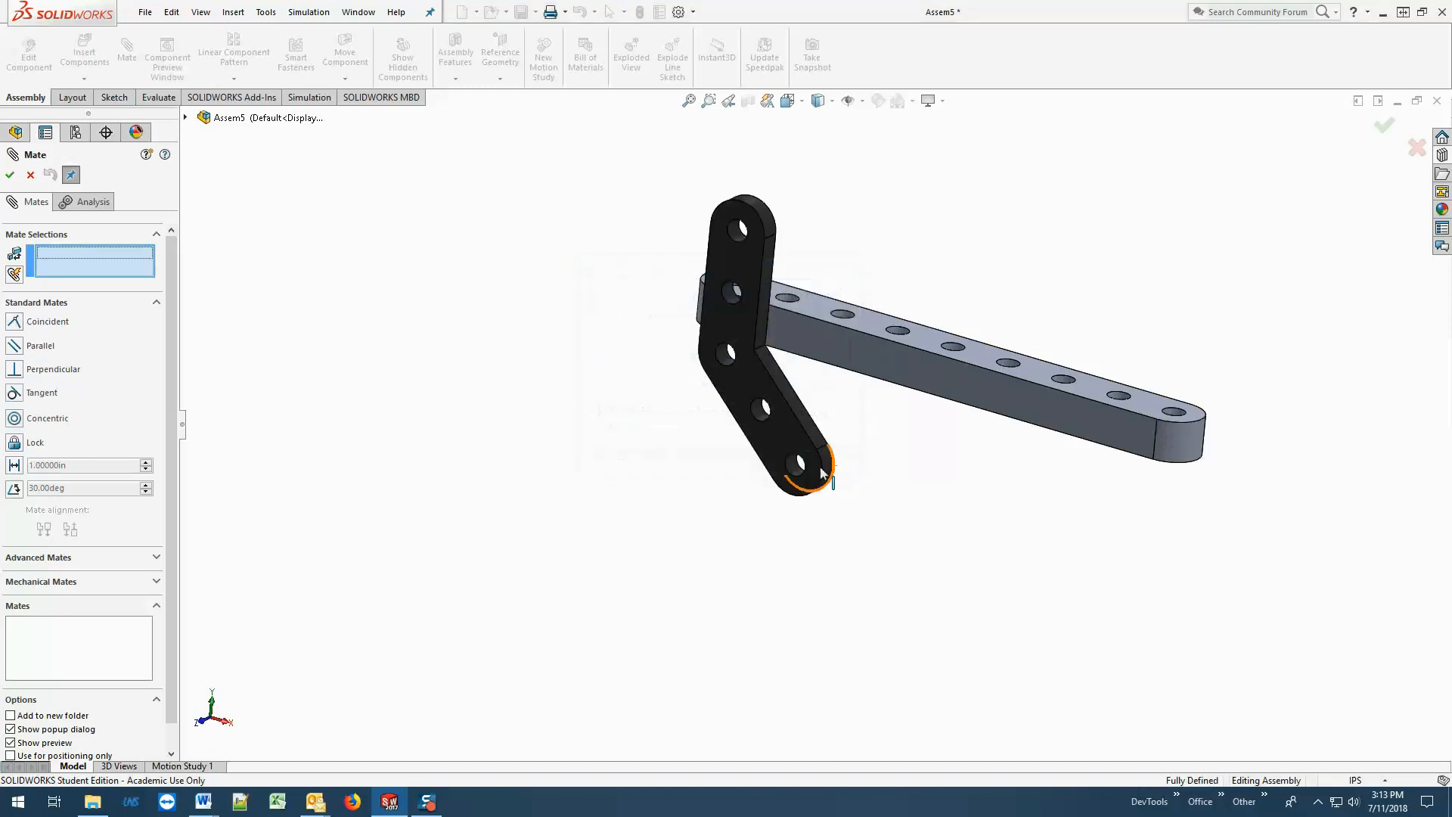
{"action": "left_click", "coordinate": [11, 176]}
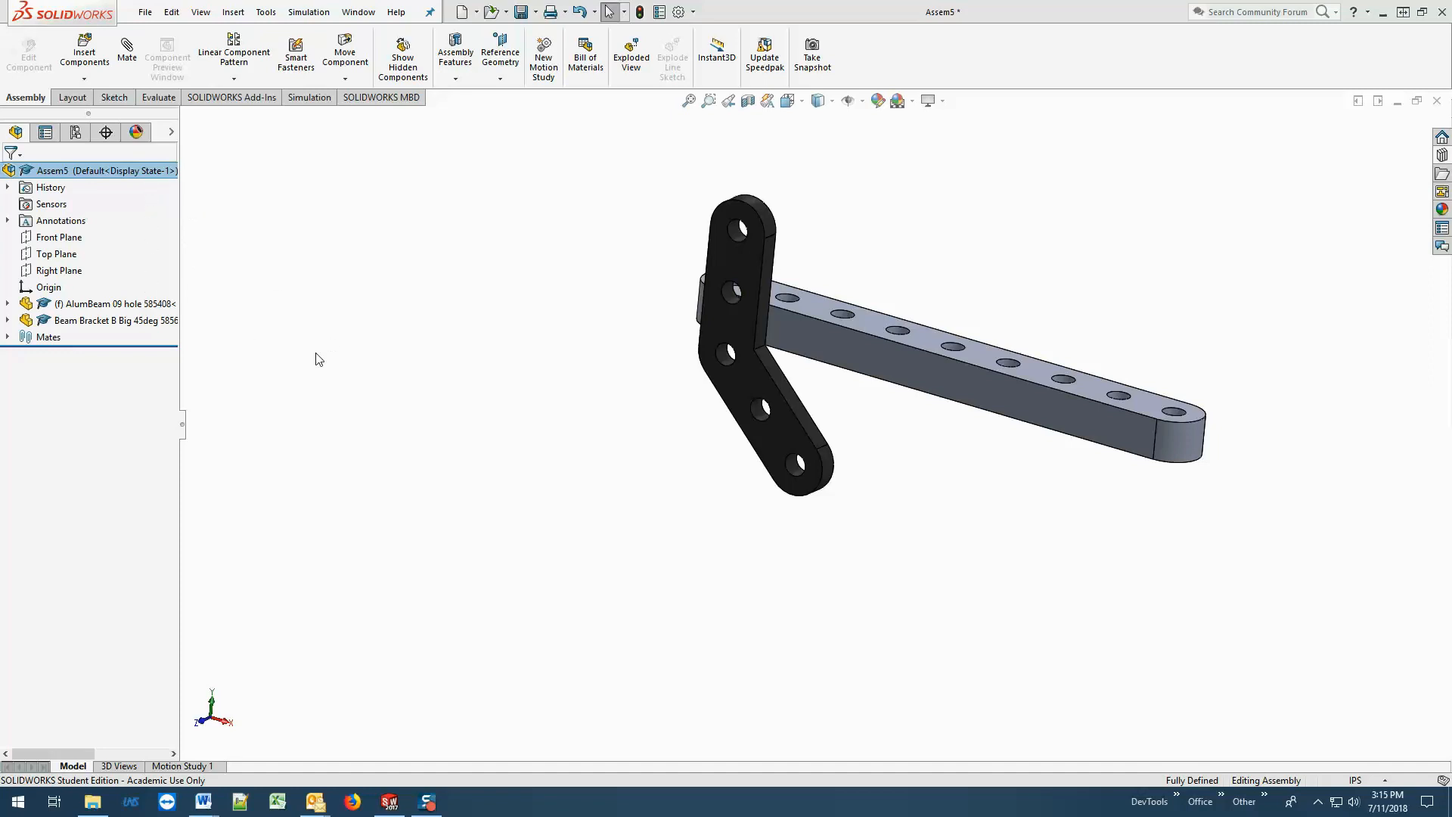
Examine which beam and bracket faces and edges the Coincident4 and Coincident6 mates reference.
{"action": "left_click", "coordinate": [8, 337]}
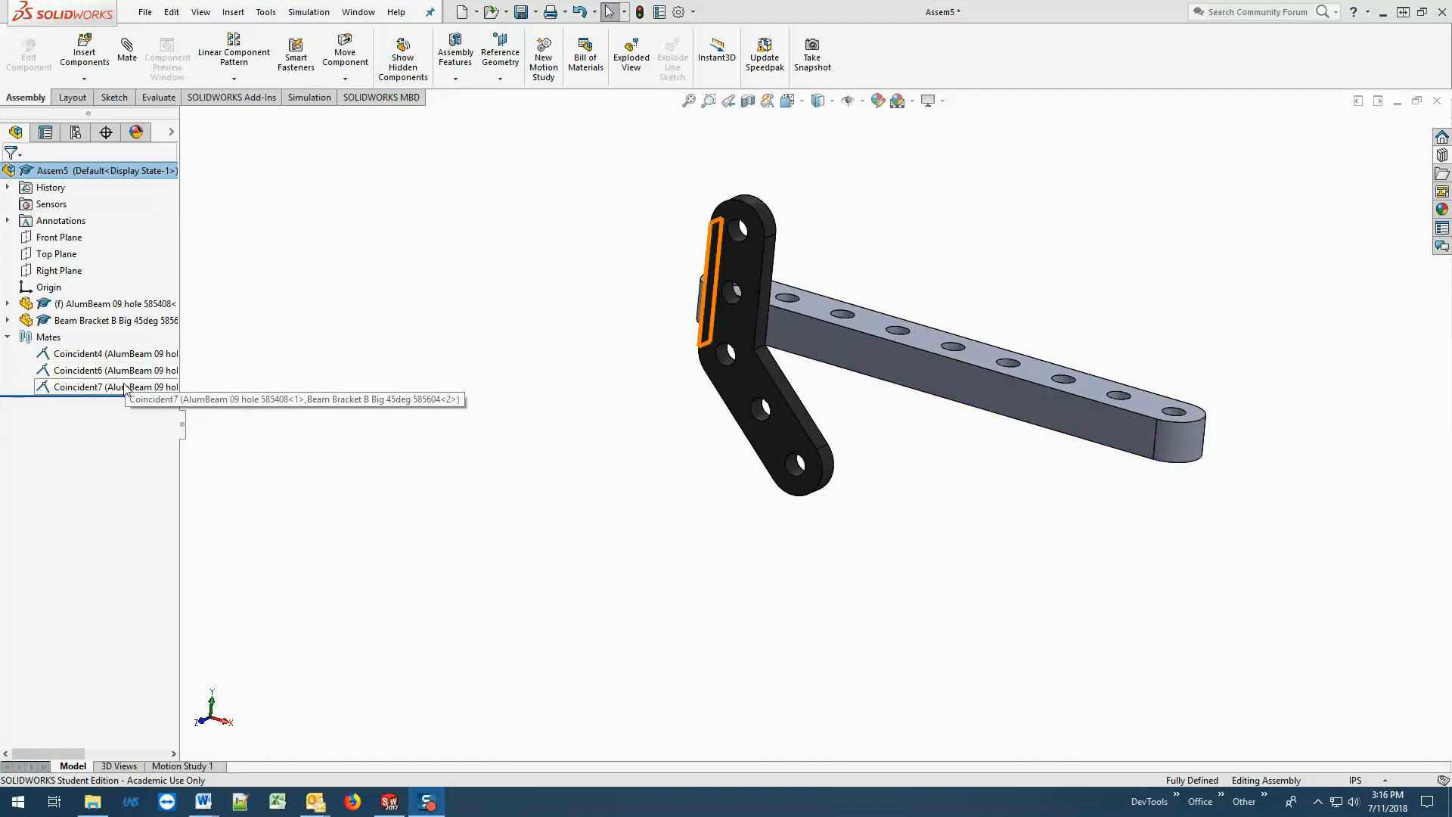
{"action": "left_click", "coordinate": [106, 353]}
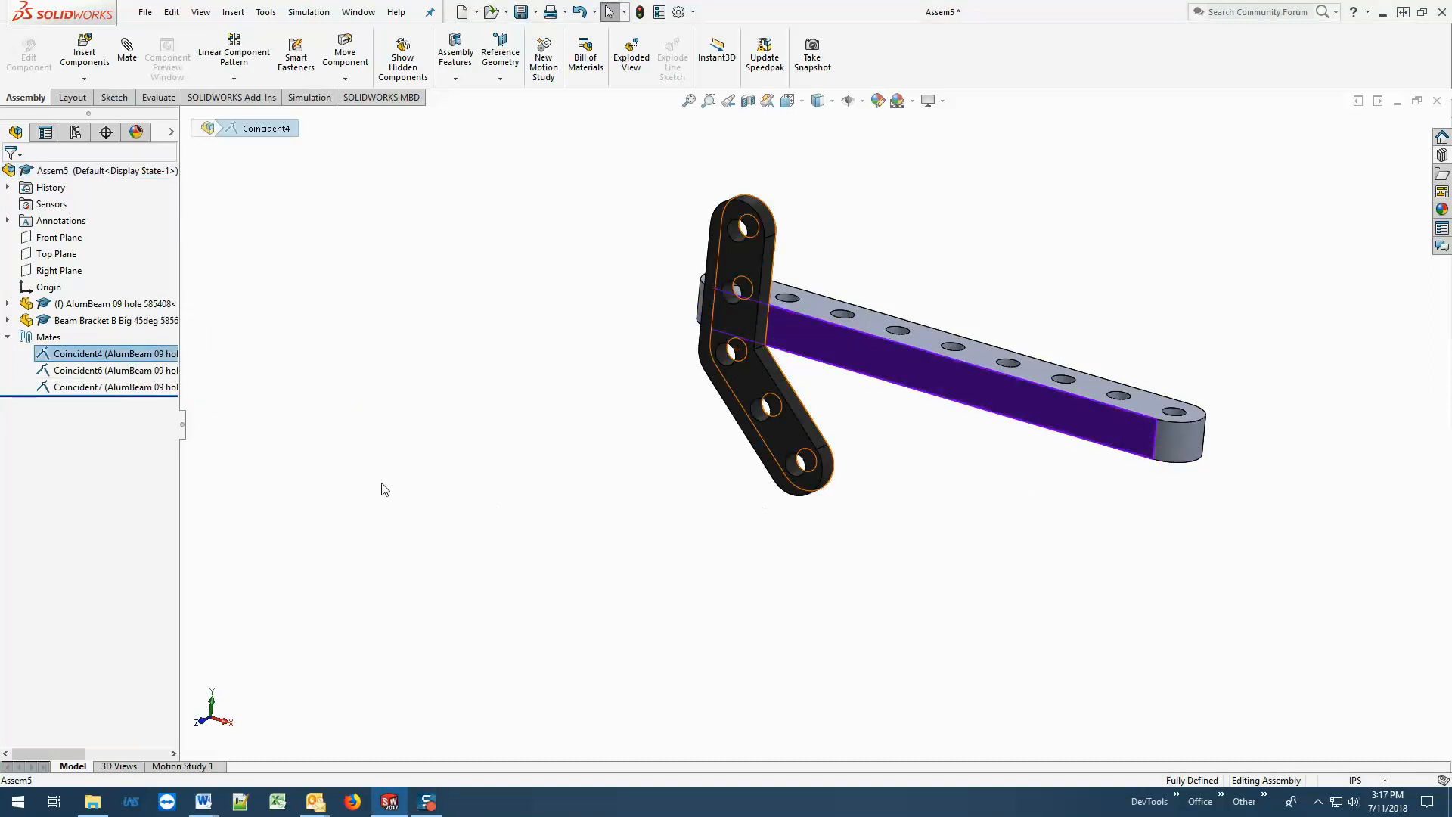
{"action": "middle_click_drag", "start_coordinate": [1046, 519], "coordinate": [1019, 563]}
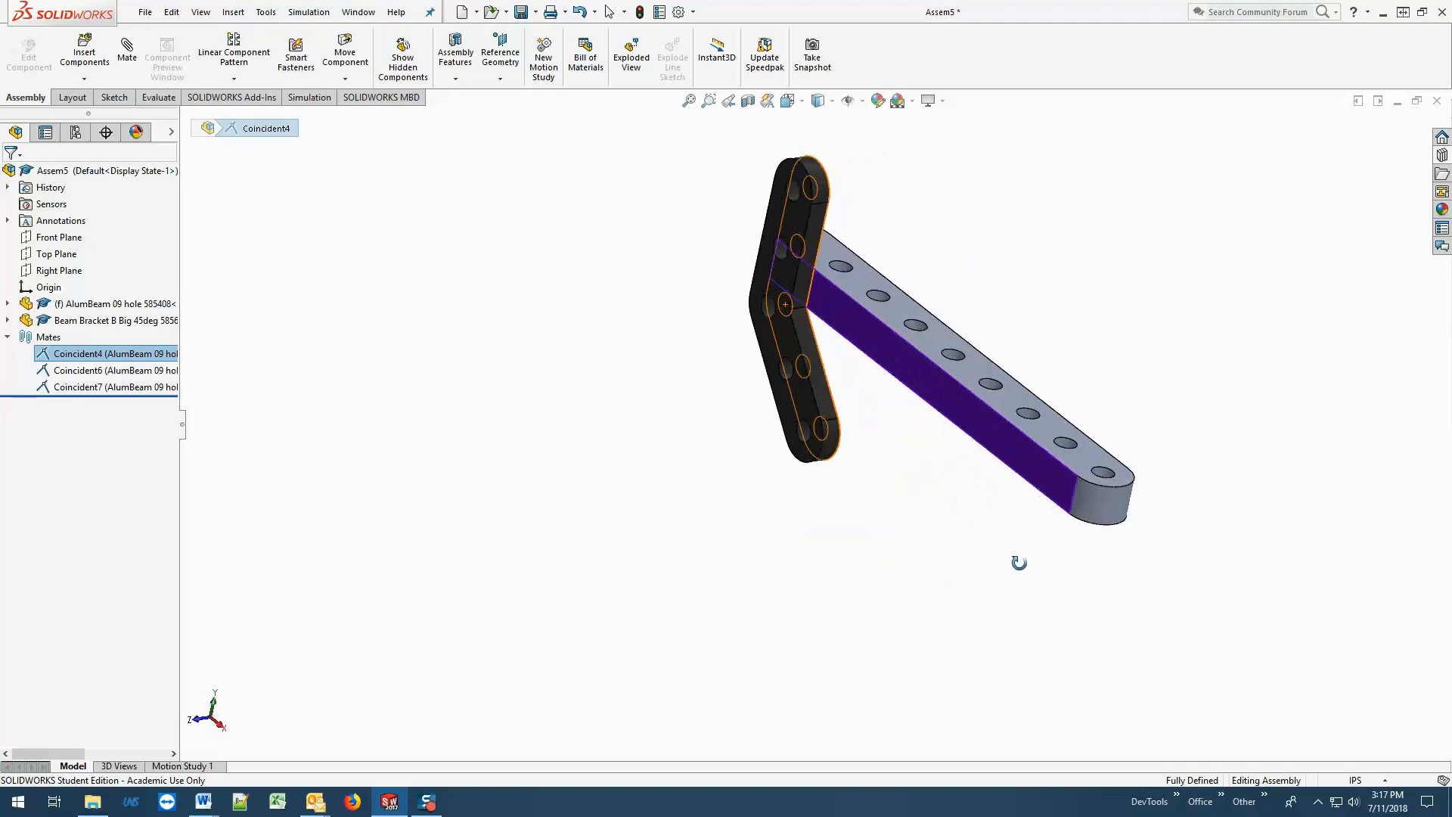
{"action": "left_click", "coordinate": [121, 371]}
{"action": "middle_click_drag", "start_coordinate": [810, 570], "coordinate": [865, 380]}
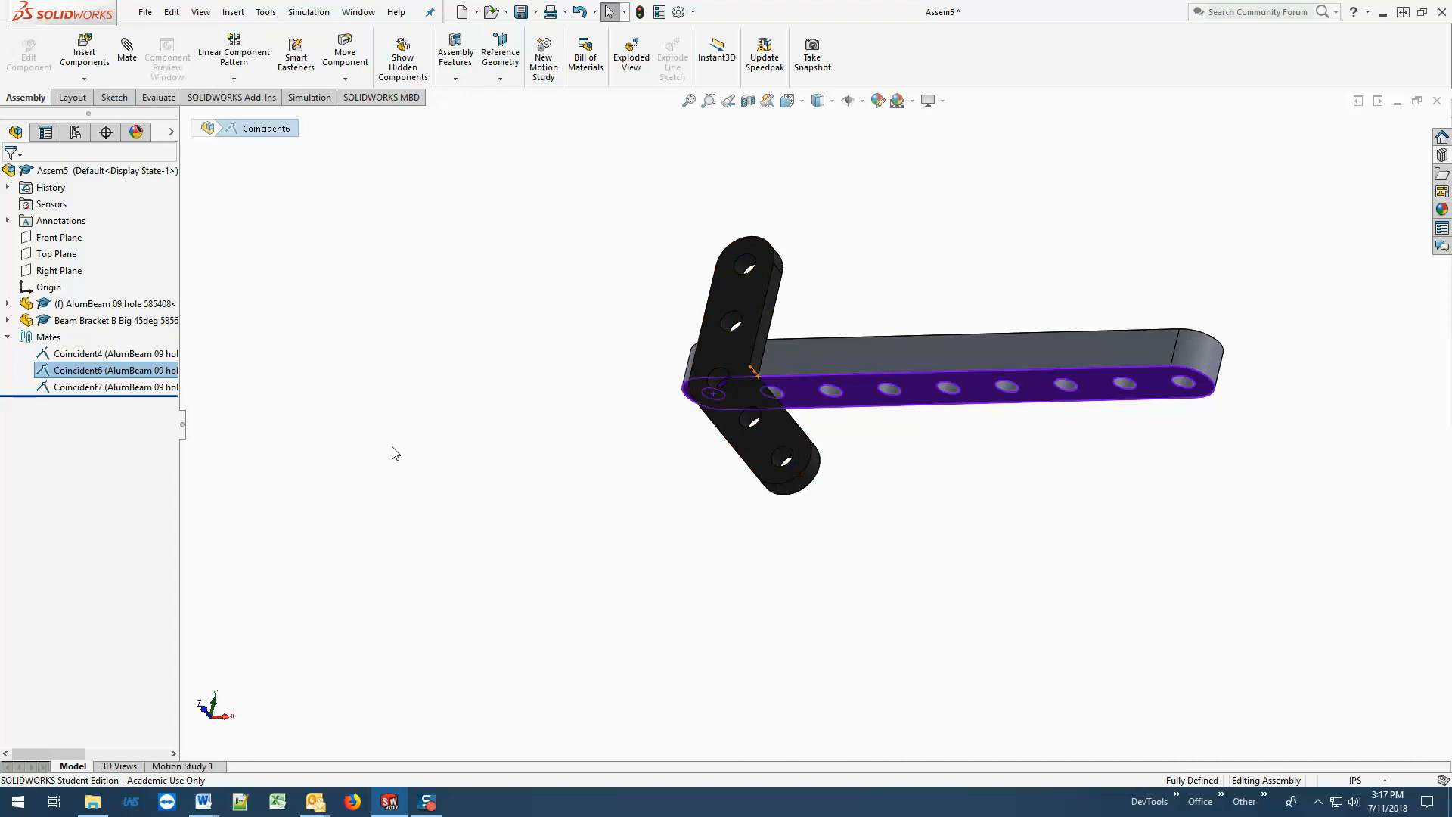
Delete the Coincident7 mate and slide the bracket along the beam away from its end.
{"action": "left_click", "coordinate": [173, 387]}
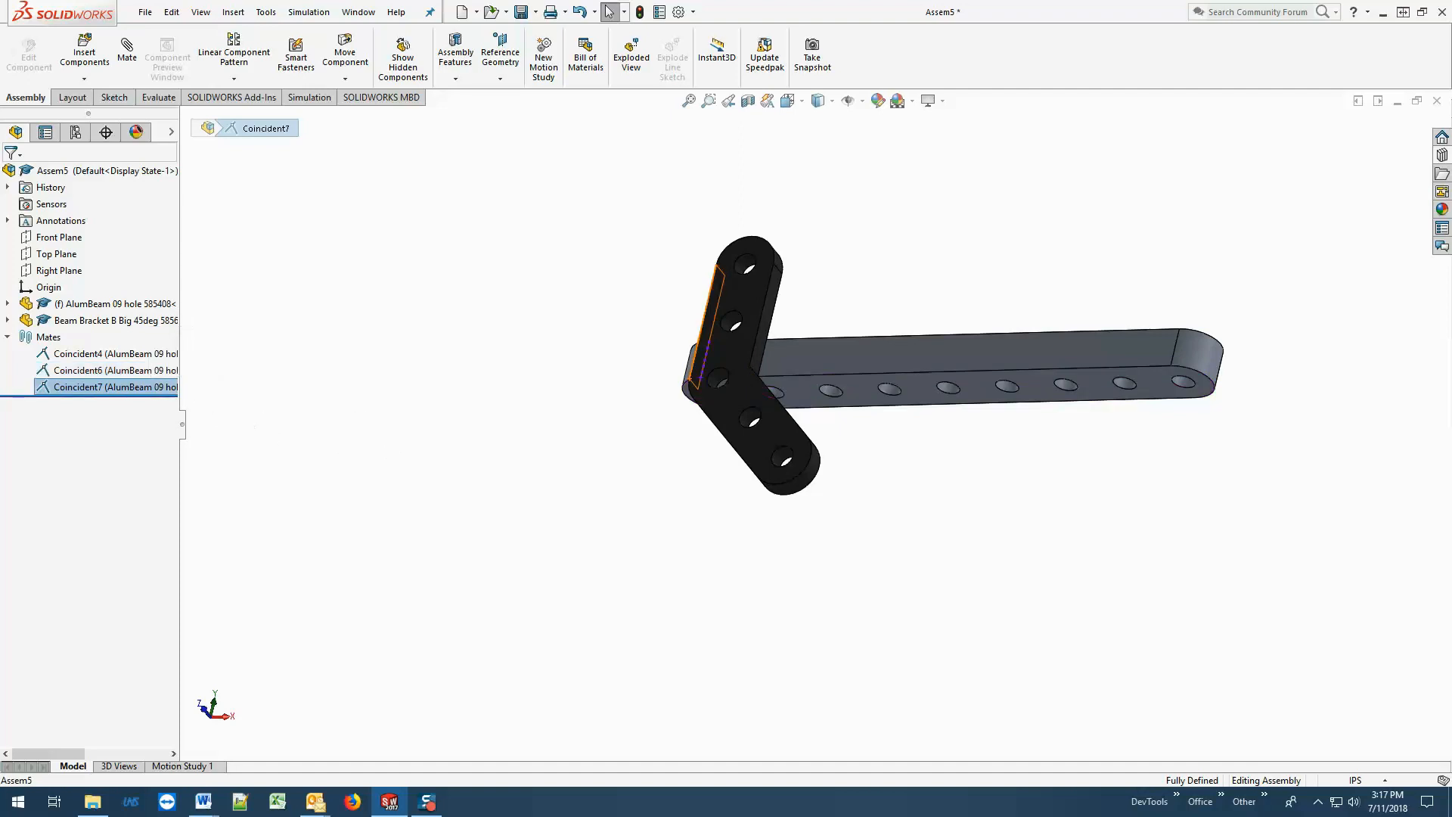
{"action": "right_click", "coordinate": [125, 391]}
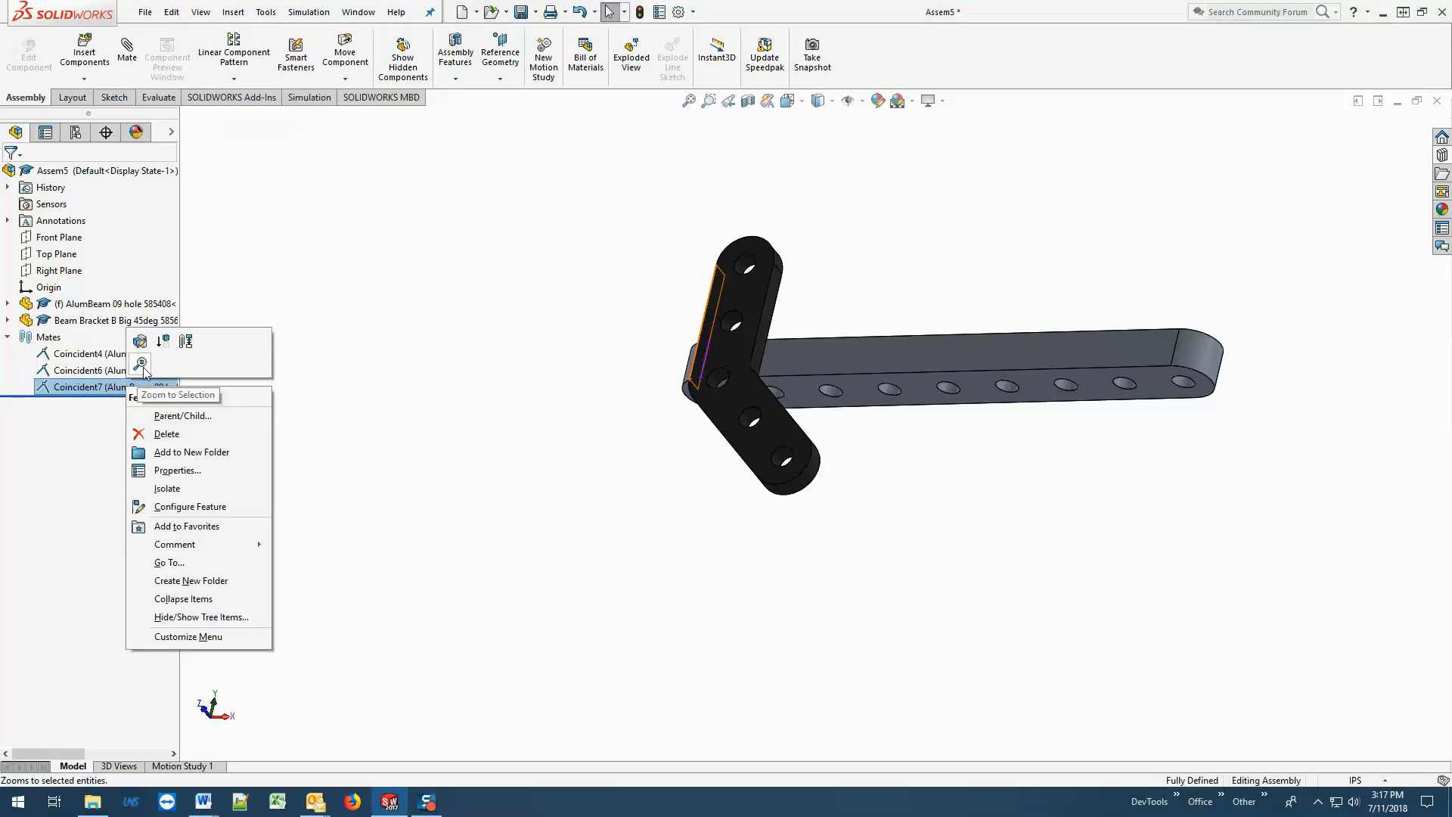
{"action": "left_click", "coordinate": [148, 437]}
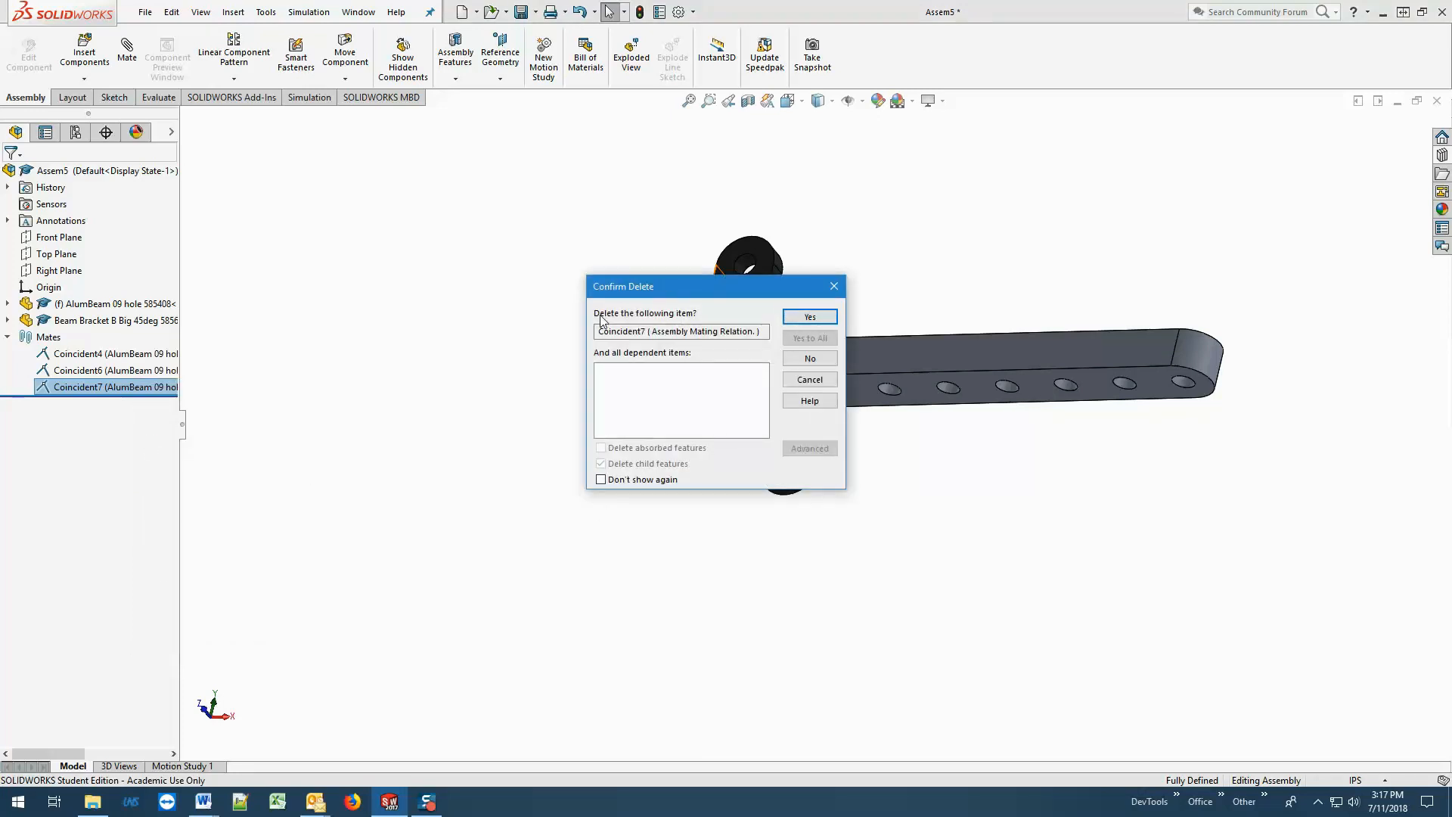
{"action": "left_click", "coordinate": [815, 317]}
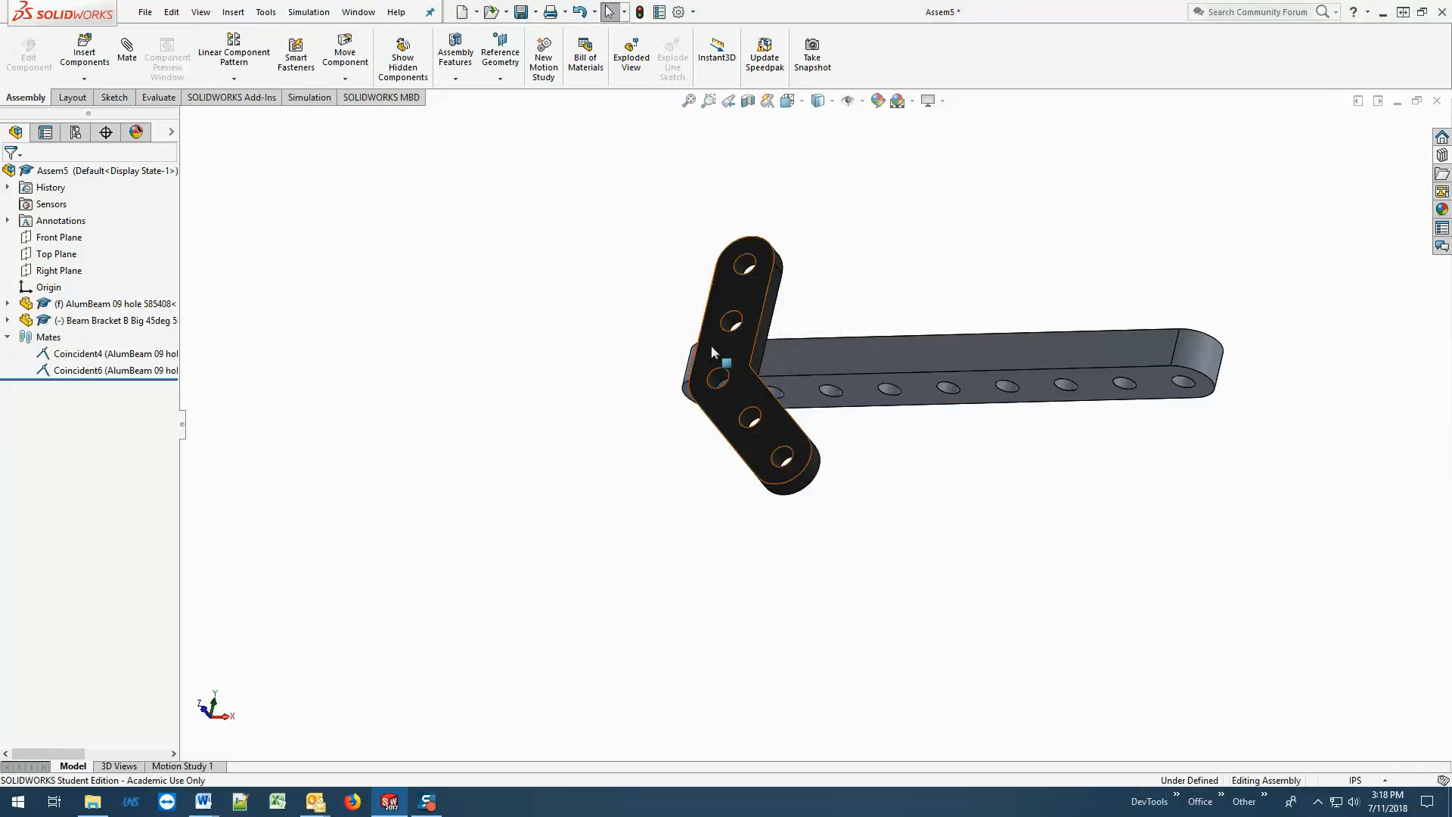
{"action": "left_click_drag", "start_coordinate": [714, 345], "coordinate": [847, 344]}
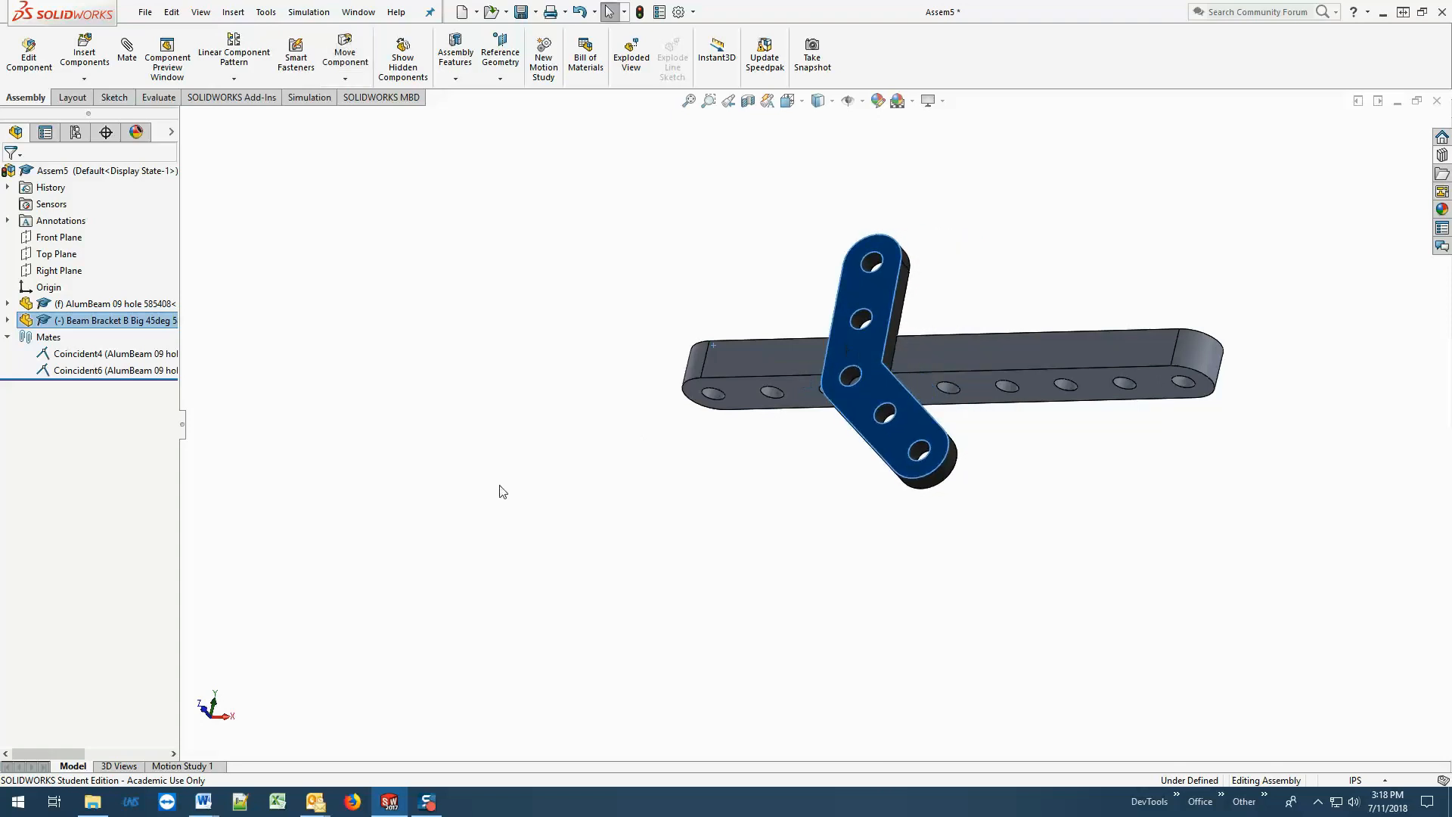
{"action": "left_click", "coordinate": [388, 530]}
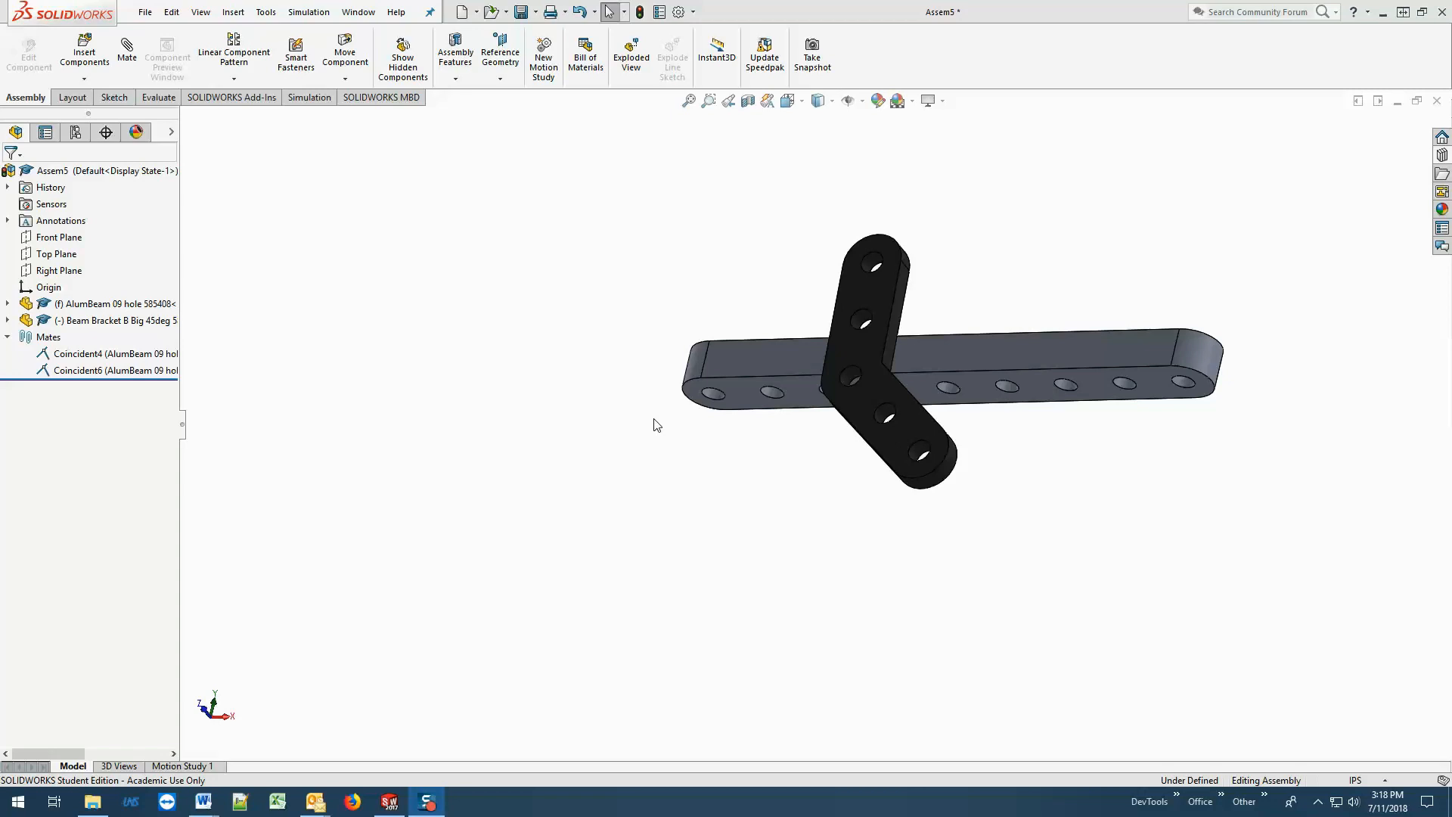
Add a coincident mate between the bracket's upper inner side face and the beam's far-end vertical edge, and test whether the bracket still moves.
{"action": "left_click", "coordinate": [905, 303]}
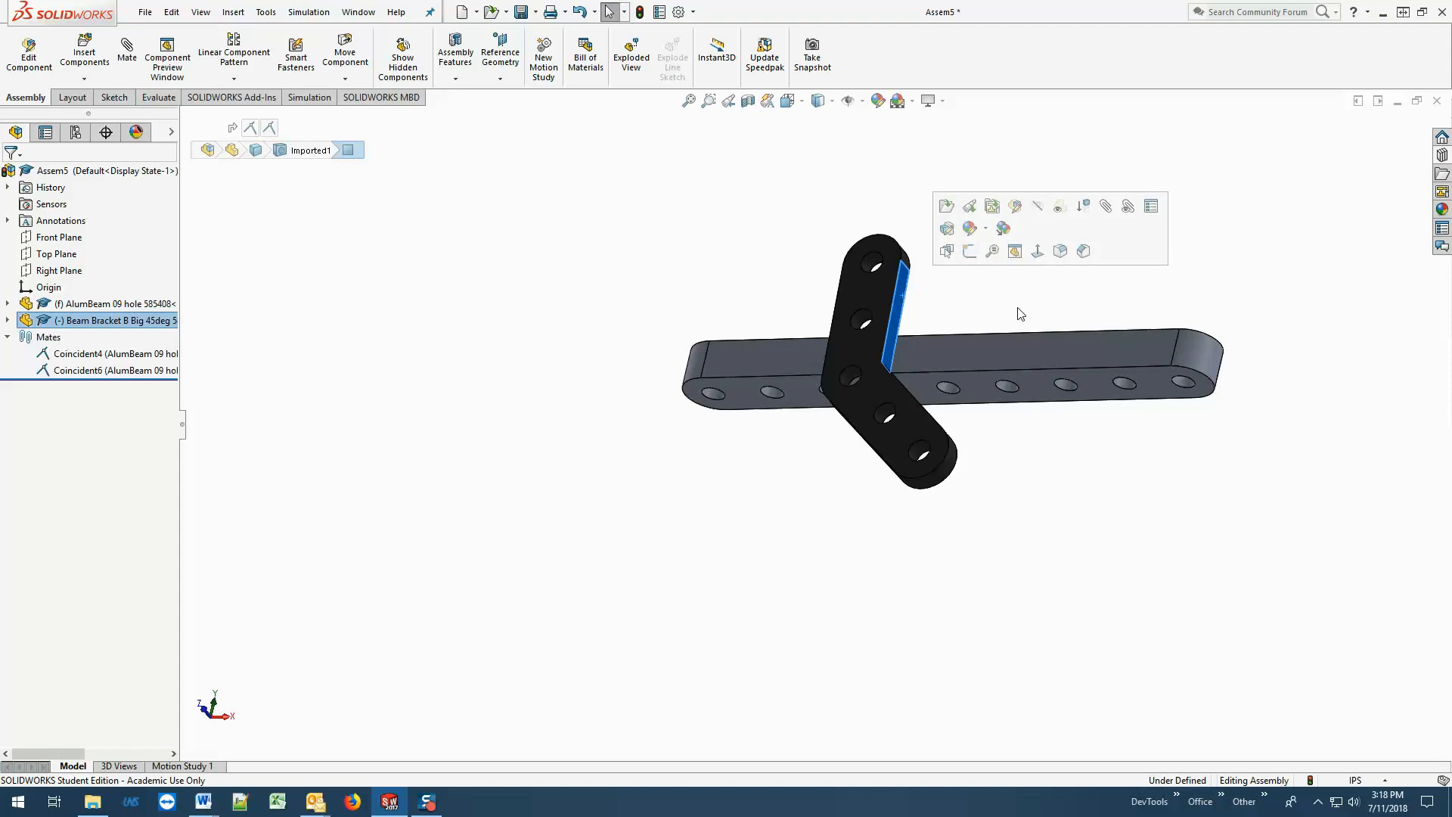
{"action": "left_click", "coordinate": [127, 53]}
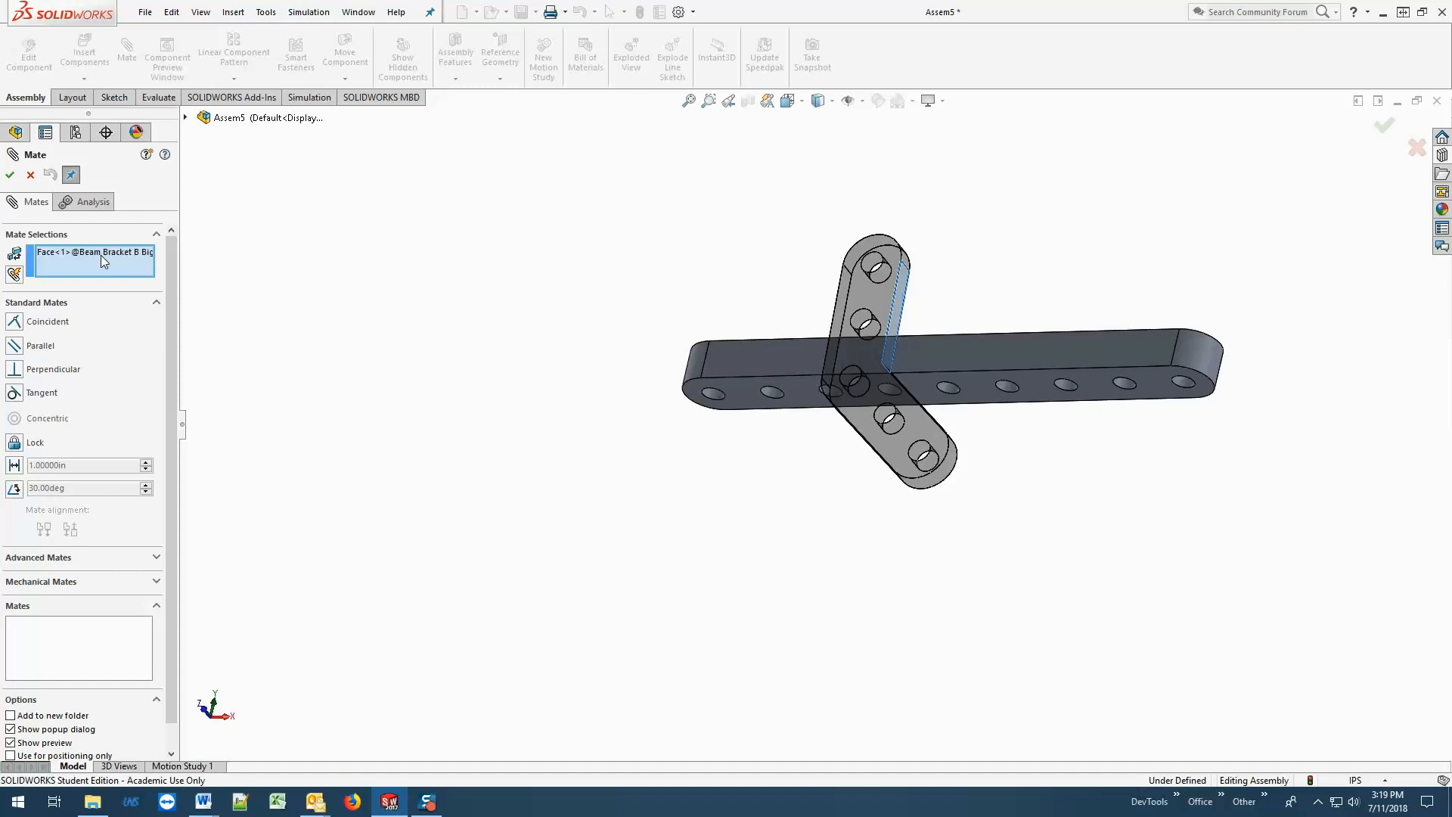
{"action": "left_click", "coordinate": [58, 329]}
{"action": "left_click", "coordinate": [1179, 343]}
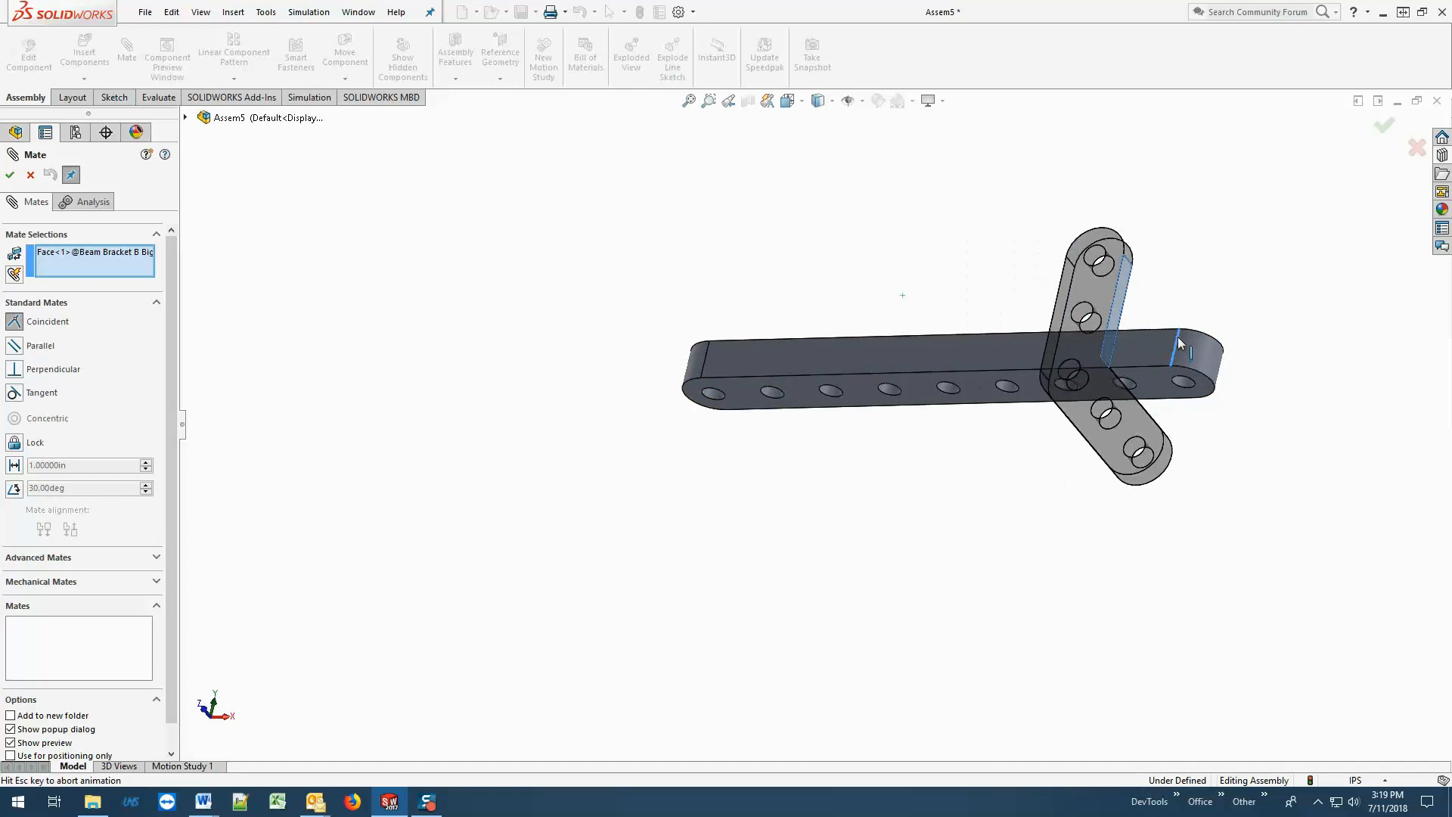
{"action": "left_click", "coordinate": [10, 177]}
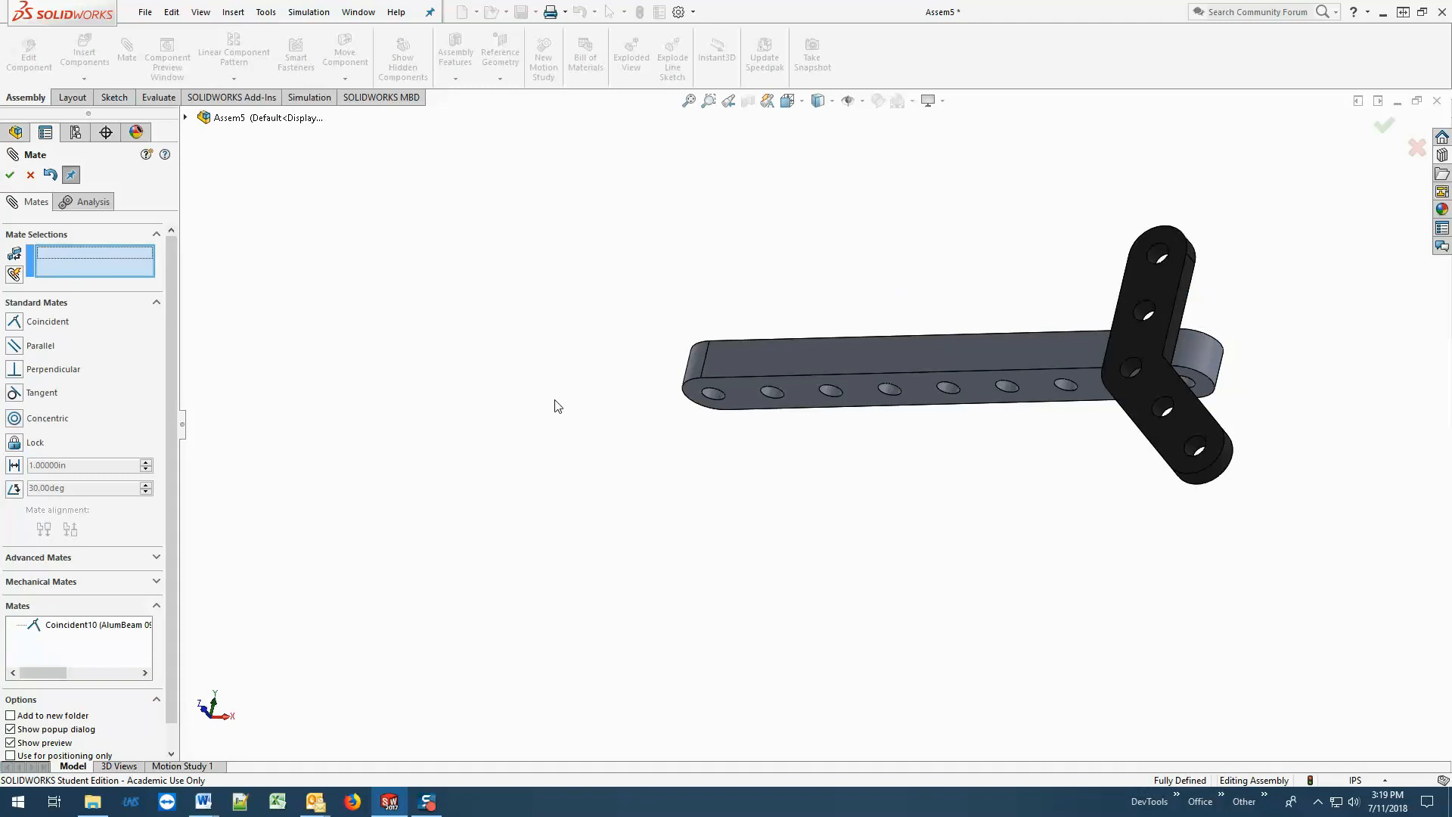
{"action": "left_click", "coordinate": [10, 175]}
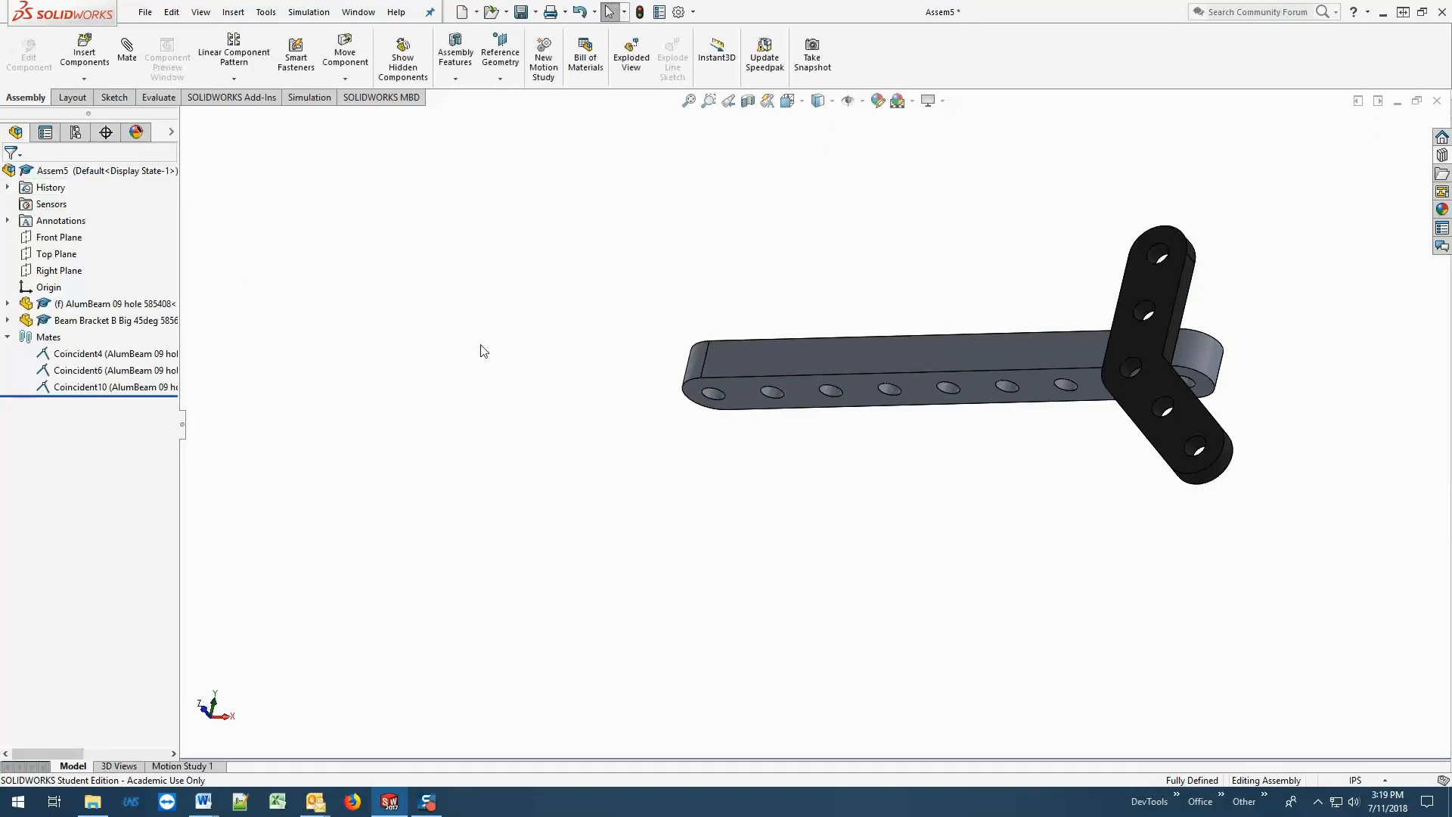
{"action": "middle_click_drag", "start_coordinate": [537, 370], "coordinate": [528, 447]}
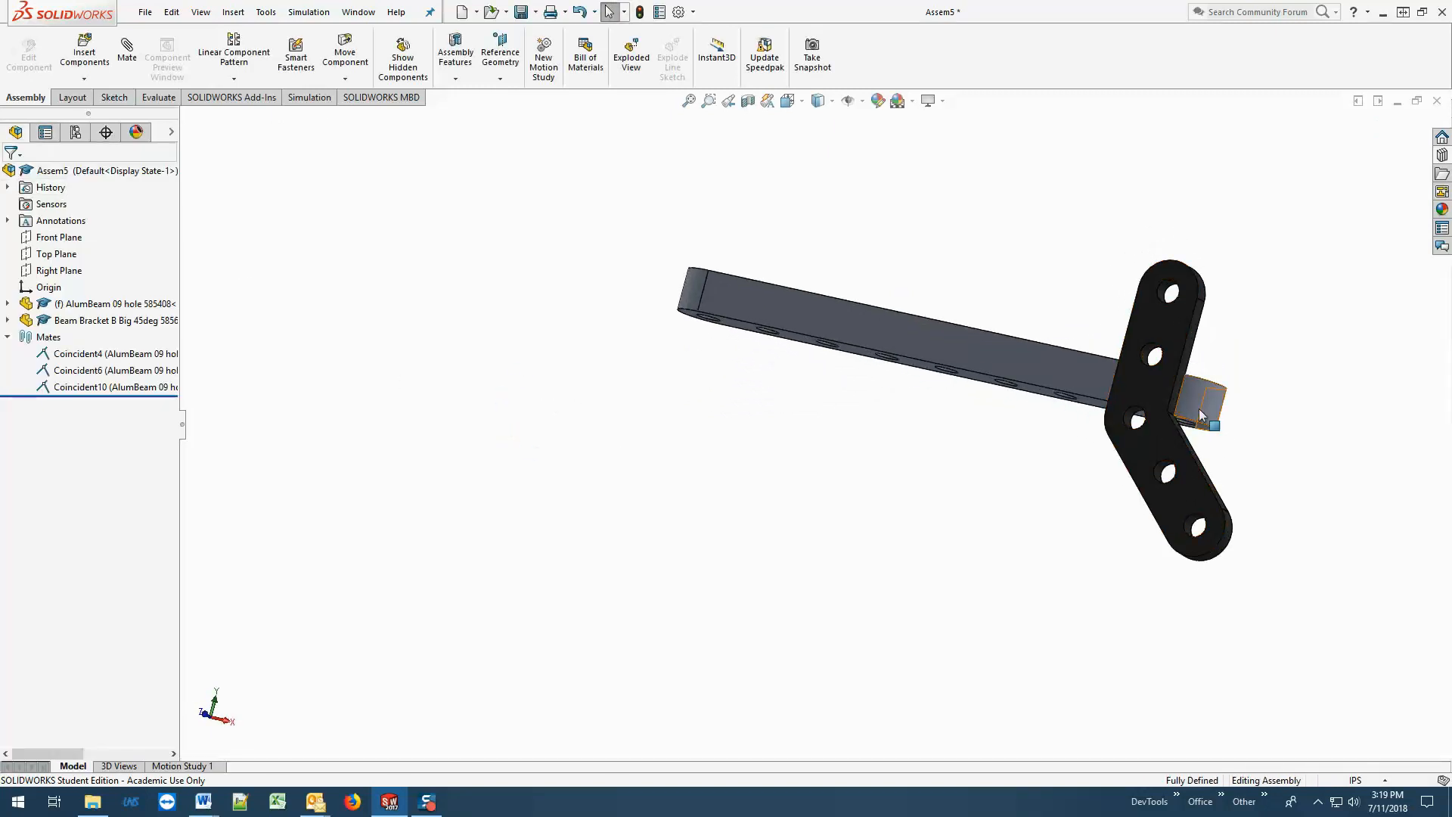
{"action": "left_click_drag", "start_coordinate": [1165, 389], "coordinate": [1150, 386]}
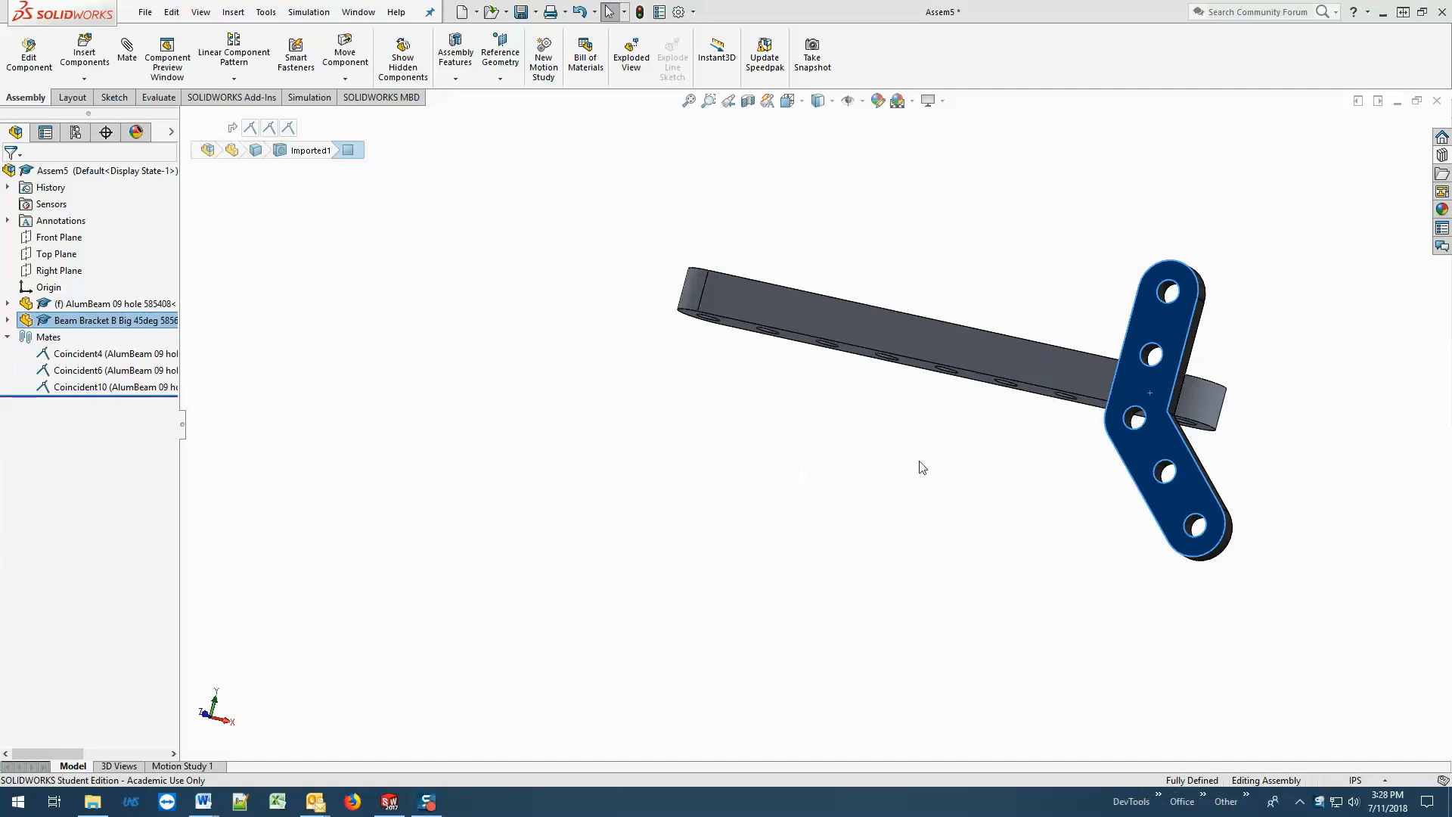
Close the assembly without saving and create a new assembly document.
{"action": "left_click", "coordinate": [1438, 101]}
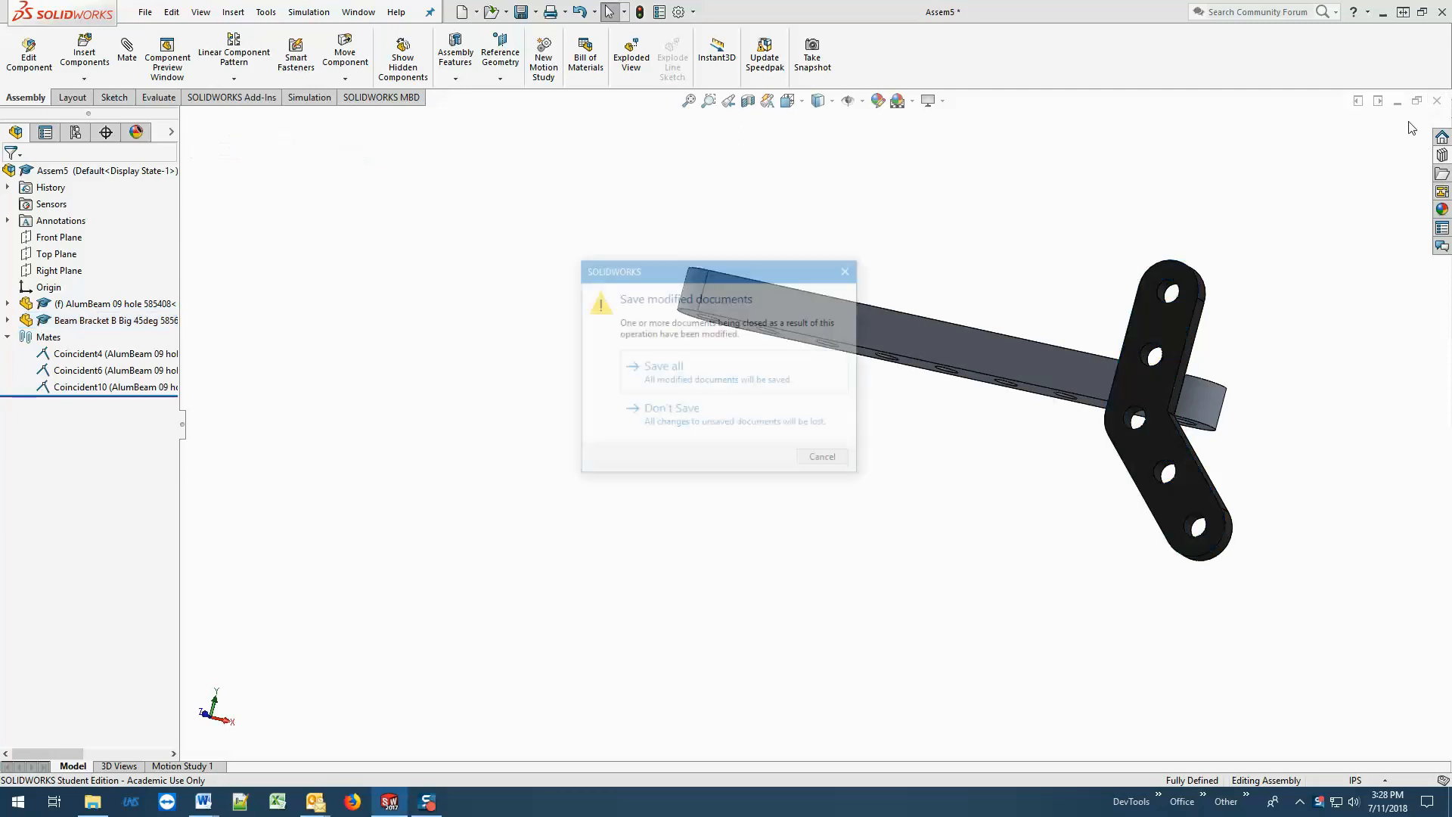
{"action": "left_click", "coordinate": [681, 417]}
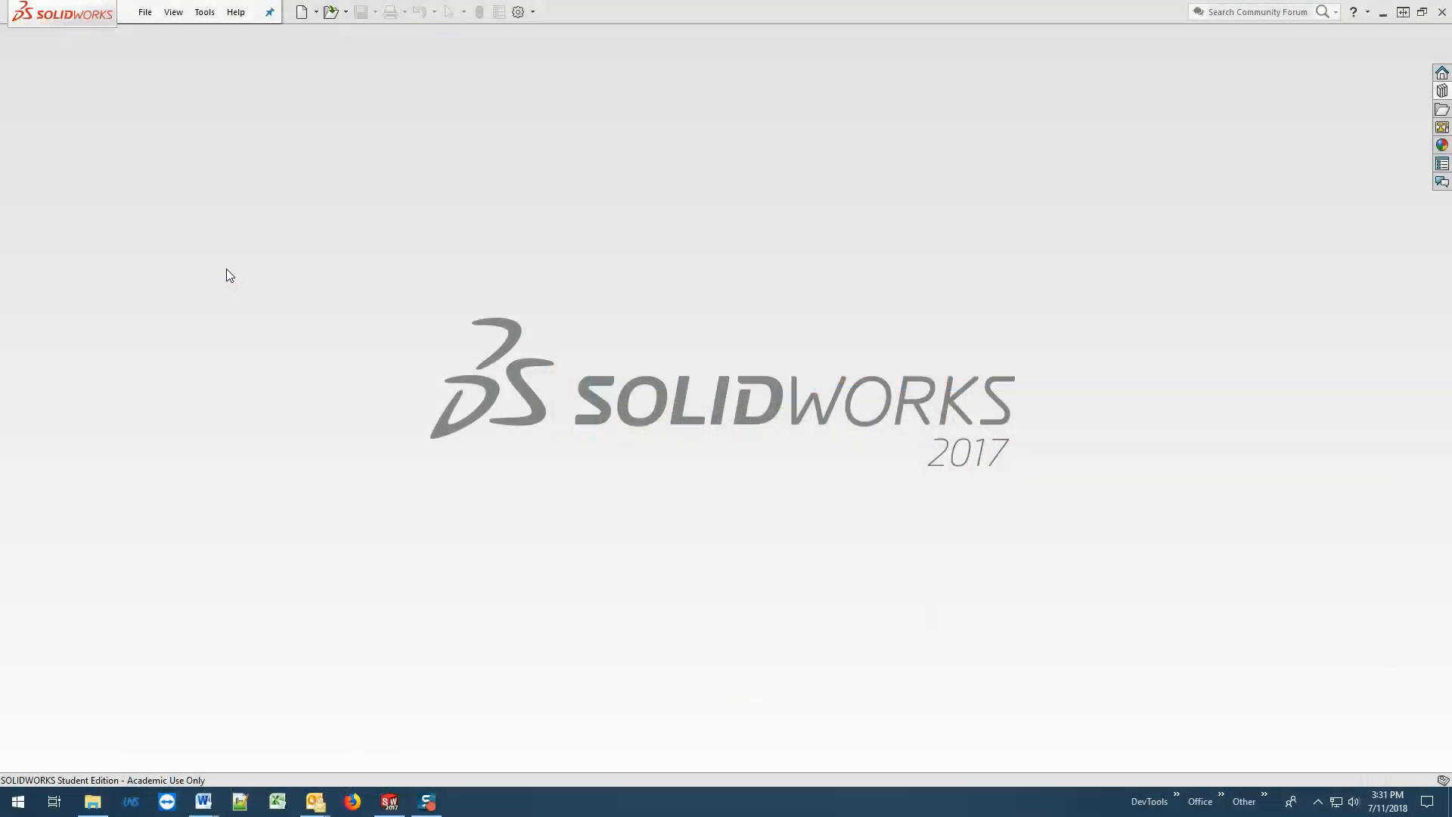
{"action": "left_click", "coordinate": [145, 13]}
{"action": "left_click", "coordinate": [170, 36]}
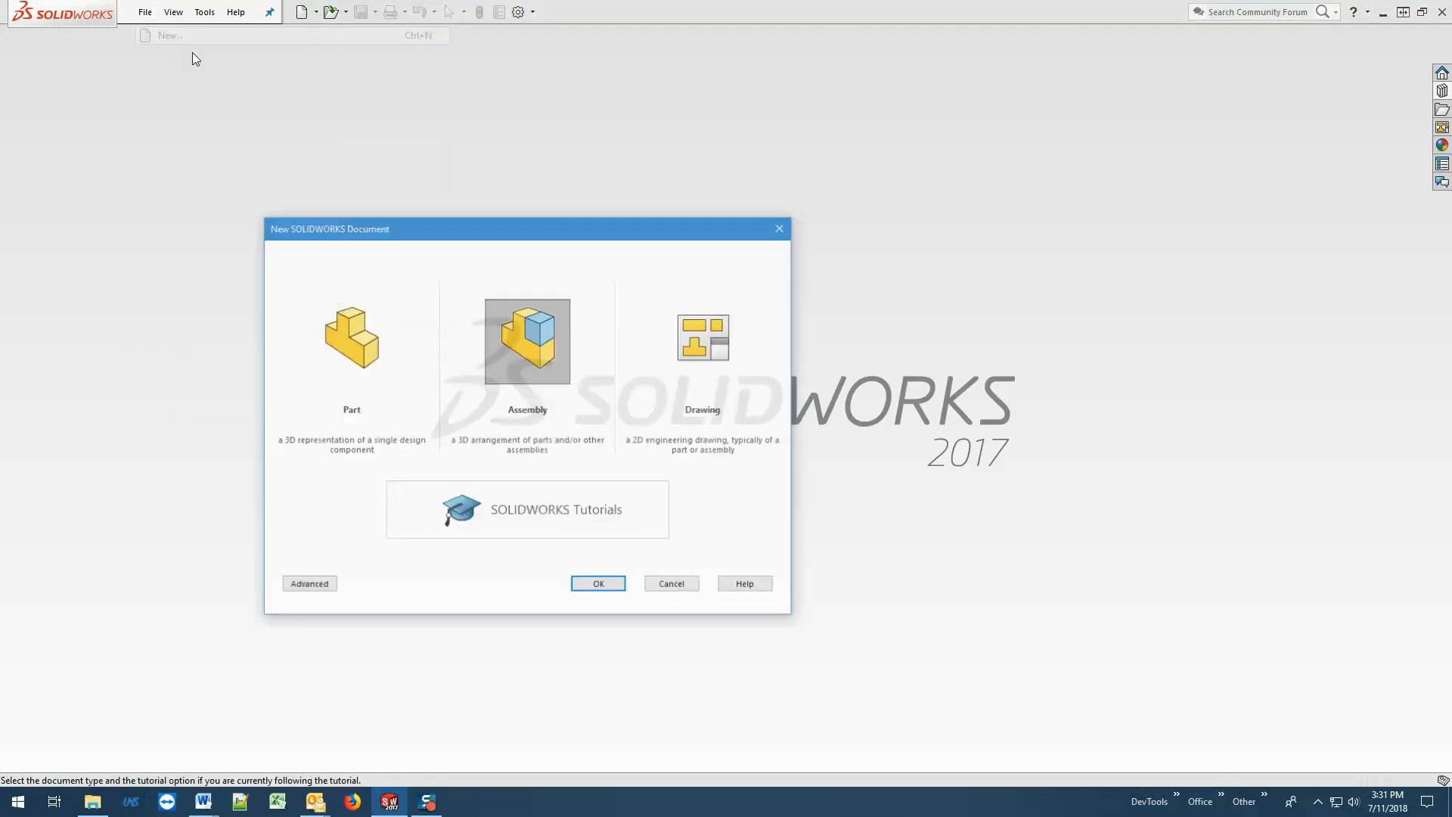
{"action": "left_click", "coordinate": [589, 585]}
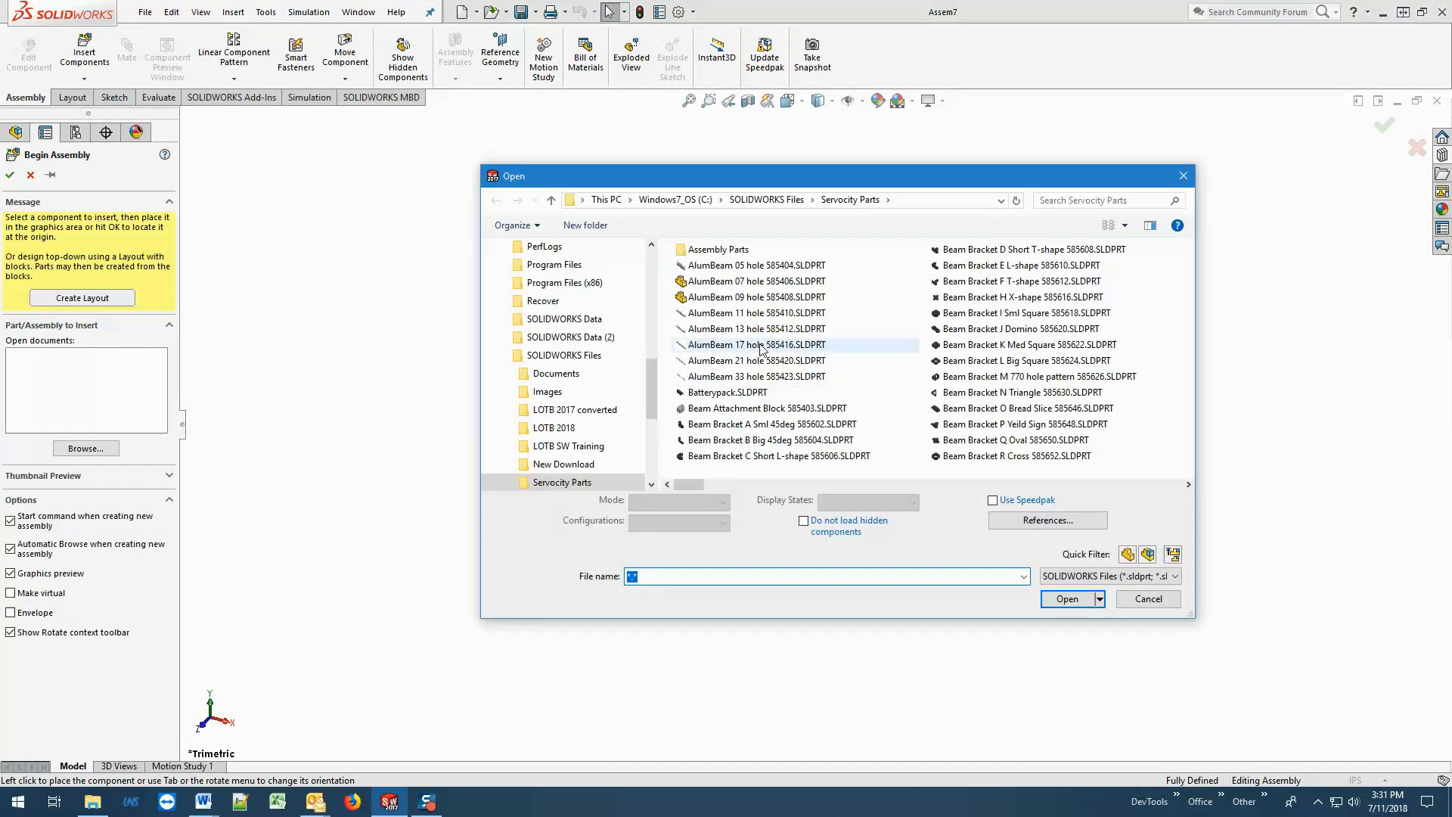
Insert the AlumBeam 09 hole 585408 part as the first component of the new assembly.
{"action": "left_click", "coordinate": [756, 298]}
{"action": "left_click", "coordinate": [1055, 593]}
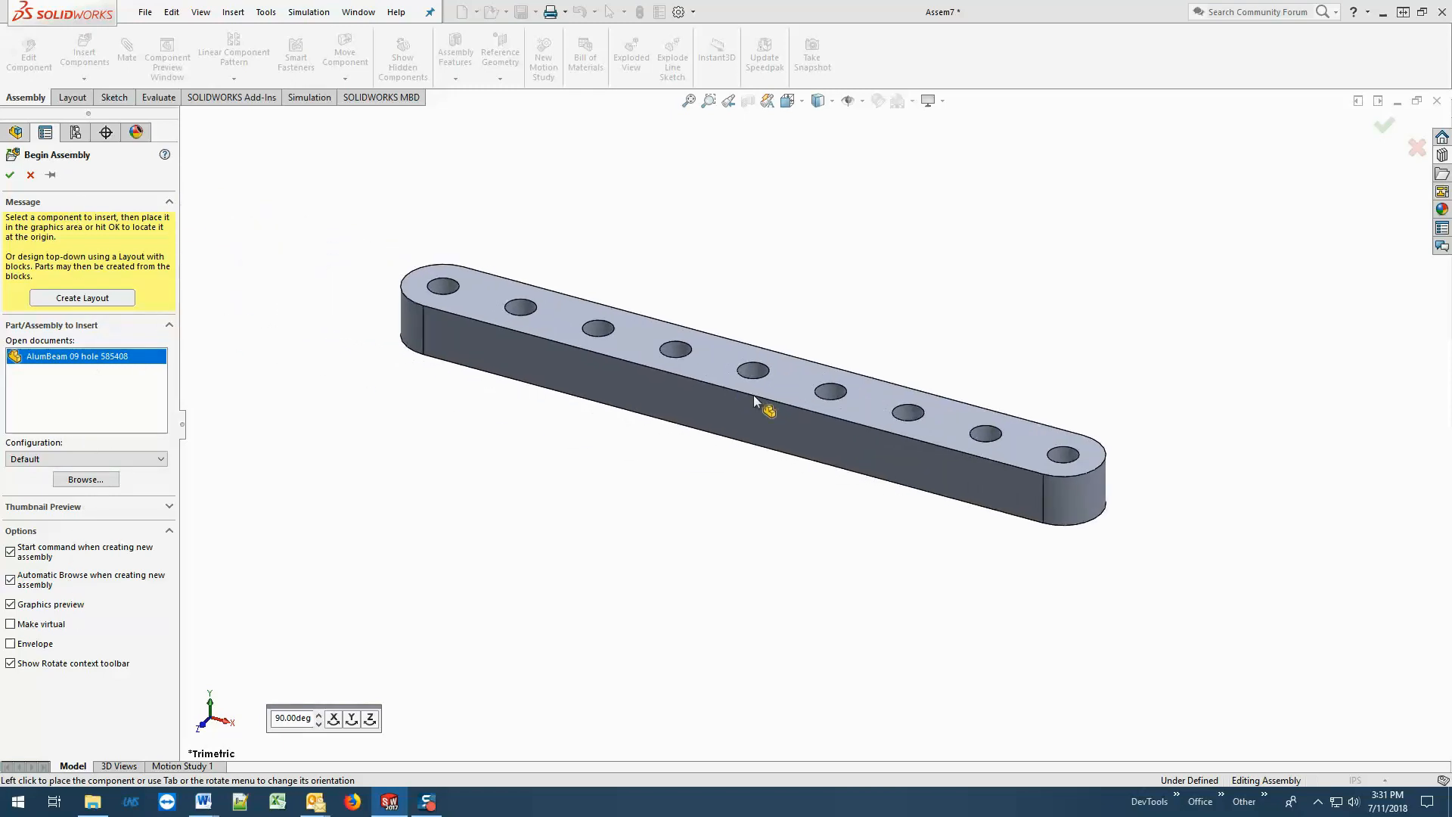
{"action": "left_click", "coordinate": [755, 395]}
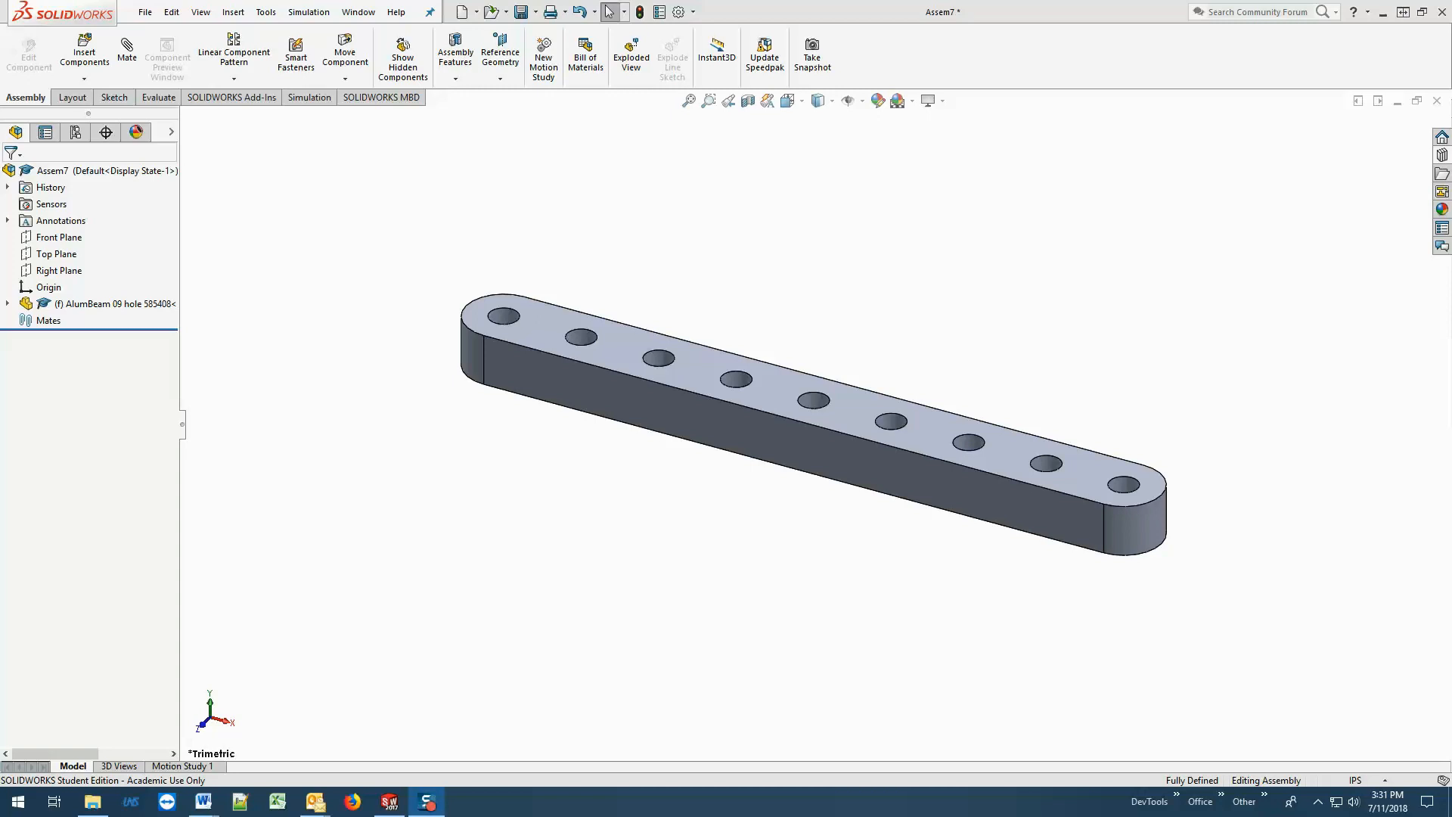
Insert the AlumBeam 07 hole 585406 part behind the nine-hole beam, keeping the Insert Component command active for more parts.
{"action": "left_click", "coordinate": [95, 61]}
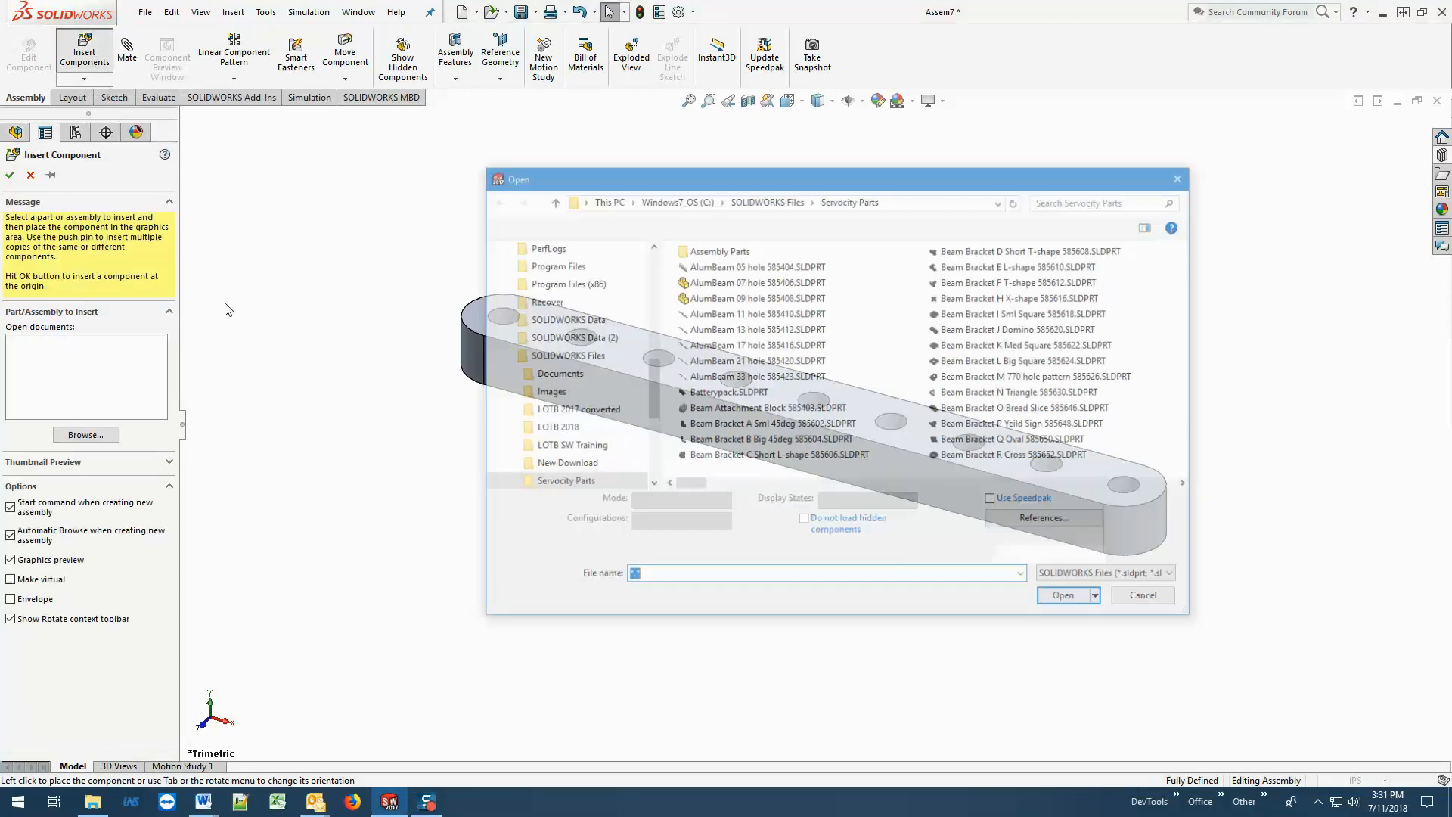
{"action": "left_click", "coordinate": [754, 284]}
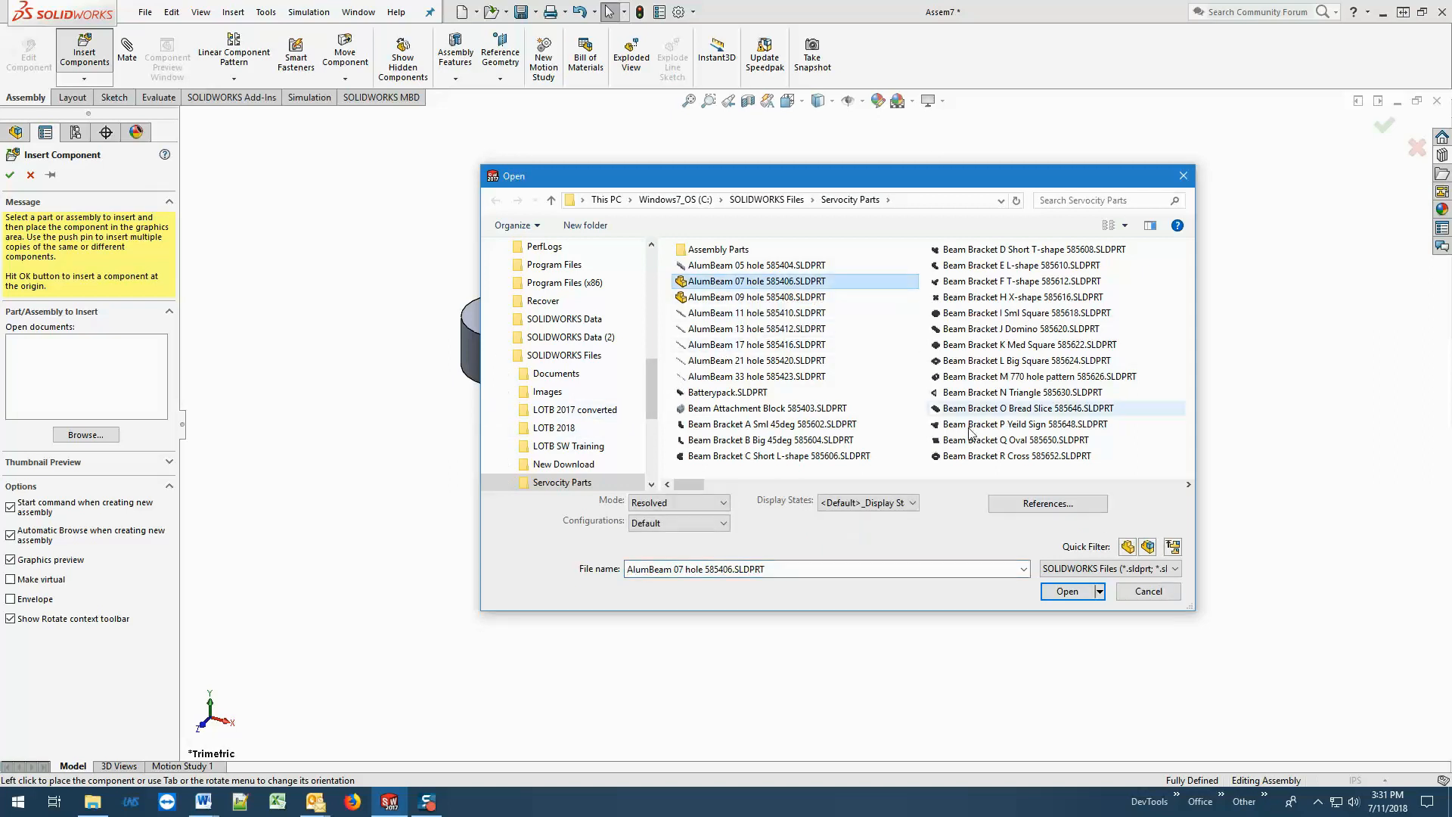
{"action": "left_click", "coordinate": [1066, 592]}
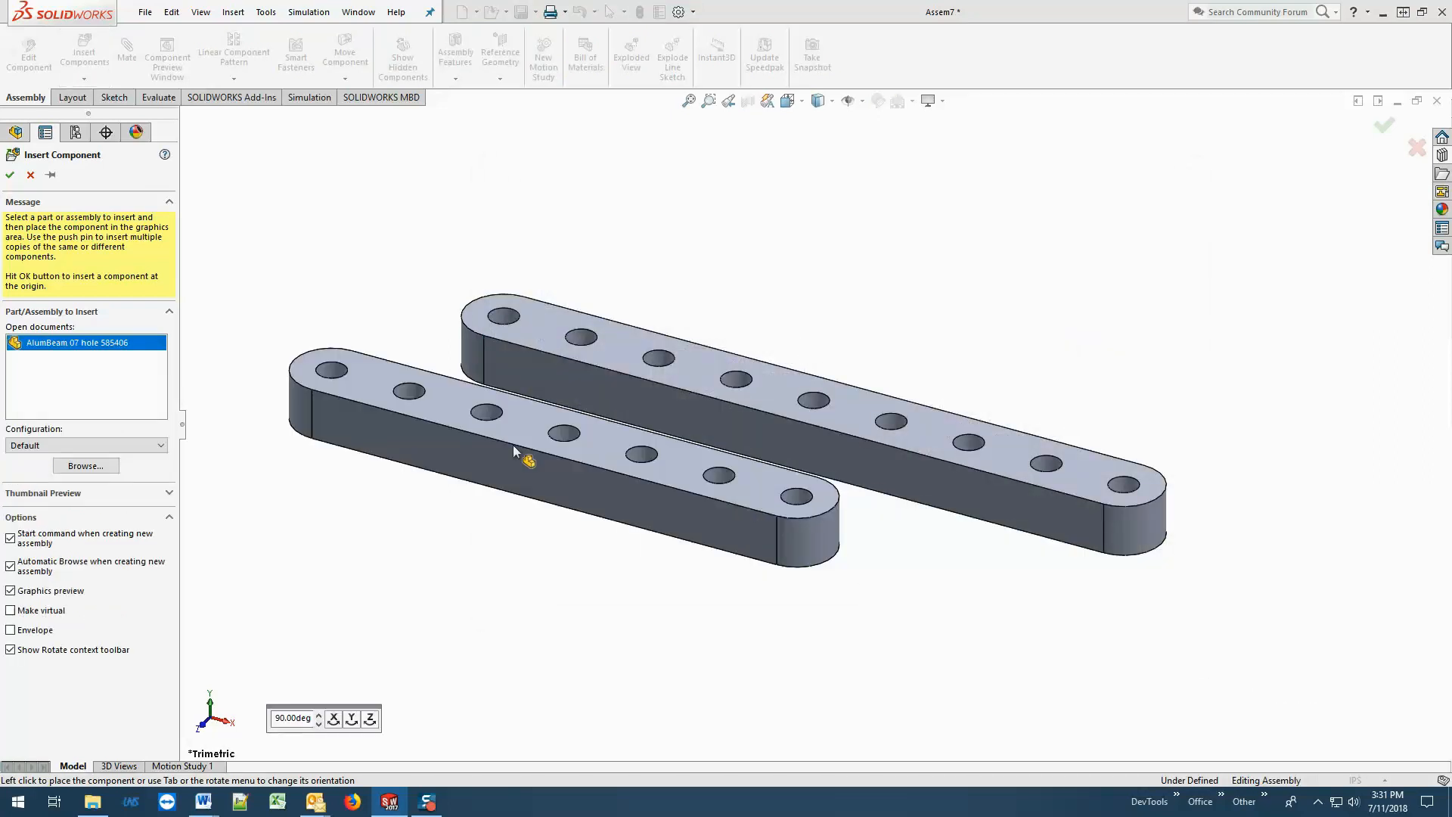
{"action": "left_click", "coordinate": [50, 177]}
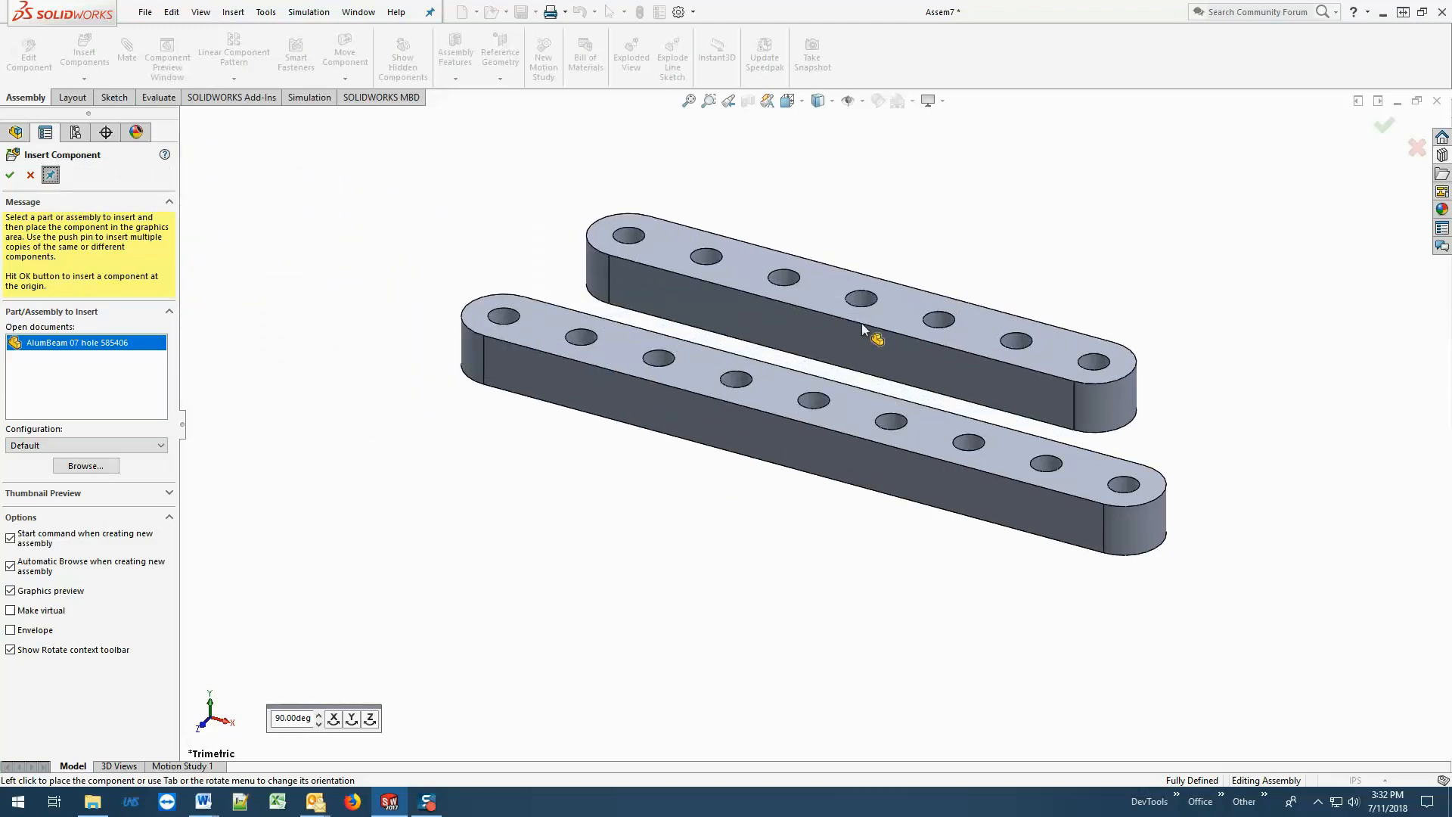
{"action": "left_click", "coordinate": [861, 324]}
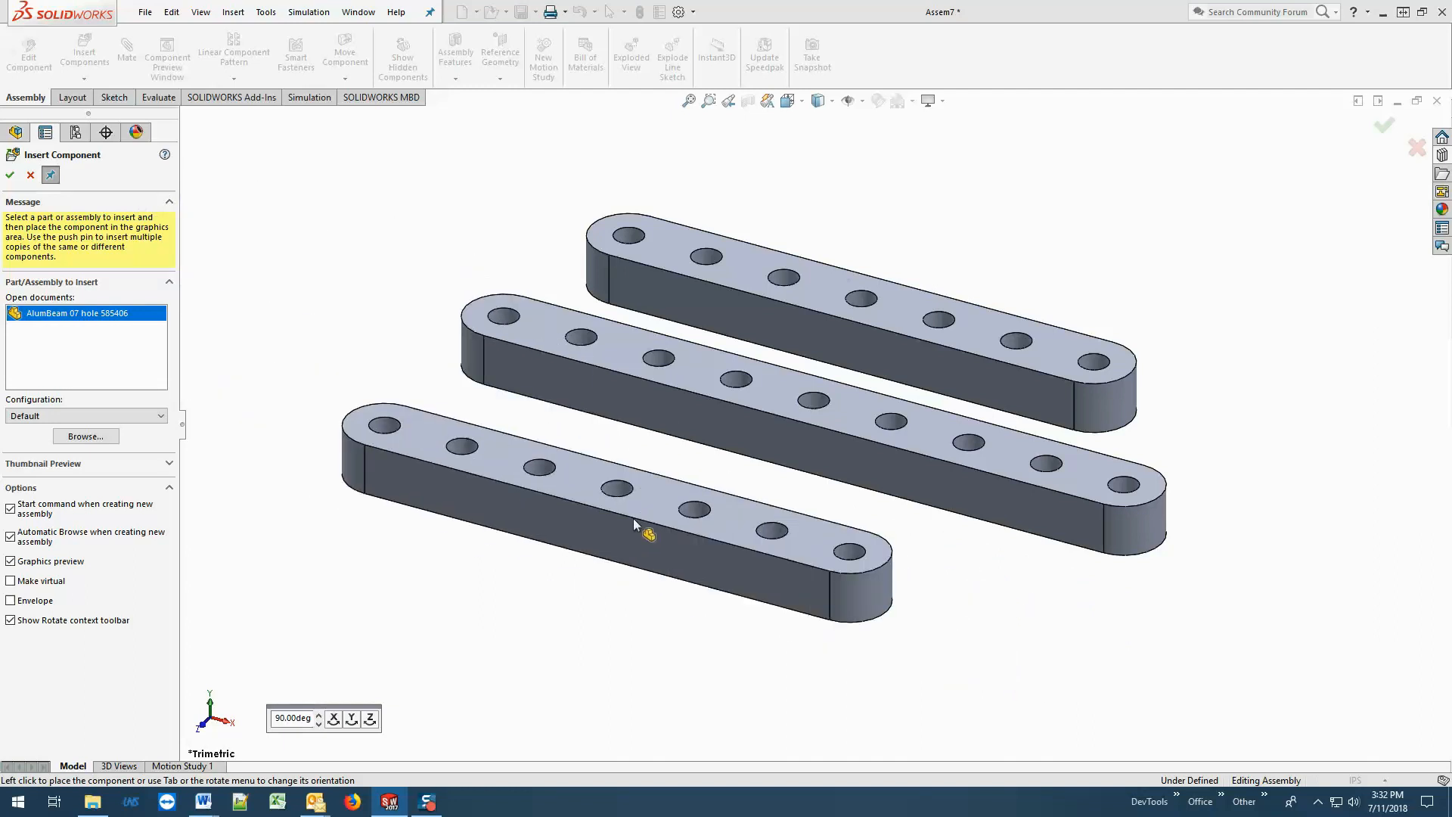
Insert the Beam Attachment Block 585403 part in front of the nine-hole beam and end component insertion.
{"action": "left_click", "coordinate": [87, 437]}
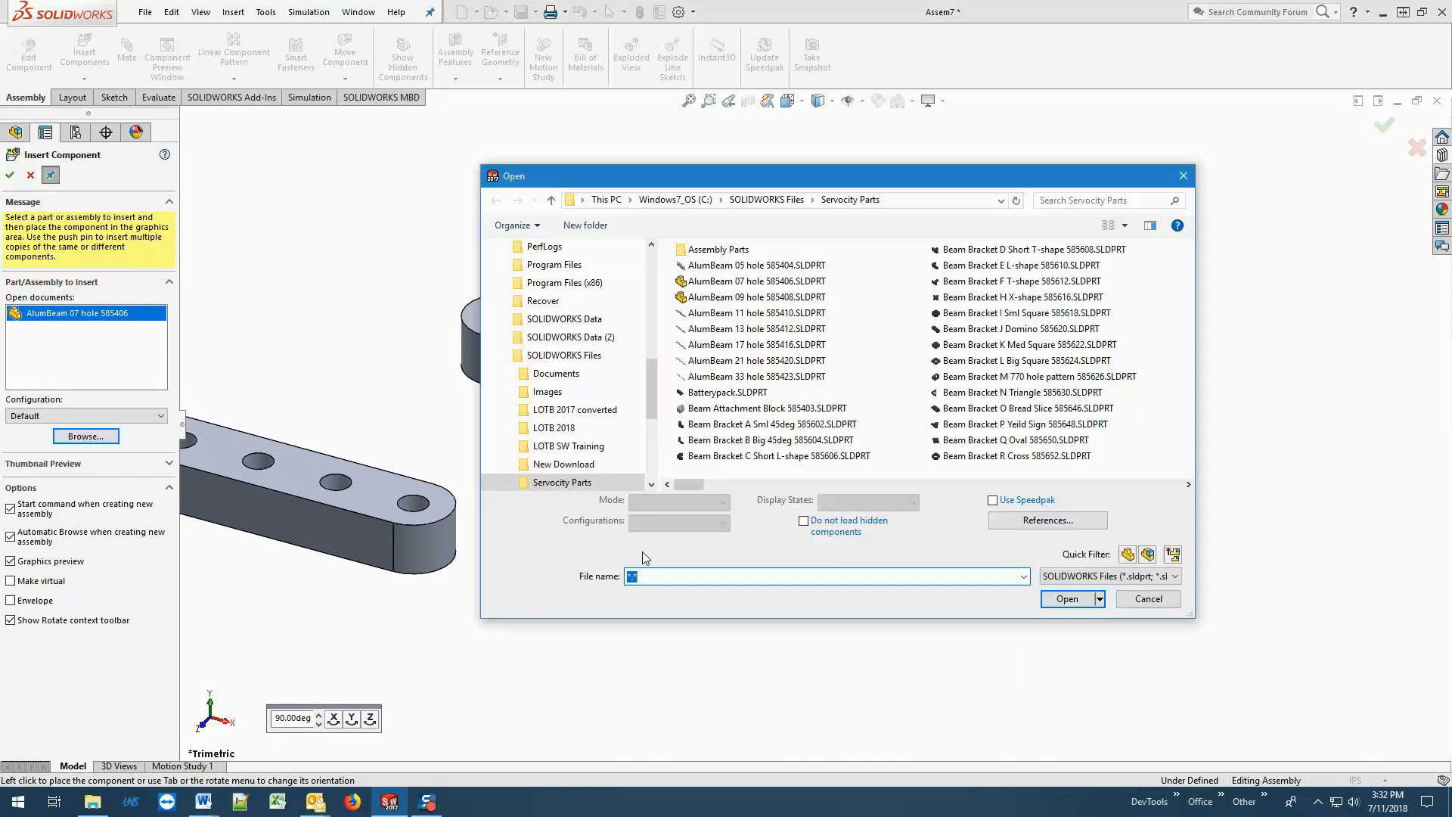
{"action": "left_click", "coordinate": [732, 409]}
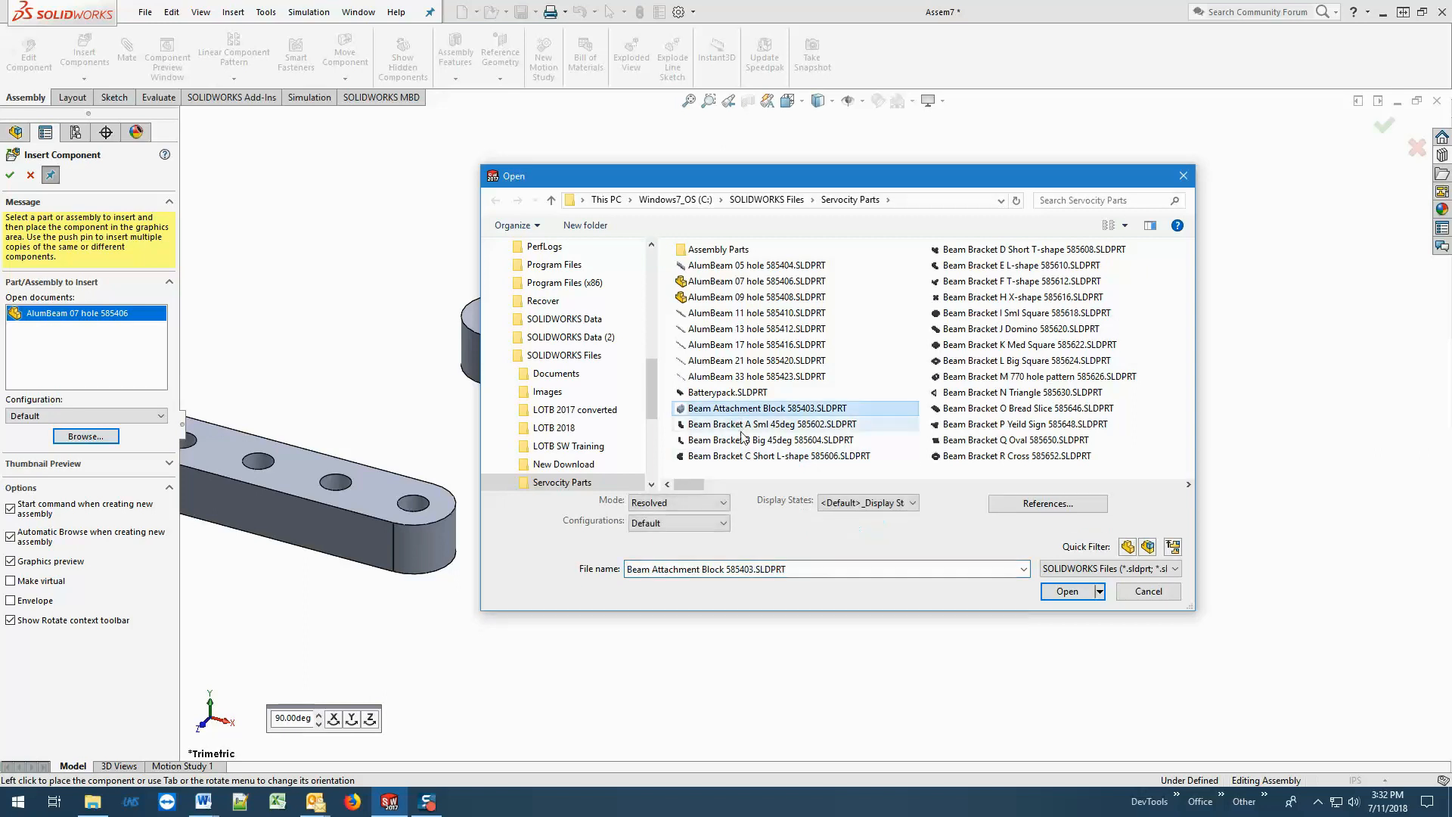
{"action": "left_click", "coordinate": [1067, 592]}
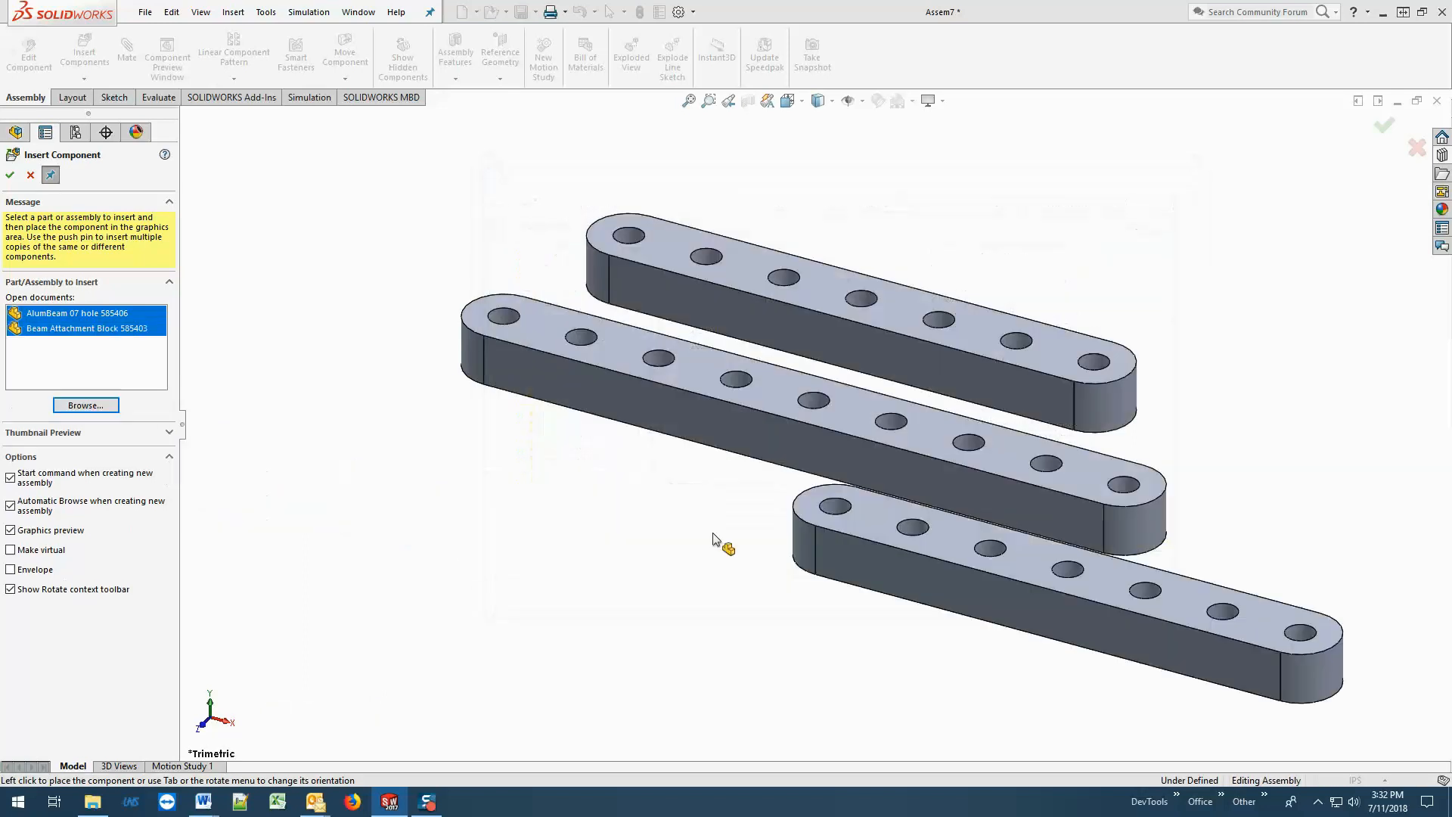
{"action": "left_click", "coordinate": [74, 328]}
{"action": "left_click", "coordinate": [650, 503]}
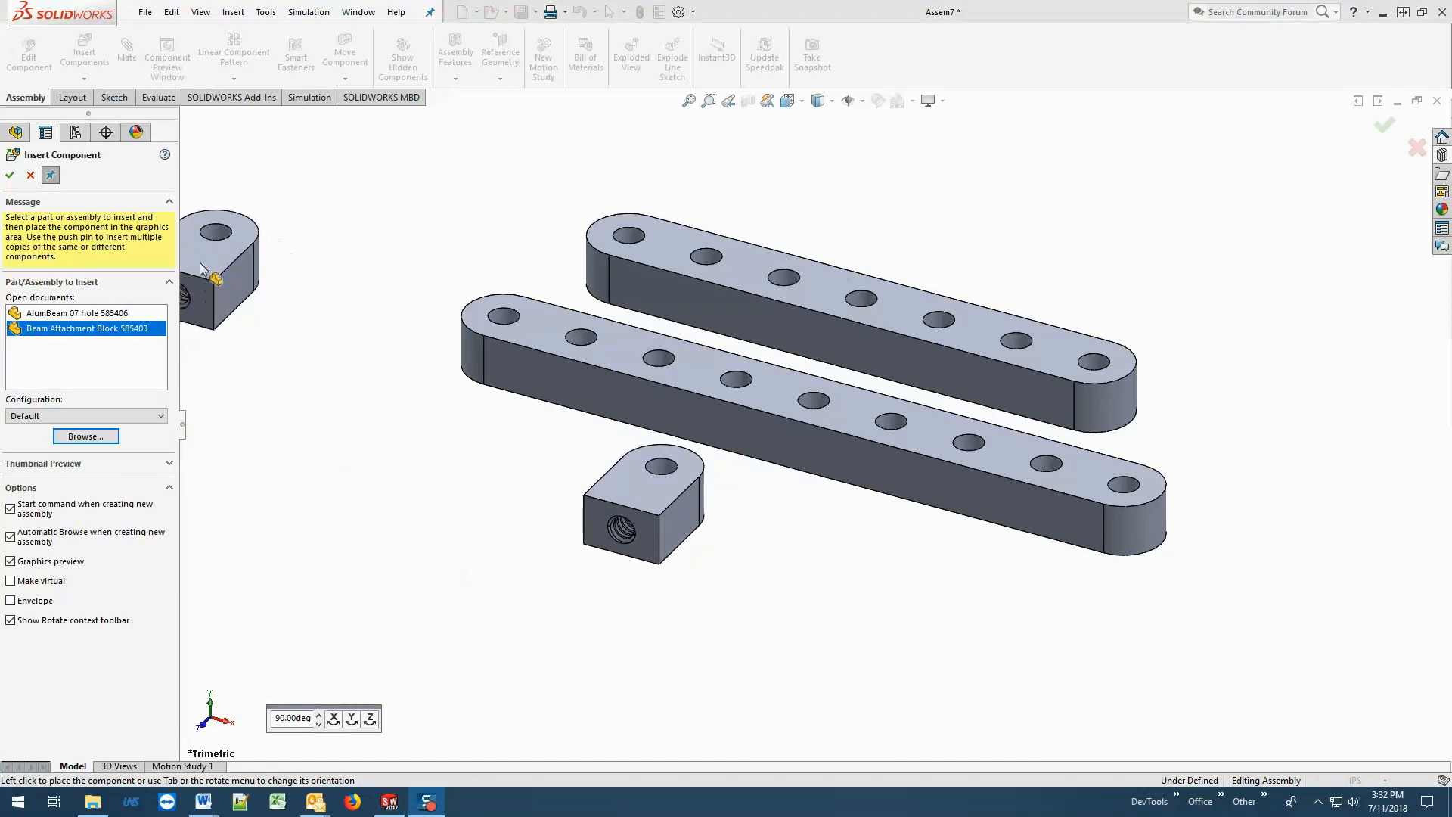
{"action": "left_click", "coordinate": [30, 177]}
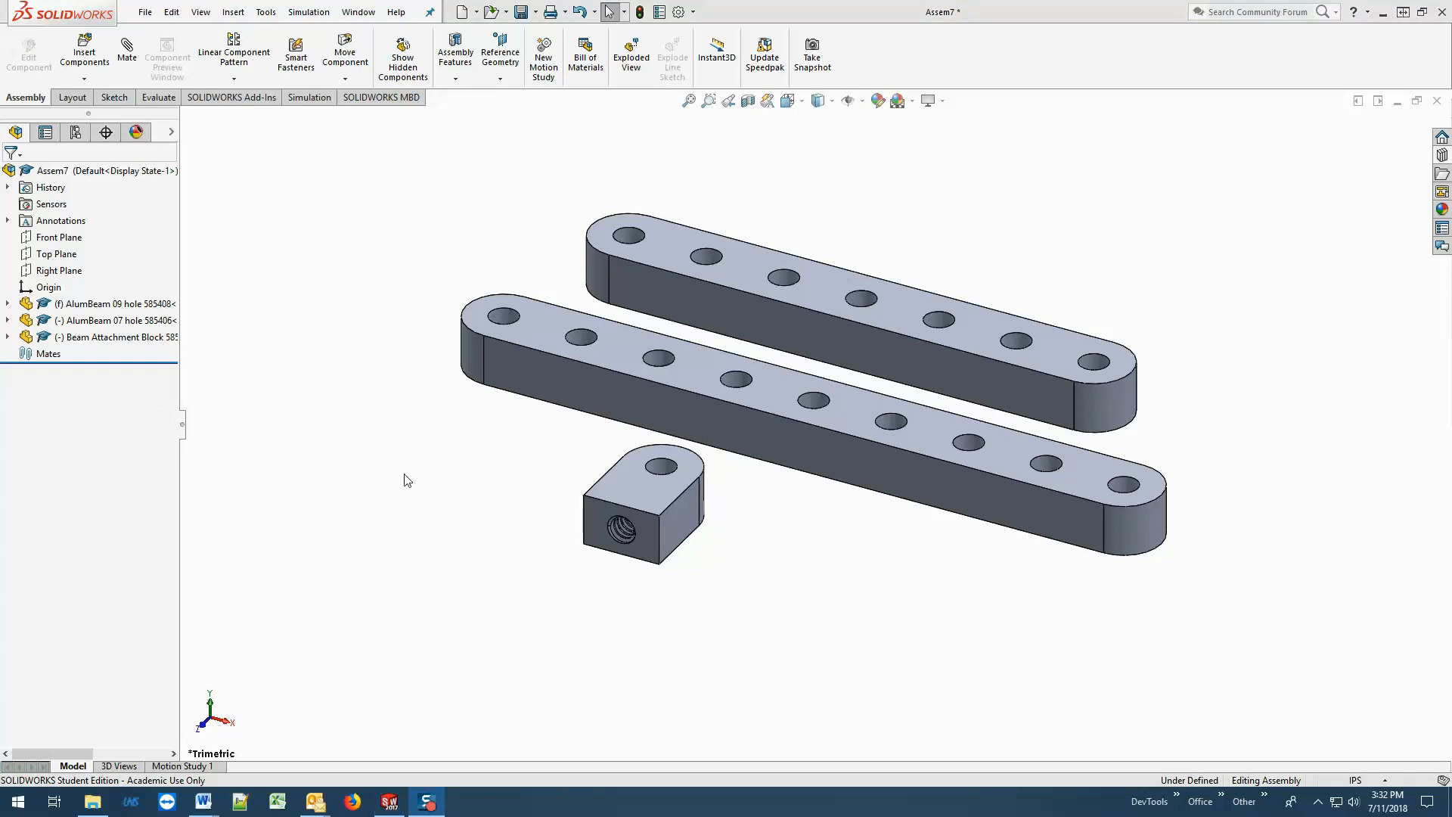
Insert the AlumBeam 13 hole 585412 part in front of the attachment block.
{"action": "left_click", "coordinate": [84, 55]}
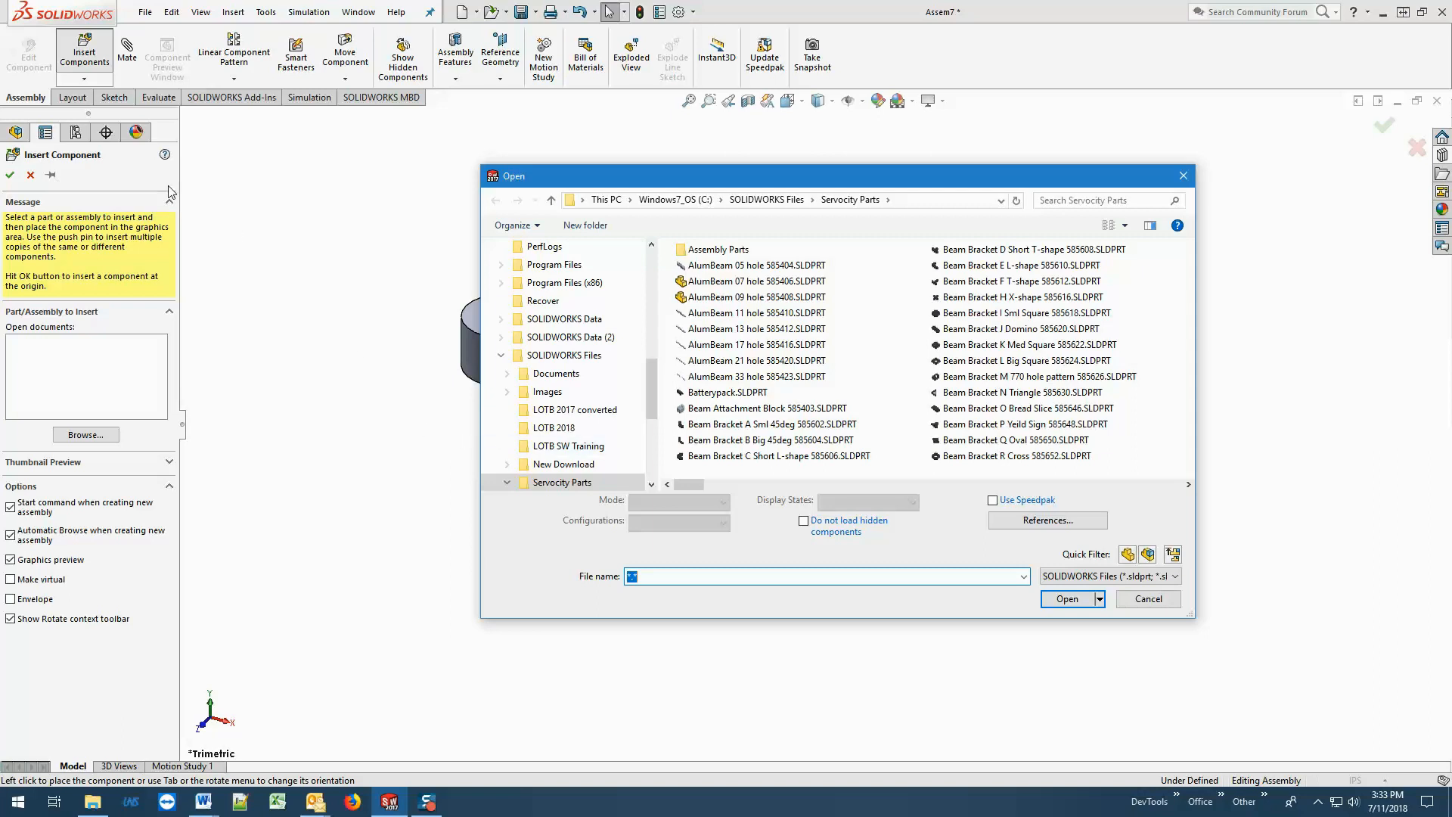
{"action": "left_click", "coordinate": [768, 332]}
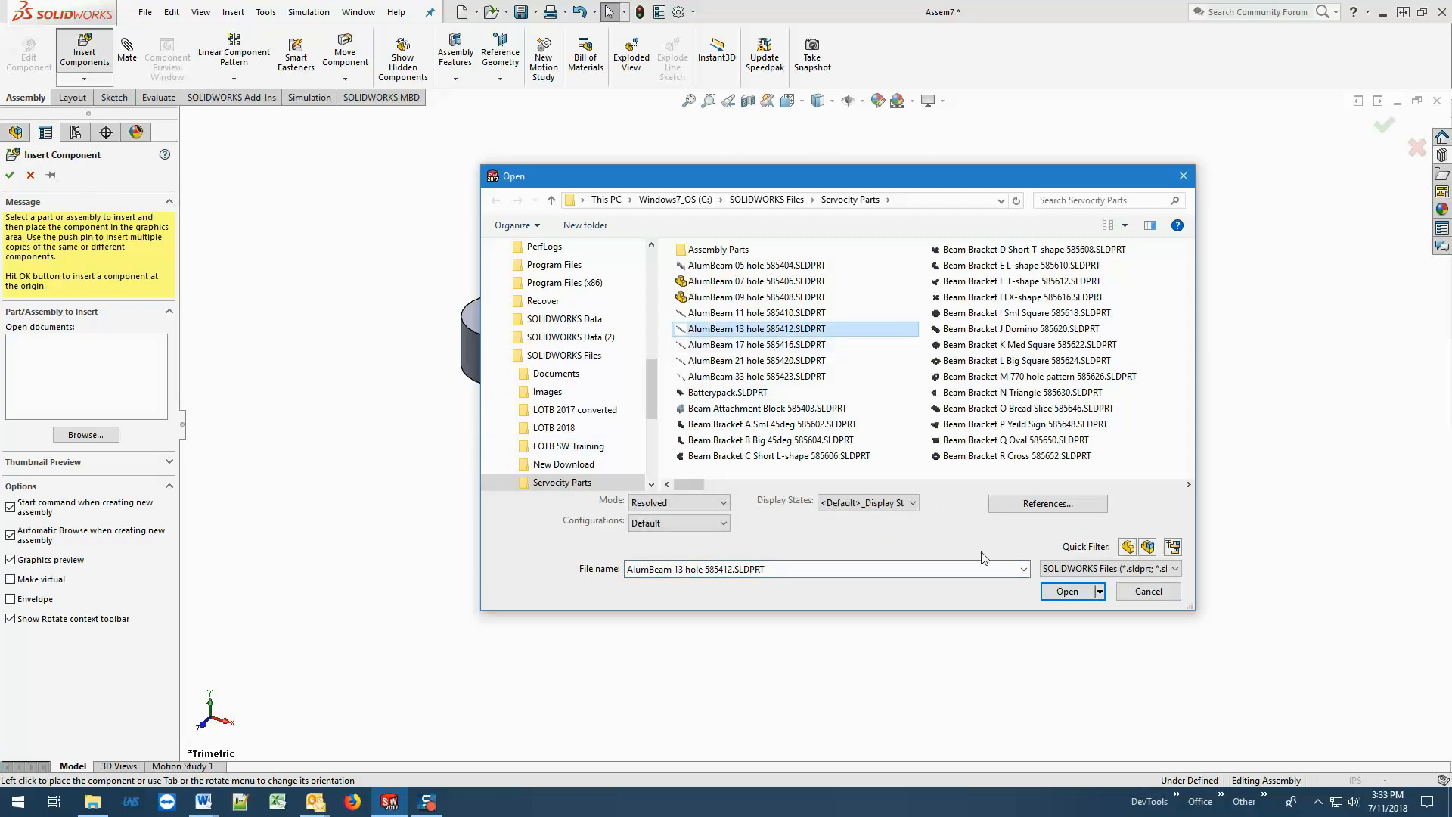
{"action": "left_click", "coordinate": [1068, 591]}
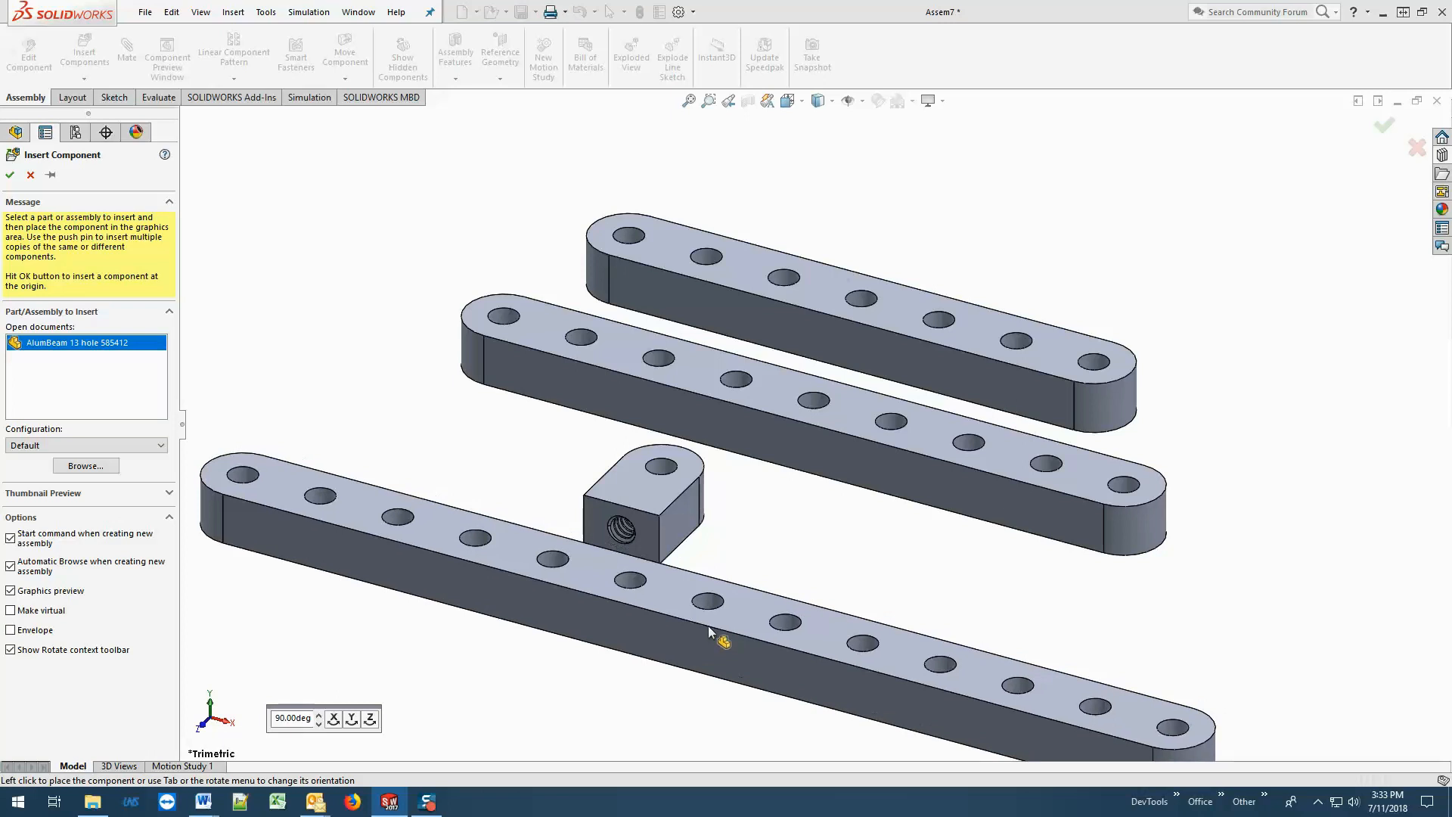
{"action": "left_click", "coordinate": [708, 625]}
Delete all four components from the assembly at once.
{"action": "scroll", "coordinate": [934, 547], "scroll_direction": "up", "scroll_amount": 5}
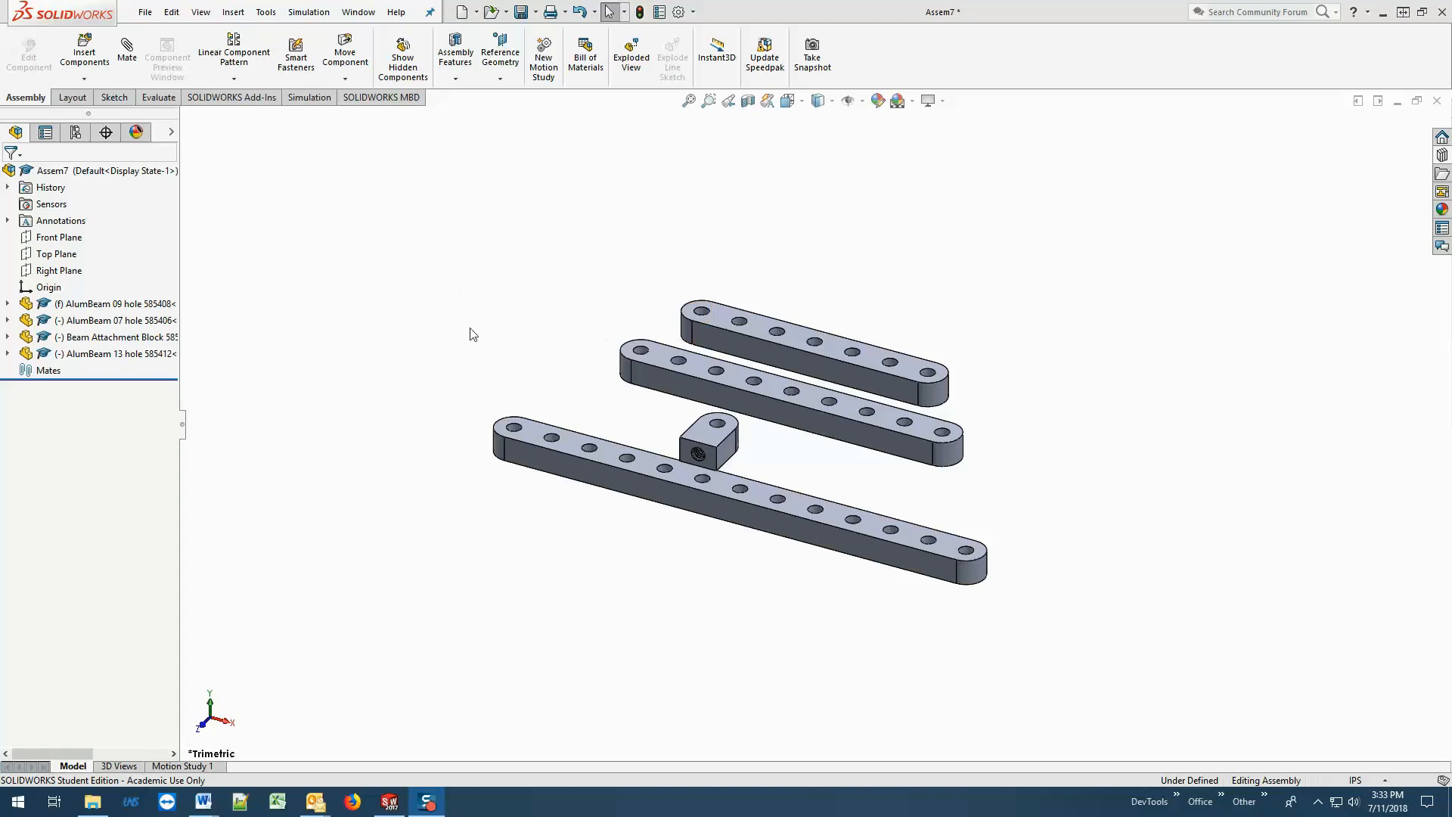
{"action": "left_click_drag", "start_coordinate": [425, 219], "coordinate": [1085, 674]}
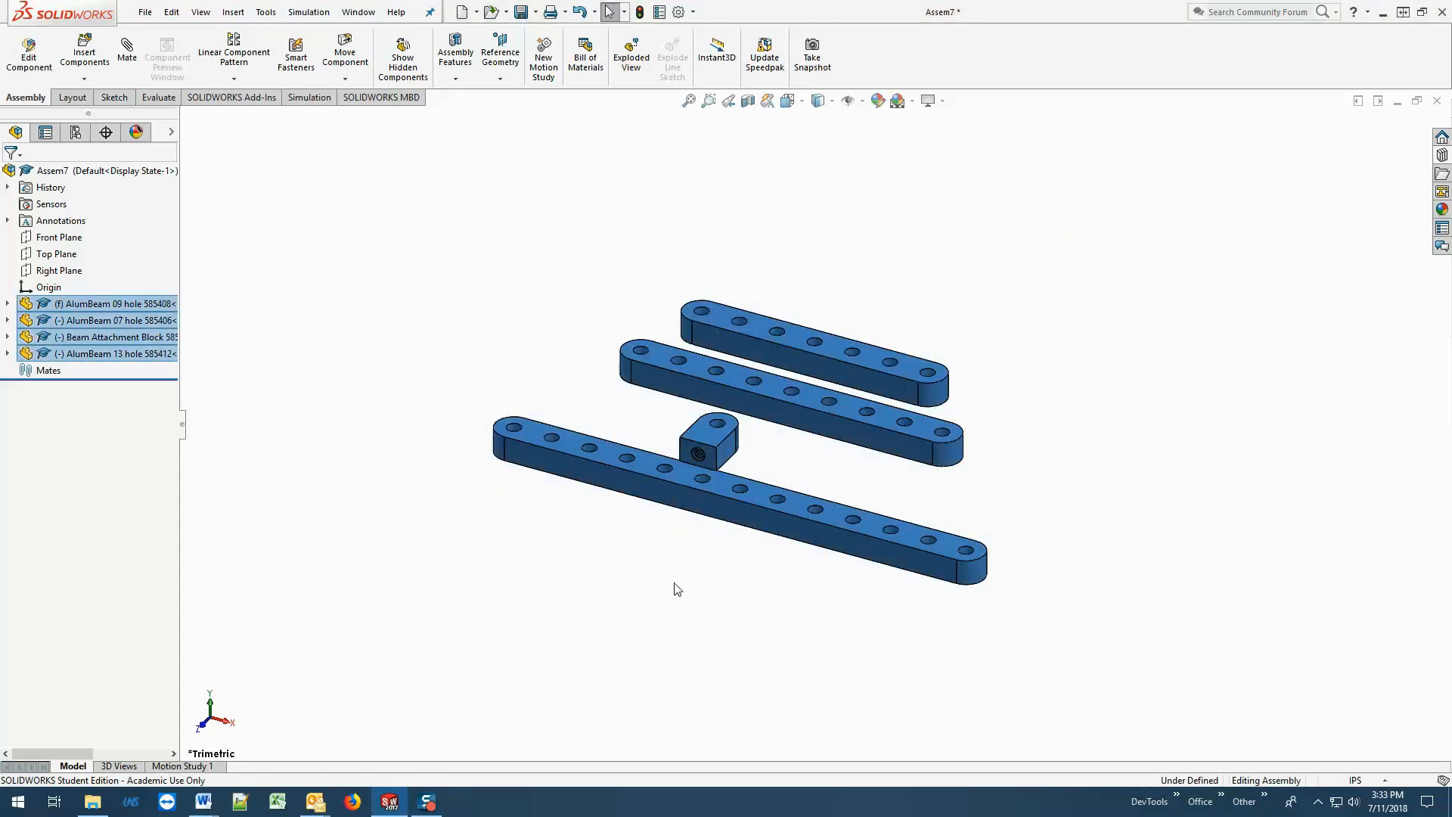
{"action": "key", "text": "Delete"}
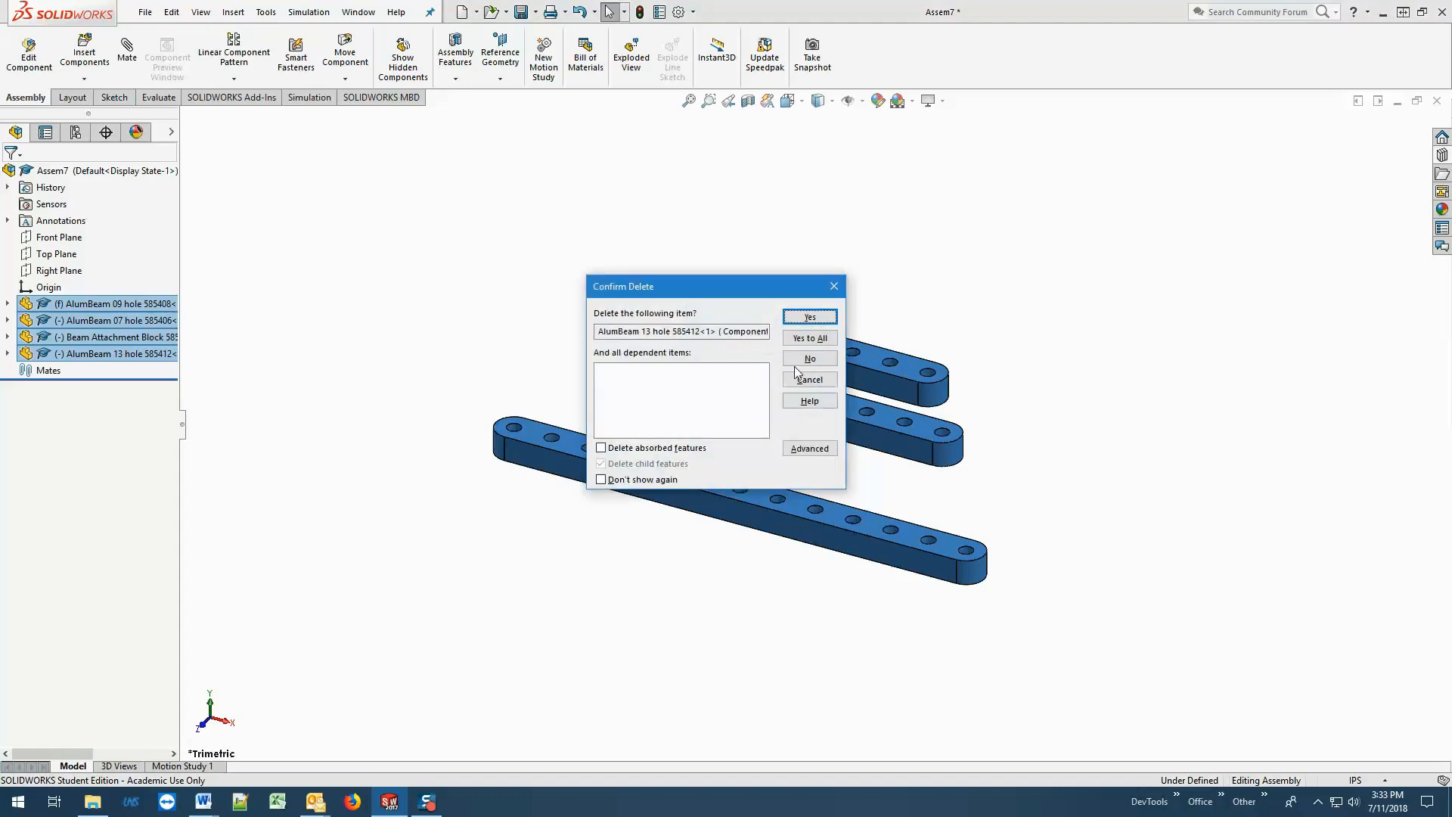
{"action": "left_click", "coordinate": [802, 337]}
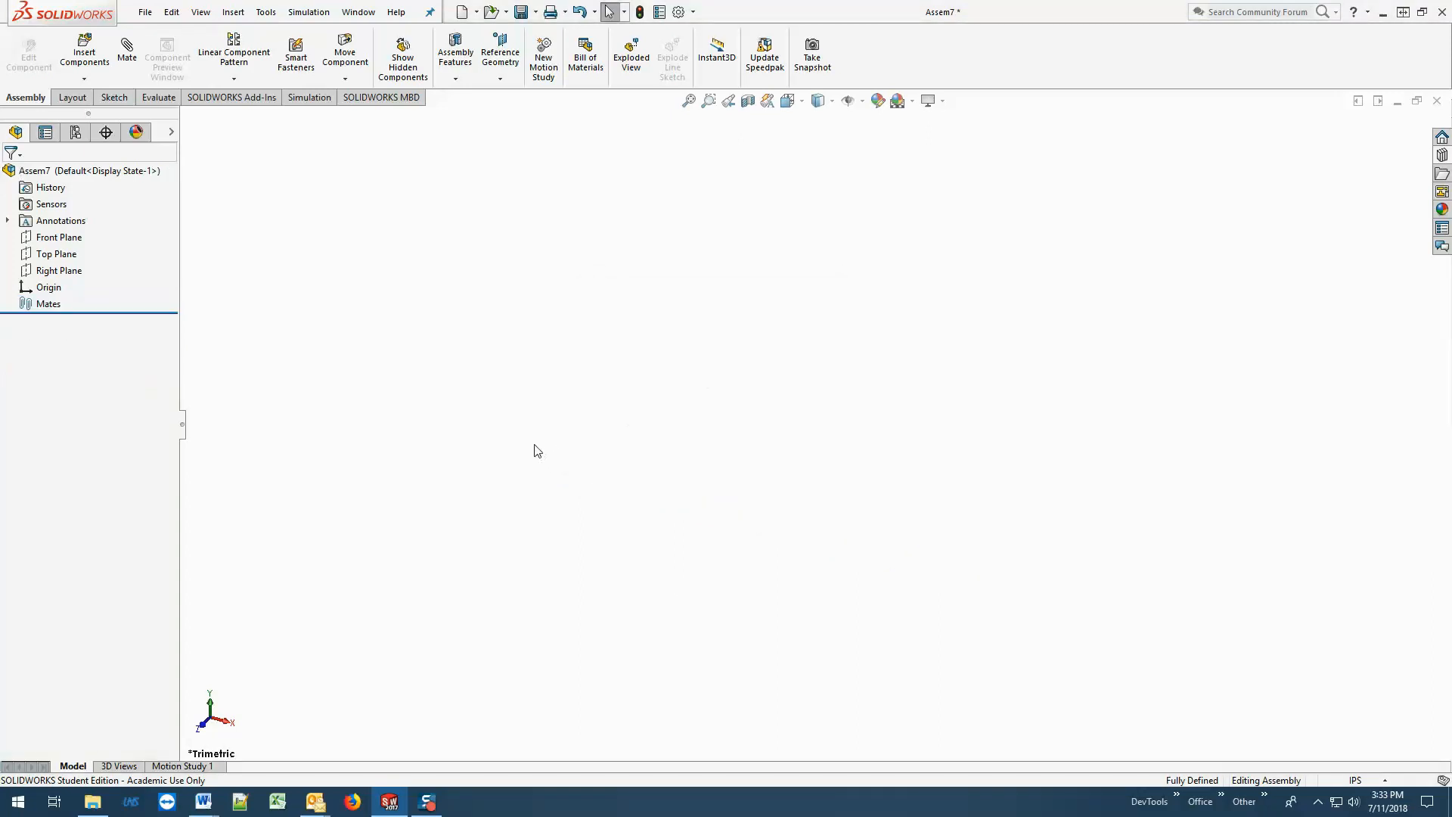
Load AlumBeam 07 hole 585406, AlumBeam 09 hole 585408, Beam Bracket F T-shape 585612, H X-shape 585616 and I Sml Square 585618 together for insertion.
{"action": "left_click", "coordinate": [84, 52]}
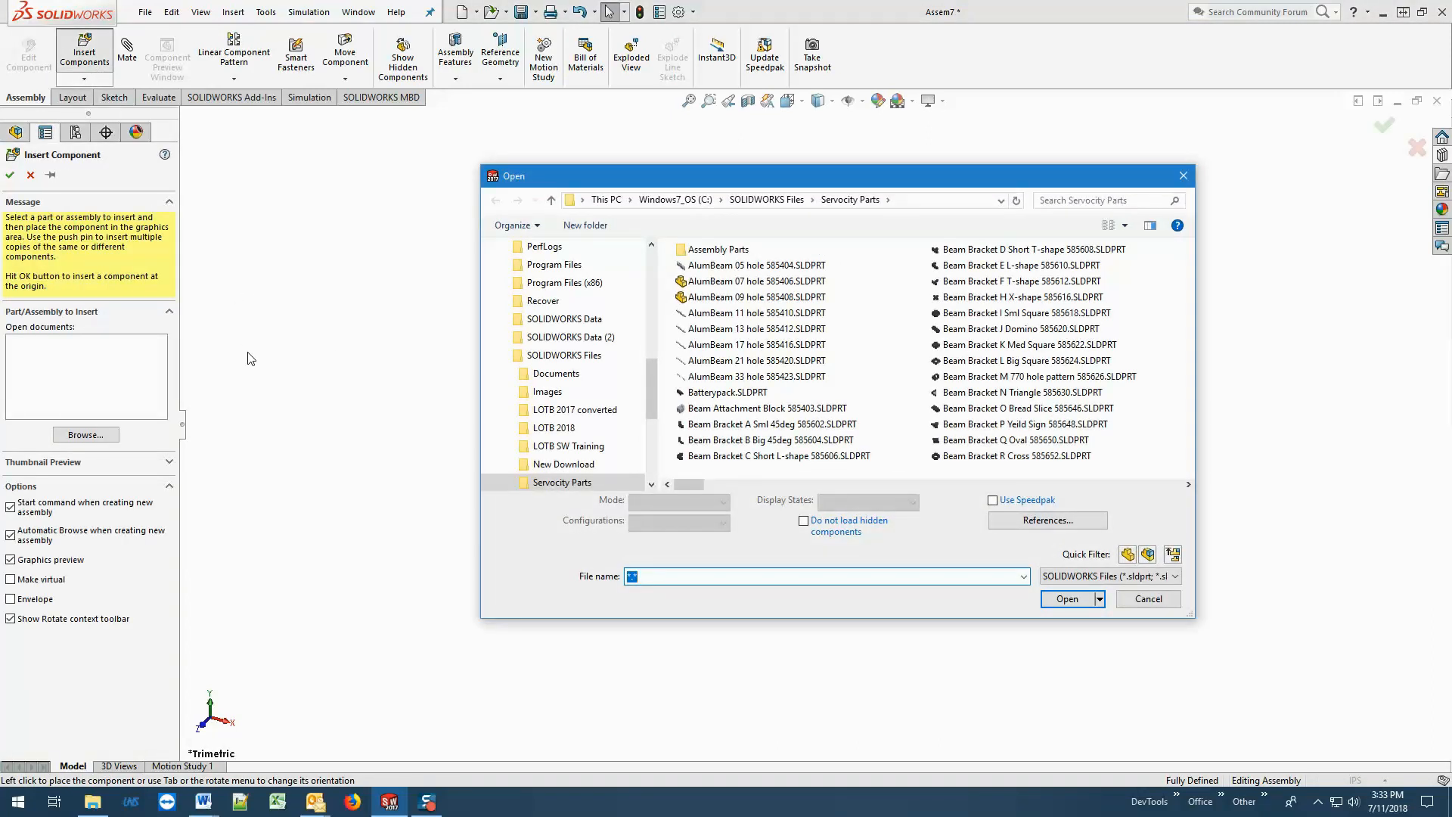
{"action": "left_click", "coordinate": [779, 283]}
{"action": "left_click", "coordinate": [779, 298], "text": "ctrl"}
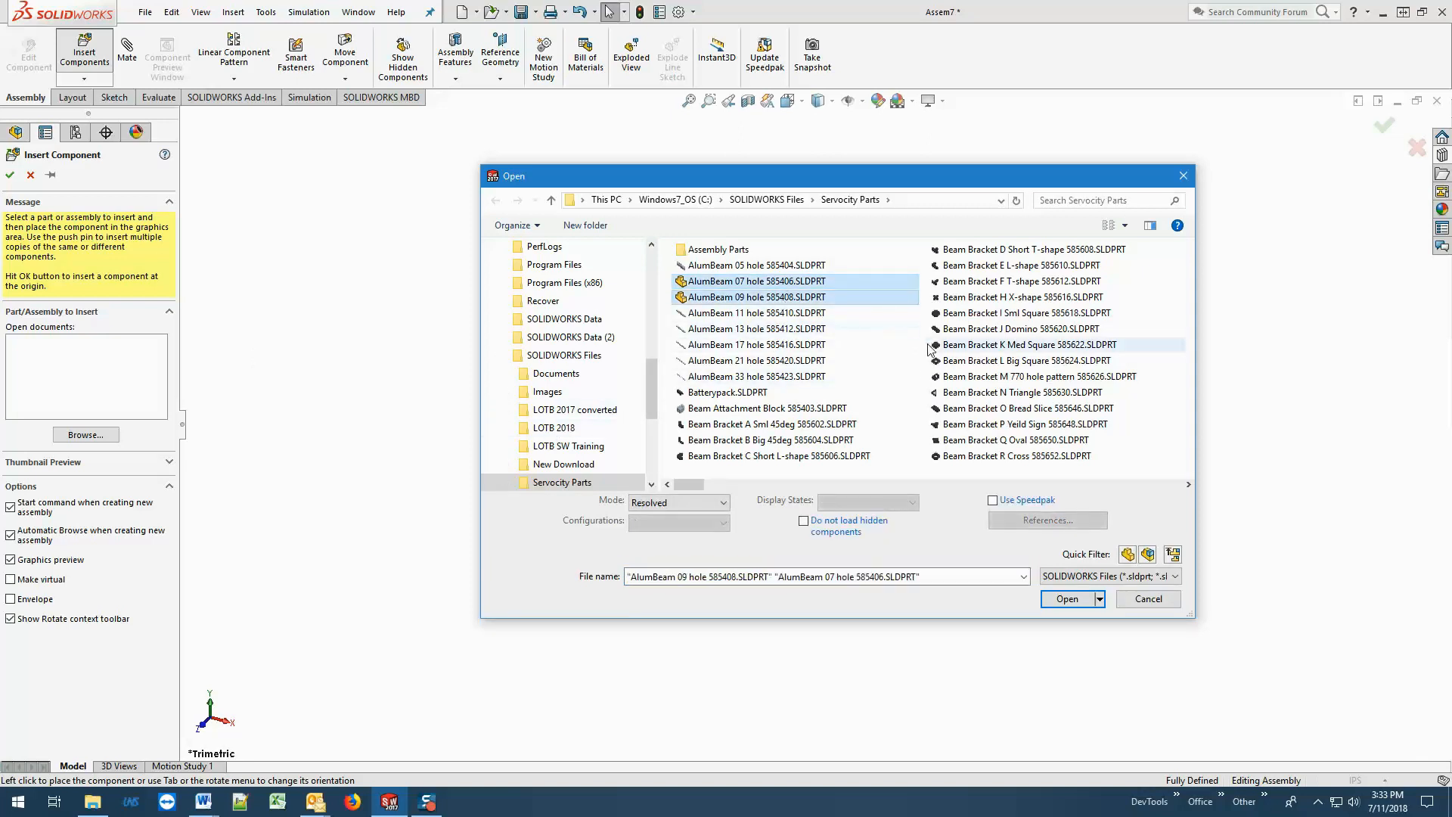
{"action": "left_click", "coordinate": [965, 284], "text": "ctrl"}
{"action": "left_click", "coordinate": [970, 297], "text": "ctrl"}
{"action": "left_click", "coordinate": [976, 313], "text": "ctrl"}
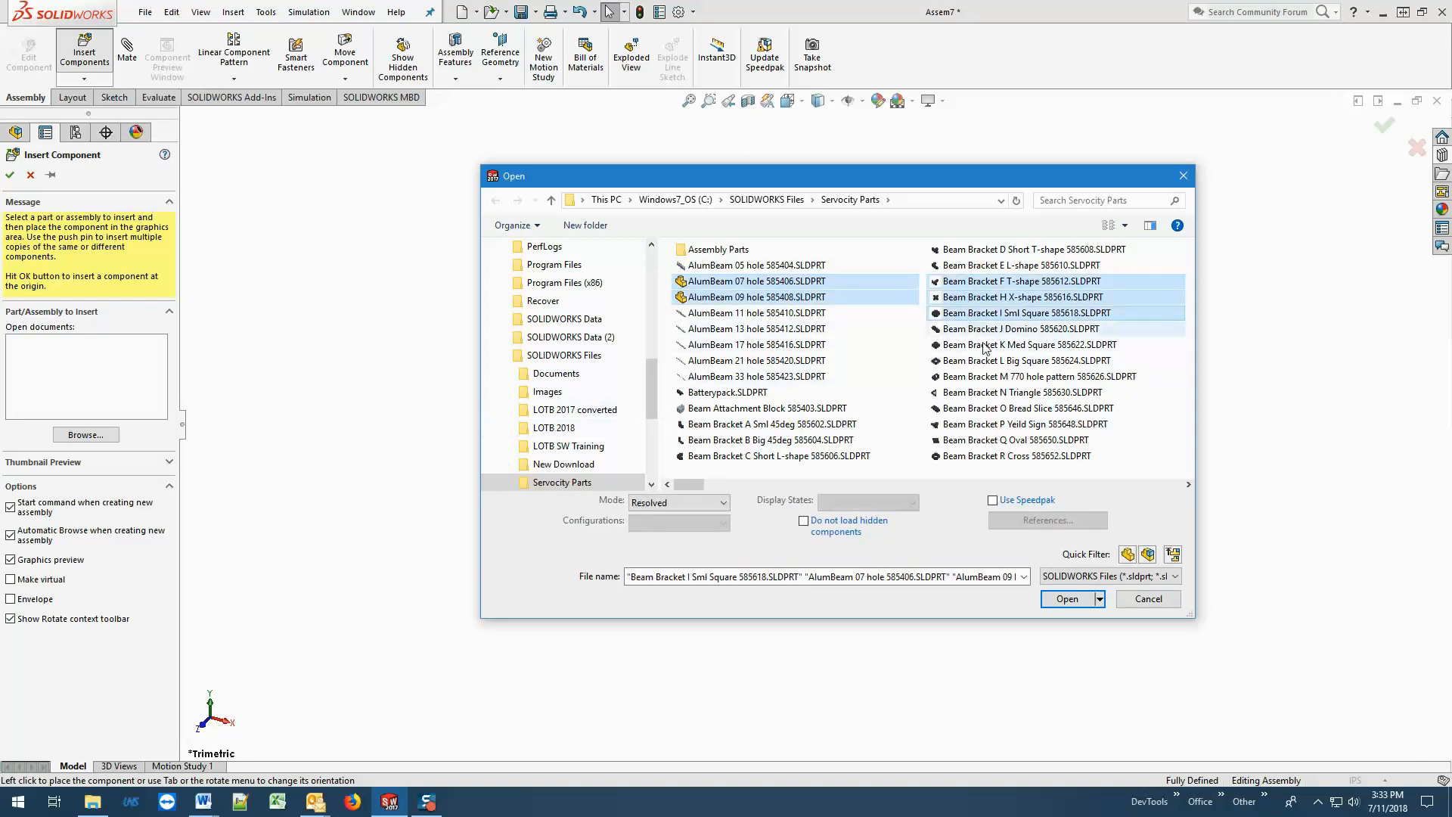
{"action": "left_click", "coordinate": [1067, 599]}
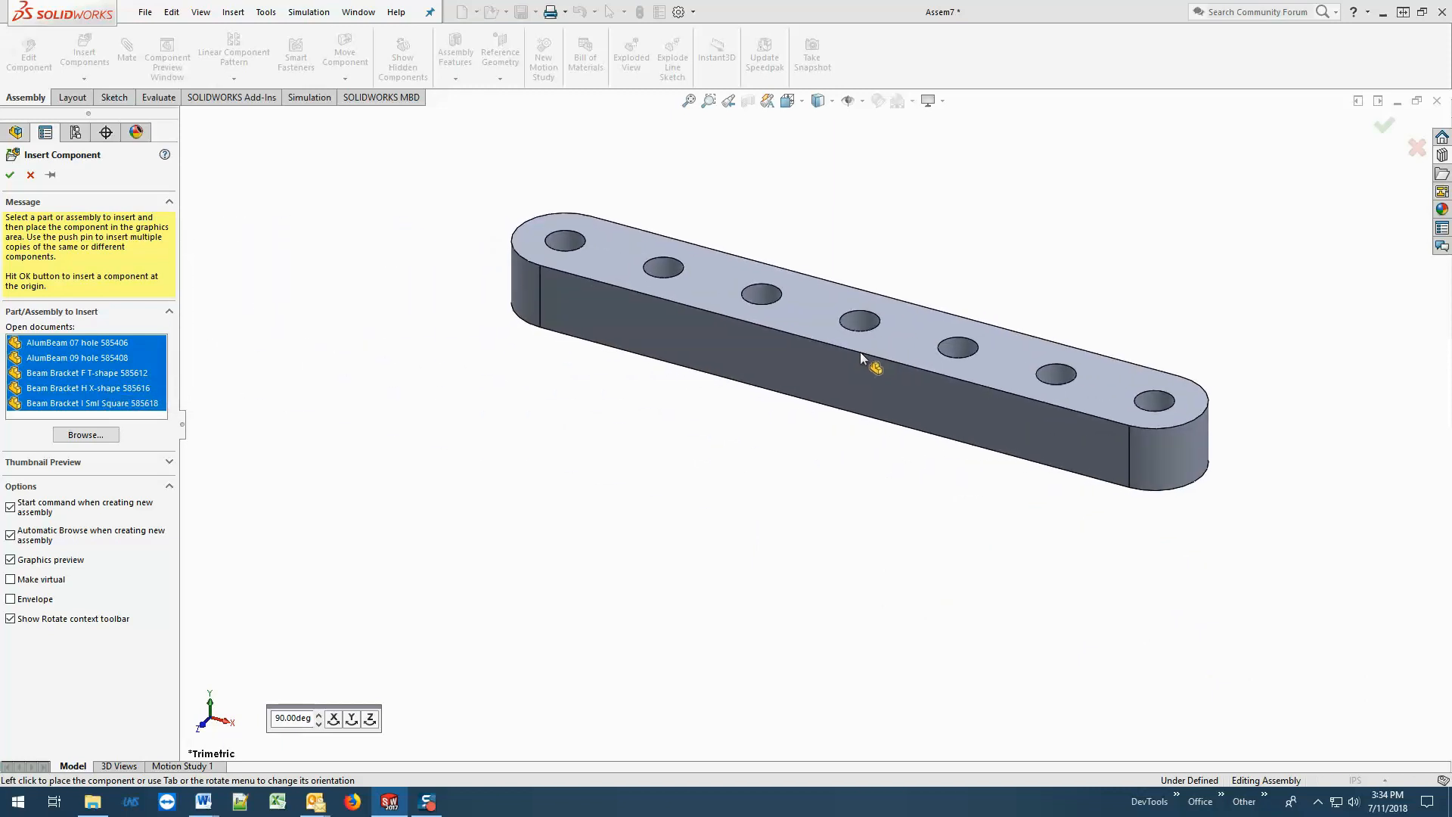
Place the seven-hole beam, the nine-hole beam in front of it, and the T-shape, X-shape and small square brackets in front of both.
{"action": "left_click", "coordinate": [860, 352]}
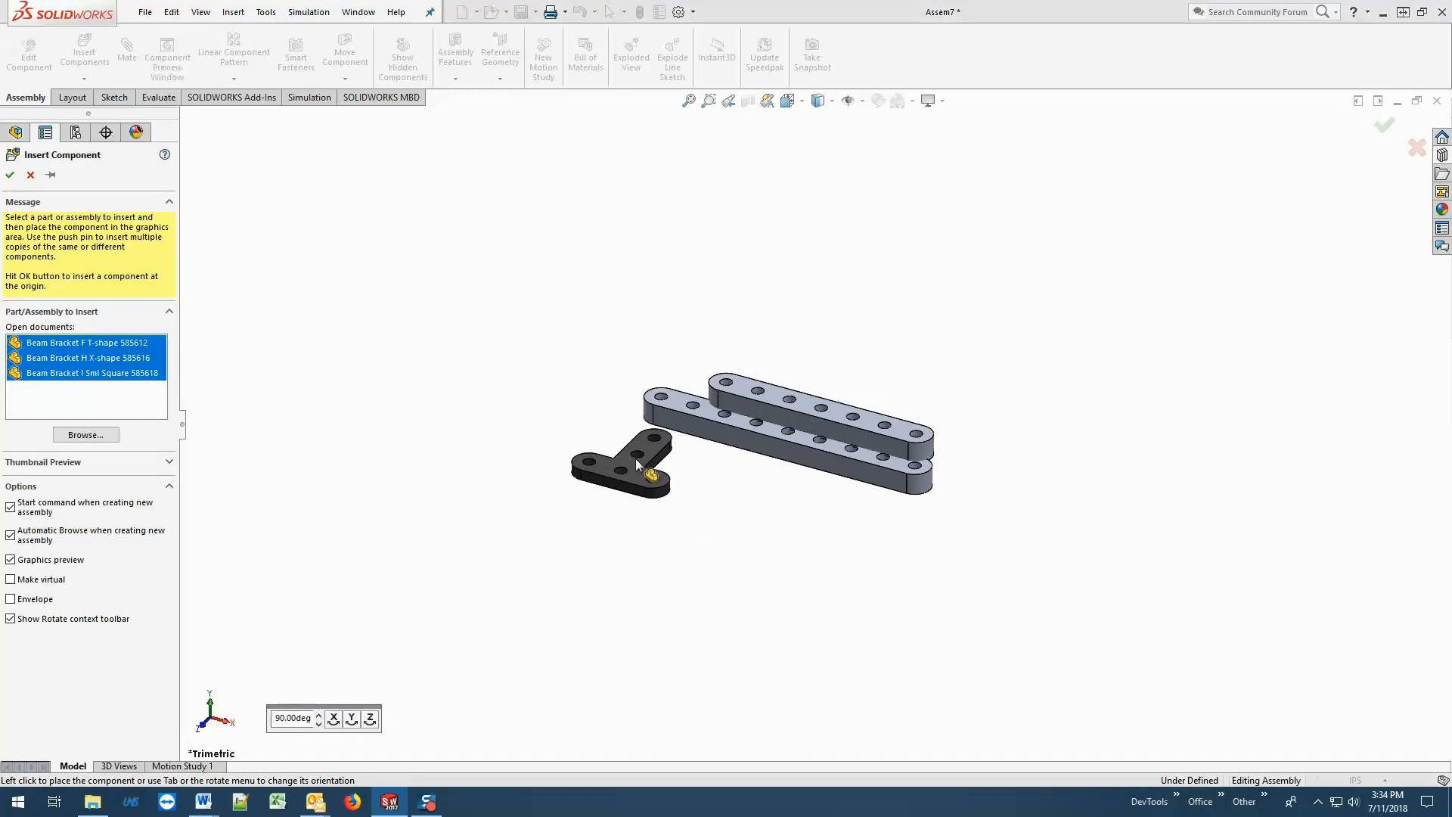
{"action": "left_click", "coordinate": [634, 458]}
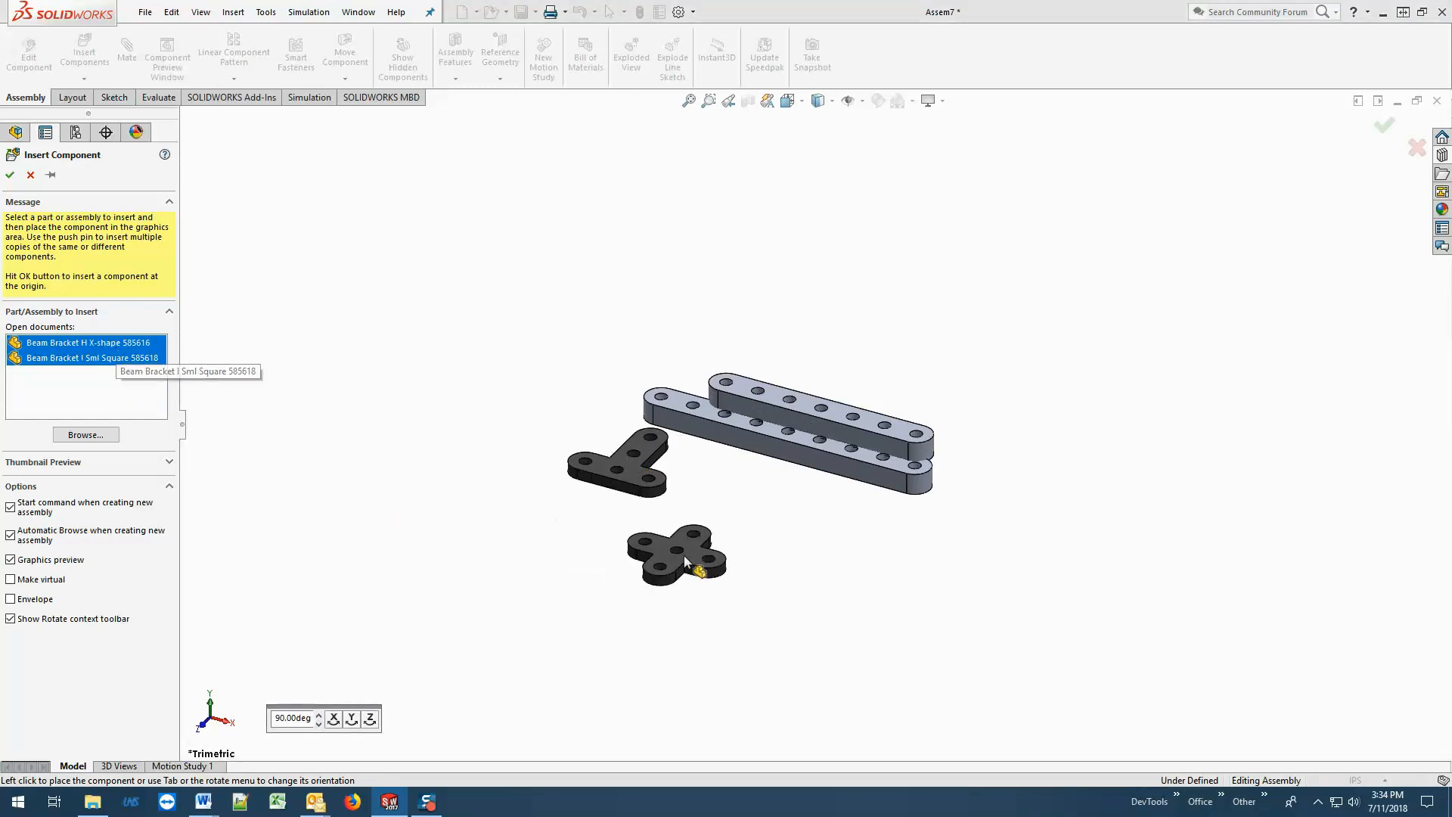
{"action": "left_click", "coordinate": [746, 495]}
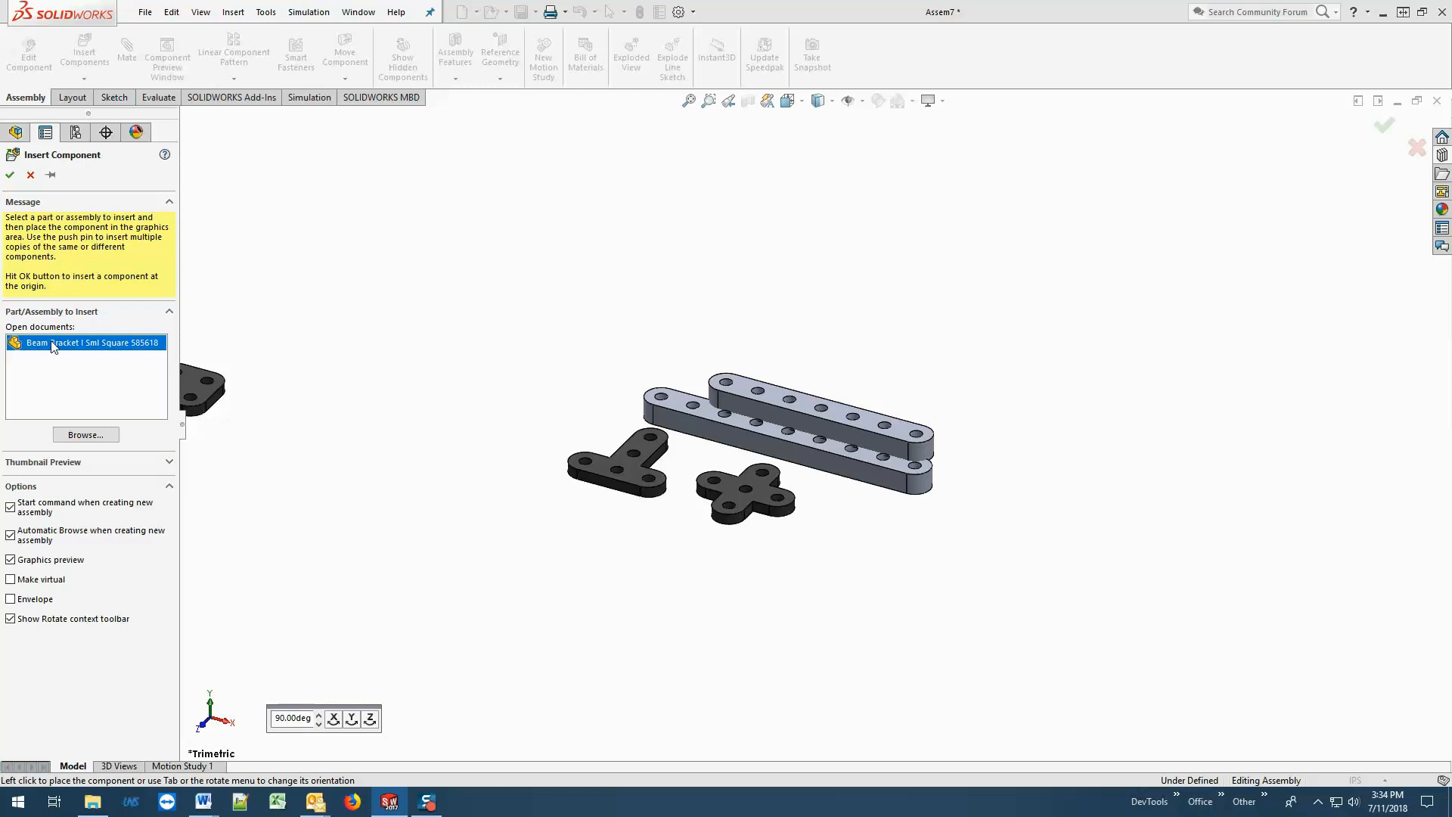
{"action": "left_click", "coordinate": [859, 540]}
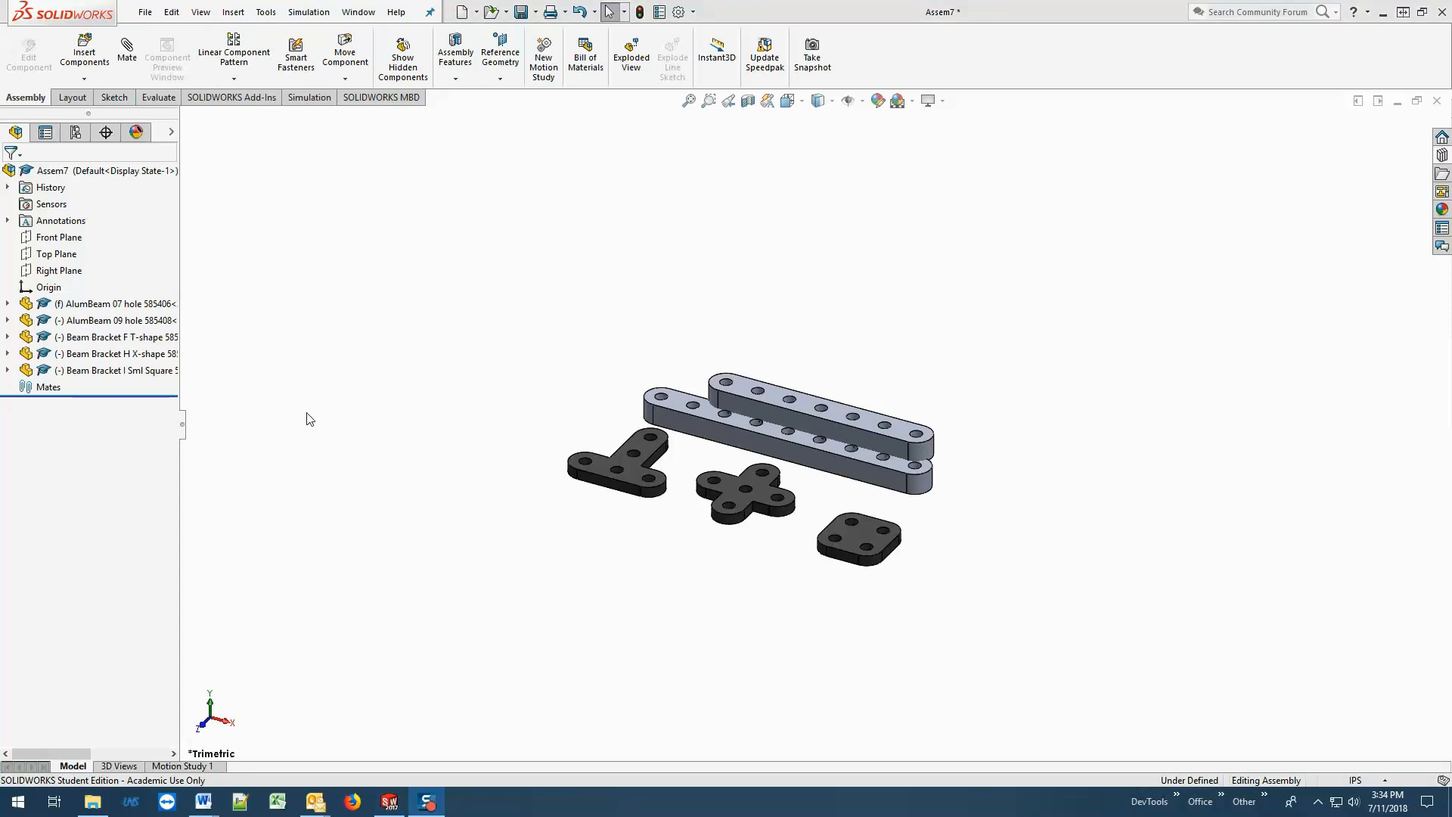
Add a coincident mate between both beams' top faces, keeping the Mate command active, and move the nine-hole beam clear of the seven-hole beam.
{"action": "left_click", "coordinate": [126, 49]}
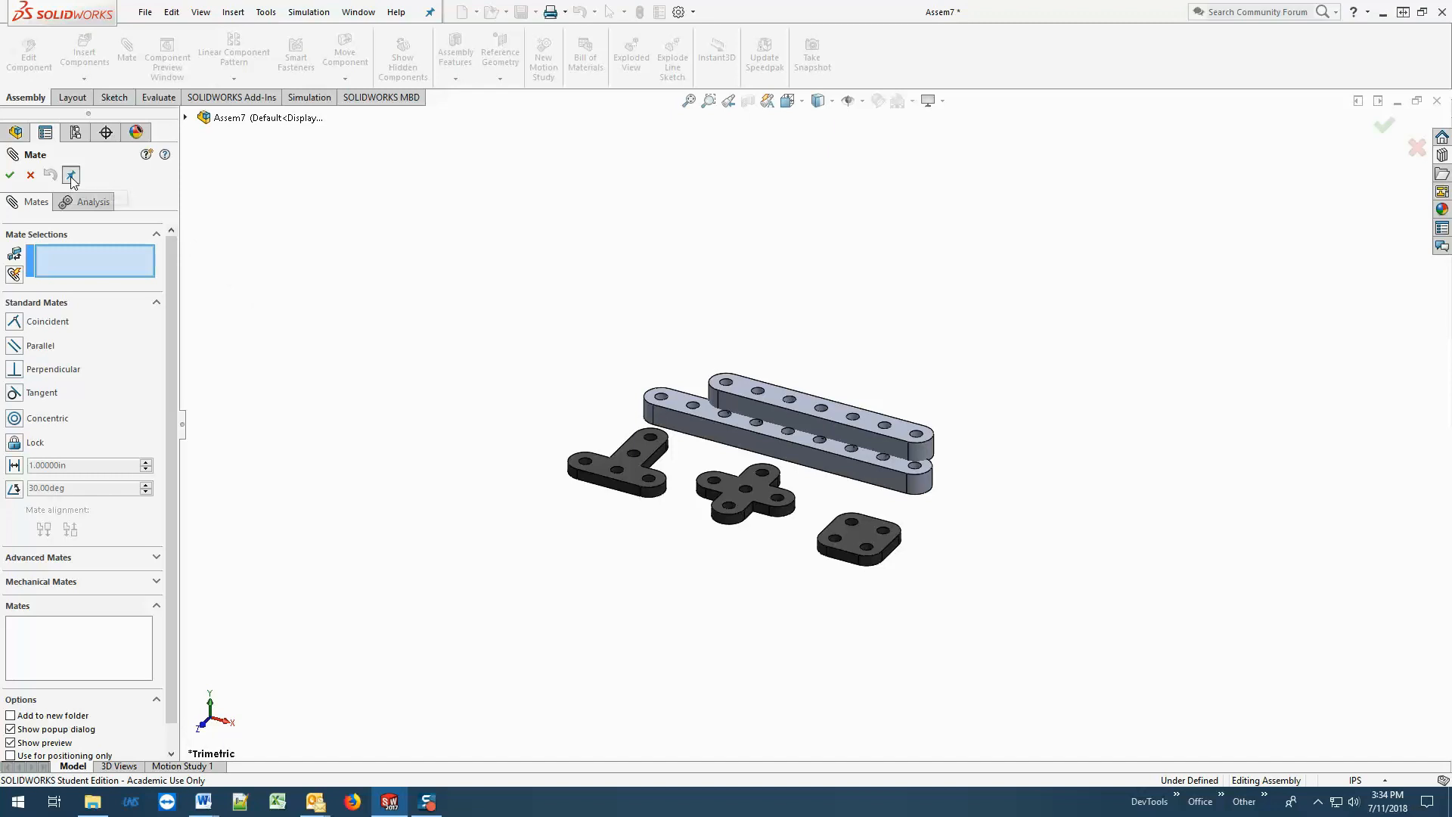
{"action": "left_click", "coordinate": [71, 175]}
{"action": "left_click", "coordinate": [841, 416]}
{"action": "left_click", "coordinate": [828, 447]}
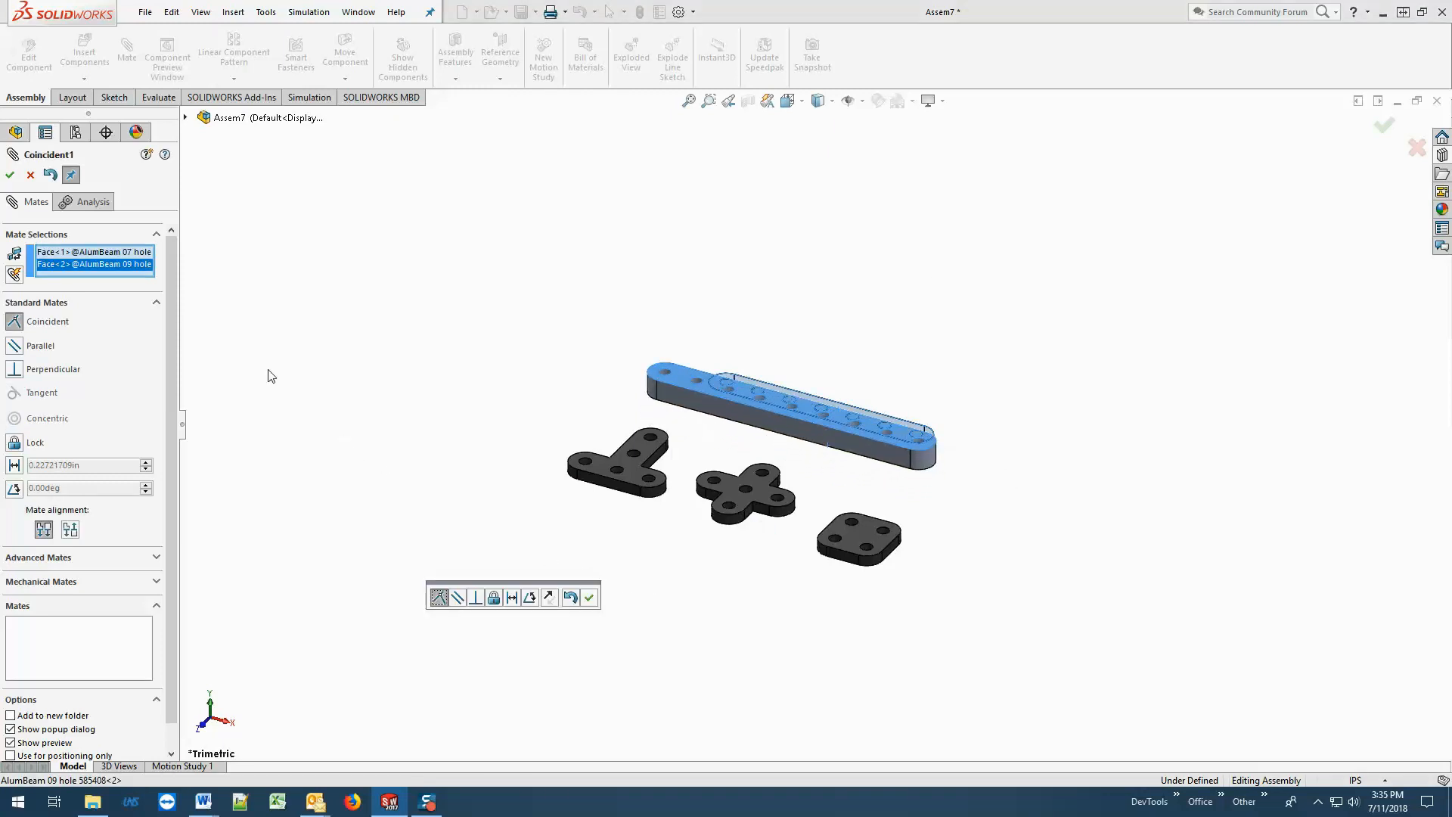
{"action": "left_click", "coordinate": [10, 174]}
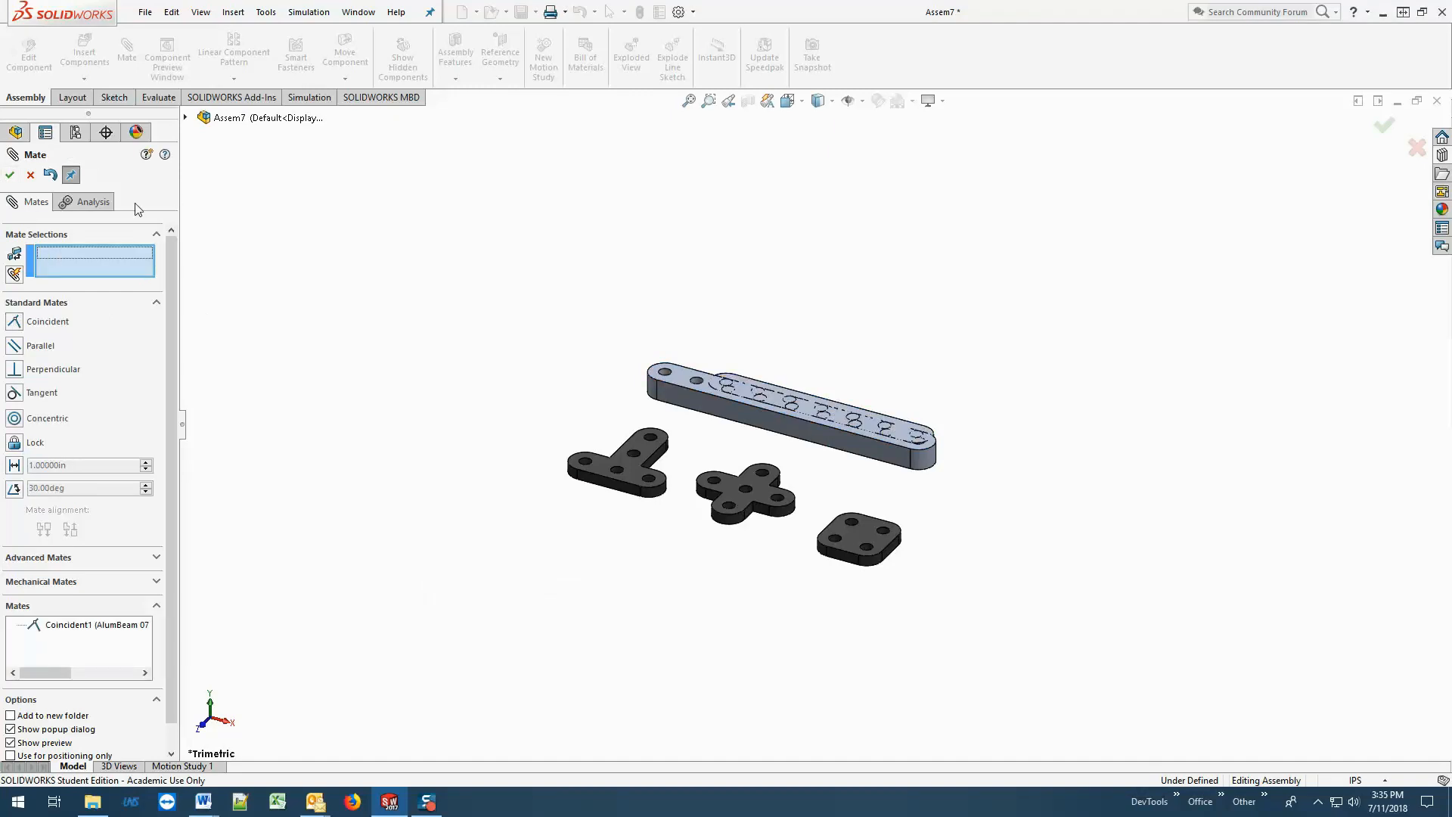
{"action": "left_click_drag", "start_coordinate": [685, 385], "coordinate": [521, 400]}
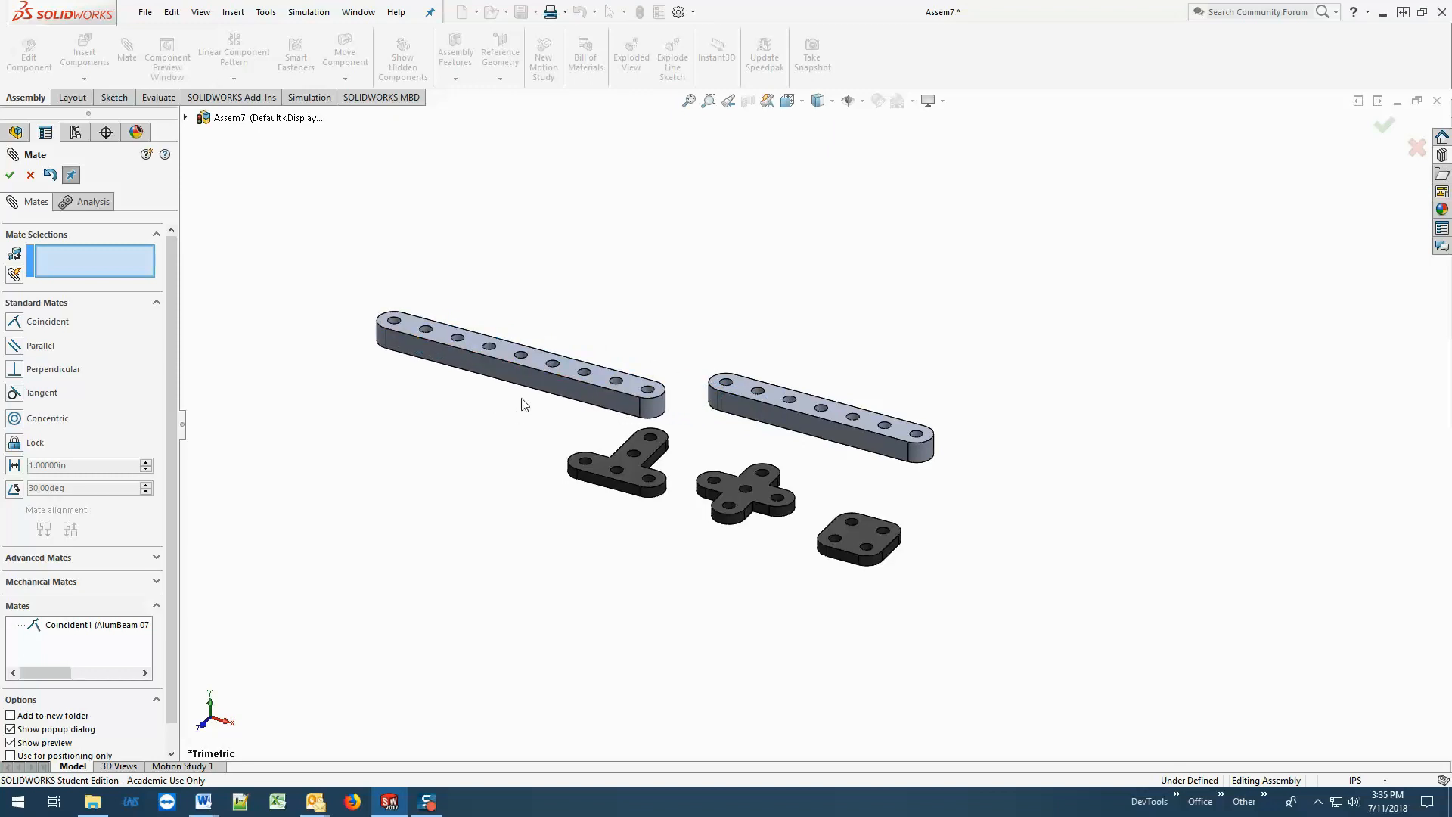
Add a coincident mate between the long front side faces of the two beams and expand the list of mates.
{"action": "left_click", "coordinate": [527, 384]}
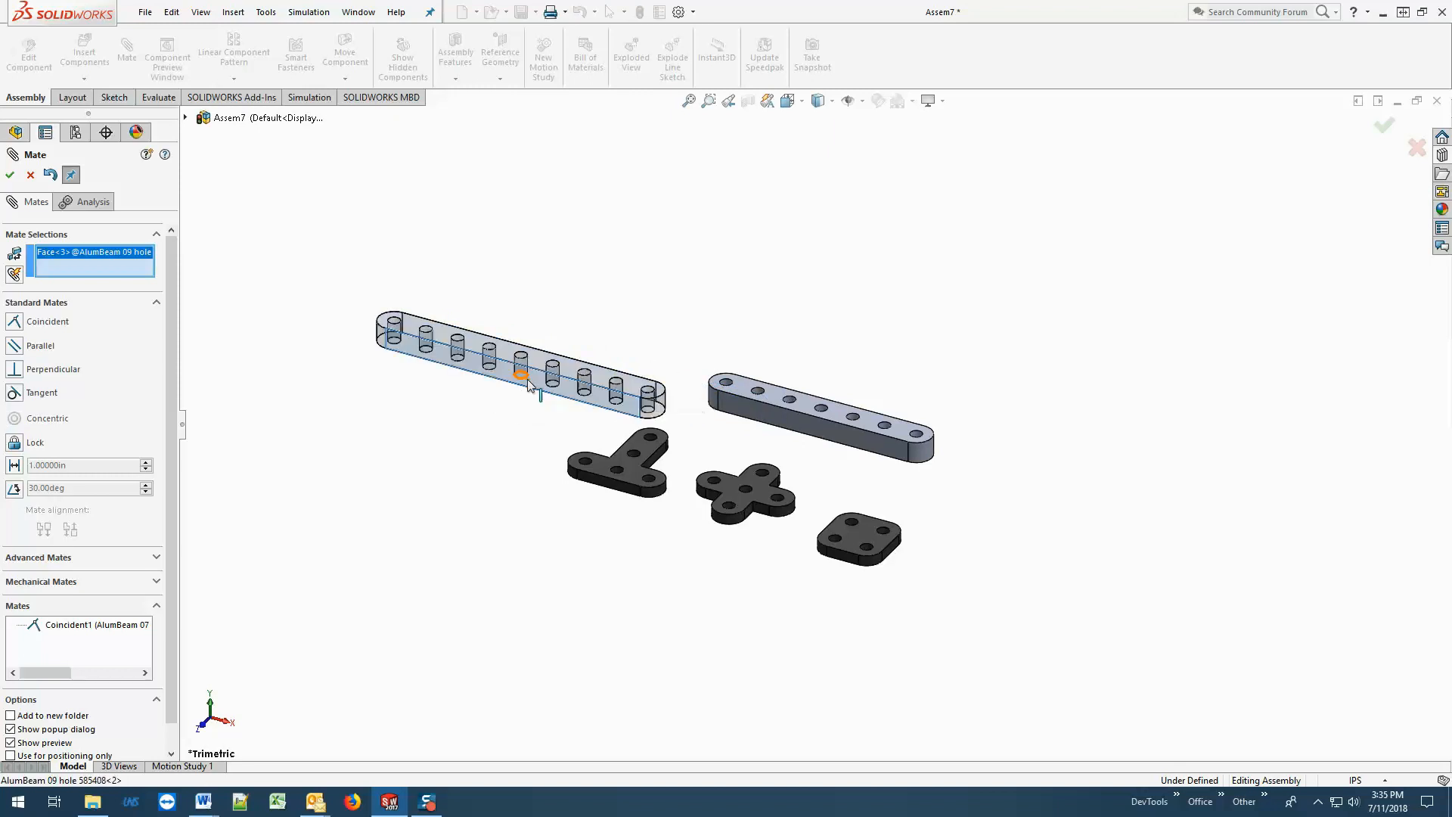
{"action": "left_click", "coordinate": [749, 412]}
{"action": "left_click", "coordinate": [10, 175]}
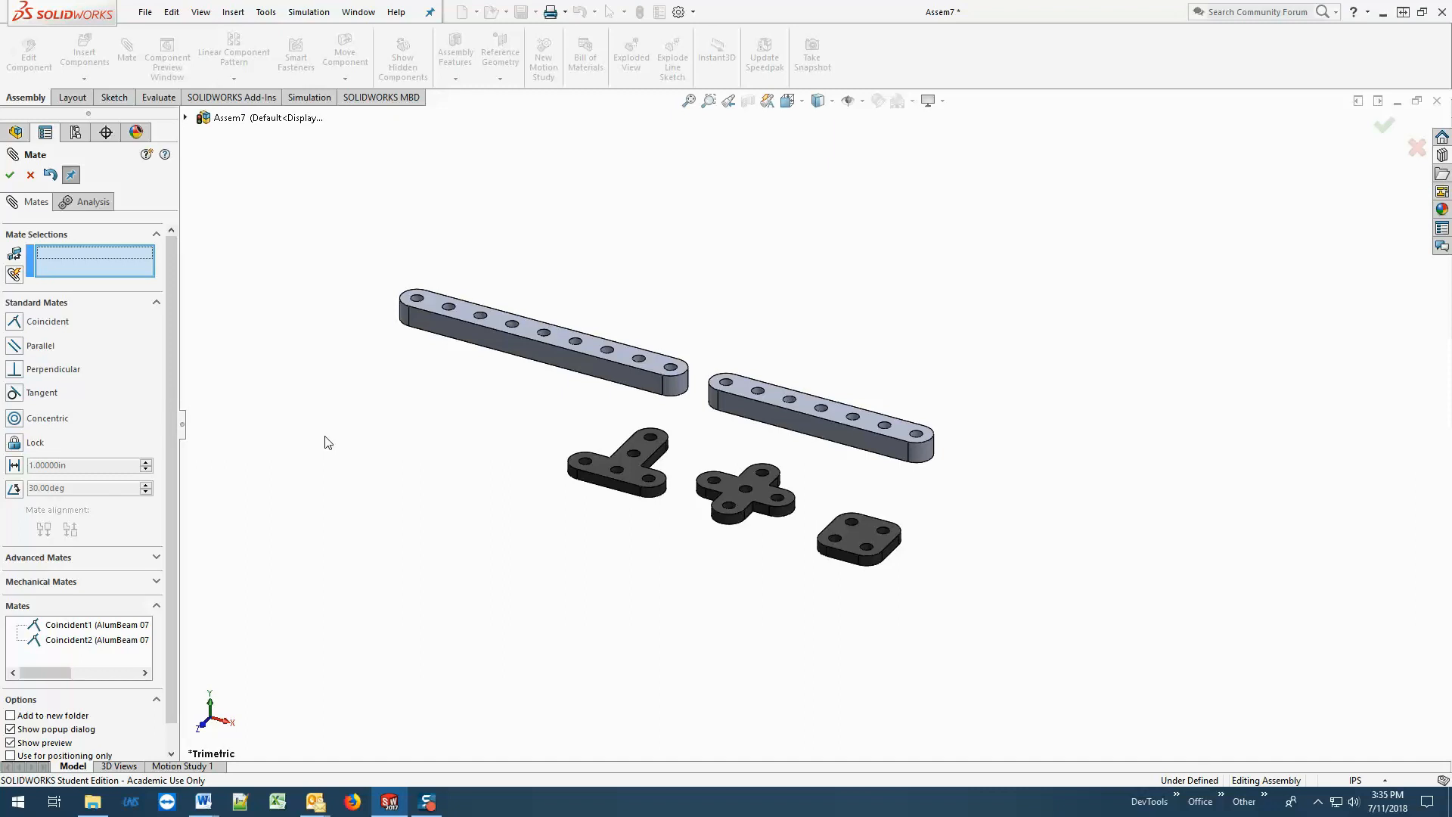
{"action": "left_click", "coordinate": [12, 180]}
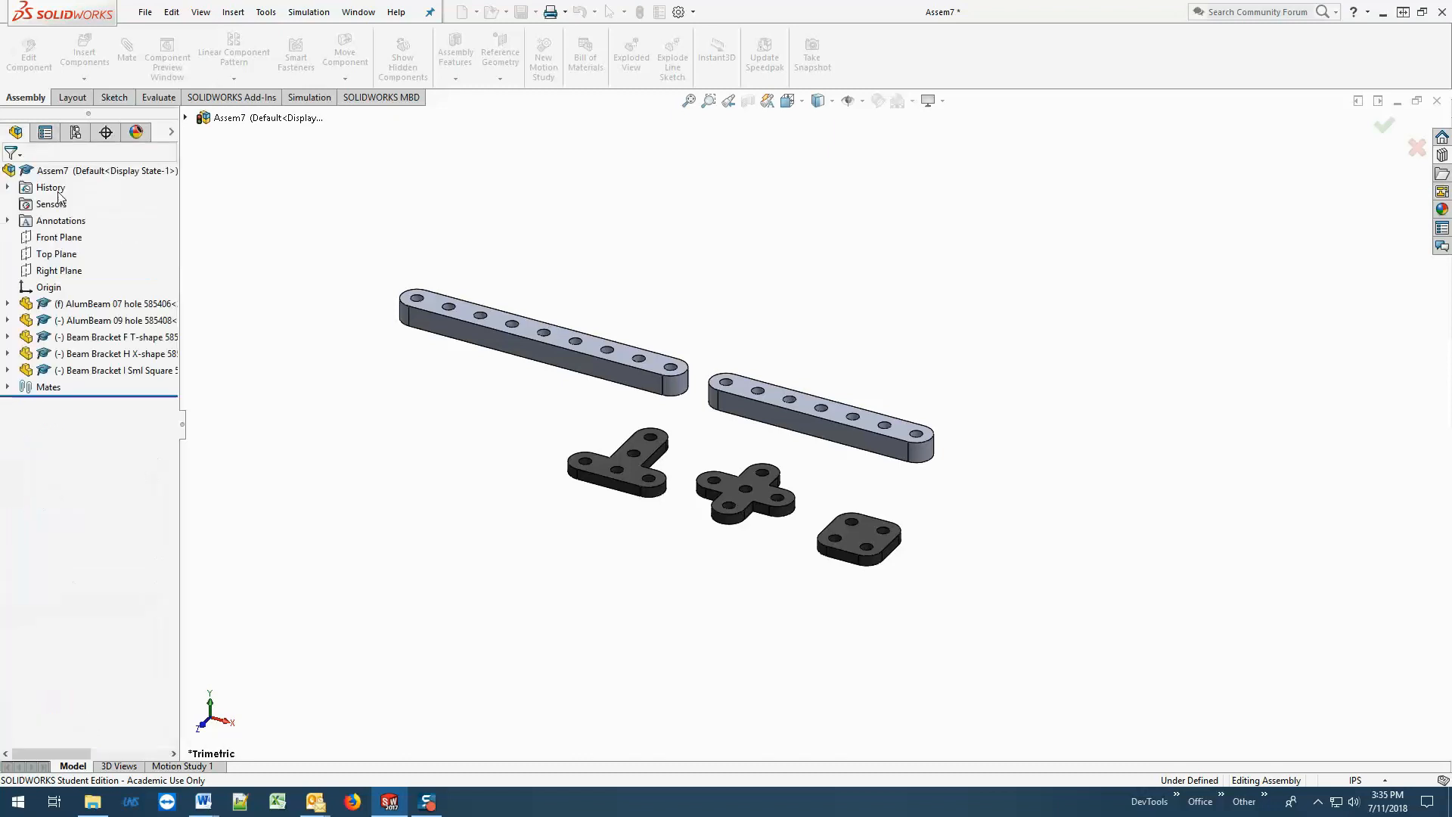
{"action": "left_click", "coordinate": [8, 387]}
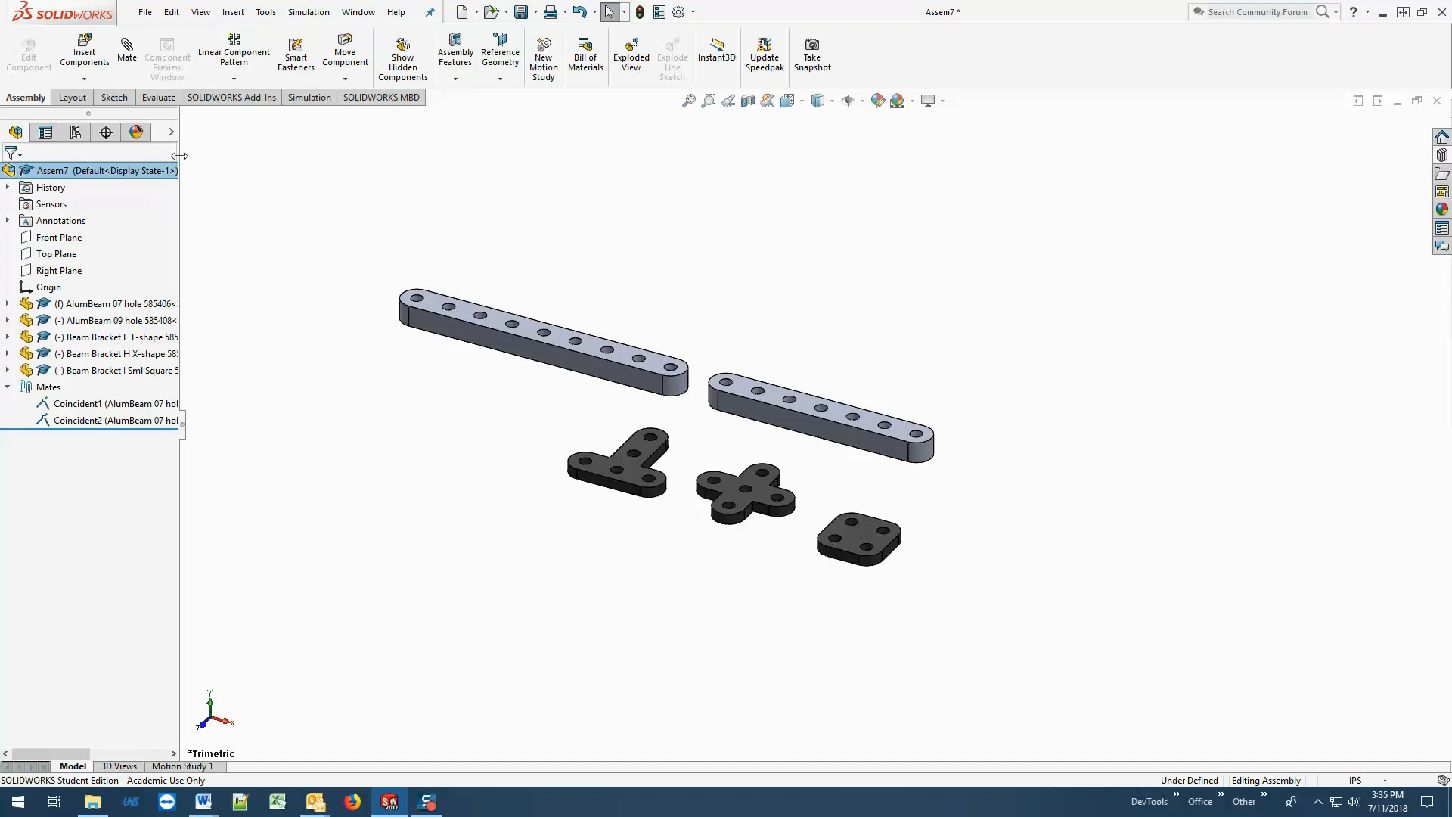
Add a coincident mate between the top faces of the nine-hole beam and the T-shape bracket, and move the bracket out in front of the beam.
{"action": "left_click", "coordinate": [128, 51]}
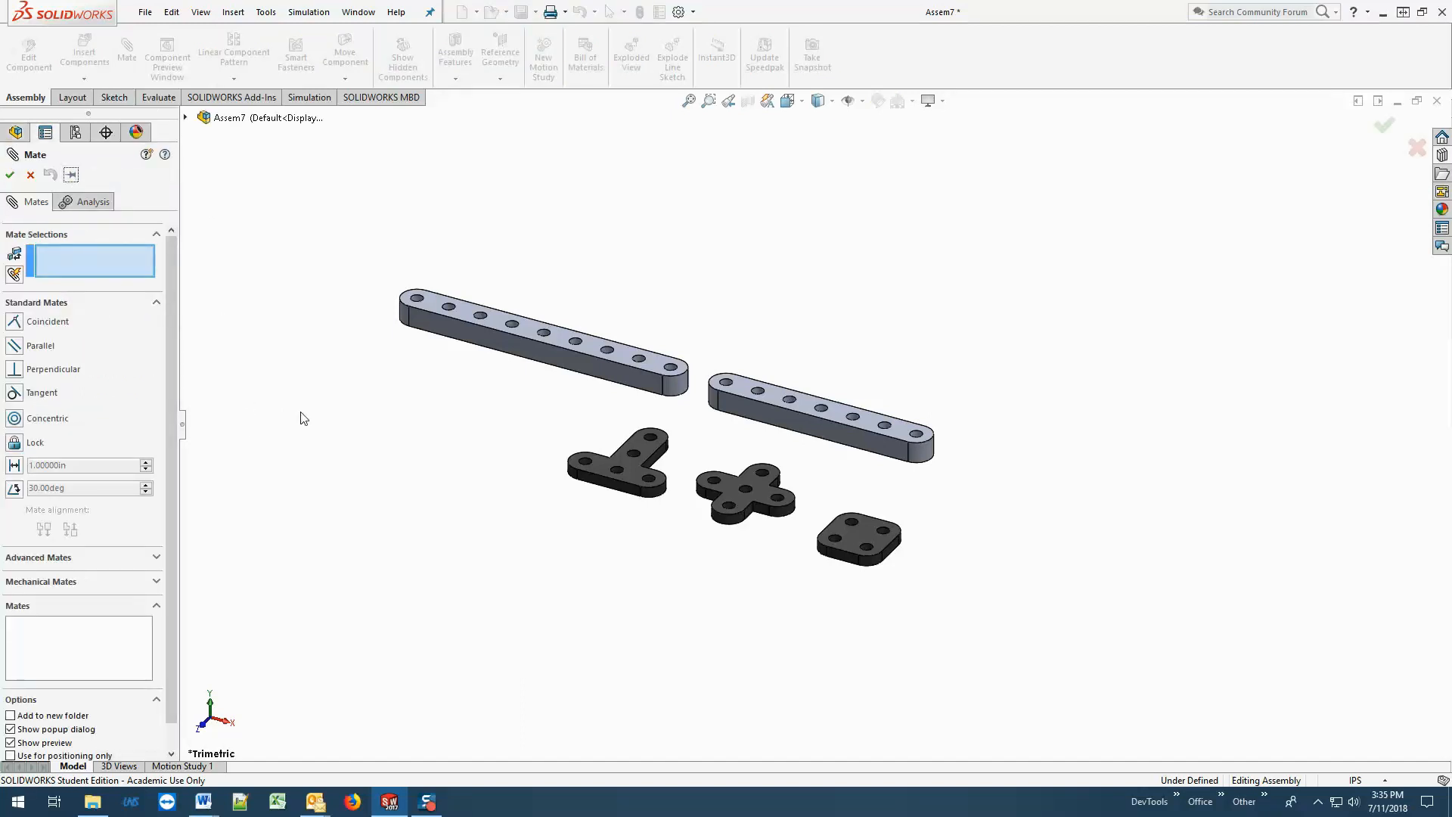
{"action": "left_click", "coordinate": [664, 371]}
{"action": "left_click", "coordinate": [645, 454]}
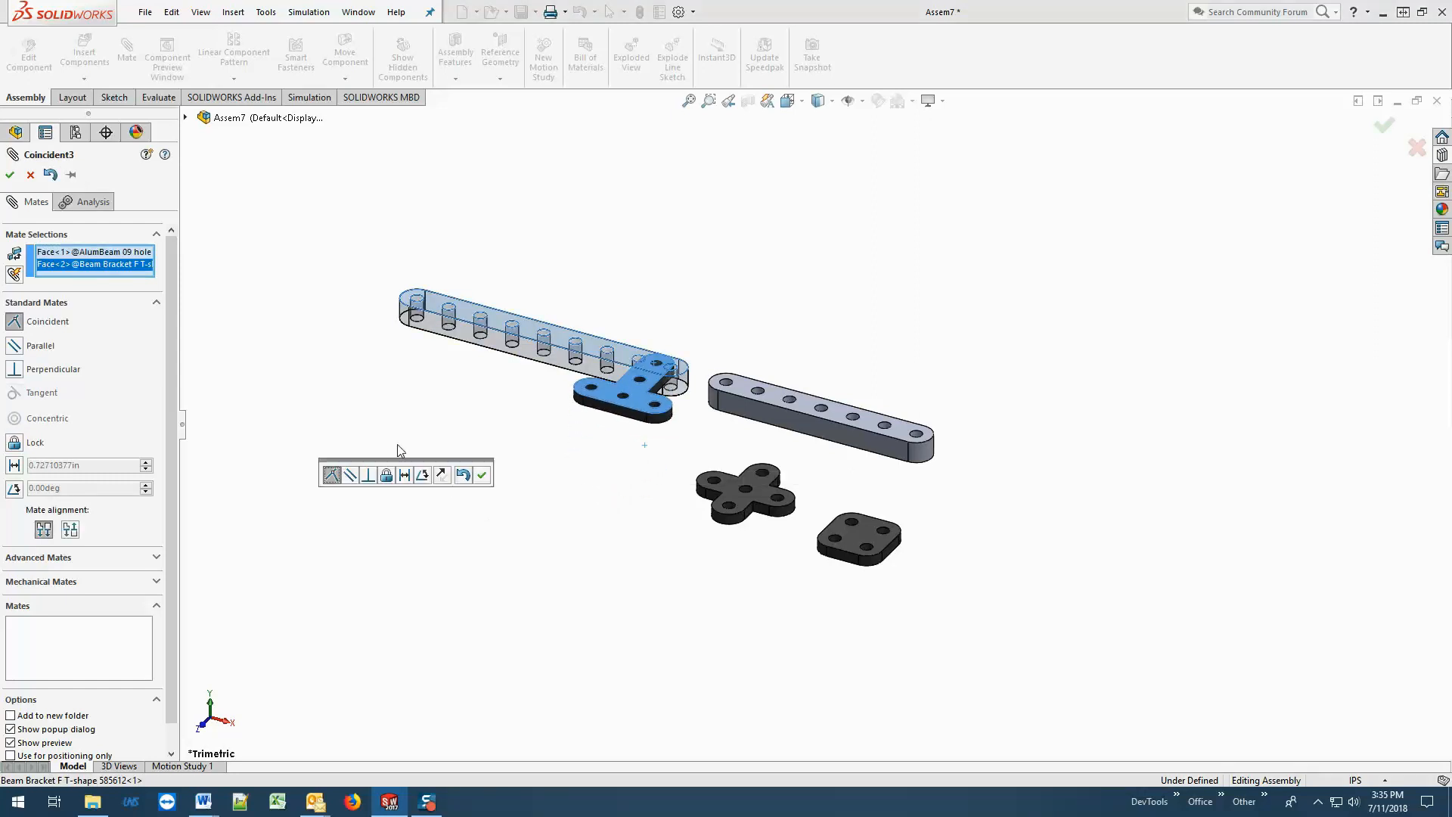
{"action": "left_click", "coordinate": [10, 175]}
{"action": "left_click", "coordinate": [10, 174]}
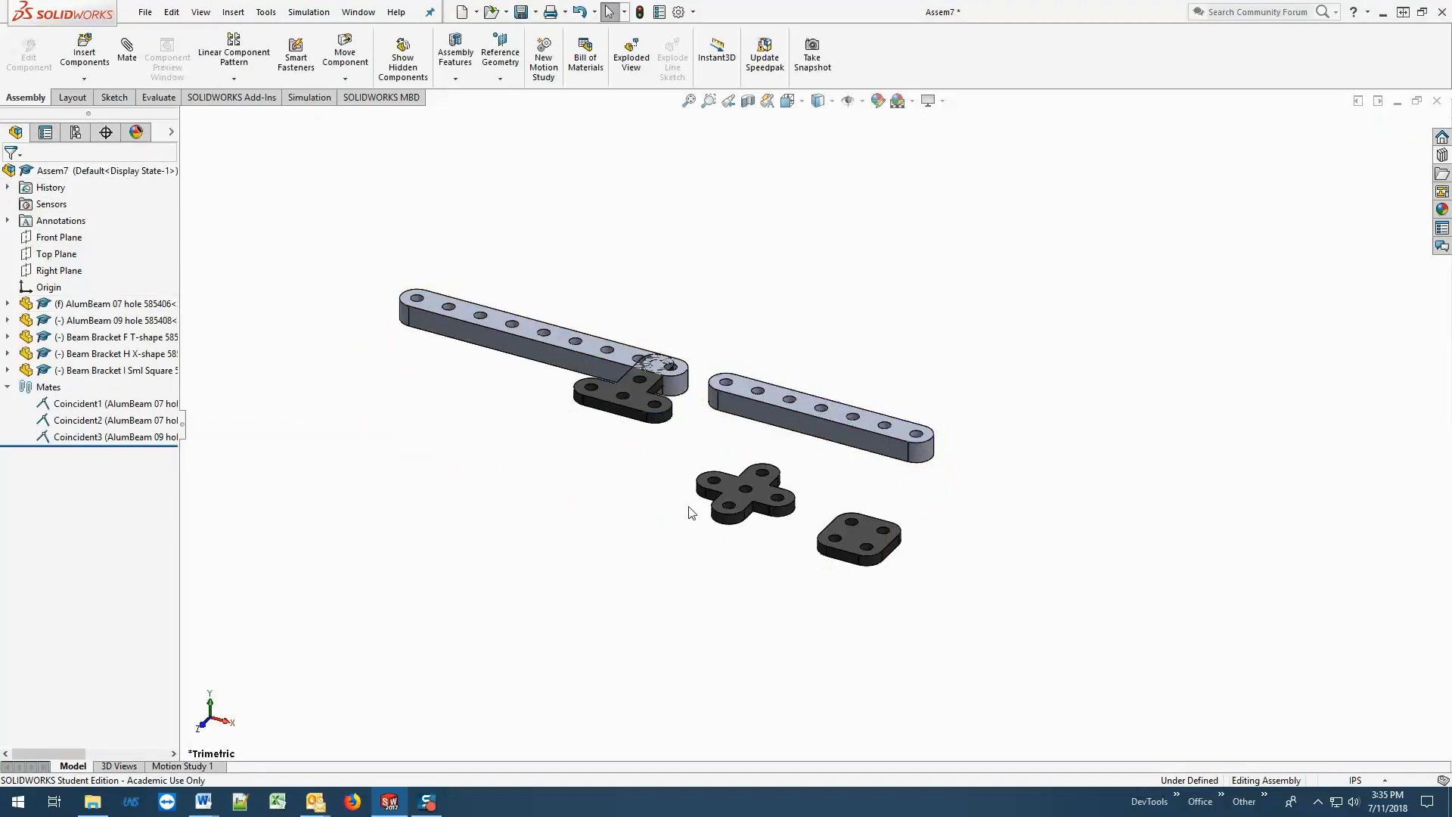
{"action": "left_click_drag", "start_coordinate": [640, 404], "coordinate": [596, 430]}
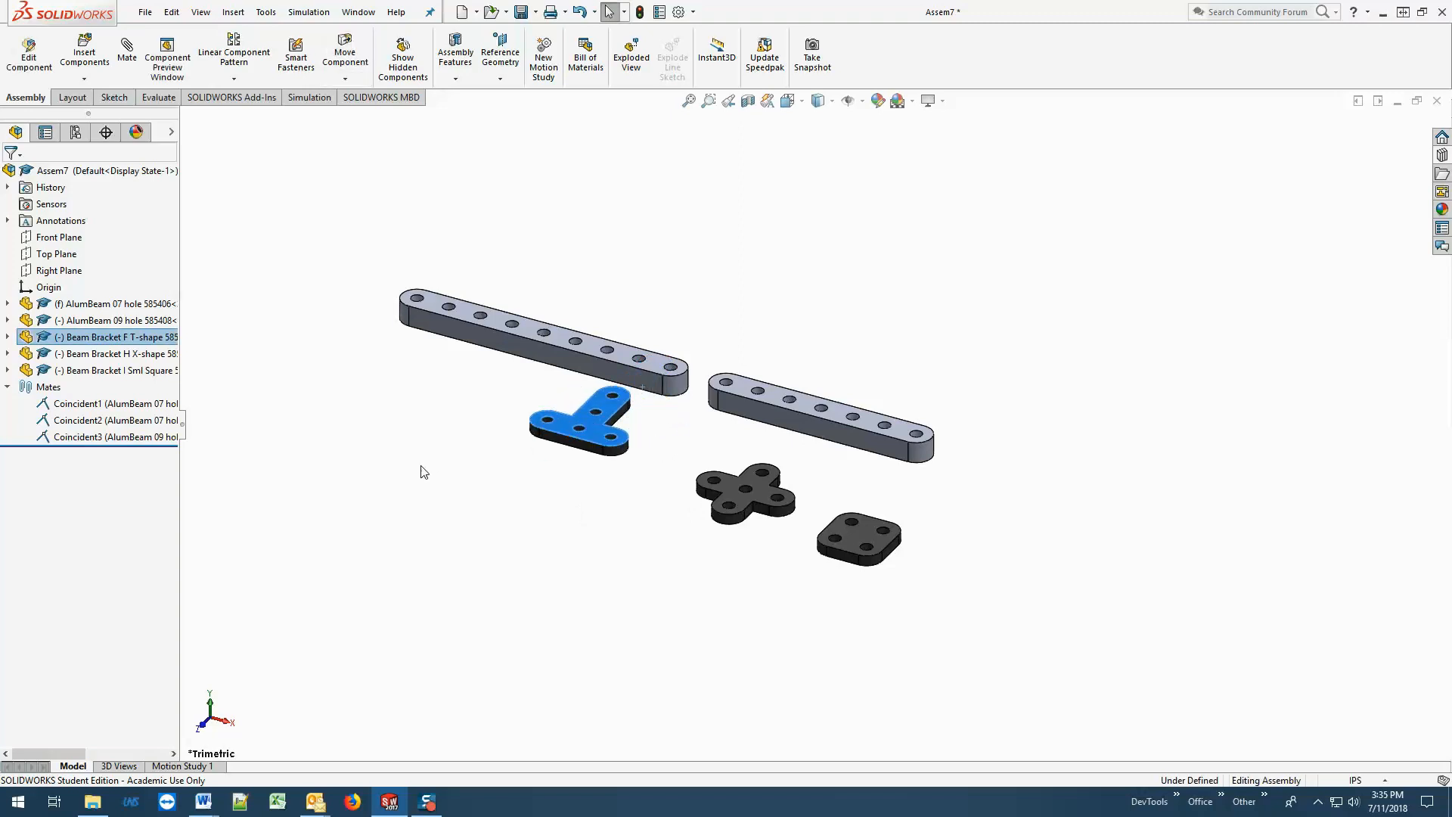
{"action": "left_click", "coordinate": [366, 405]}
Try to add a coincident mate between the top faces of the X-shape bracket and the seven-hole beam.
{"action": "left_click", "coordinate": [127, 50]}
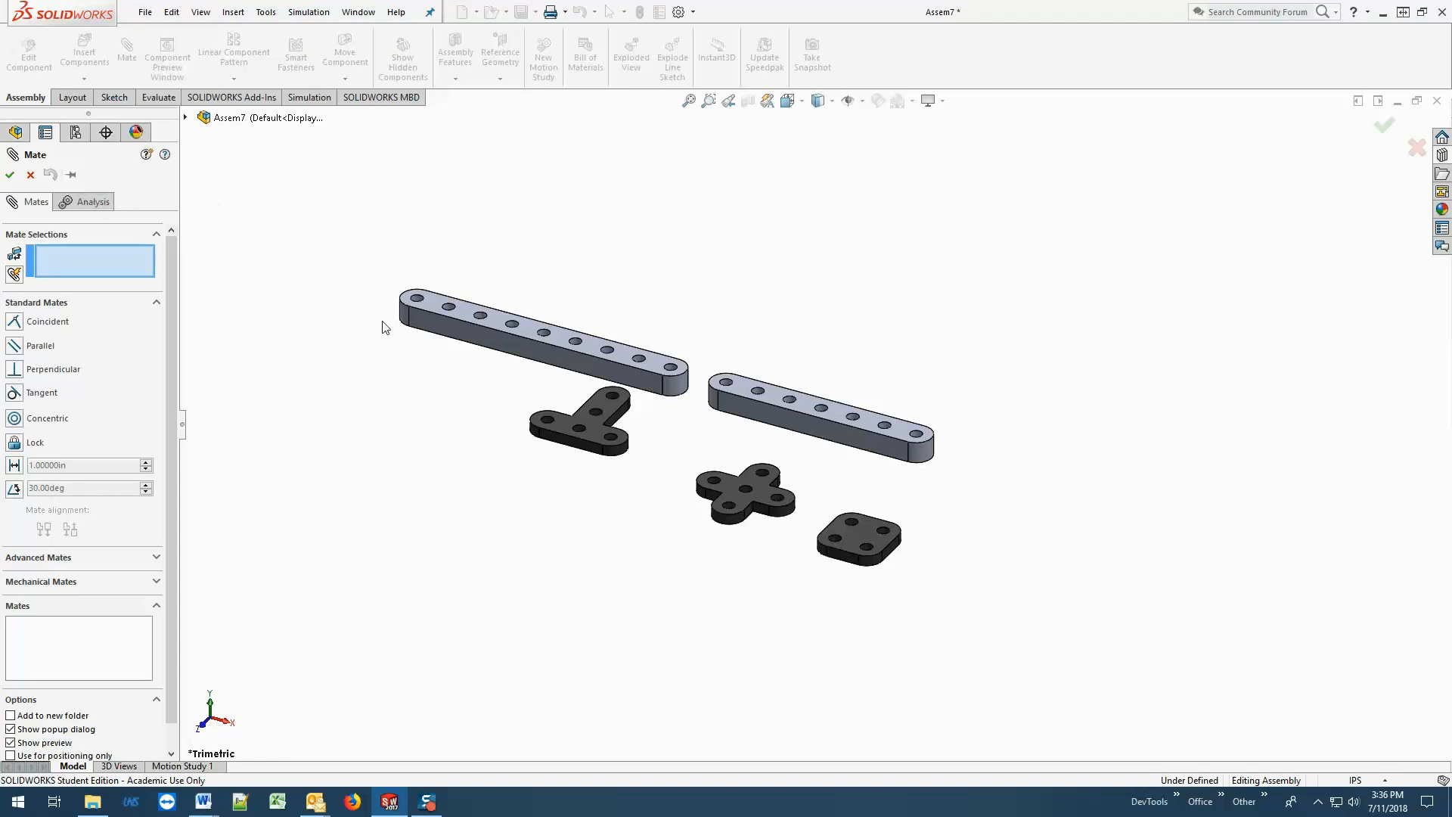
{"action": "left_click", "coordinate": [746, 488]}
{"action": "left_click", "coordinate": [779, 401]}
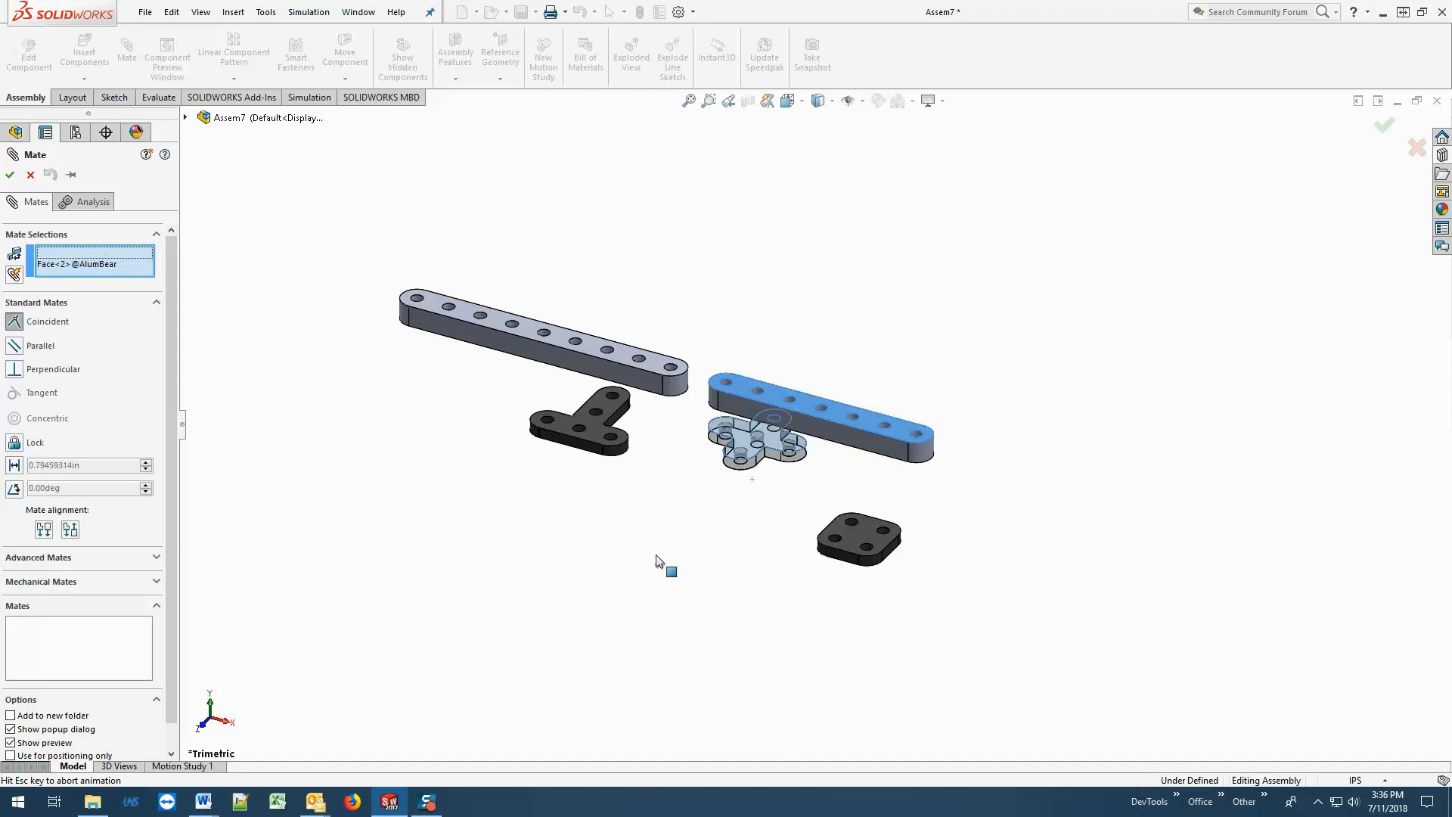
{"action": "left_click", "coordinate": [743, 441]}
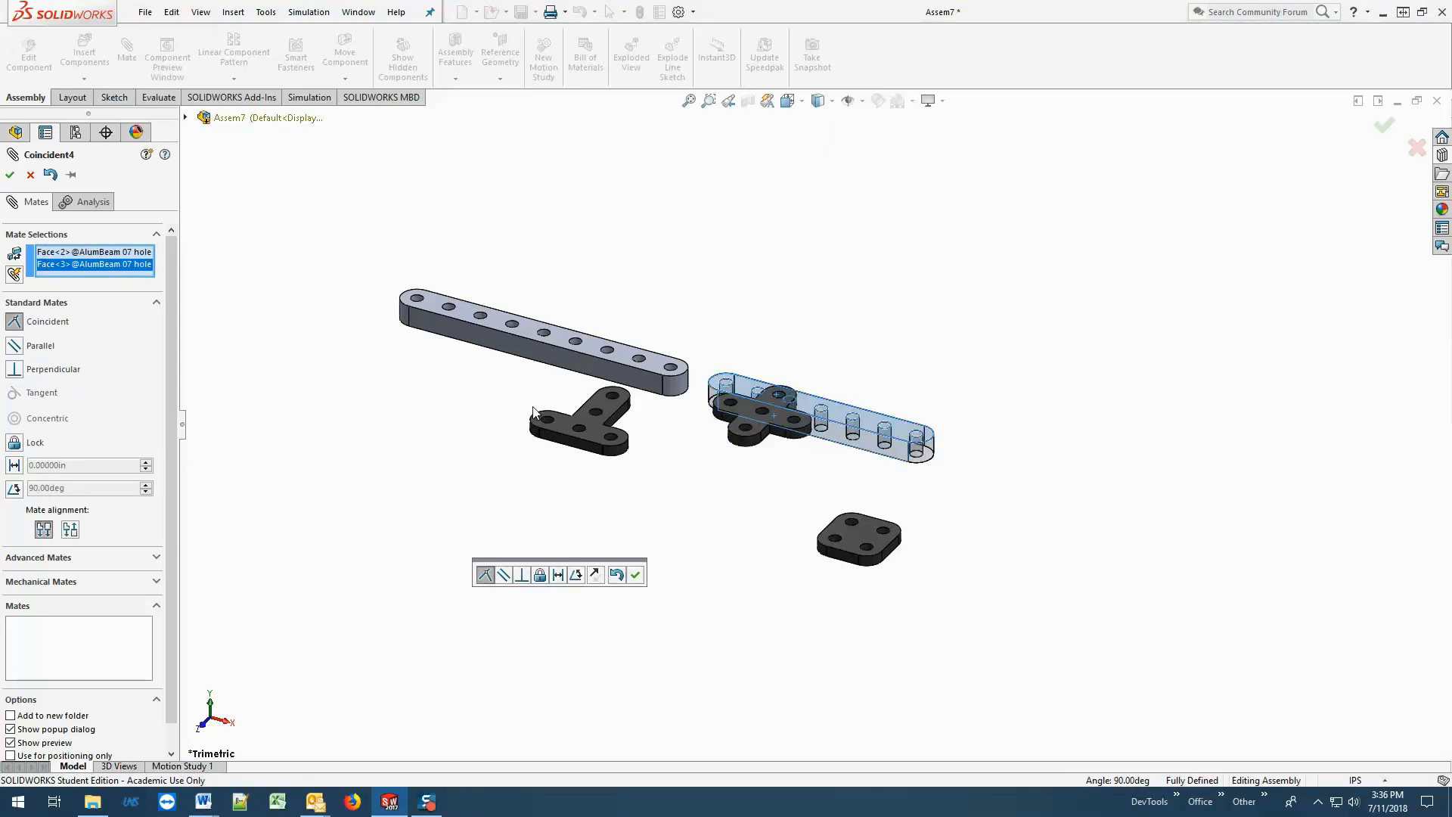
{"action": "key", "text": "Return"}
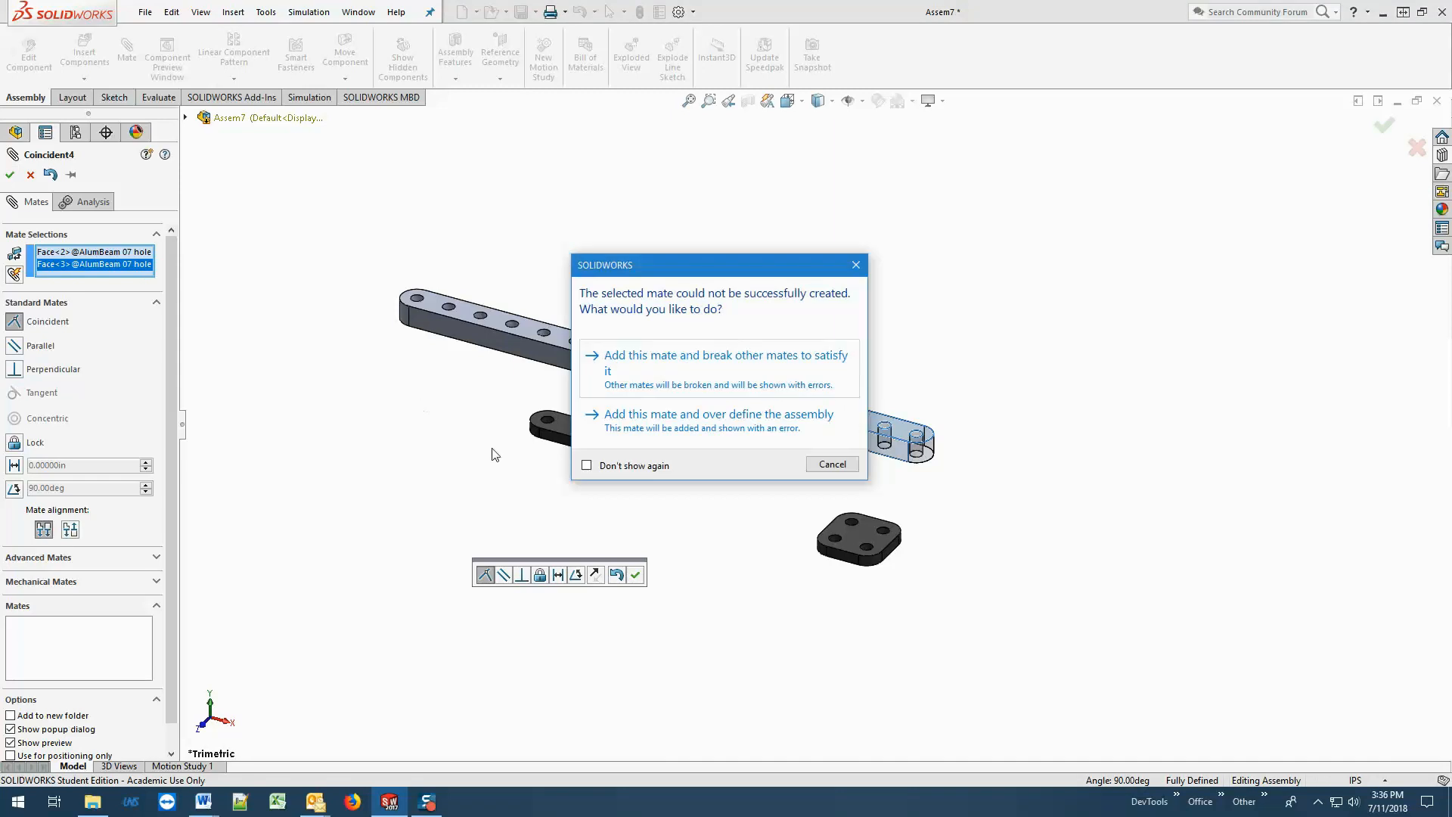
{"action": "left_click", "coordinate": [833, 464]}
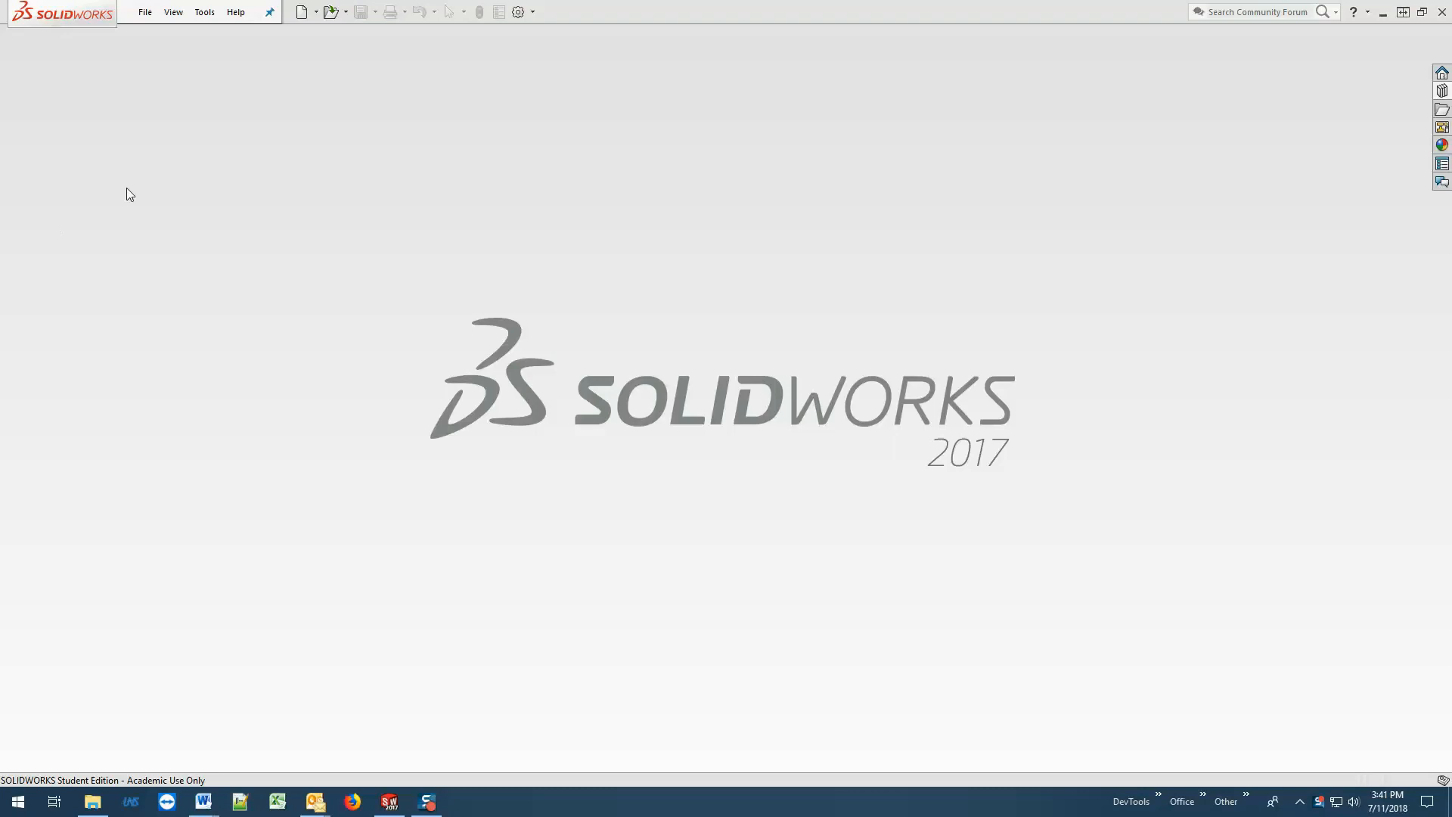
Create a new assembly document.
{"action": "left_click", "coordinate": [145, 12]}
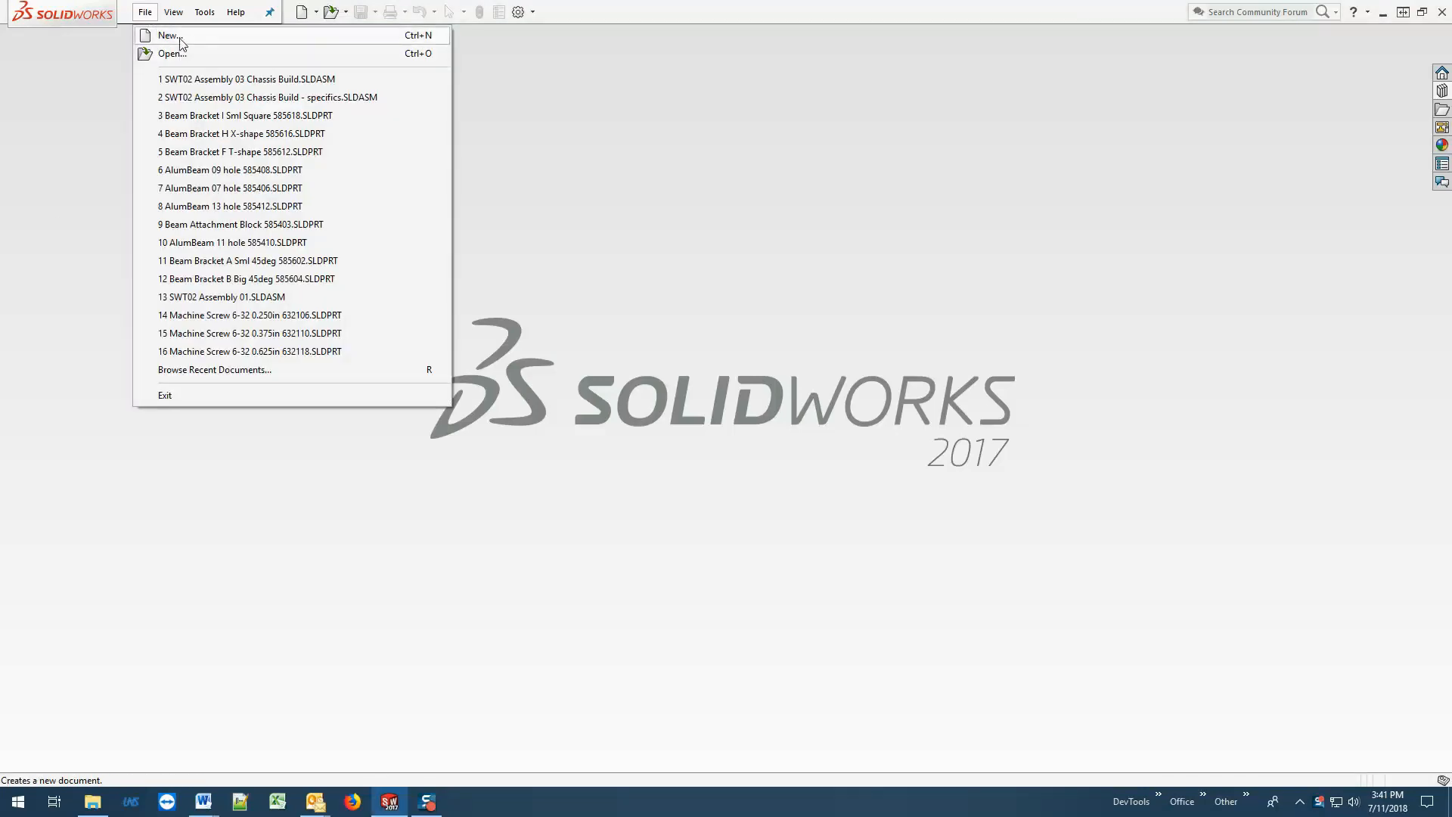
{"action": "left_click", "coordinate": [171, 36]}
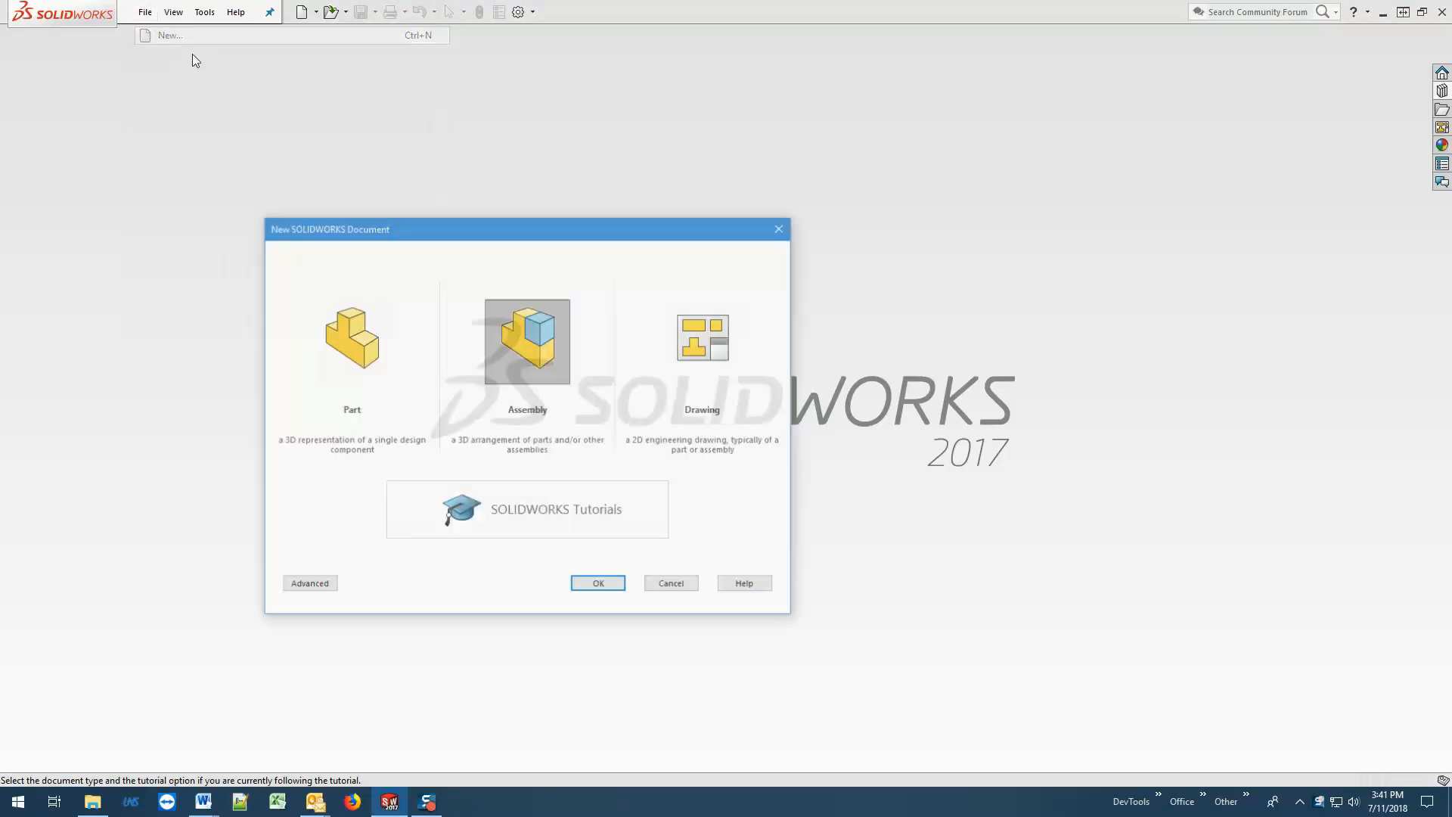
{"action": "left_click", "coordinate": [596, 584]}
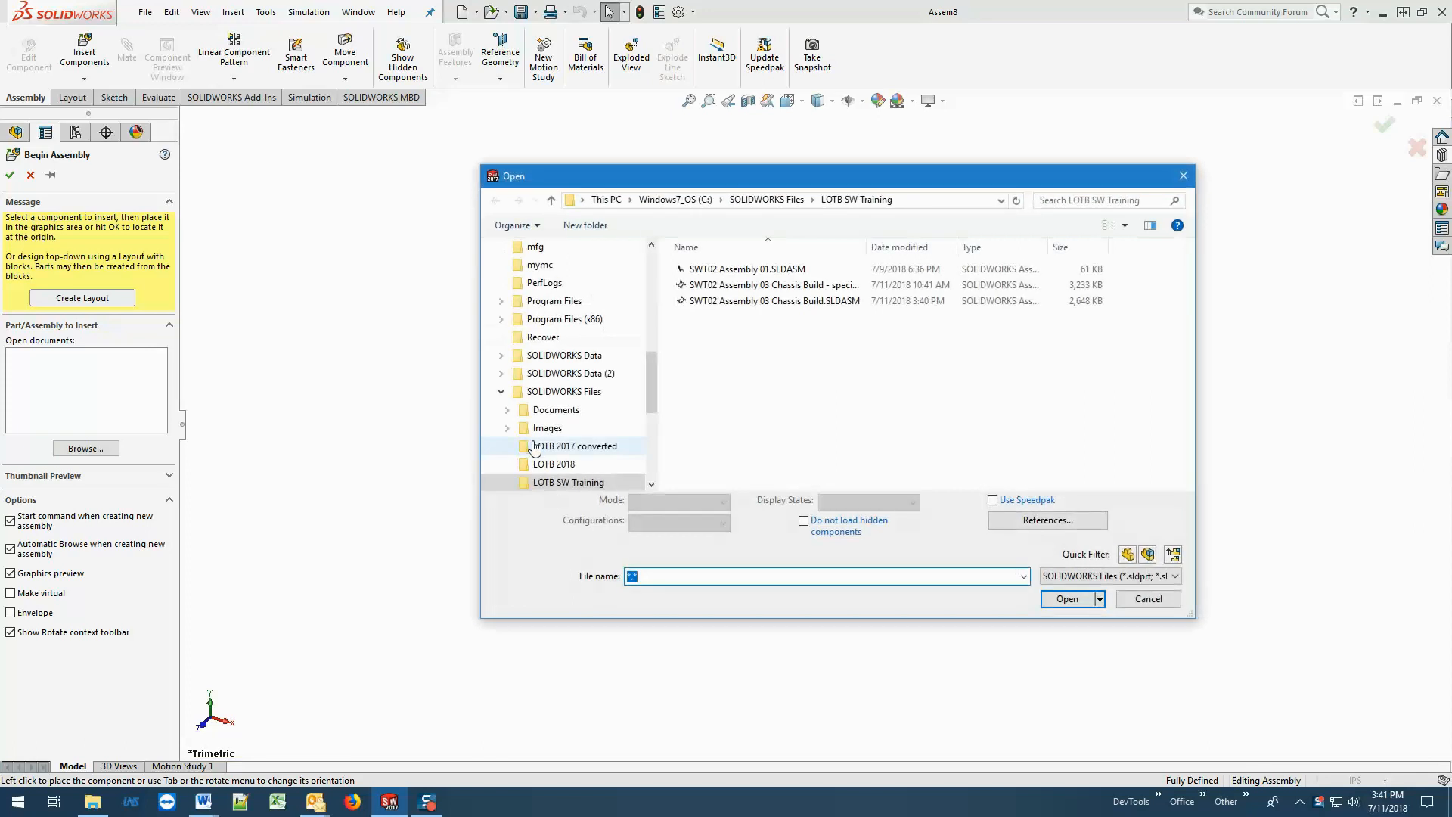
Load AlumBeam 09 hole 585408 and Beam Bracket E L-shape 585610 from the Servocity Parts folder for insertion.
{"action": "left_click", "coordinate": [563, 391]}
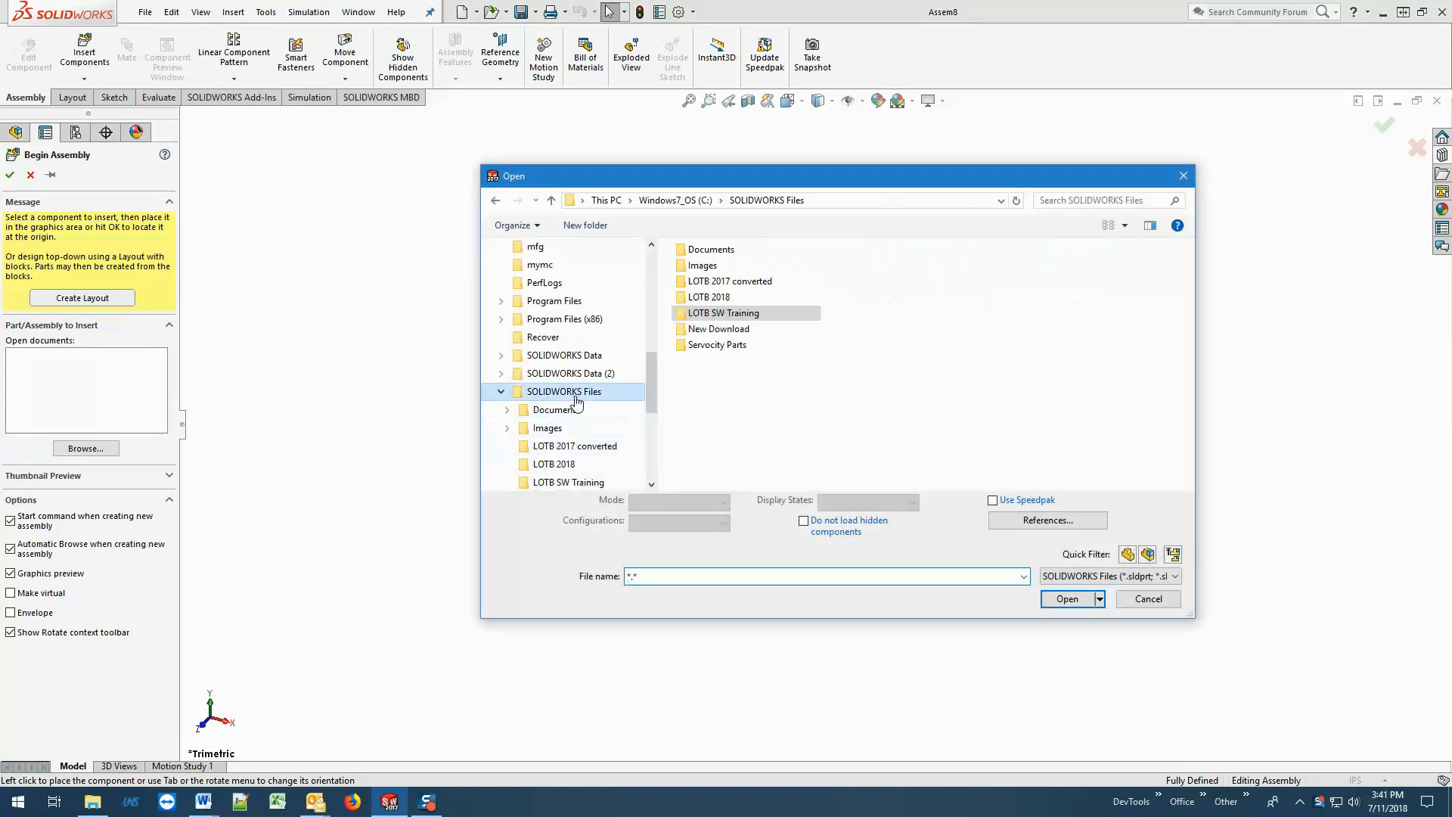
{"action": "double_click", "coordinate": [723, 345]}
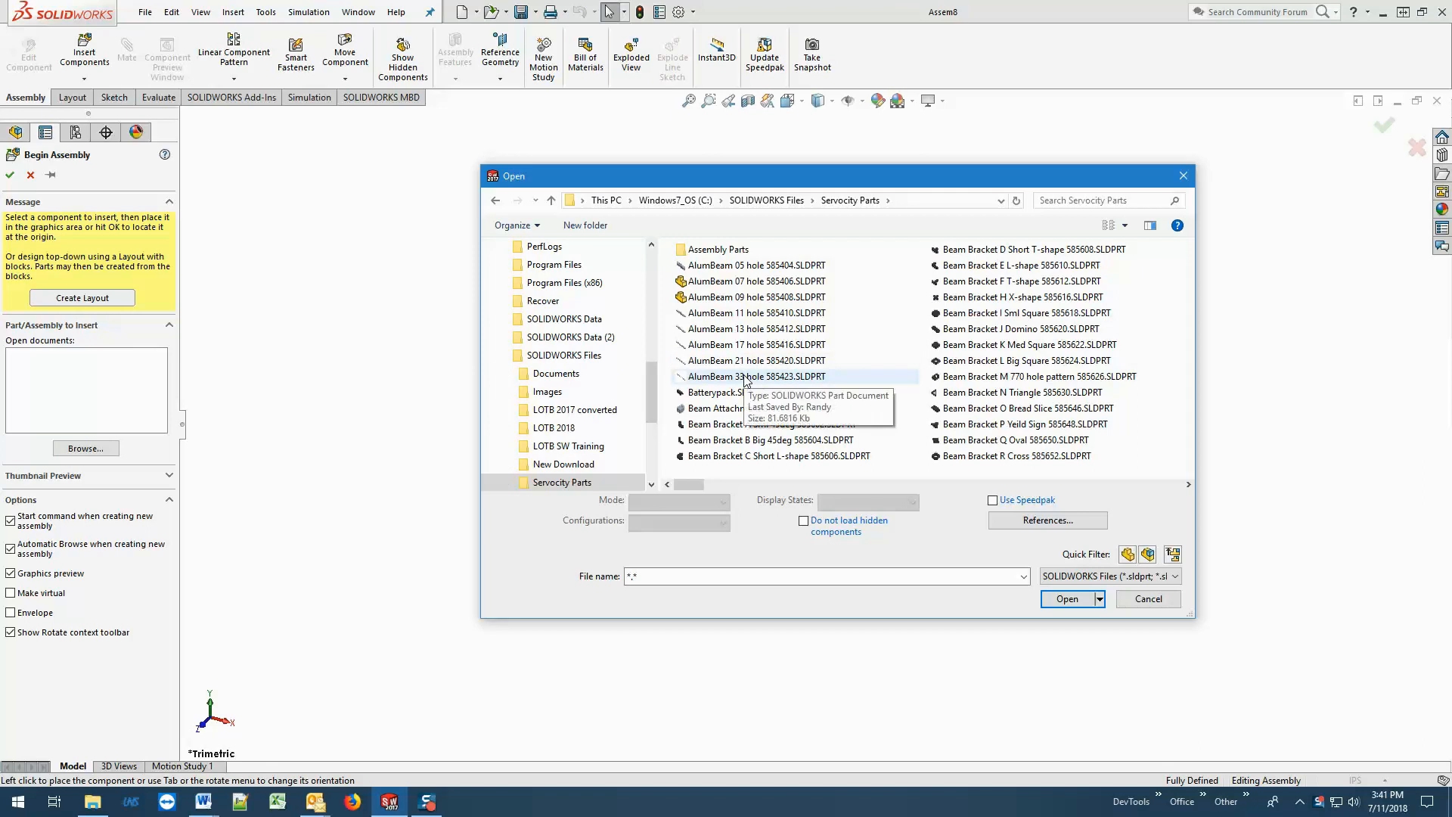
{"action": "left_click", "coordinate": [749, 298]}
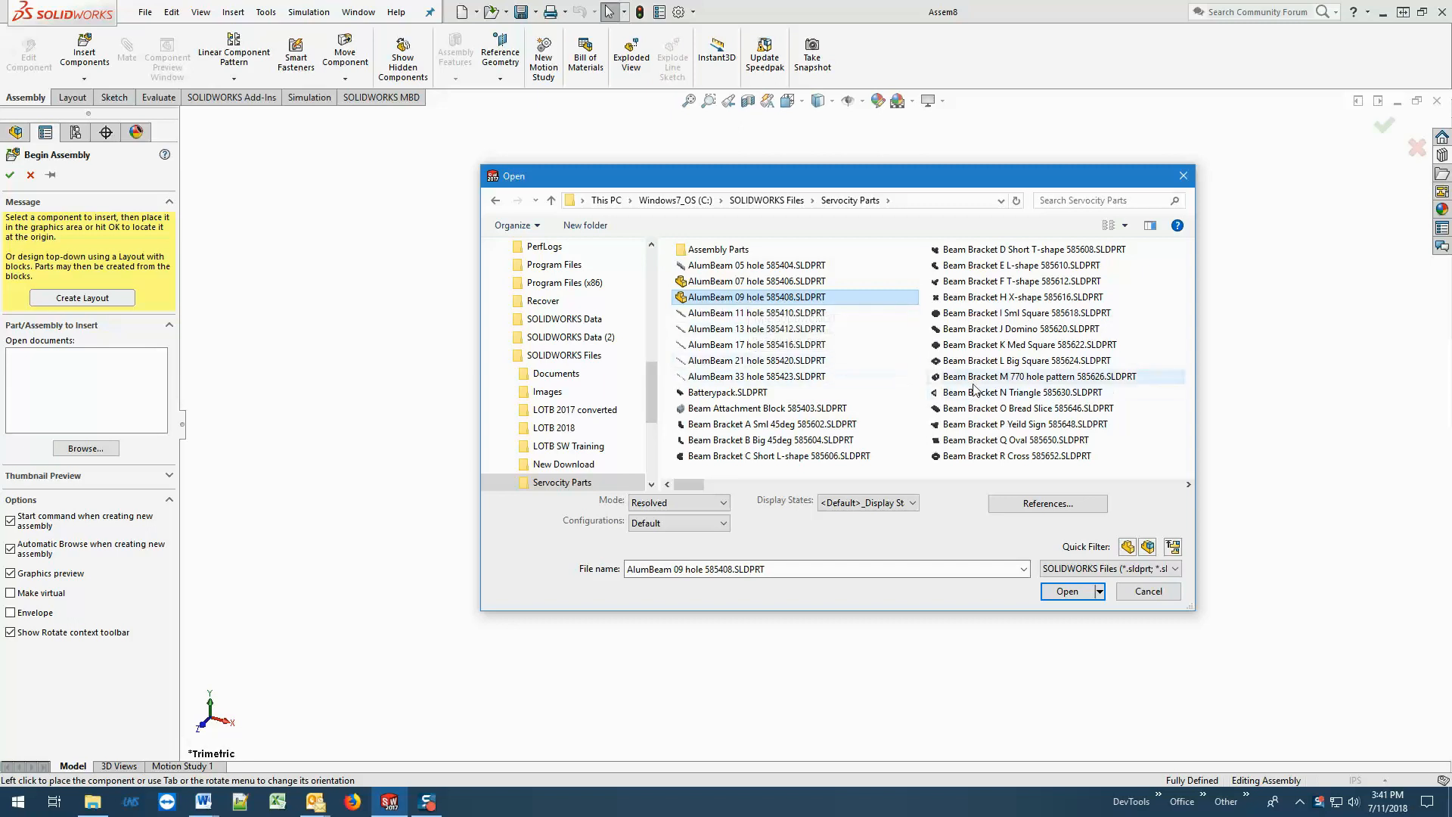
{"action": "left_click", "coordinate": [1017, 267], "text": "ctrl"}
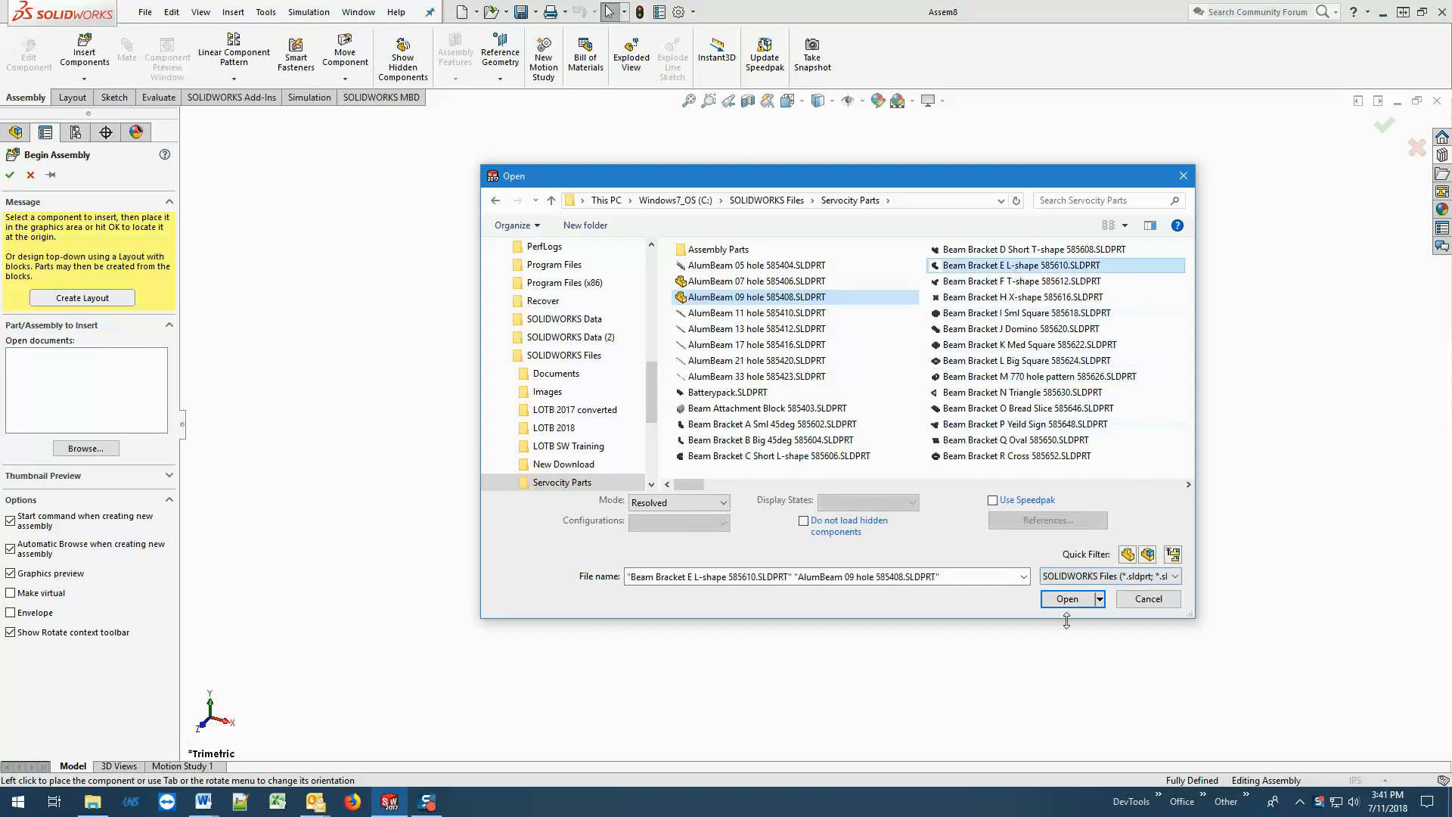
{"action": "left_click", "coordinate": [1066, 591]}
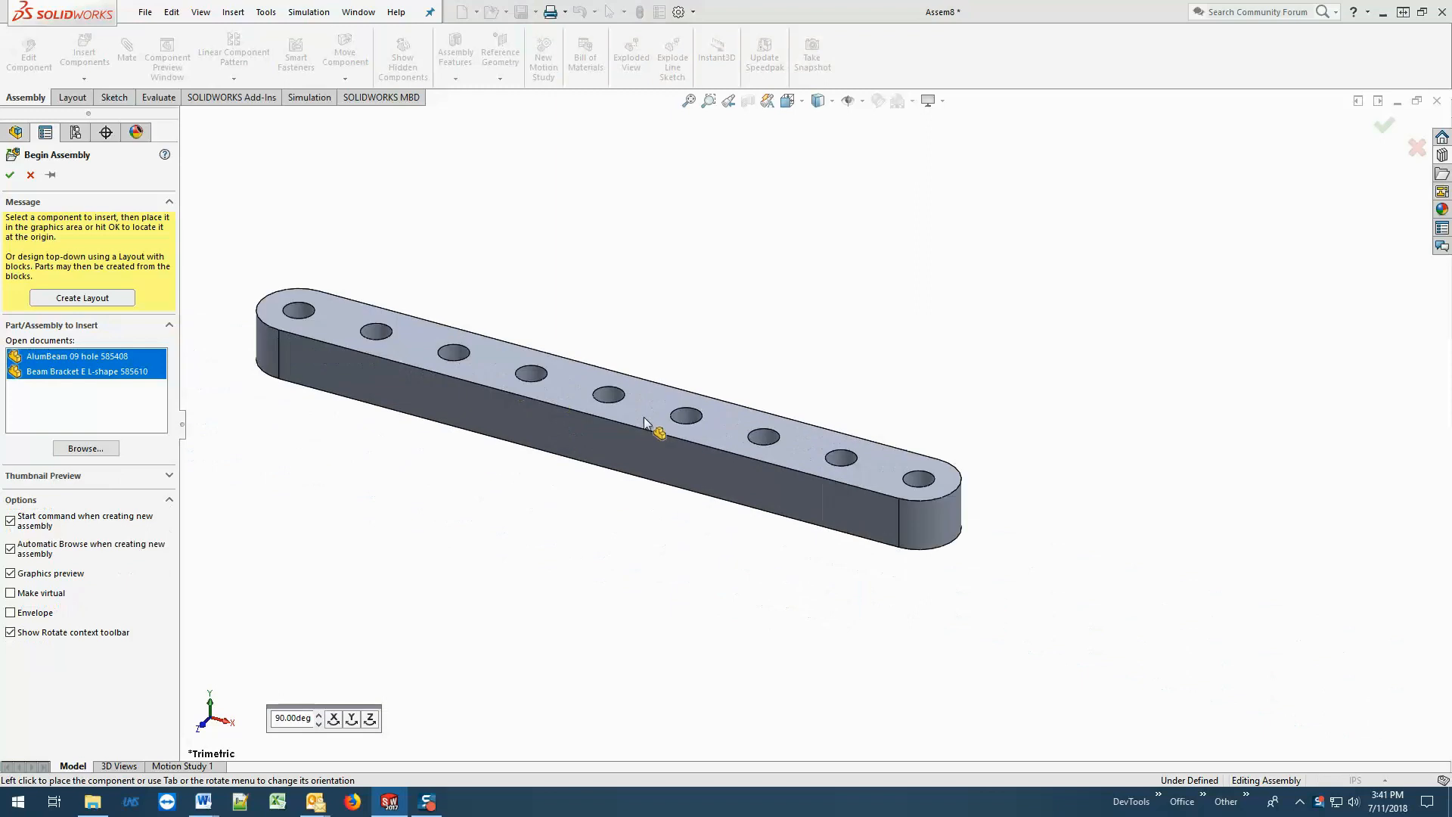
Place two nine-hole beams, keeping the insert command active and rotating the second one 90° about Y so they form a corner.
{"action": "left_click", "coordinate": [50, 175]}
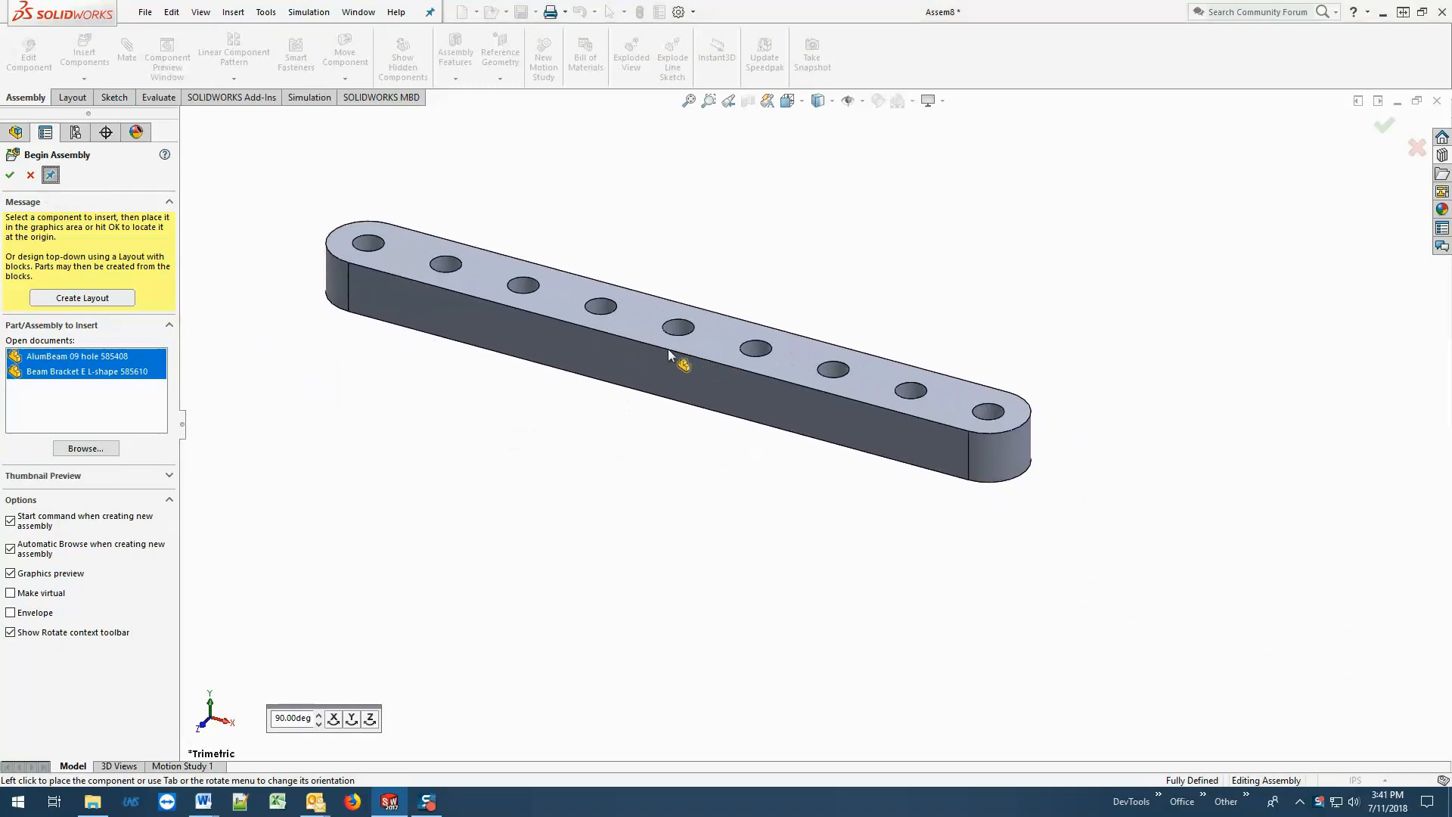
{"action": "left_click", "coordinate": [629, 384]}
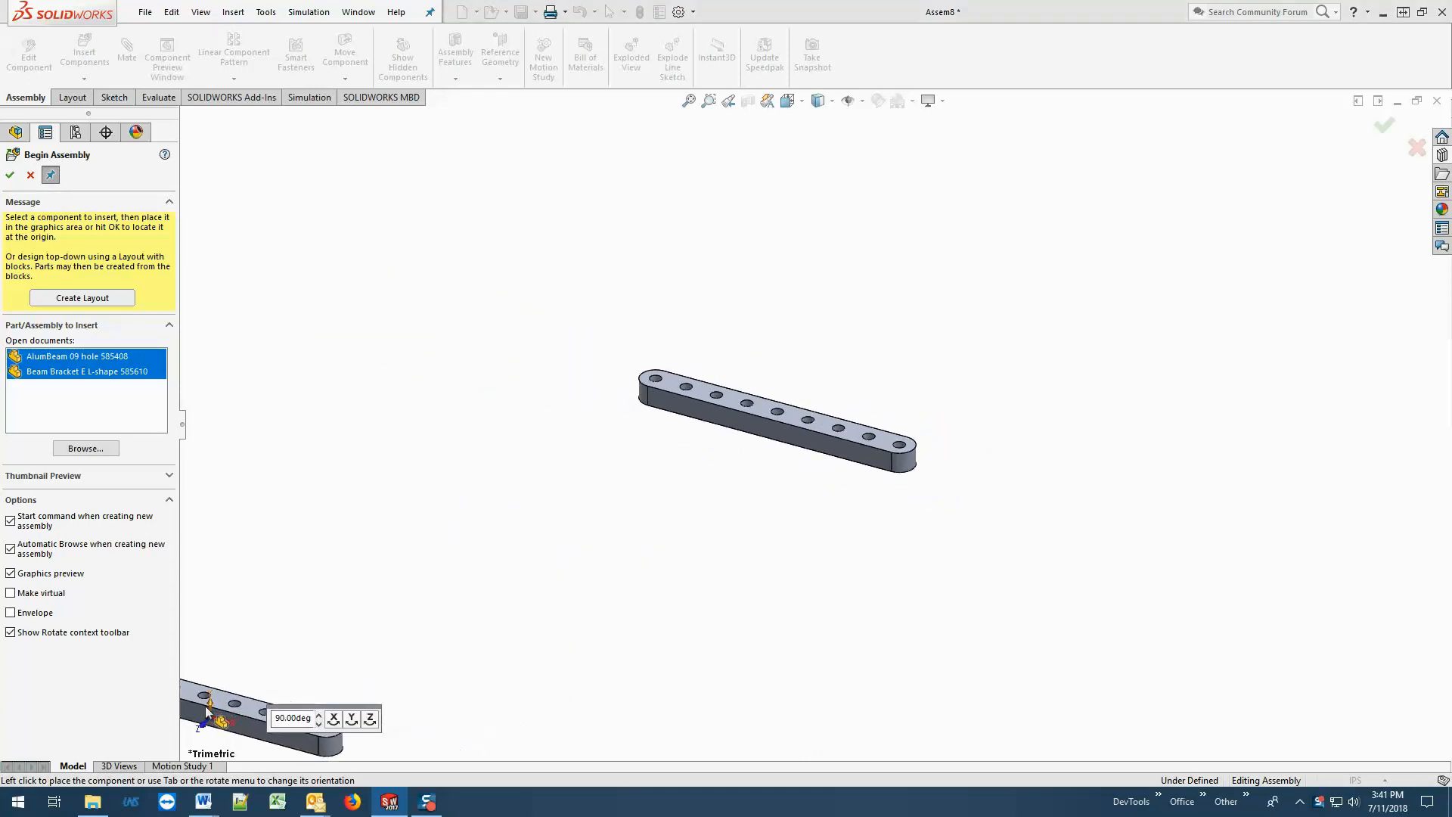
{"action": "left_click", "coordinate": [352, 720]}
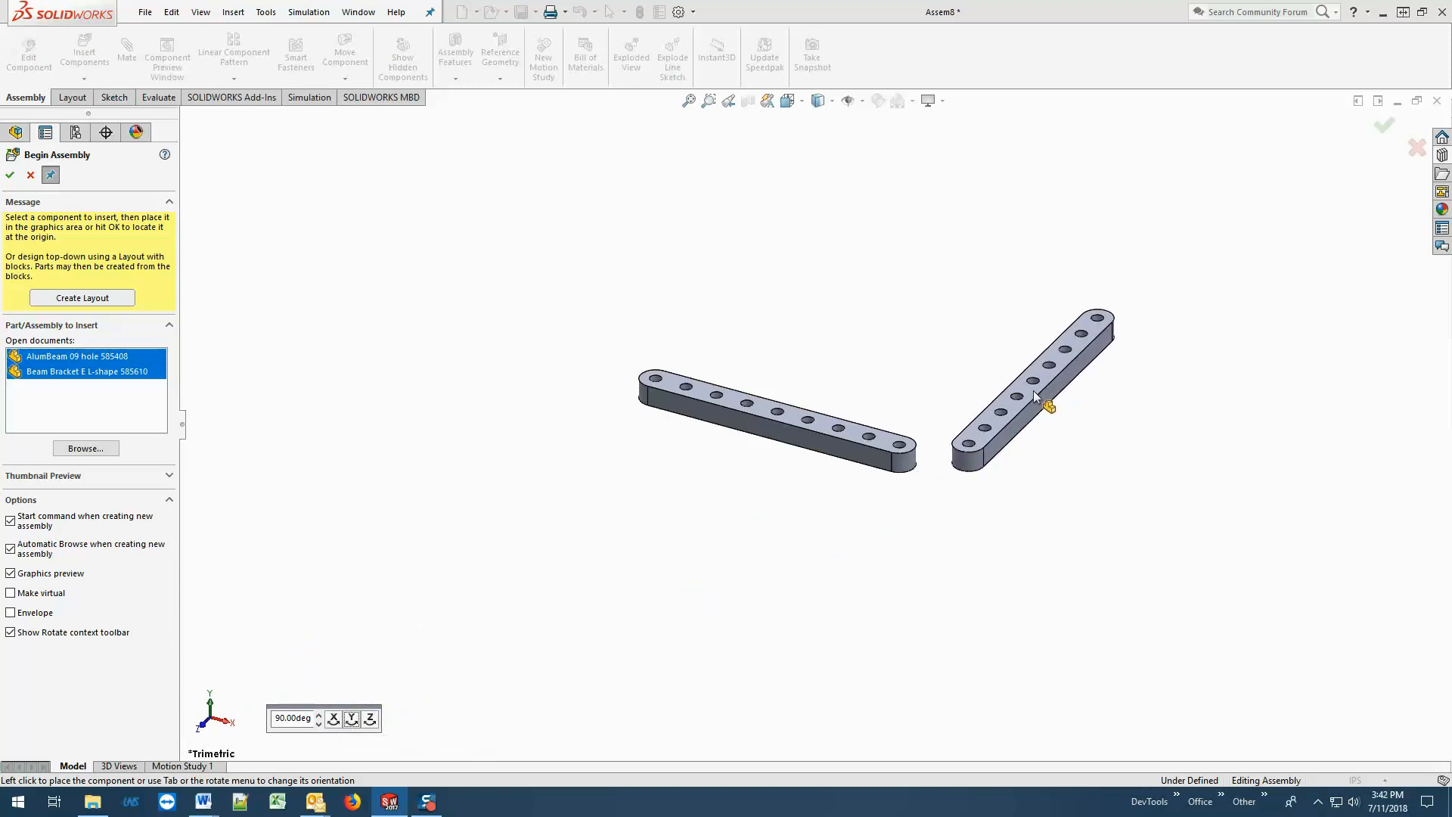
{"action": "left_click", "coordinate": [1034, 391]}
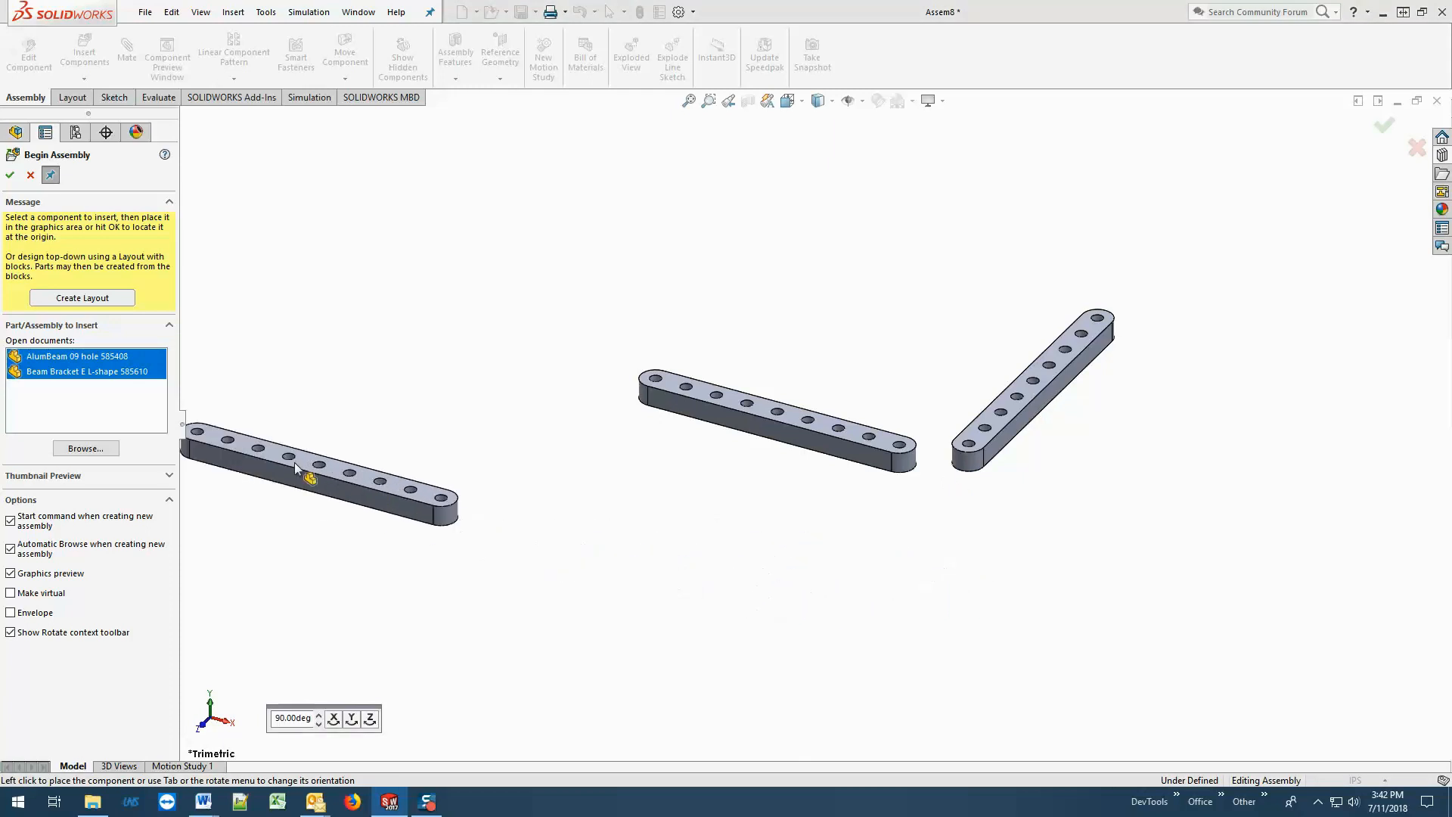
Insert an L-shape bracket, rotated in 90° steps about Y and X, at the corner between the two beam ends.
{"action": "left_click", "coordinate": [119, 372]}
{"action": "left_click", "coordinate": [121, 373]}
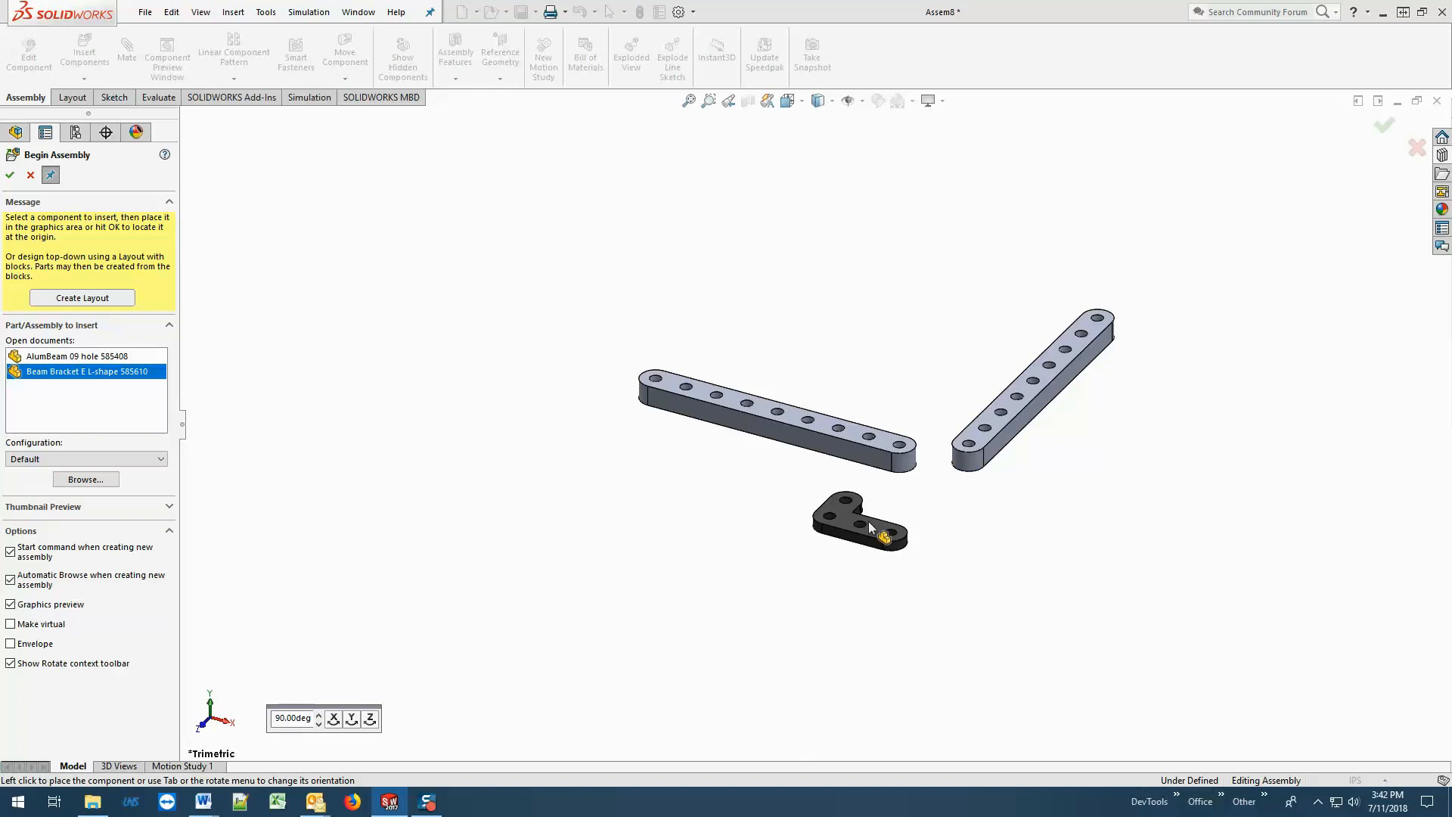
{"action": "left_click", "coordinate": [351, 719]}
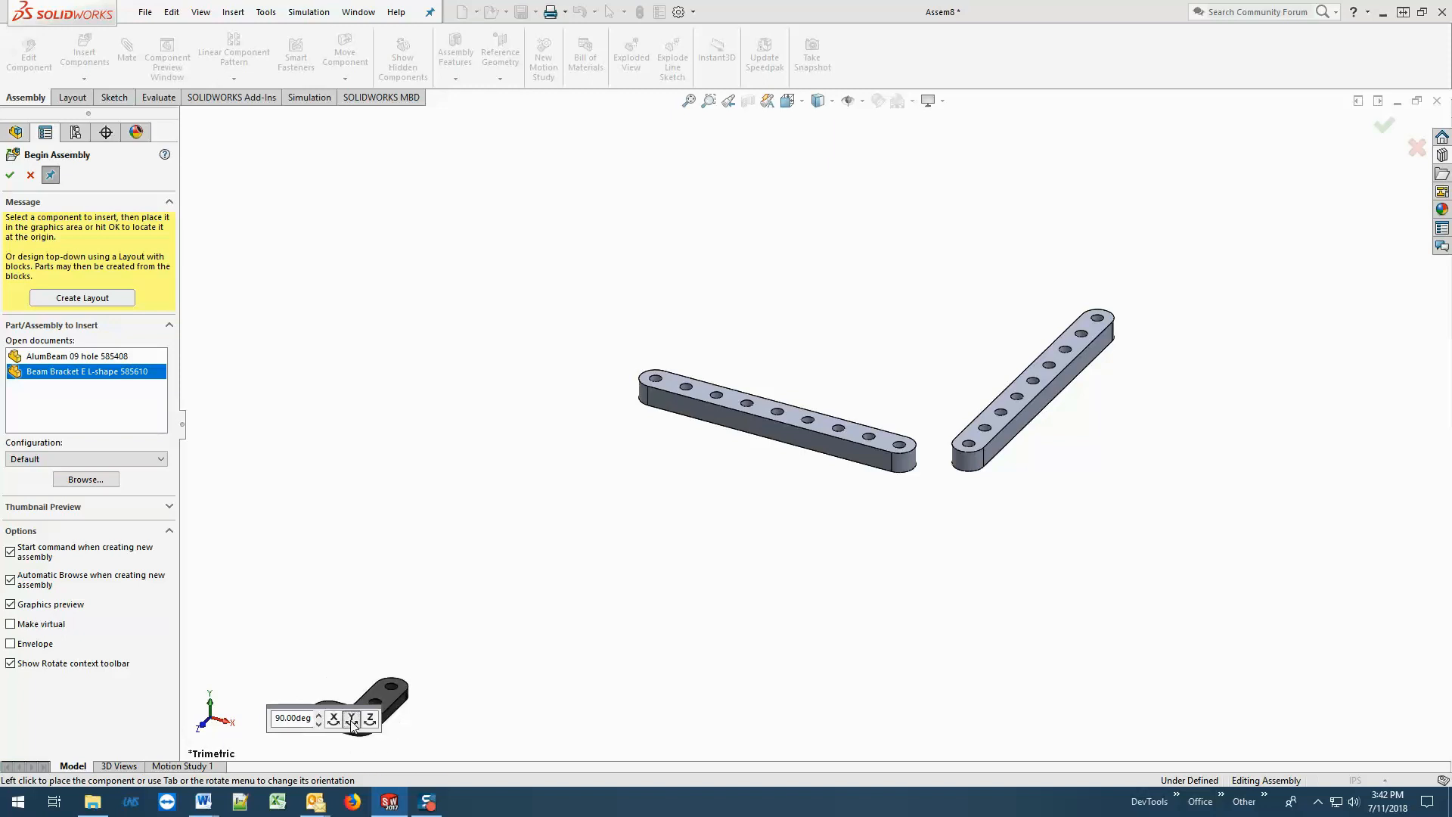
{"action": "left_click", "coordinate": [352, 719]}
{"action": "left_click", "coordinate": [334, 720]}
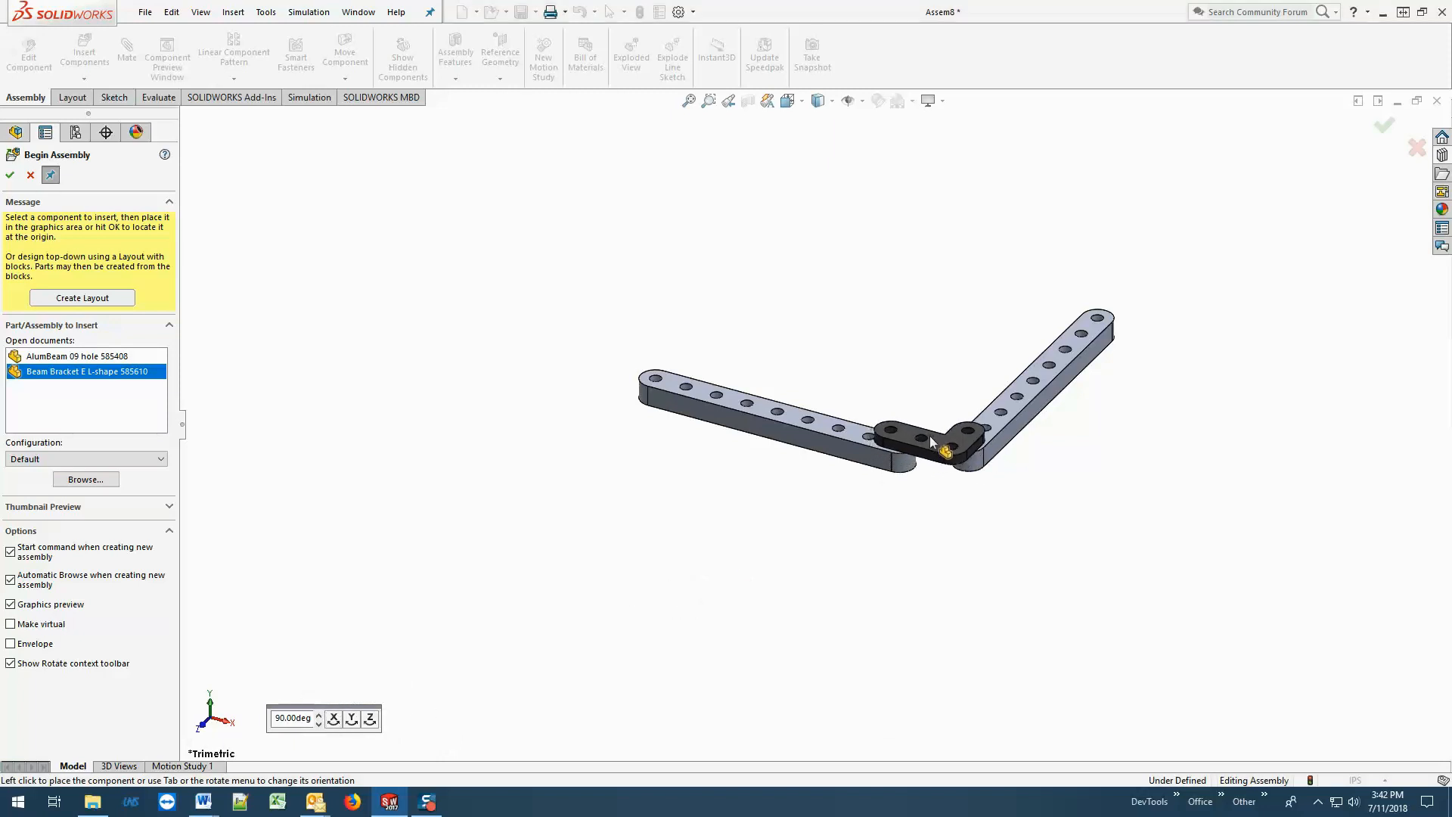
{"action": "left_click", "coordinate": [929, 436]}
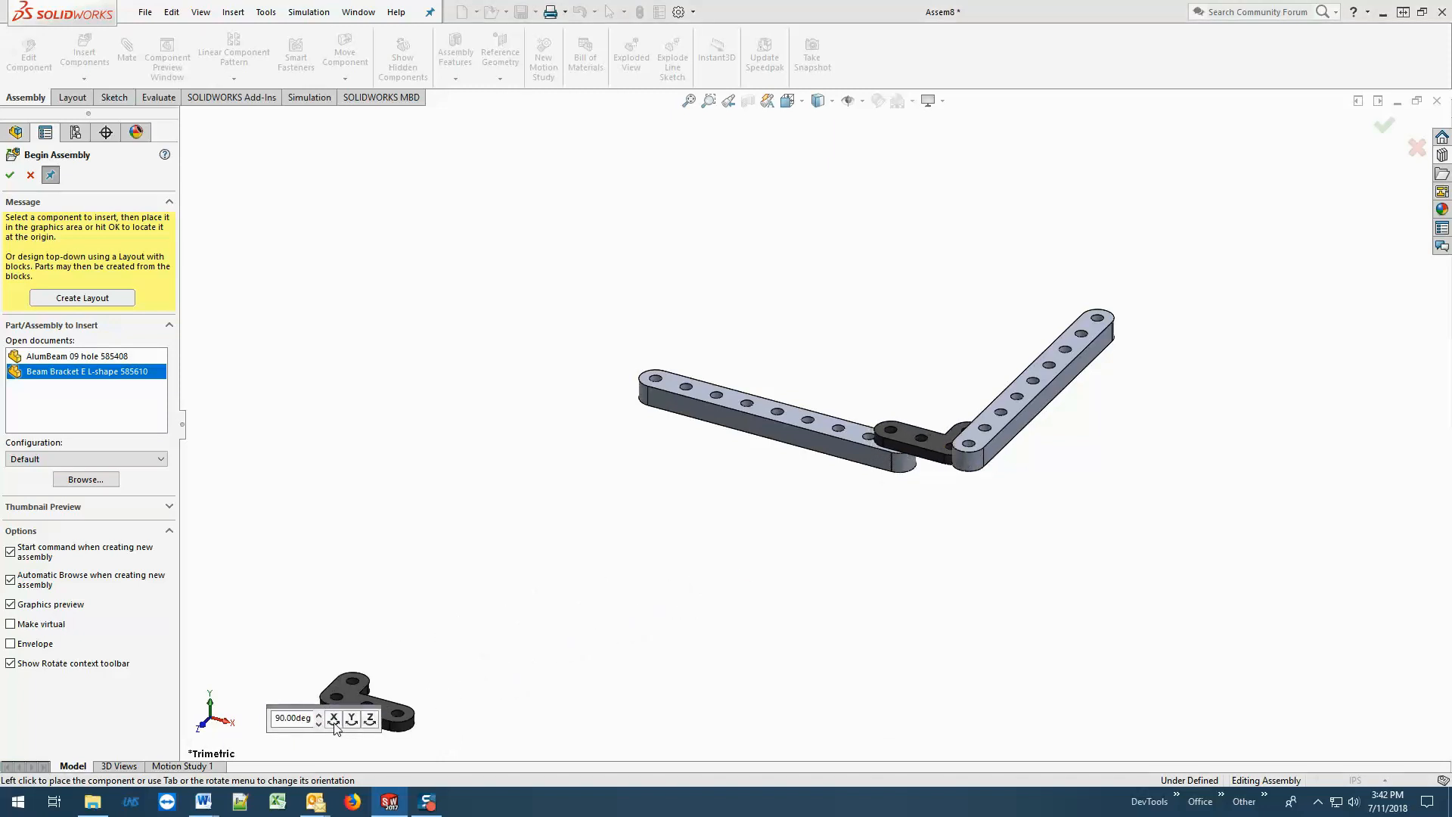
Insert a second L-shape bracket in the same orientation just below the corner, and finish inserting components.
{"action": "left_click", "coordinate": [351, 719]}
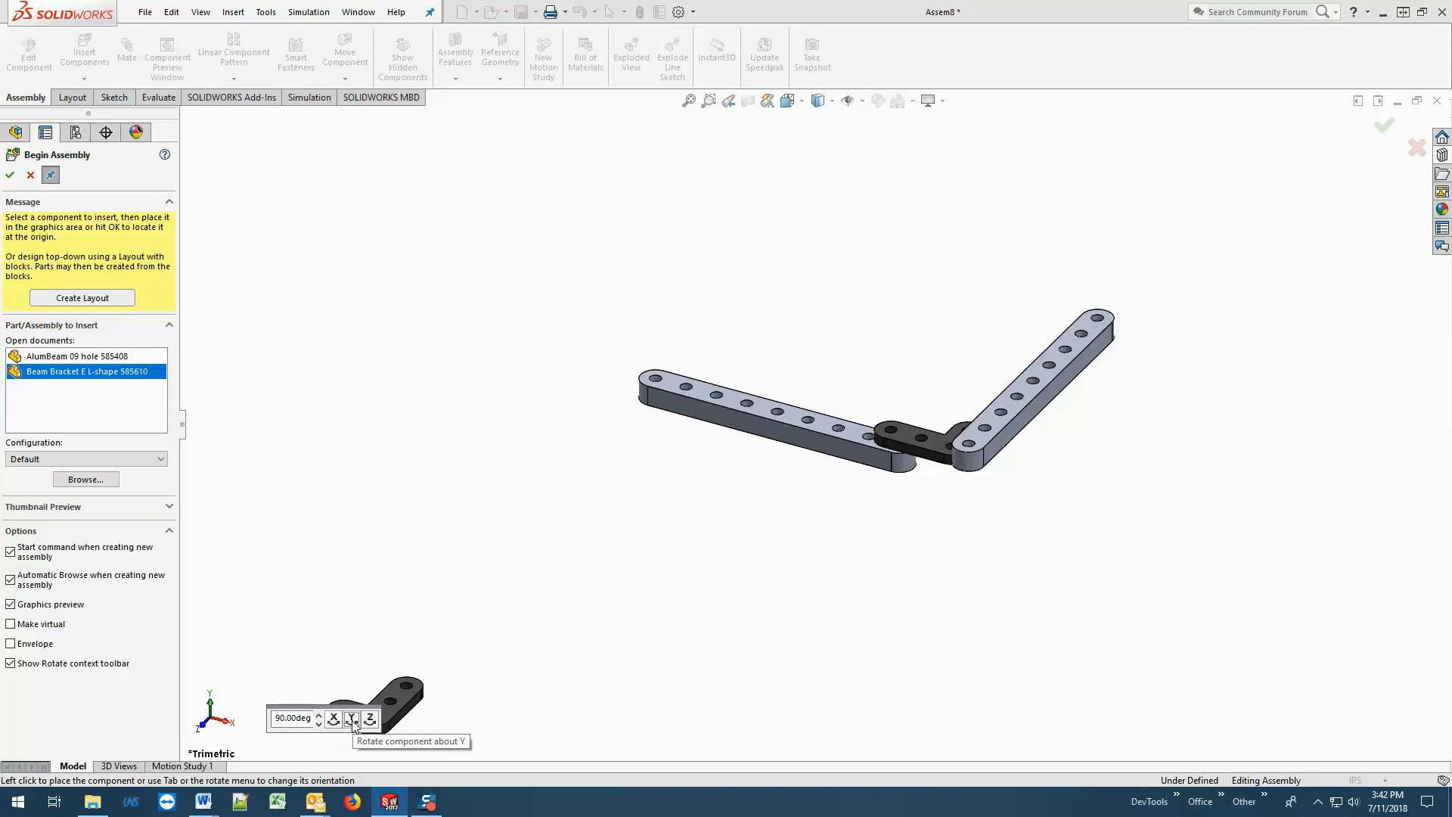
{"action": "left_click", "coordinate": [334, 720]}
{"action": "left_click", "coordinate": [335, 723]}
{"action": "left_click", "coordinate": [335, 722]}
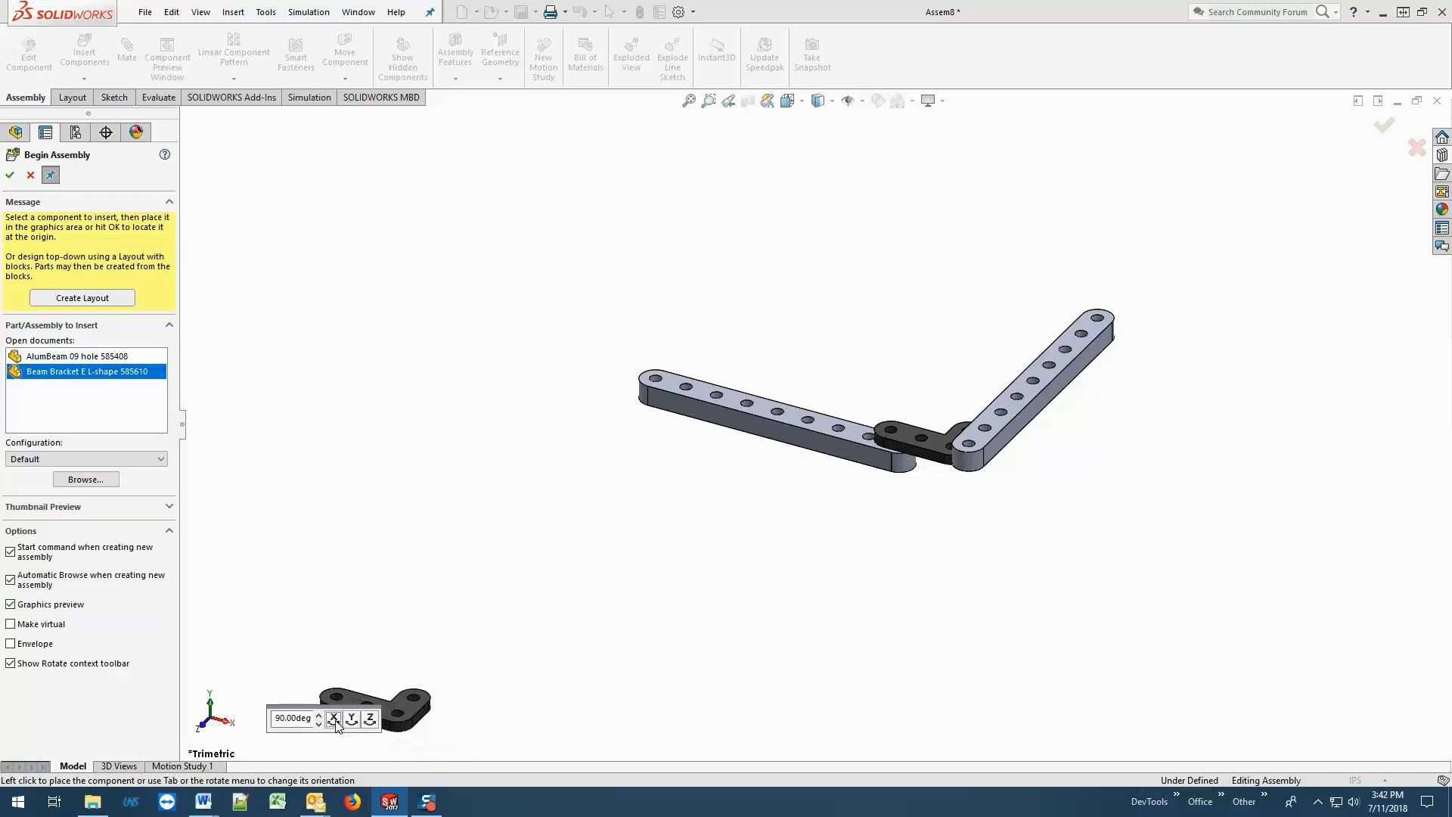
{"action": "left_click", "coordinate": [927, 495]}
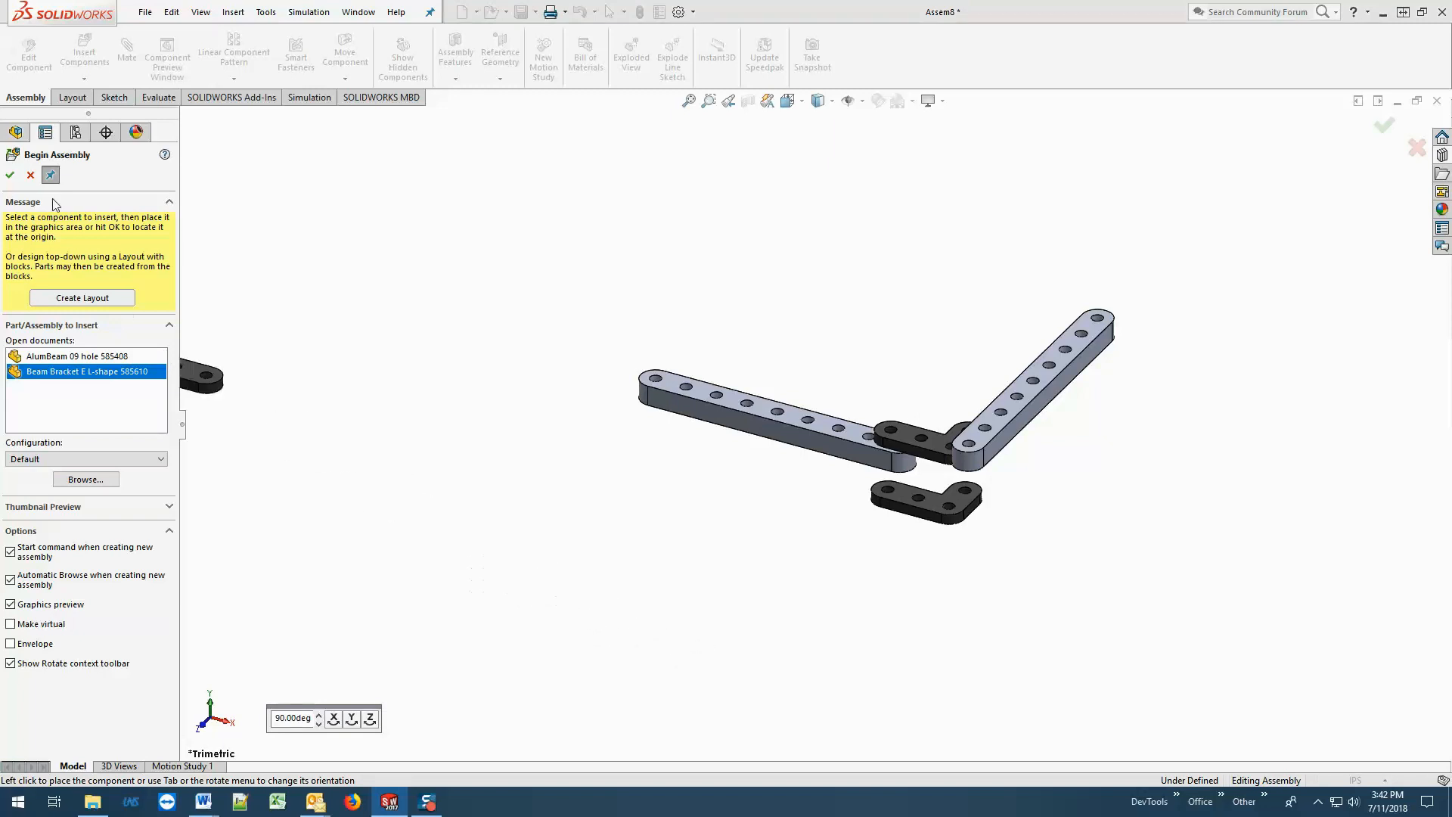
{"action": "left_click", "coordinate": [11, 179]}
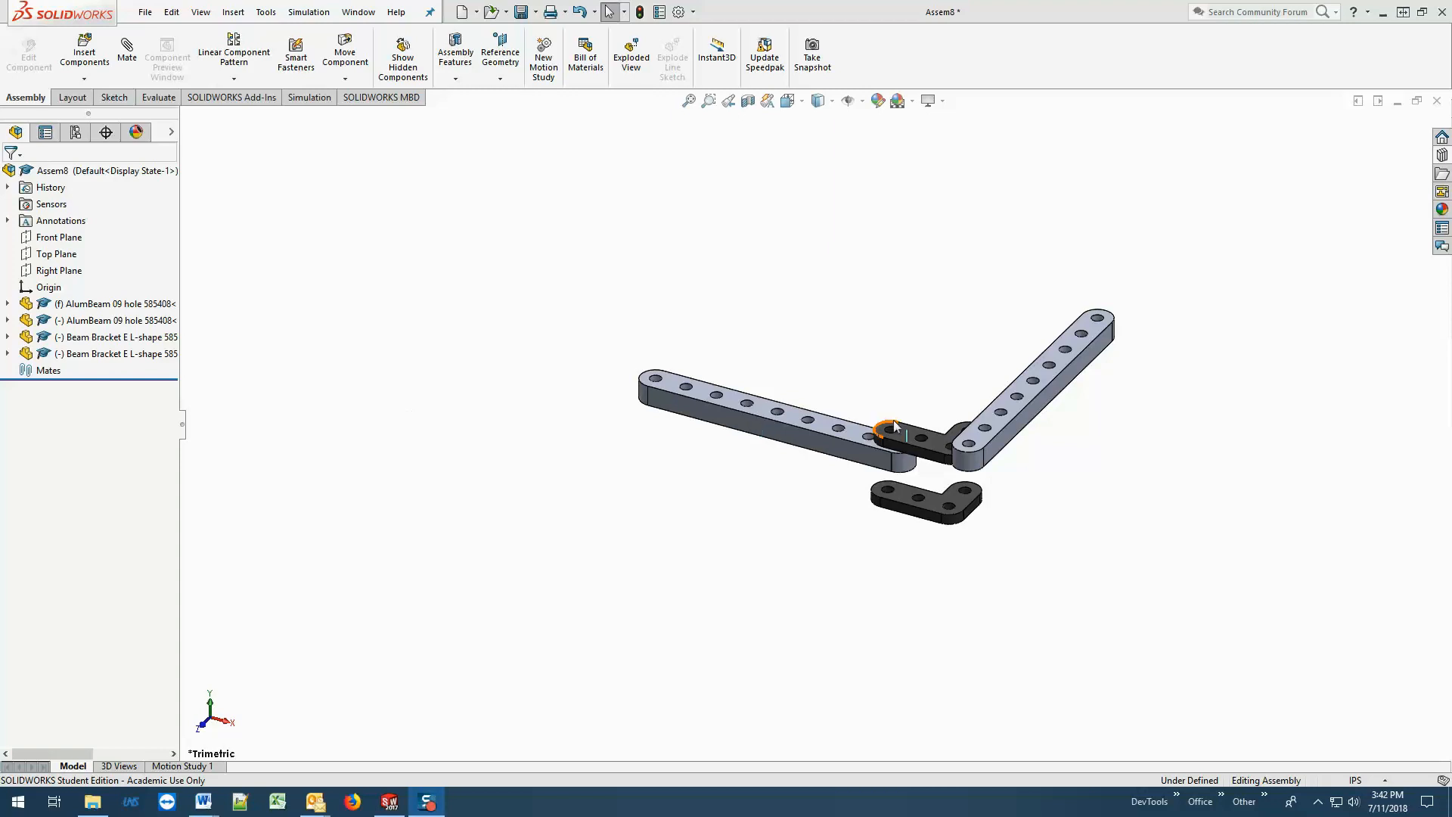
Add a coincident mate between the lower L-shape bracket's top face and the fixed nine-hole beam's bottom face, keeping the Mate command active.
{"action": "middle_click_drag", "start_coordinate": [935, 406], "coordinate": [933, 340]}
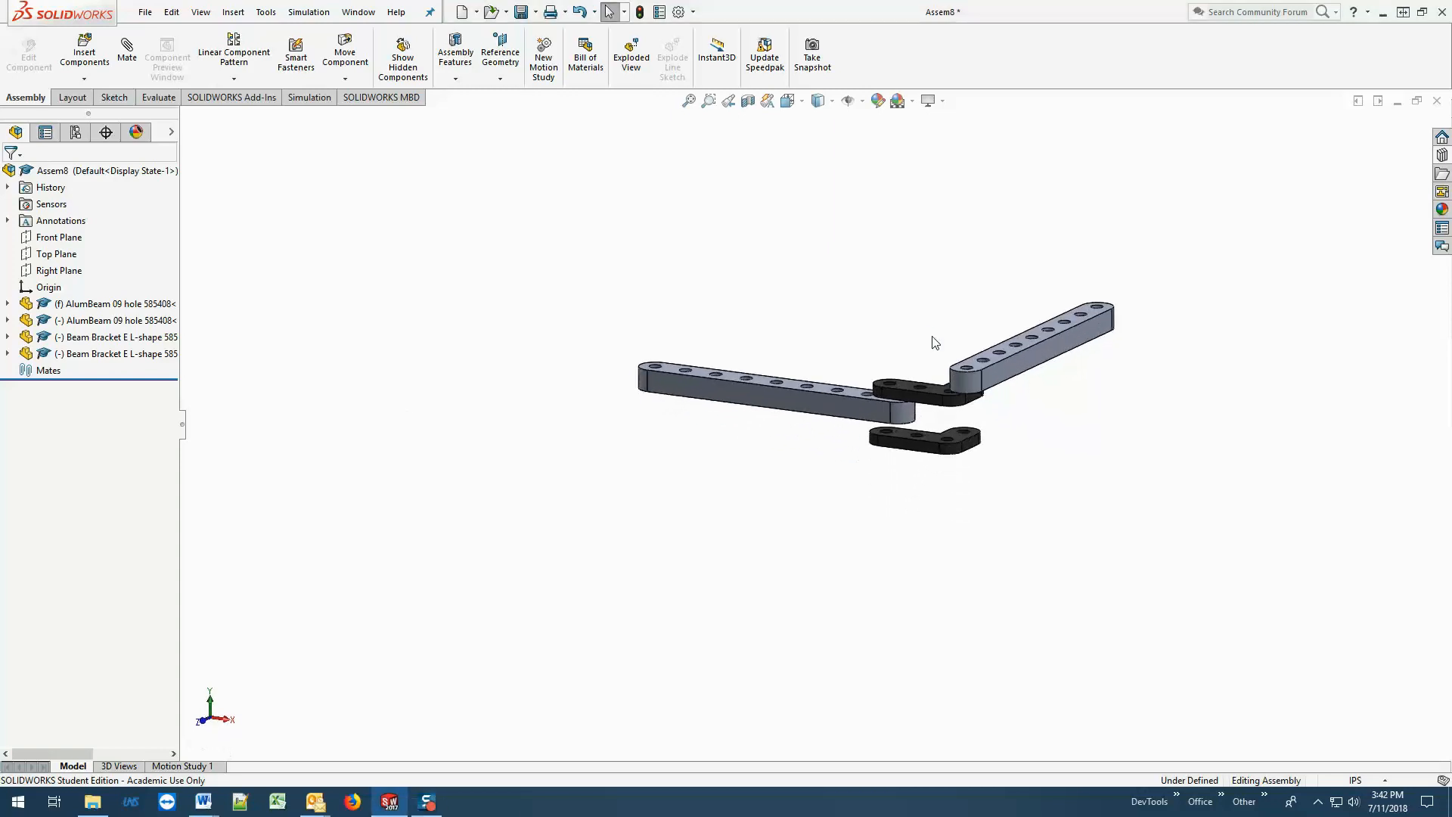
{"action": "scroll", "coordinate": [919, 420], "scroll_direction": "down", "scroll_amount": 6}
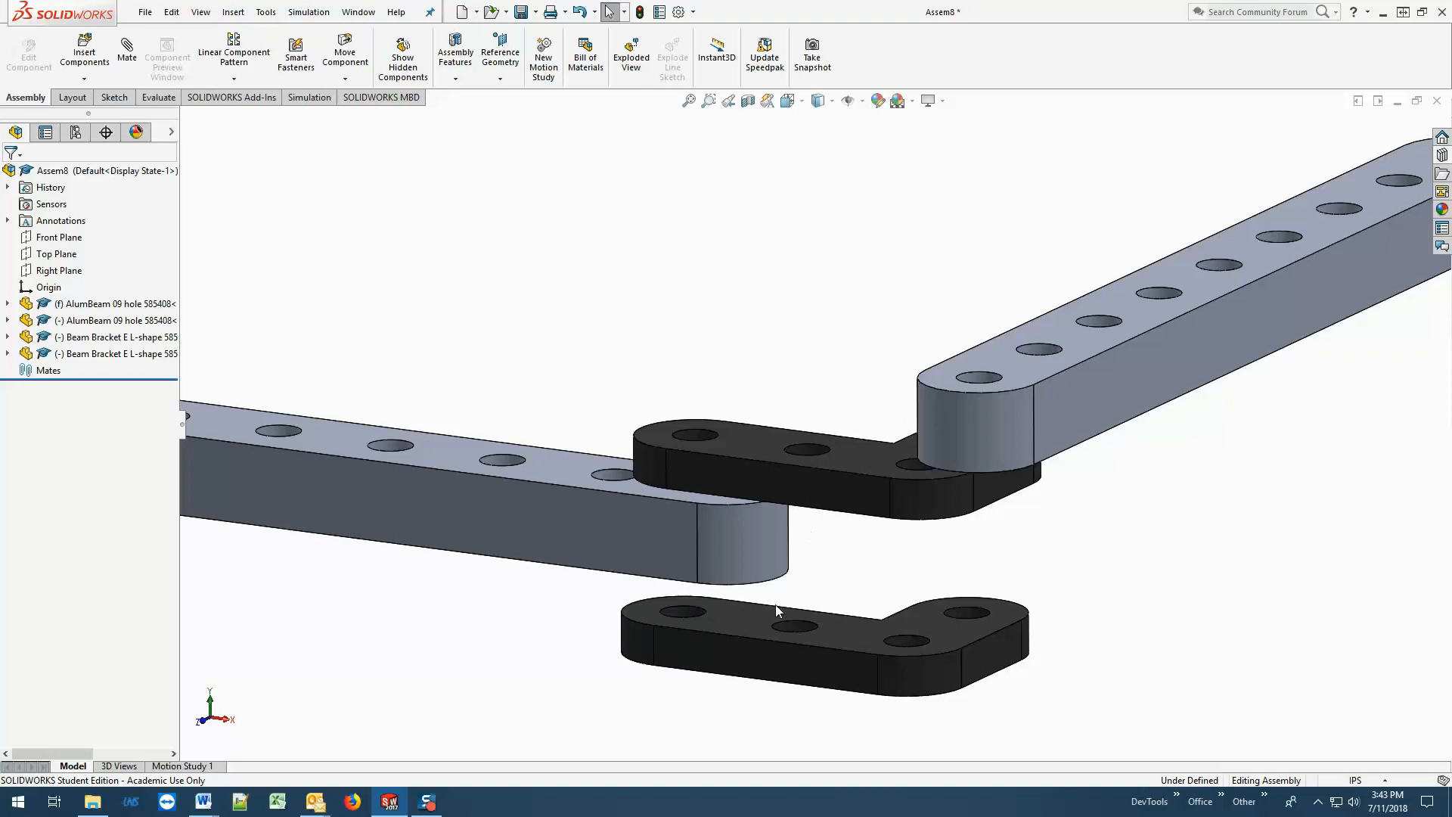
{"action": "left_click", "coordinate": [754, 620]}
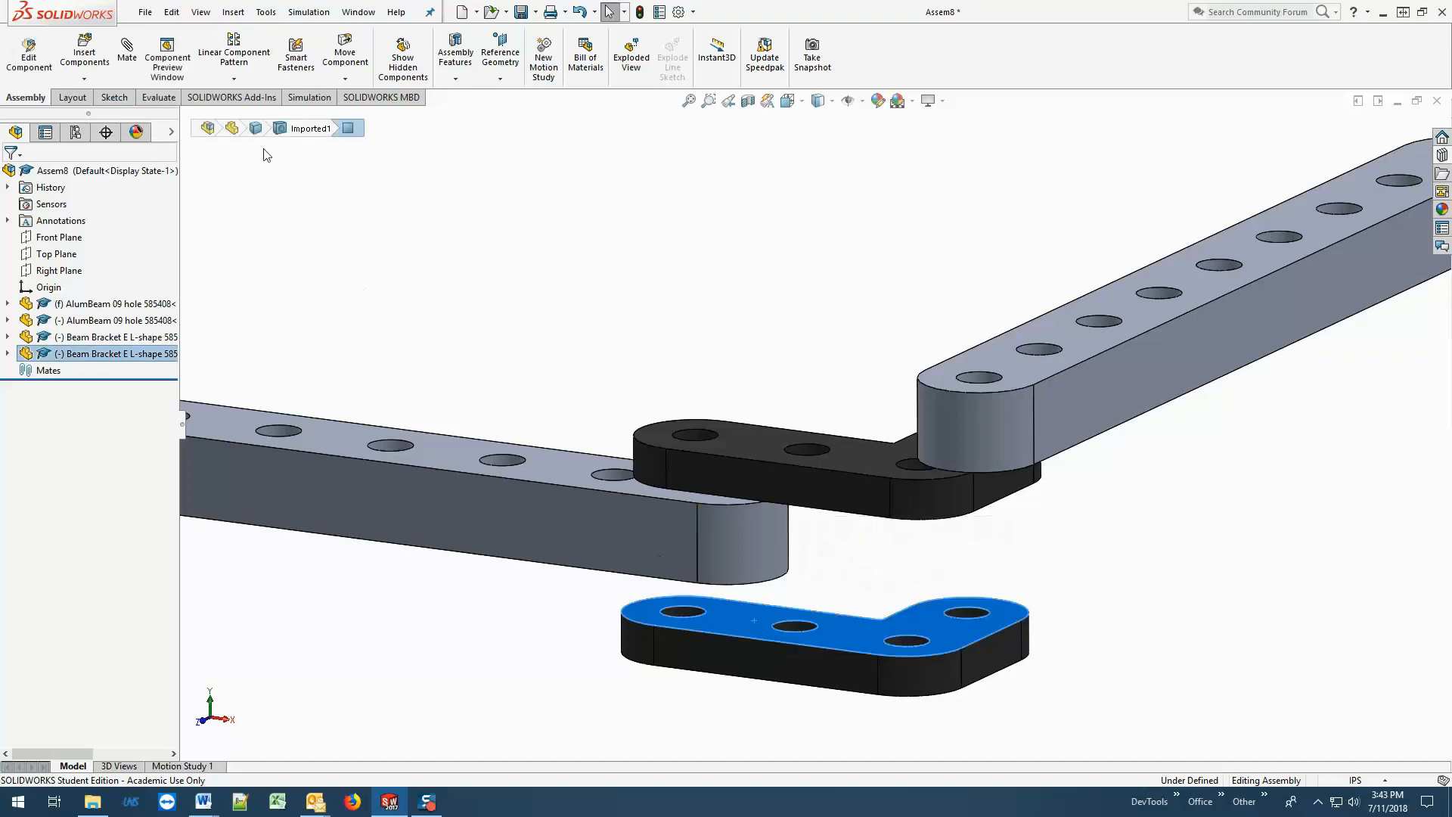
{"action": "left_click", "coordinate": [127, 47]}
{"action": "middle_click_drag", "start_coordinate": [522, 681], "coordinate": [616, 610]}
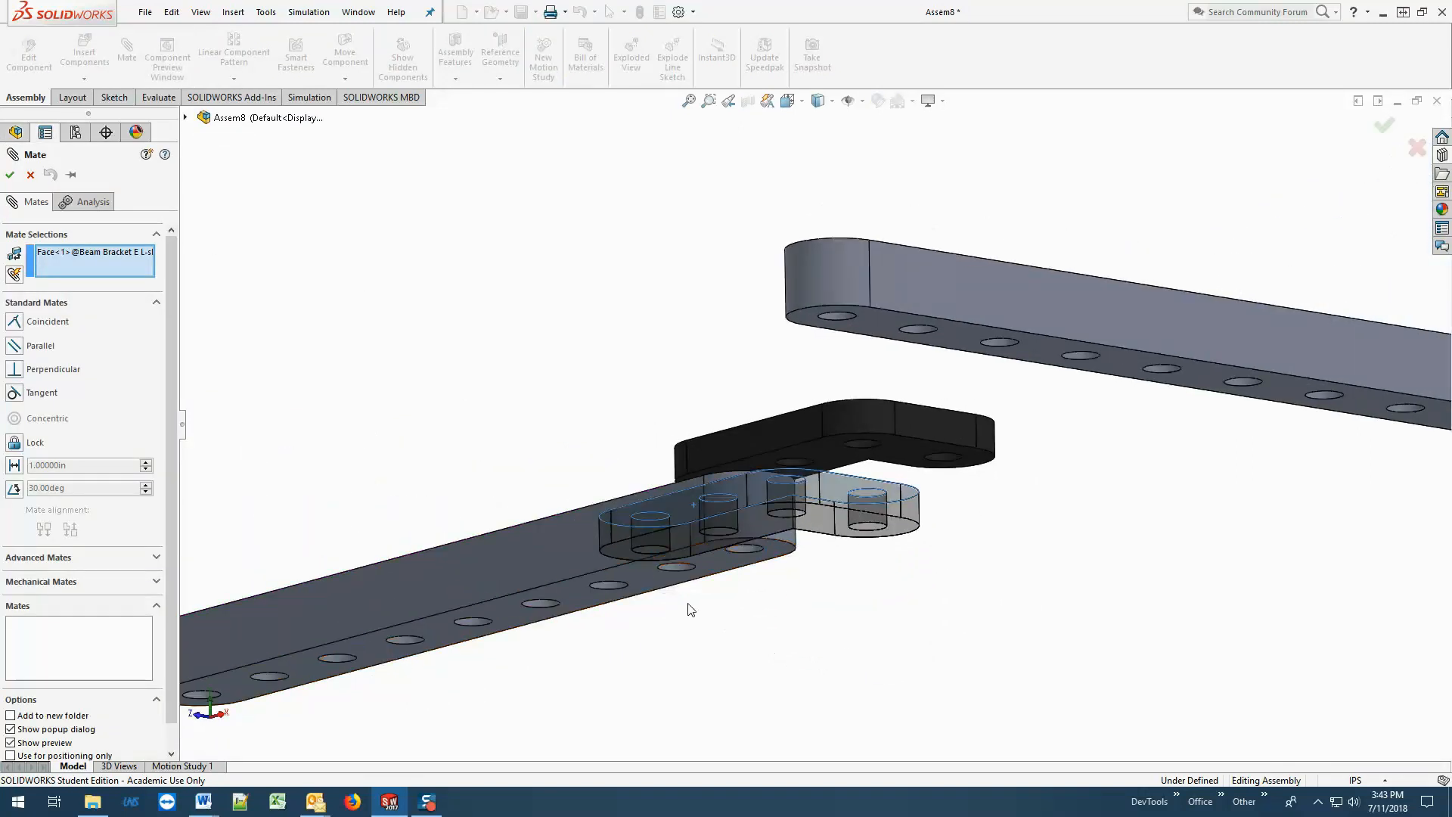
{"action": "left_click", "coordinate": [648, 576]}
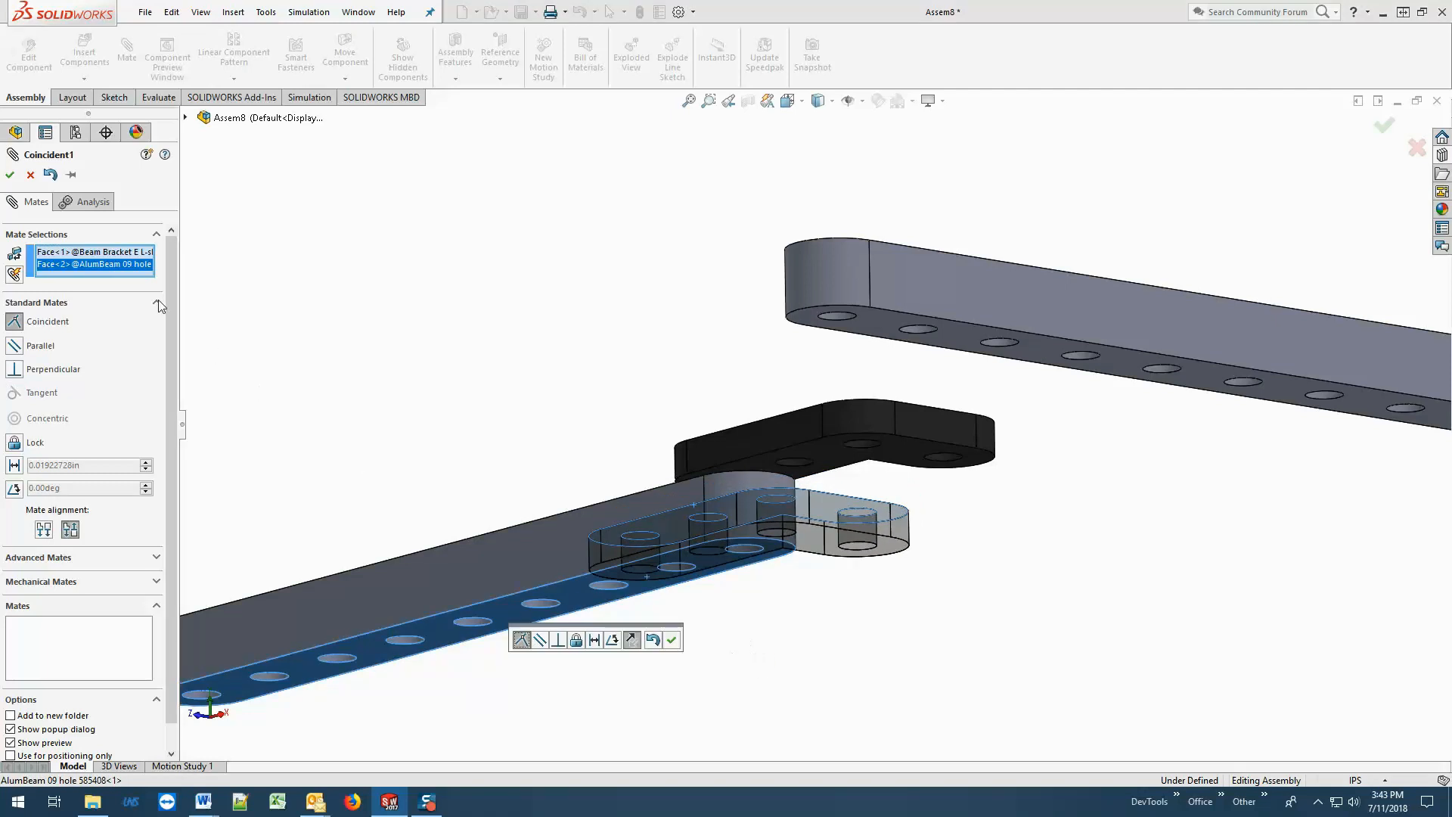
{"action": "left_click", "coordinate": [10, 174]}
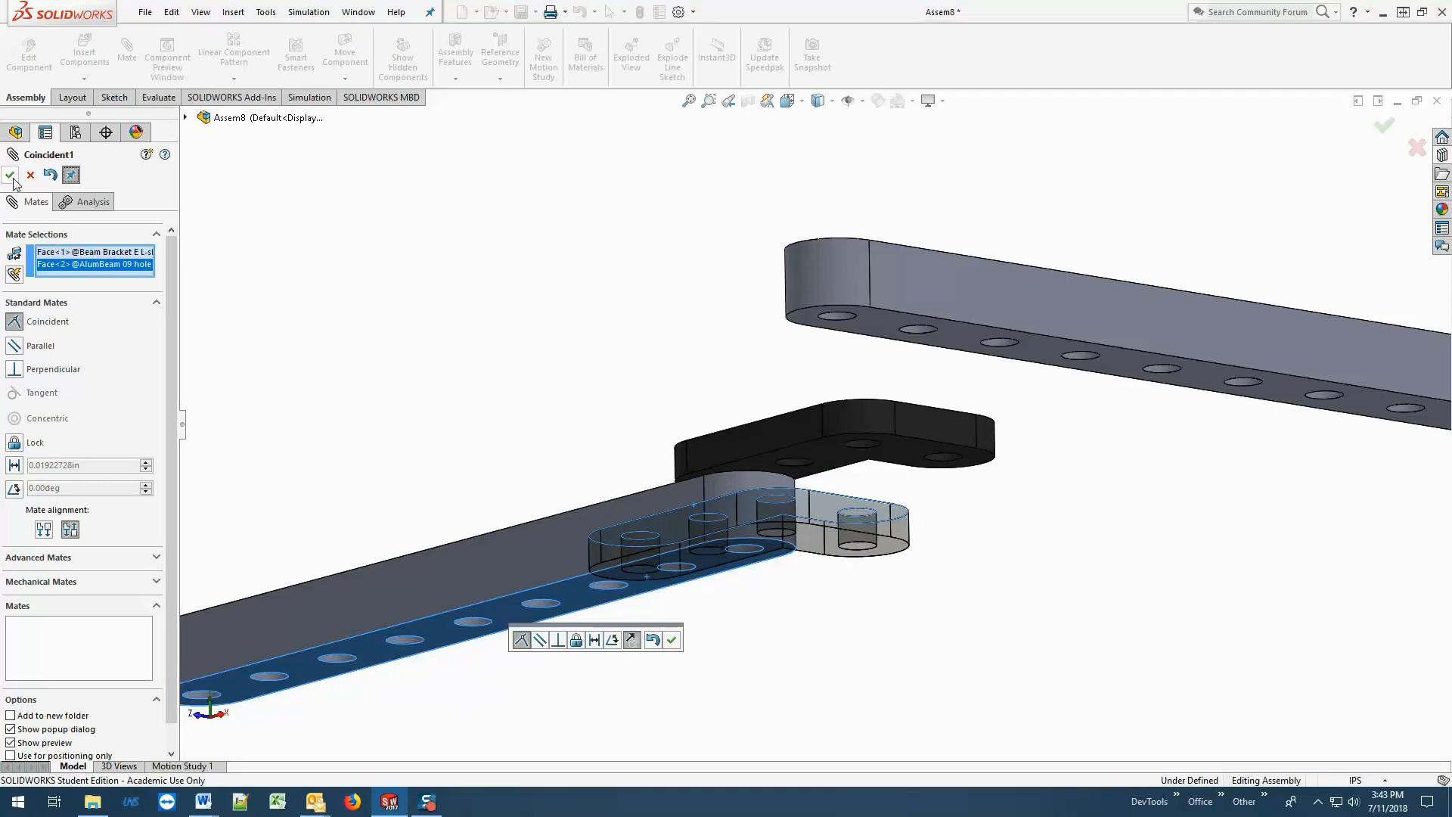
Add a coincident mate between the rotated nine-hole beam's bottom face and the lower L-shape bracket's top face.
{"action": "left_click", "coordinate": [969, 330]}
{"action": "middle_click_drag", "start_coordinate": [959, 394], "coordinate": [1007, 647]}
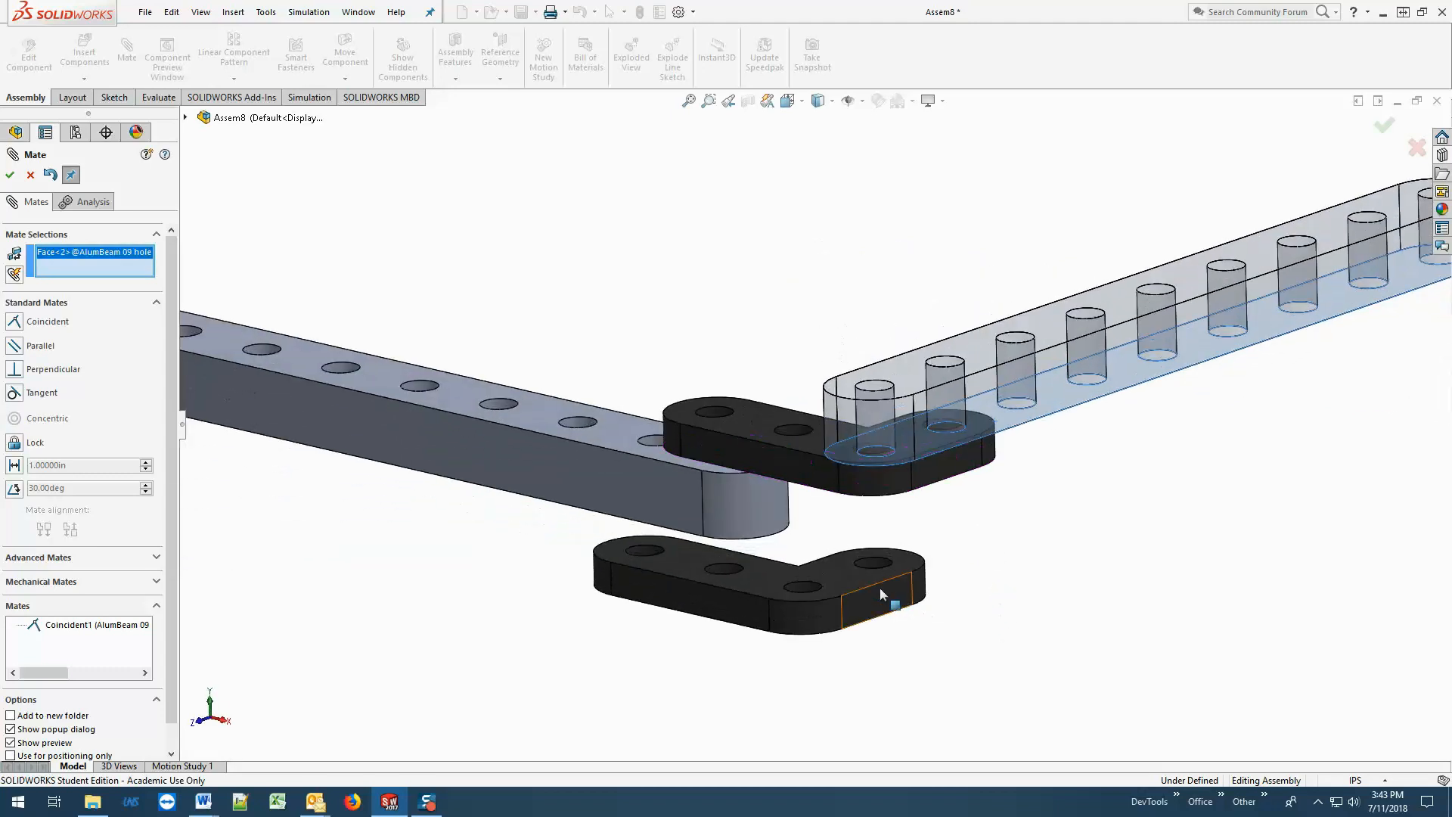
{"action": "left_click", "coordinate": [860, 579]}
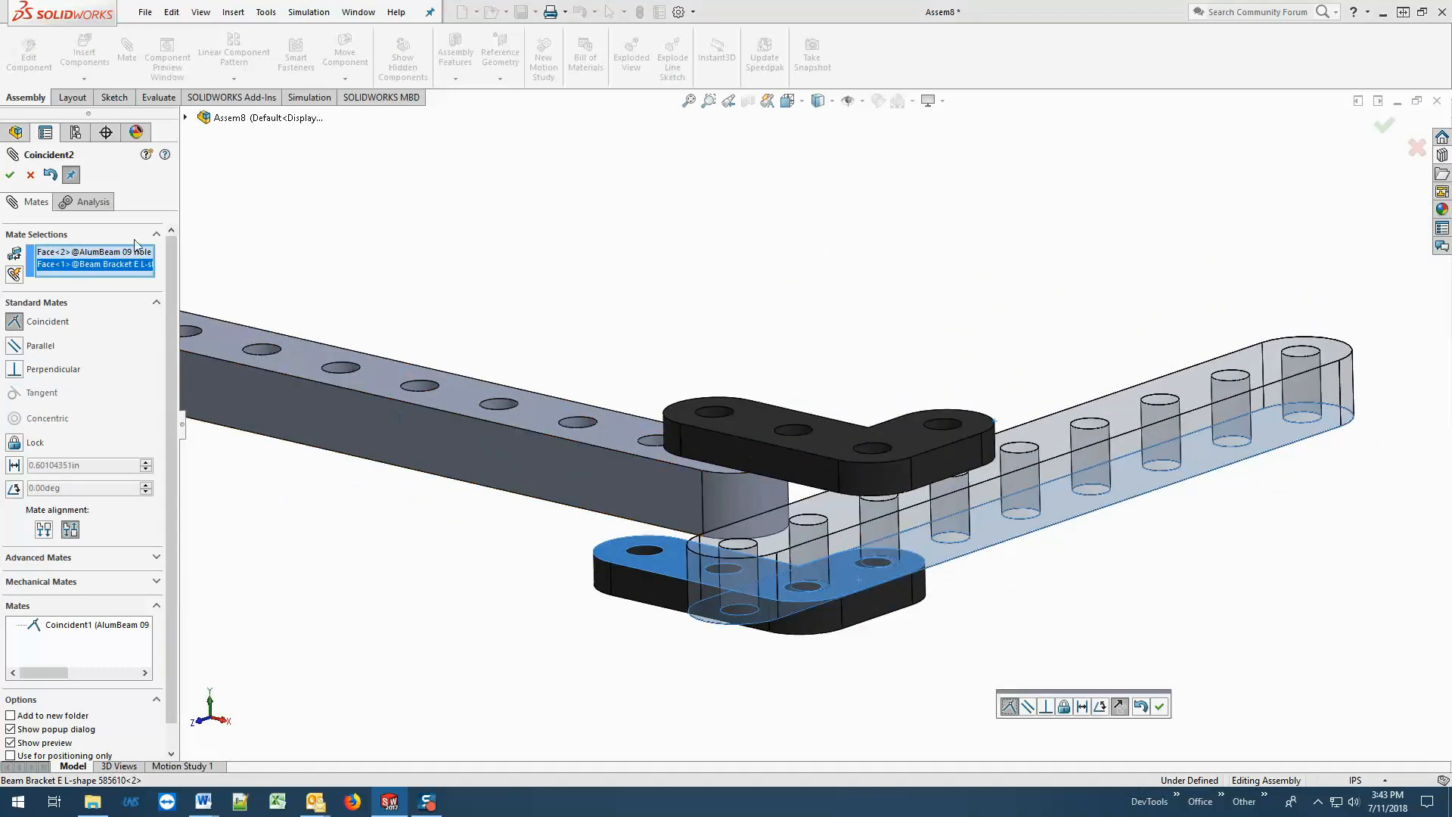
{"action": "left_click", "coordinate": [10, 175]}
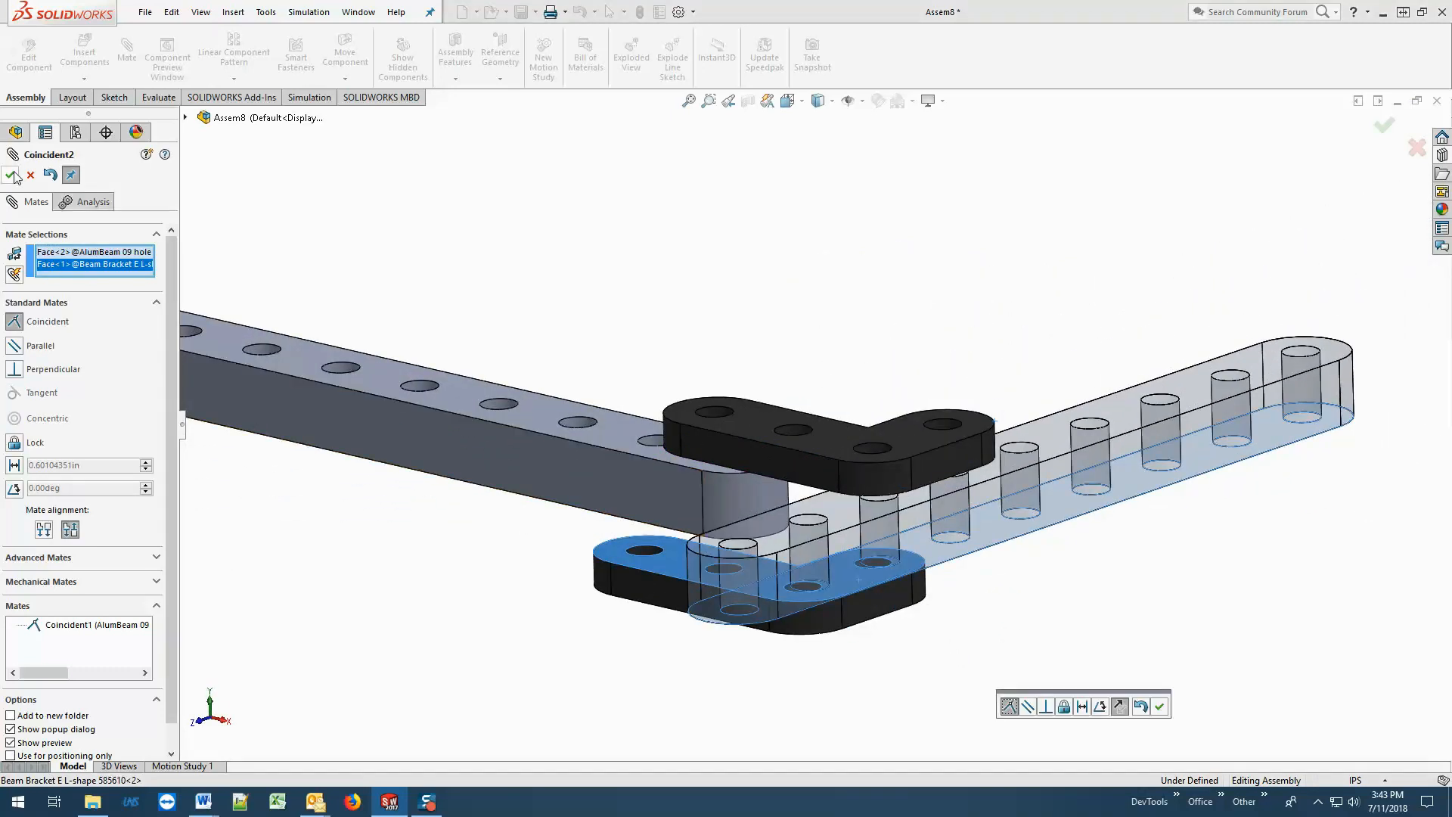
Add a coincident mate between the fixed nine-hole beam's top face and the upper L-shape bracket's bottom face.
{"action": "left_click", "coordinate": [475, 409]}
{"action": "middle_click_drag", "start_coordinate": [592, 531], "coordinate": [466, 307]}
{"action": "scroll", "coordinate": [469, 306], "scroll_direction": "up", "scroll_amount": 2}
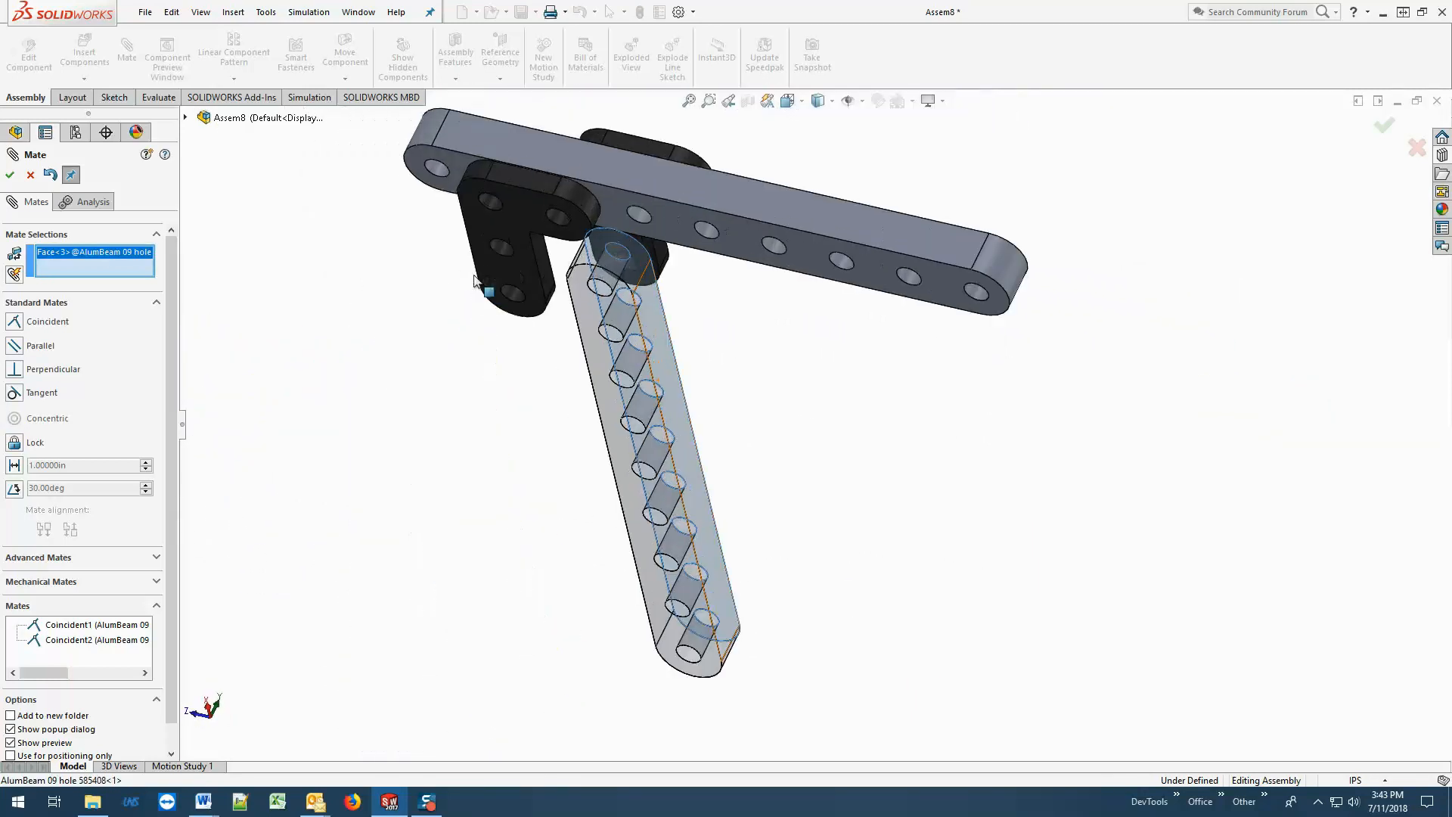
{"action": "scroll", "coordinate": [624, 234], "scroll_direction": "down", "scroll_amount": 2}
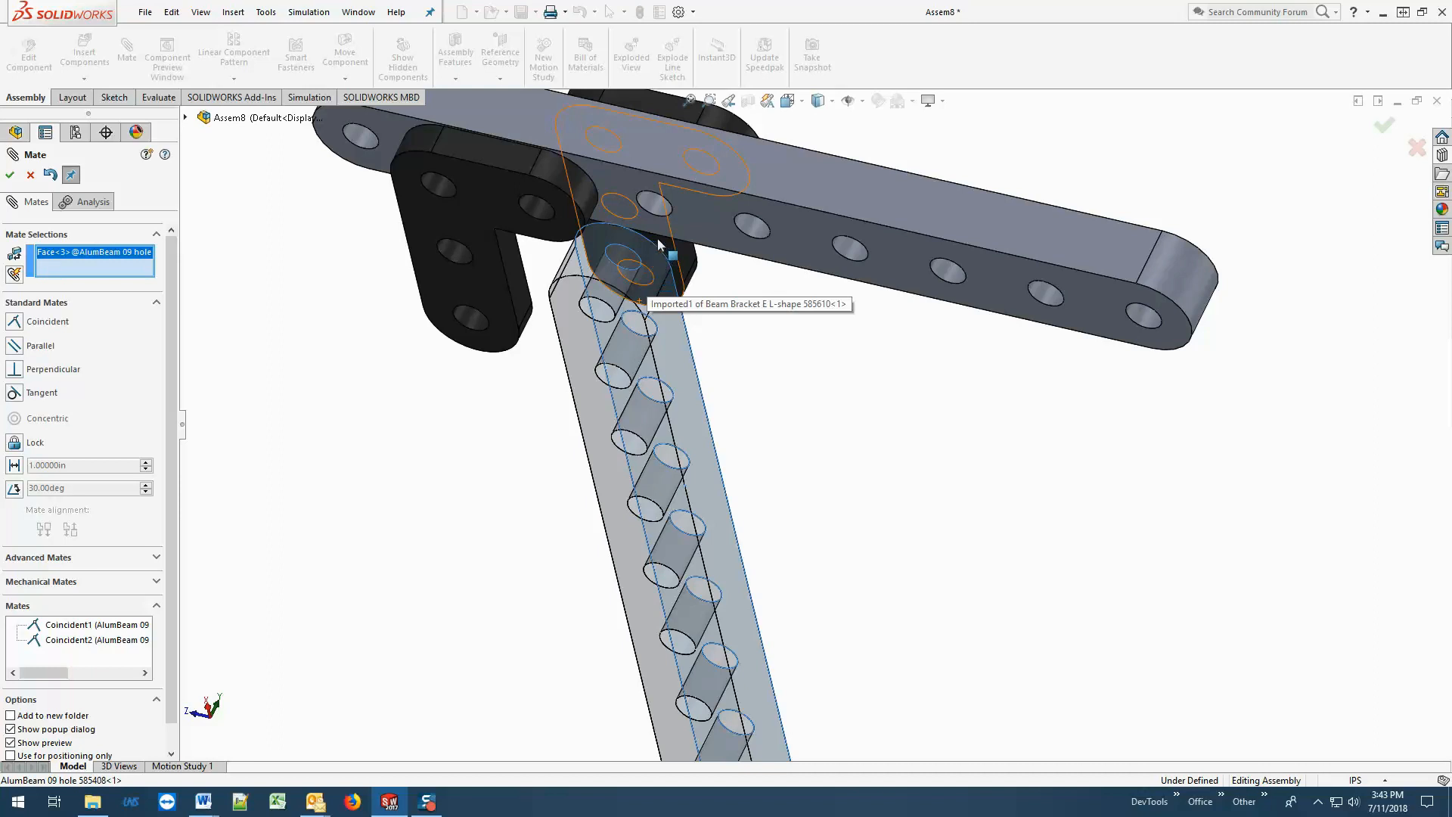
{"action": "left_click", "coordinate": [658, 245]}
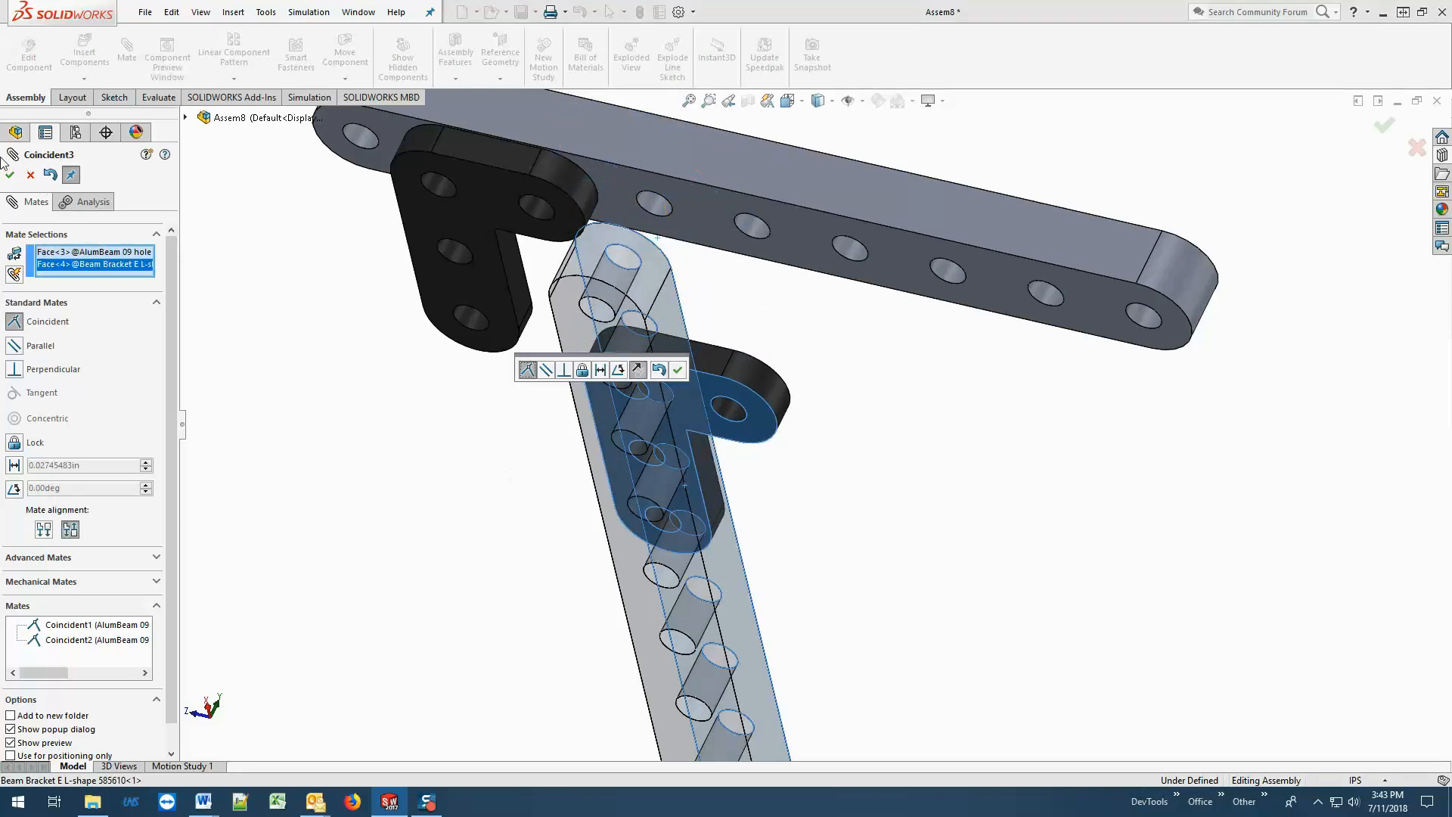
{"action": "left_click", "coordinate": [11, 175]}
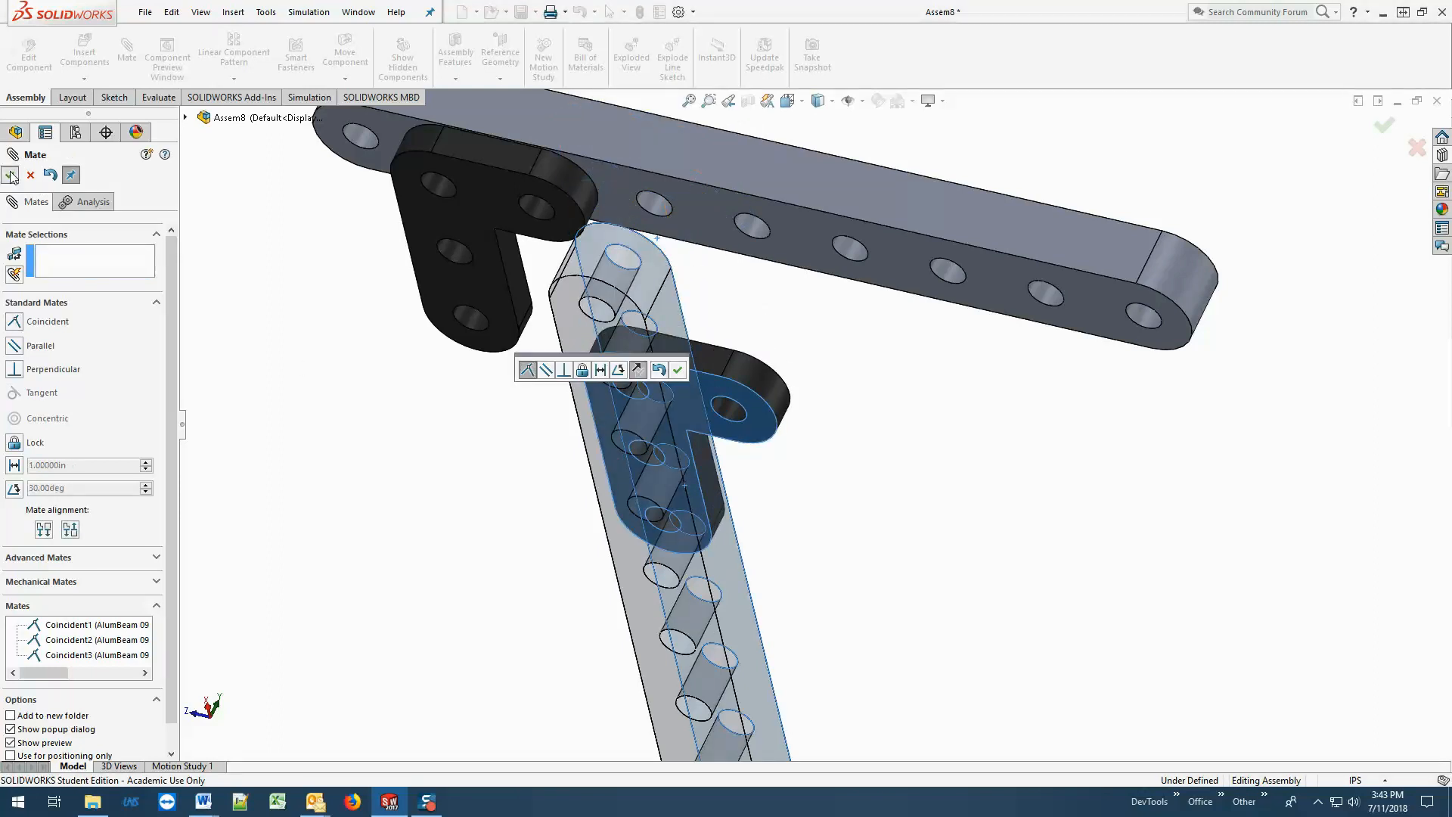
Add a coincident mate between the upper L-shape bracket's bottom face and the rotated nine-hole beam's top face.
{"action": "left_click", "coordinate": [712, 380]}
{"action": "middle_click_drag", "start_coordinate": [893, 433], "coordinate": [1074, 674]}
{"action": "scroll", "coordinate": [1081, 678], "scroll_direction": "down", "scroll_amount": 2}
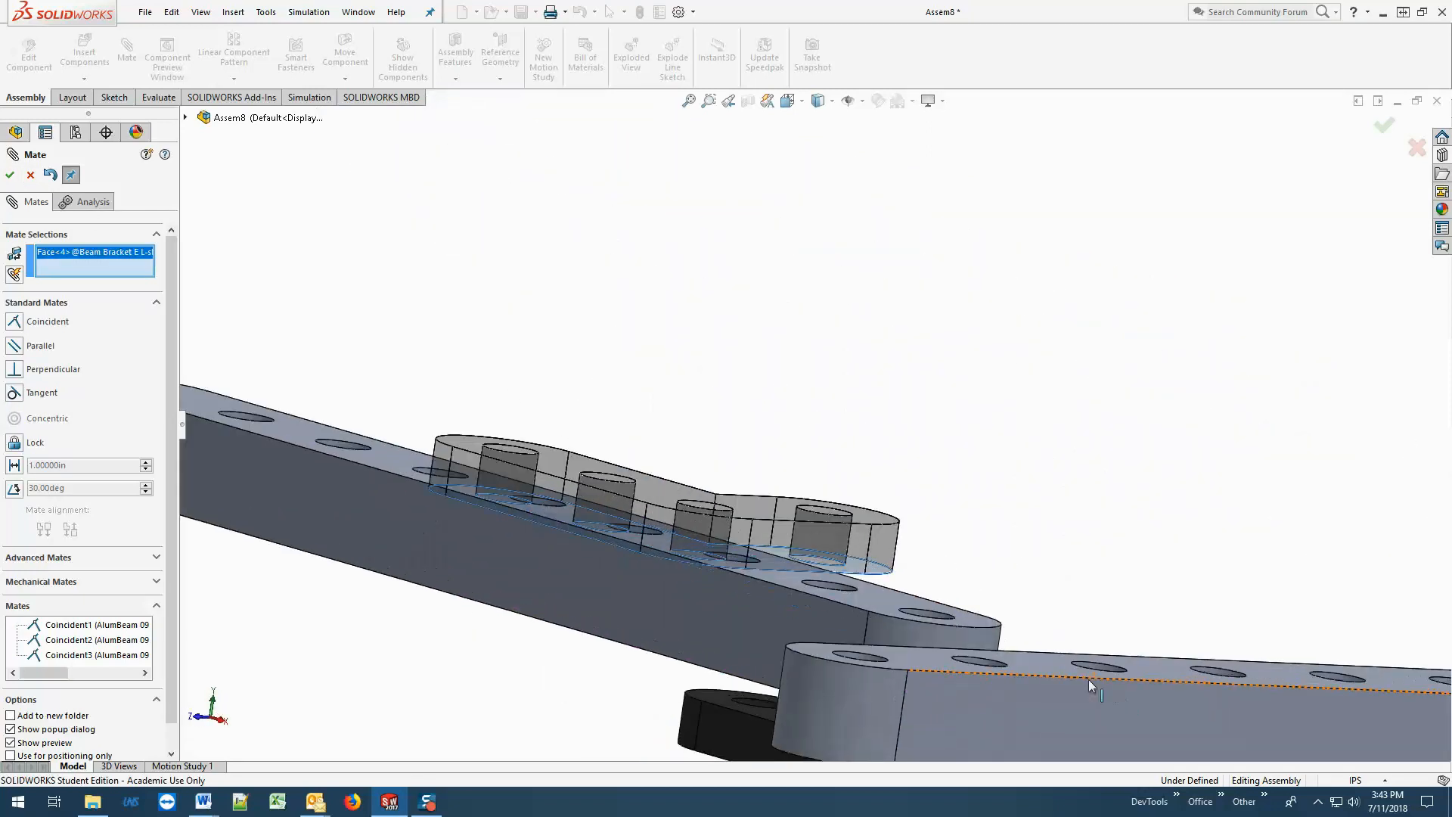
{"action": "left_click", "coordinate": [1051, 667]}
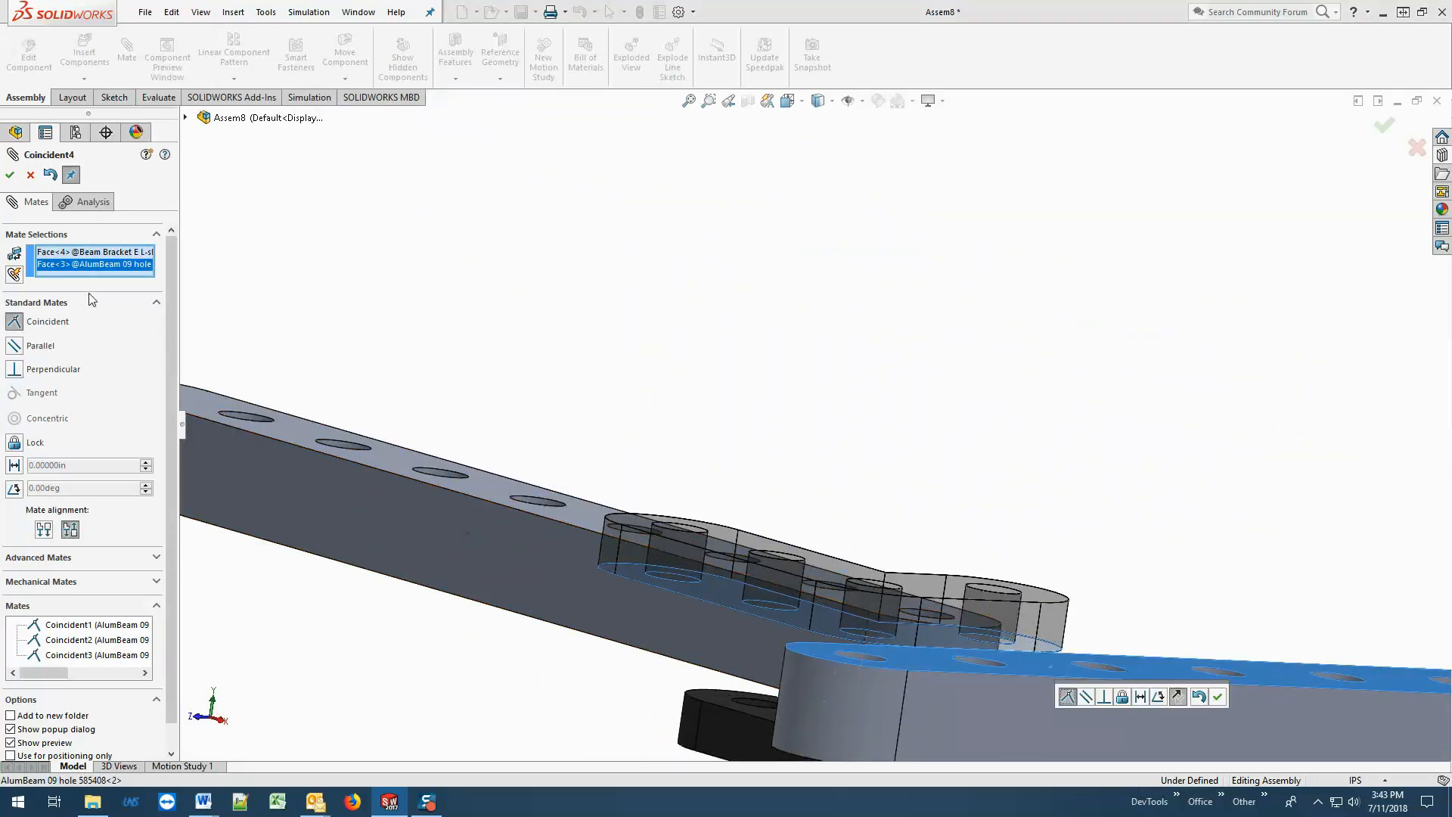
{"action": "left_click", "coordinate": [10, 175]}
Move the rotated beam and both L-shape brackets within their planes to the corner, leaving each bracket slightly offset from the beam holes.
{"action": "scroll", "coordinate": [933, 578], "scroll_direction": "up", "scroll_amount": 5}
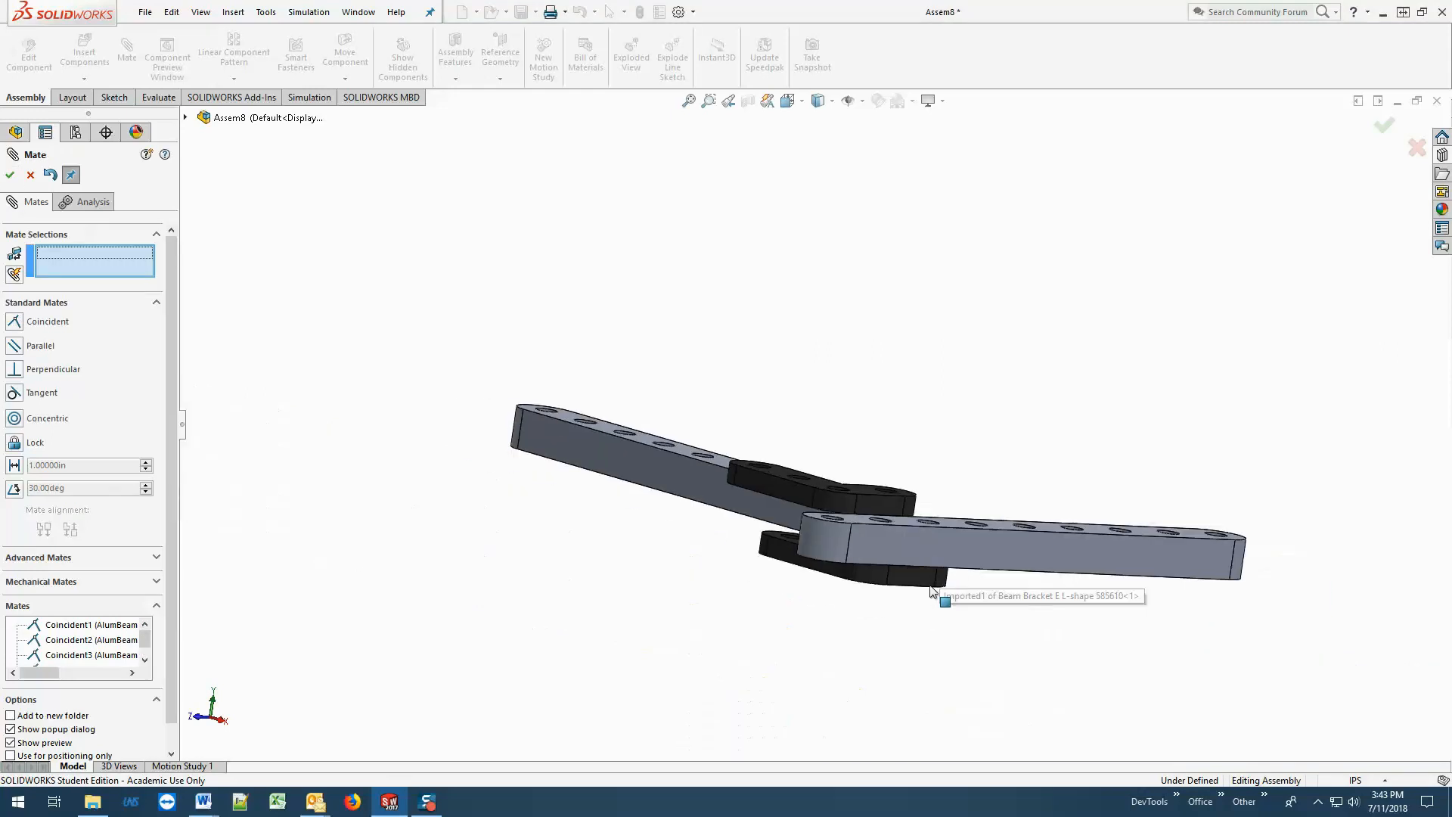
{"action": "middle_click_drag", "start_coordinate": [935, 588], "coordinate": [998, 662]}
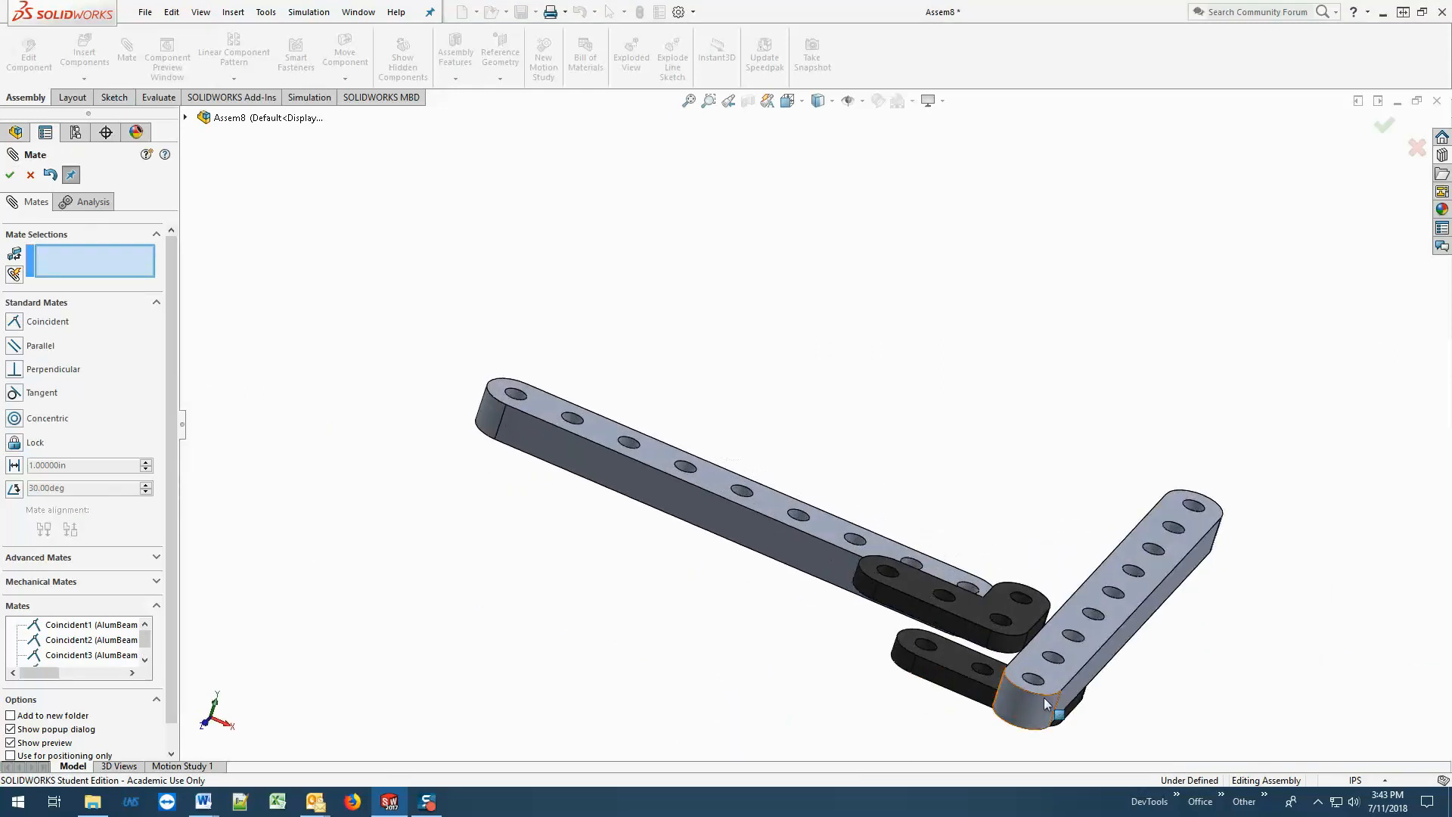
{"action": "left_click", "coordinate": [991, 608]}
{"action": "left_click_drag", "start_coordinate": [991, 608], "coordinate": [1019, 582]}
{"action": "left_click_drag", "start_coordinate": [1134, 592], "coordinate": [1133, 501]}
{"action": "left_click_drag", "start_coordinate": [1070, 714], "coordinate": [1032, 646]}
{"action": "middle_click_drag", "start_coordinate": [1172, 692], "coordinate": [1044, 681]}
{"action": "left_click_drag", "start_coordinate": [955, 613], "coordinate": [918, 628]}
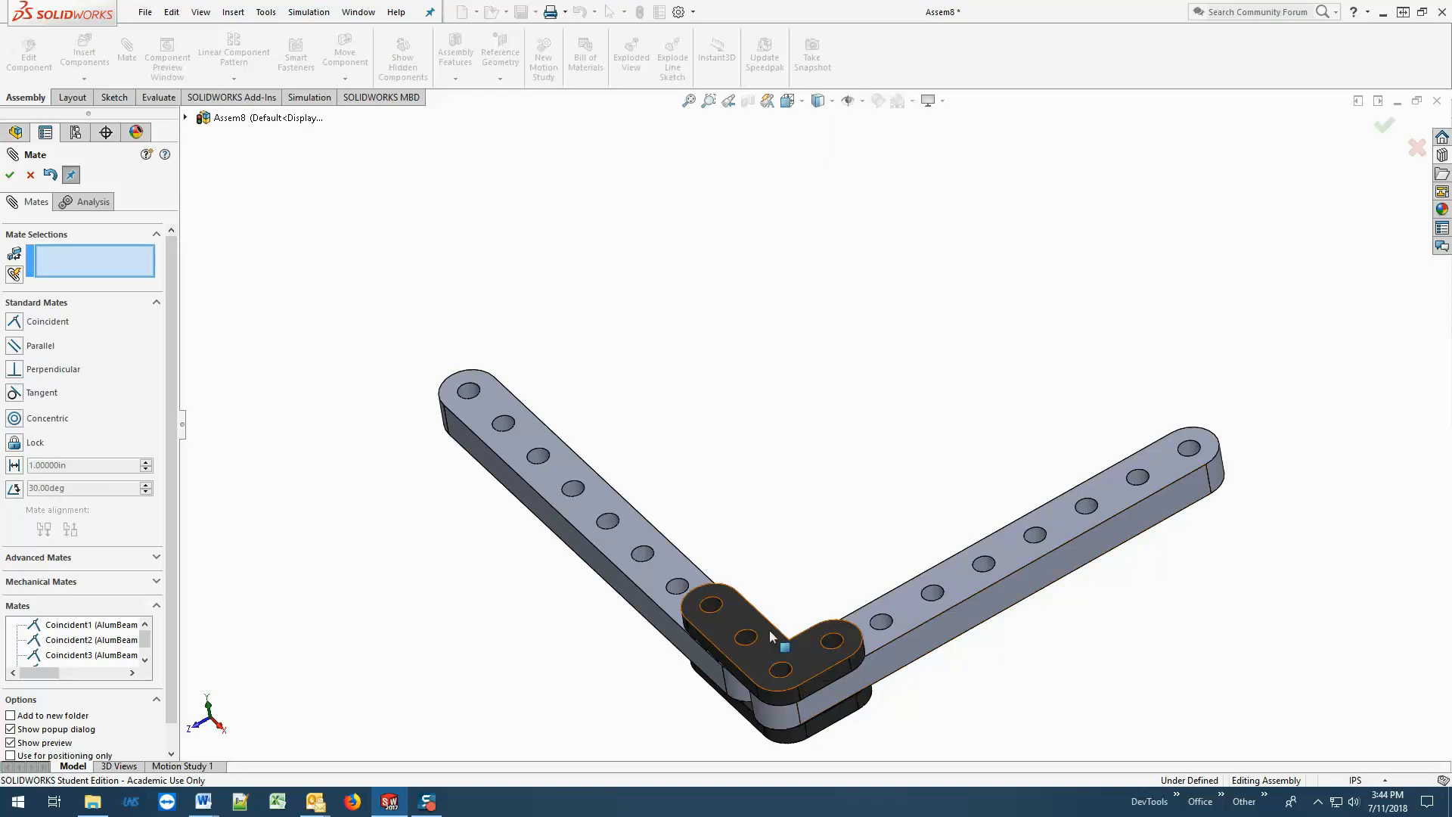
{"action": "left_click_drag", "start_coordinate": [771, 632], "coordinate": [786, 598]}
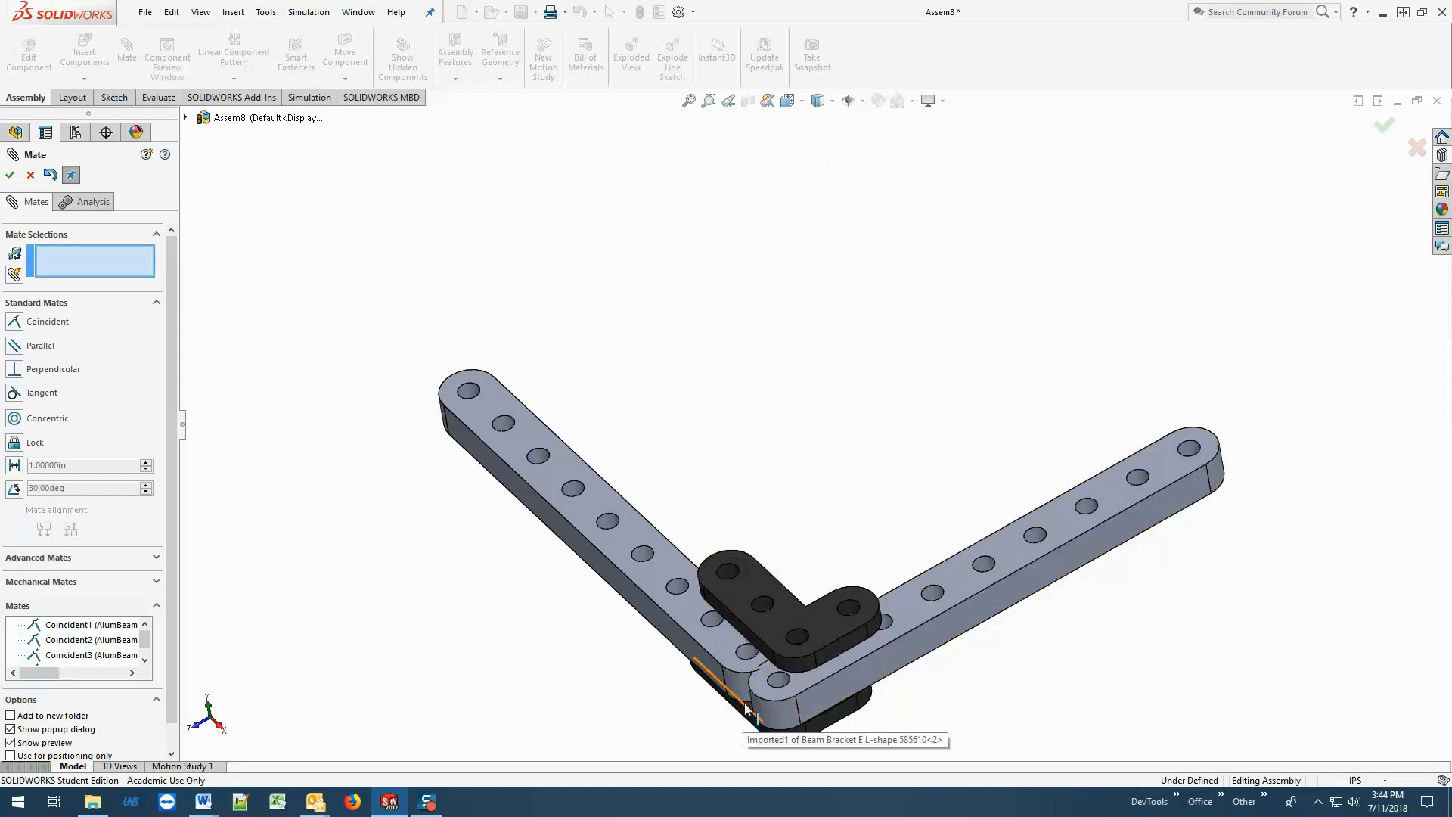
{"action": "left_click_drag", "start_coordinate": [745, 707], "coordinate": [513, 686]}
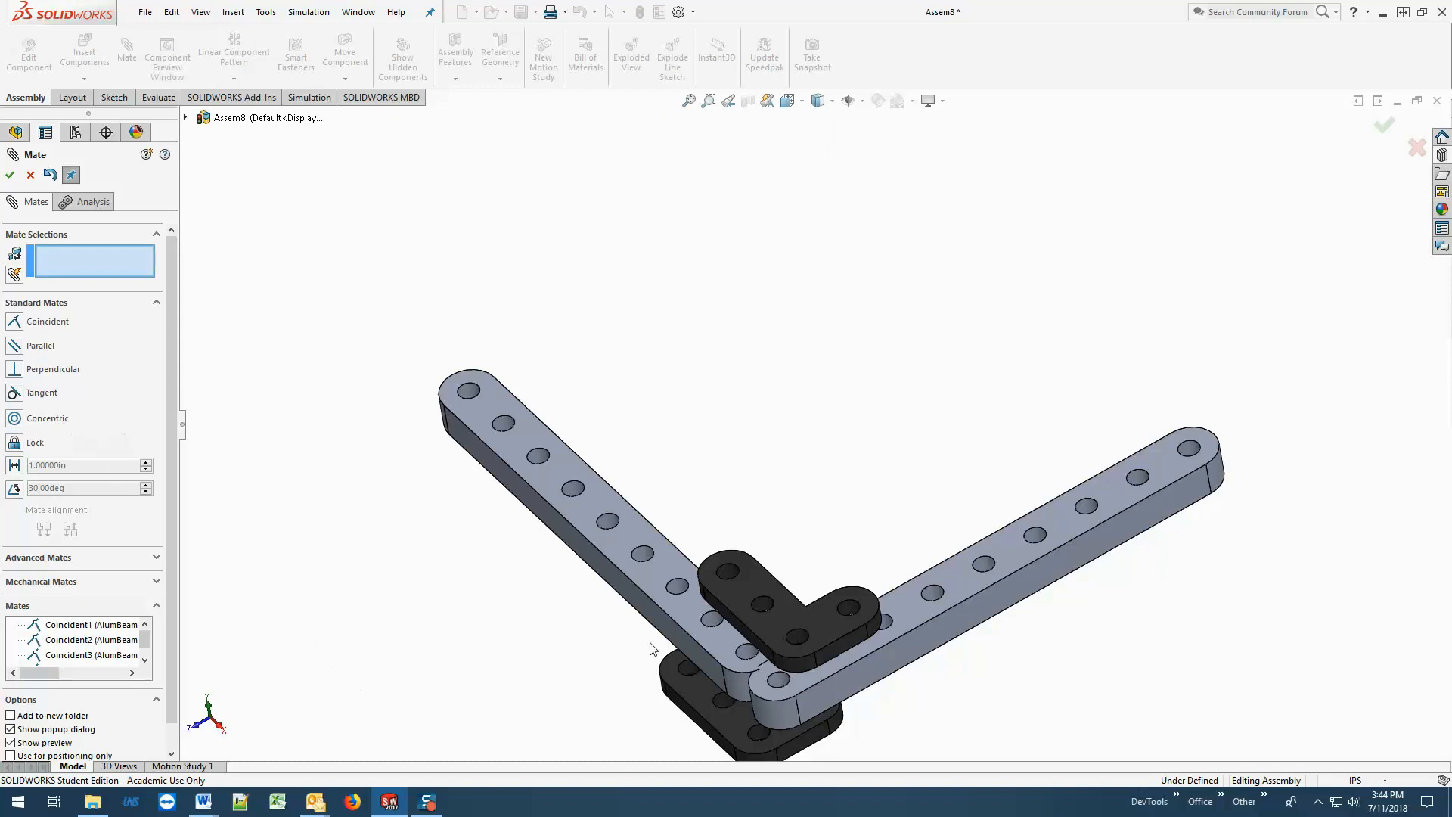
Add a concentric mate between the upper bracket's long-leg end hole and the fixed beam's second hole from the corner.
{"action": "scroll", "coordinate": [653, 649], "scroll_direction": "down", "scroll_amount": 2}
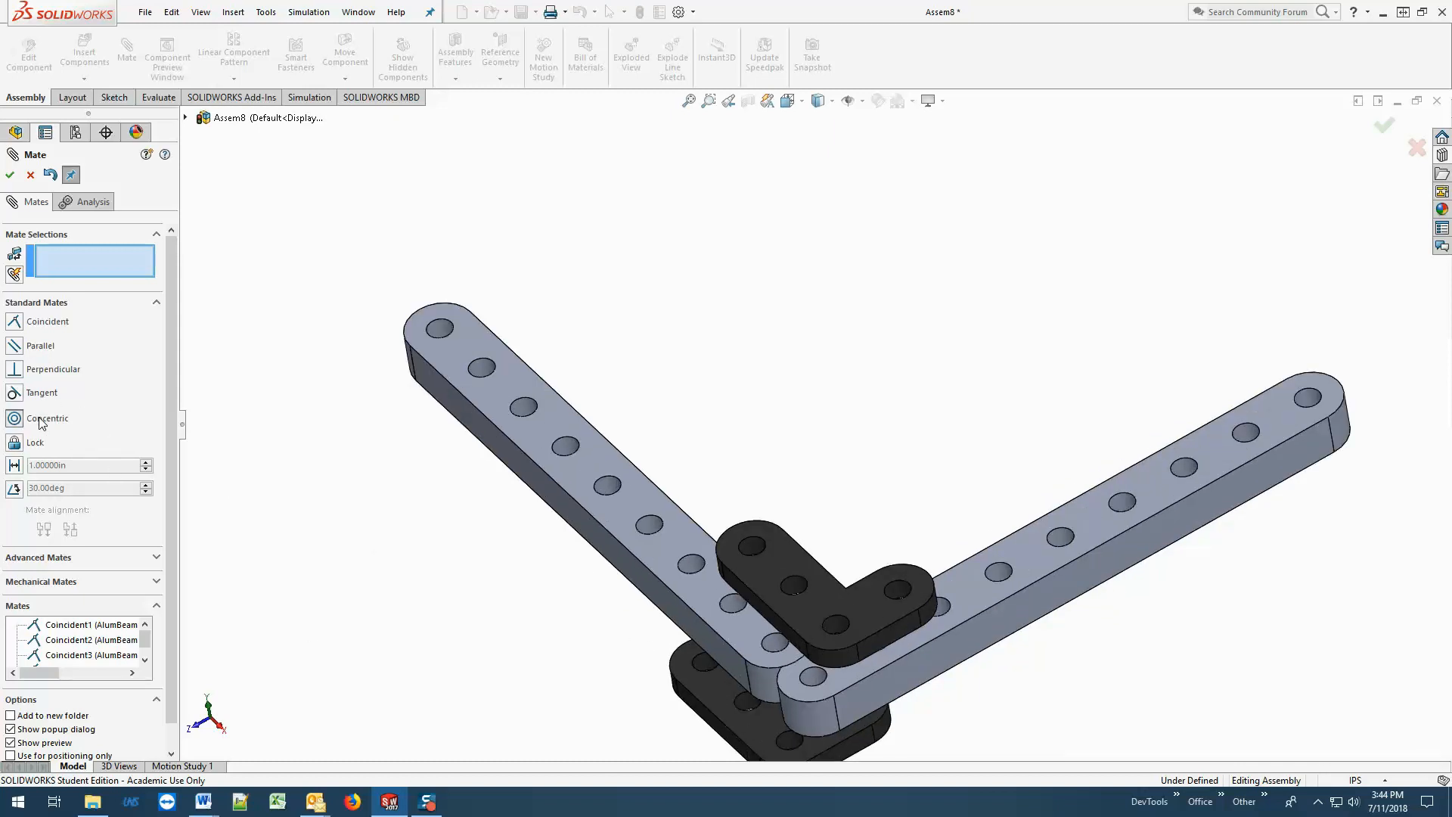
{"action": "scroll", "coordinate": [544, 615], "scroll_direction": "down", "scroll_amount": 4}
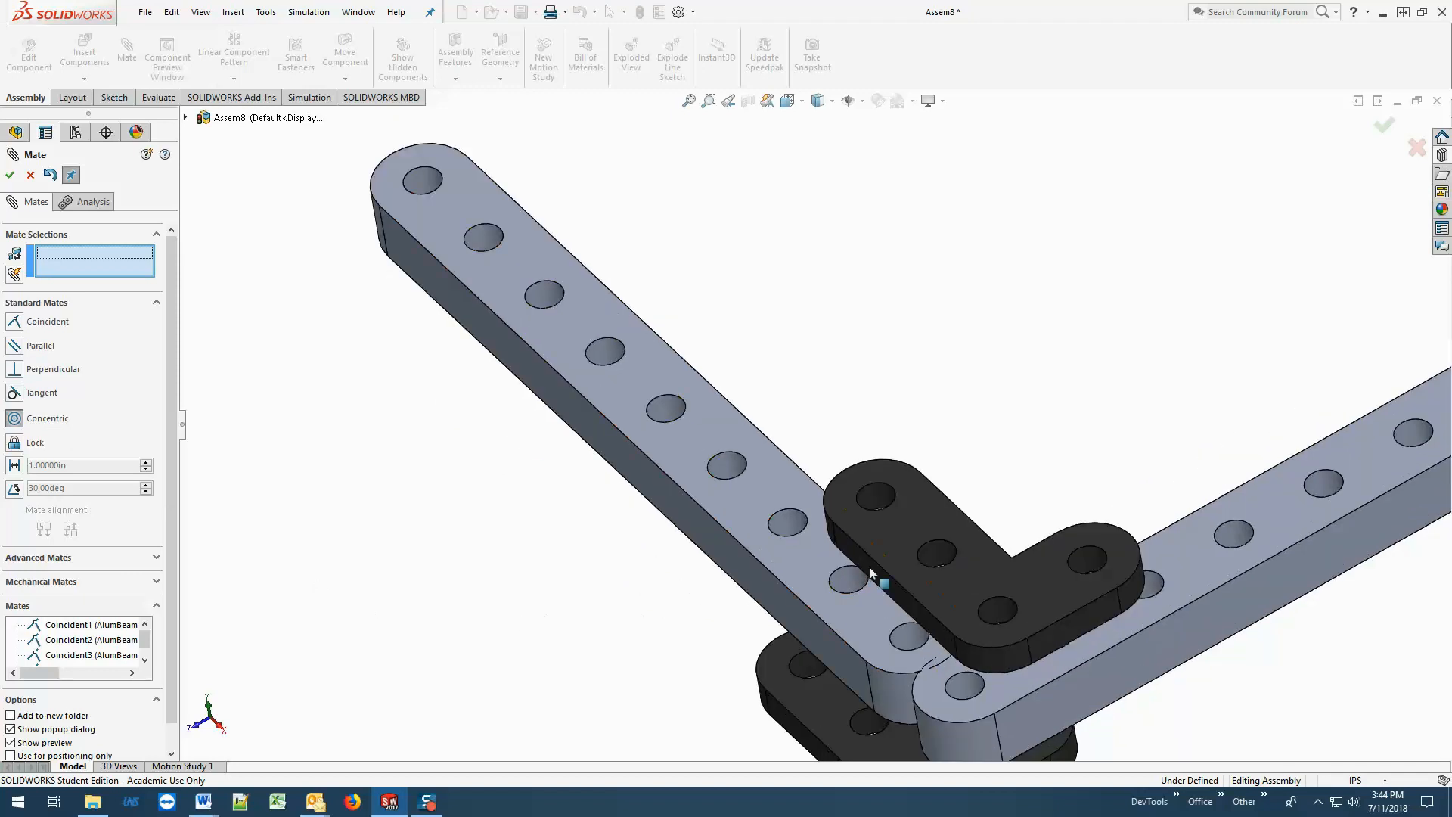
{"action": "left_click", "coordinate": [896, 524]}
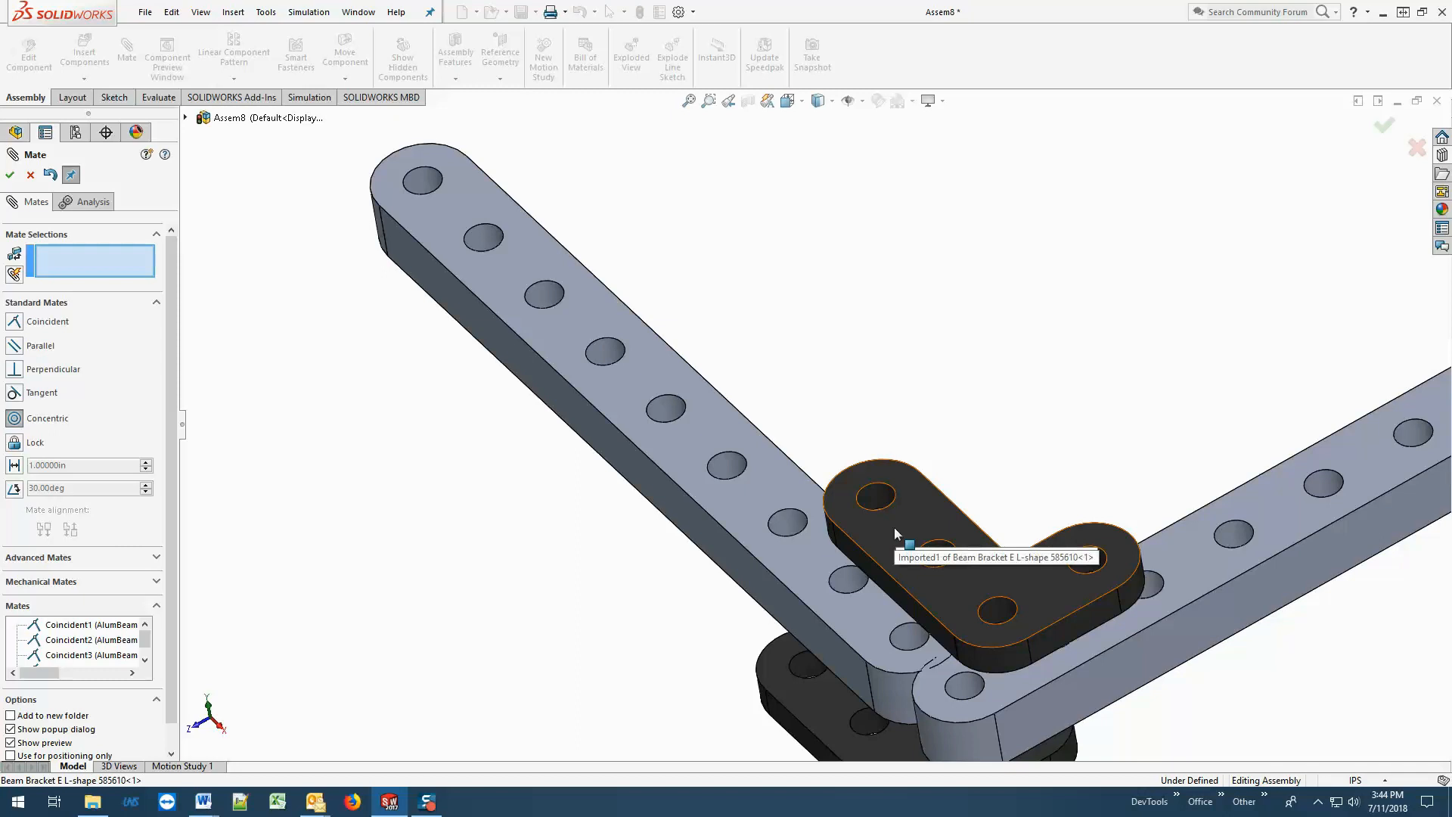
{"action": "left_click", "coordinate": [919, 493]}
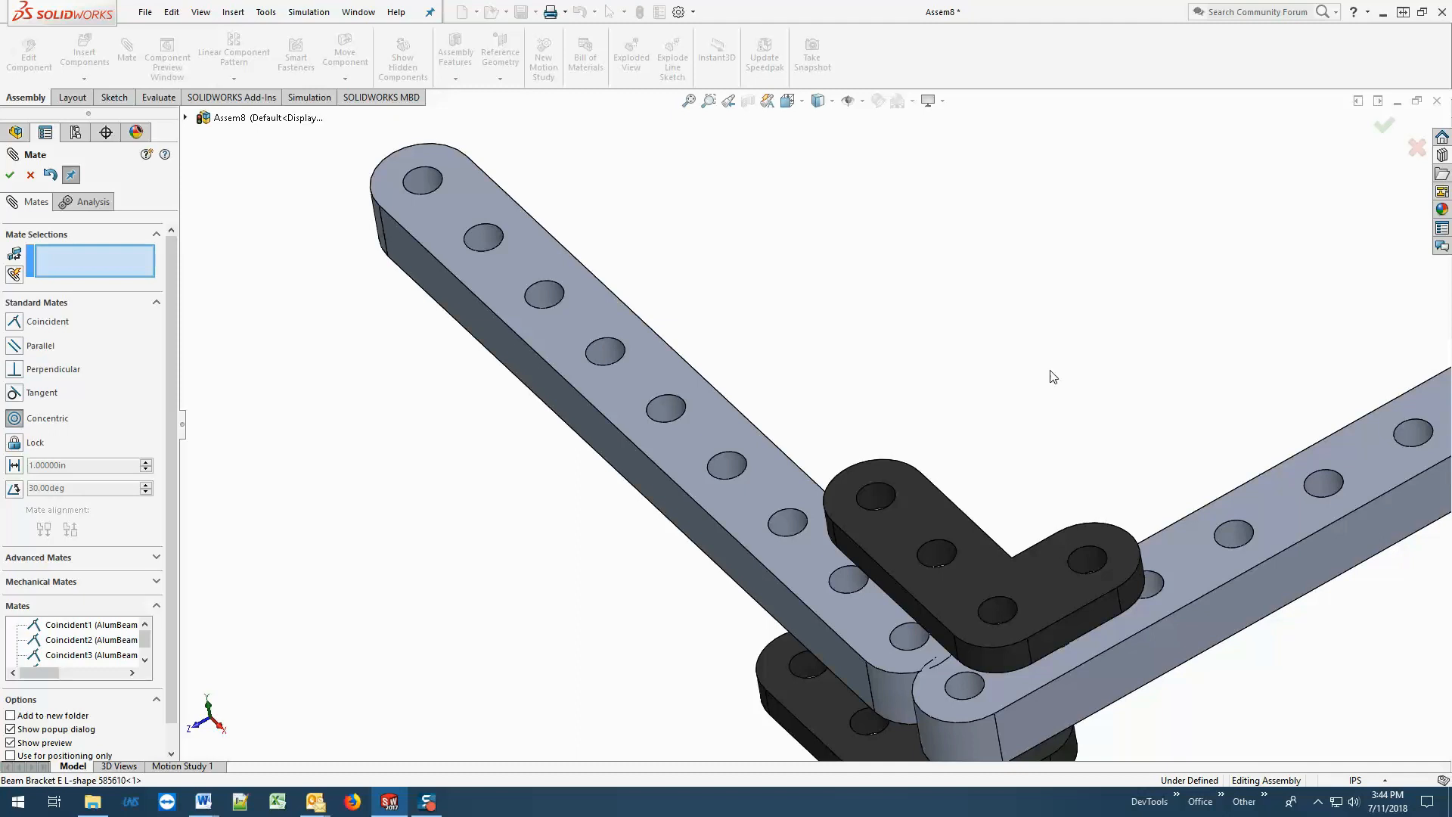
{"action": "left_click", "coordinate": [883, 493]}
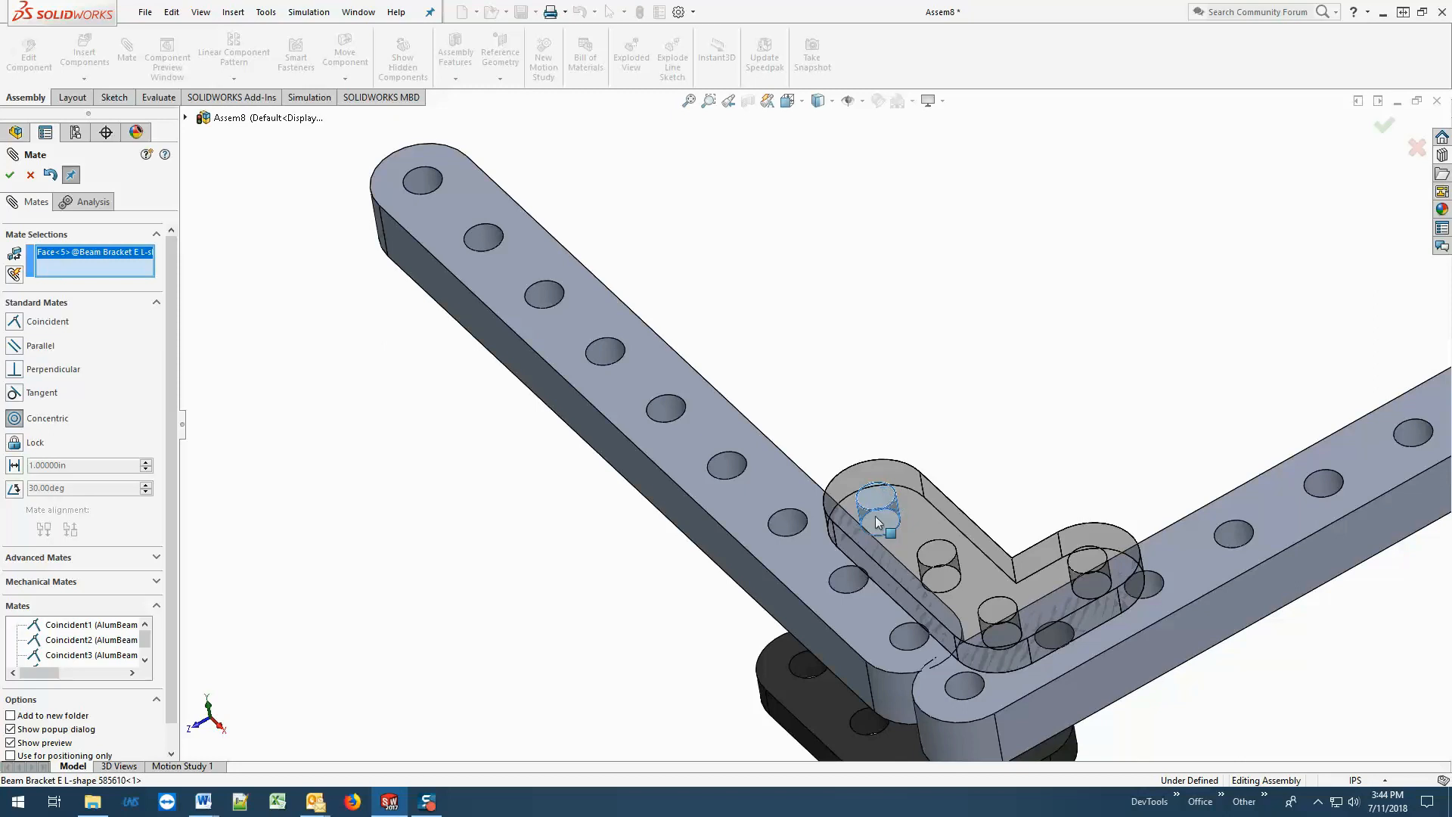
{"action": "left_click", "coordinate": [848, 581]}
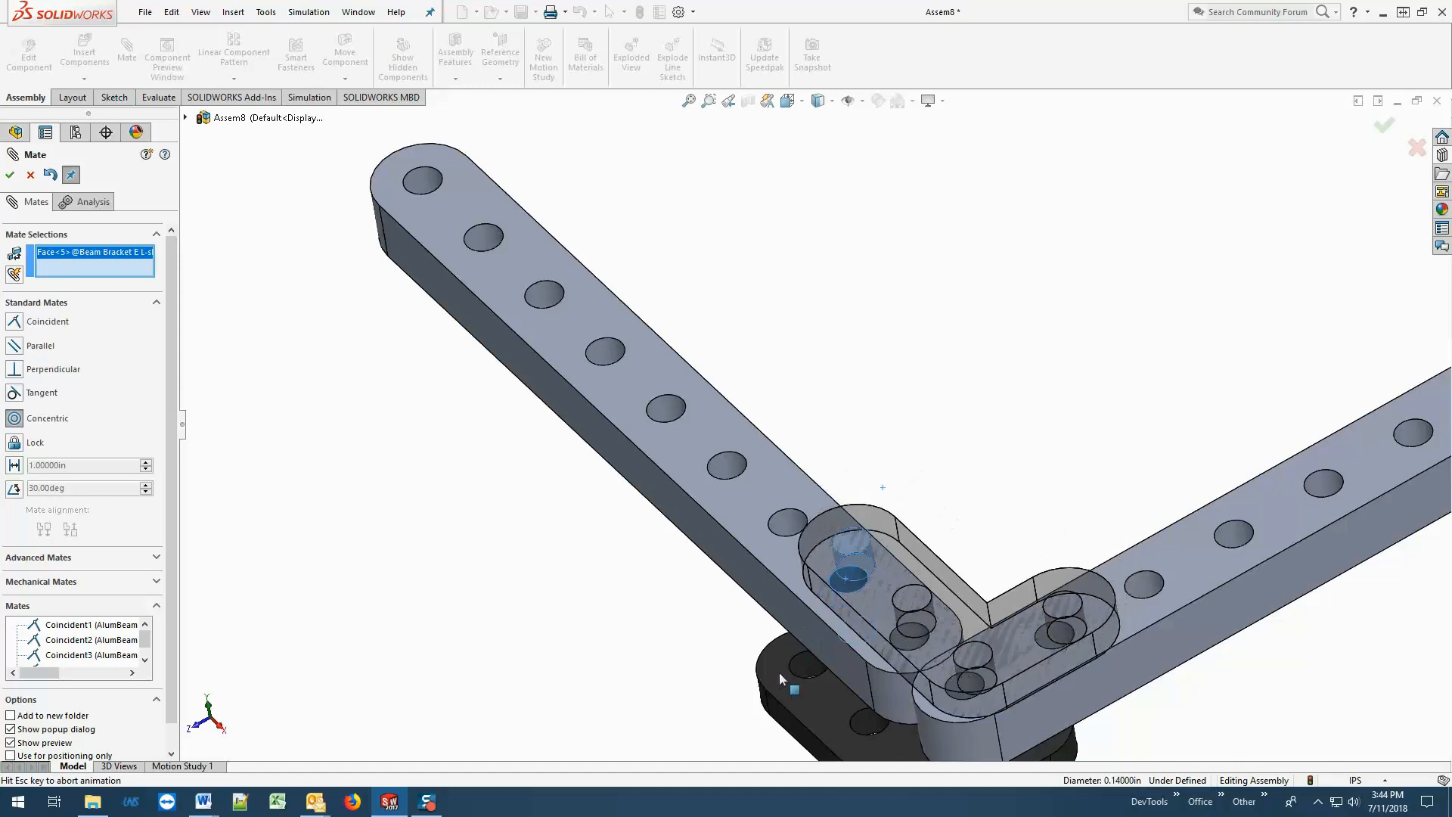
{"action": "left_click", "coordinate": [10, 176]}
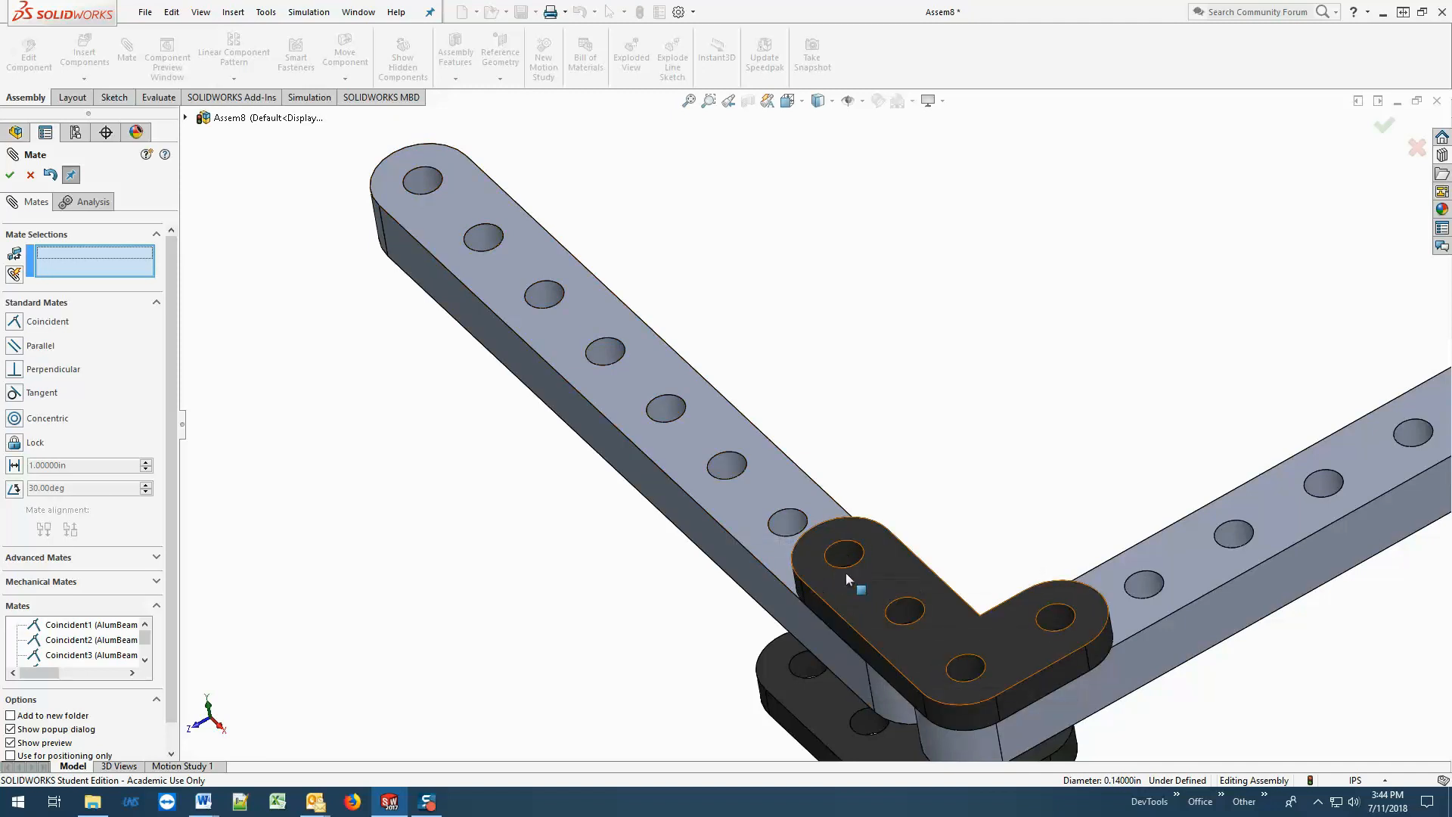
Add a concentric mate between the middle hole of the upper bracket's long leg and the fixed beam's end hole at the corner.
{"action": "middle_click_drag", "start_coordinate": [921, 509], "coordinate": [942, 569]}
{"action": "scroll", "coordinate": [954, 586], "scroll_direction": "up", "scroll_amount": 3}
{"action": "left_click_drag", "start_coordinate": [927, 597], "coordinate": [979, 642]}
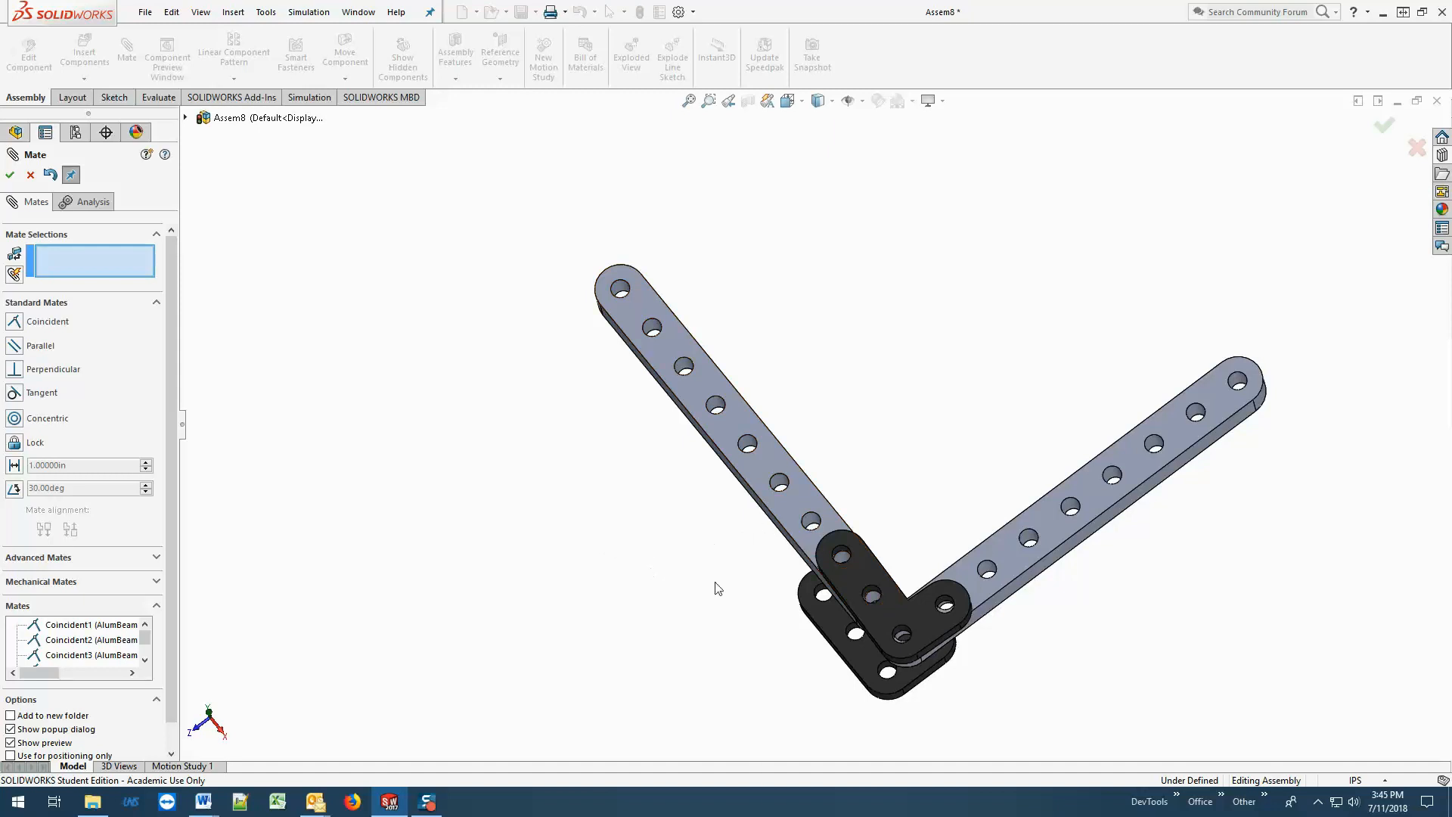
{"action": "scroll", "coordinate": [837, 616], "scroll_direction": "down", "scroll_amount": 5}
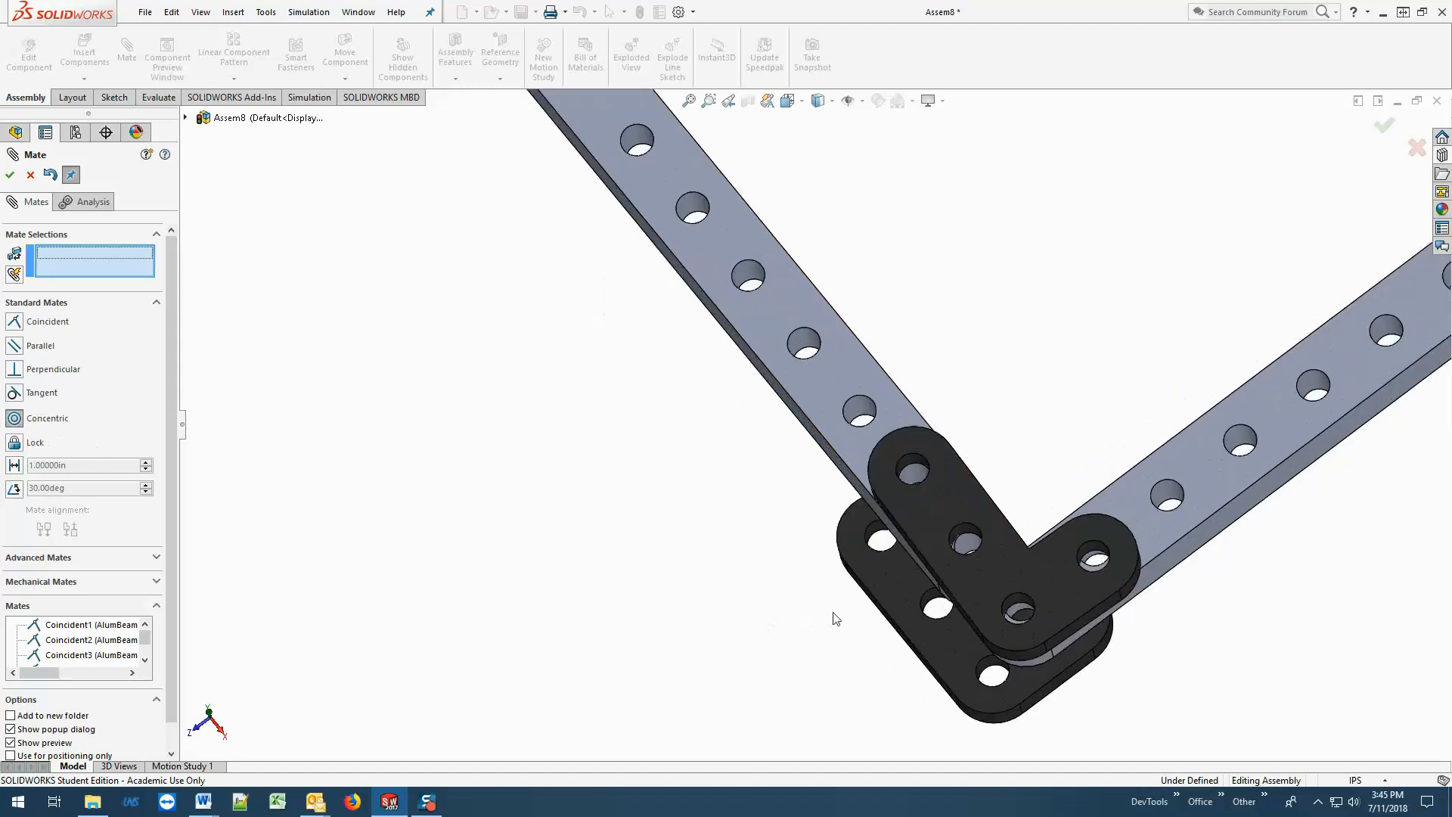
{"action": "left_click", "coordinate": [986, 512]}
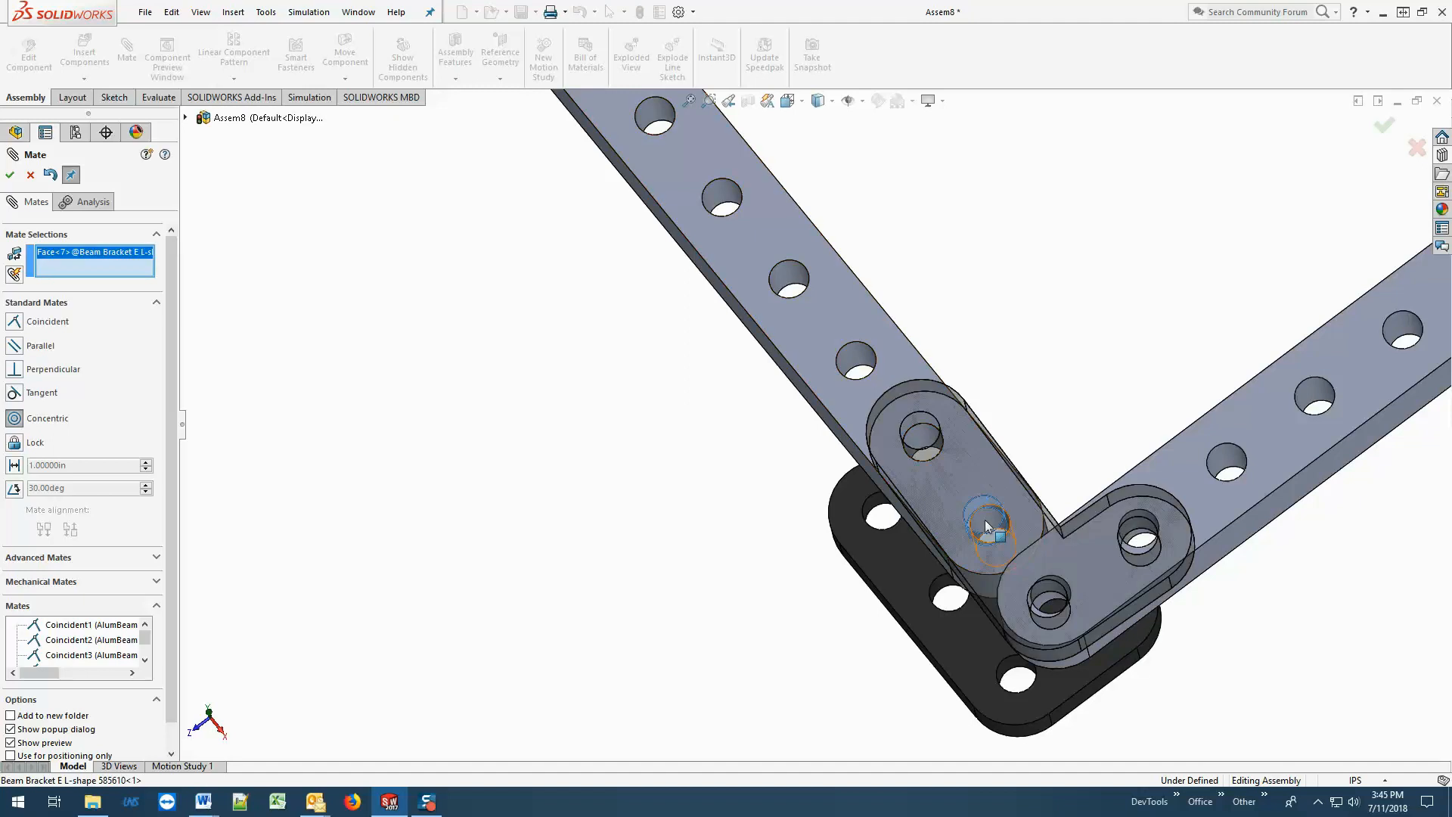
{"action": "left_click", "coordinate": [935, 583]}
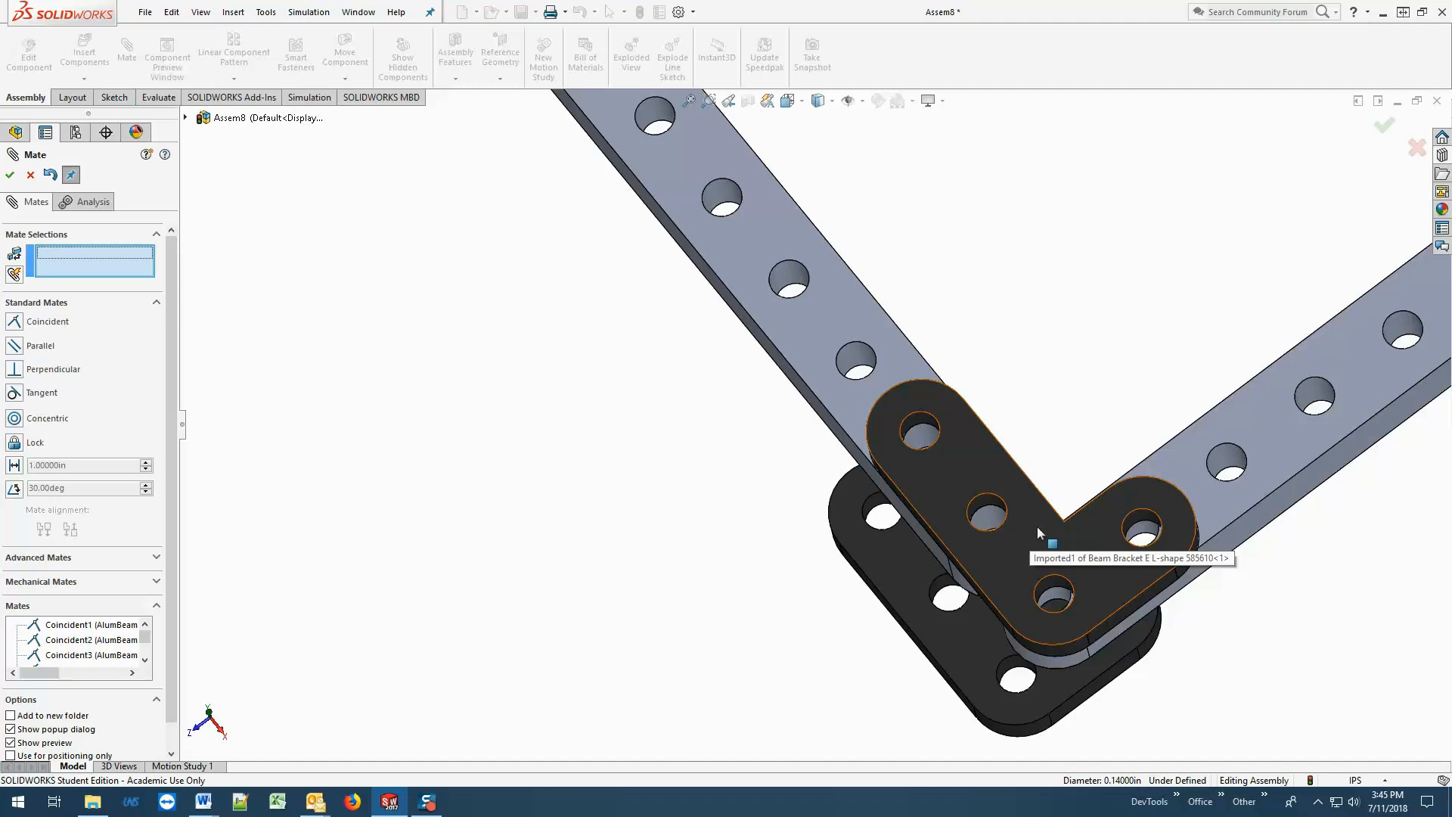
Test whether the upper L-shape bracket can still be moved, and leave the Mate command.
{"action": "left_click_drag", "start_coordinate": [1037, 527], "coordinate": [1008, 540]}
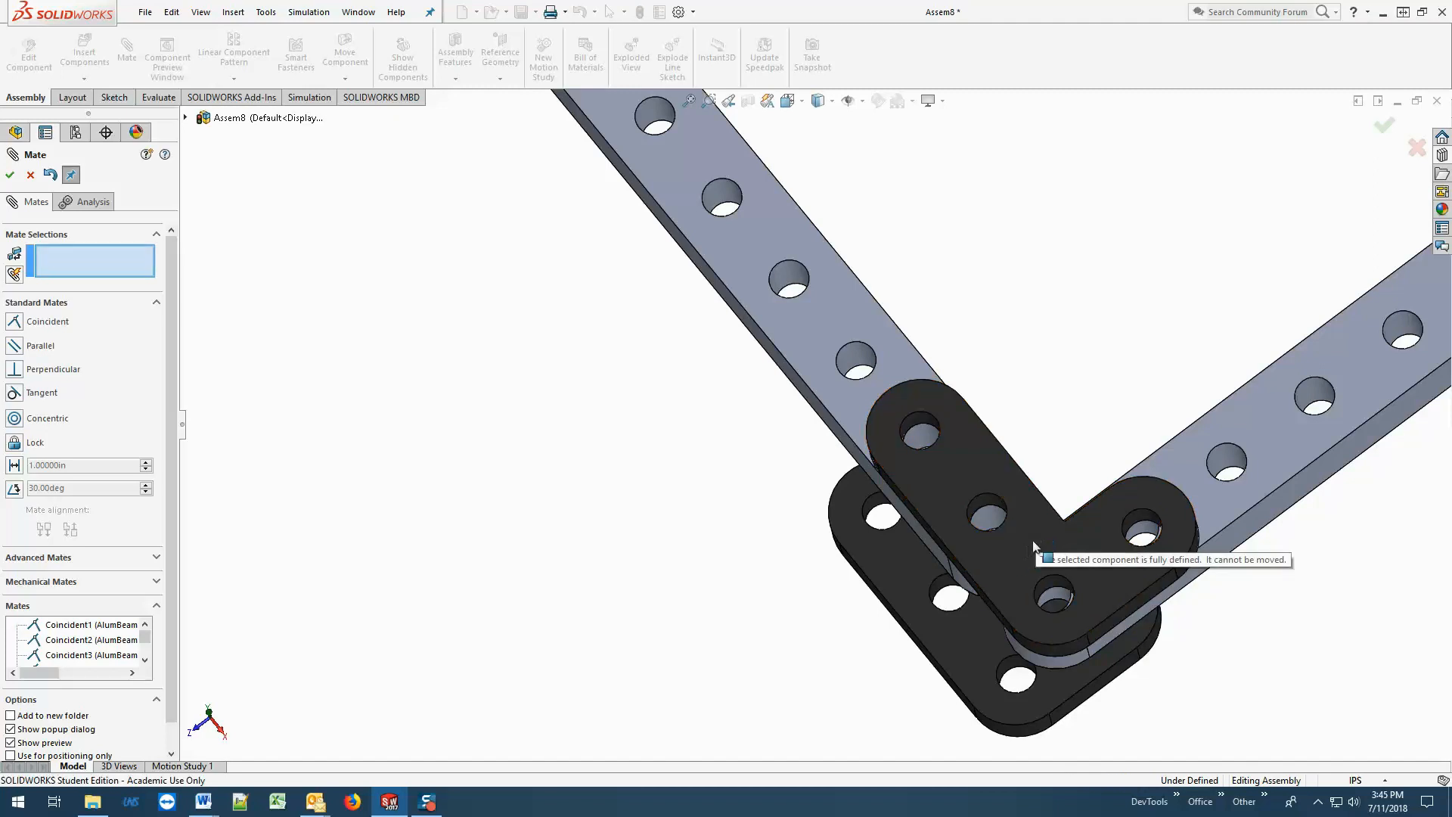
{"action": "left_click", "coordinate": [1027, 539]}
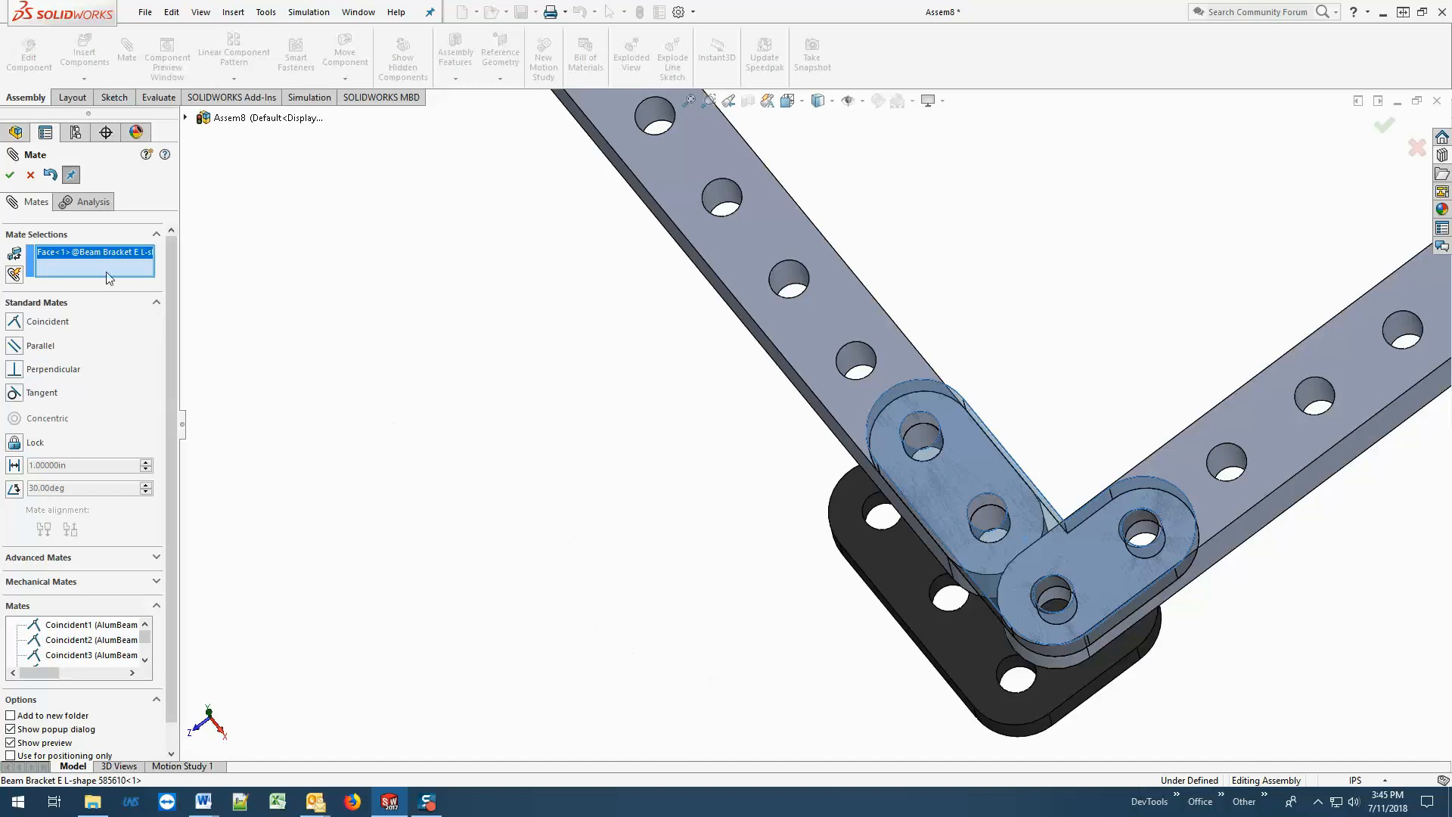
{"action": "left_click", "coordinate": [30, 176]}
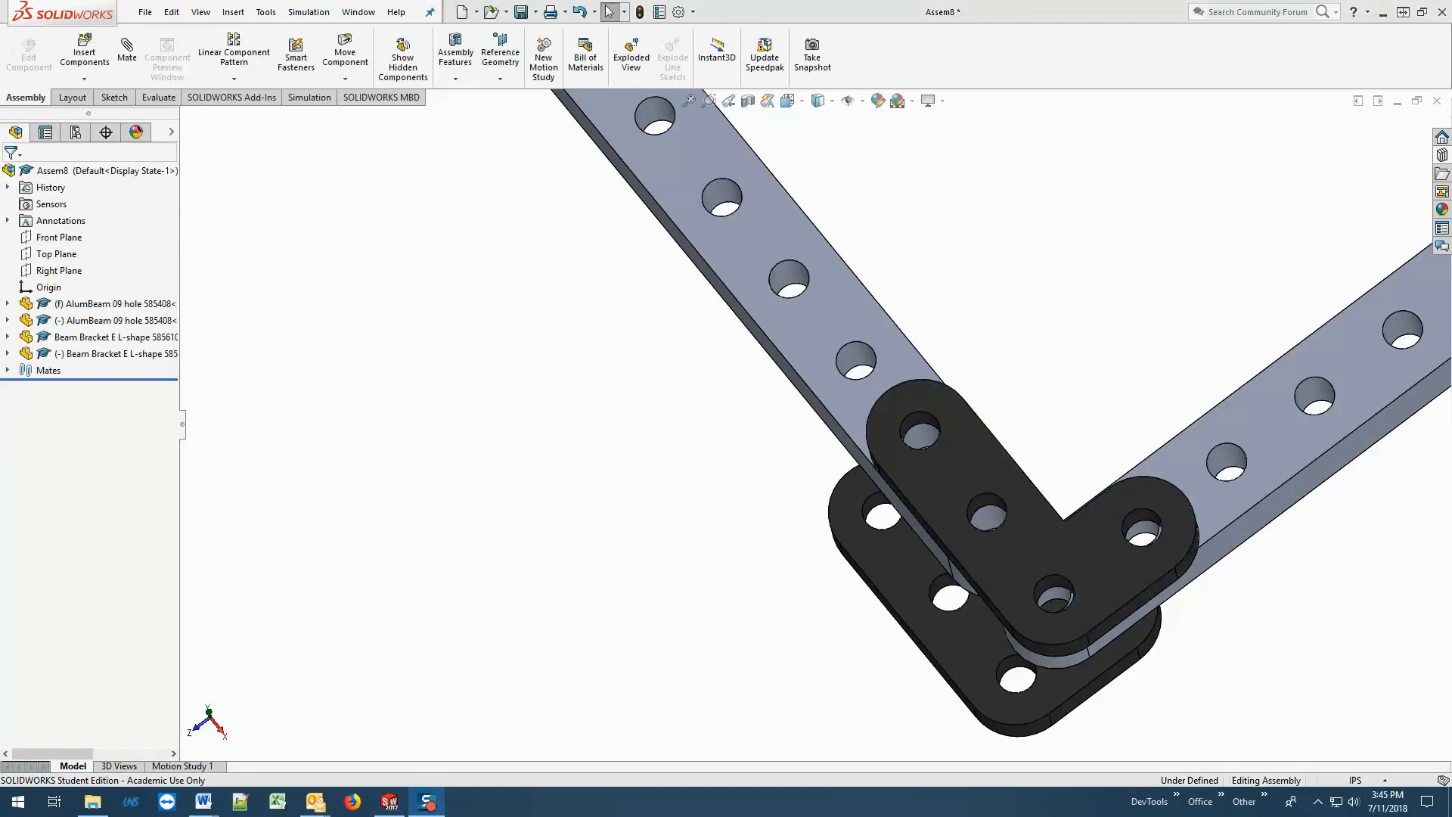
Add a concentric mate between the upper bracket's short-leg end hole and the rotated beam's second hole from the corner.
{"action": "left_click", "coordinate": [127, 51]}
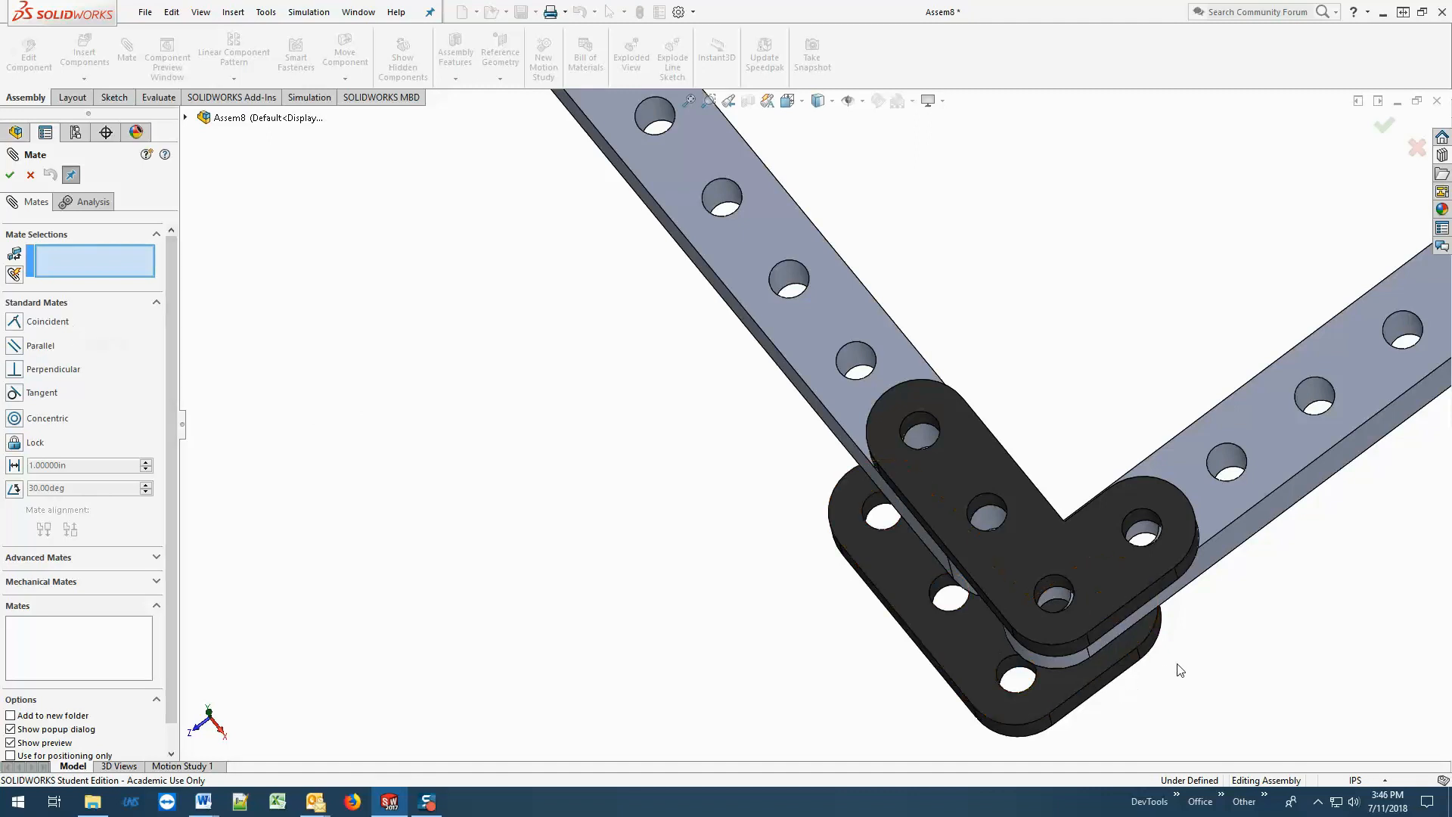
{"action": "scroll", "coordinate": [1227, 569], "scroll_direction": "down", "scroll_amount": 3}
{"action": "scroll", "coordinate": [1225, 568], "scroll_direction": "down", "scroll_amount": 2}
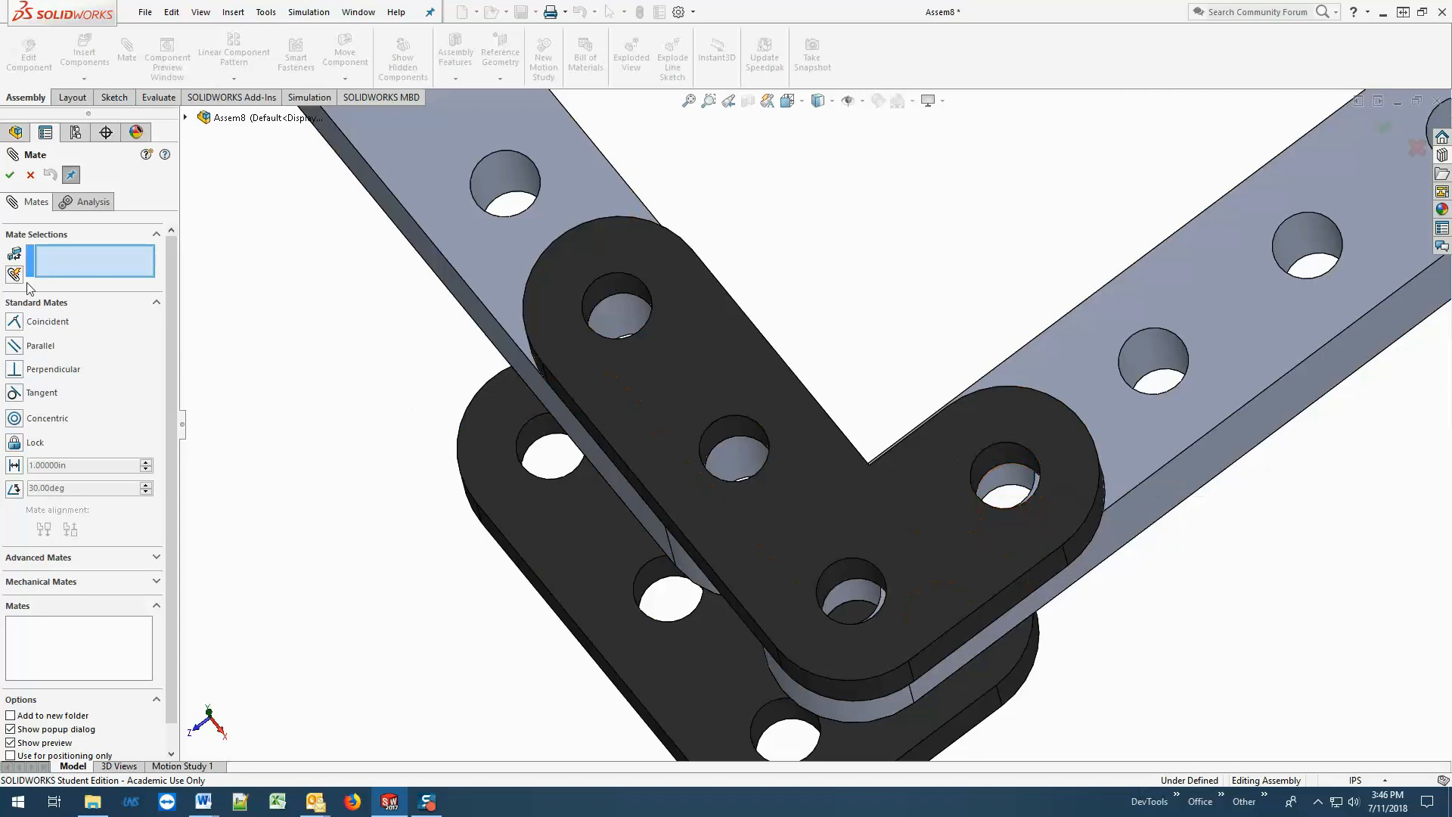
{"action": "left_click", "coordinate": [995, 455]}
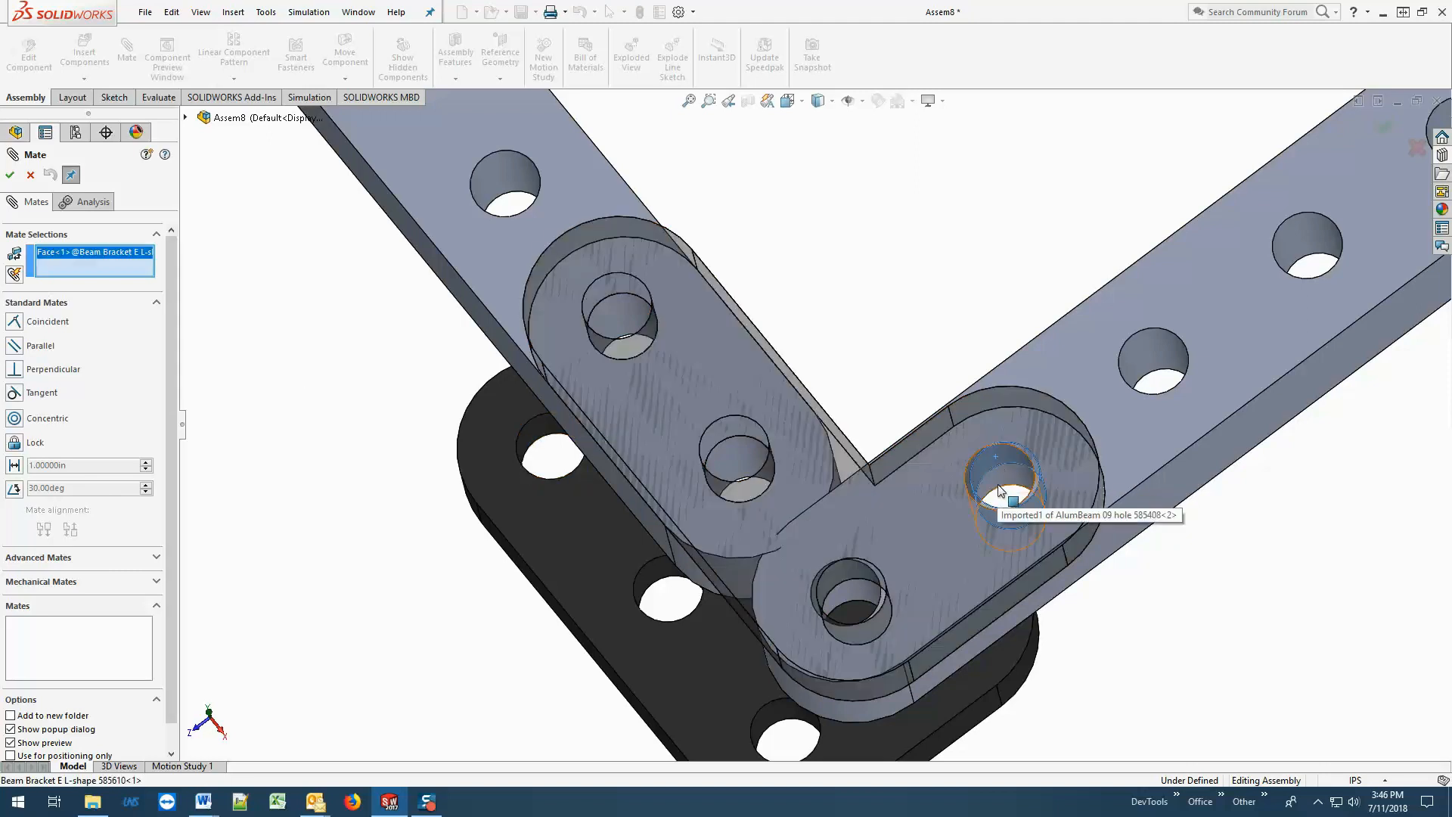
{"action": "left_click", "coordinate": [1003, 475]}
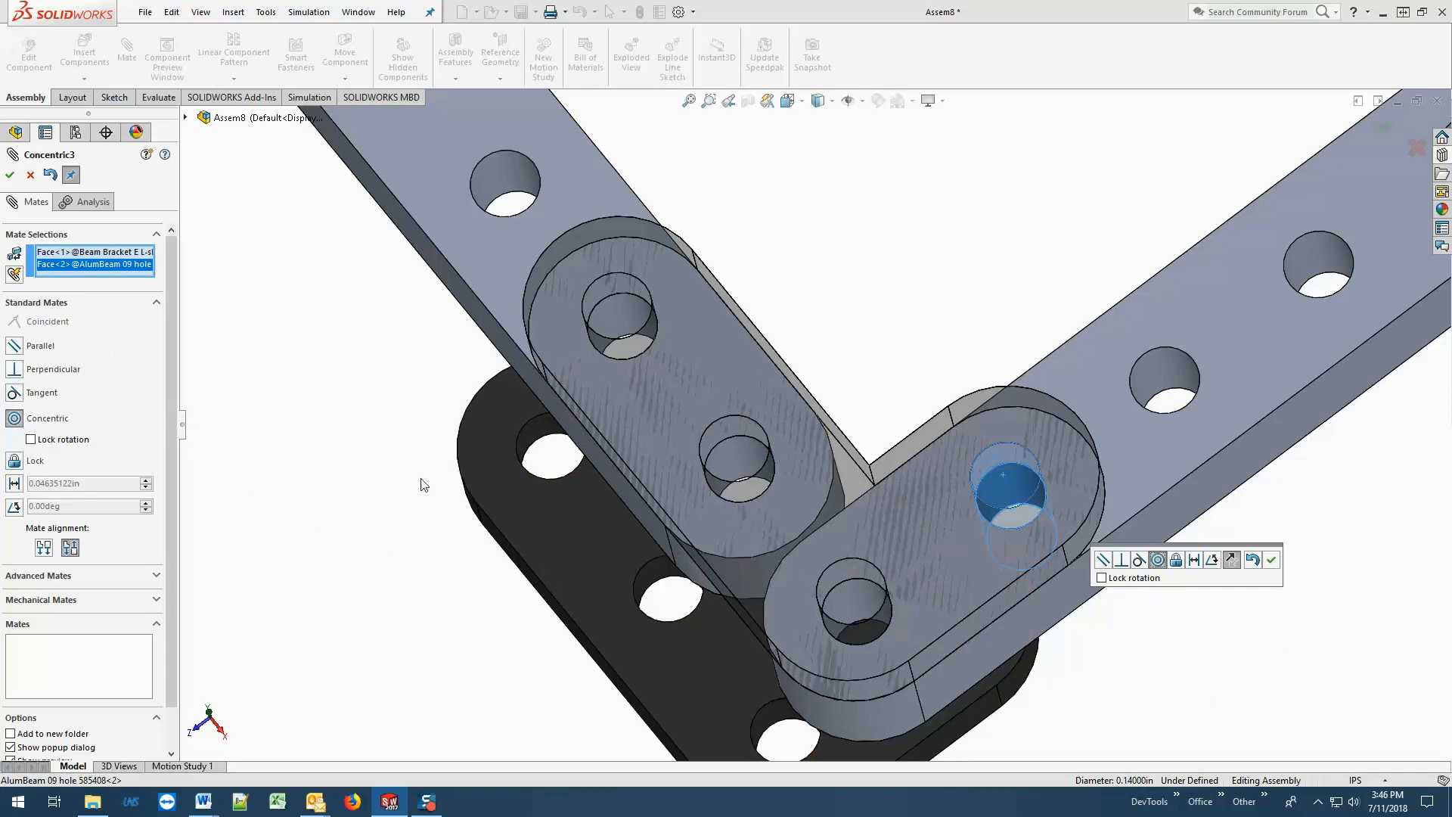
{"action": "left_click", "coordinate": [11, 179]}
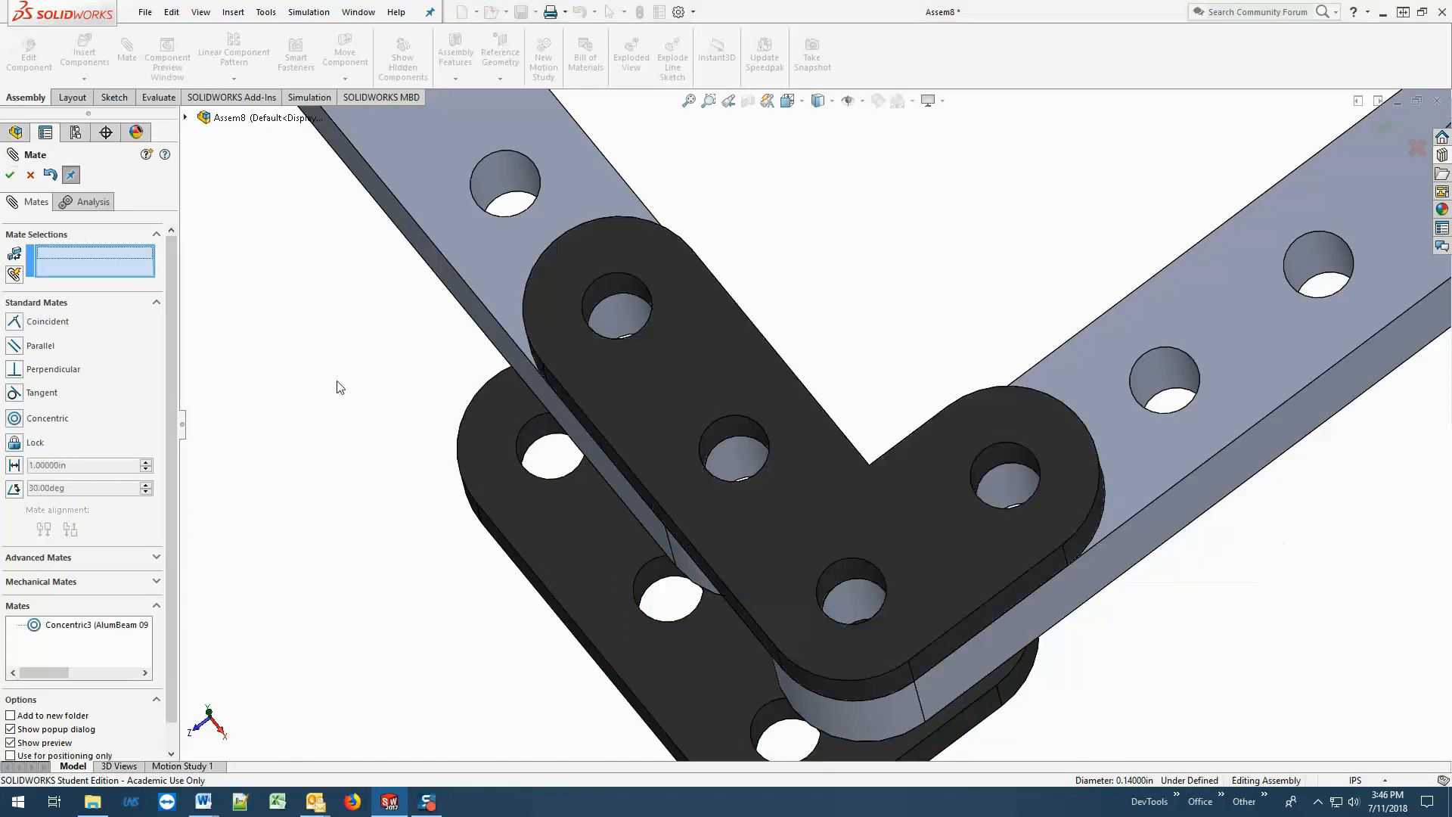
Add a concentric mate between the upper bracket's corner hole and the rotated beam's end hole.
{"action": "left_click", "coordinate": [857, 591]}
{"action": "left_click", "coordinate": [856, 593]}
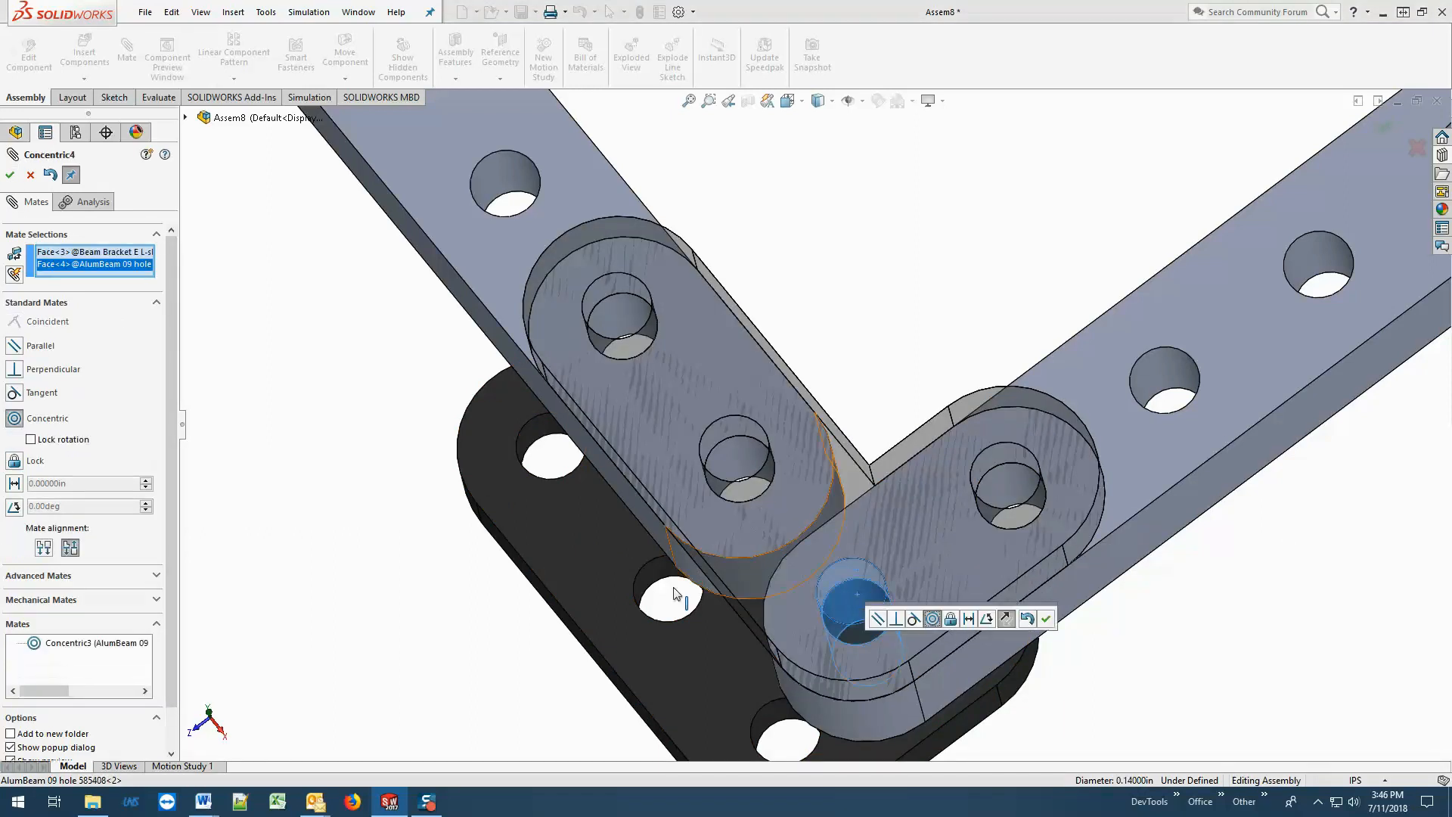
{"action": "left_click", "coordinate": [11, 174]}
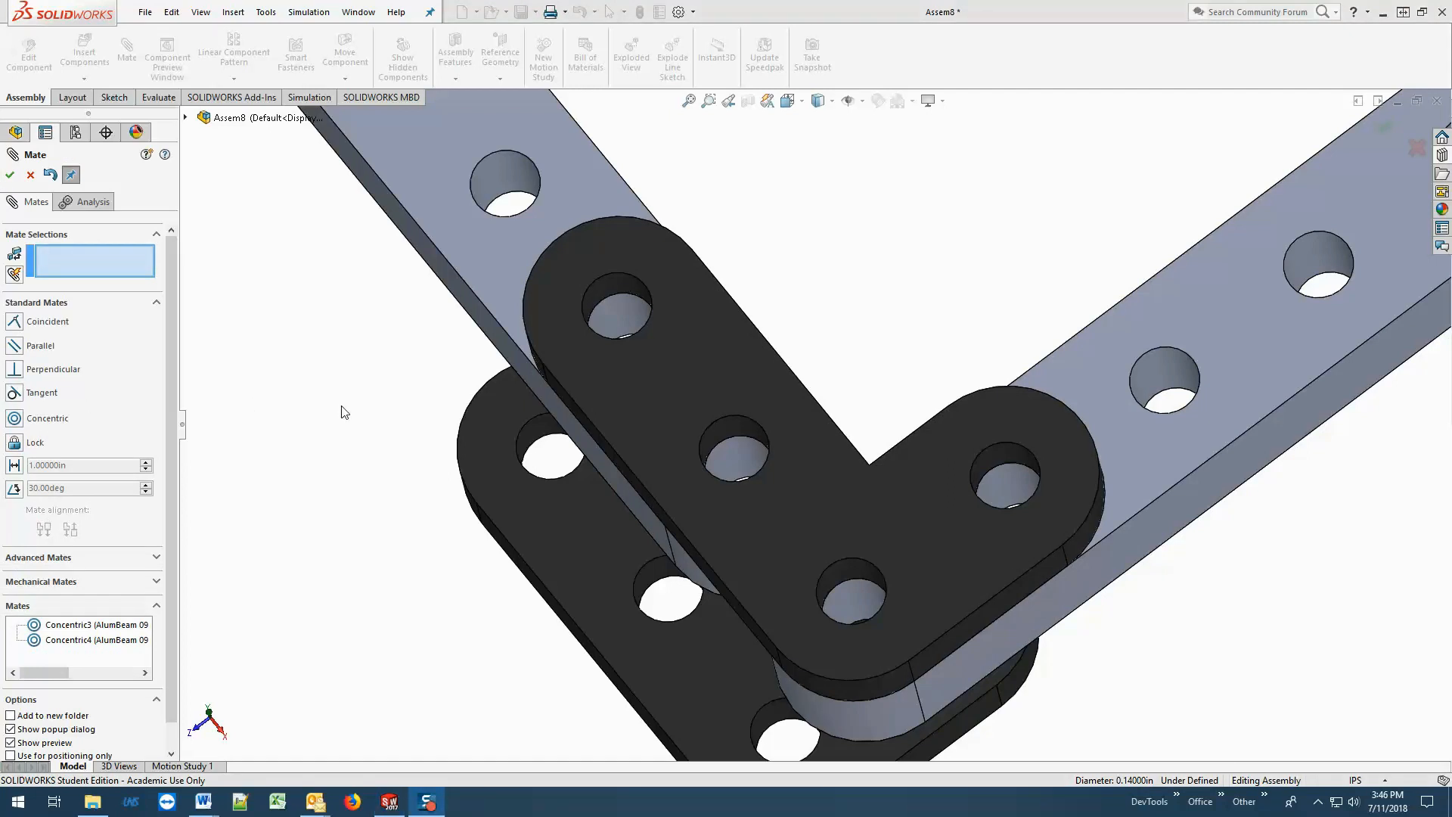
Add a concentric mate between the lower bracket's long-leg end hole and the fixed beam's second hole from the corner.
{"action": "scroll", "coordinate": [383, 411], "scroll_direction": "up", "scroll_amount": 5}
{"action": "middle_click_drag", "start_coordinate": [919, 347], "coordinate": [620, 310]}
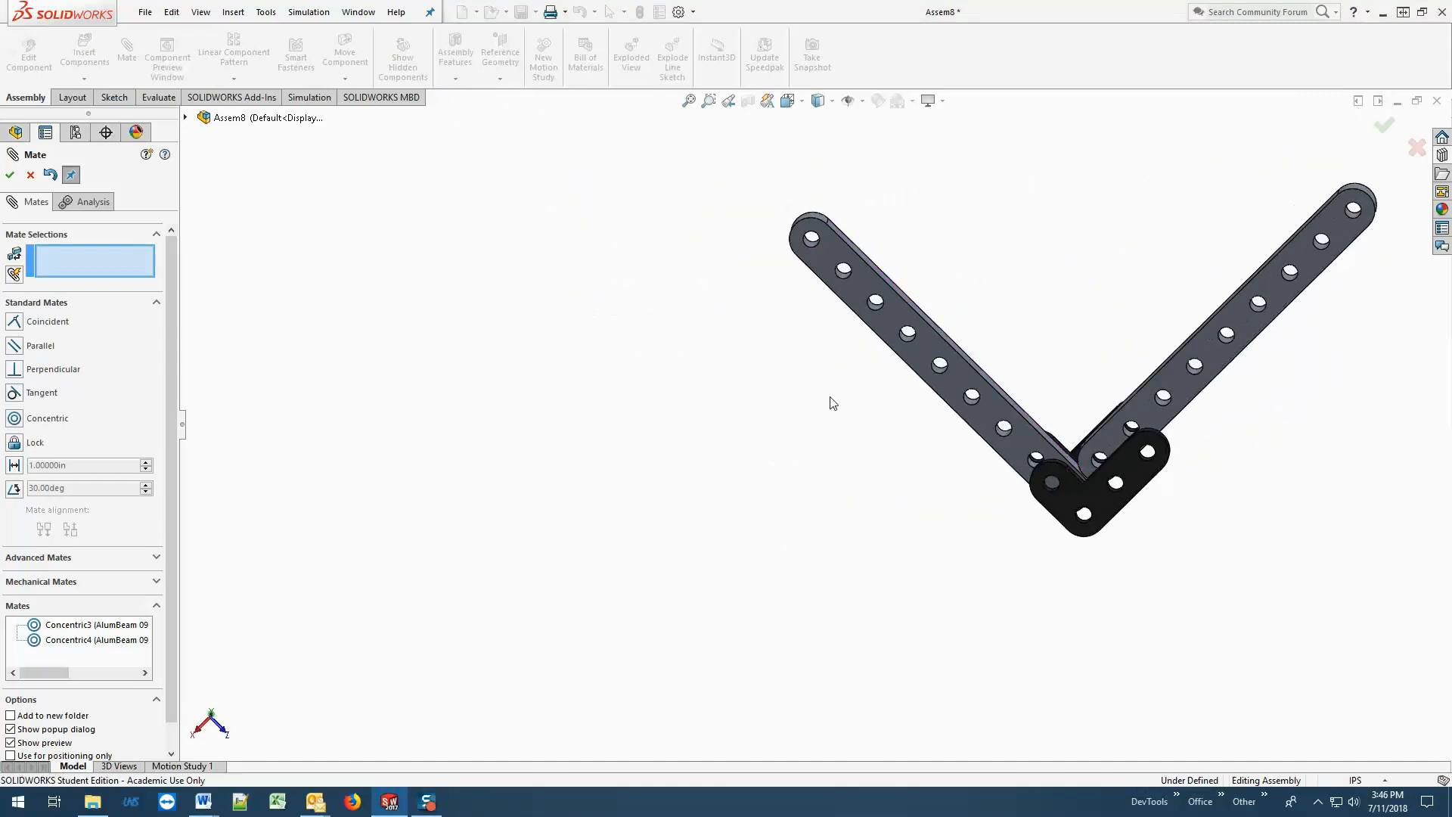
{"action": "scroll", "coordinate": [1125, 506], "scroll_direction": "down", "scroll_amount": 5}
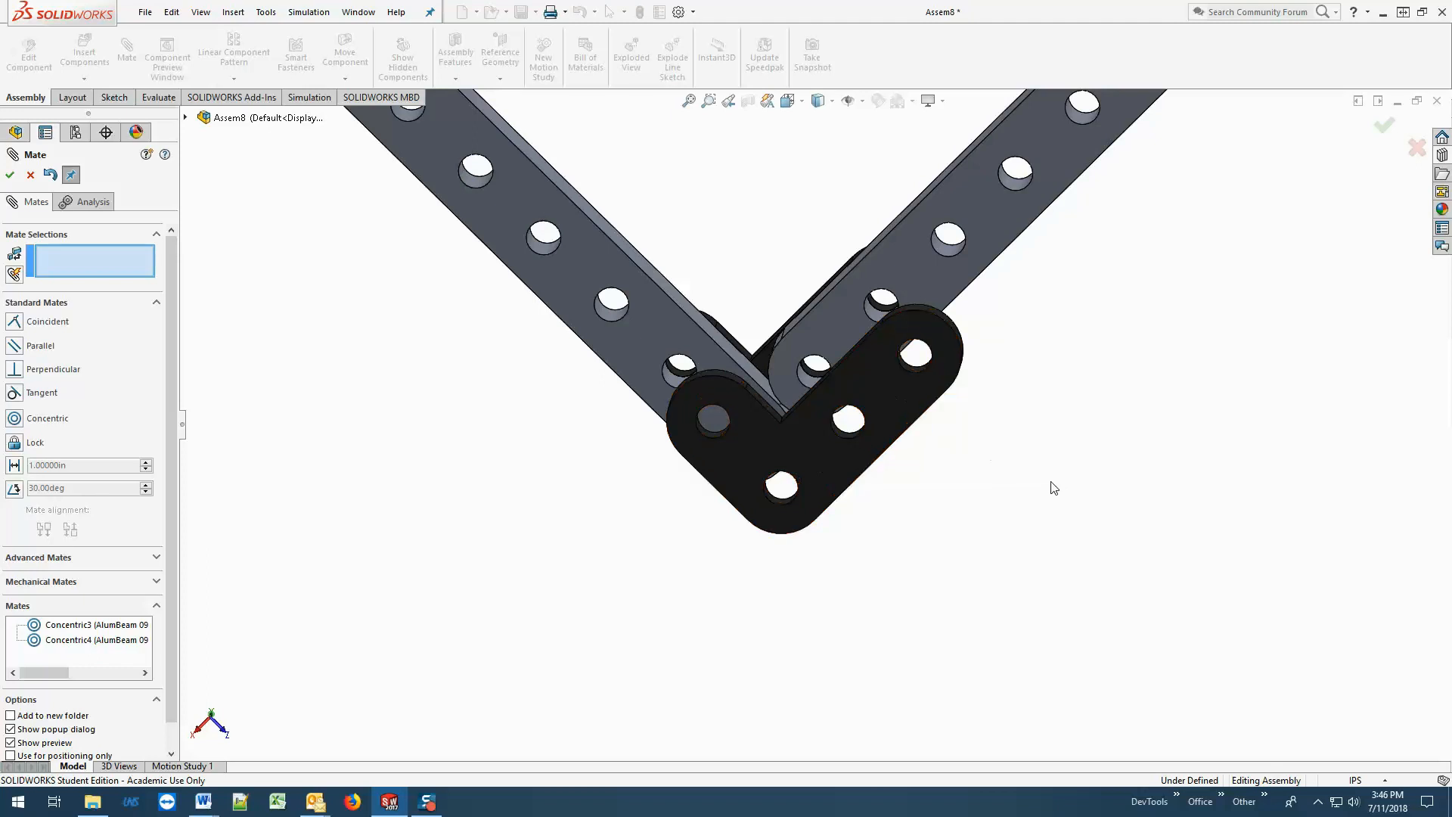
{"action": "scroll", "coordinate": [986, 373], "scroll_direction": "down", "scroll_amount": 2}
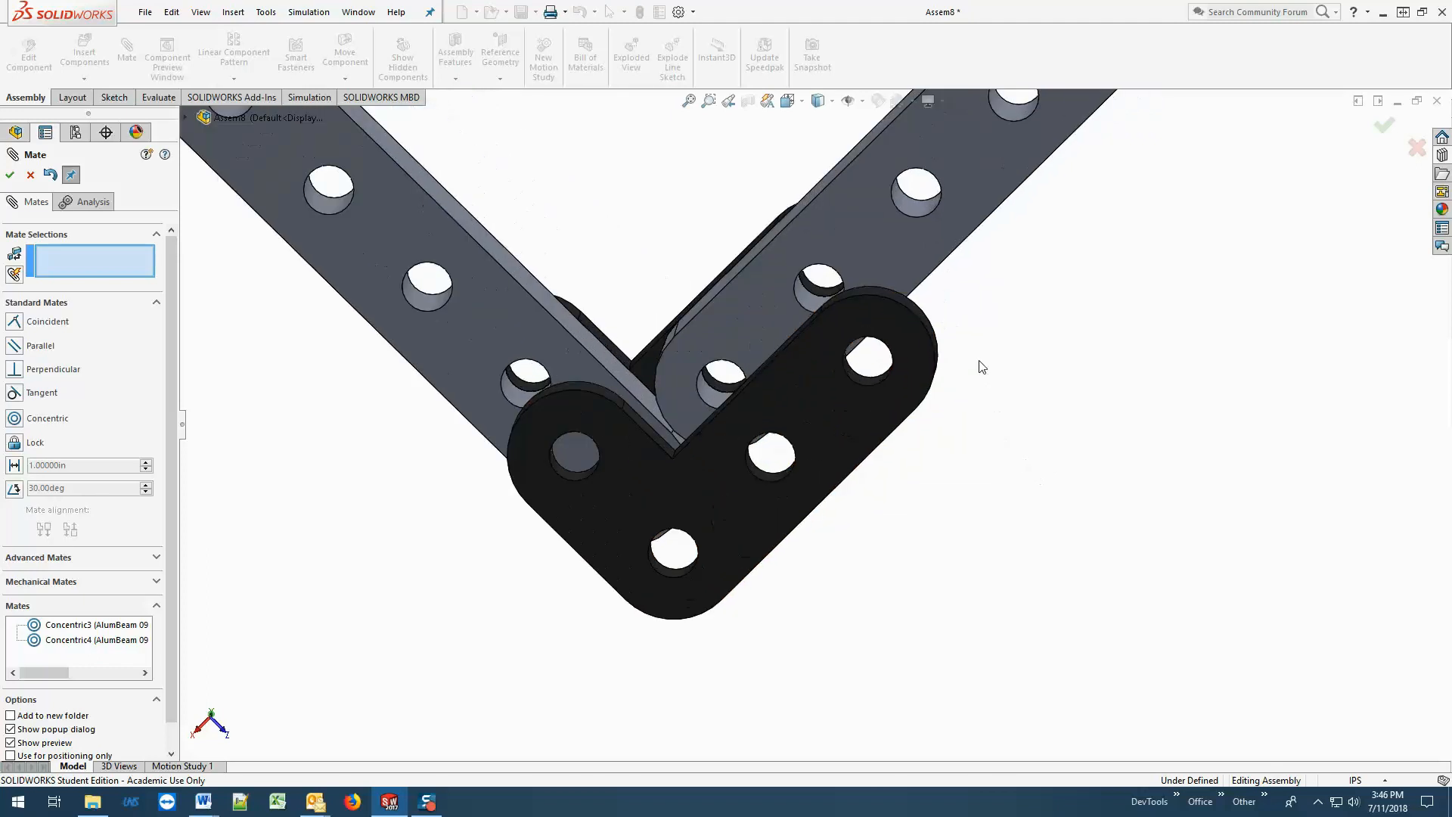
{"action": "scroll", "coordinate": [982, 367], "scroll_direction": "down", "scroll_amount": 1}
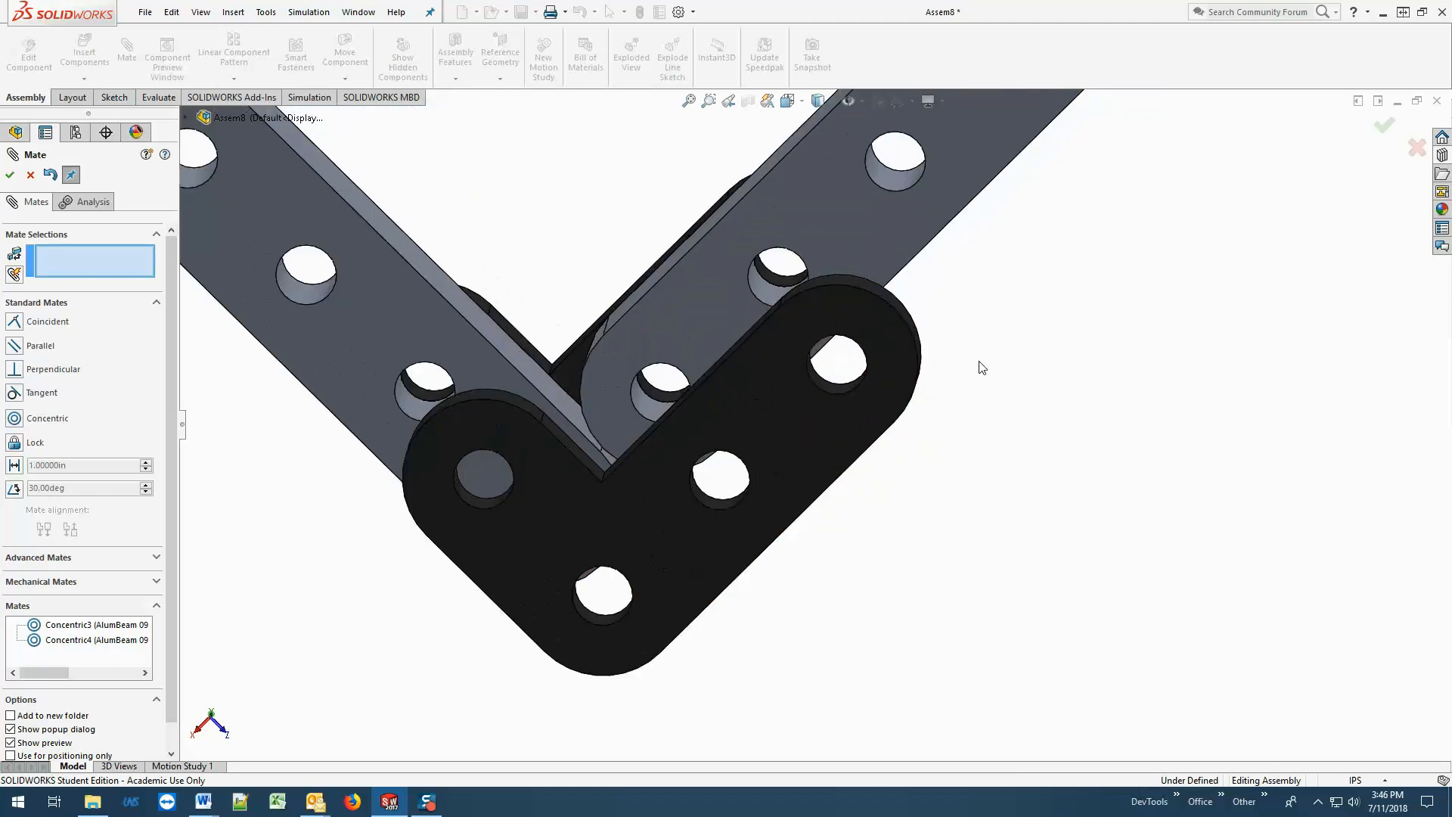
{"action": "left_click", "coordinate": [829, 384]}
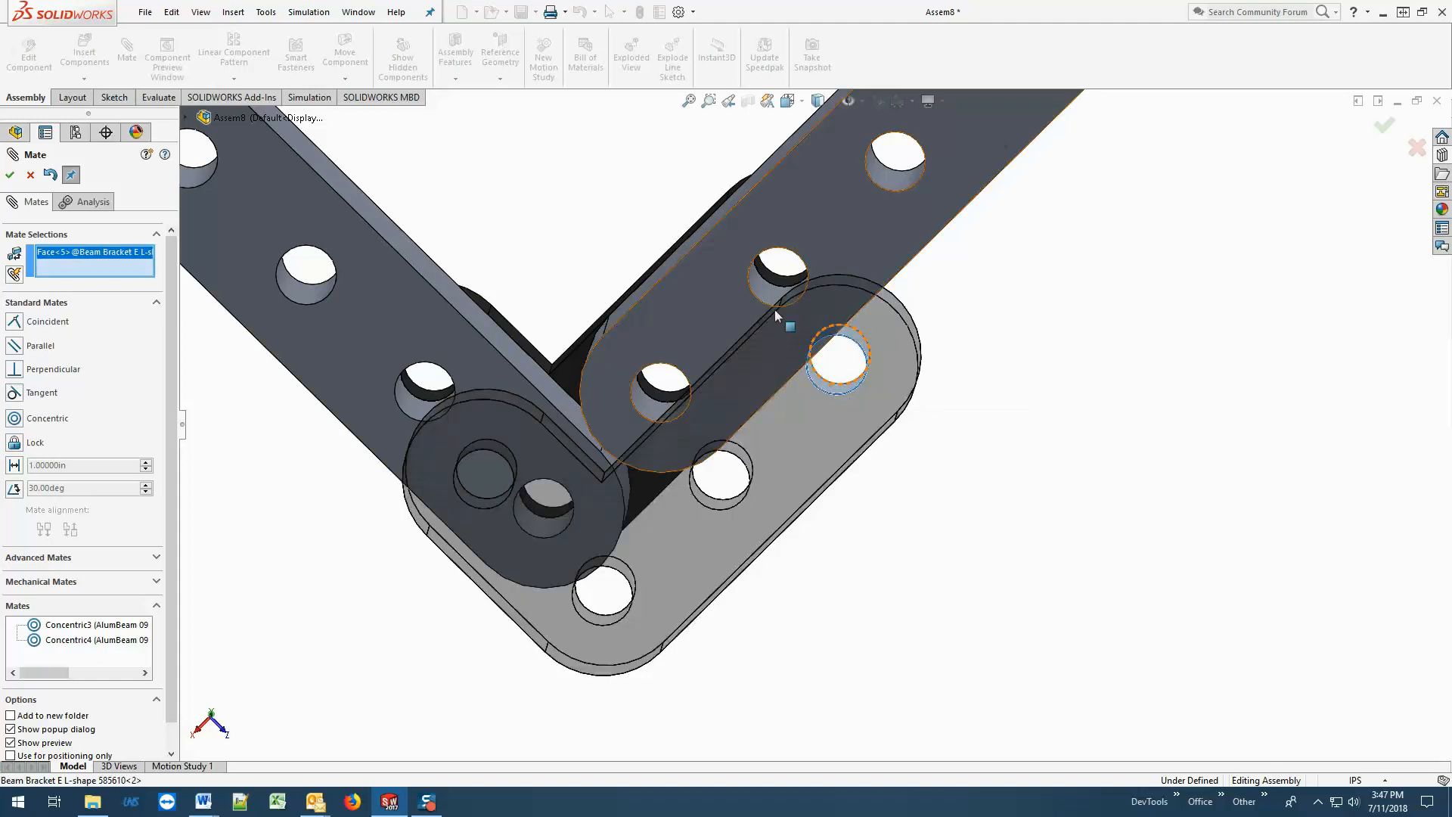
{"action": "left_click", "coordinate": [762, 289]}
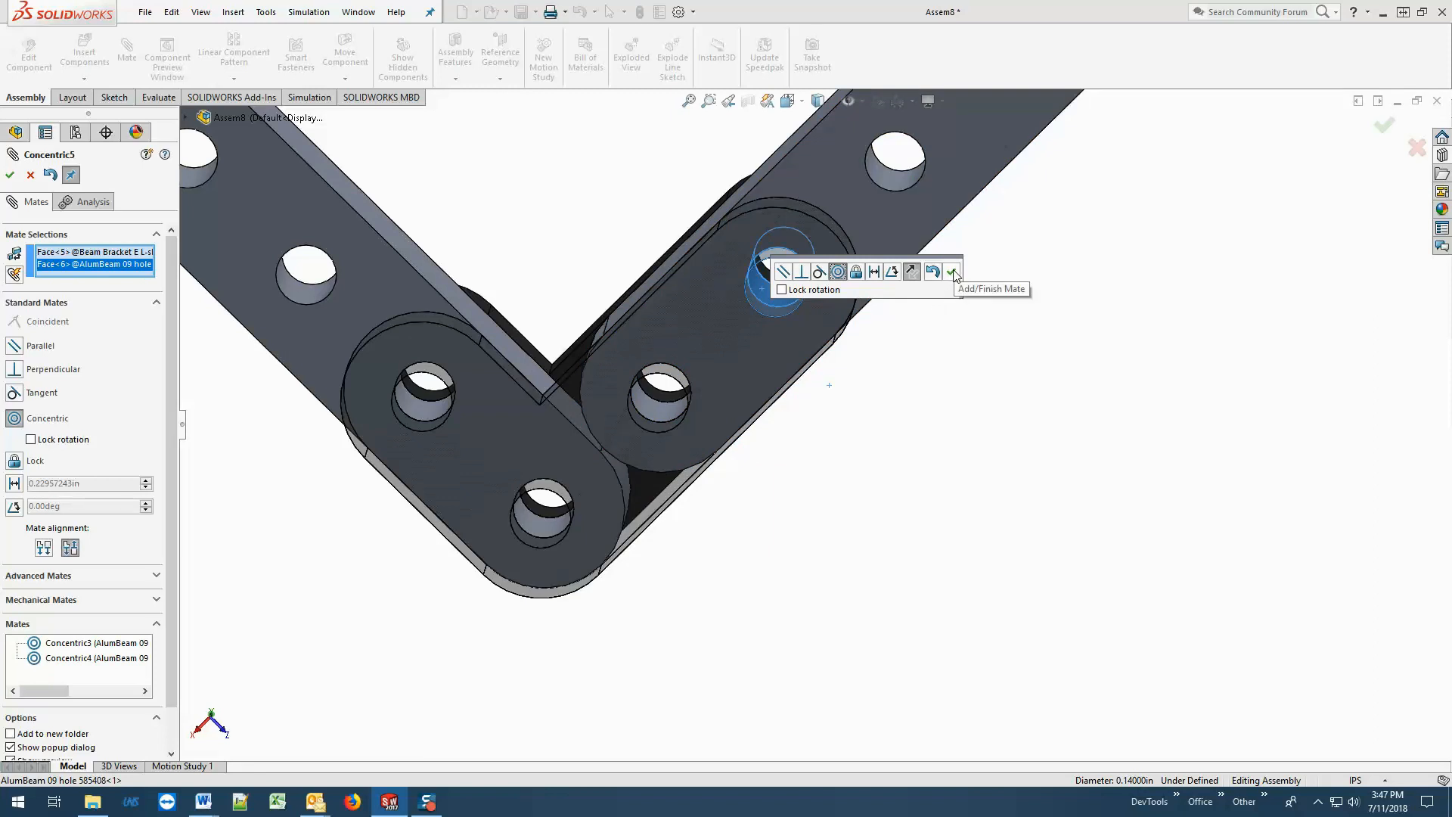
{"action": "left_click", "coordinate": [1386, 126]}
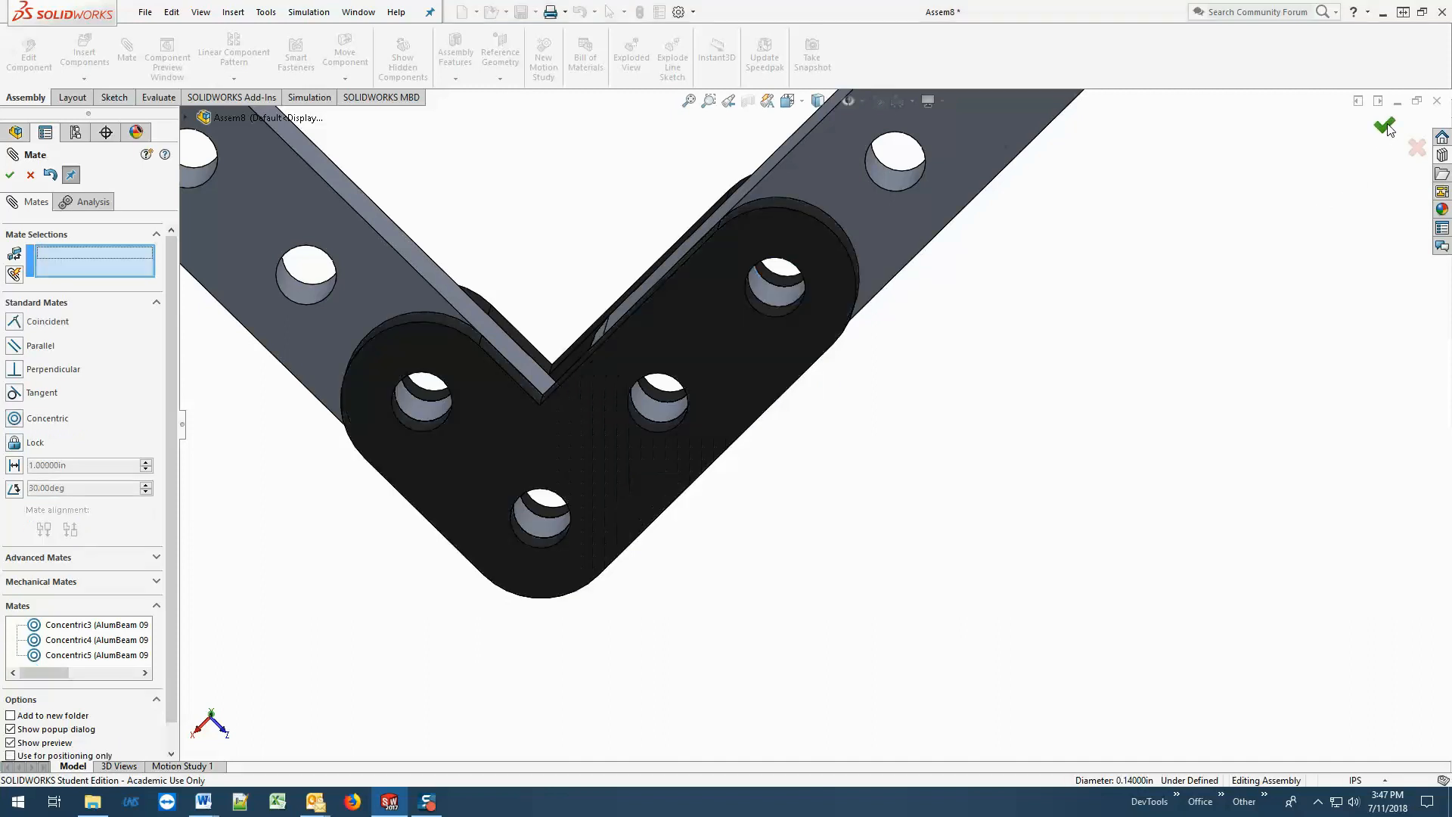
Add a concentric mate between the middle hole of the lower bracket's long leg and the fixed beam's end hole at the corner.
{"action": "left_click", "coordinate": [652, 425]}
{"action": "left_click", "coordinate": [652, 427]}
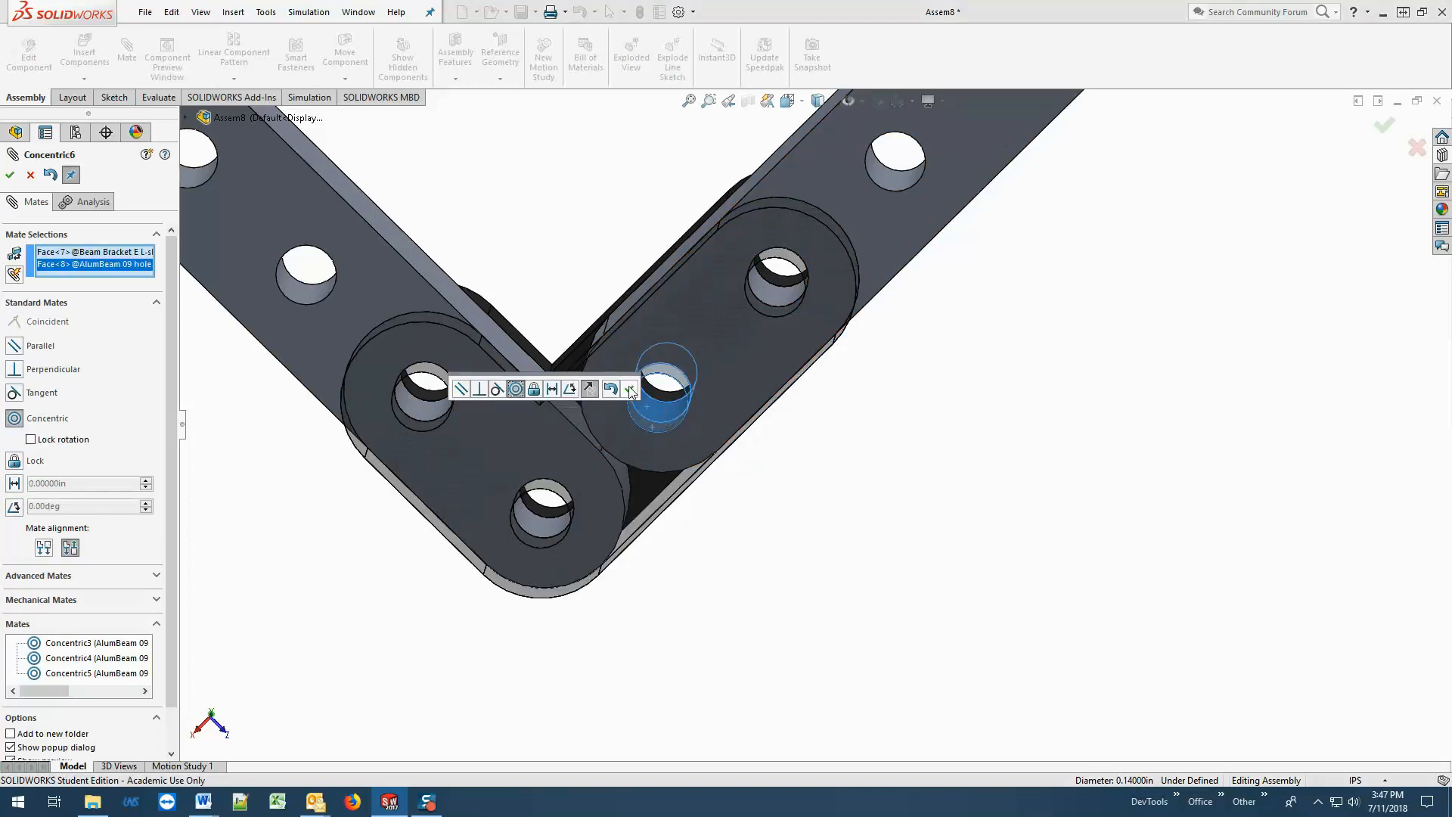
{"action": "left_click", "coordinate": [629, 389]}
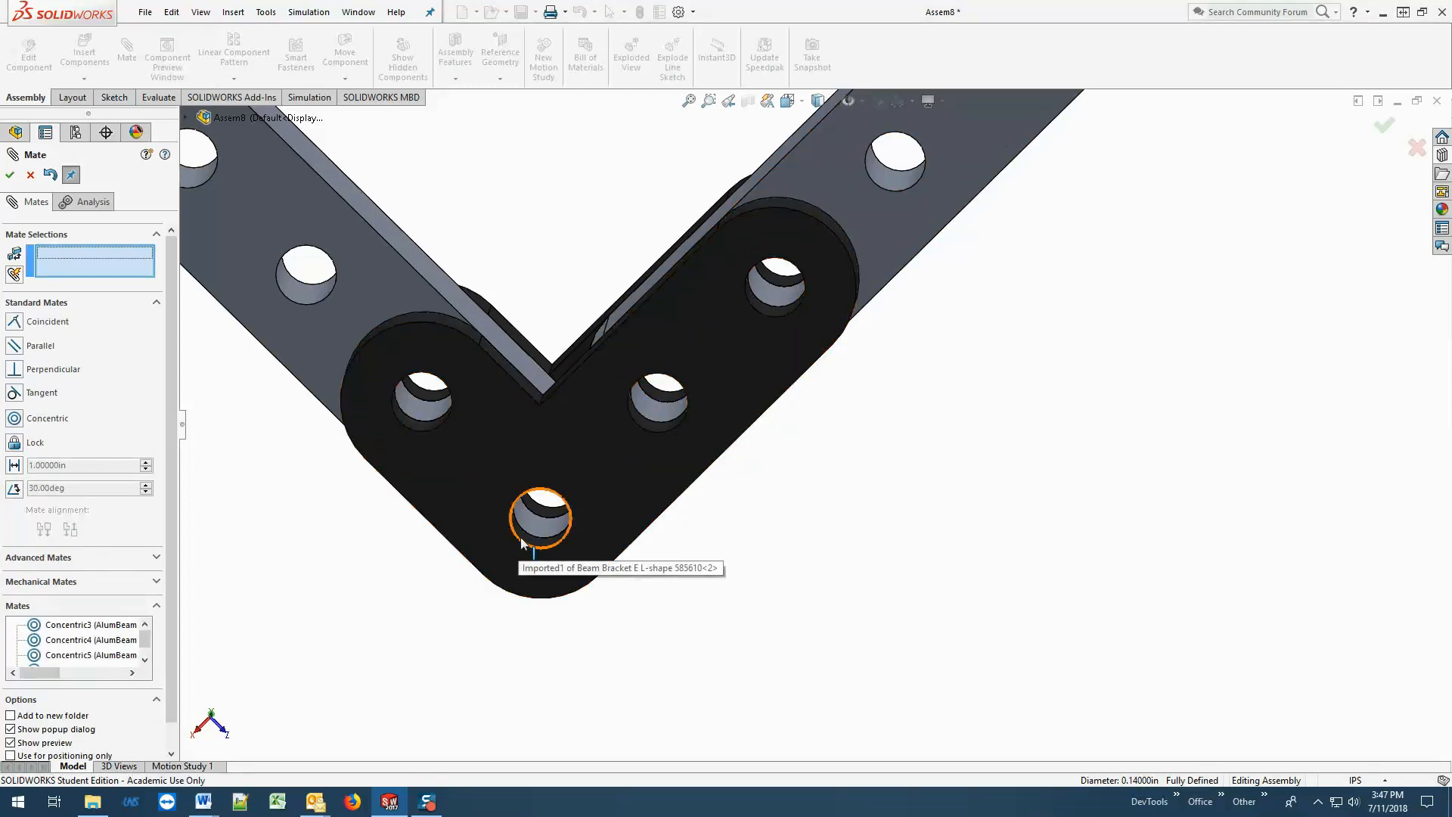
Add a concentric mate between the lower bracket's corner hole and the rotated beam's end hole.
{"action": "left_click", "coordinate": [520, 534]}
{"action": "left_click", "coordinate": [531, 525]}
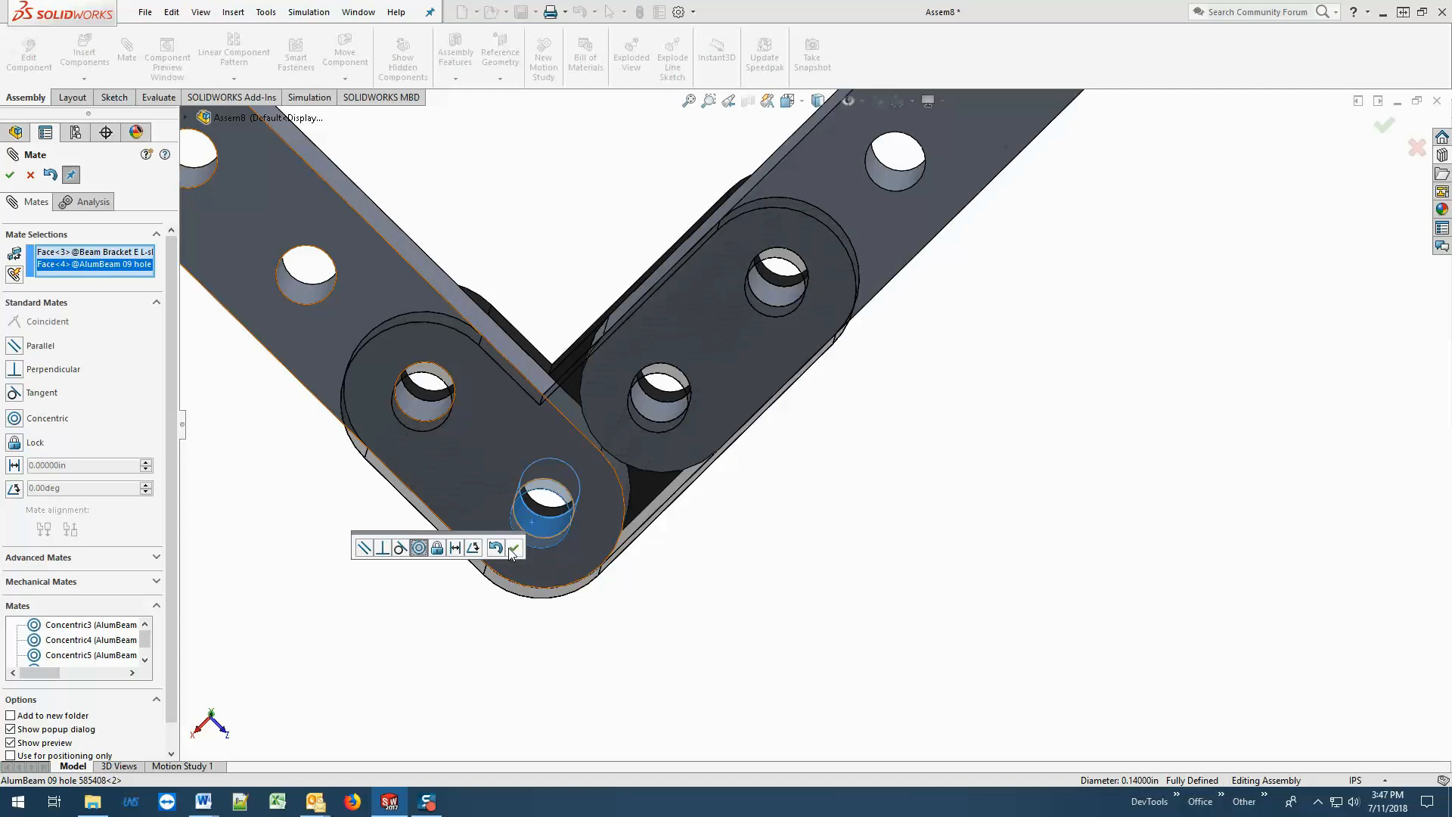
{"action": "left_click", "coordinate": [513, 551]}
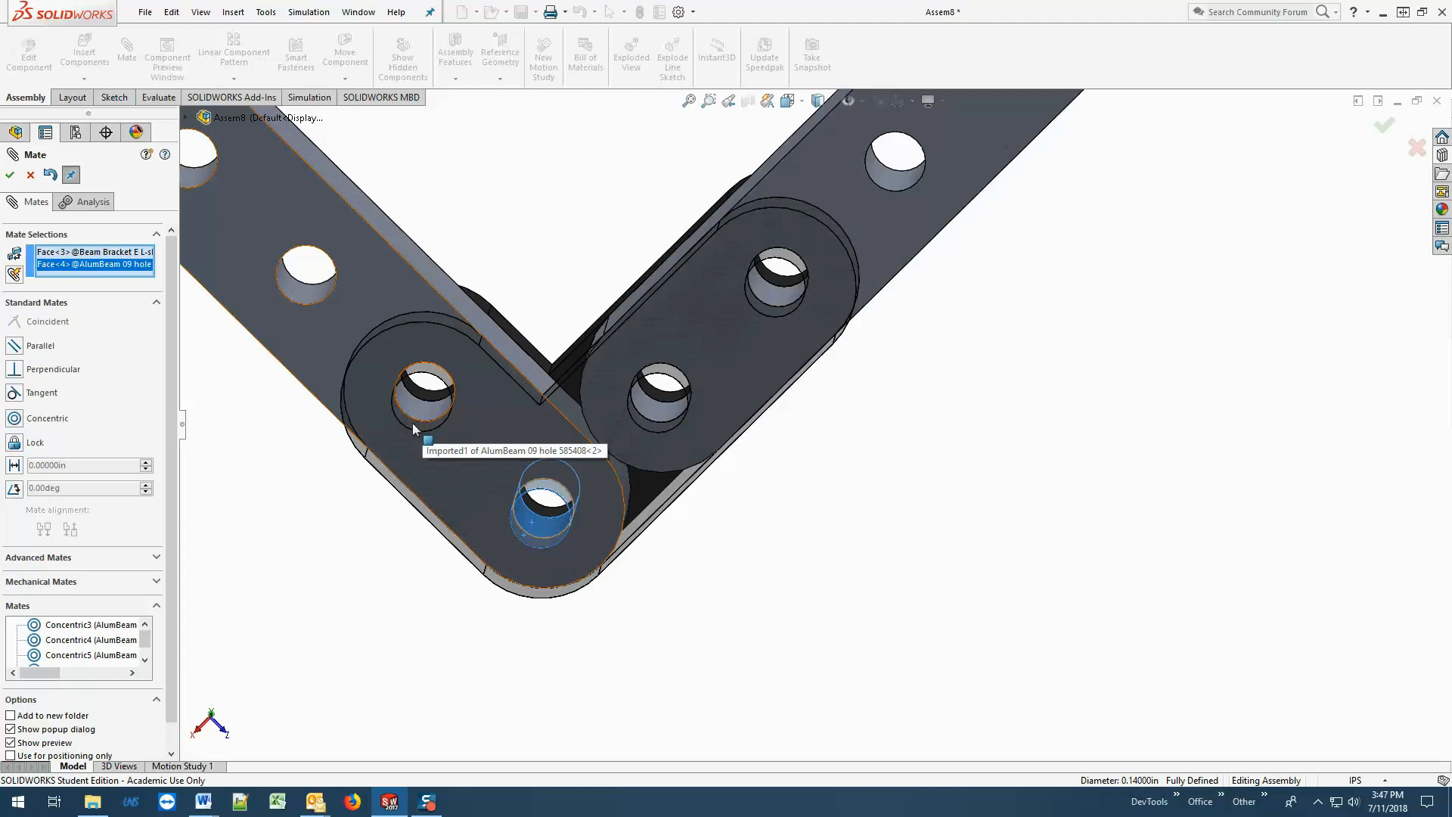
{"action": "left_click", "coordinate": [10, 174]}
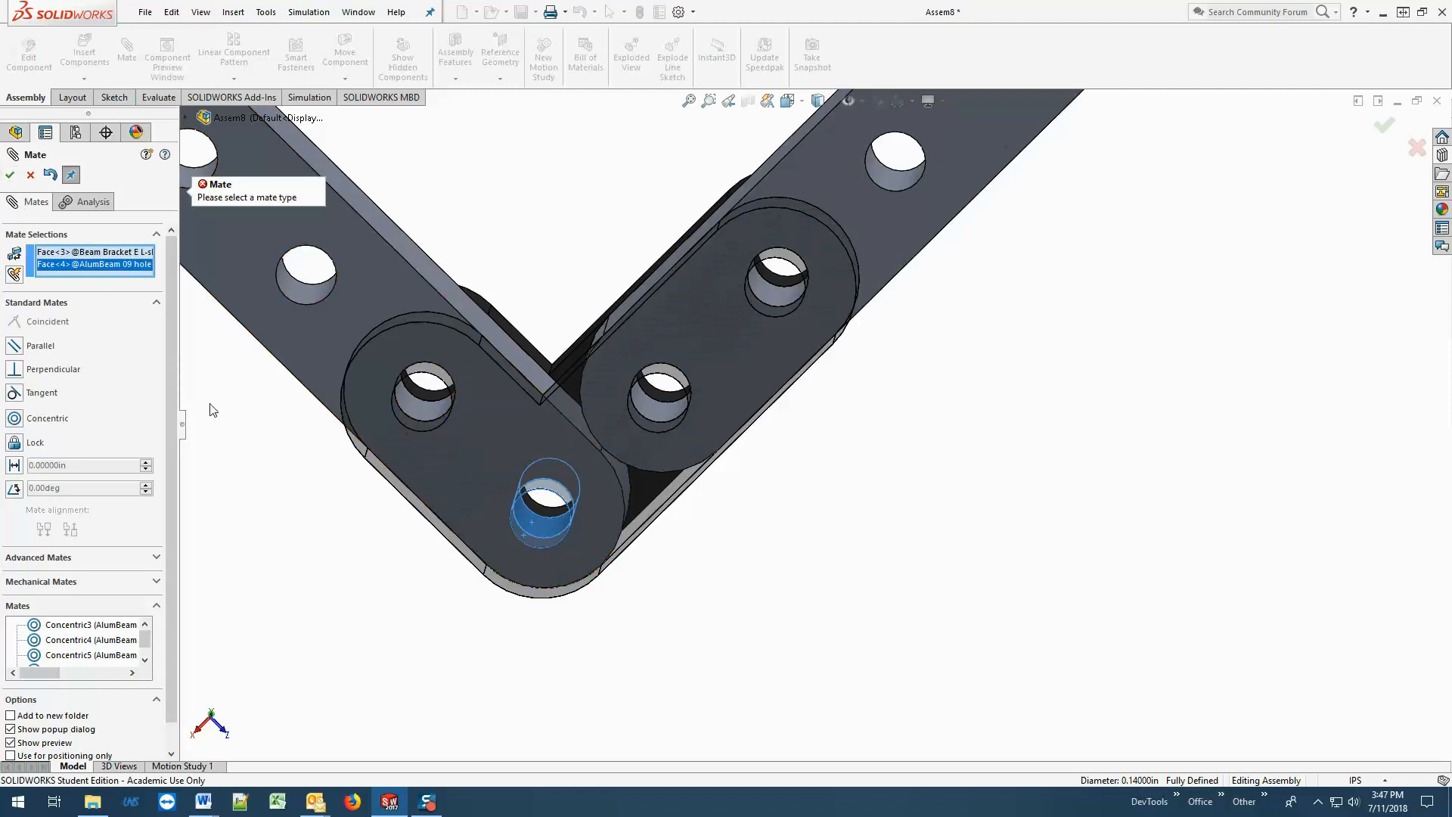
{"action": "left_click", "coordinate": [39, 421]}
{"action": "left_click", "coordinate": [10, 174]}
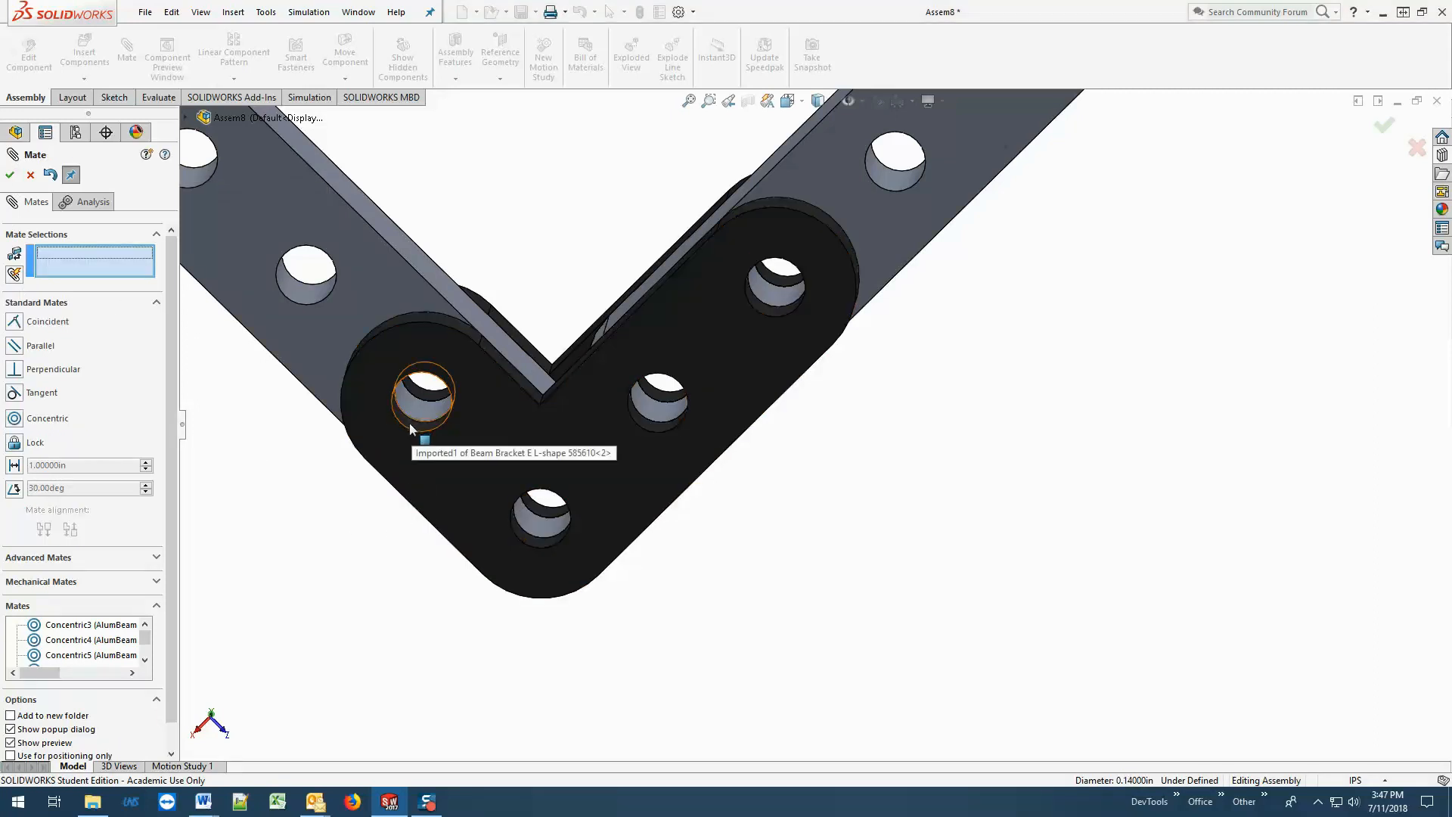
Add a concentric mate between the lower bracket's short-leg end hole and the rotated beam's second hole from the corner.
{"action": "left_click", "coordinate": [410, 425]}
{"action": "left_click", "coordinate": [415, 403]}
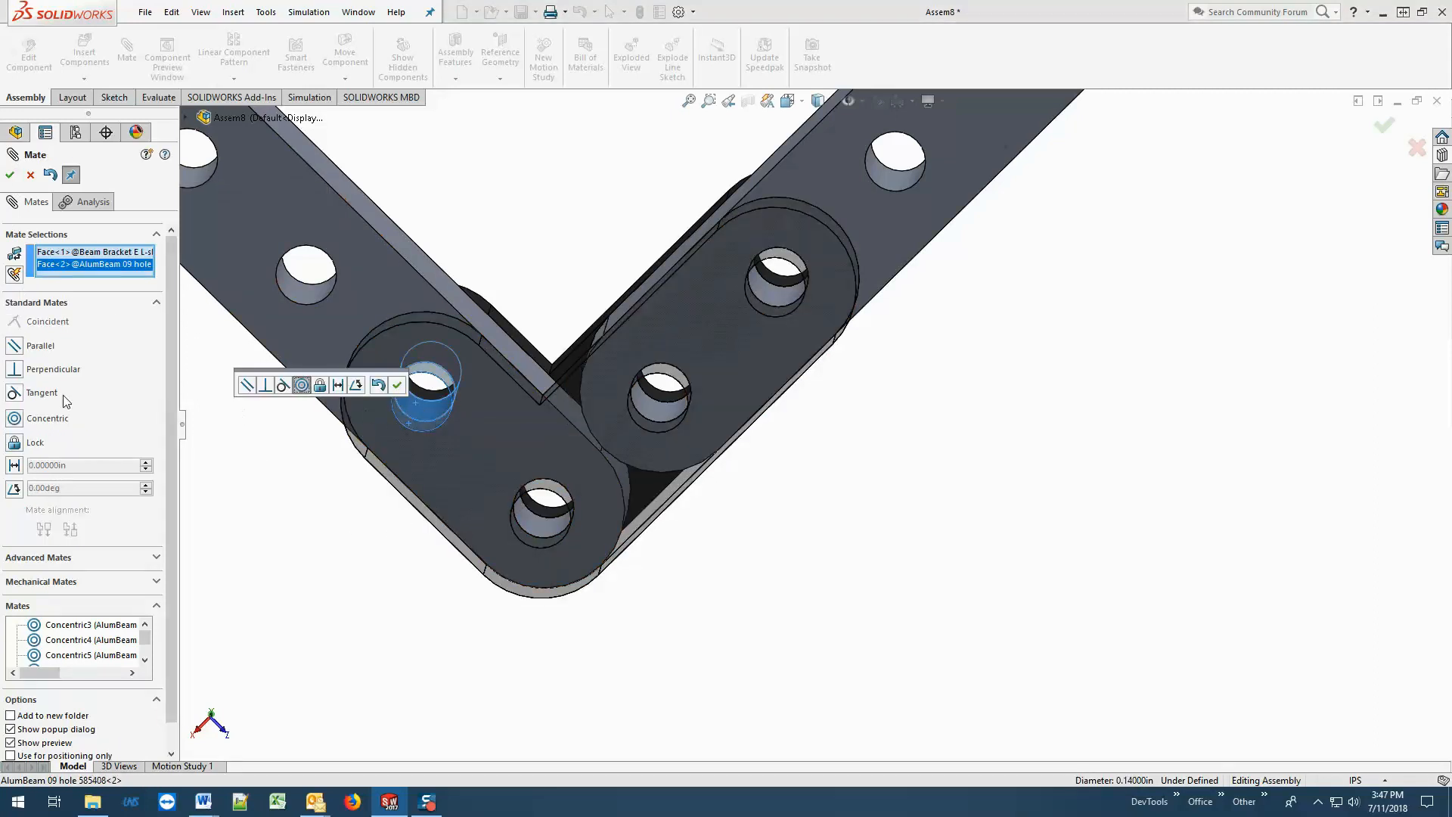
{"action": "left_click", "coordinate": [40, 421]}
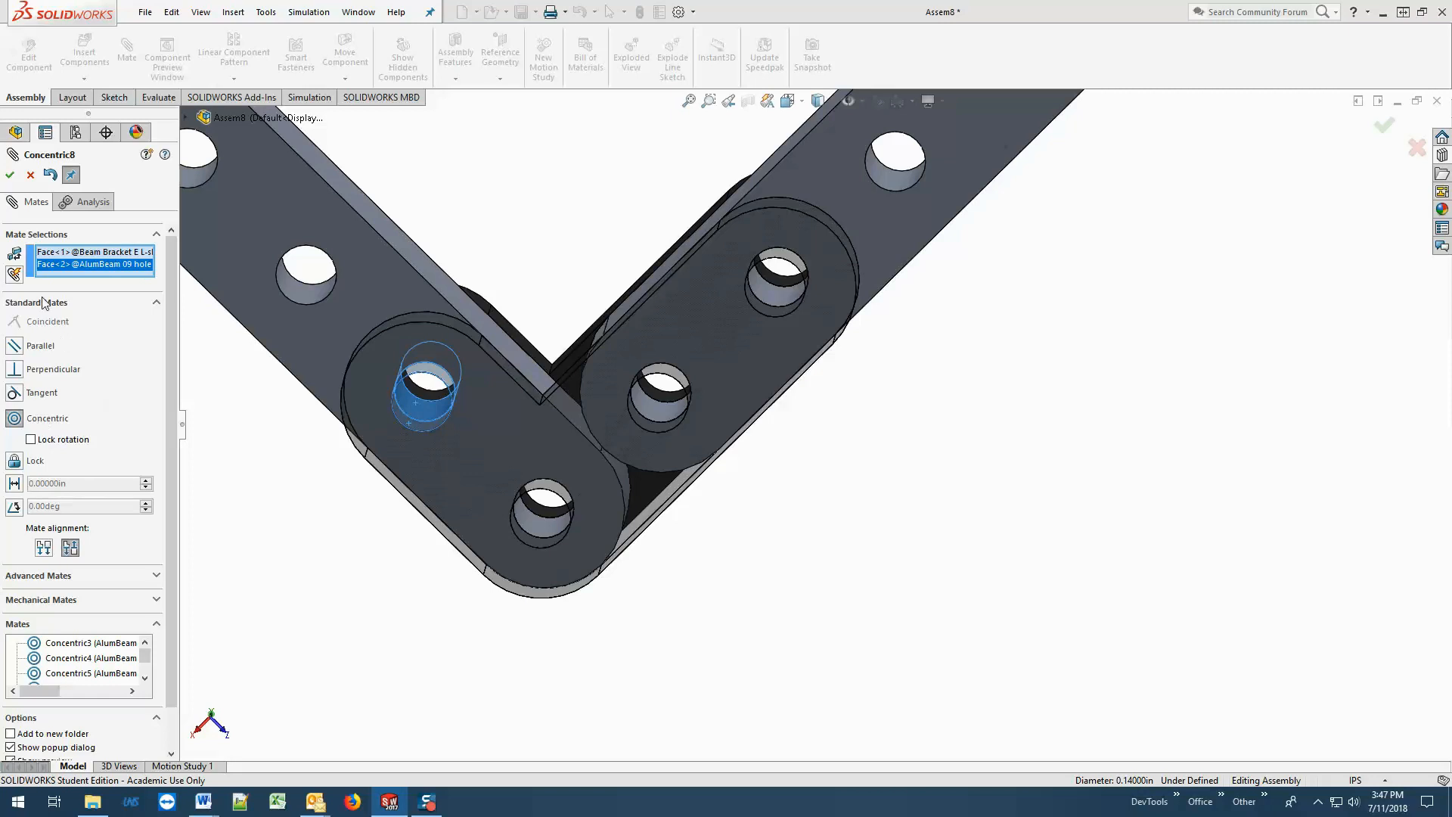
{"action": "left_click", "coordinate": [10, 174]}
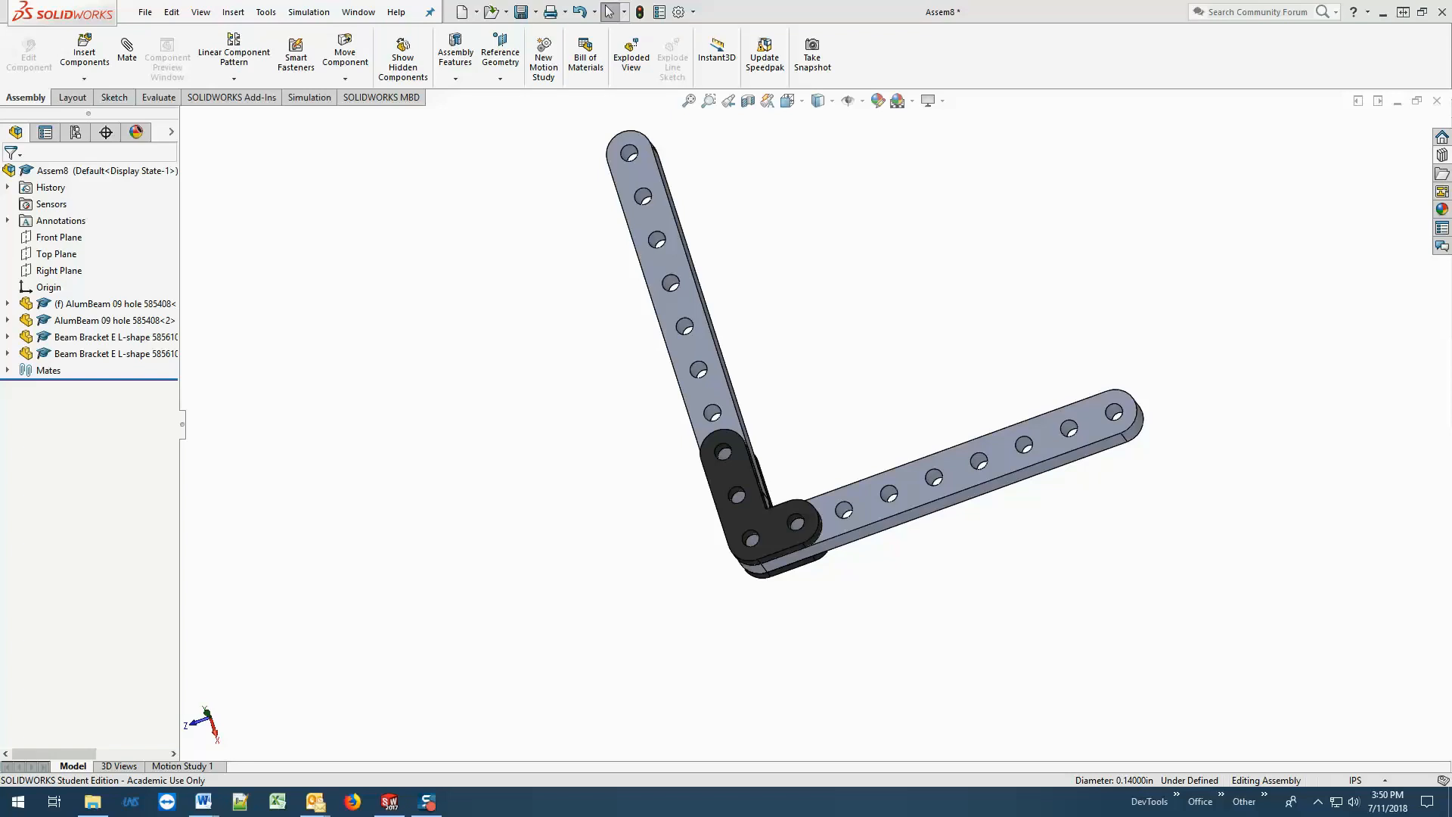
{"action": "mouse_move", "coordinate": [613, 557]}
{"action": "middle_mouse_down"}
{"action": "mouse_move", "coordinate": [686, 550]}
{"action": "mouse_move", "coordinate": [759, 497]}
{"action": "mouse_move", "coordinate": [651, 502]}
{"action": "mouse_move", "coordinate": [624, 566]}
{"action": "middle_mouse_up"}
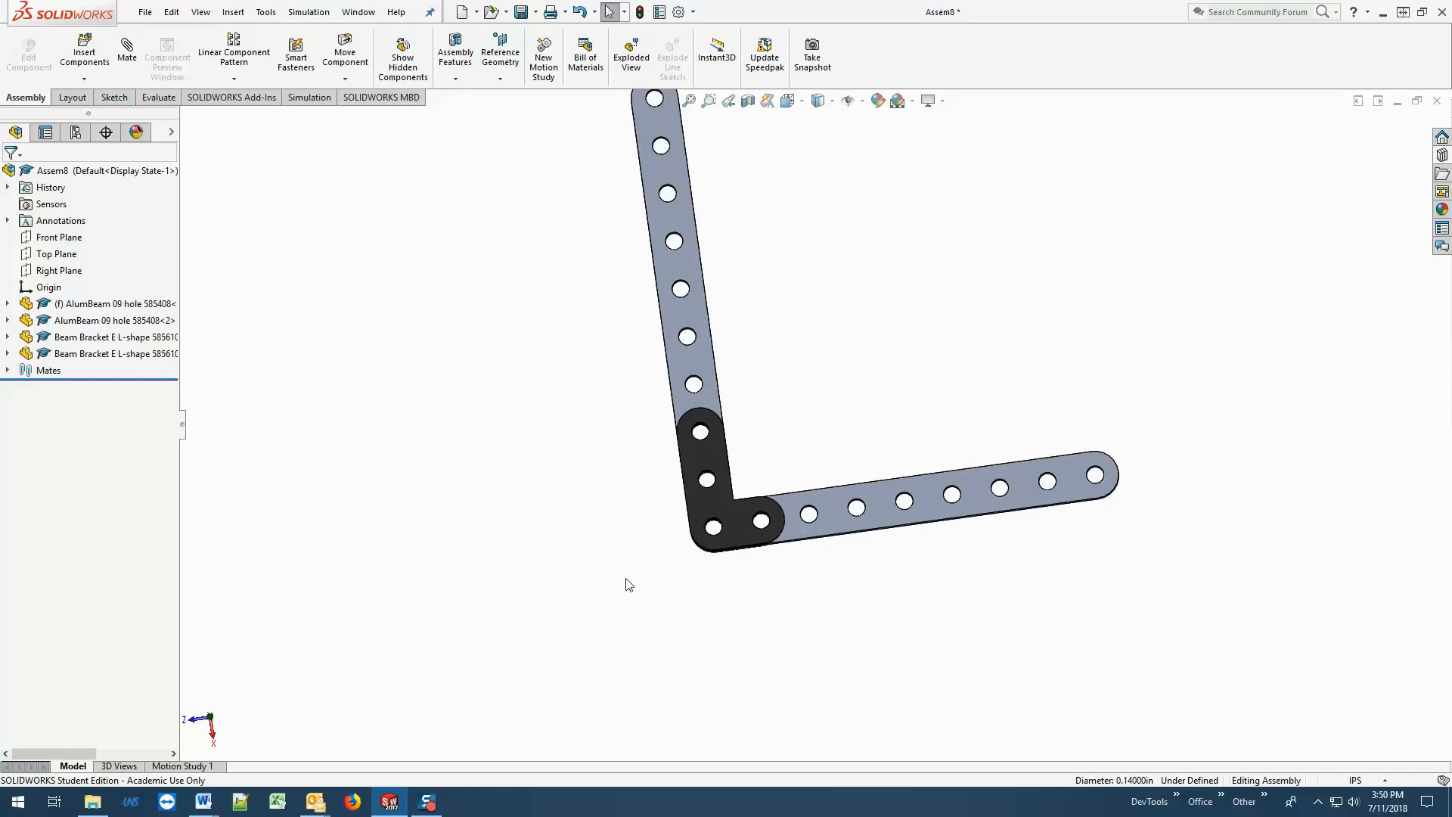
{"action": "middle_click_drag", "start_coordinate": [655, 583], "coordinate": [702, 602]}
{"action": "scroll", "coordinate": [727, 578], "scroll_direction": "up", "scroll_amount": 3}
{"action": "scroll", "coordinate": [788, 422], "scroll_direction": "down", "scroll_amount": 4}
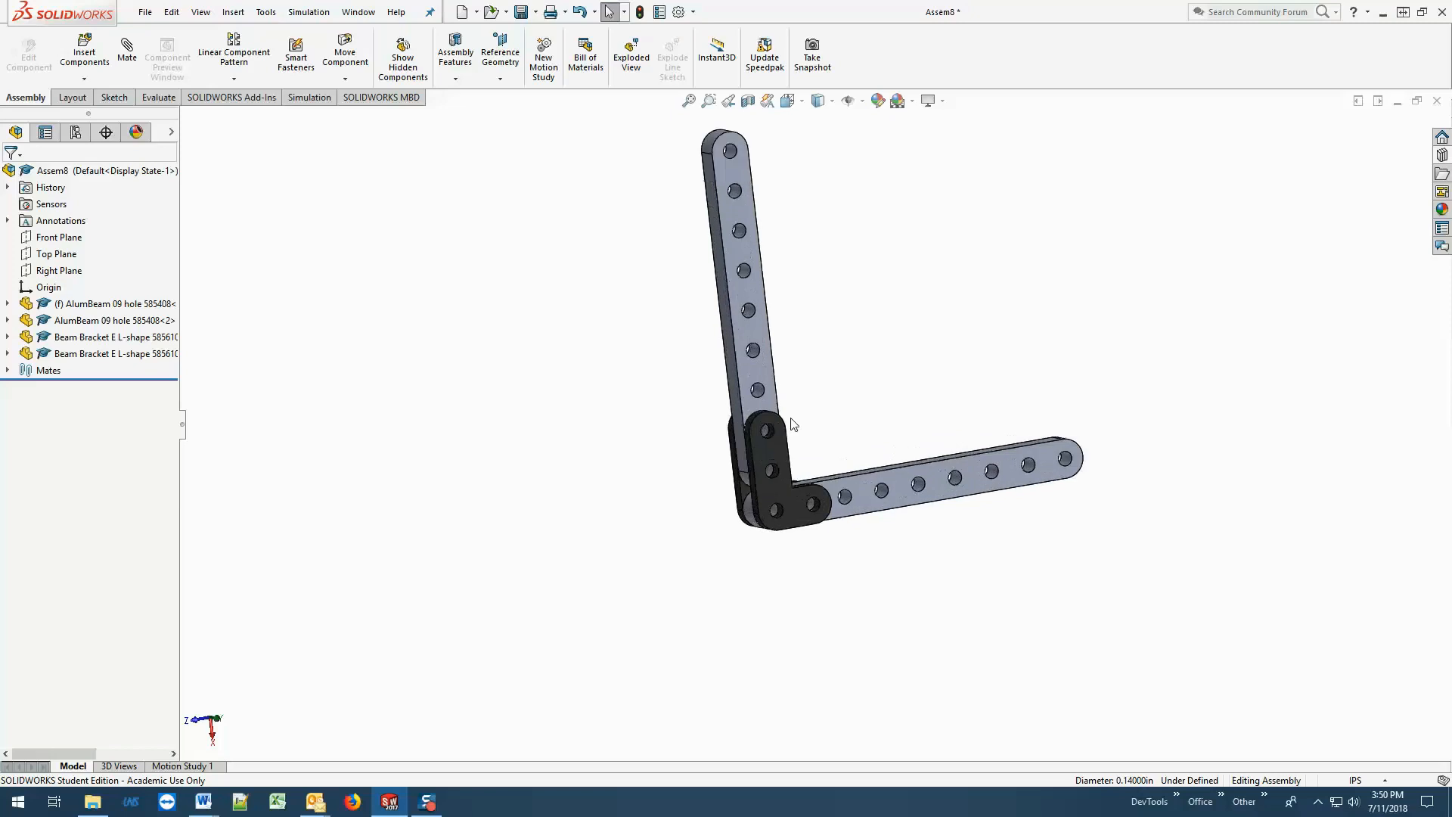
{"action": "middle_click_drag", "start_coordinate": [840, 423], "coordinate": [823, 295]}
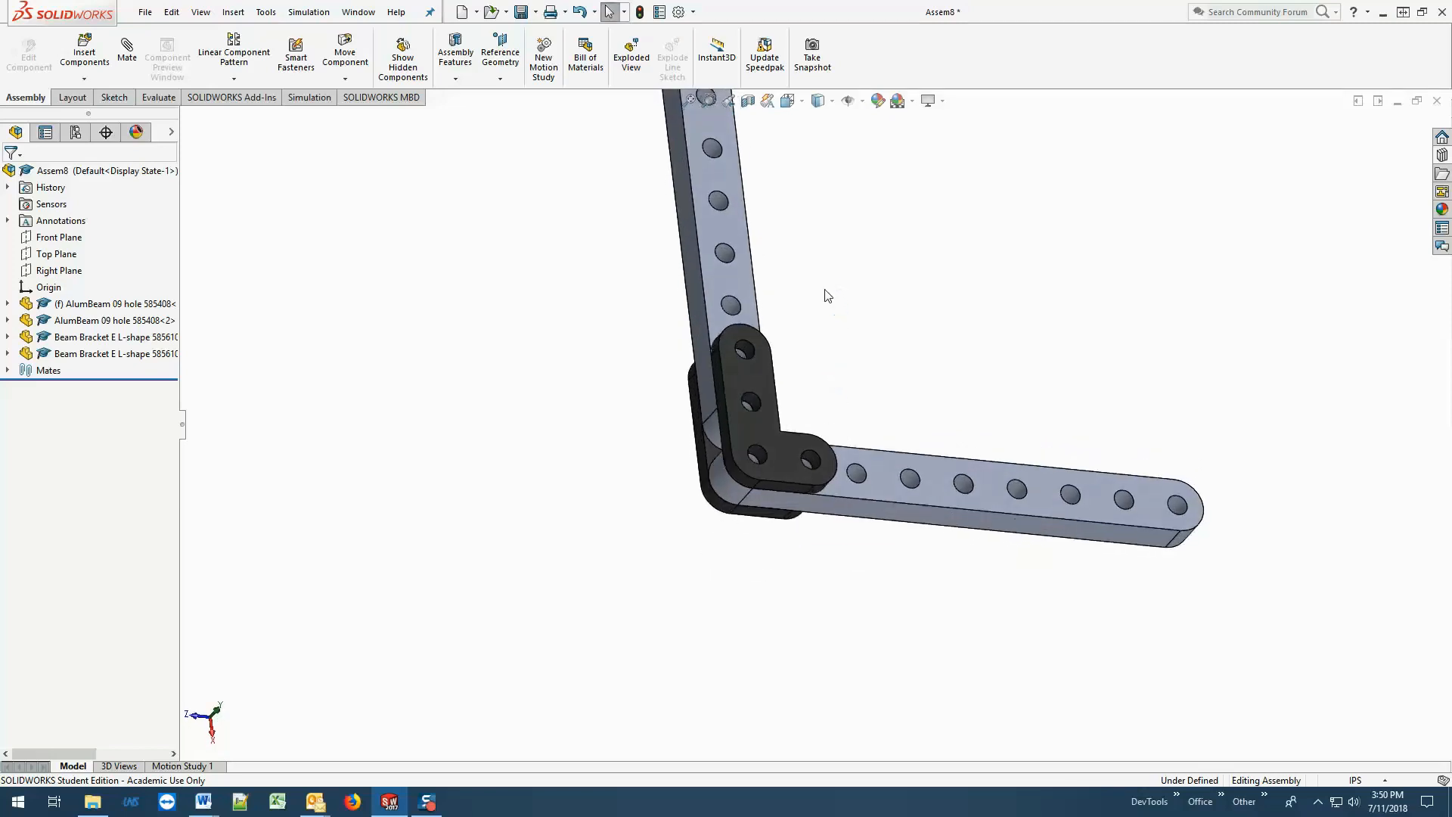
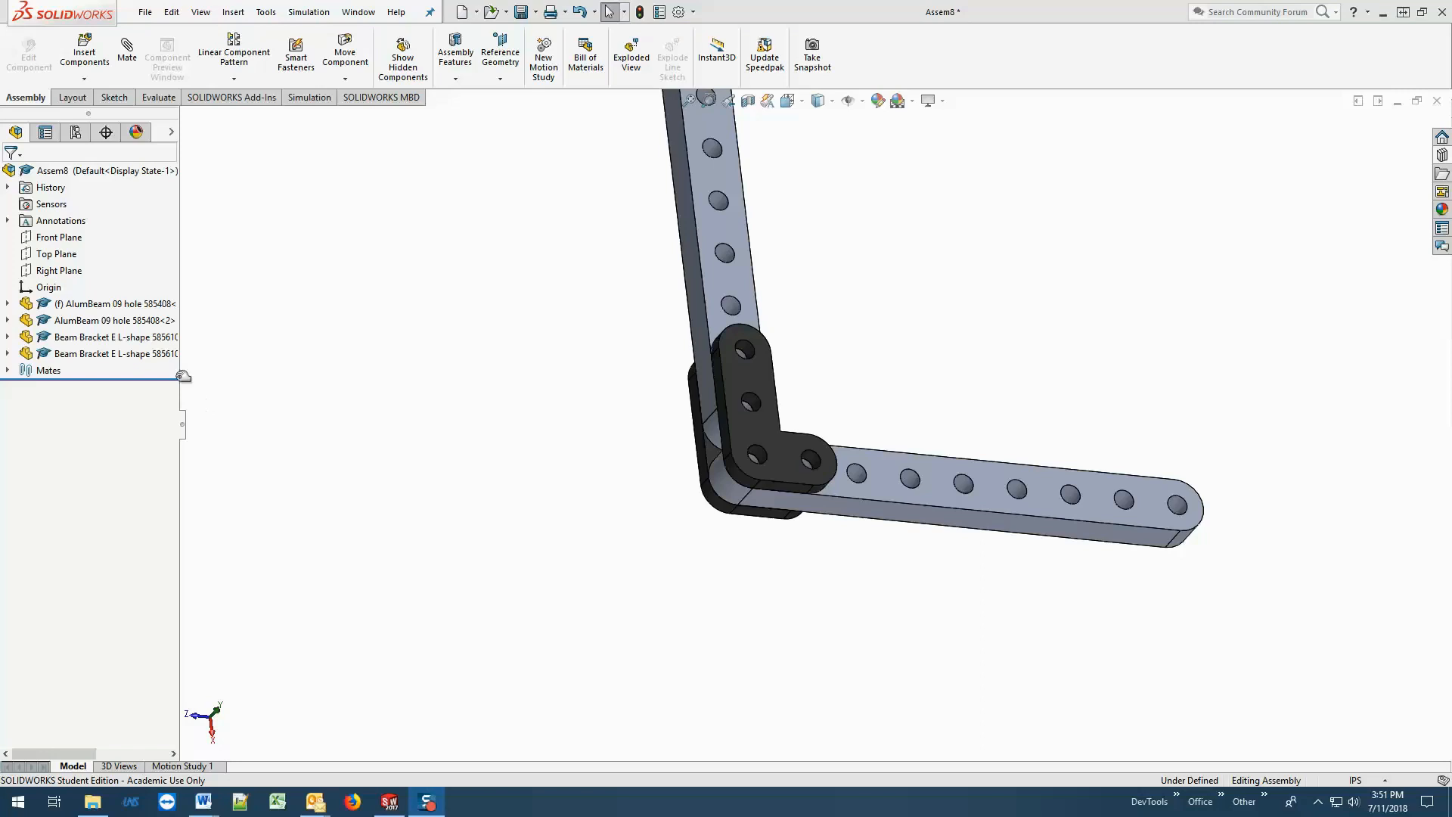
Open the parts Machine Nut 6-32 Nylock Nut 632142 and Machine Screw 6-32 0.625in 632118 together for insertion into the assembly.
{"action": "left_click", "coordinate": [84, 58]}
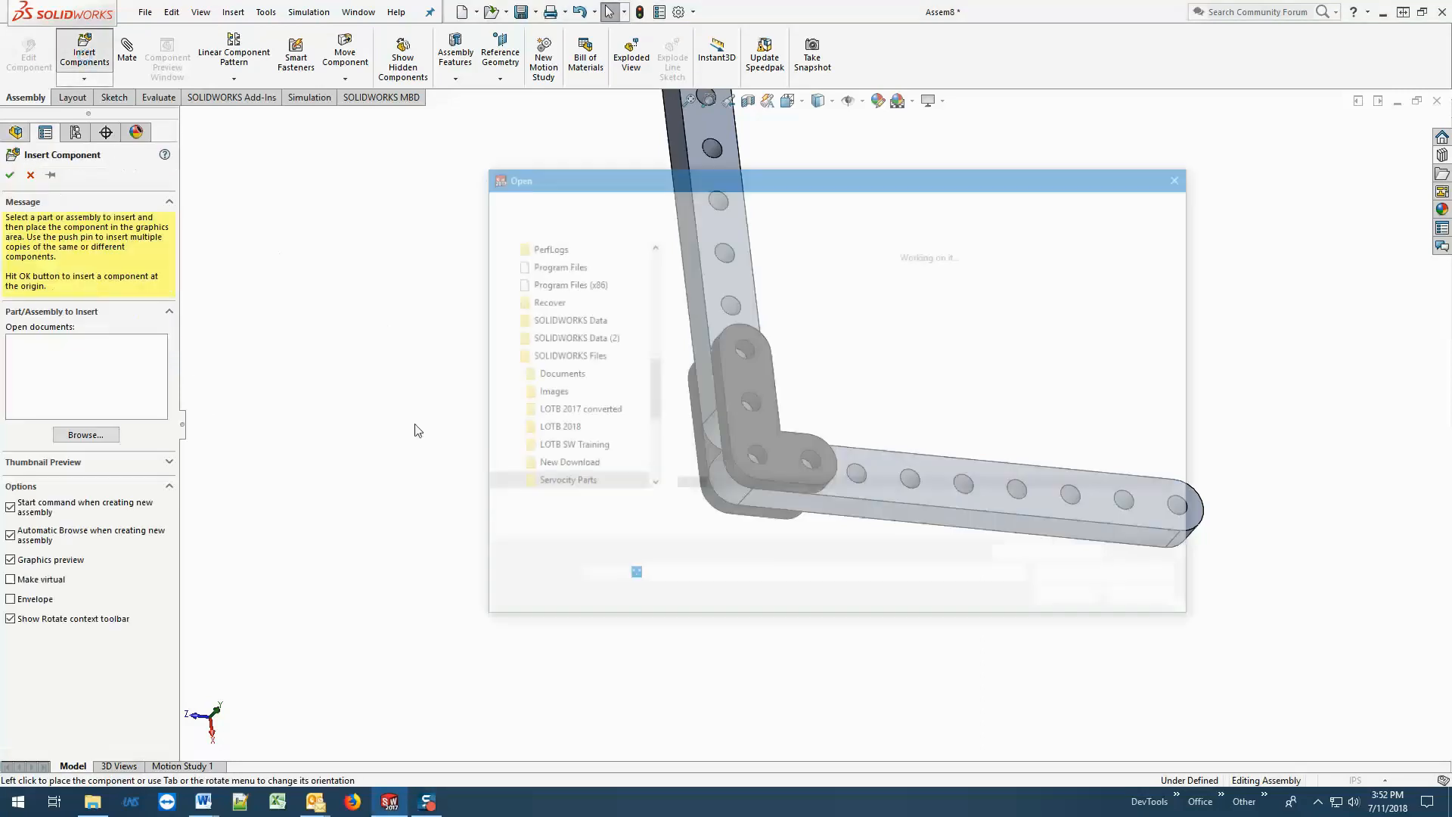
{"action": "left_click", "coordinate": [725, 425]}
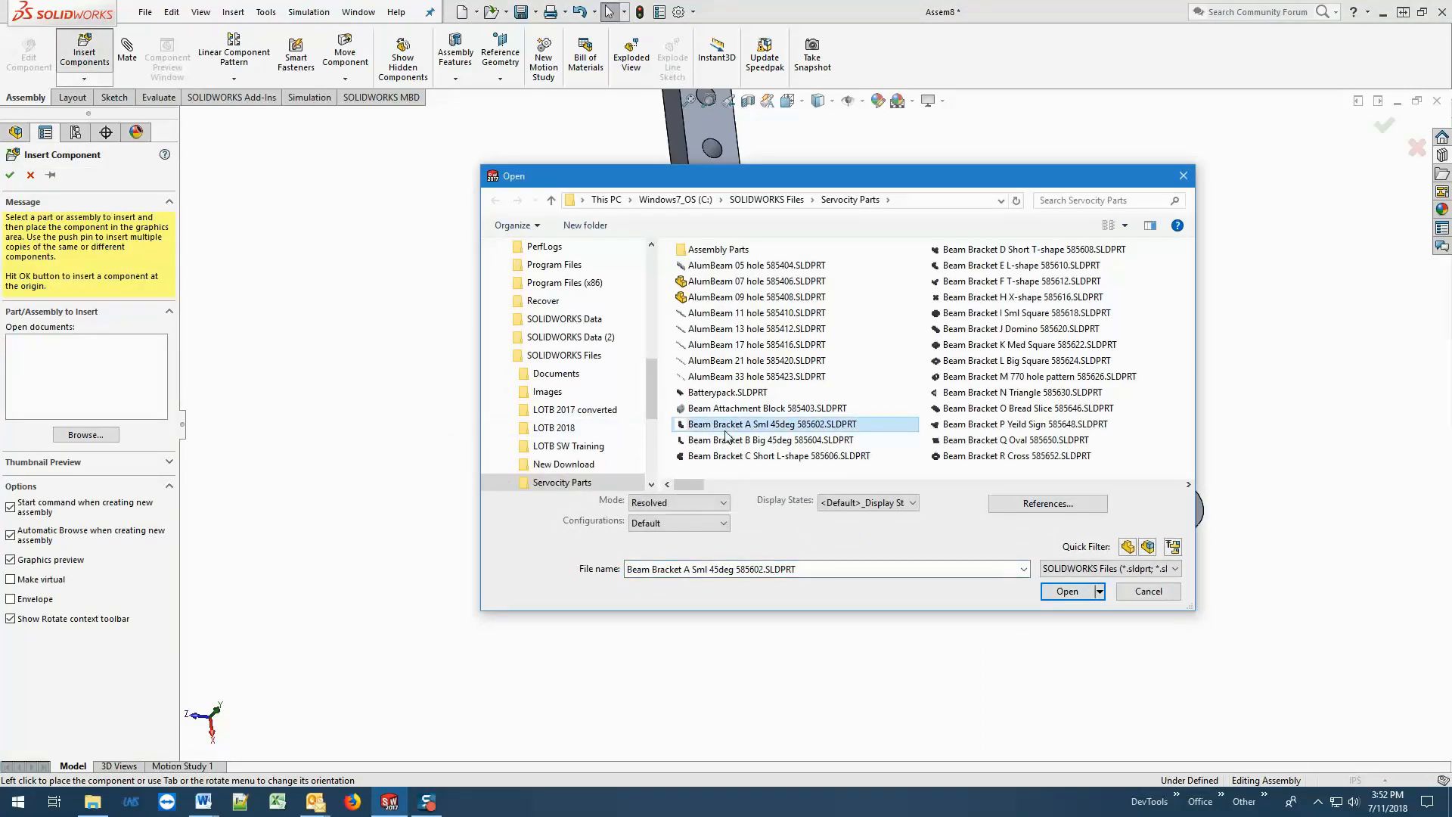
{"action": "key", "text": "m"}
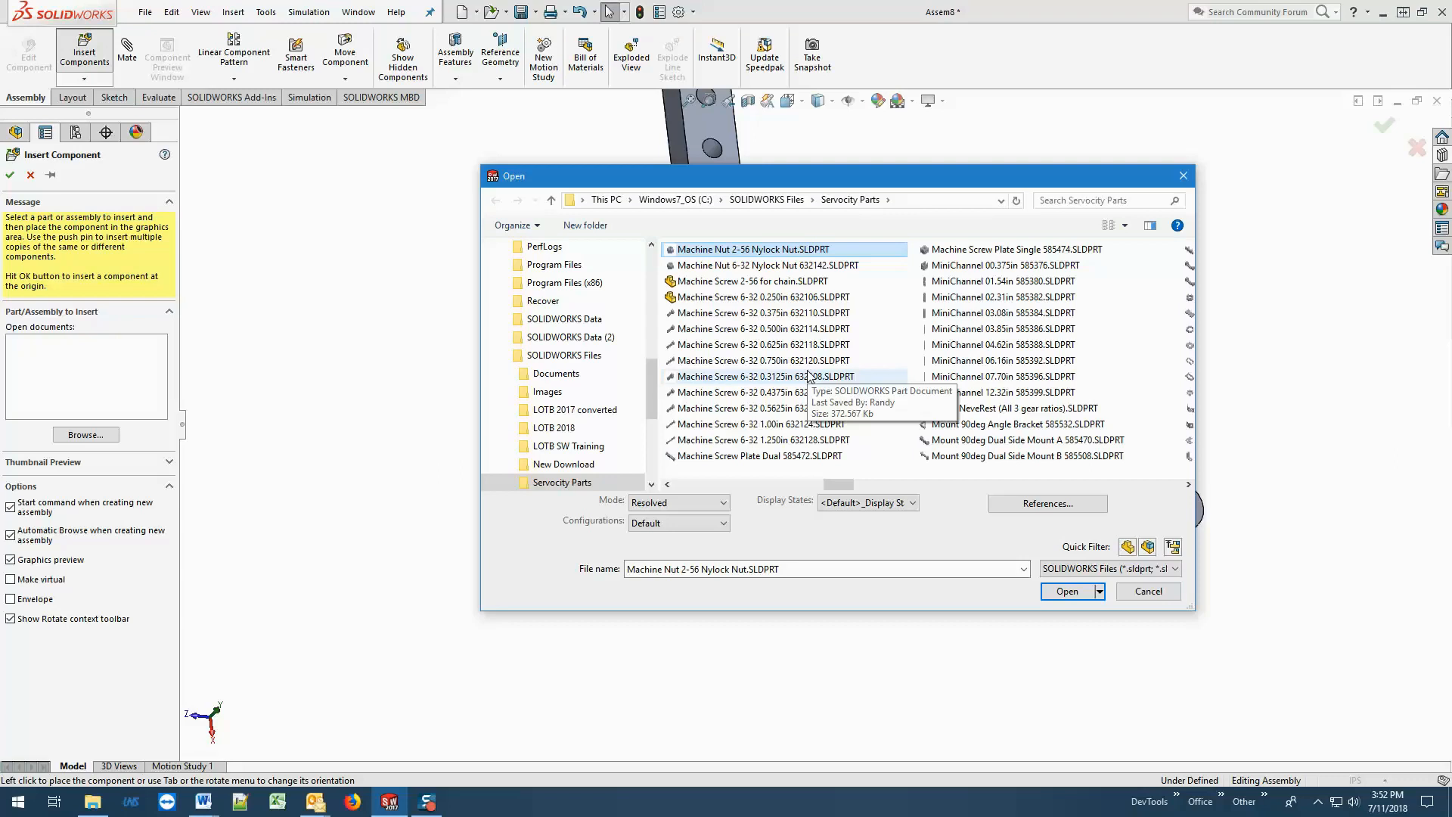
{"action": "left_click", "coordinate": [741, 265]}
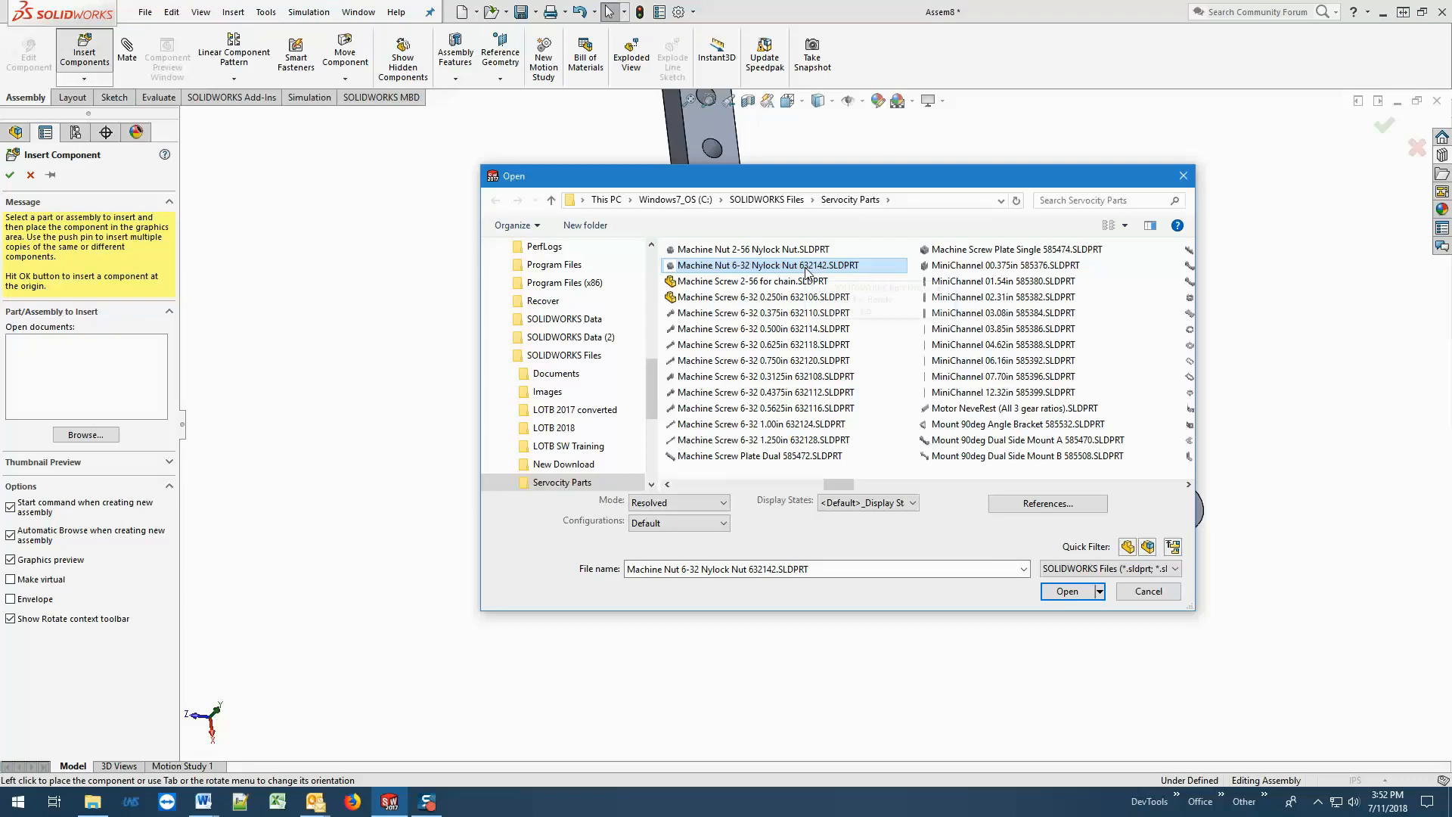
{"action": "left_click", "coordinate": [785, 346], "text": "ctrl"}
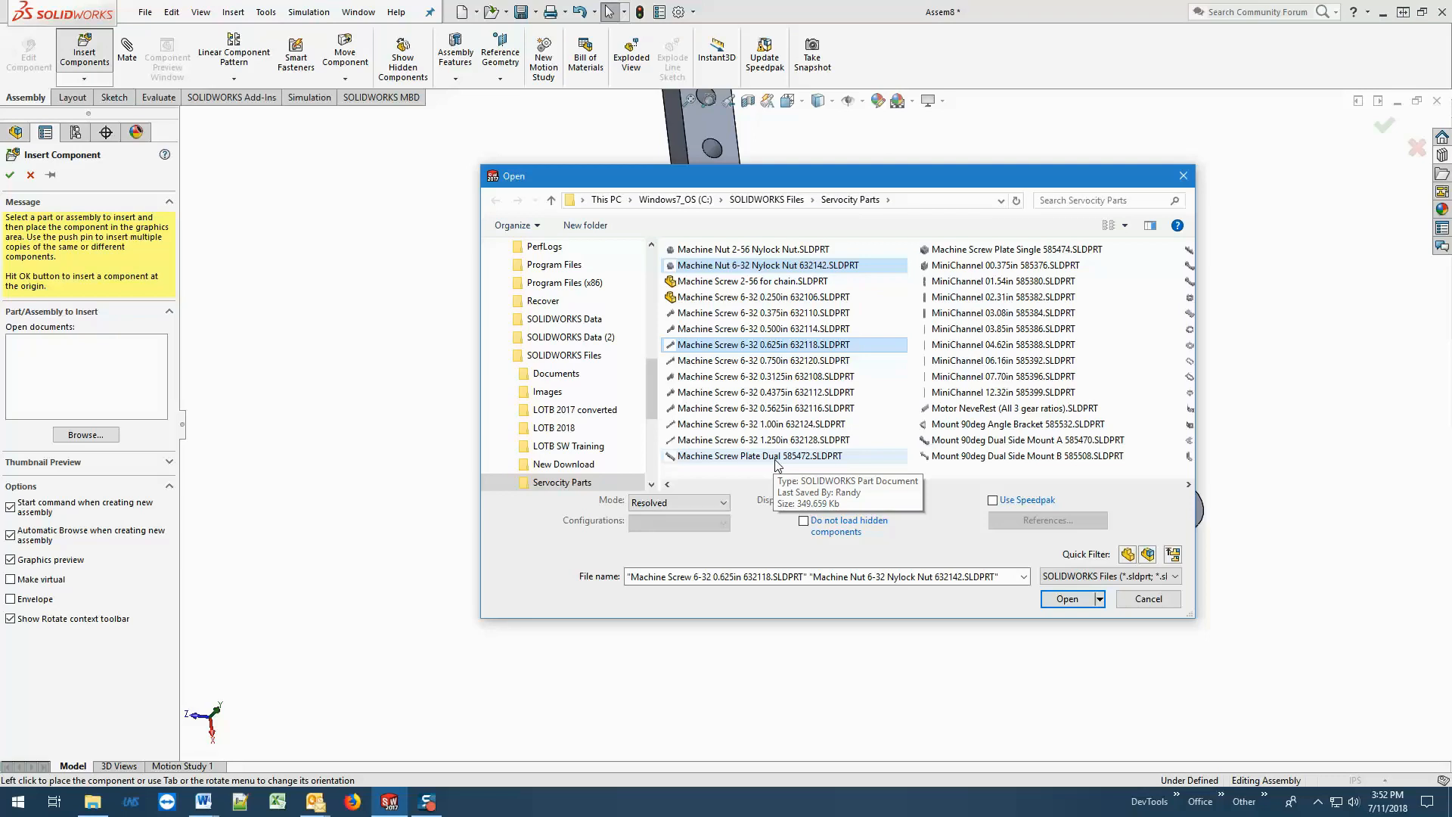
{"action": "left_click", "coordinate": [1070, 599]}
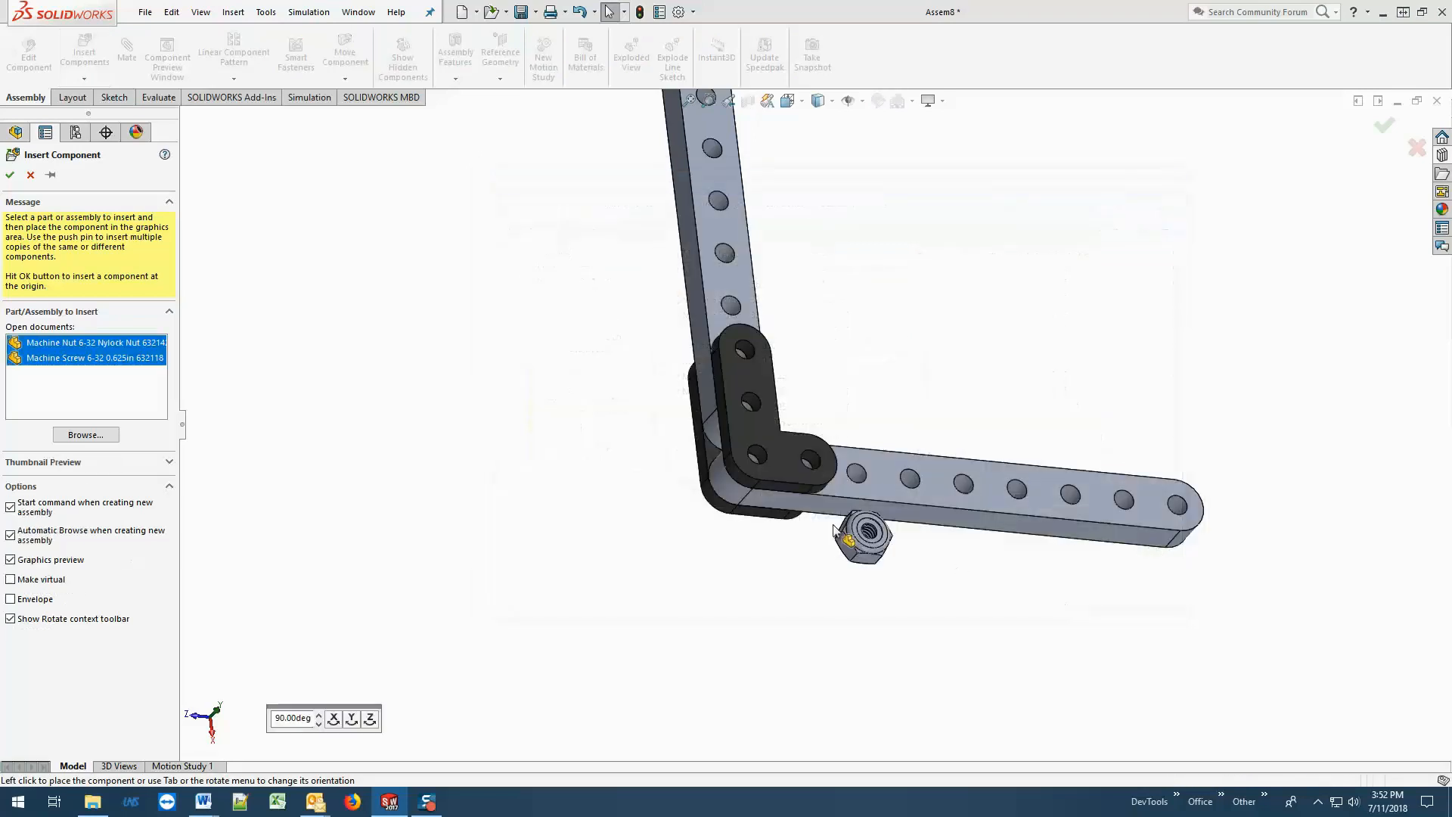
Place four copies of the 6-32 Nylock nut around the corner brackets, keeping the insert command active between placements.
{"action": "left_click", "coordinate": [111, 345]}
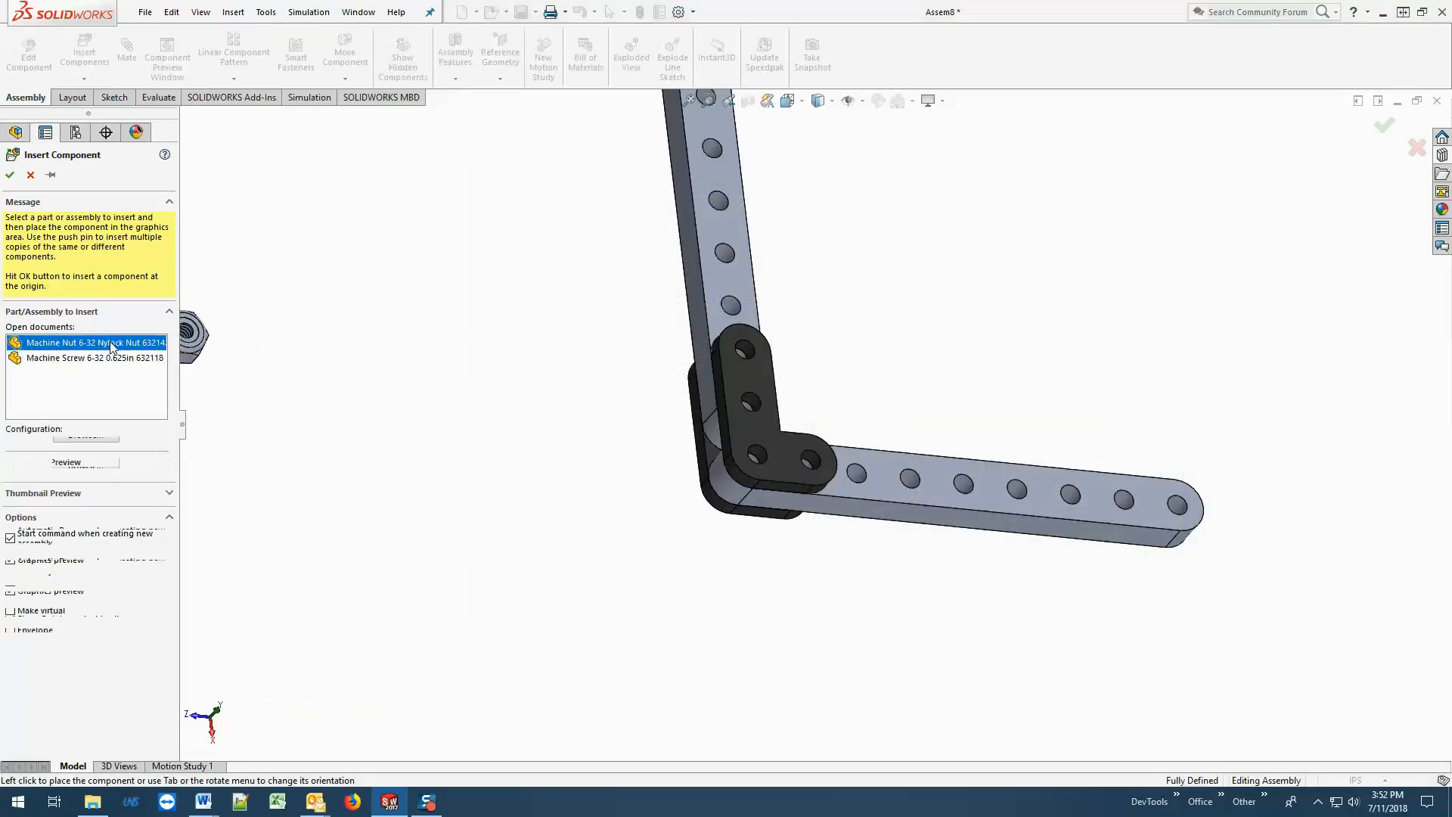
{"action": "left_click", "coordinate": [50, 177]}
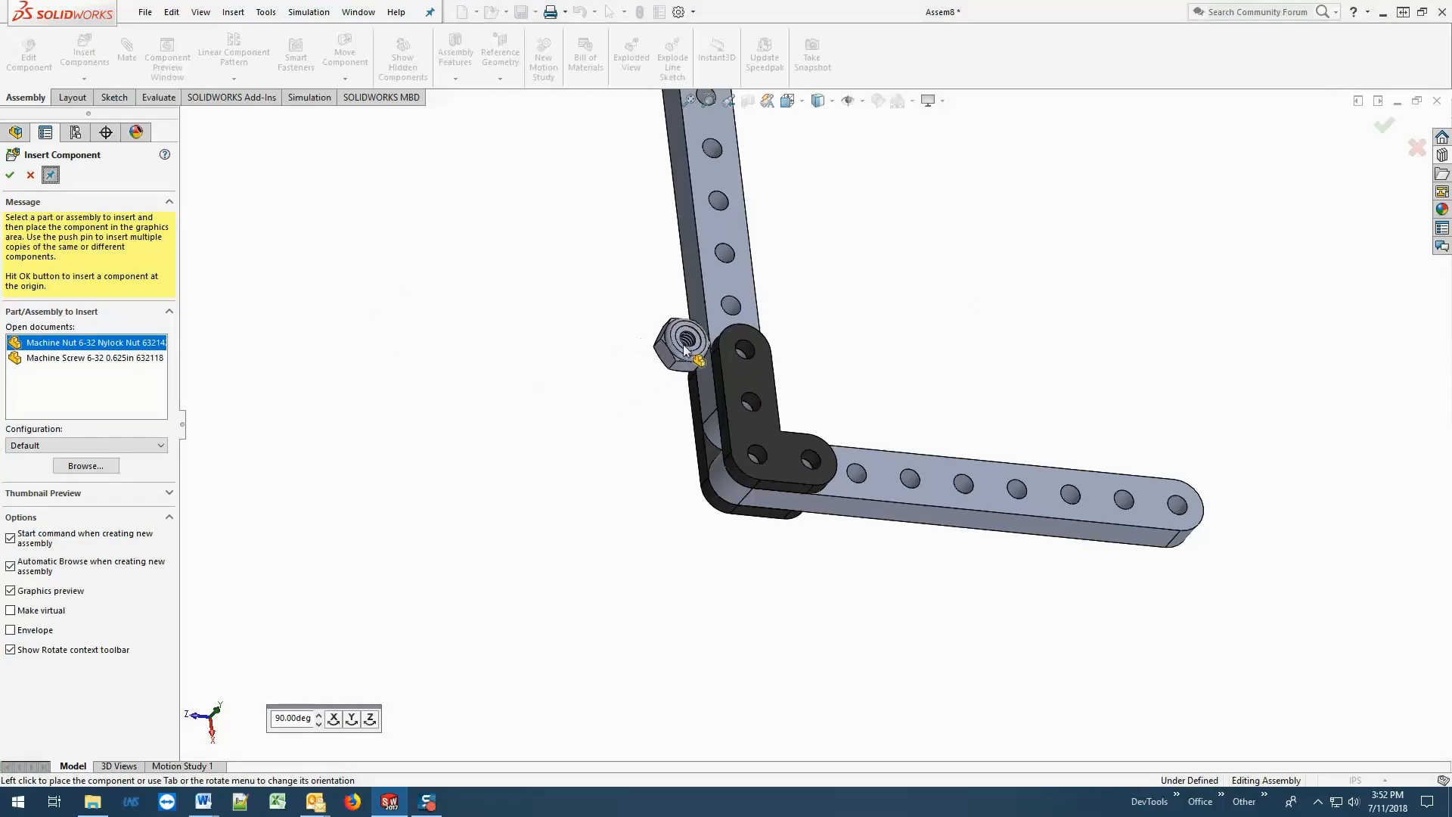
{"action": "left_click", "coordinate": [684, 344]}
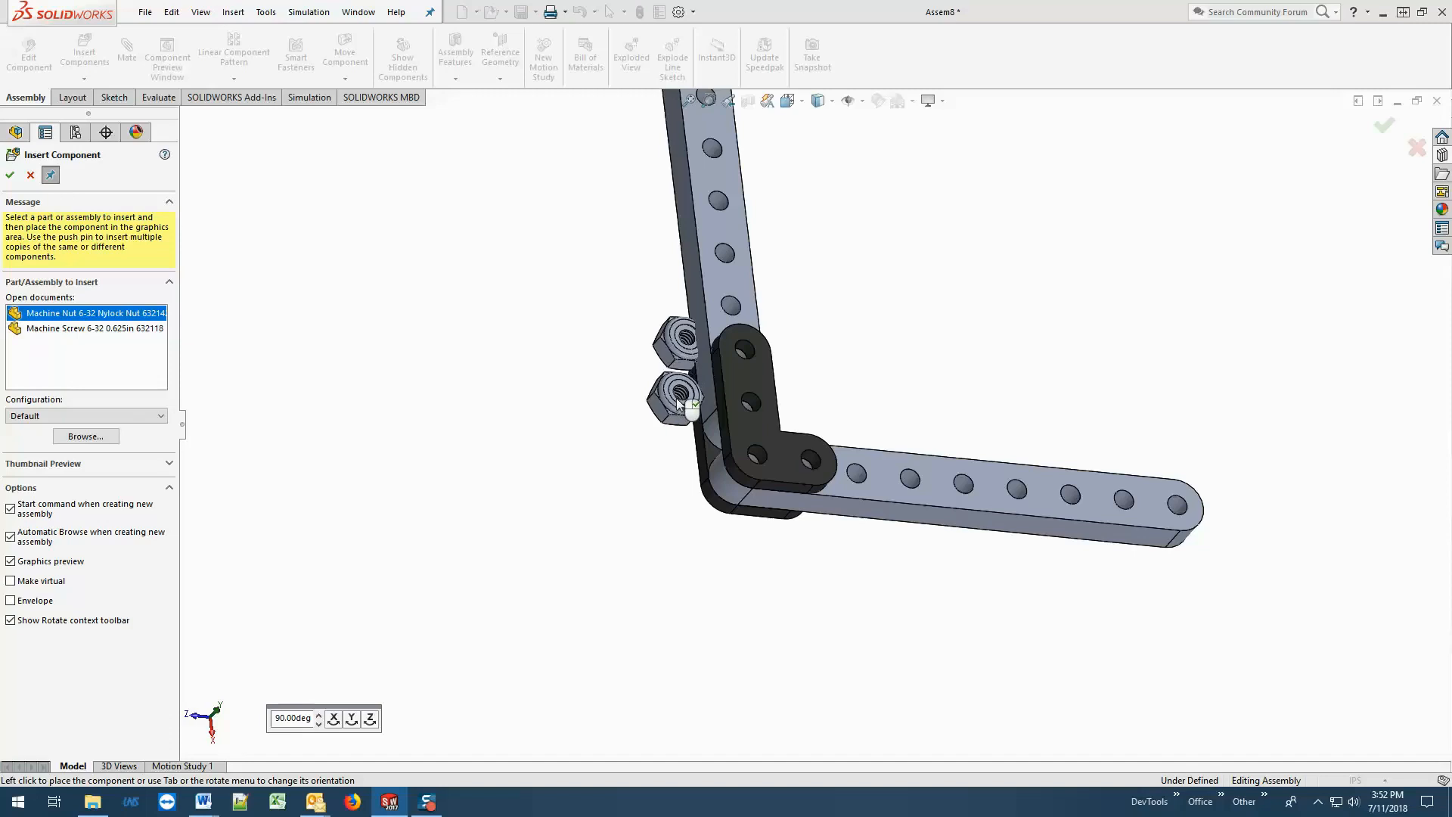
{"action": "left_click", "coordinate": [677, 409]}
{"action": "left_click", "coordinate": [669, 497]}
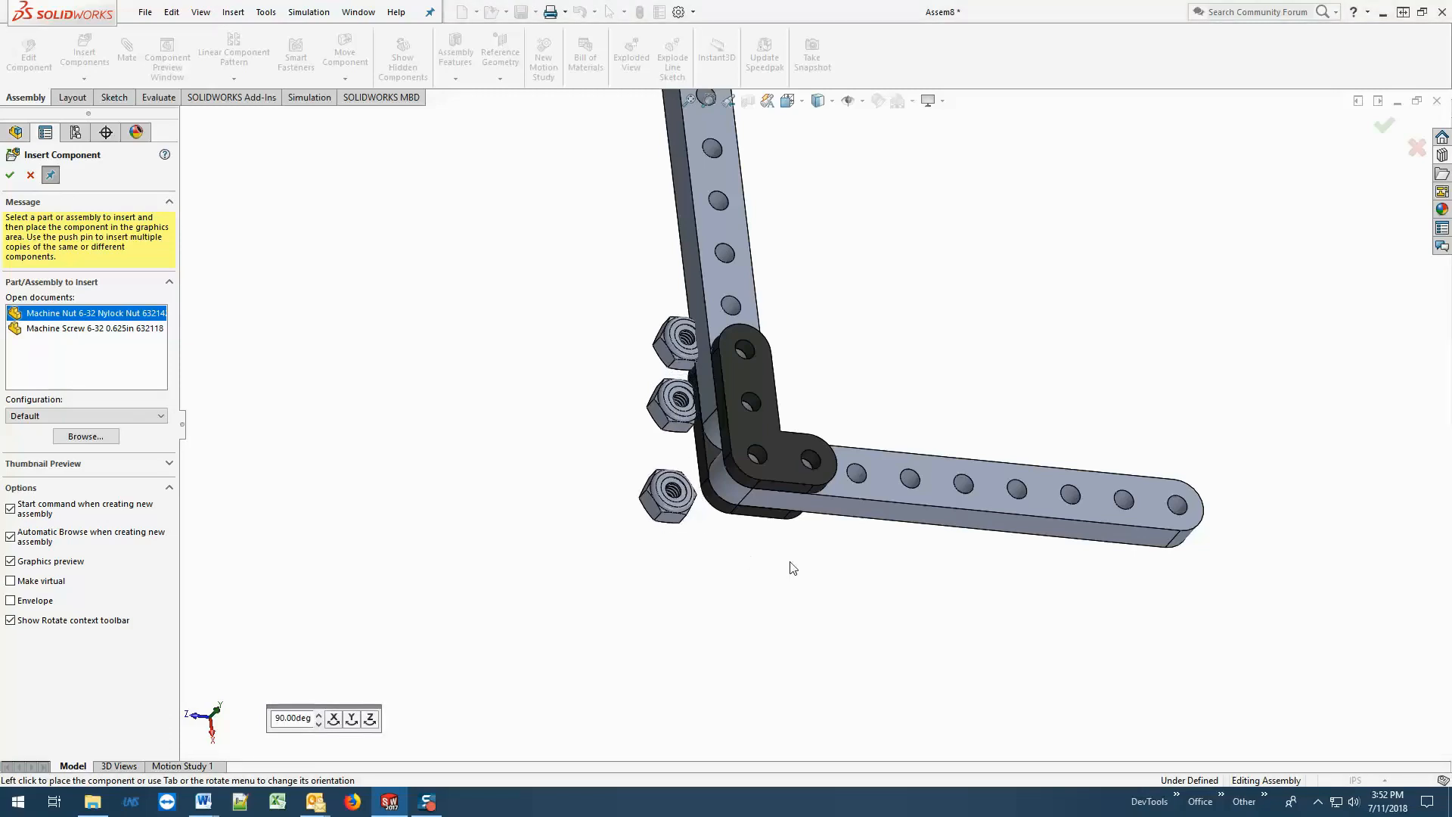
{"action": "left_click", "coordinate": [768, 546]}
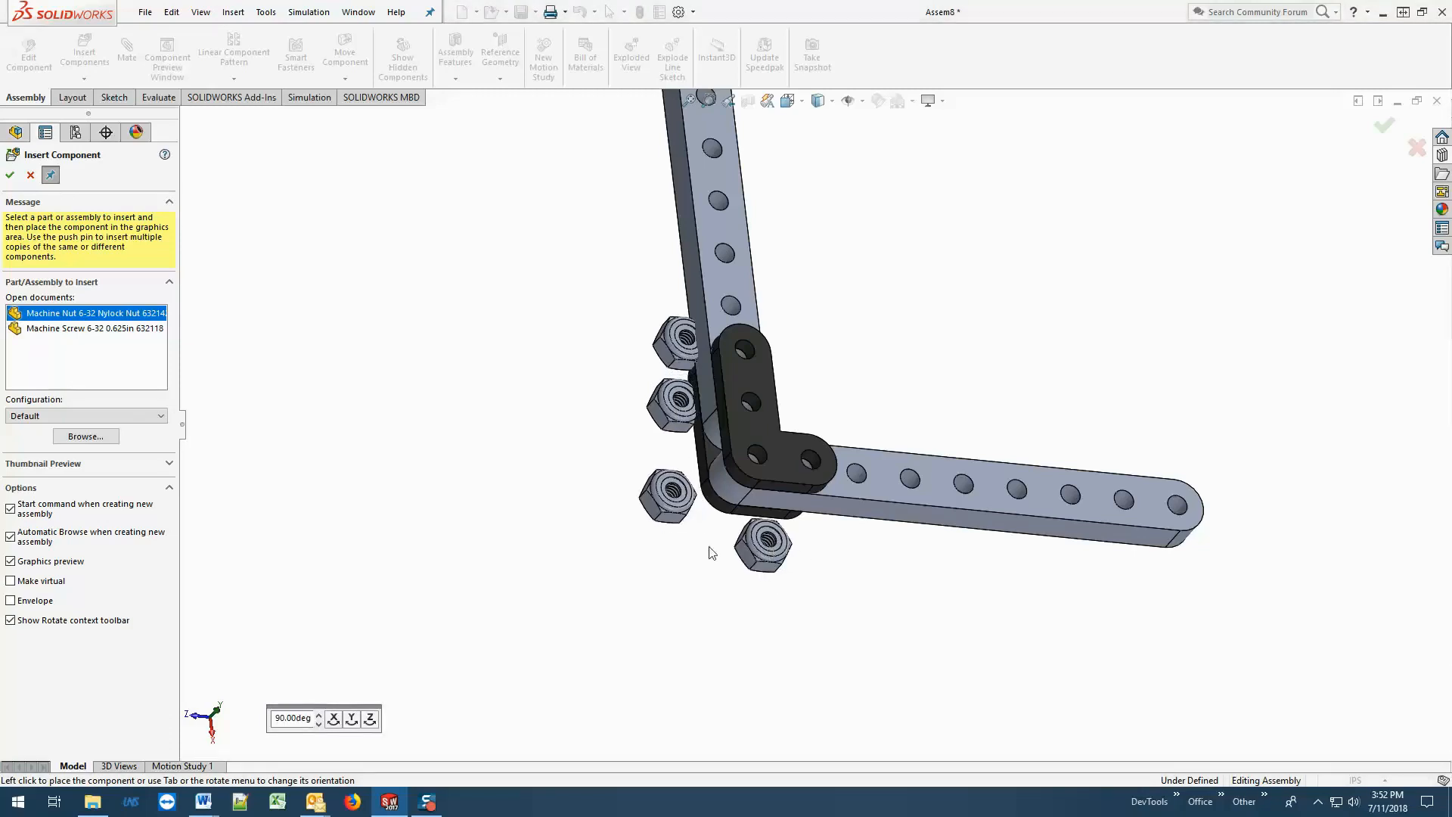
Insert one 6-32 0.625in machine screw beside the nuts, rotated twice by 90 degrees about X, and finish inserting components.
{"action": "left_click", "coordinate": [89, 330]}
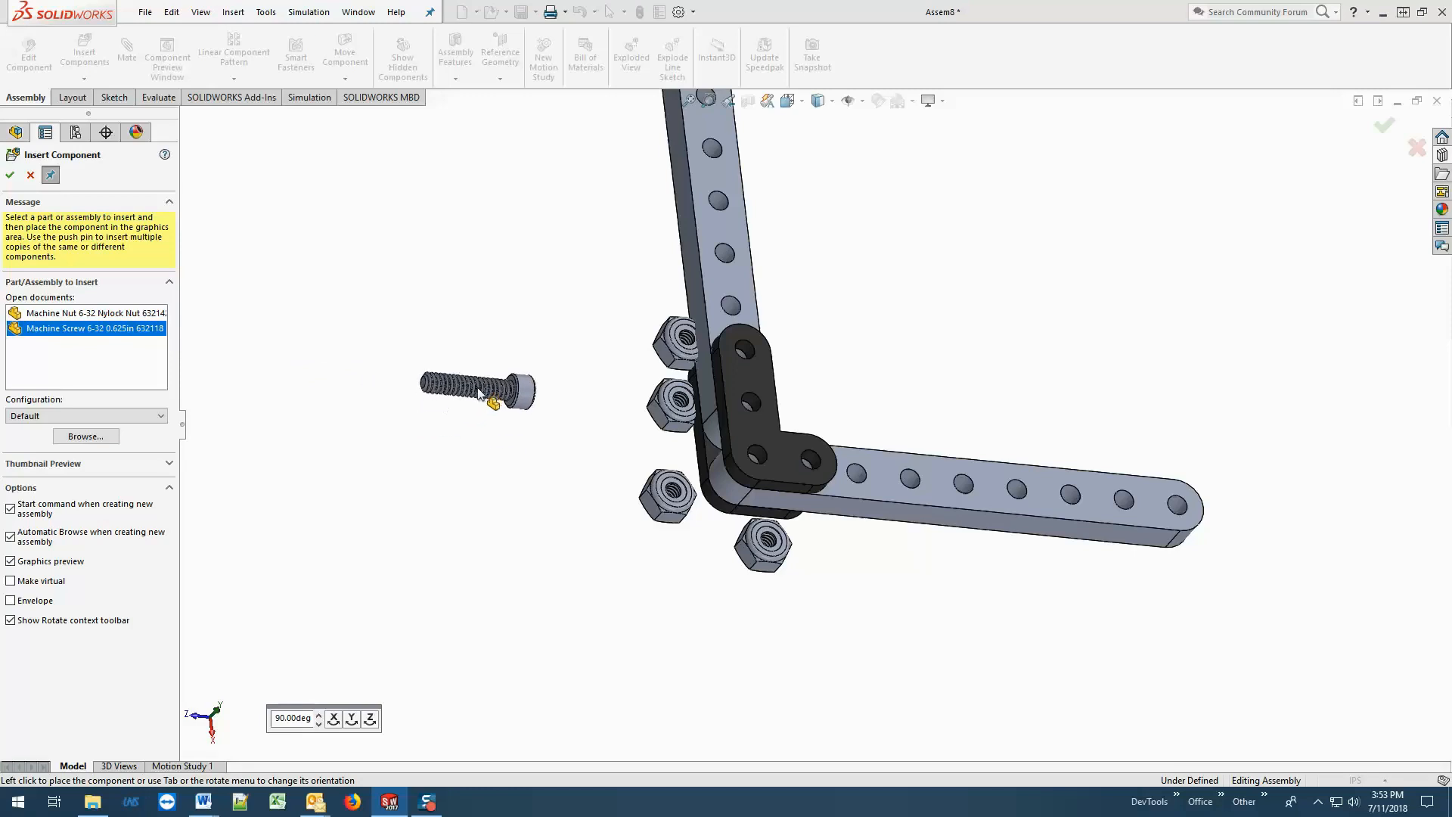
{"action": "left_click", "coordinate": [333, 719]}
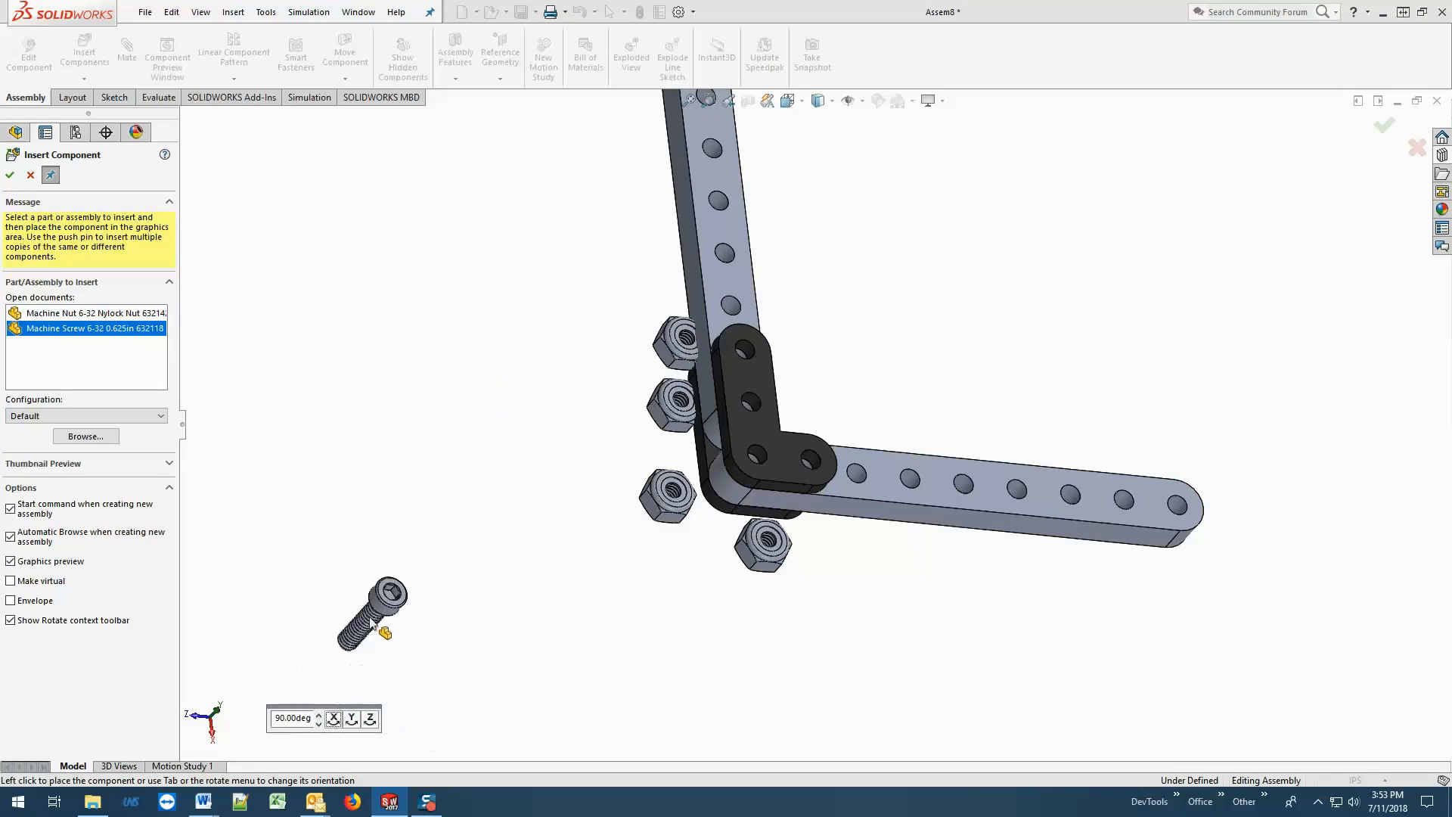
{"action": "left_click", "coordinate": [334, 719]}
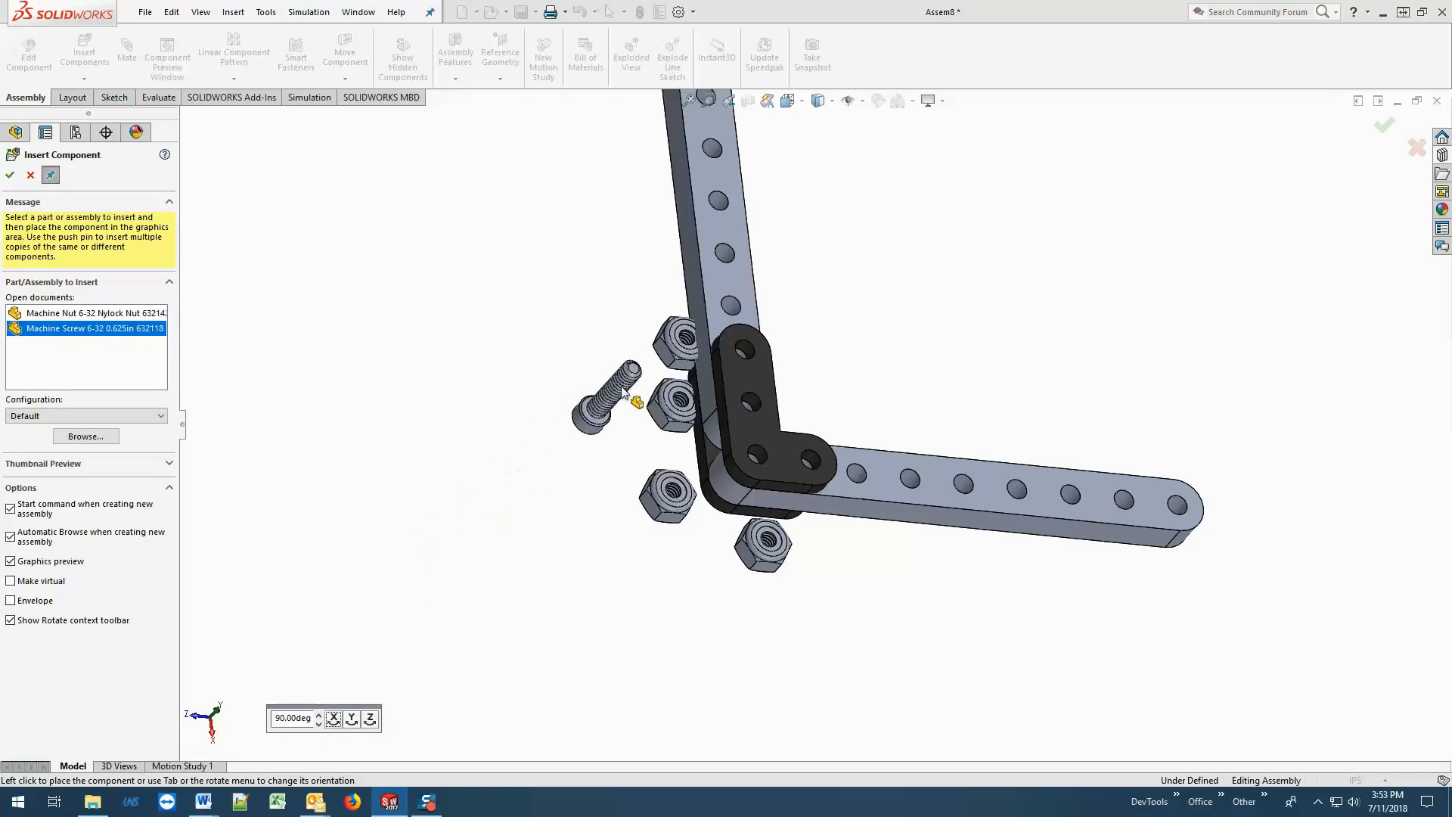
{"action": "left_click", "coordinate": [635, 371]}
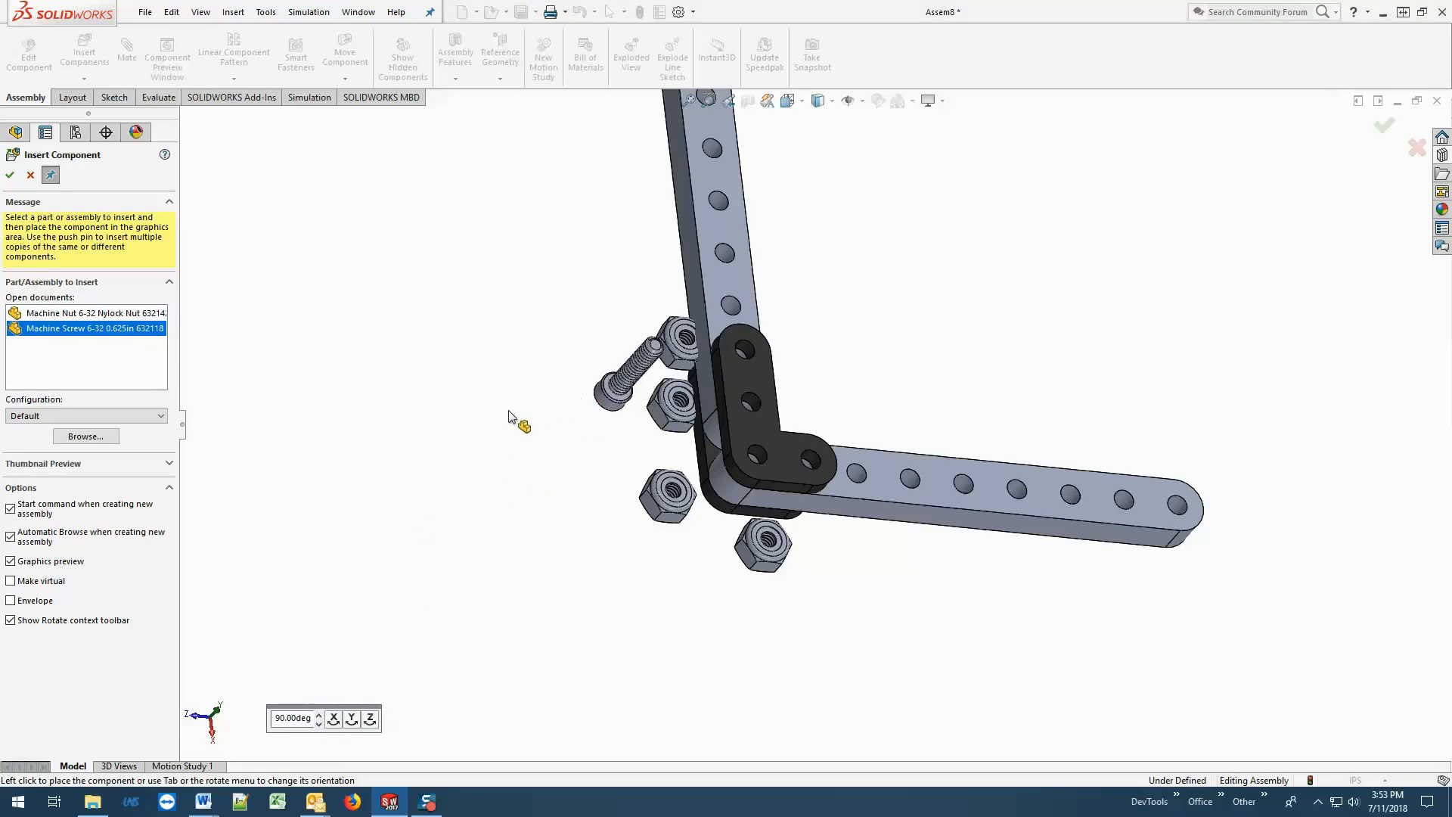
{"action": "left_click", "coordinate": [10, 174]}
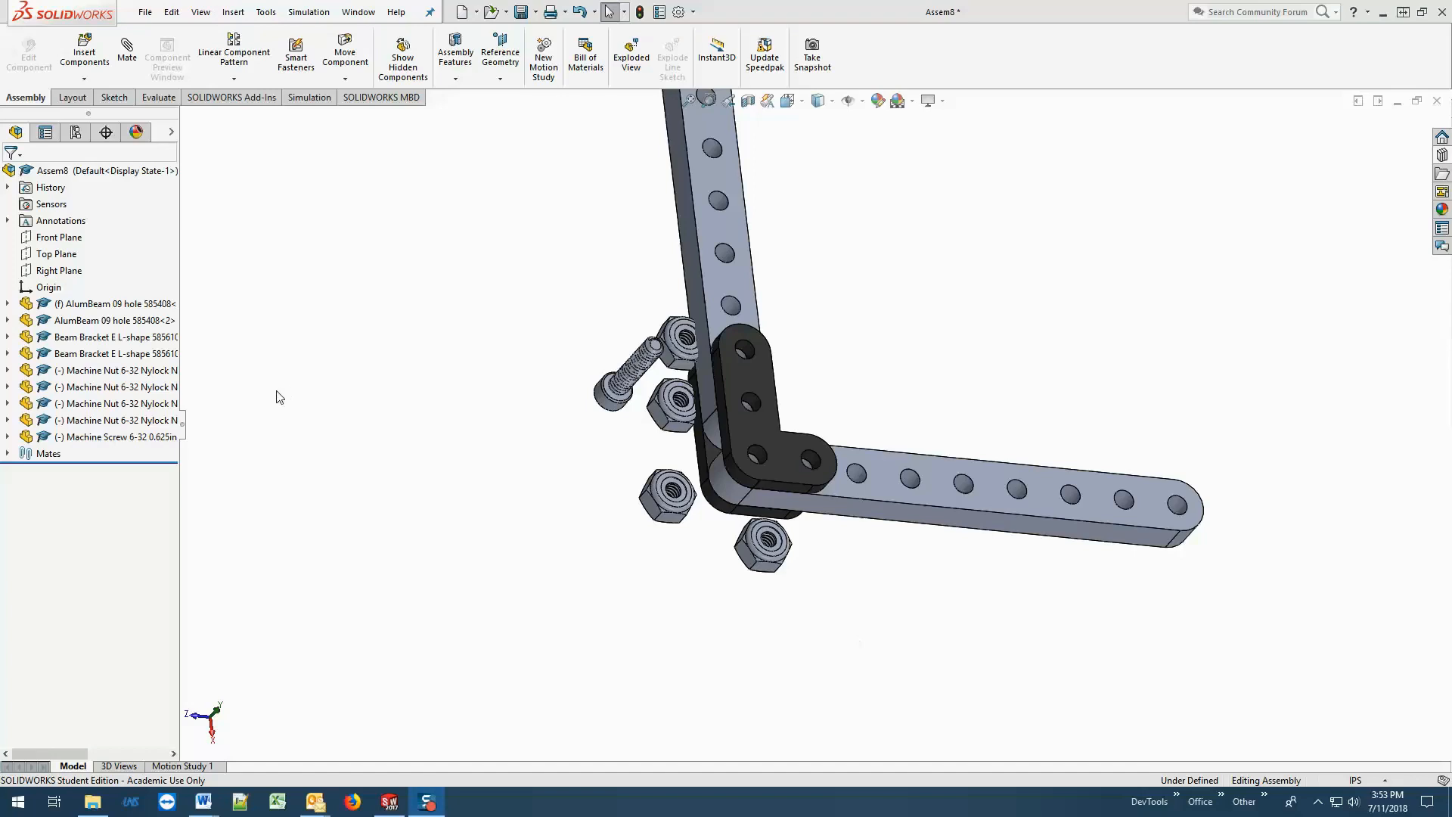
Use multiple mate mode to make the flat bottom faces of all four nuts coincident with the upper bracket's outer face.
{"action": "left_click", "coordinate": [127, 76]}
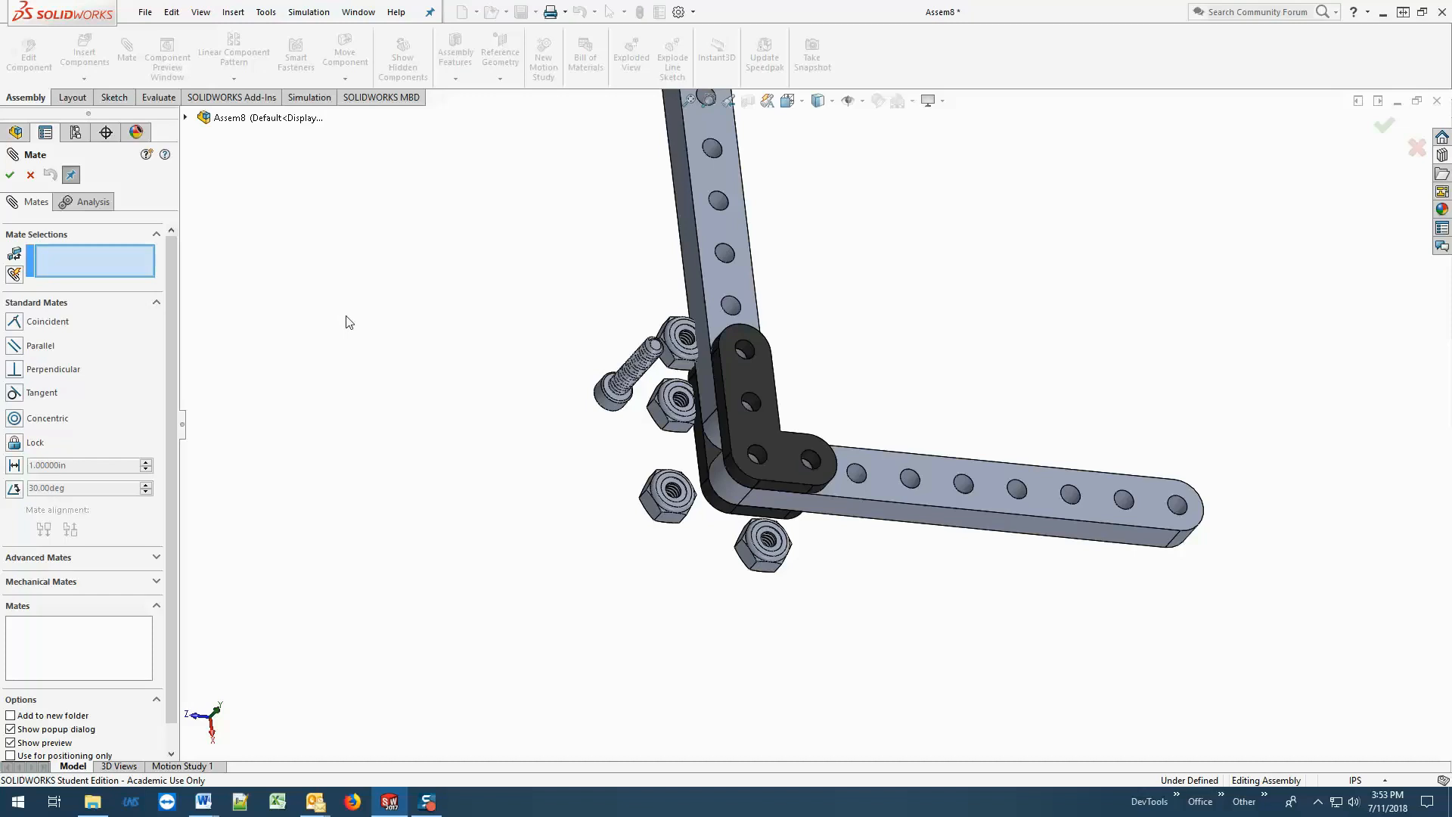
{"action": "left_click", "coordinate": [763, 373]}
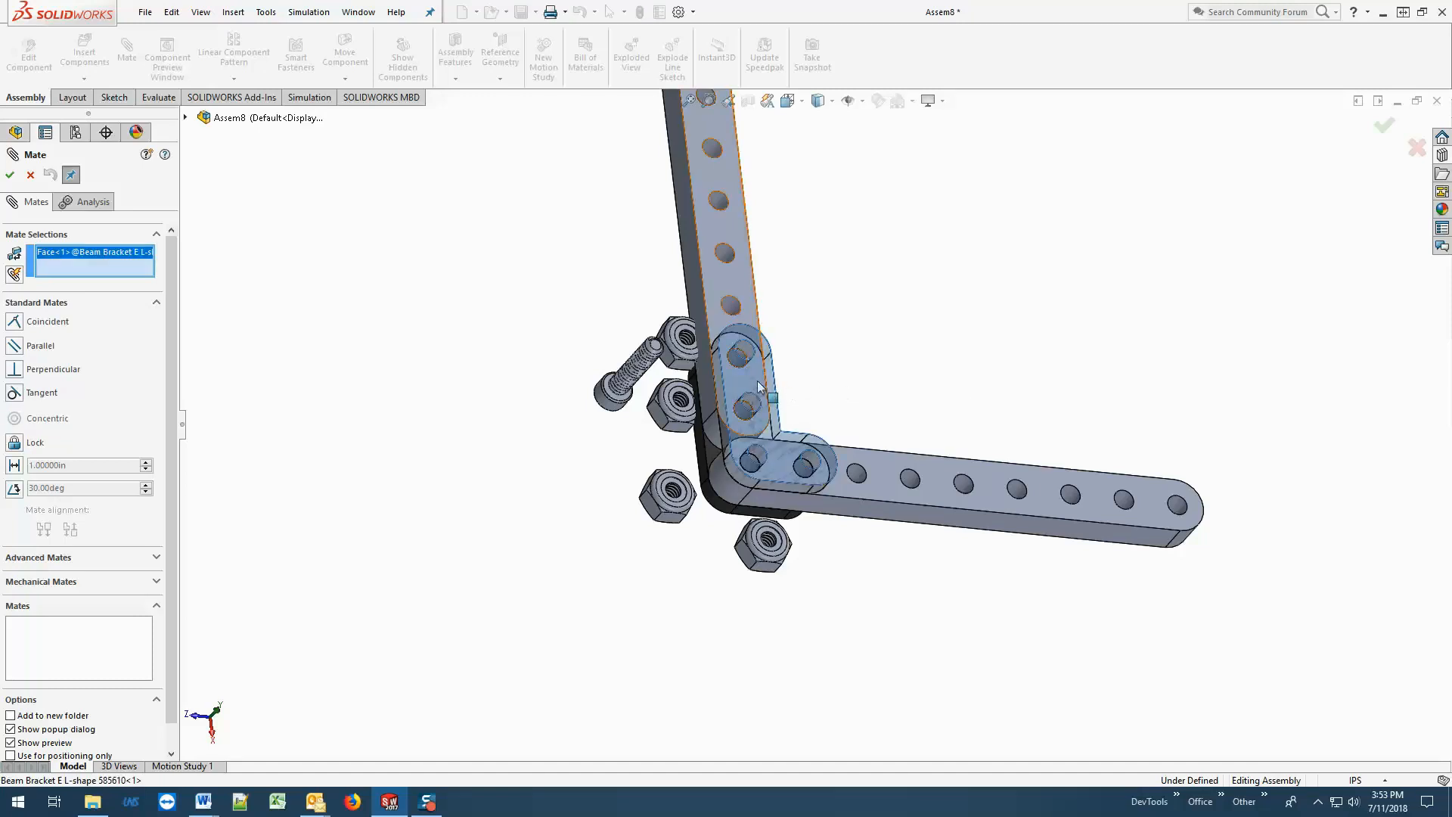
{"action": "left_click", "coordinate": [14, 275]}
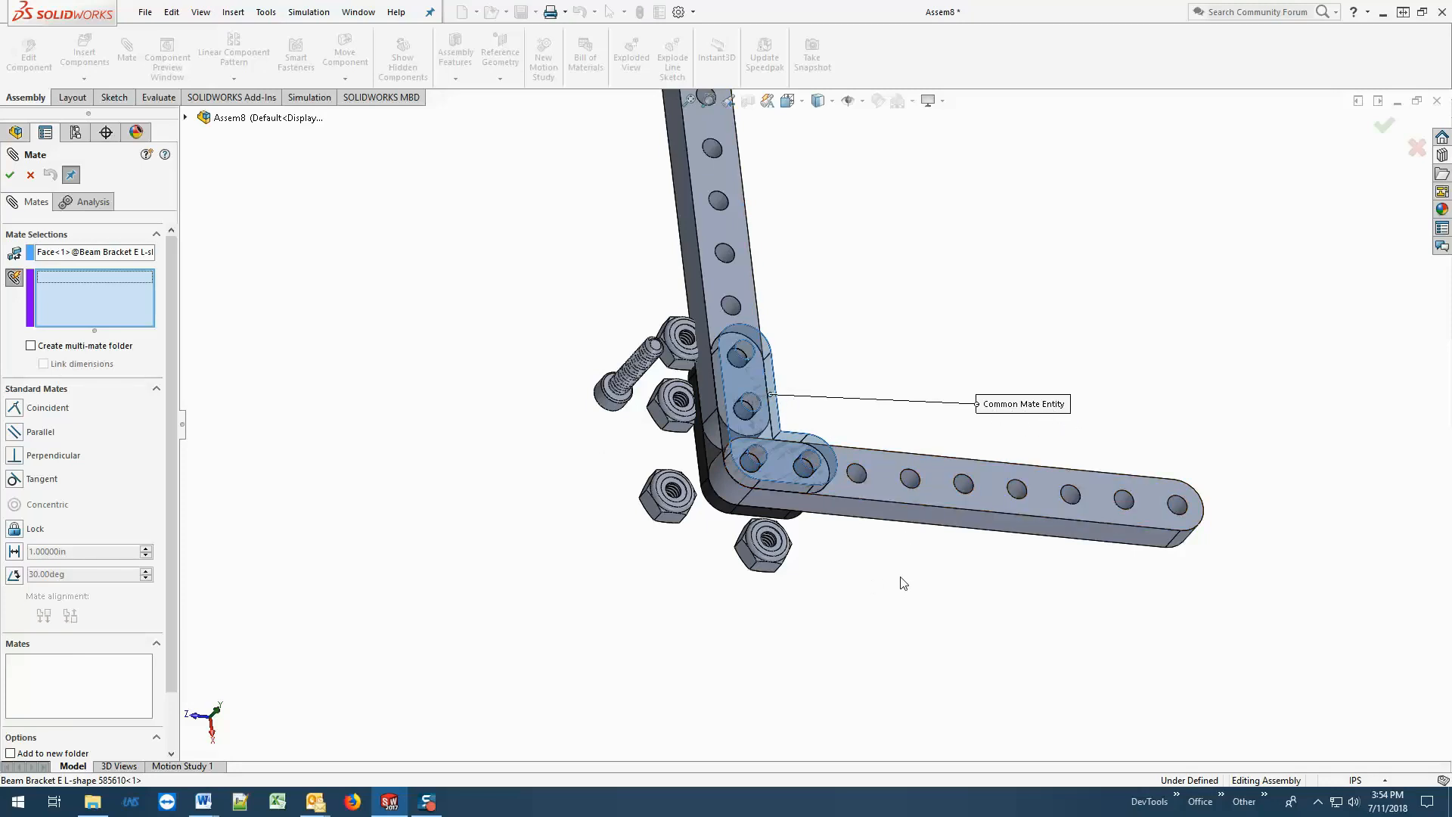
{"action": "middle_click_drag", "start_coordinate": [901, 580], "coordinate": [1203, 562]}
{"action": "scroll", "coordinate": [1166, 435], "scroll_direction": "down", "scroll_amount": 2}
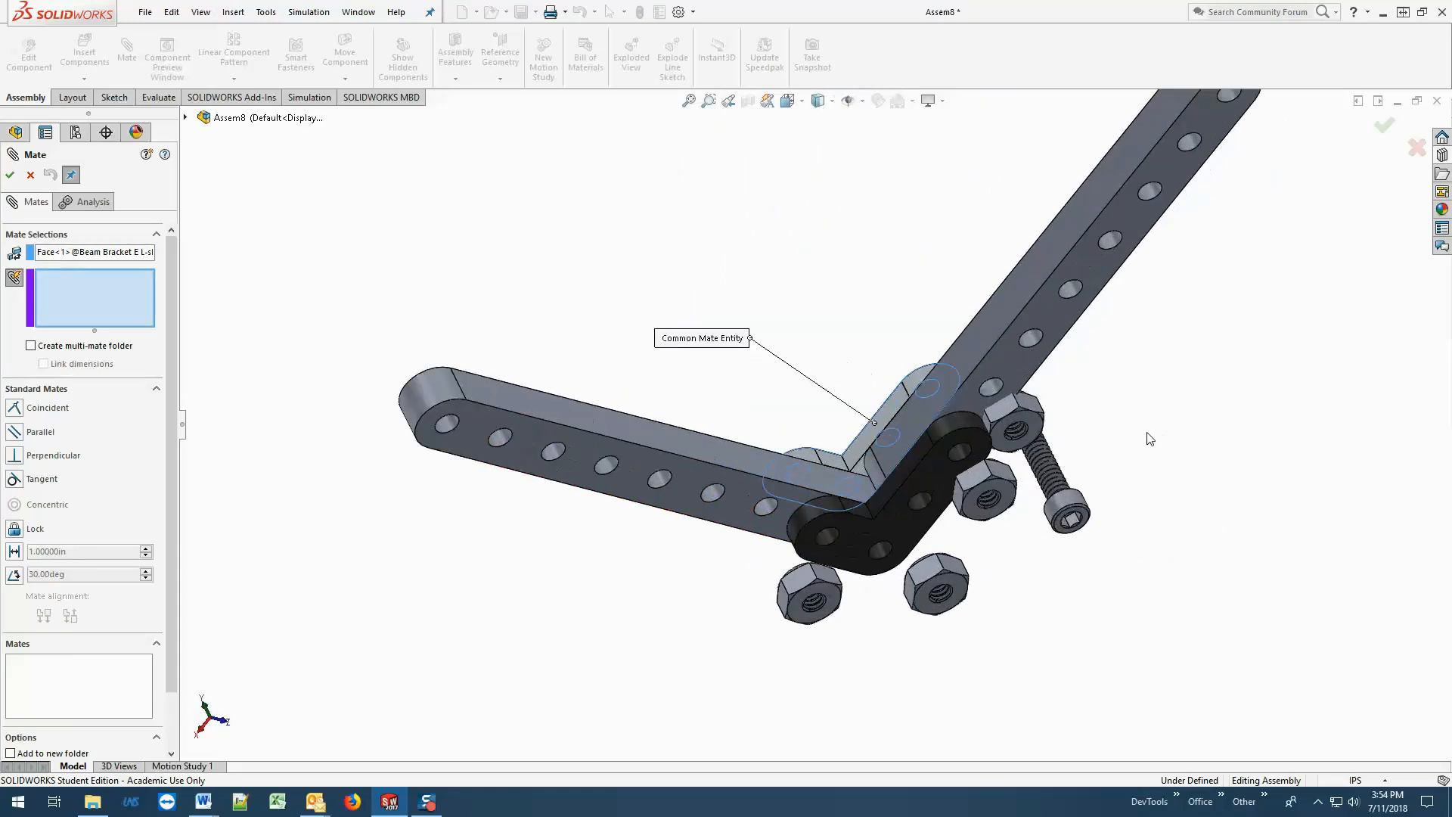
{"action": "left_click", "coordinate": [1034, 429]}
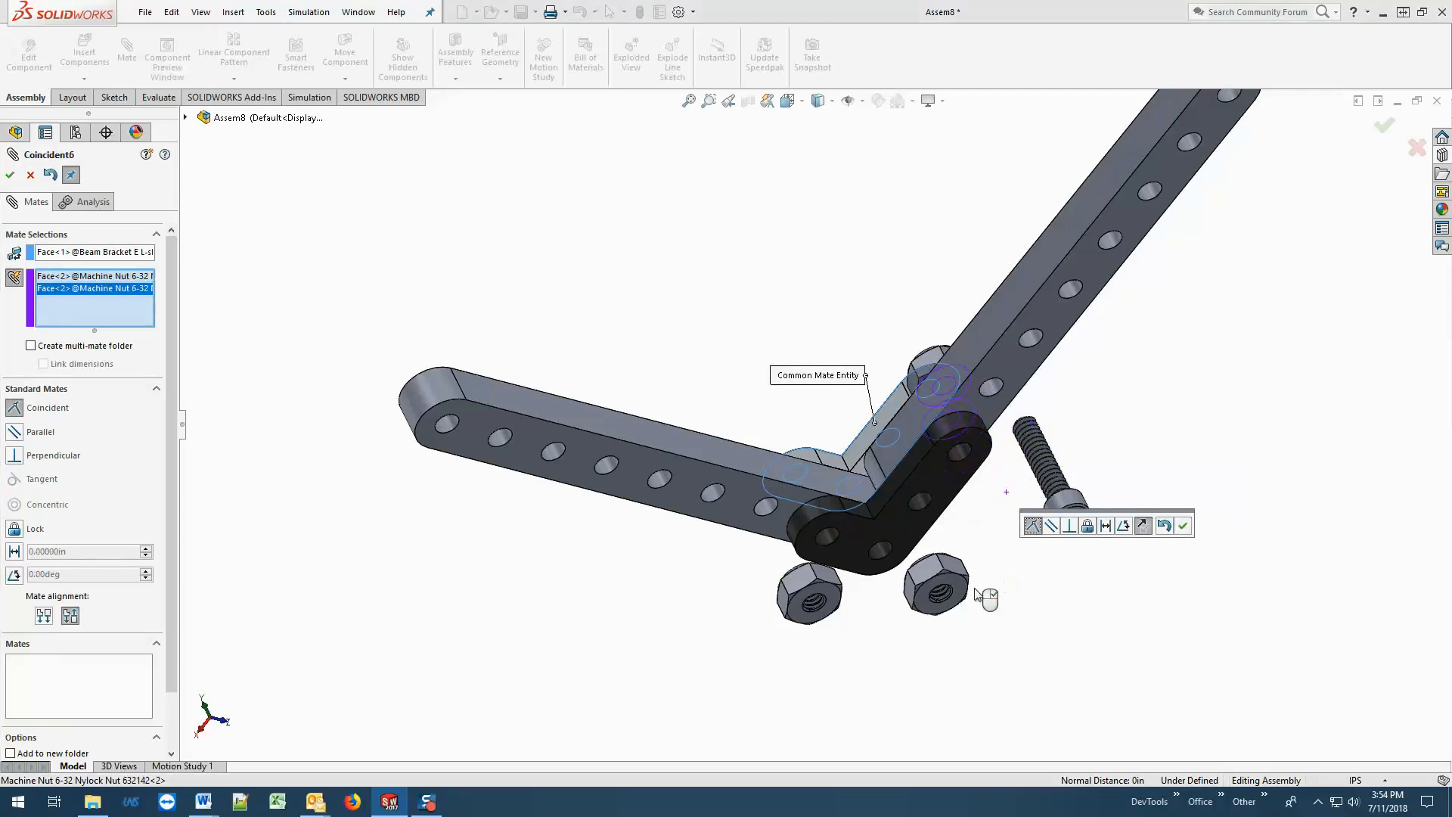
{"action": "left_click", "coordinate": [951, 598]}
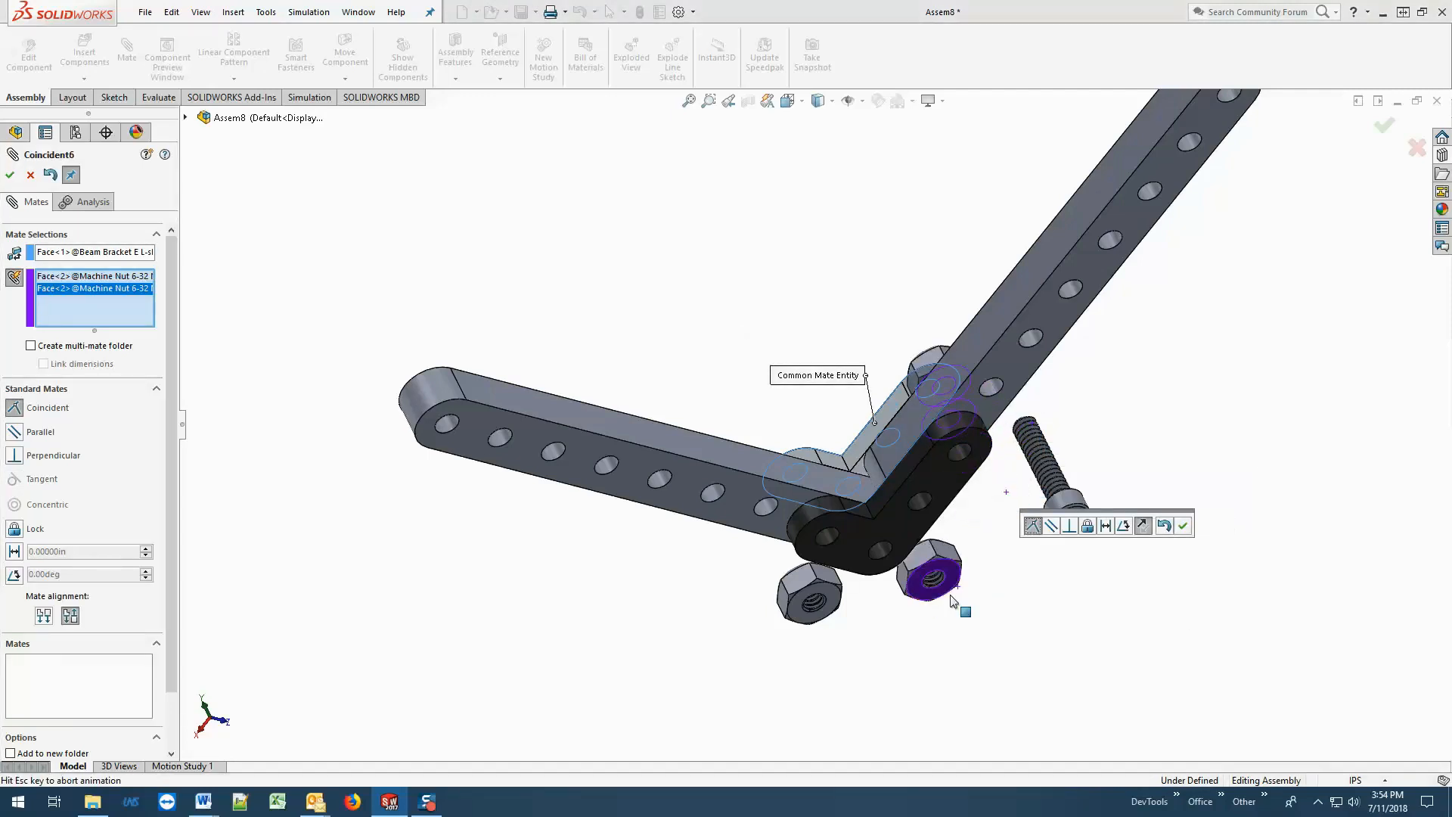
{"action": "left_click", "coordinate": [816, 599]}
{"action": "middle_click_drag", "start_coordinate": [883, 618], "coordinate": [1115, 622]}
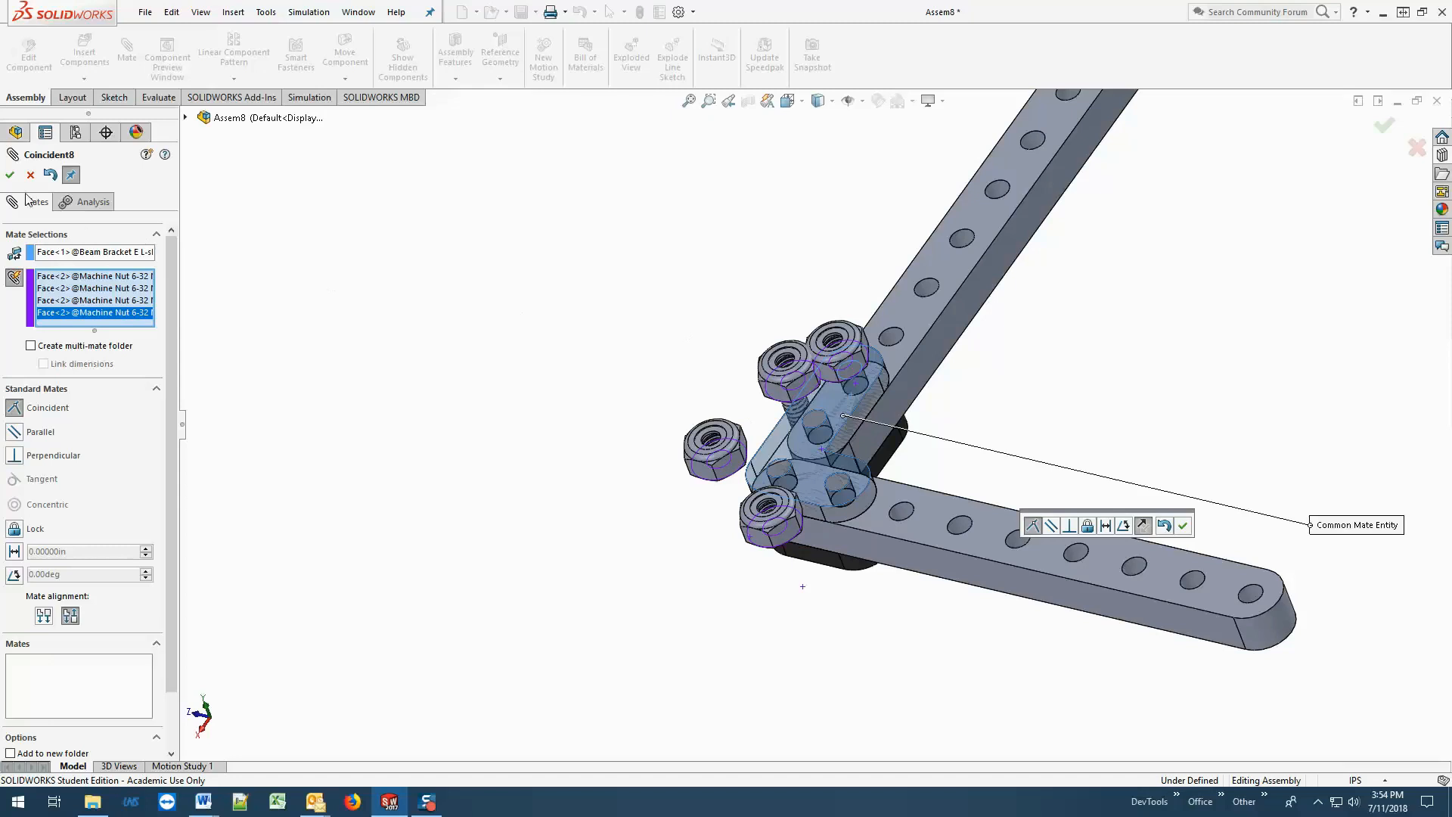
{"action": "left_click", "coordinate": [10, 175]}
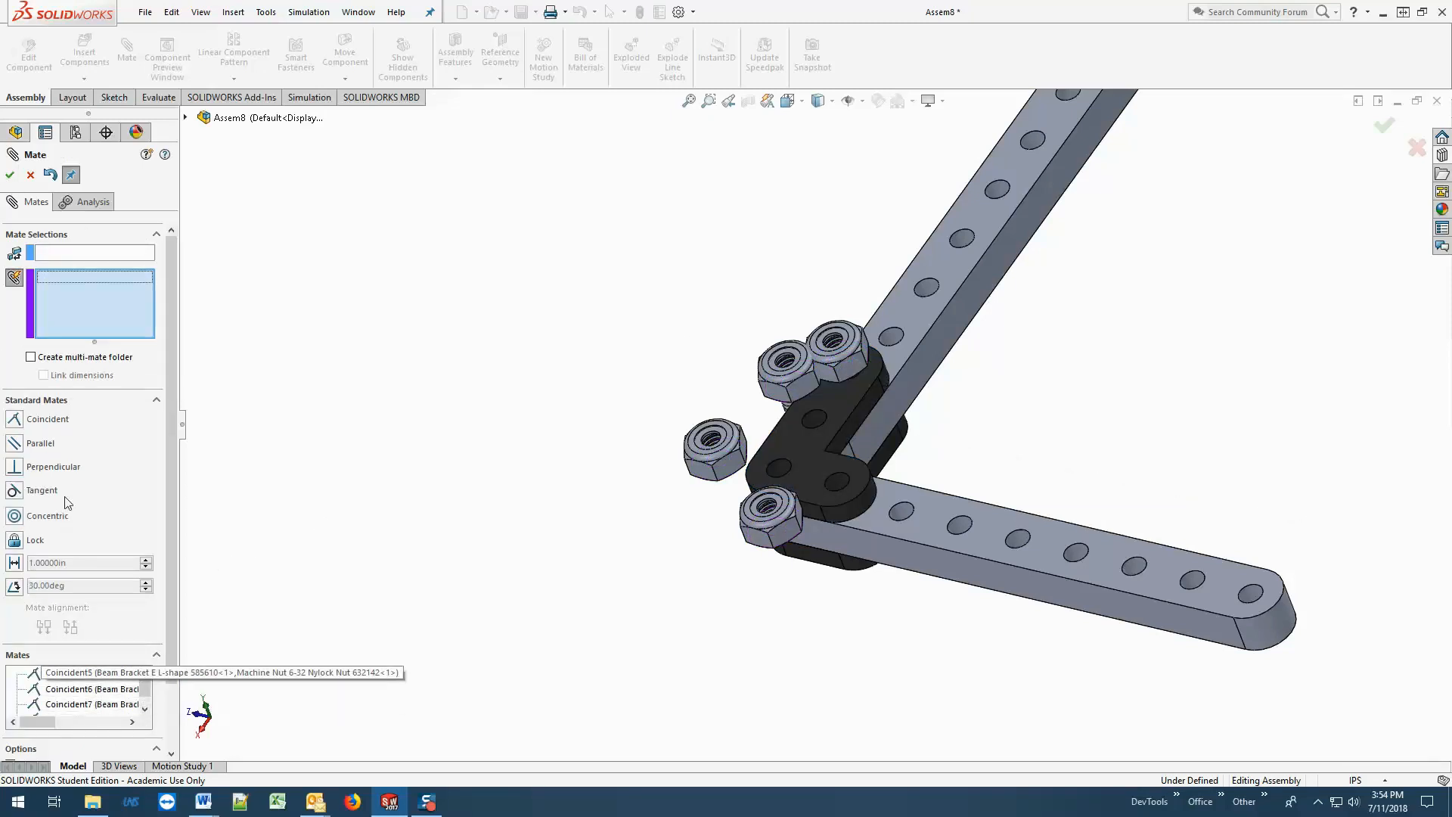
{"action": "left_click", "coordinate": [10, 174]}
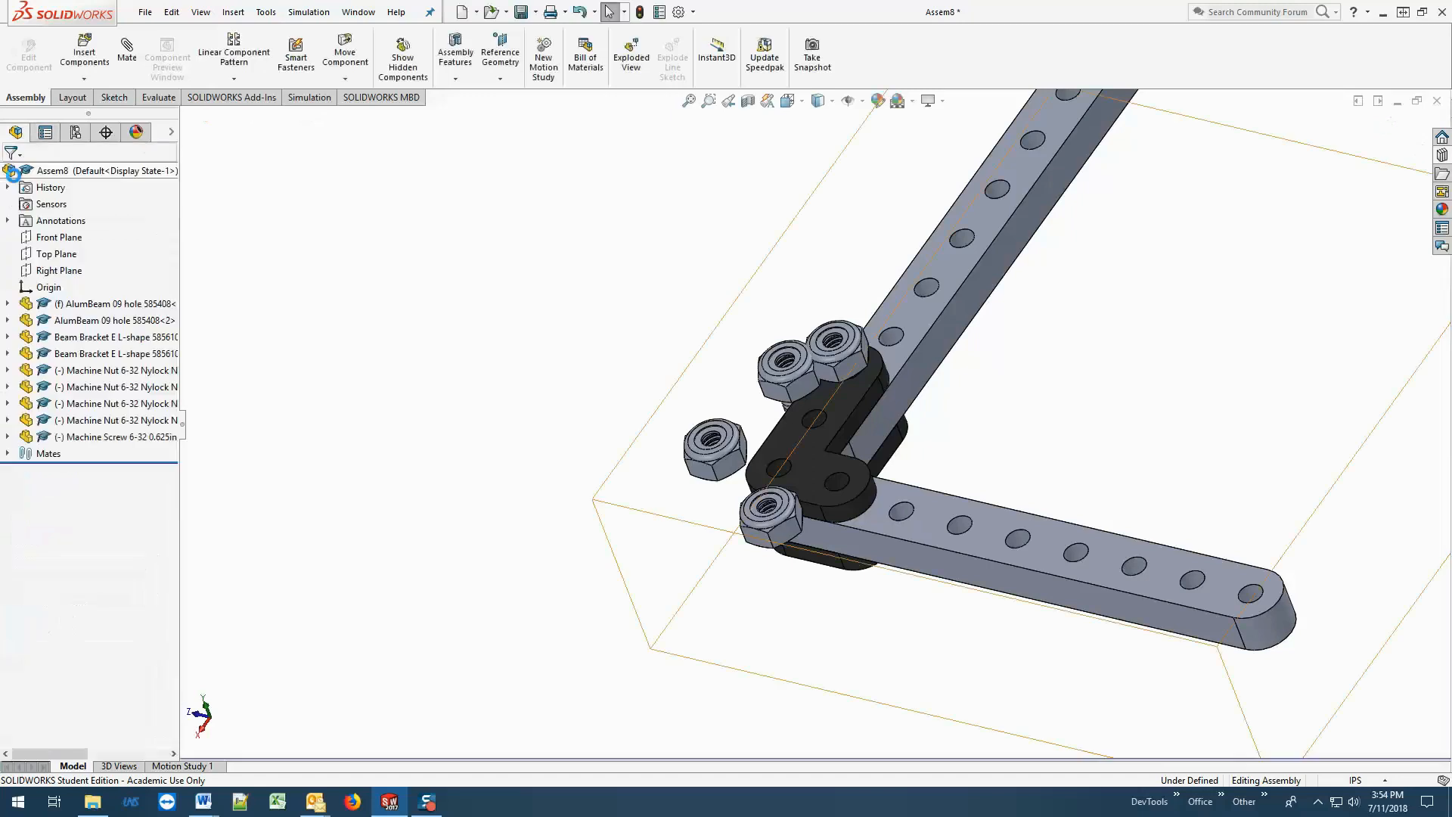
Examine the assembly's list of mates and test the coincident mate by sliding the nut nearest the long leg's end hole off the bracket.
{"action": "left_click", "coordinate": [7, 453]}
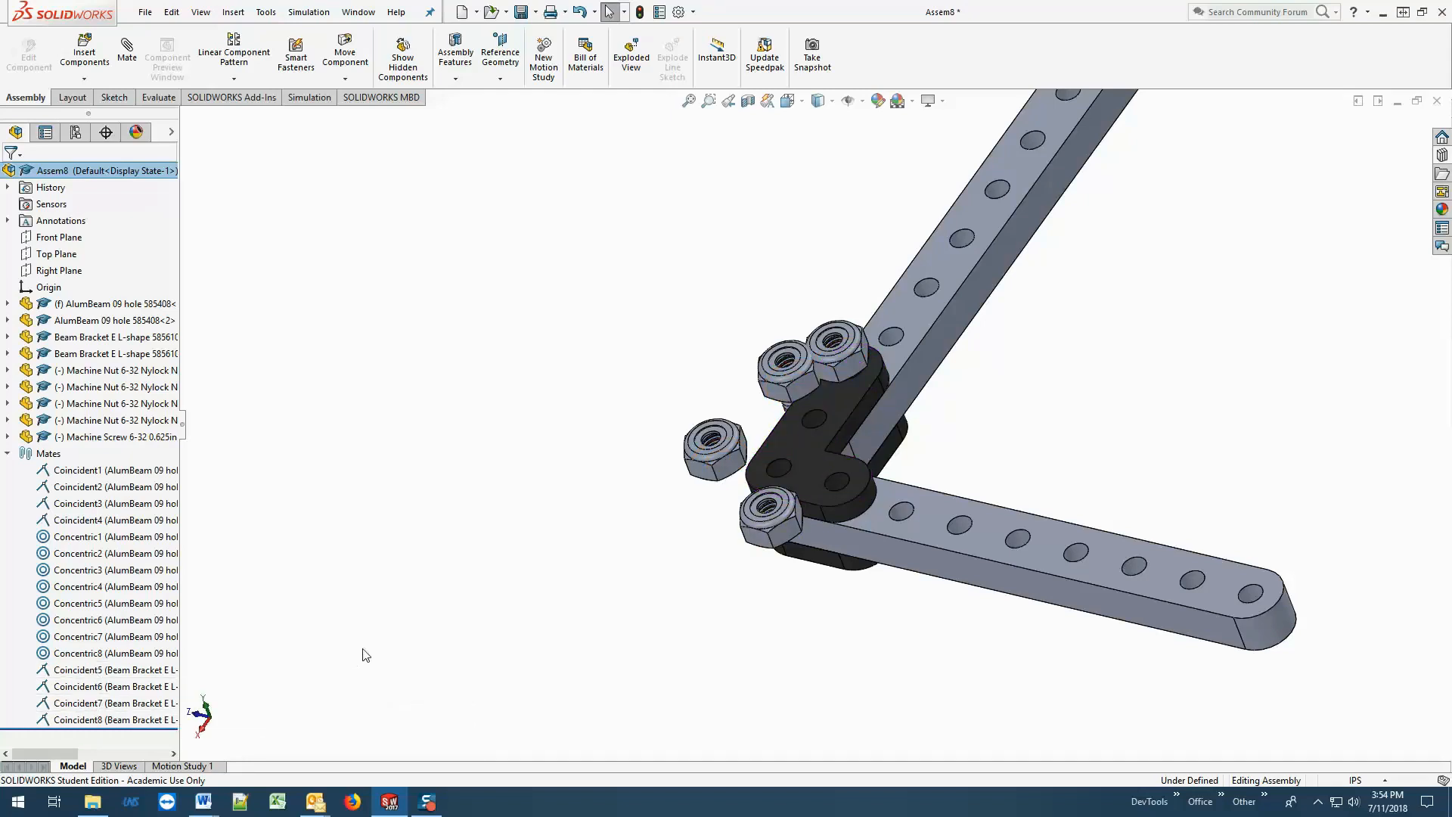
{"action": "scroll", "coordinate": [1067, 387], "scroll_direction": "down", "scroll_amount": 2}
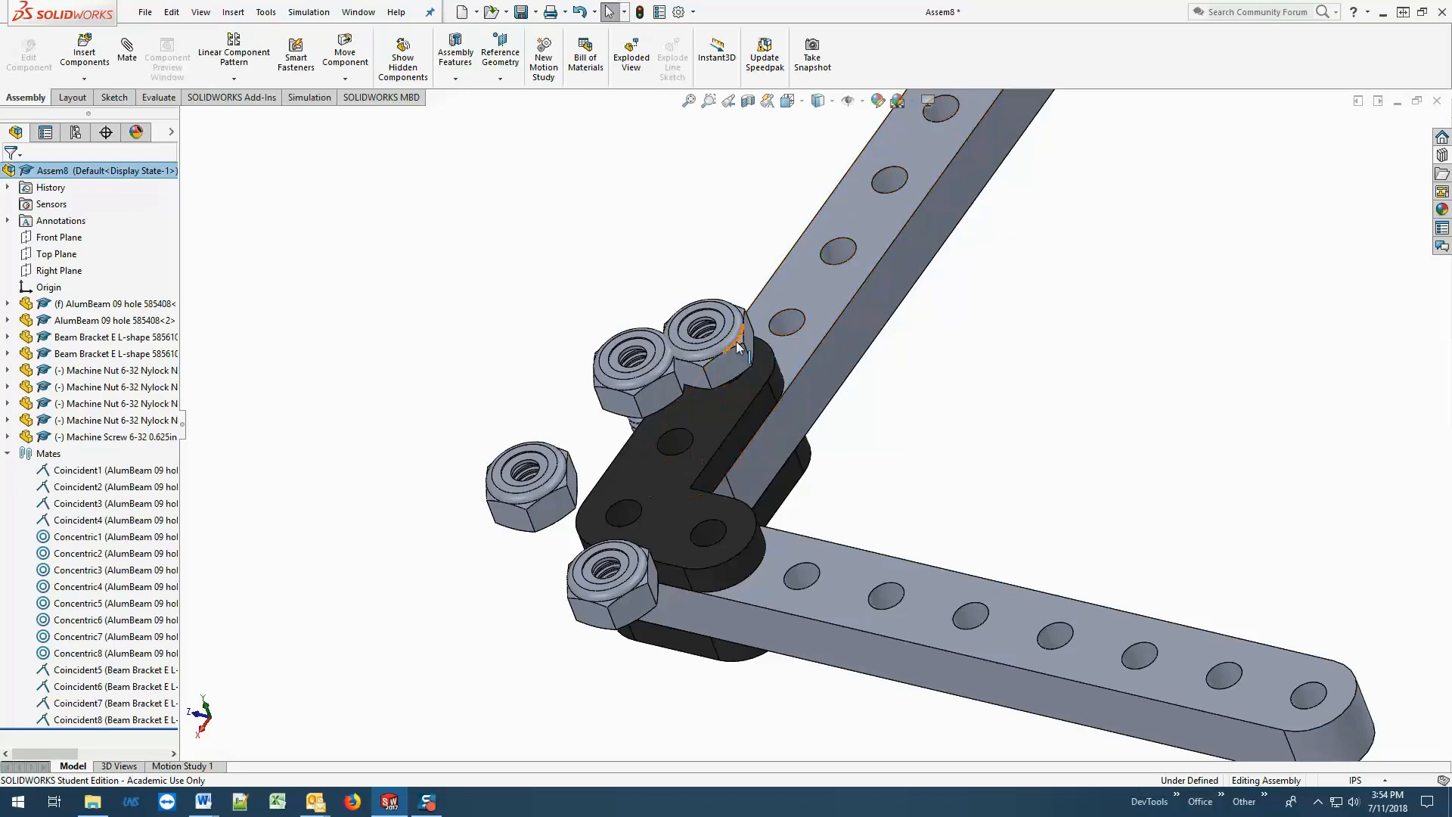
{"action": "left_click_drag", "start_coordinate": [721, 342], "coordinate": [679, 288]}
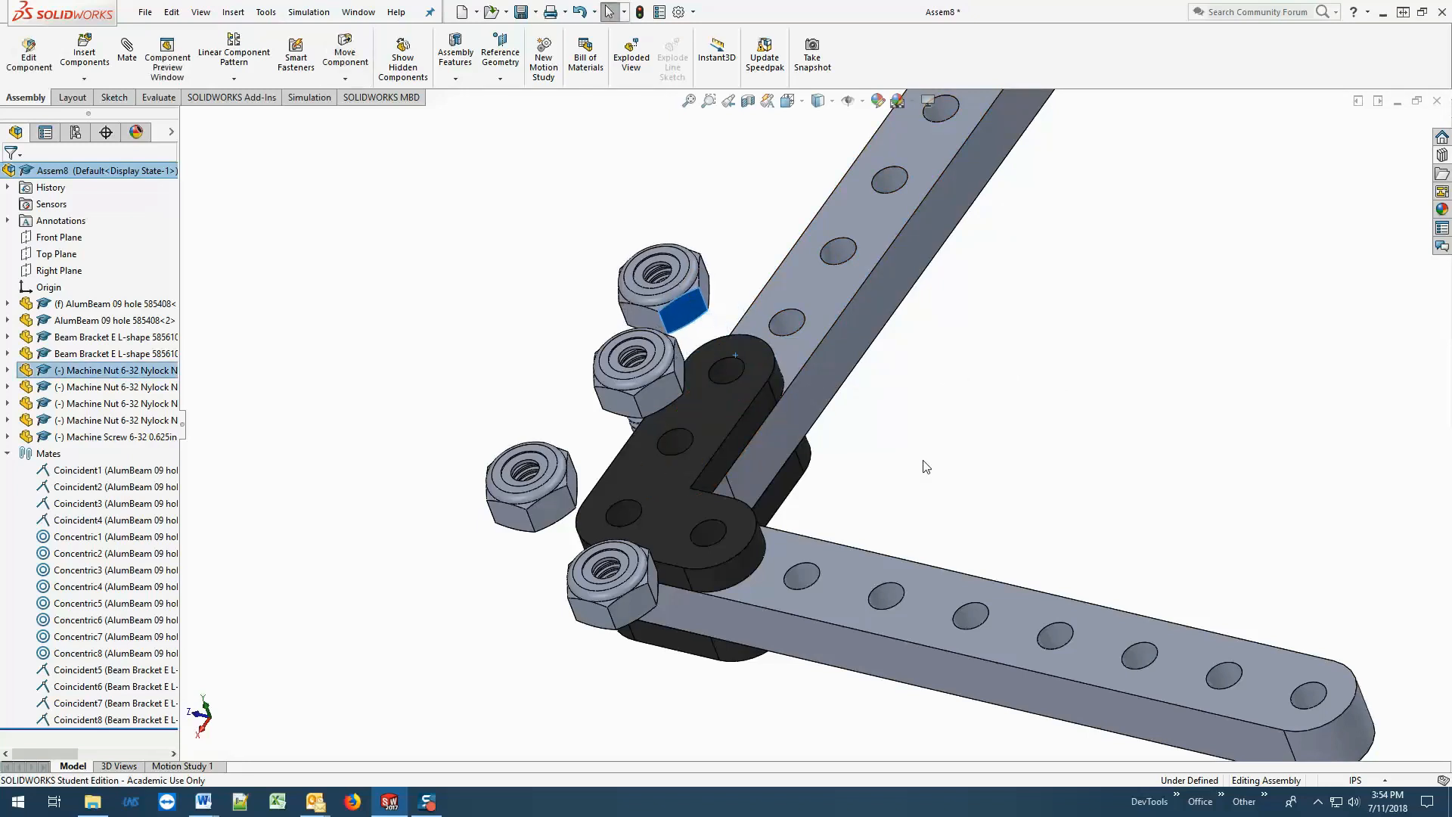
{"action": "left_click", "coordinate": [552, 282]}
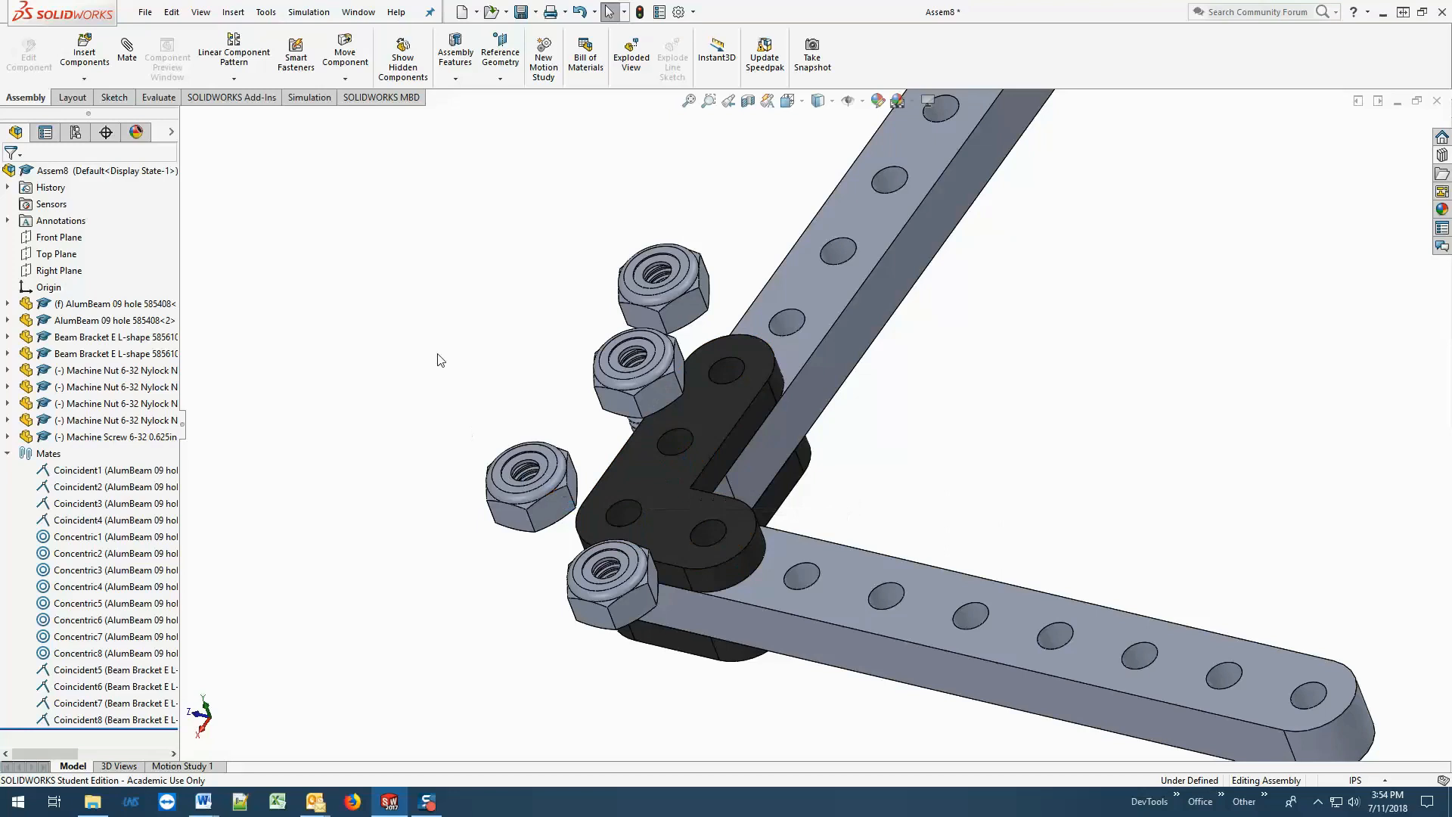
Add a concentric mate between the nut moved off the upper bracket and the end hole of that bracket's long leg.
{"action": "scroll", "coordinate": [533, 300], "scroll_direction": "down", "scroll_amount": 2}
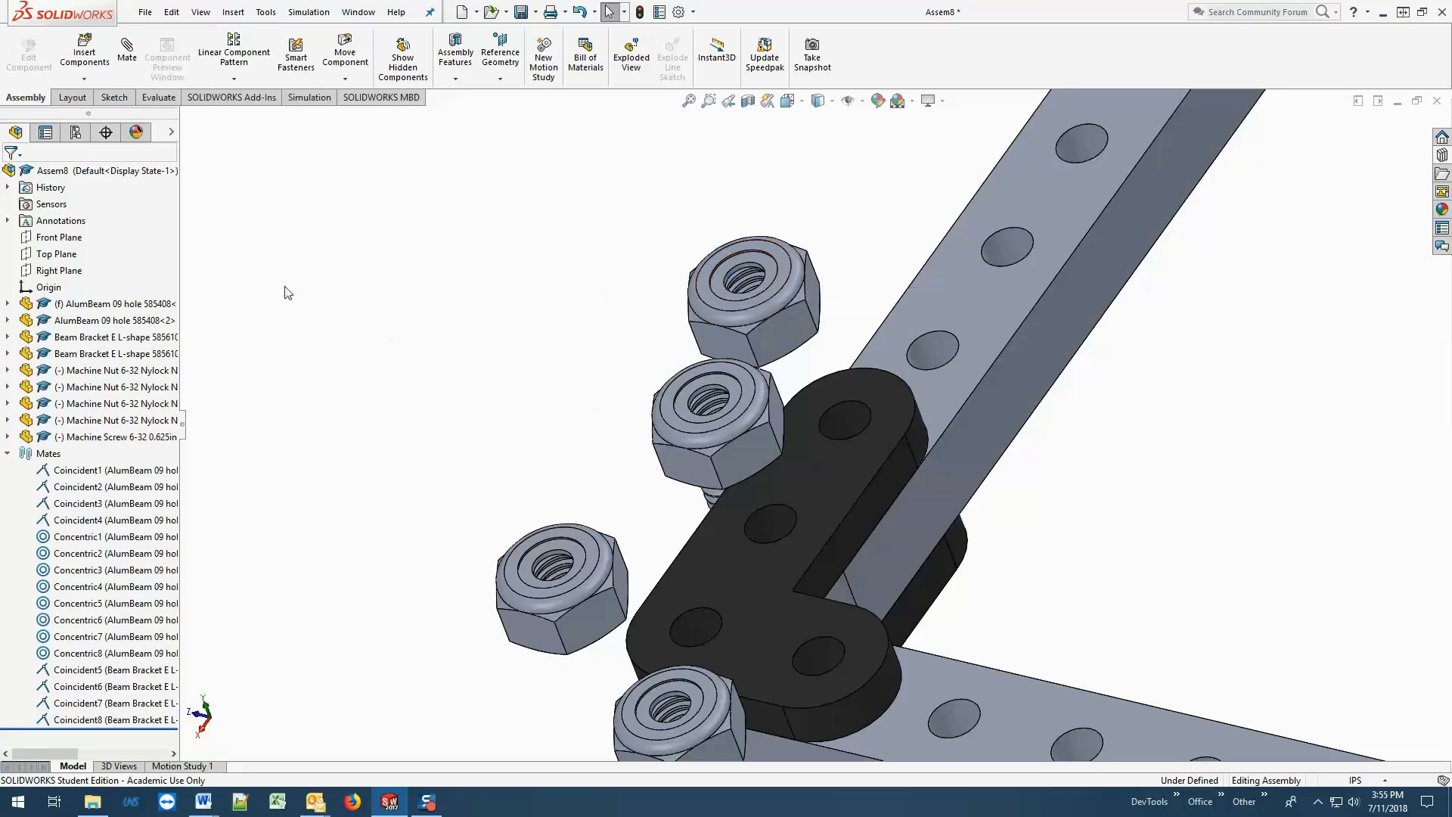
{"action": "left_click", "coordinate": [127, 61]}
{"action": "scroll", "coordinate": [775, 313], "scroll_direction": "down", "scroll_amount": 2}
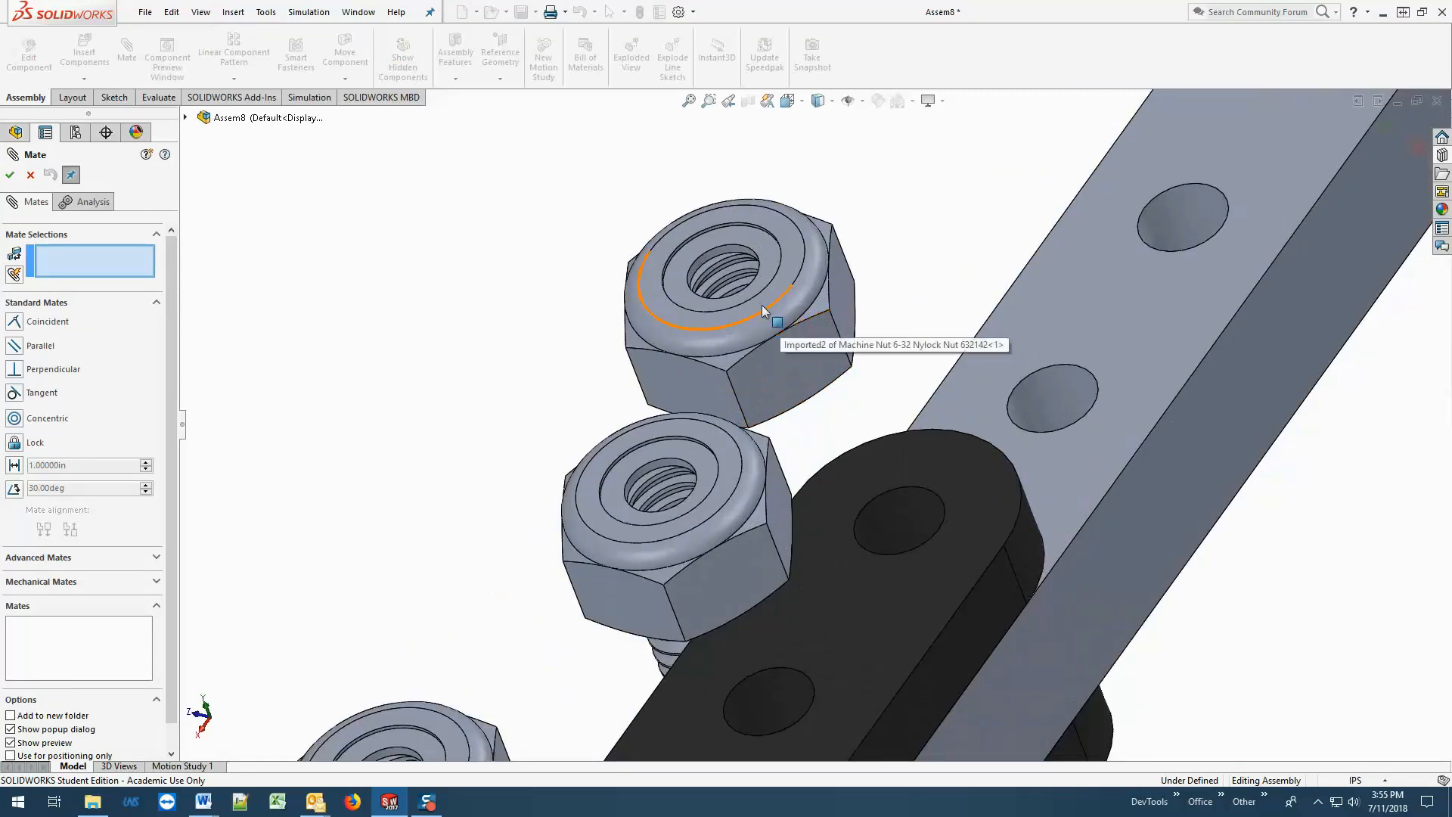
{"action": "left_click", "coordinate": [711, 252]}
{"action": "left_click", "coordinate": [878, 503]}
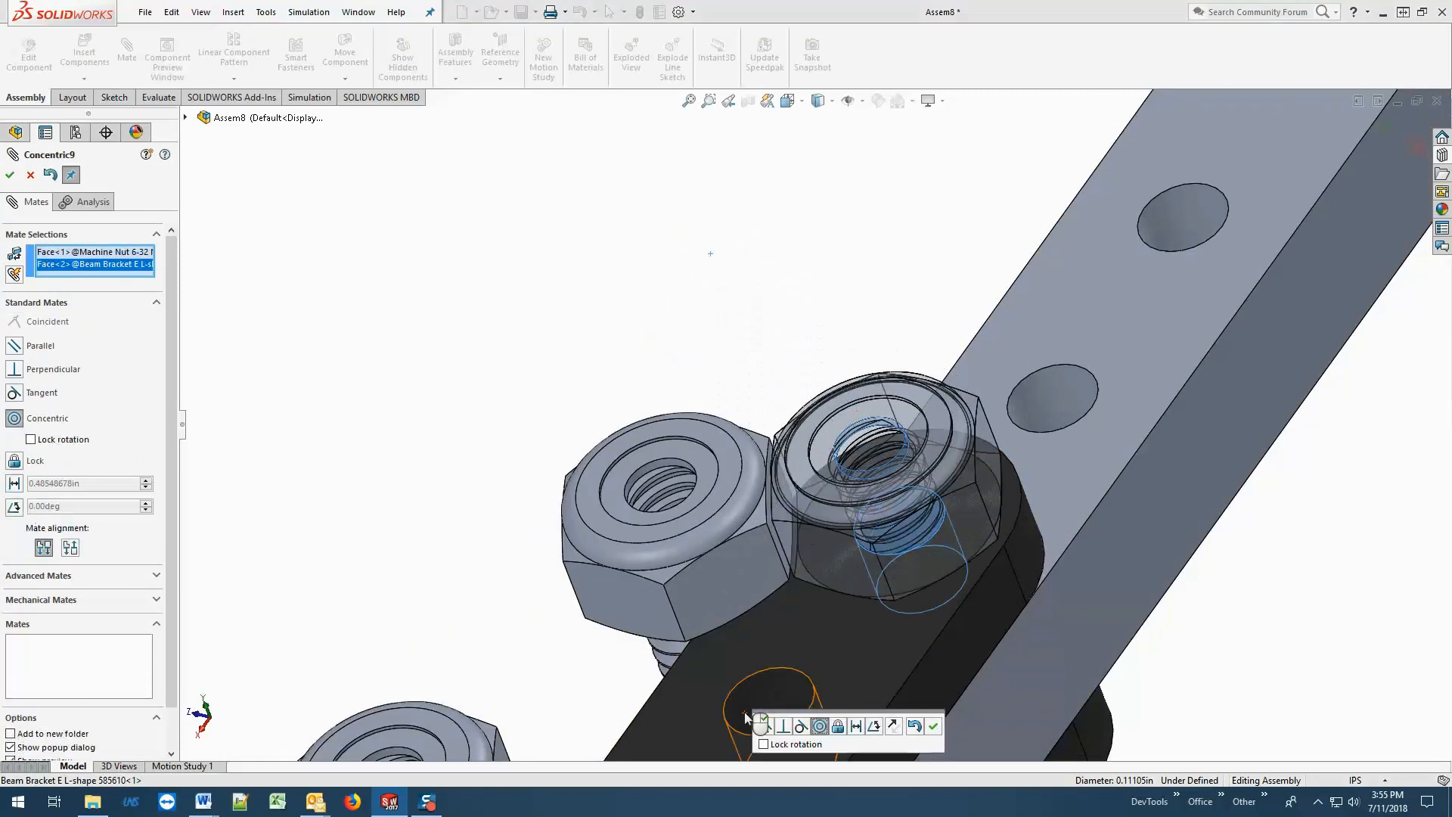
{"action": "left_click", "coordinate": [10, 174]}
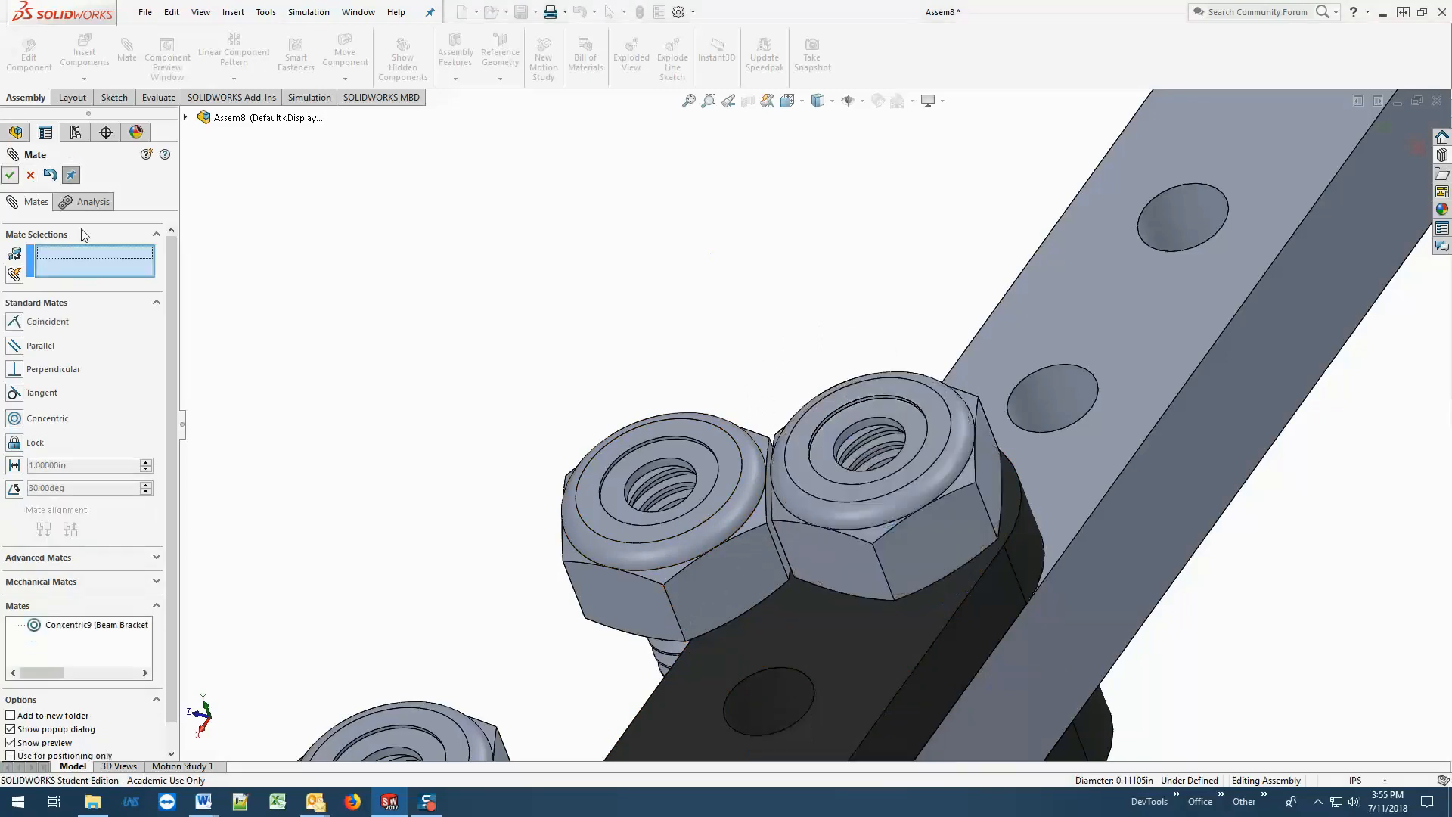
Add a concentric mate between the nut beside the mated one and the second hole of the upper bracket's long leg.
{"action": "left_click", "coordinate": [650, 445]}
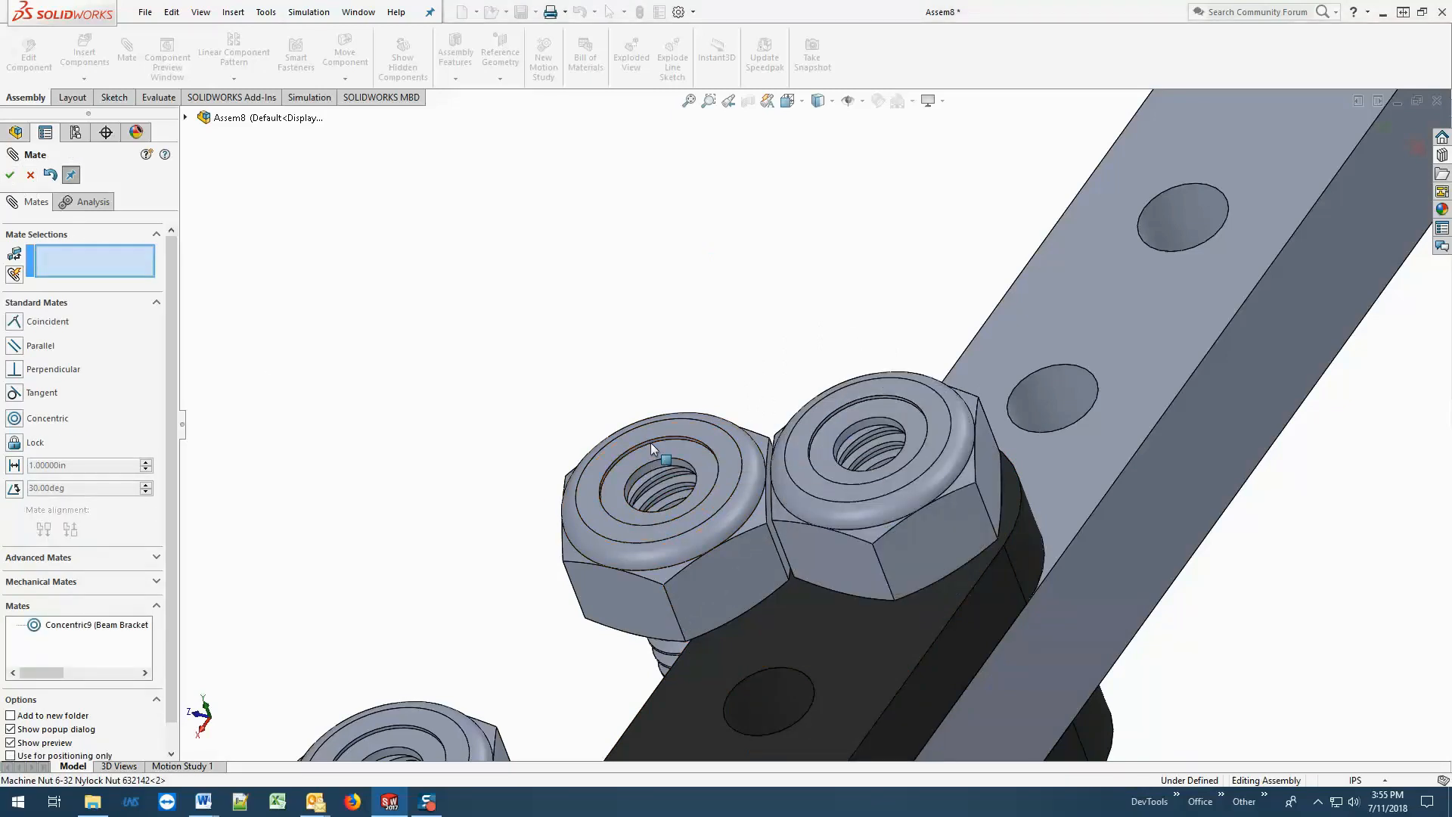
{"action": "left_click", "coordinate": [750, 692]}
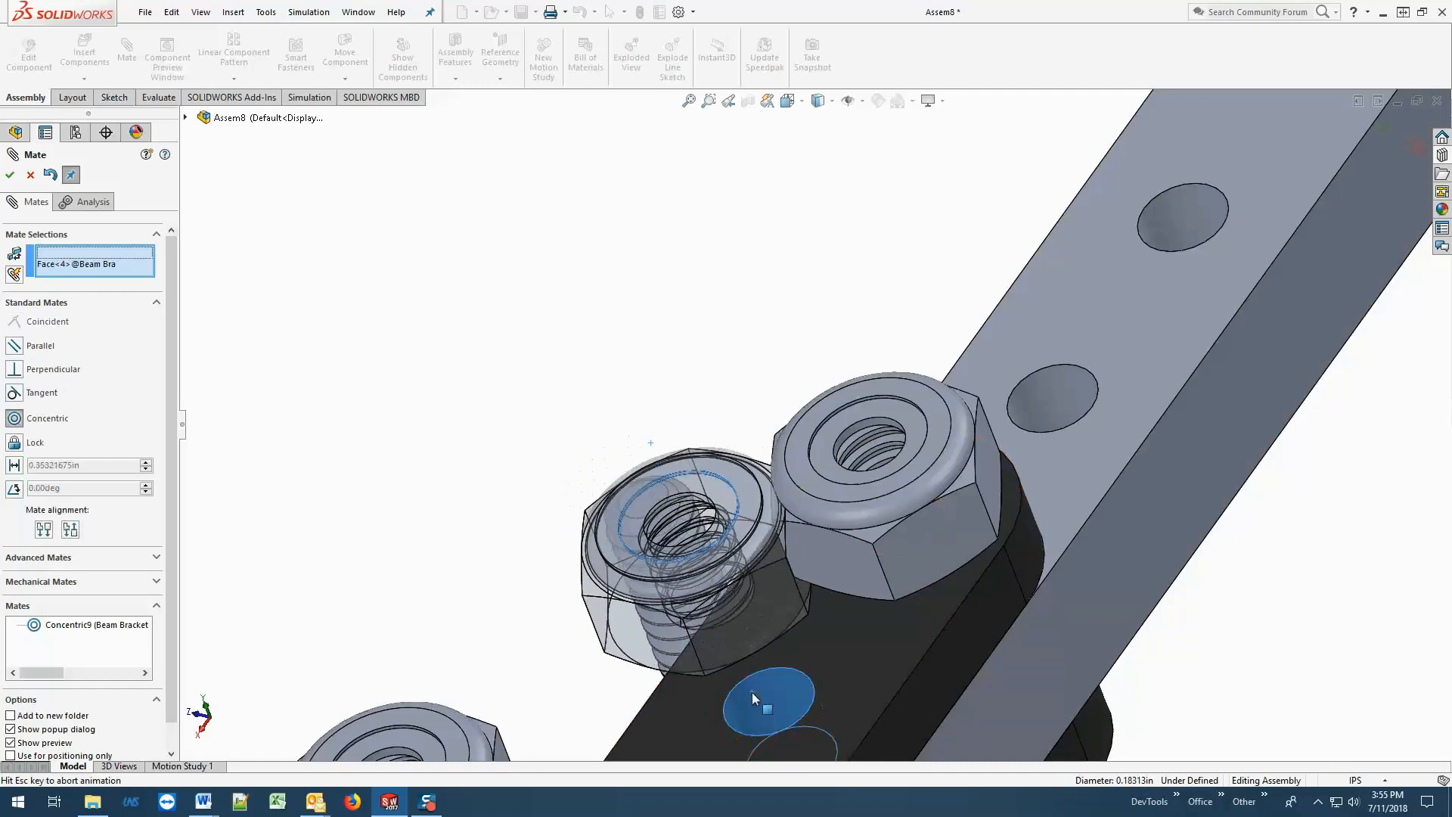
{"action": "key", "text": "Return"}
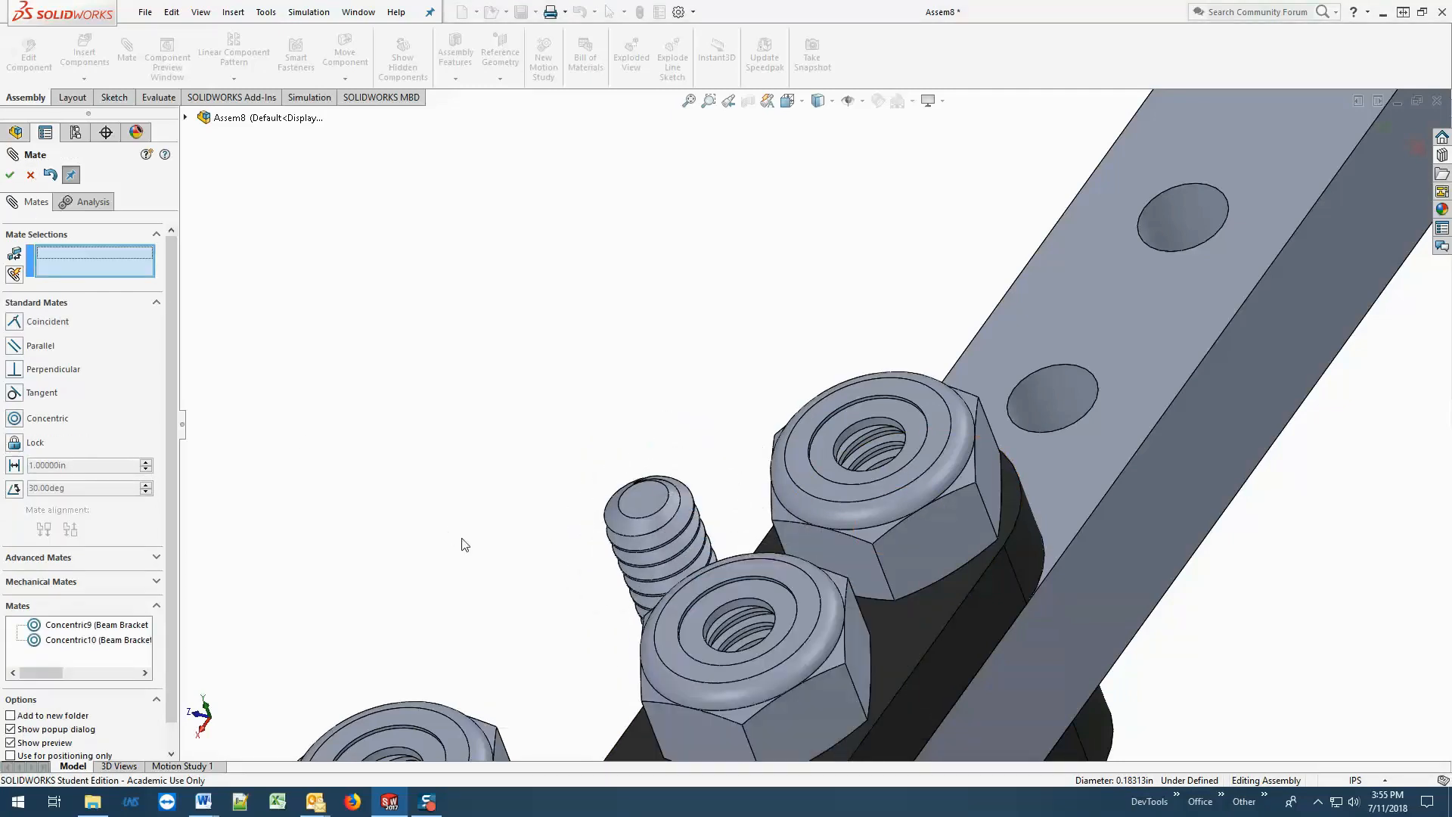
Add a concentric mate between the loose nut beside the bracket and the upper bracket's corner hole.
{"action": "scroll", "coordinate": [465, 545], "scroll_direction": "up", "scroll_amount": 3}
{"action": "scroll", "coordinate": [465, 545], "scroll_direction": "down", "scroll_amount": 3}
{"action": "left_click", "coordinate": [897, 633]}
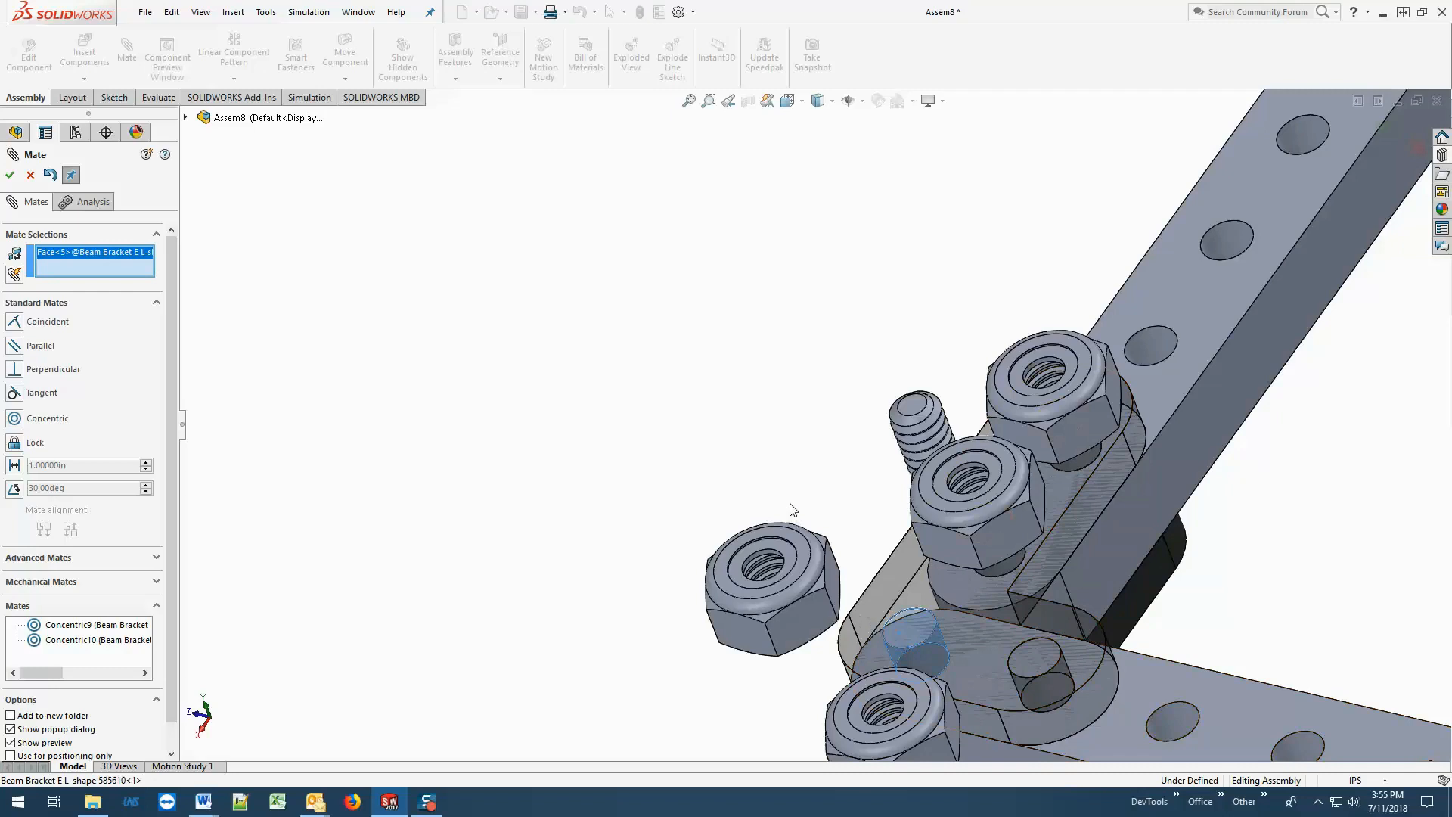
{"action": "left_click", "coordinate": [755, 556]}
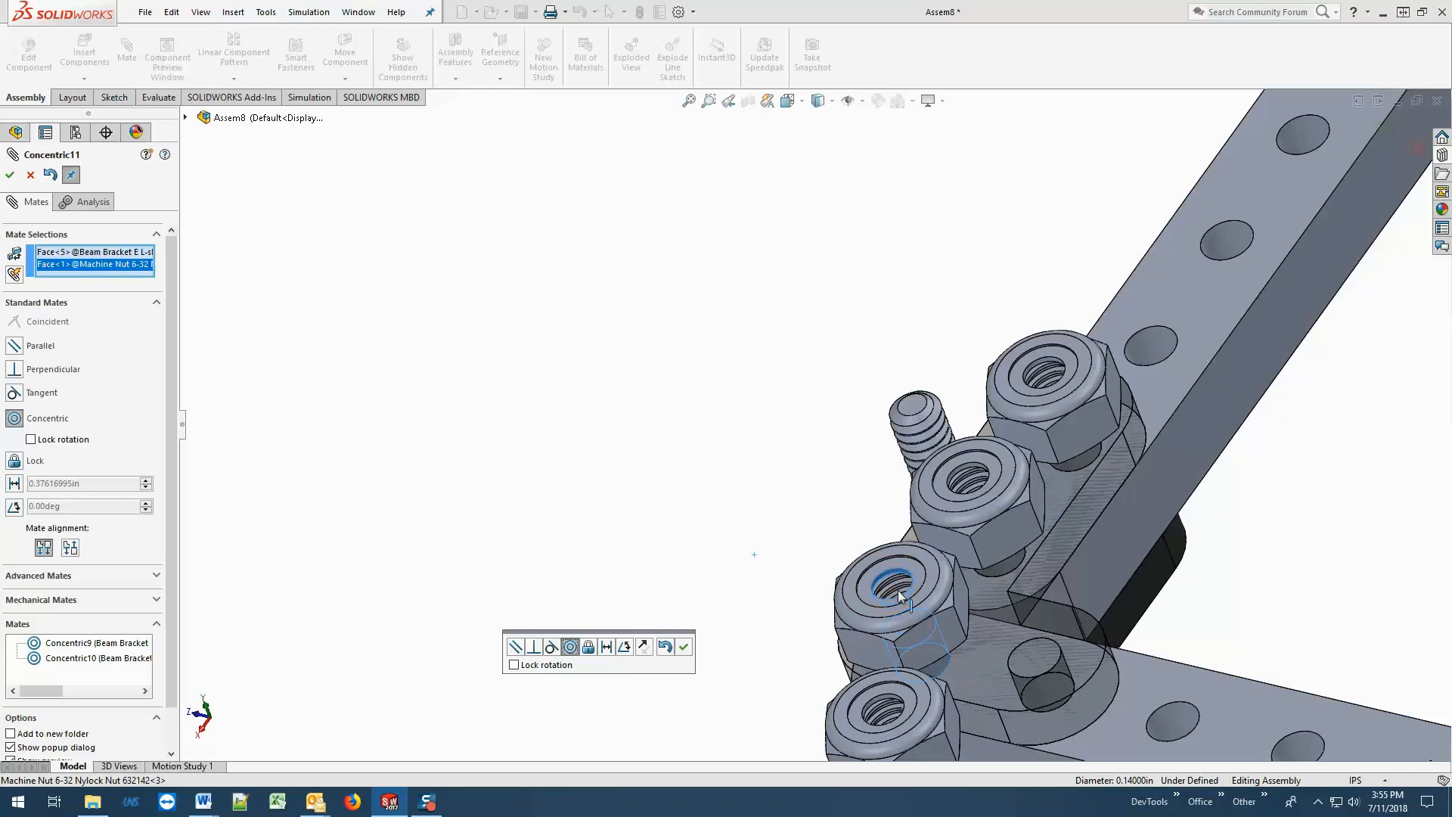
{"action": "left_click", "coordinate": [10, 175]}
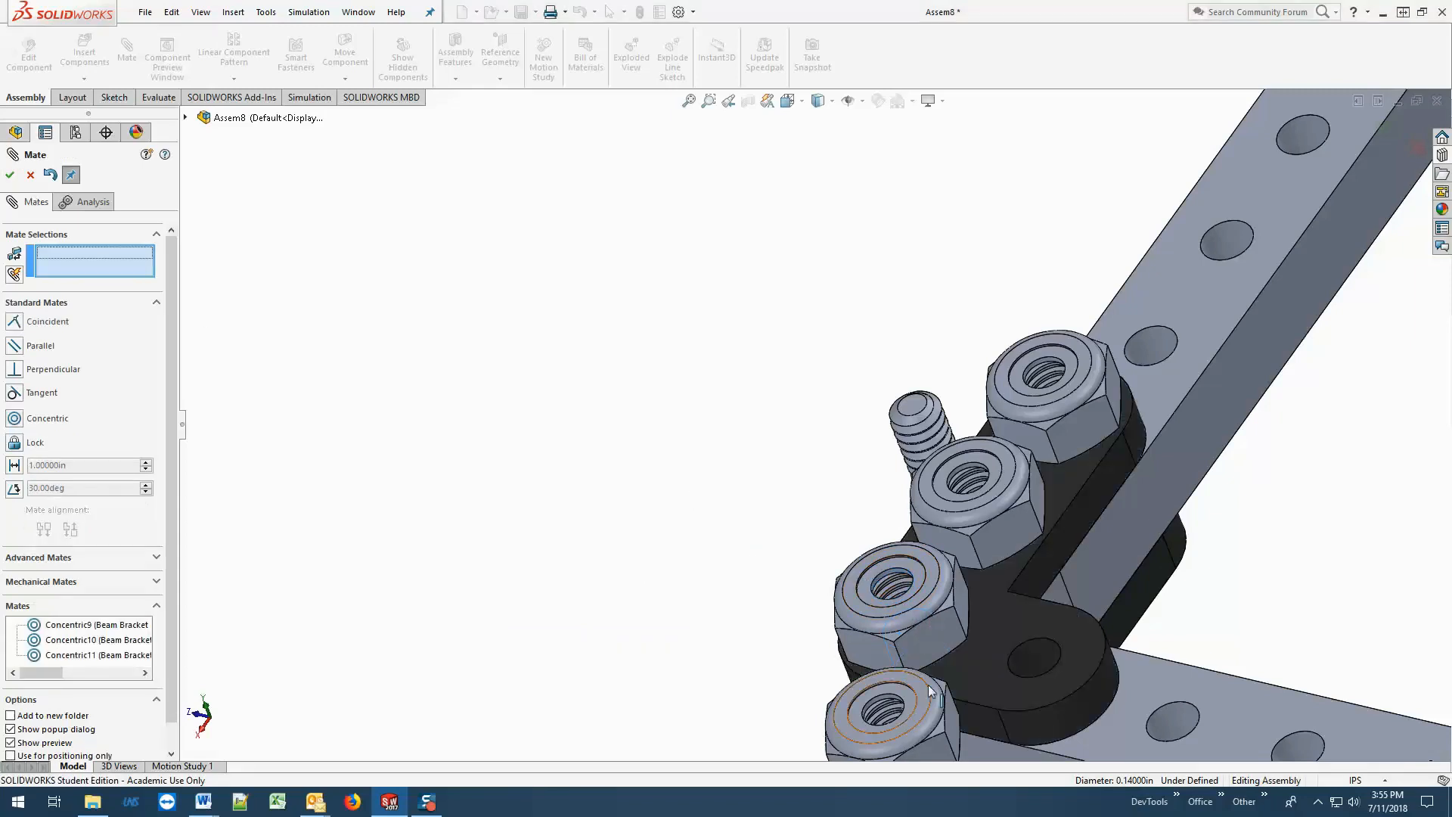
Make the last loose nut concentric with the end hole of the upper bracket's short leg, and finish mating.
{"action": "left_click", "coordinate": [1037, 663]}
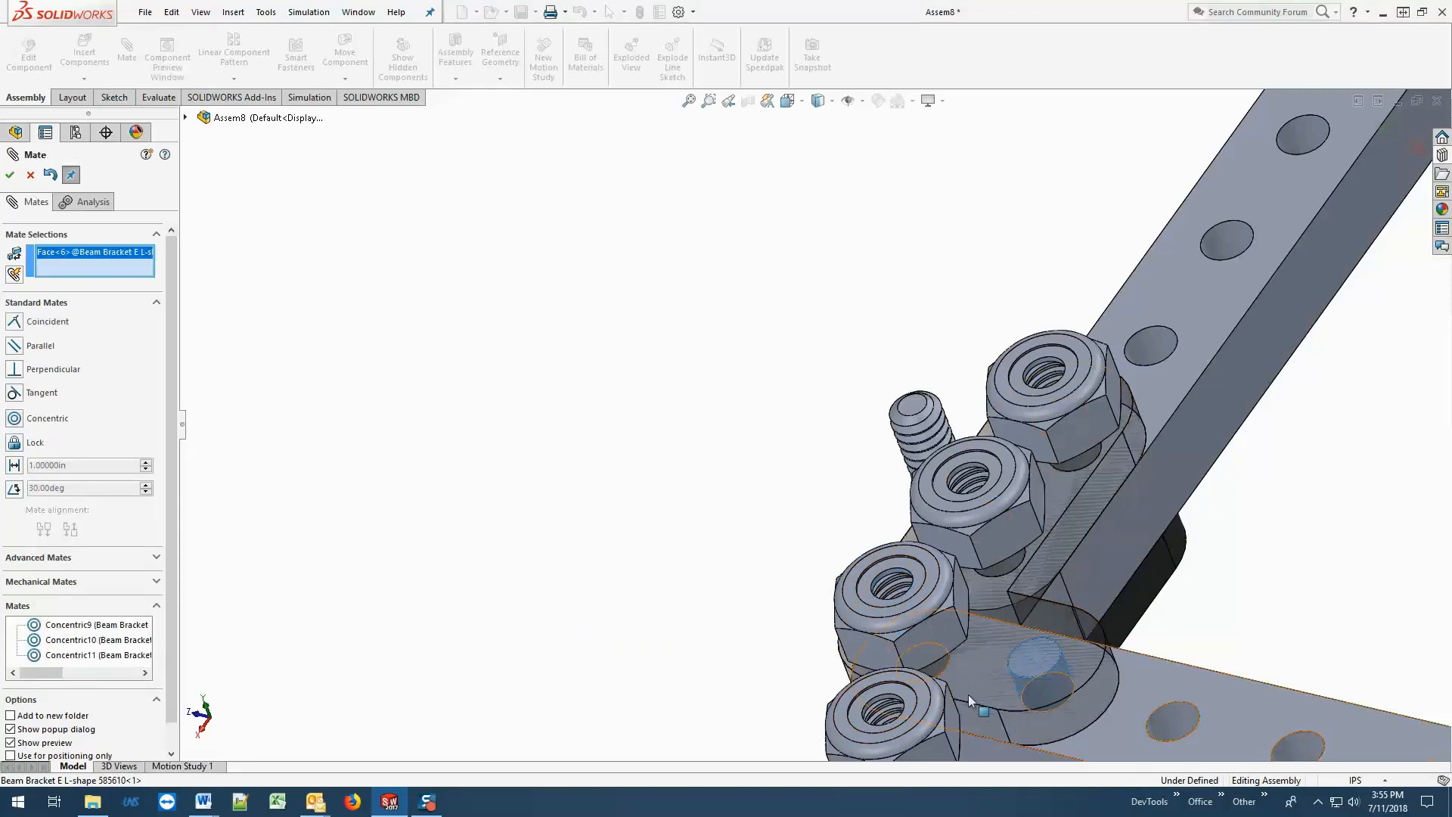
{"action": "left_click", "coordinate": [882, 702]}
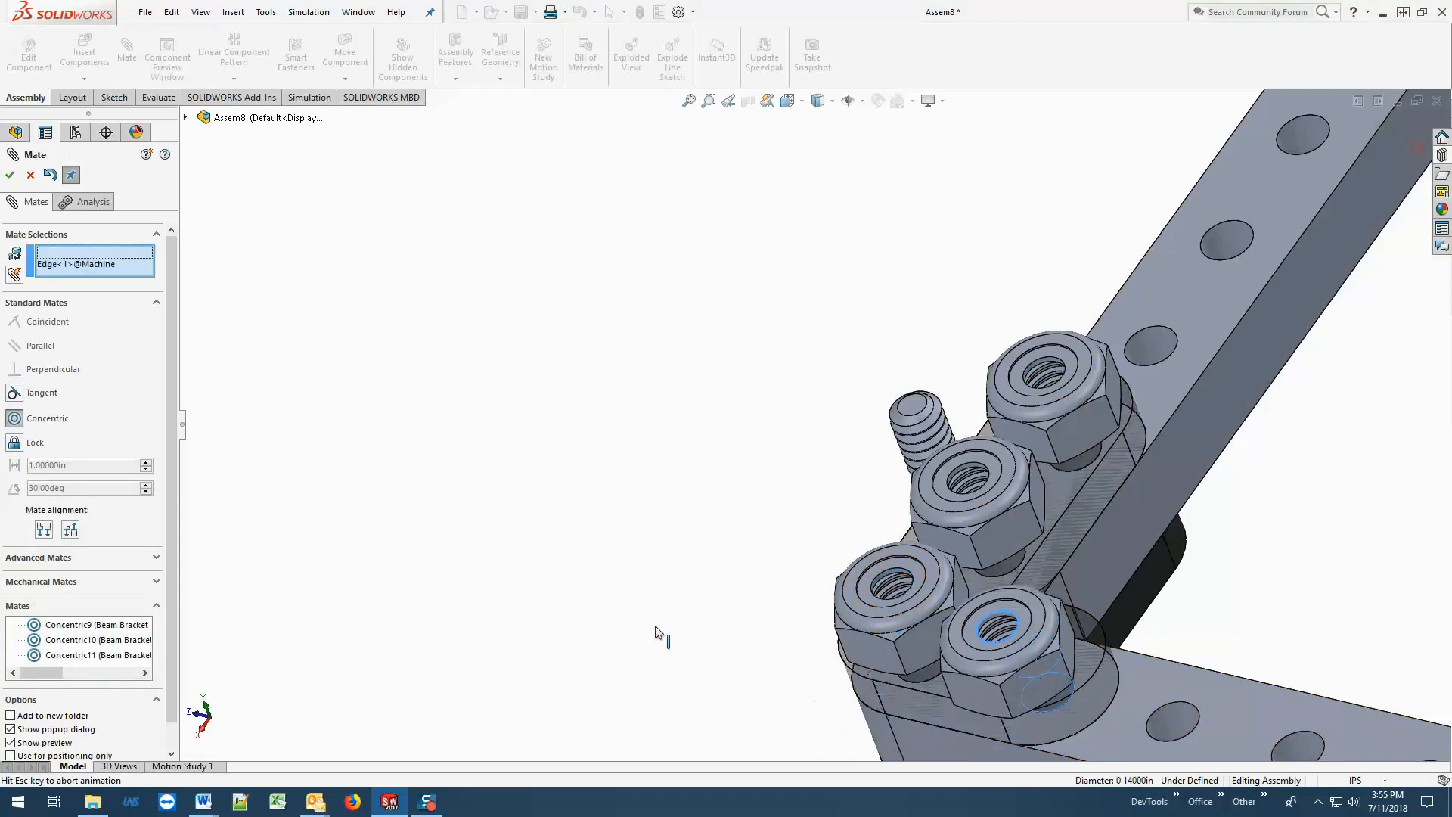
{"action": "left_click", "coordinate": [9, 175]}
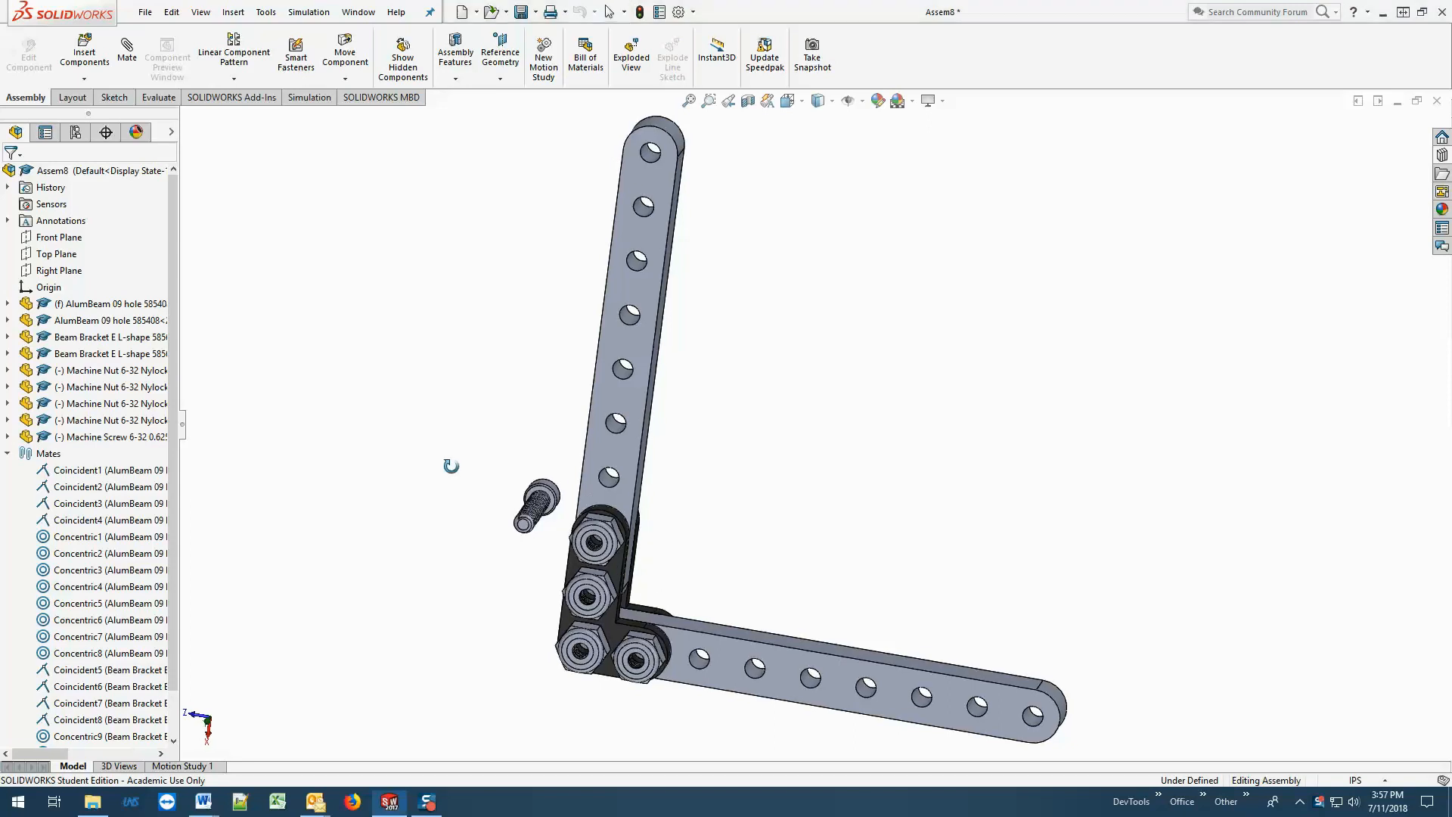
Compare the 0.625in screw's length with the stack of brackets, beam and nut from the side, and delete that screw.
{"action": "middle_click_drag", "start_coordinate": [451, 475], "coordinate": [585, 524]}
{"action": "key", "text": "Escape"}
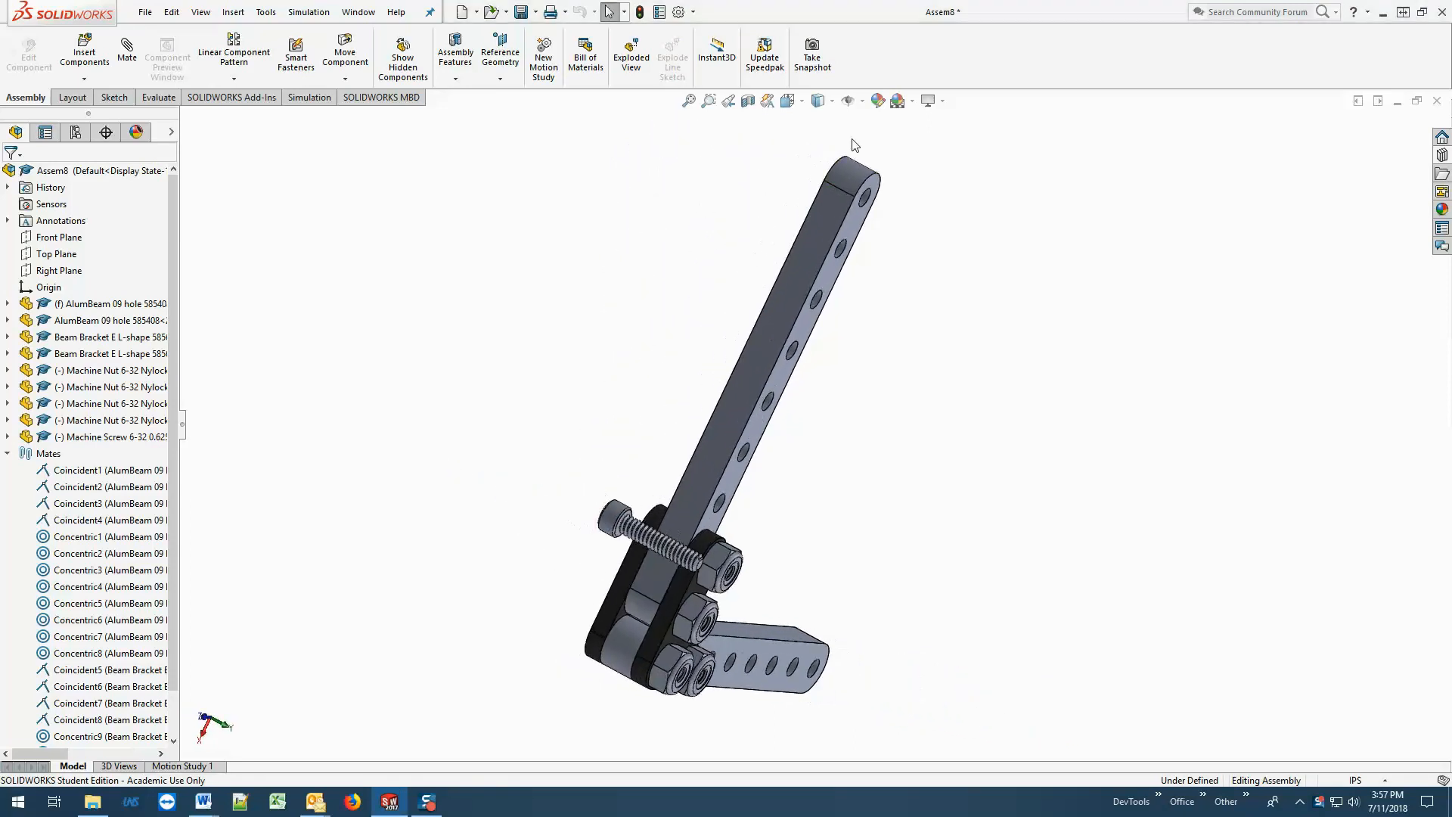
{"action": "left_click", "coordinate": [792, 100]}
{"action": "left_click", "coordinate": [790, 426]}
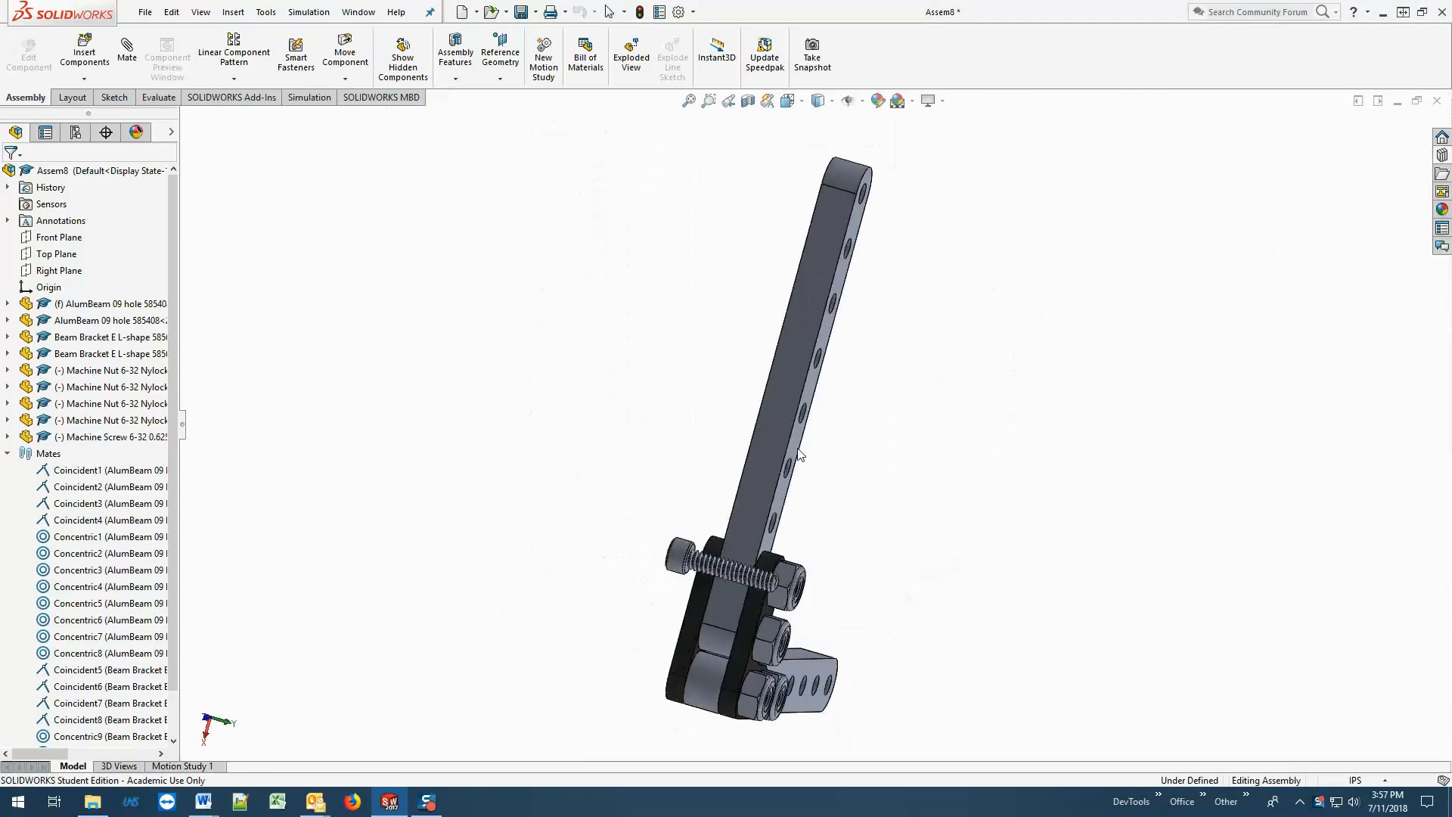
{"action": "scroll", "coordinate": [923, 543], "scroll_direction": "down", "scroll_amount": 2}
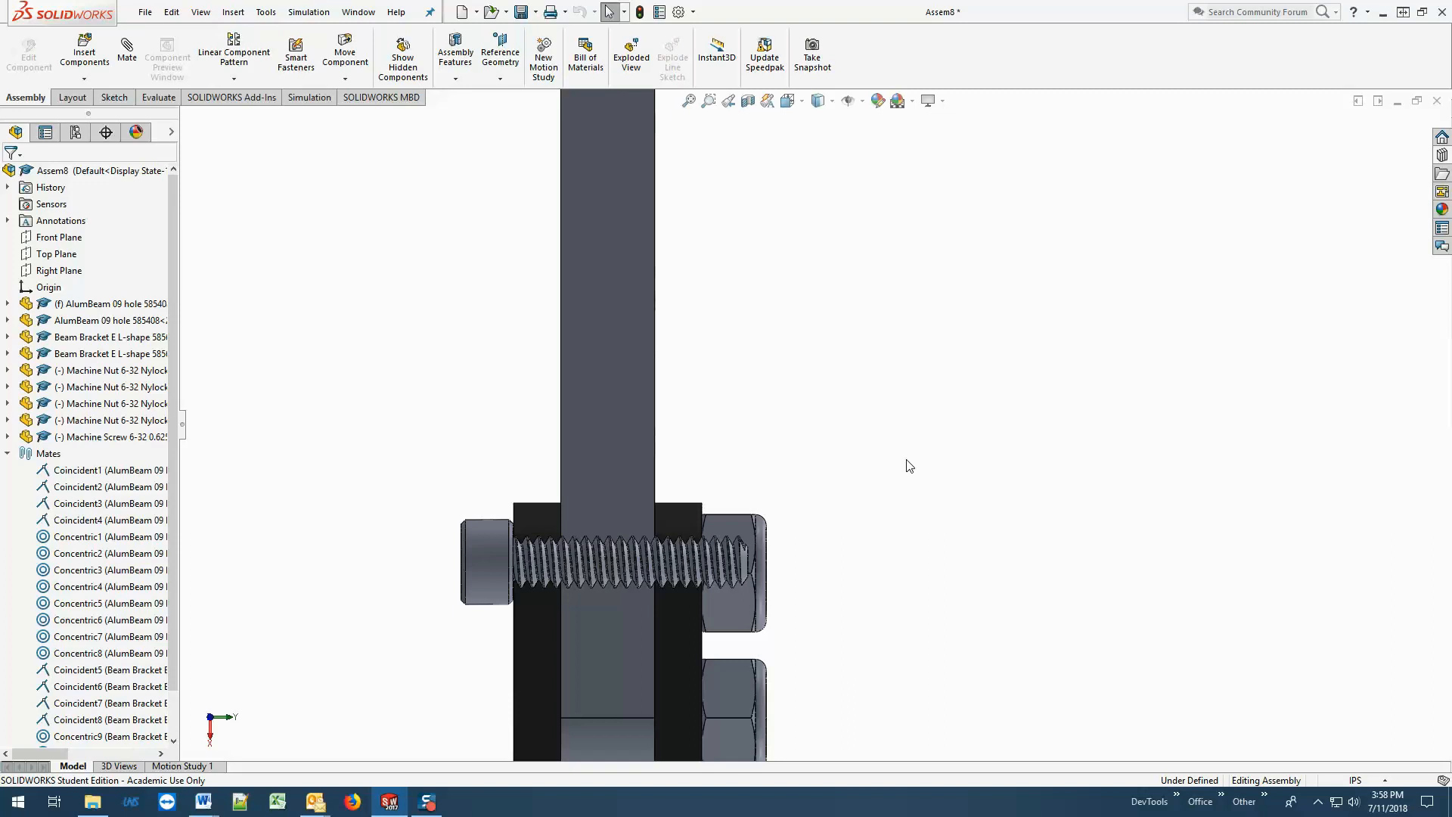
{"action": "scroll", "coordinate": [910, 465], "scroll_direction": "up", "scroll_amount": 3}
{"action": "middle_click_drag", "start_coordinate": [910, 465], "coordinate": [822, 442]}
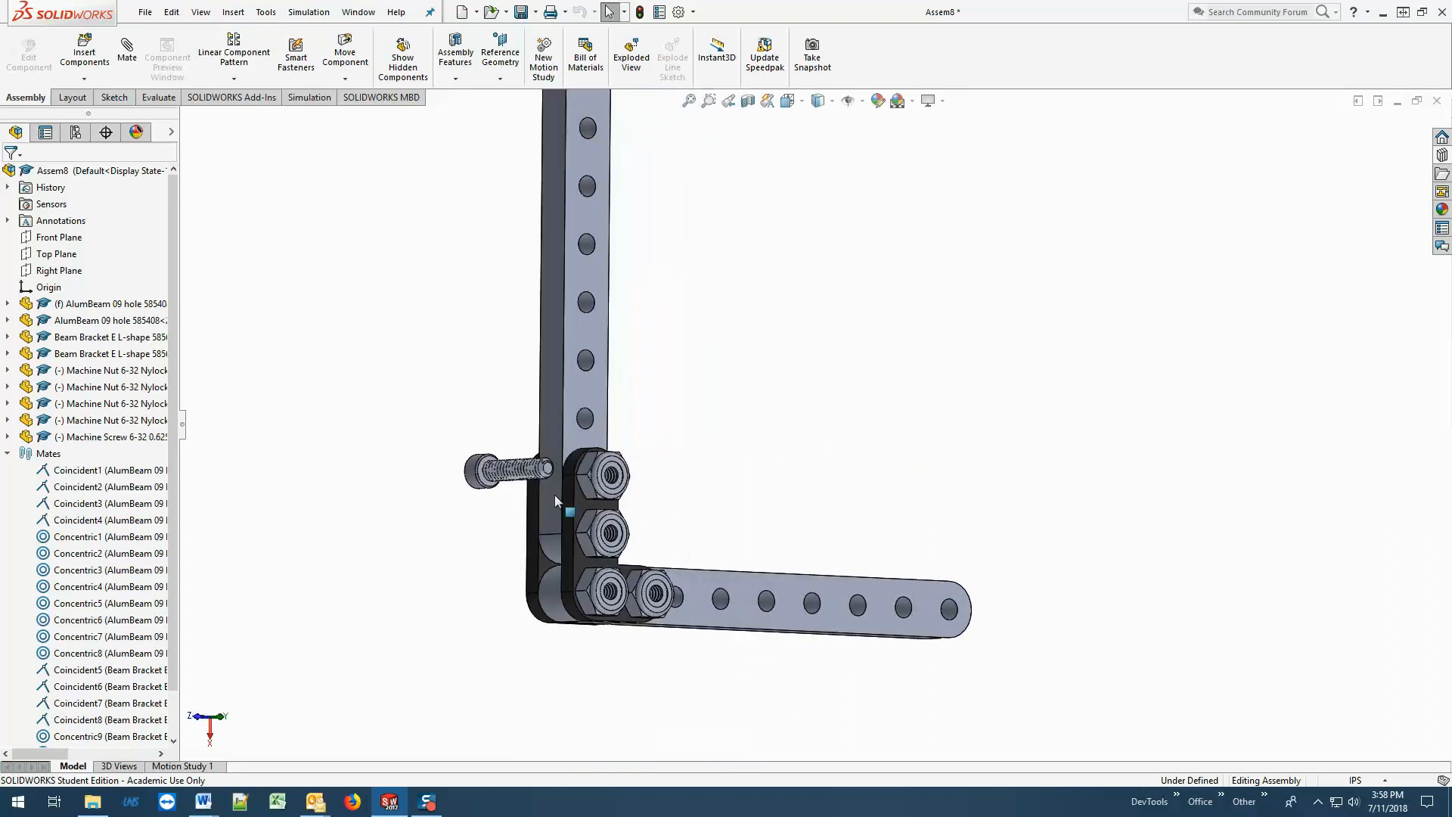
{"action": "left_click", "coordinate": [474, 474]}
{"action": "key", "text": "Delete"}
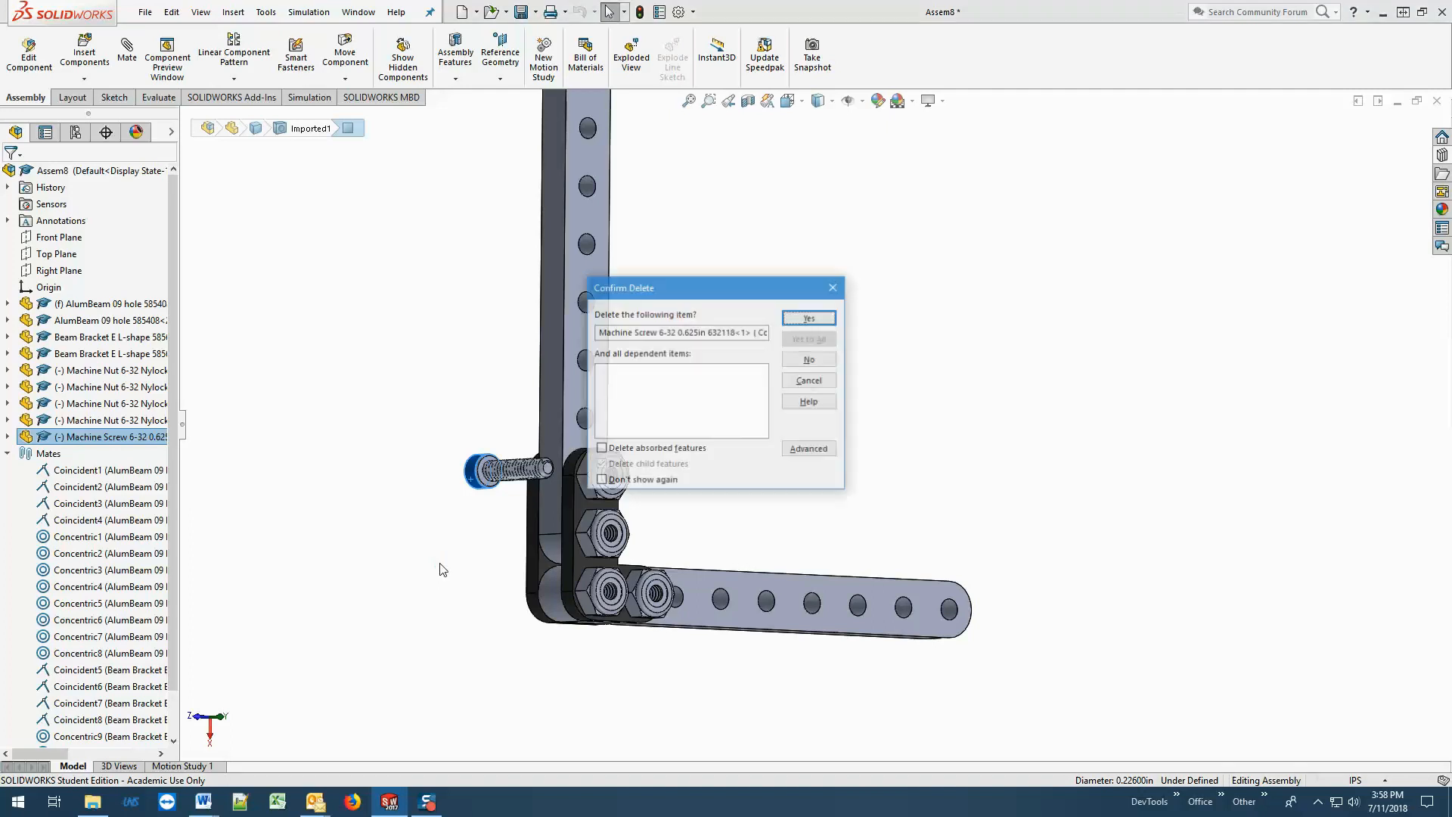
{"action": "left_click", "coordinate": [822, 316]}
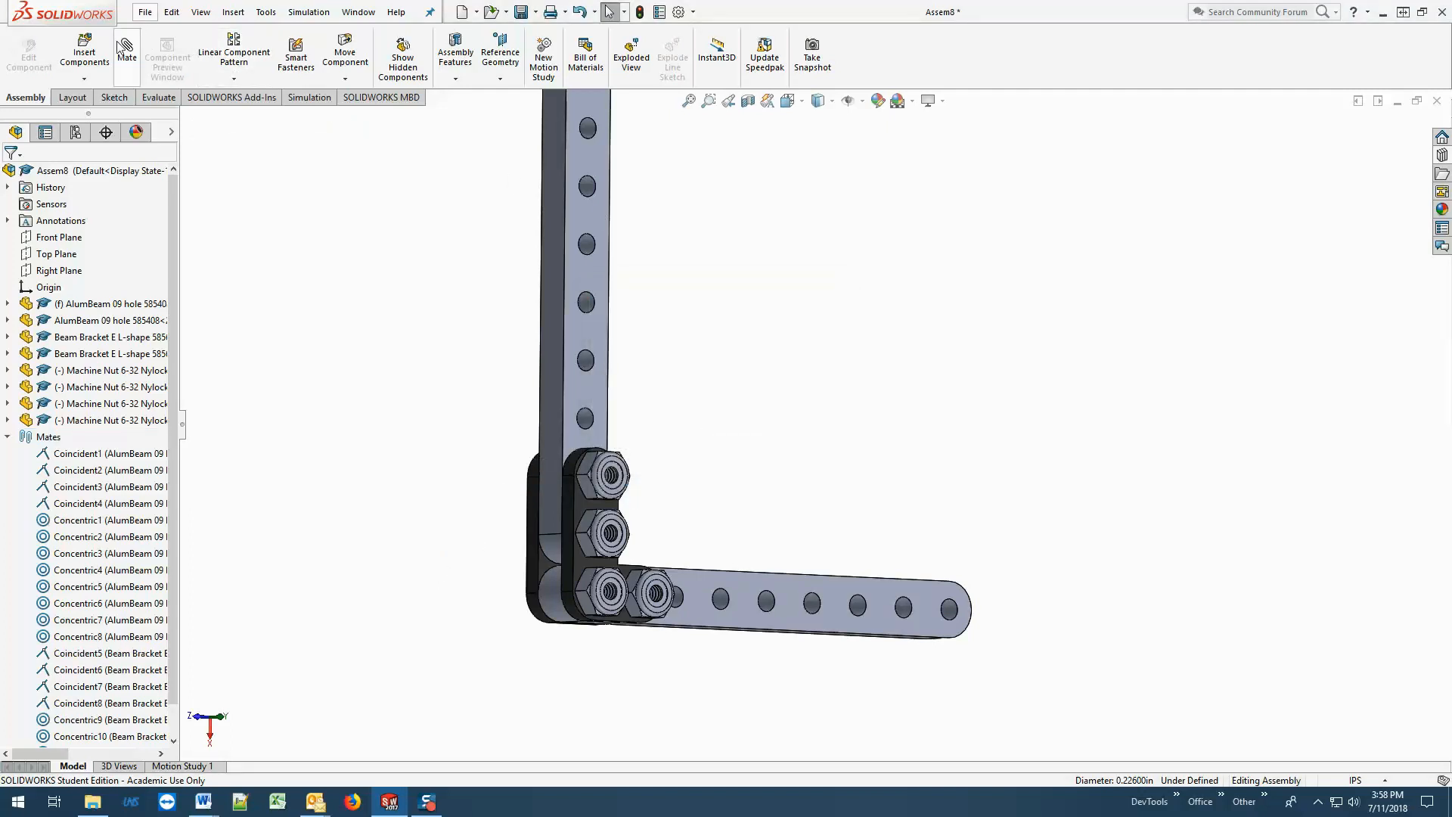
Insert one Machine Screw 6-32 0.750in 632120 beside the end of the bracket's long leg, rotated three times by 90 degrees about X.
{"action": "left_click", "coordinate": [83, 53]}
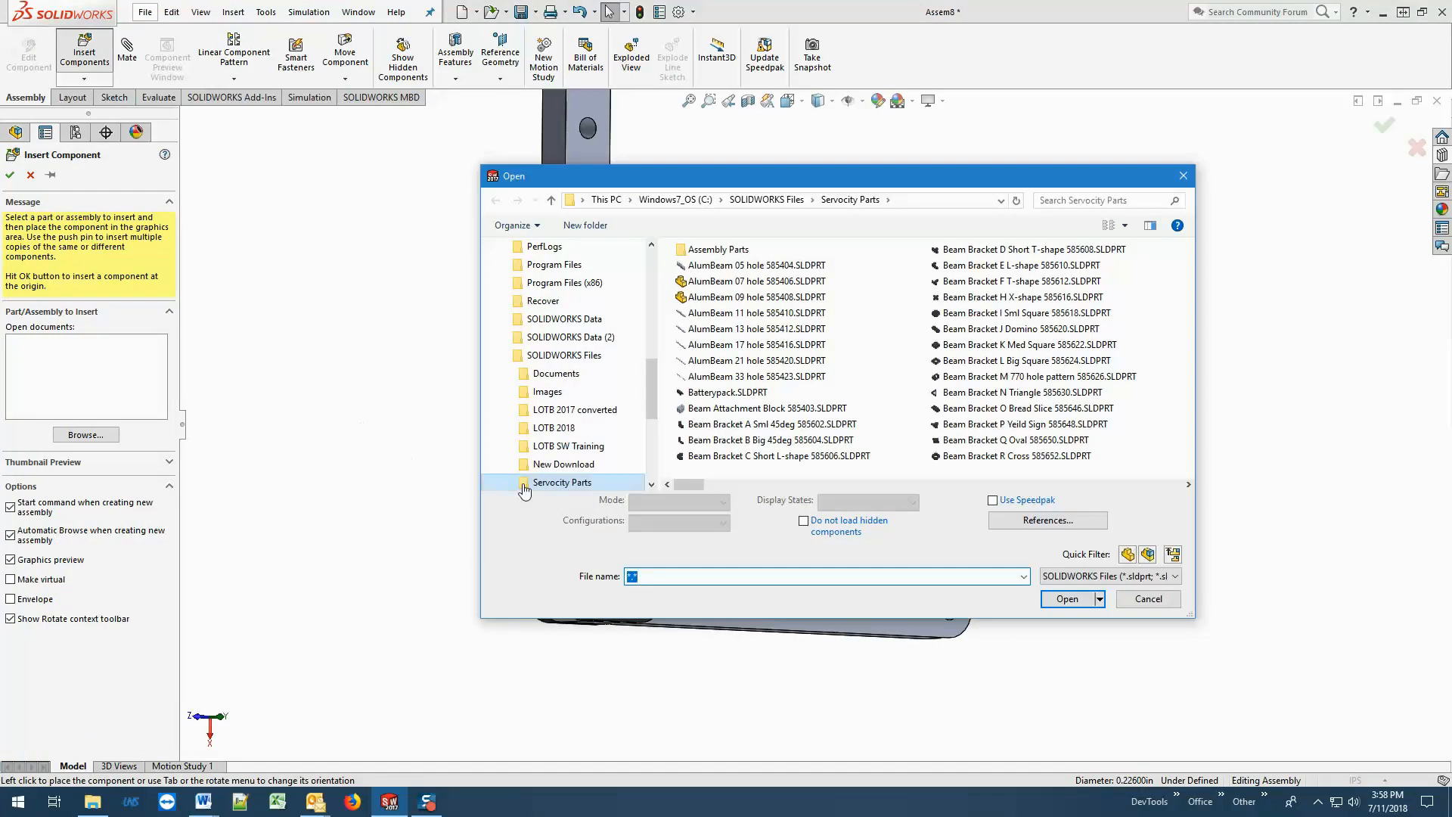
{"action": "left_click", "coordinate": [717, 442]}
{"action": "key", "text": "m"}
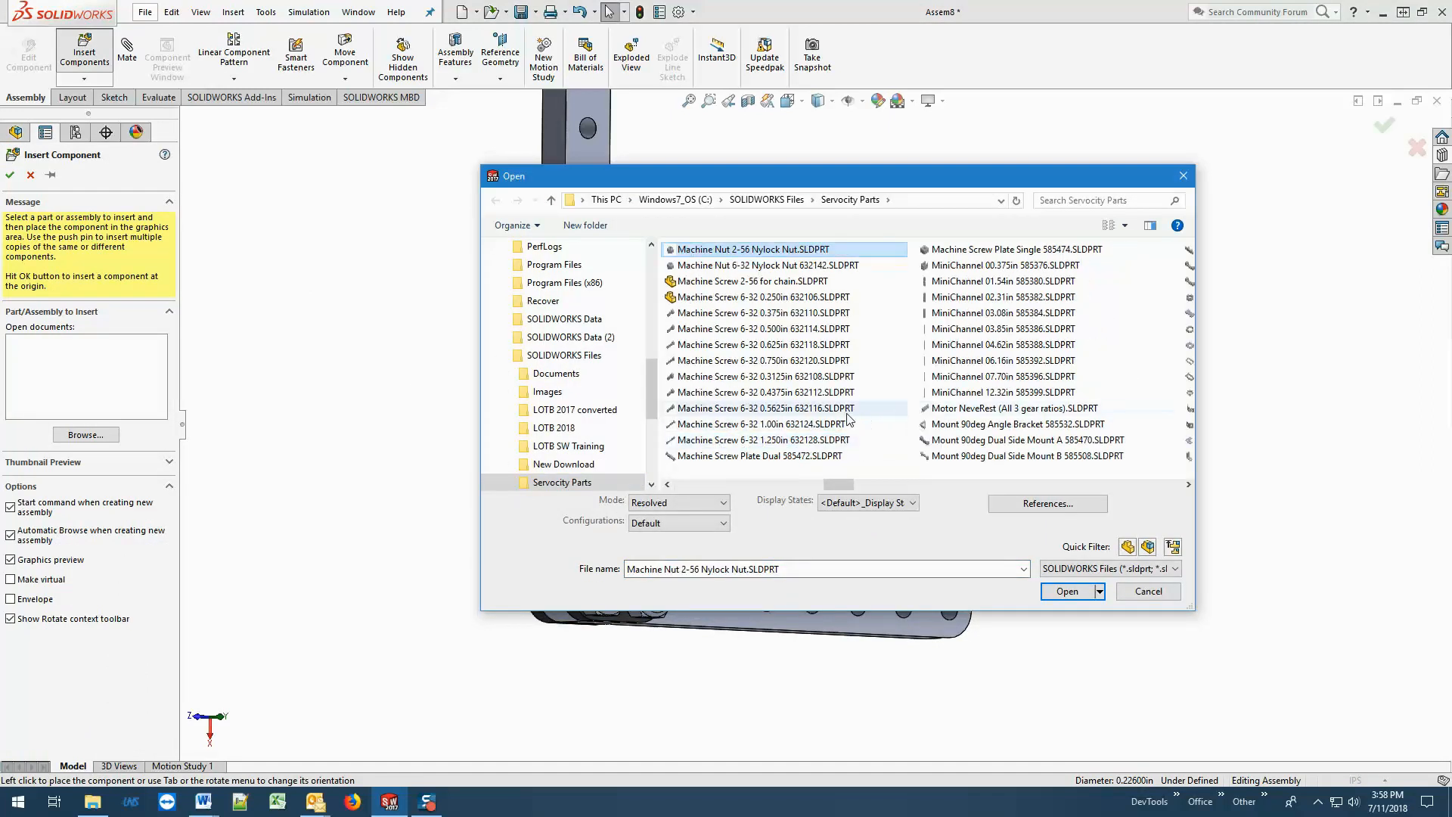
{"action": "left_click", "coordinate": [764, 361]}
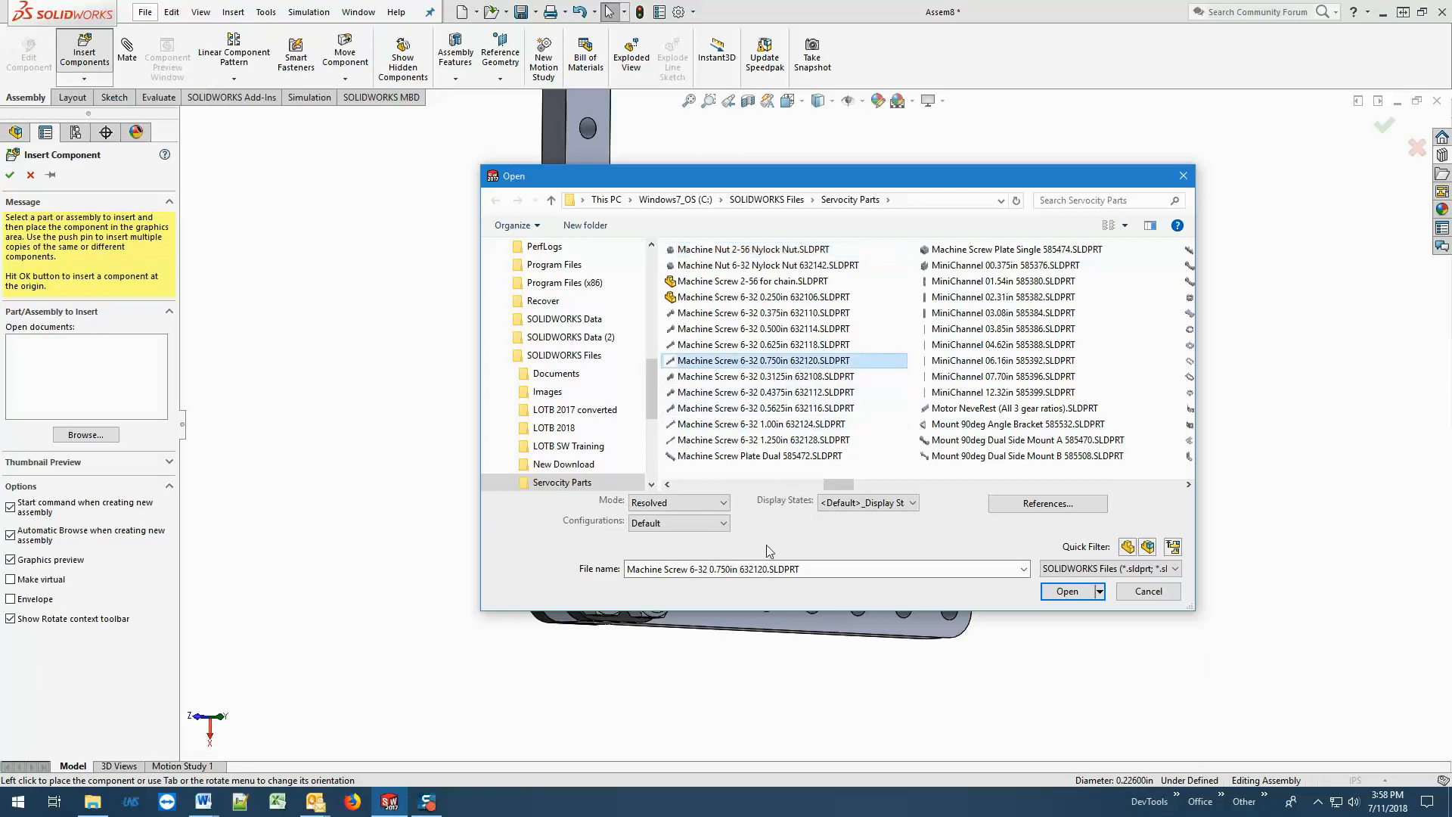
{"action": "left_click", "coordinate": [1066, 591]}
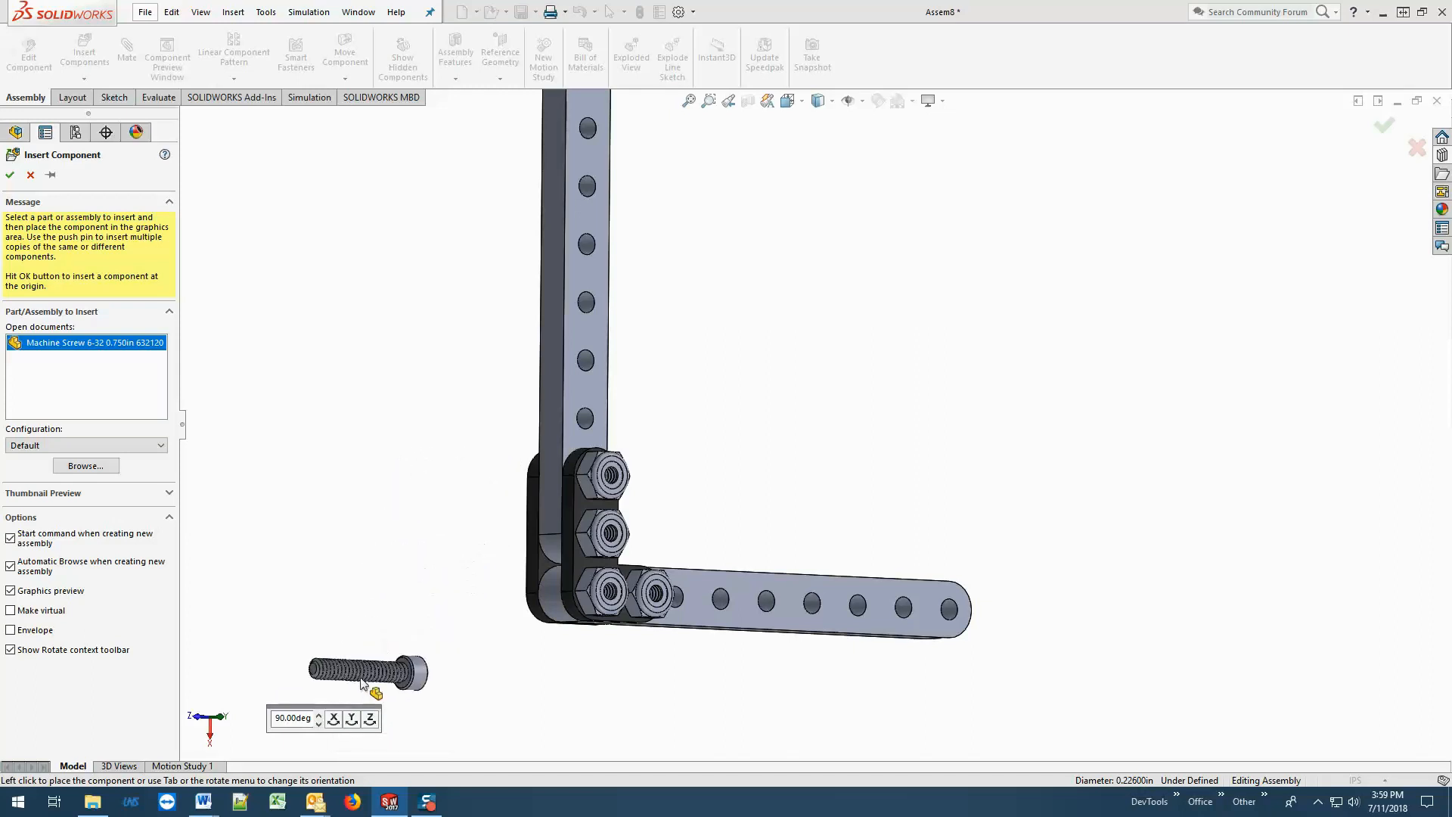
{"action": "left_click", "coordinate": [334, 723]}
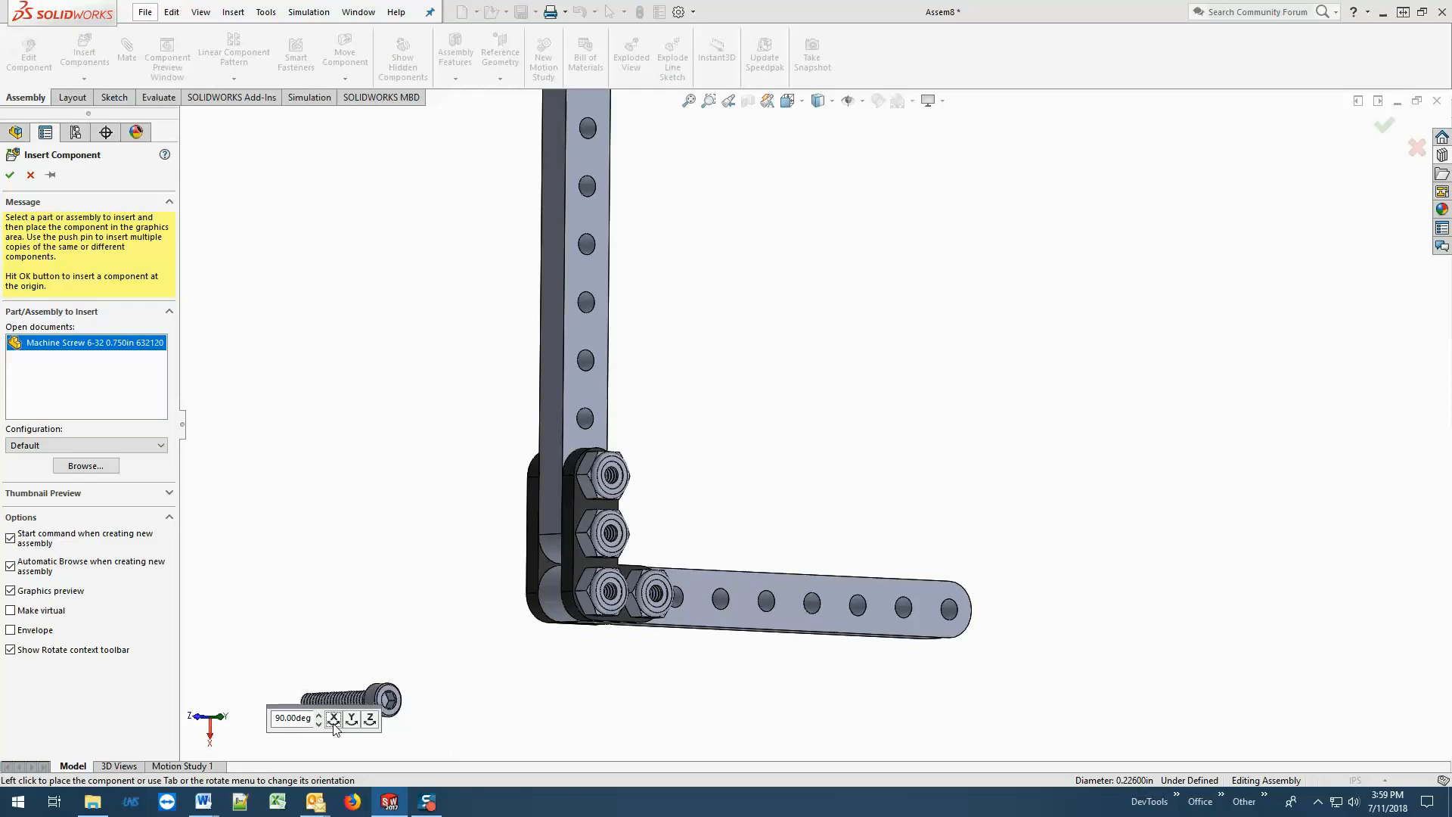
{"action": "left_click", "coordinate": [334, 723]}
{"action": "left_click", "coordinate": [333, 723]}
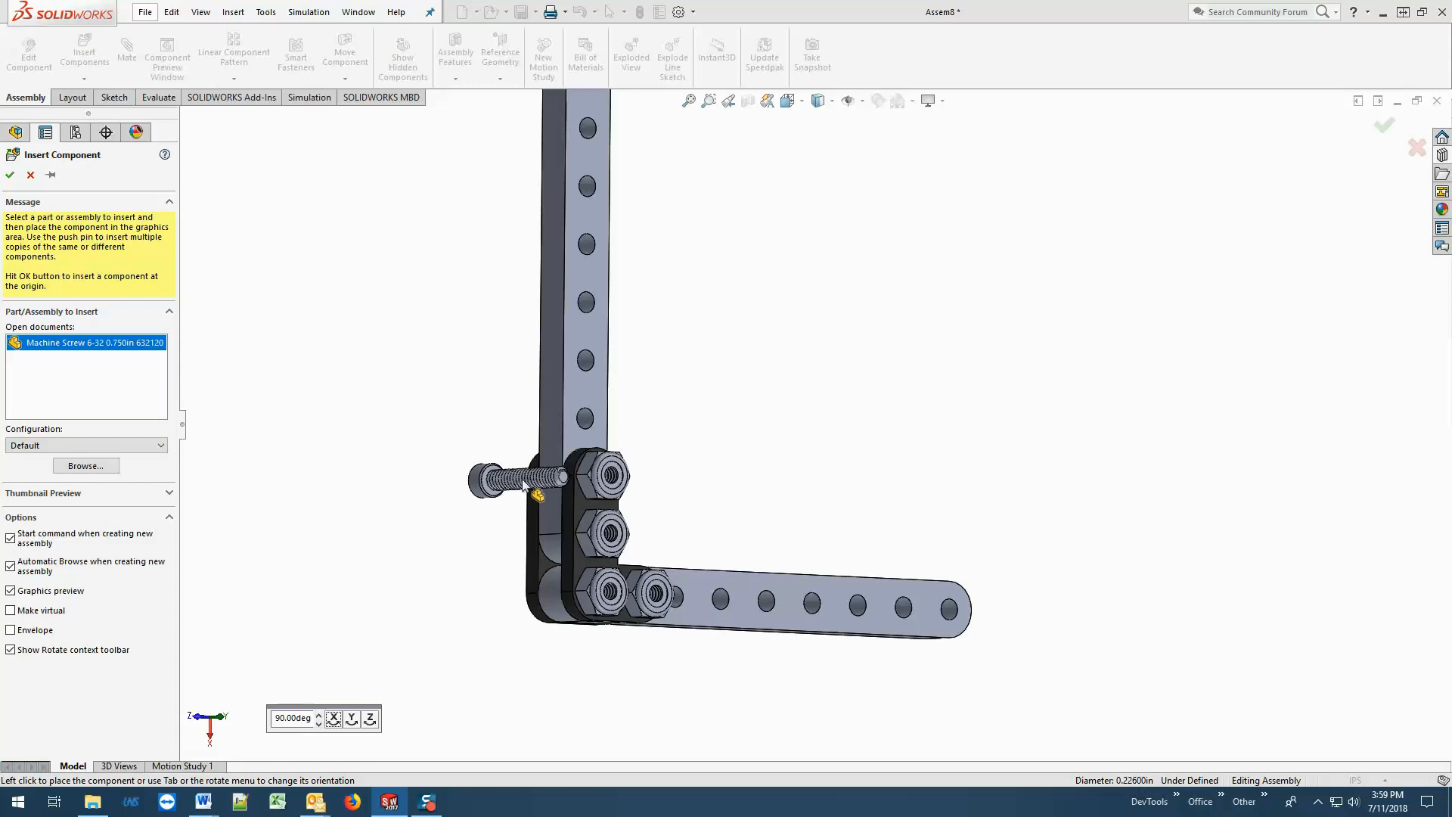
{"action": "left_click", "coordinate": [523, 485]}
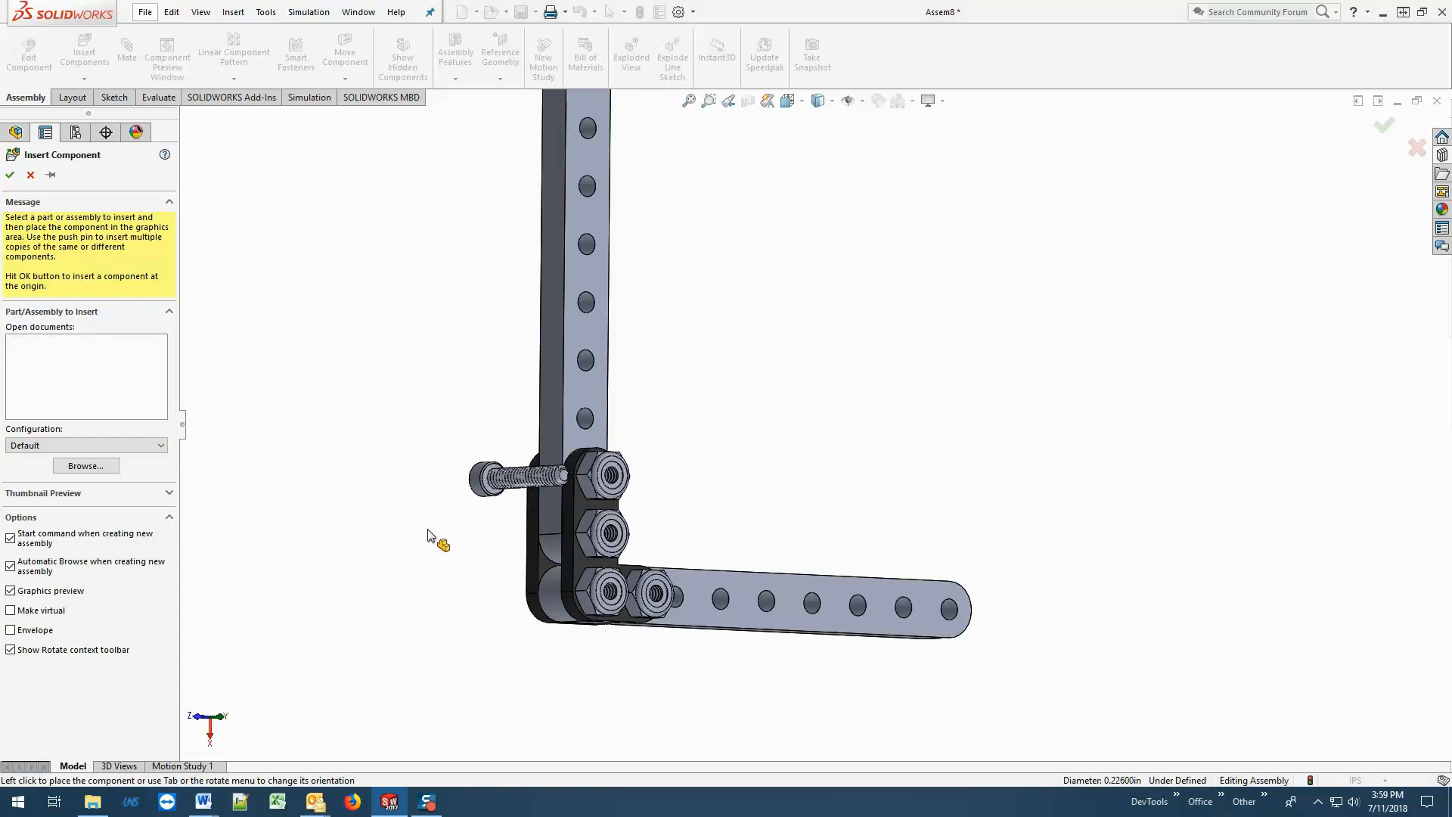
Copy the 0.750in machine screw and paste three copies around the bracket corner.
{"action": "left_click", "coordinate": [480, 479]}
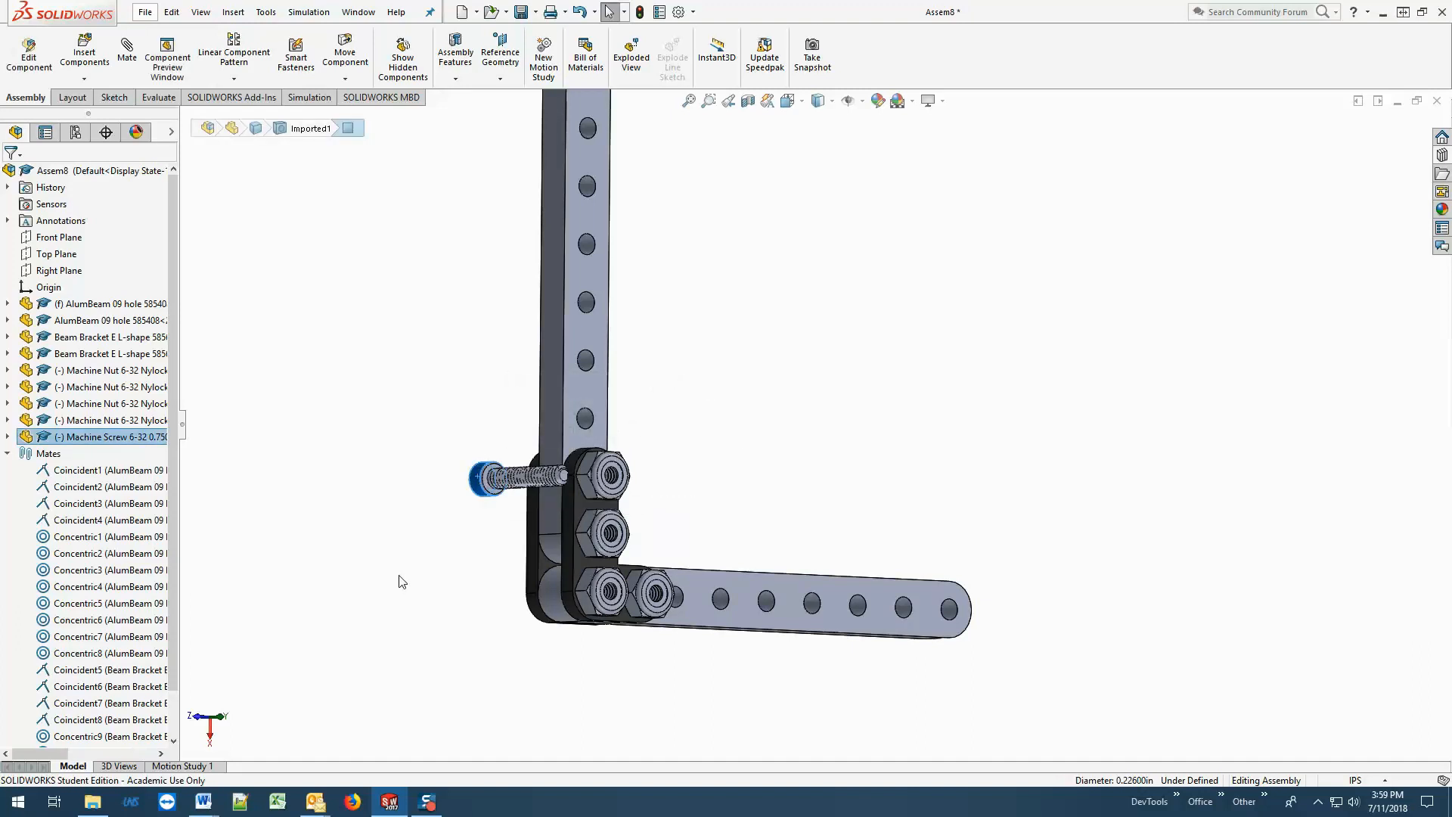
{"action": "left_click", "coordinate": [466, 543]}
{"action": "key", "text": "ctrl+v"}
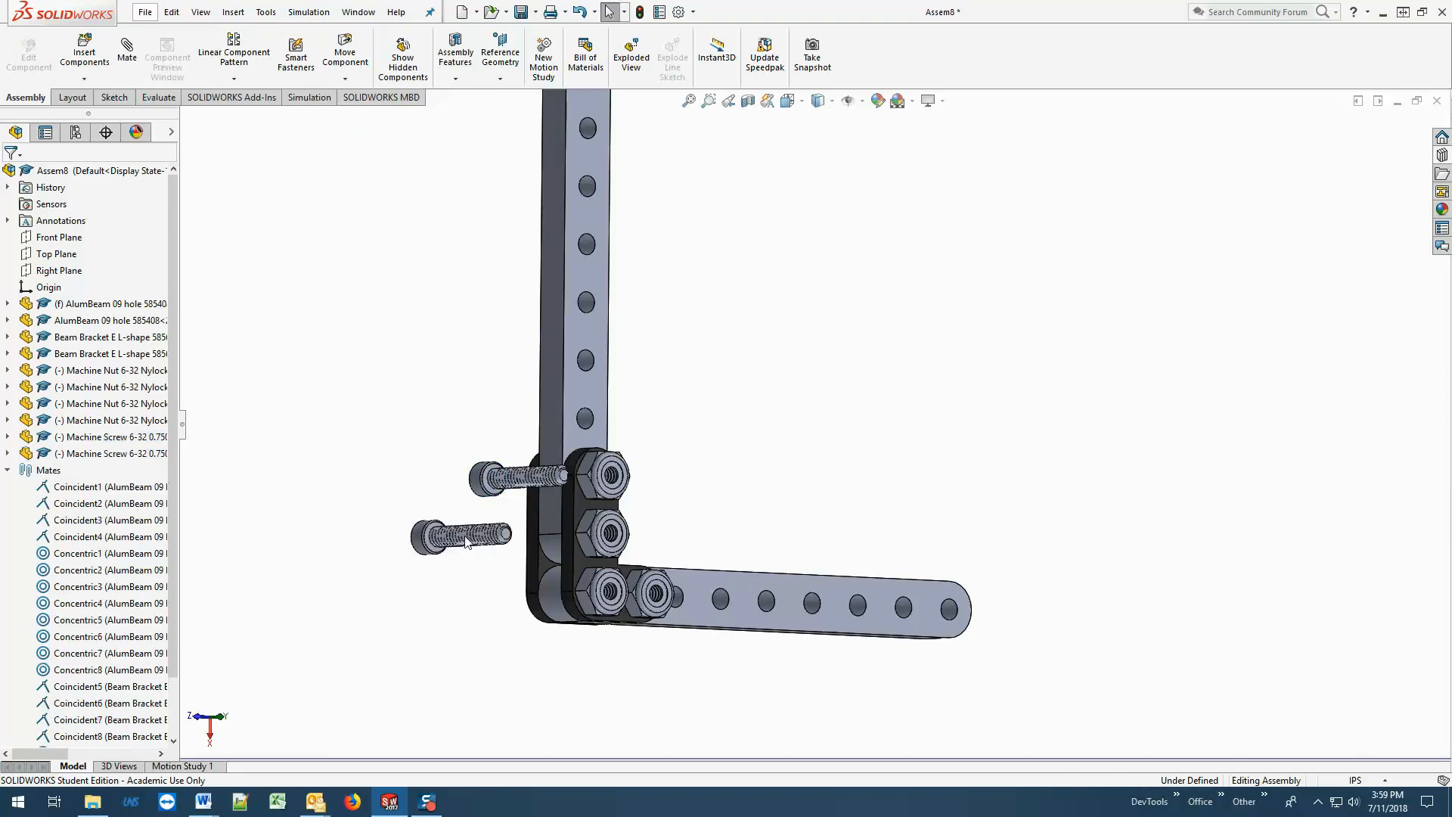
{"action": "key", "text": "ctrl+v"}
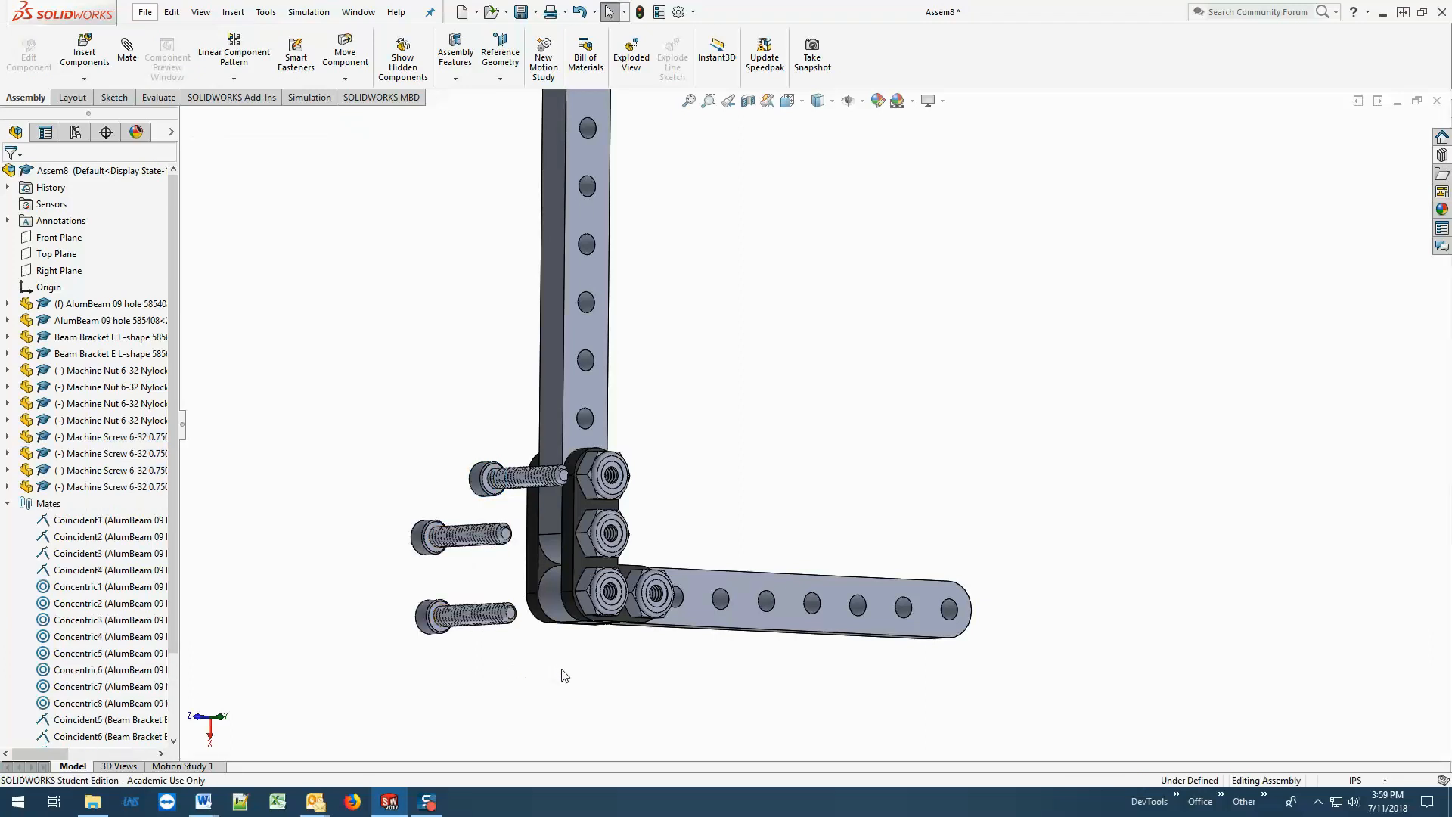
{"action": "key", "text": "ctrl+v"}
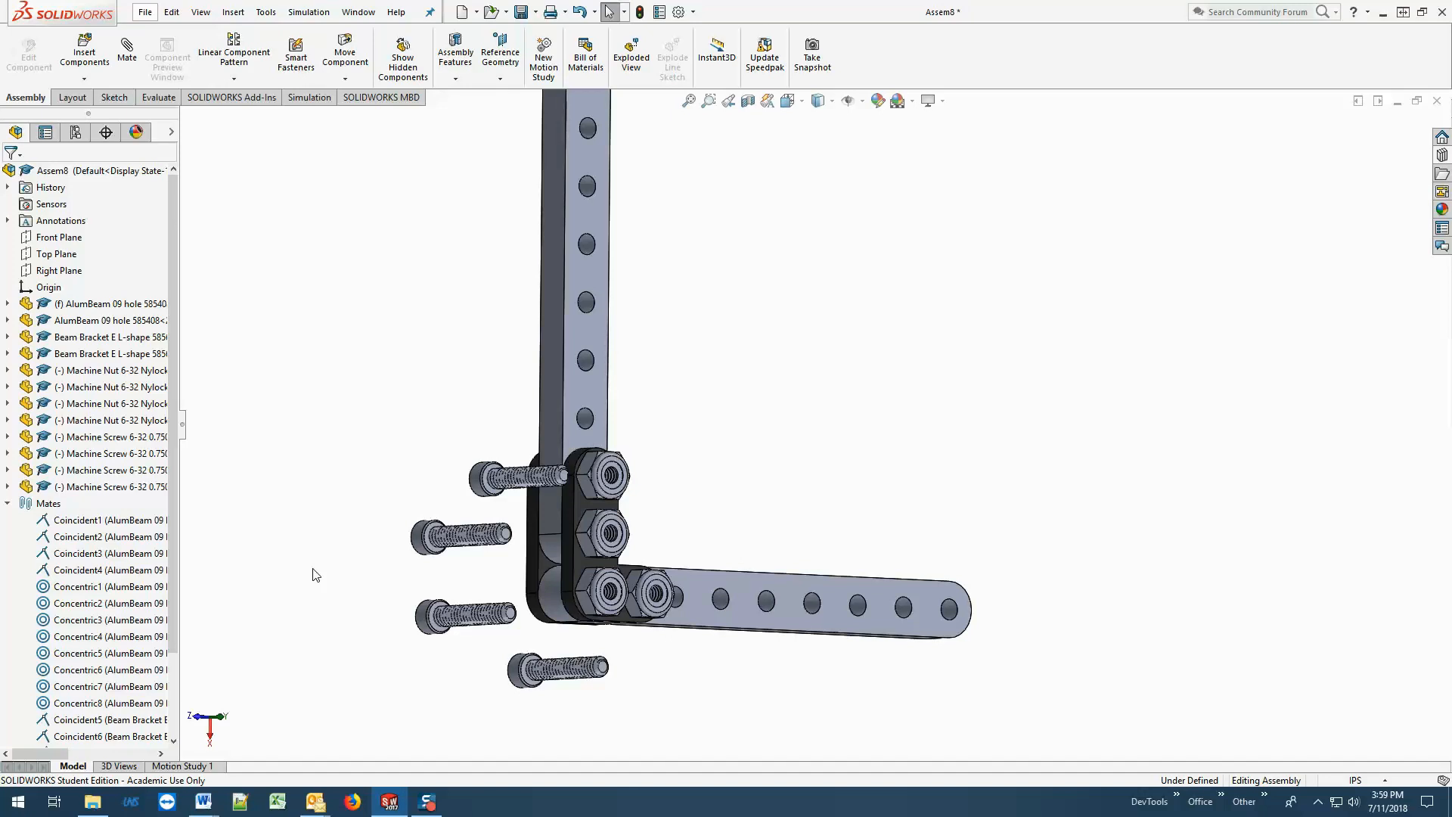
Delete the three pasted copies of the 0.750in machine screw, keeping the original screw.
{"action": "left_click", "coordinate": [421, 624]}
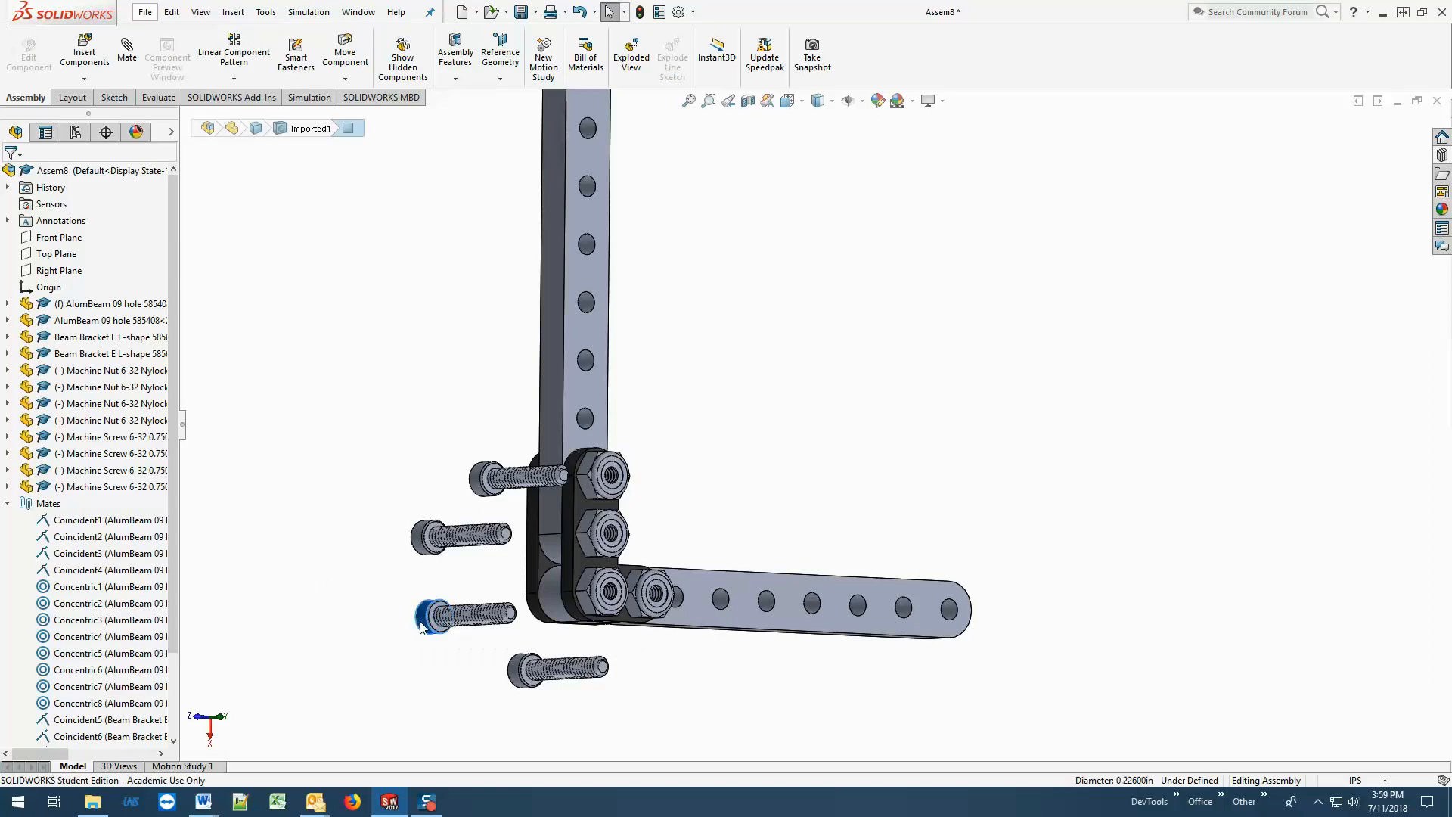
{"action": "left_click", "coordinate": [405, 689]}
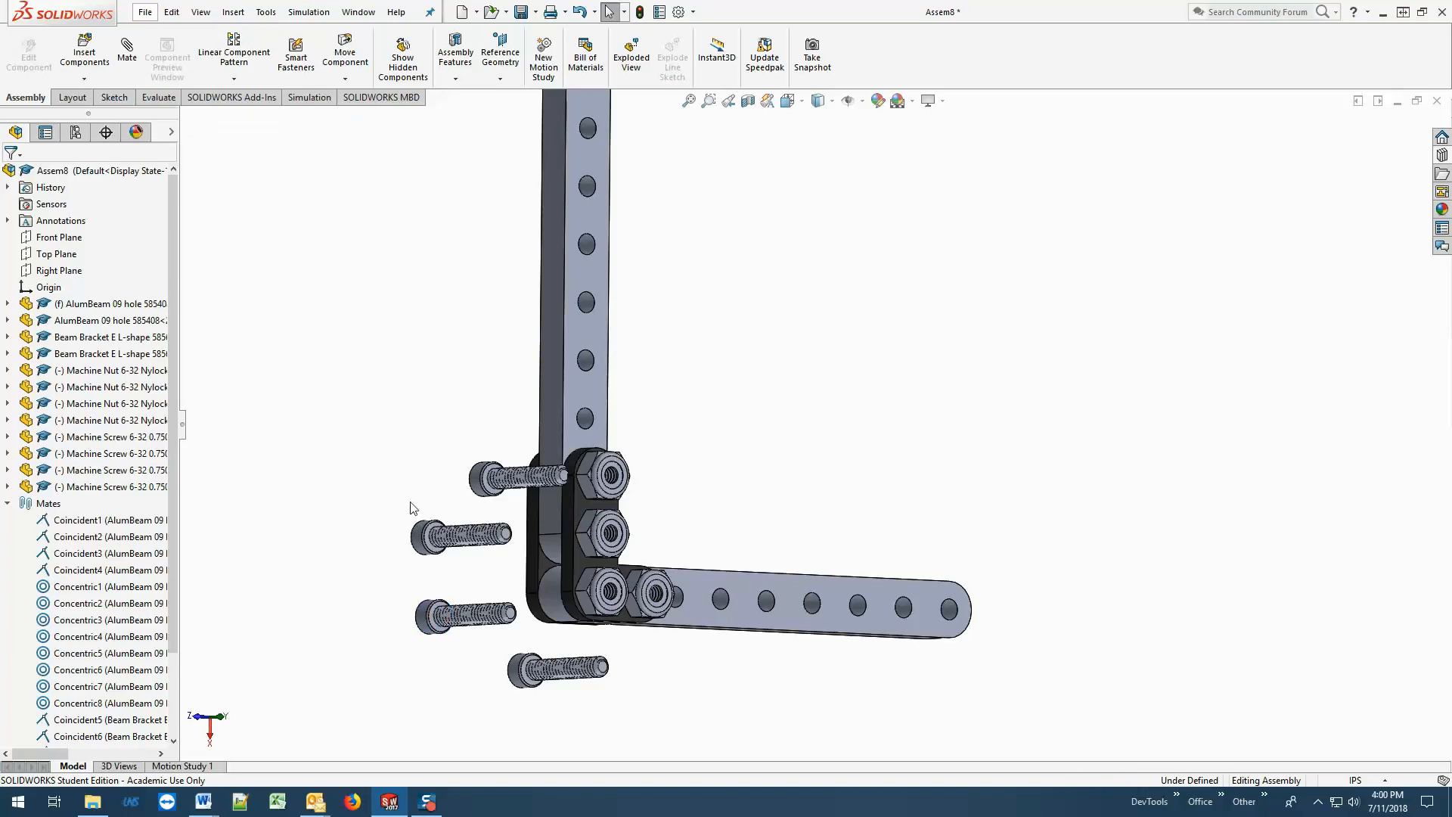
{"action": "left_click", "coordinate": [516, 671]}
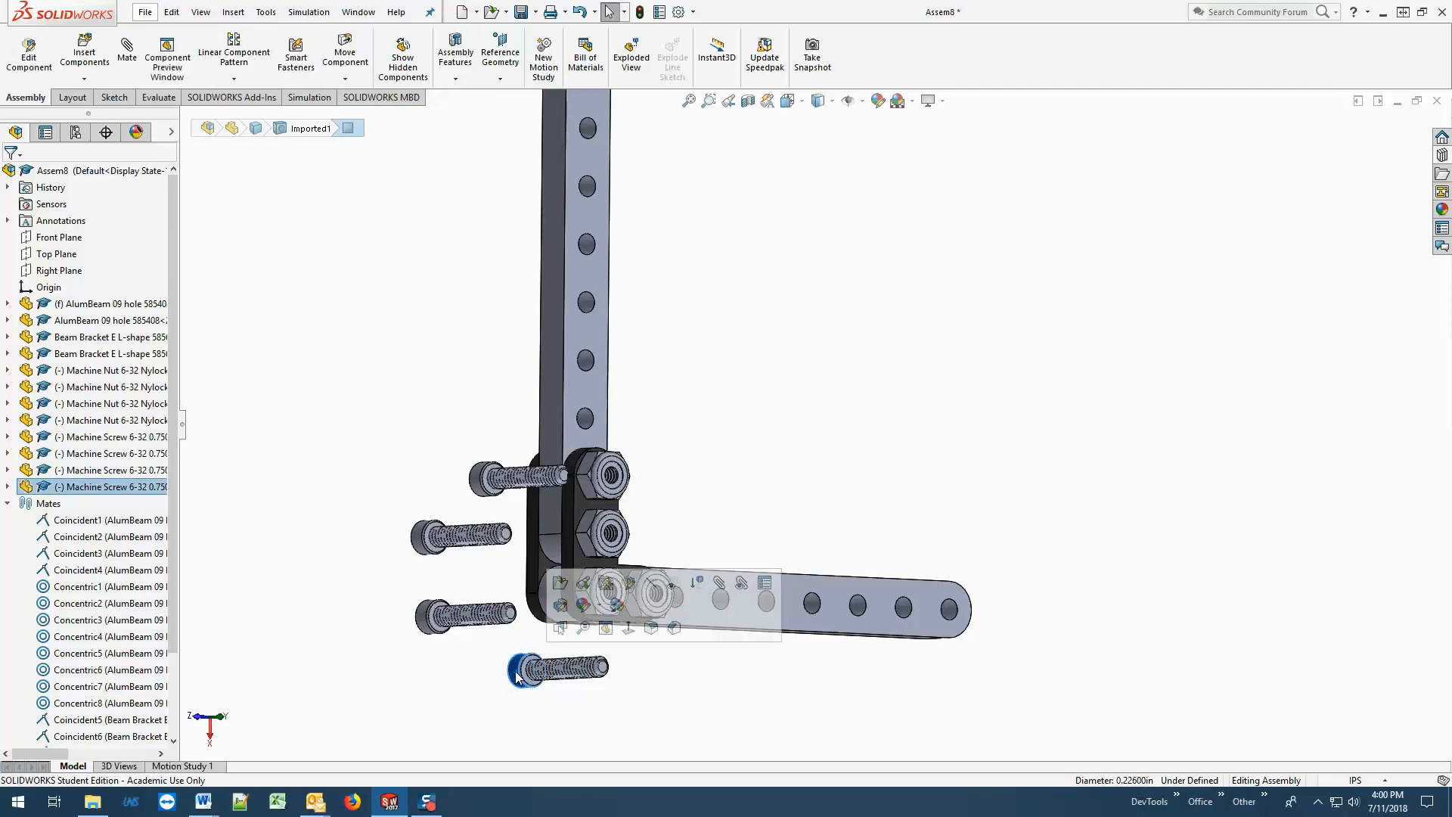
{"action": "left_click", "coordinate": [428, 620], "text": "ctrl"}
{"action": "left_click", "coordinate": [428, 538], "text": "ctrl"}
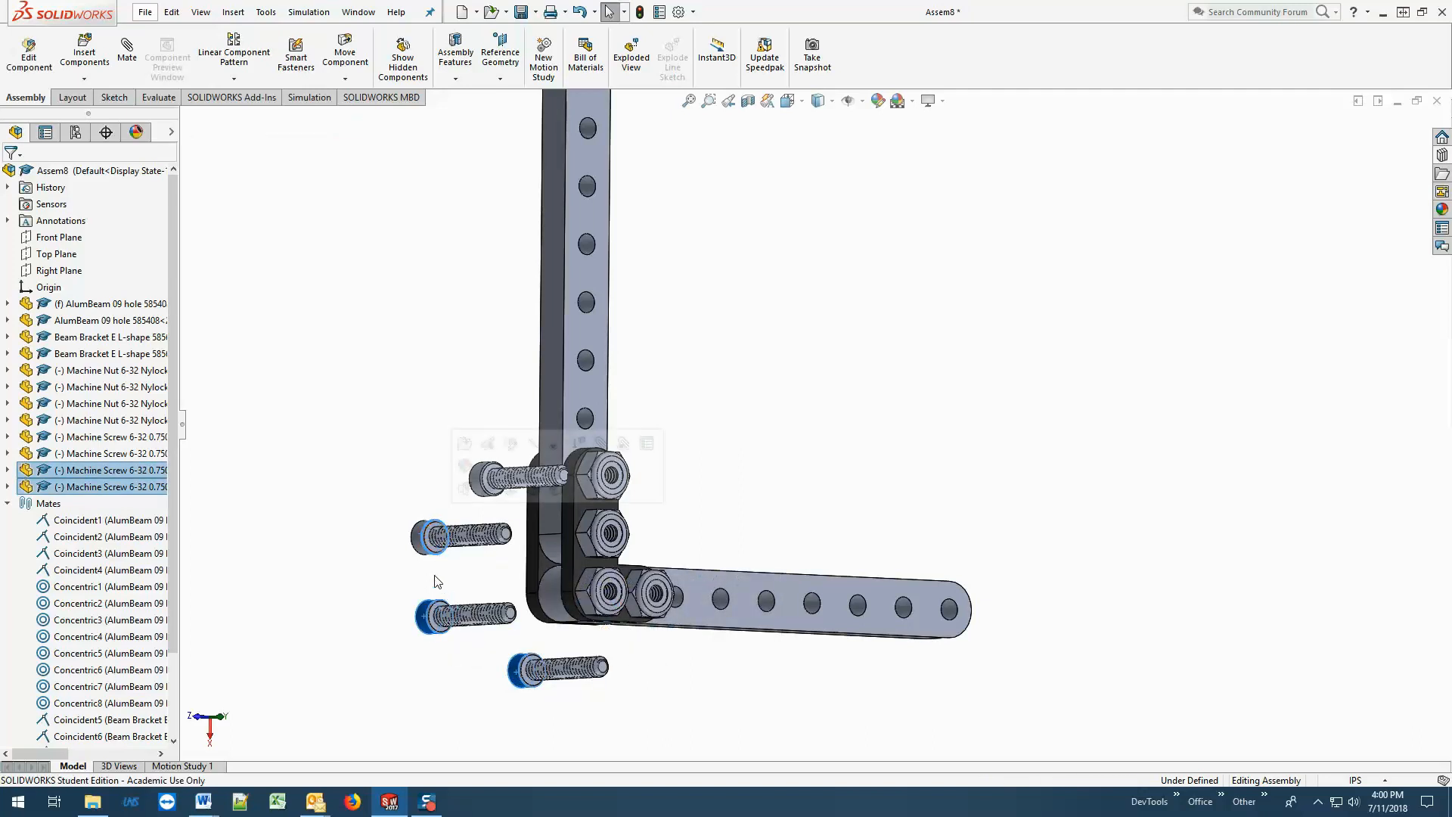
{"action": "left_click", "coordinate": [161, 456]}
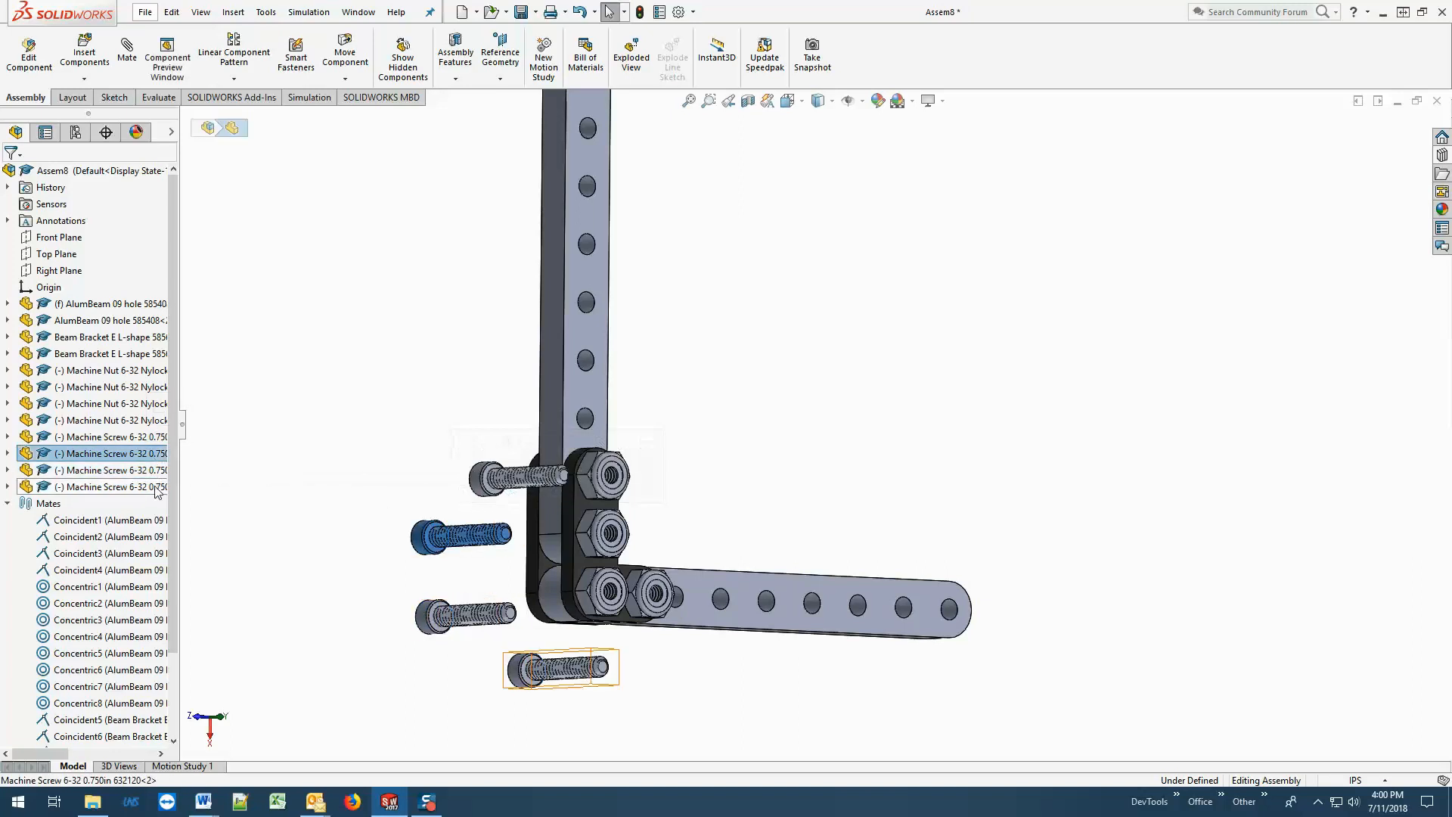
{"action": "left_click", "coordinate": [156, 488], "text": "shift"}
{"action": "key", "text": "Delete"}
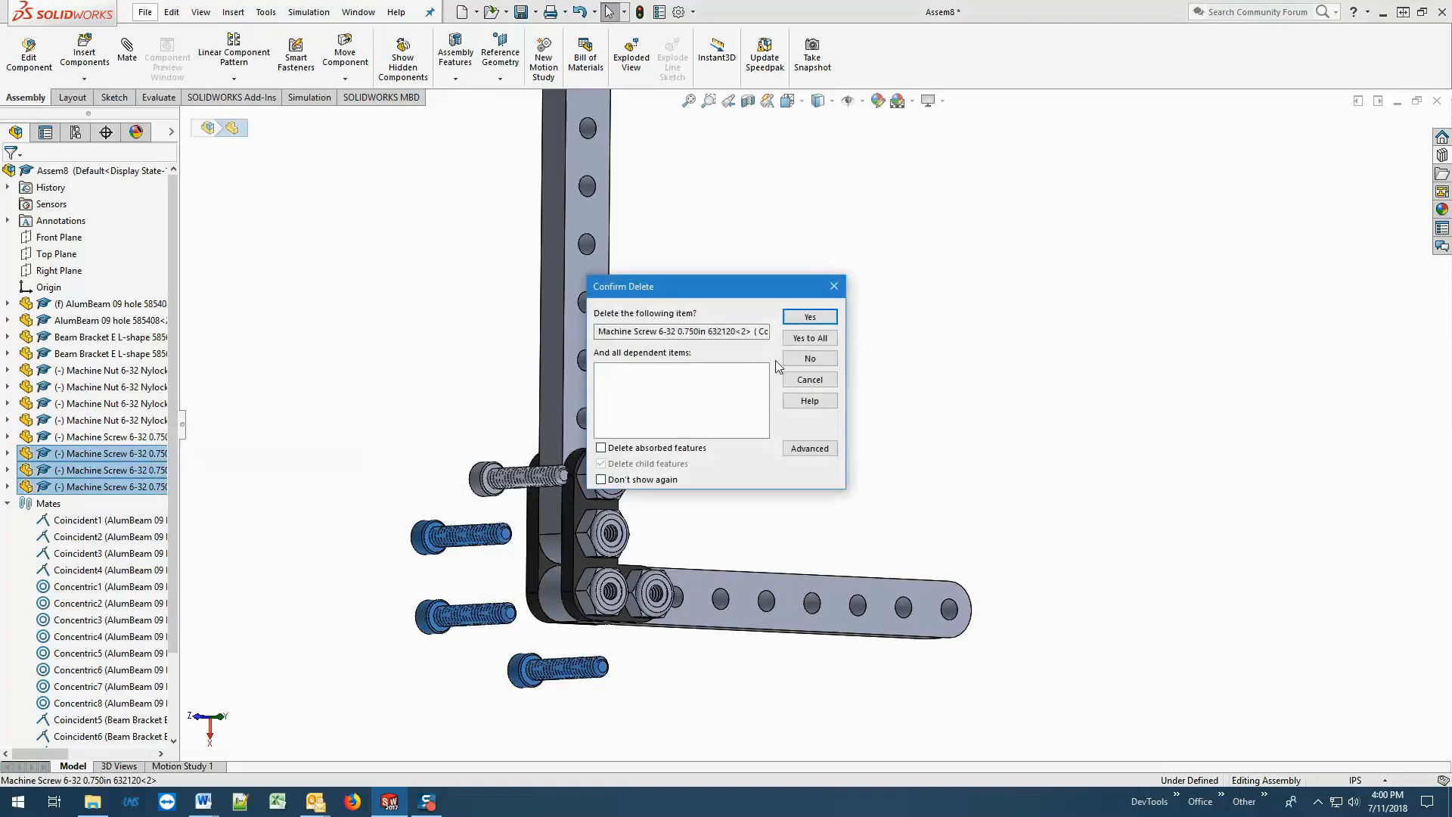
{"action": "left_click", "coordinate": [809, 339]}
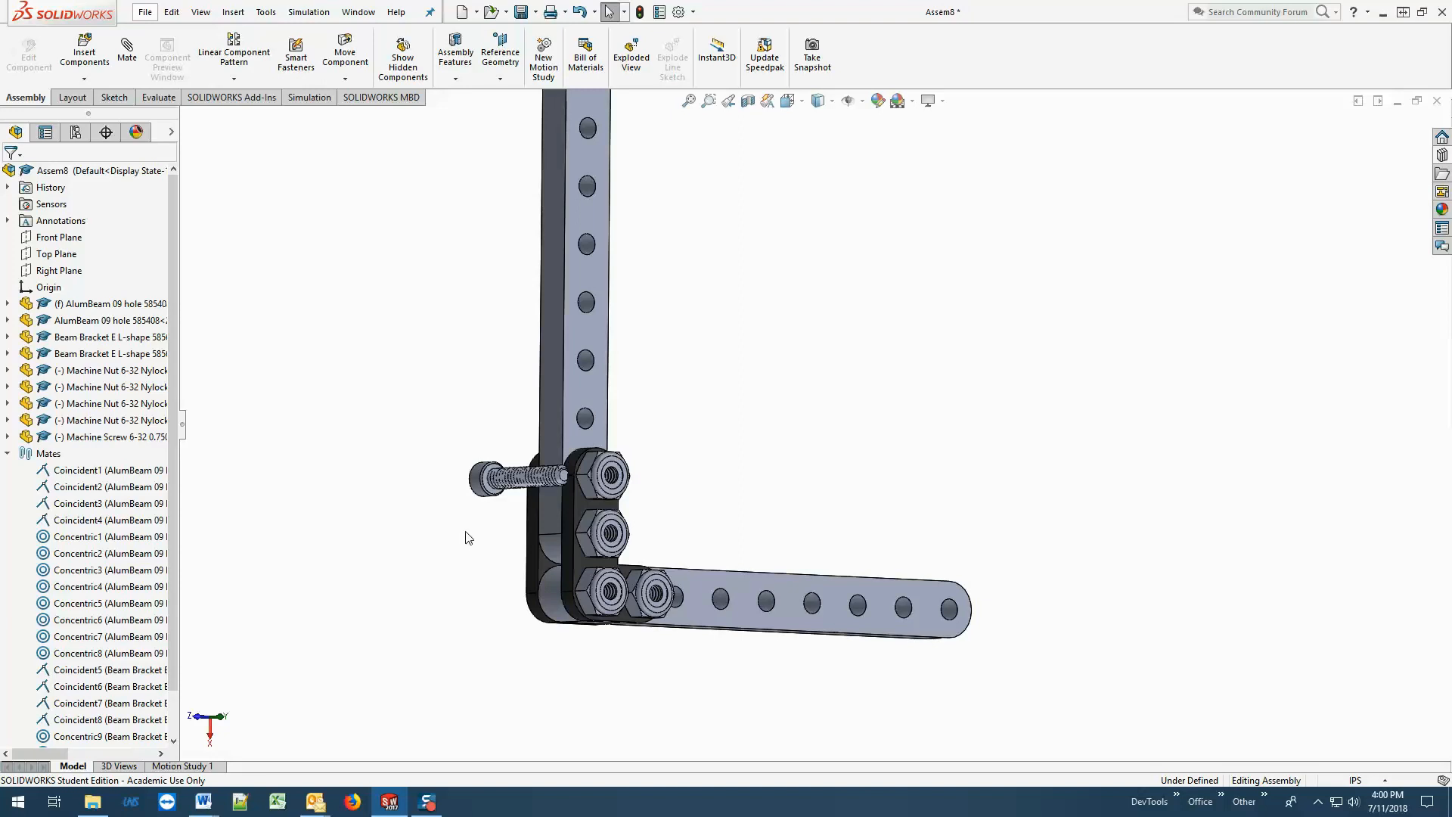
Paste three copies of the 0.750in machine screw in a column below the original, beside the bracket corner.
{"action": "key", "text": "ctrl+v"}
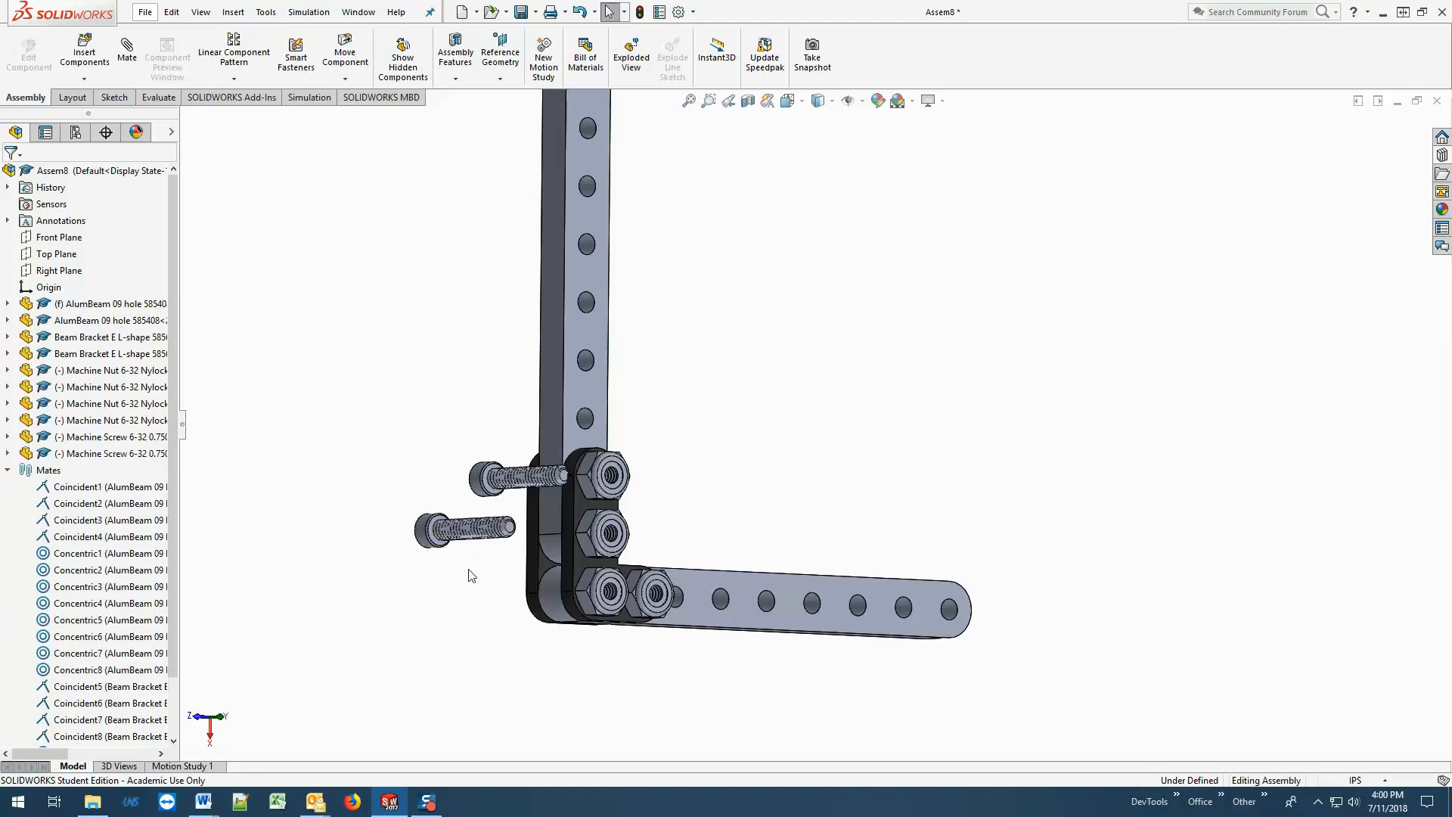
{"action": "key", "text": "ctrl+v"}
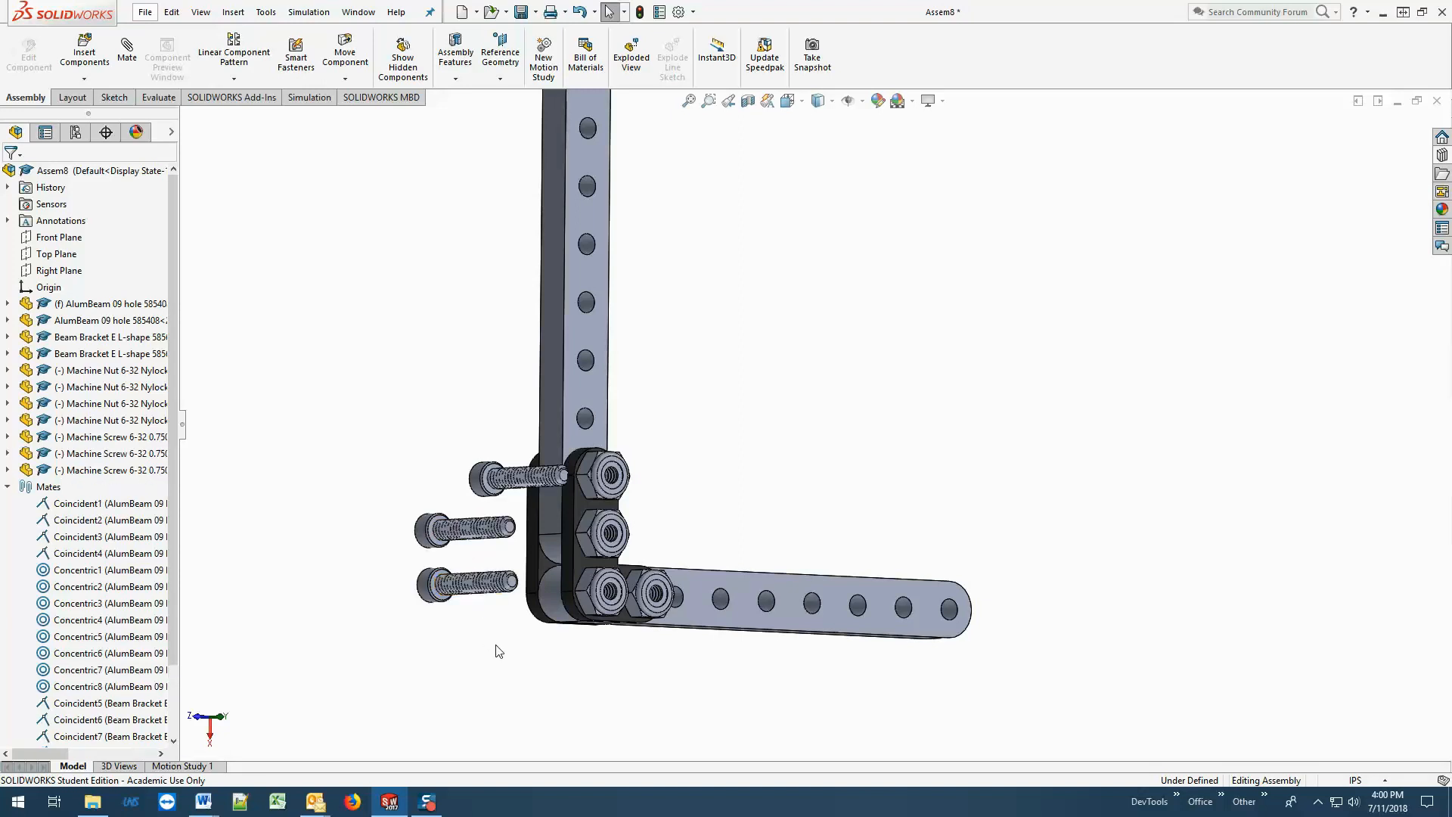
{"action": "key", "text": "ctrl+v"}
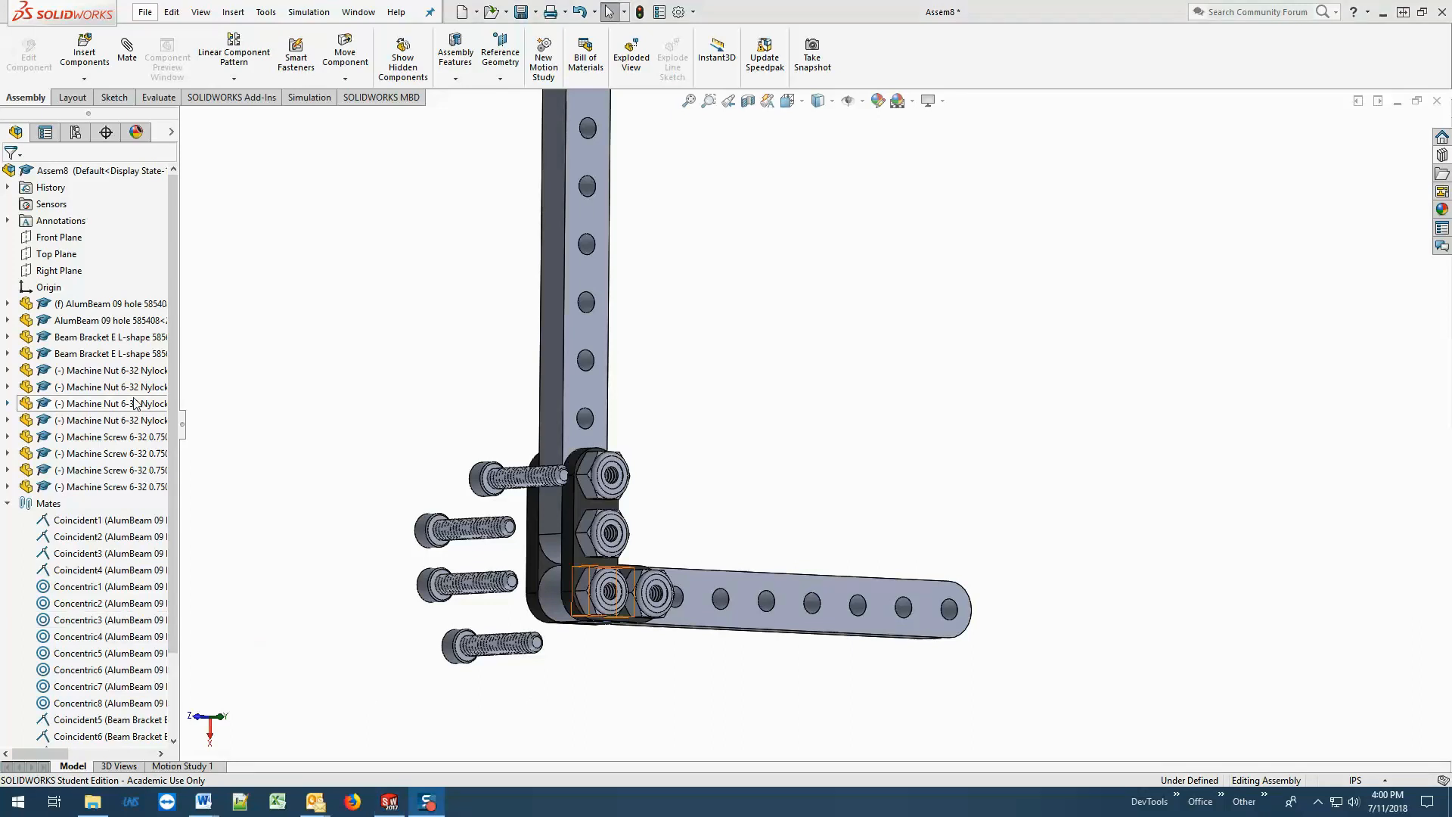
Mate the undersides of all four screw heads coincident with the L-bracket's outer face, using multiple mate mode with that face as common entity.
{"action": "left_click", "coordinate": [126, 54]}
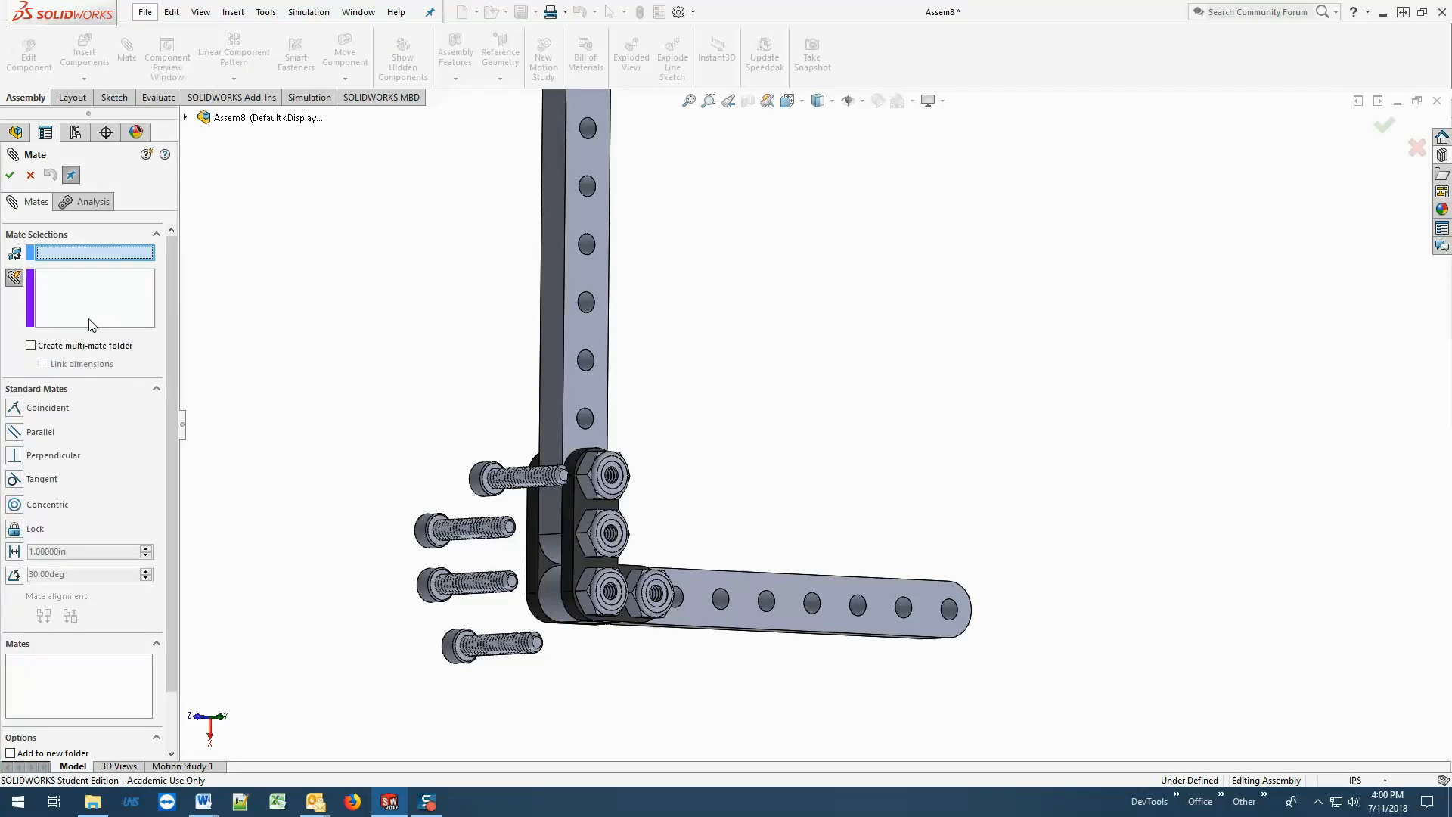
{"action": "middle_click_drag", "start_coordinate": [343, 447], "coordinate": [603, 517]}
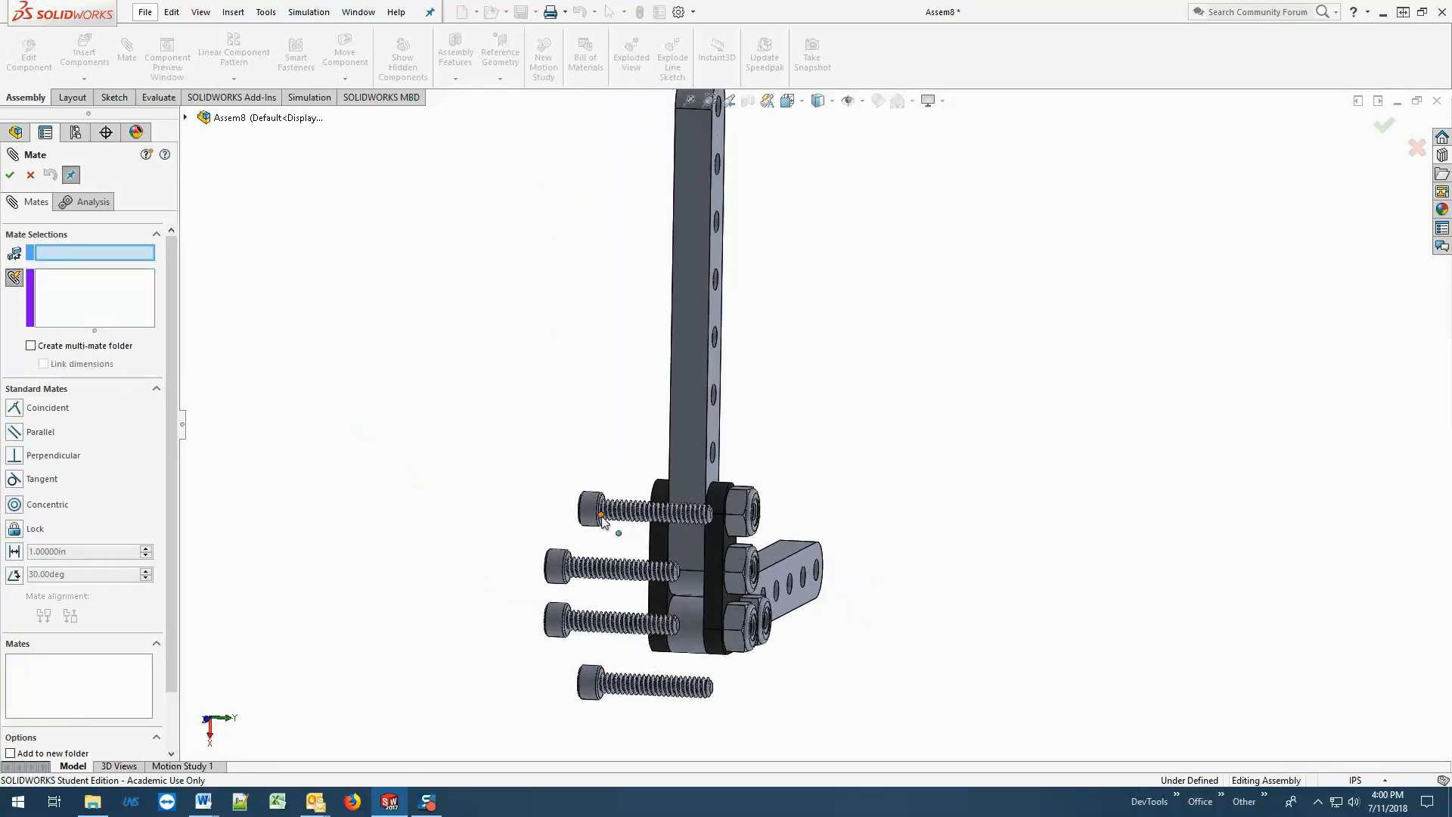
{"action": "scroll", "coordinate": [593, 467], "scroll_direction": "down", "scroll_amount": 5}
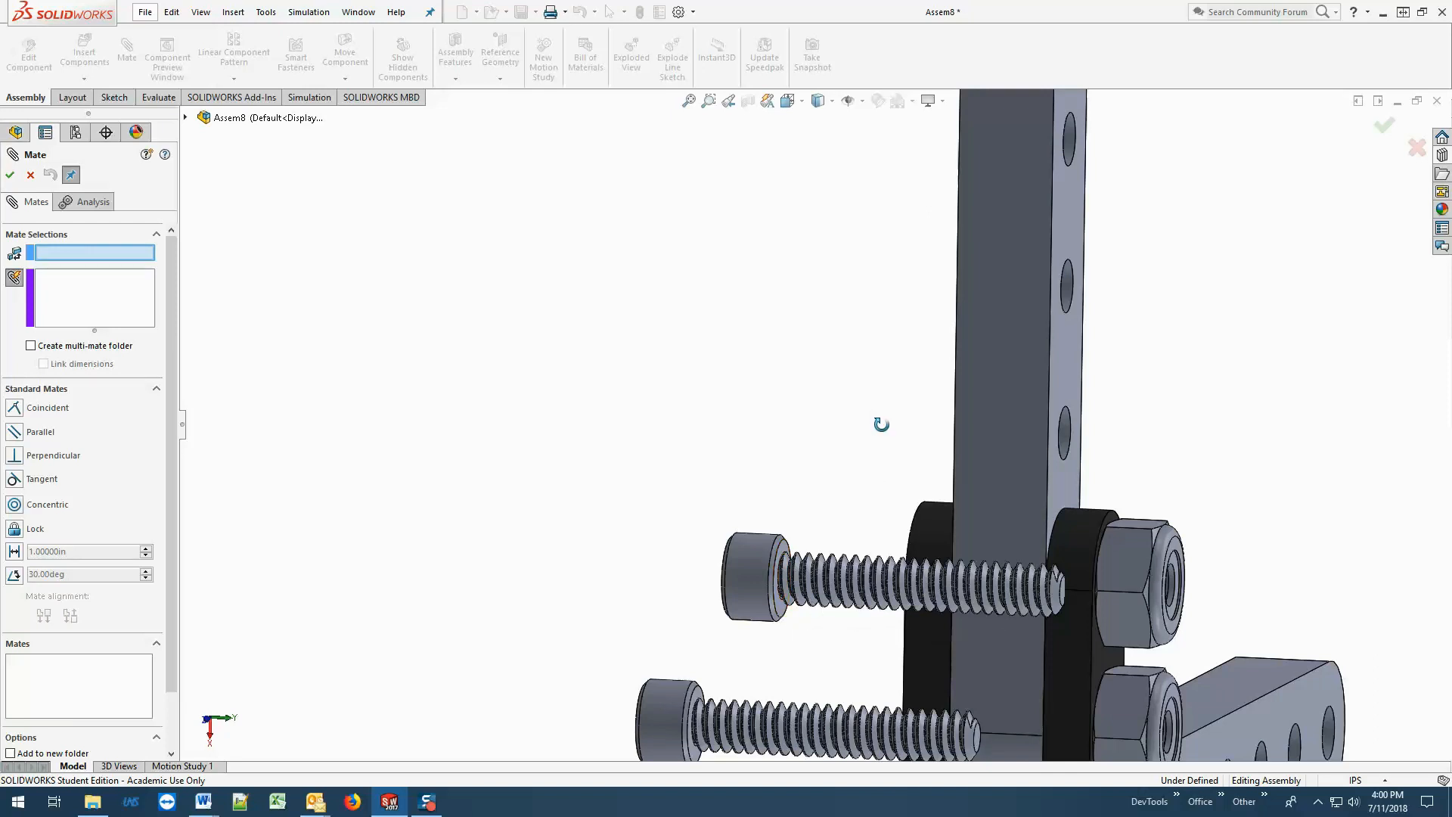
{"action": "middle_click_drag", "start_coordinate": [881, 424], "coordinate": [911, 529]}
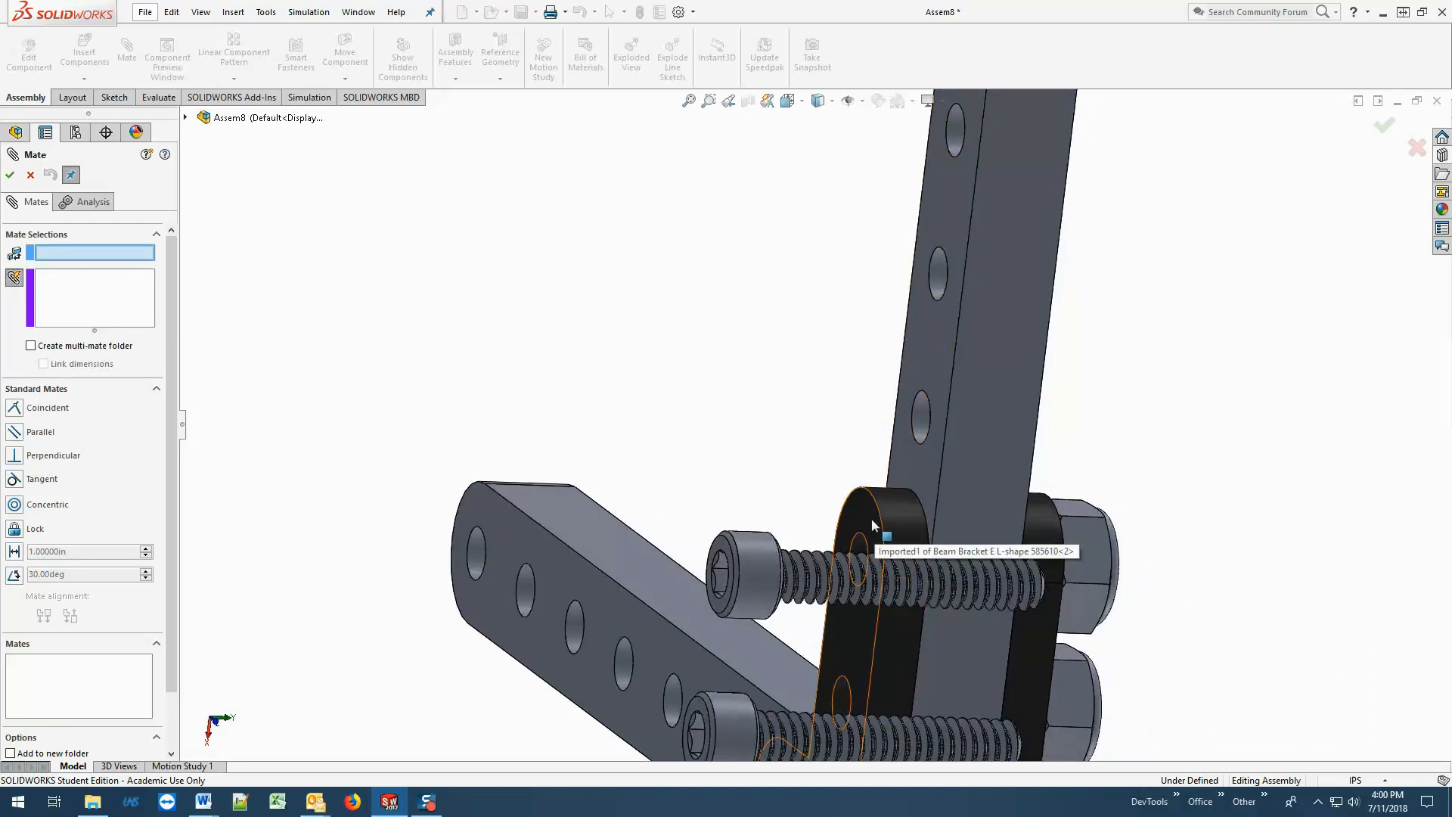
{"action": "left_click", "coordinate": [873, 524]}
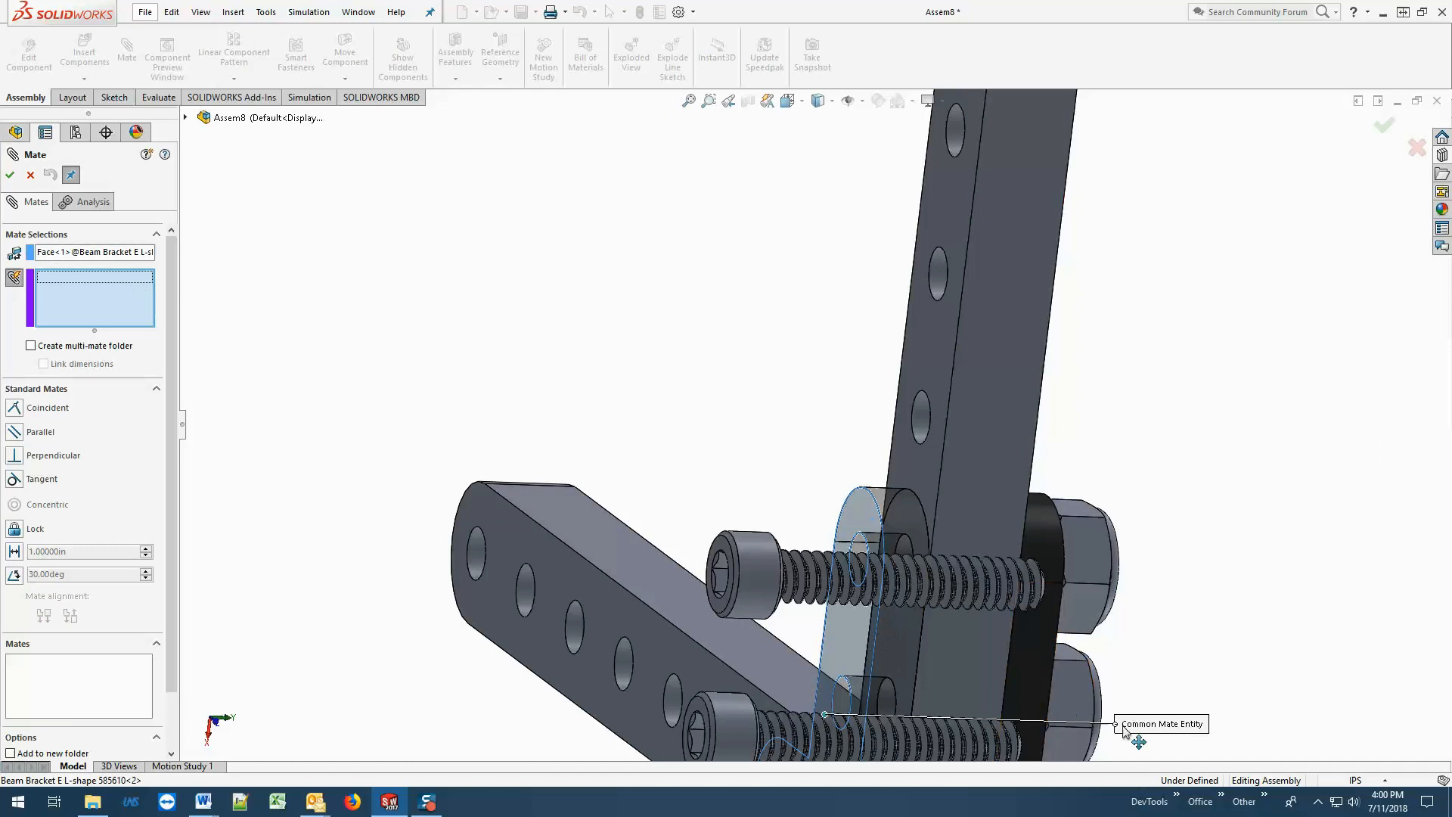
{"action": "middle_click_drag", "start_coordinate": [1148, 573], "coordinate": [1051, 590]}
{"action": "scroll", "coordinate": [885, 643], "scroll_direction": "down", "scroll_amount": 2}
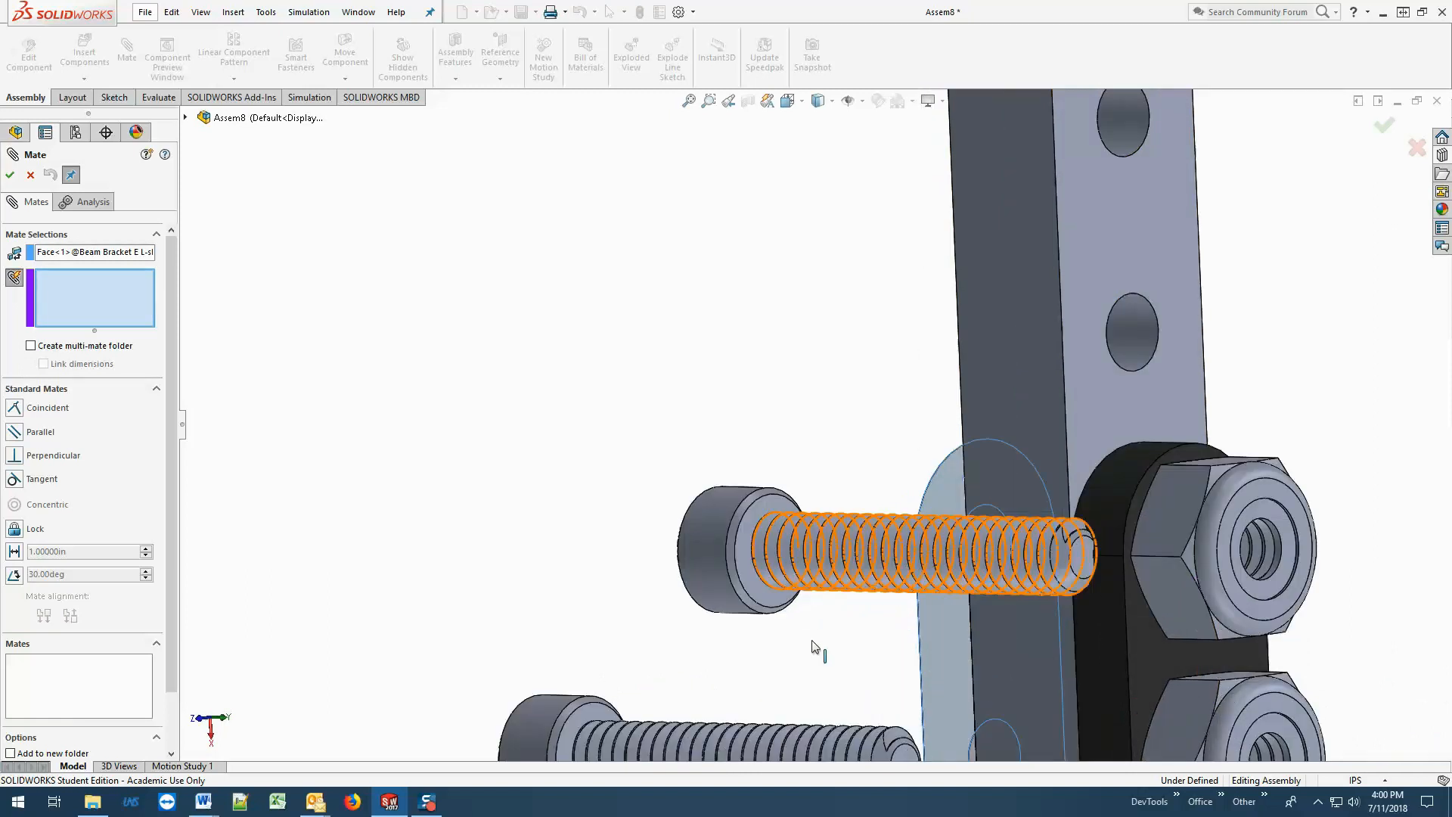
{"action": "left_click", "coordinate": [757, 598]}
{"action": "left_click", "coordinate": [597, 720]}
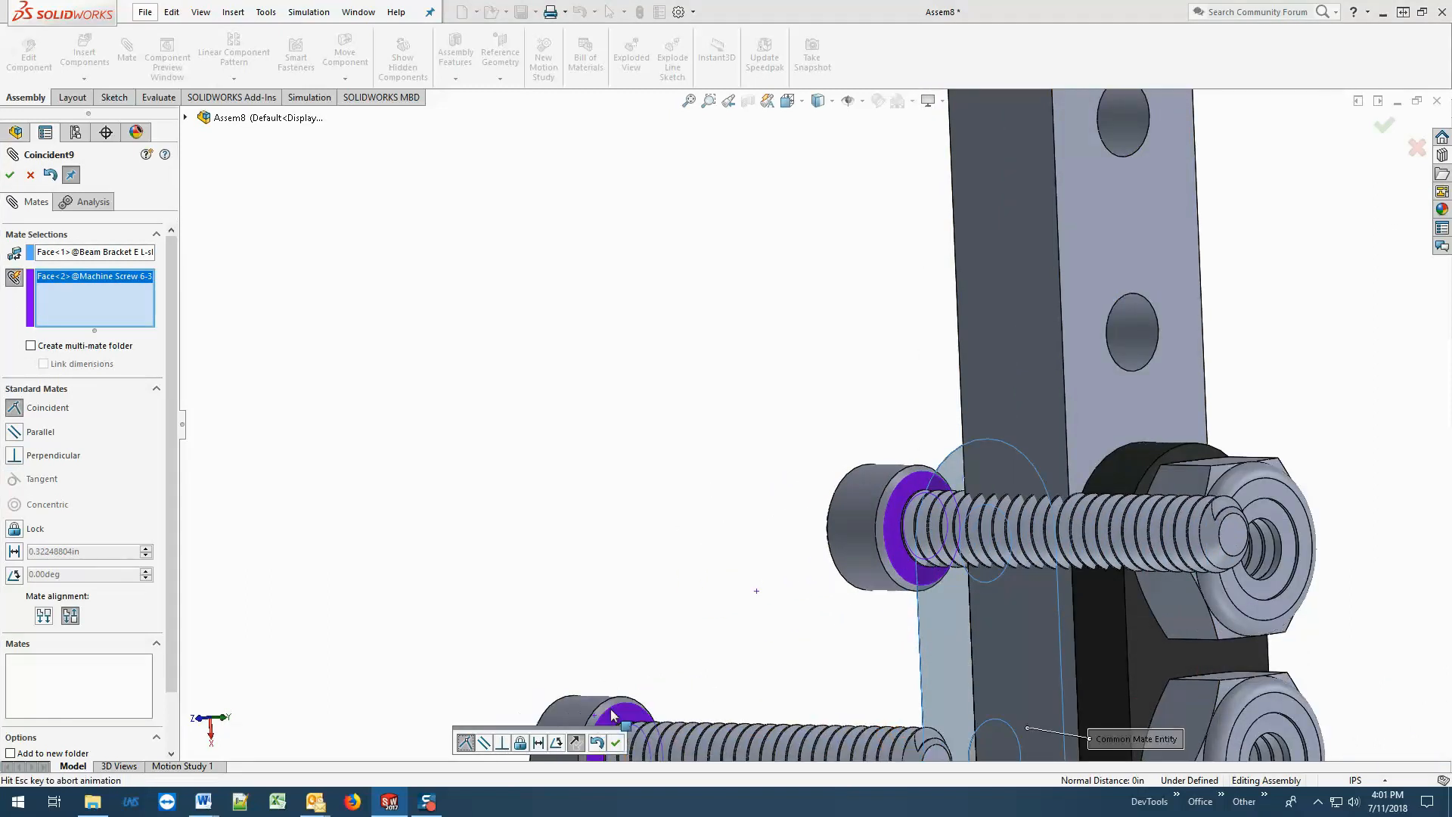
{"action": "scroll", "coordinate": [665, 706], "scroll_direction": "up", "scroll_amount": 4}
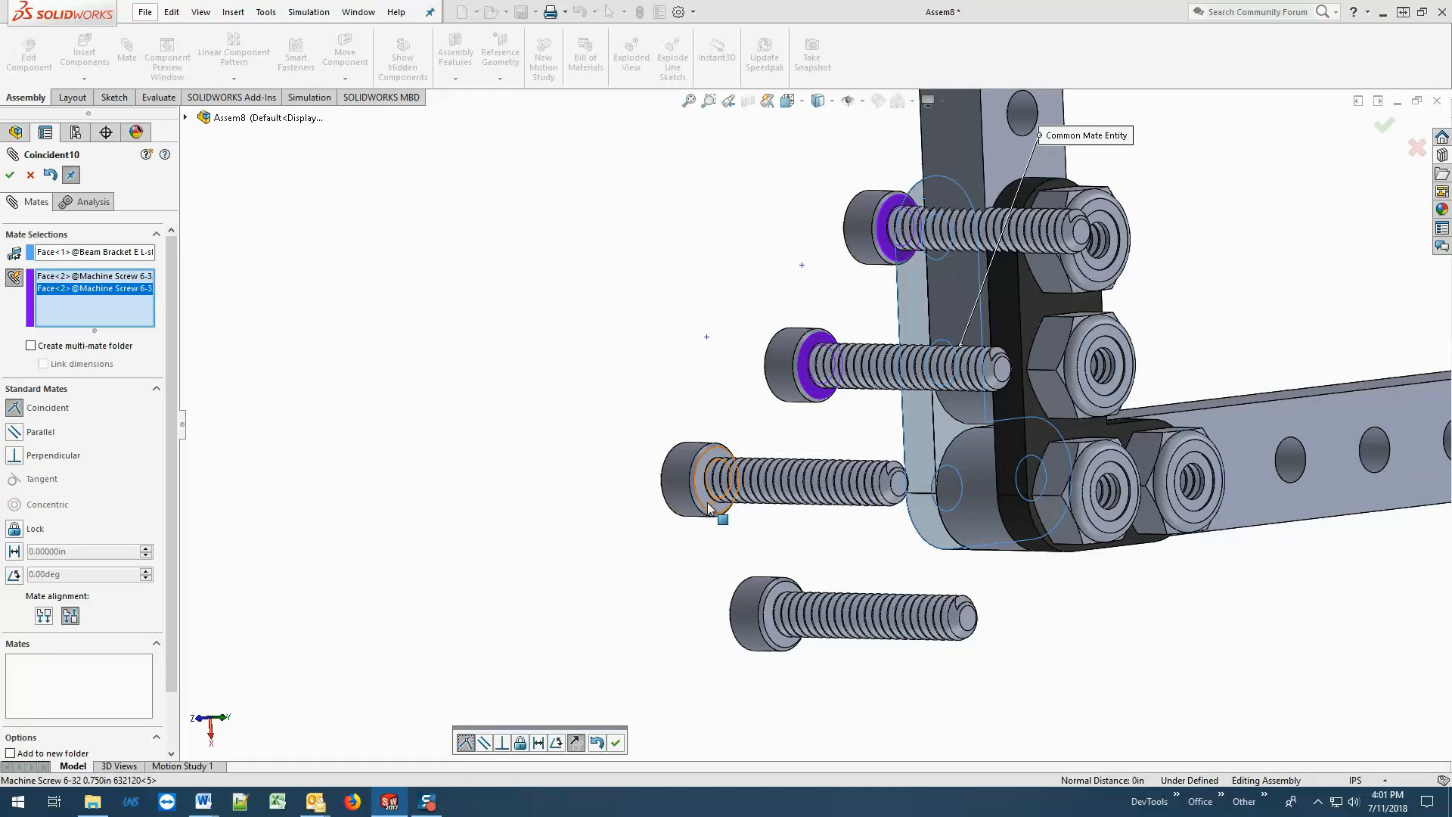
{"action": "left_click", "coordinate": [711, 495]}
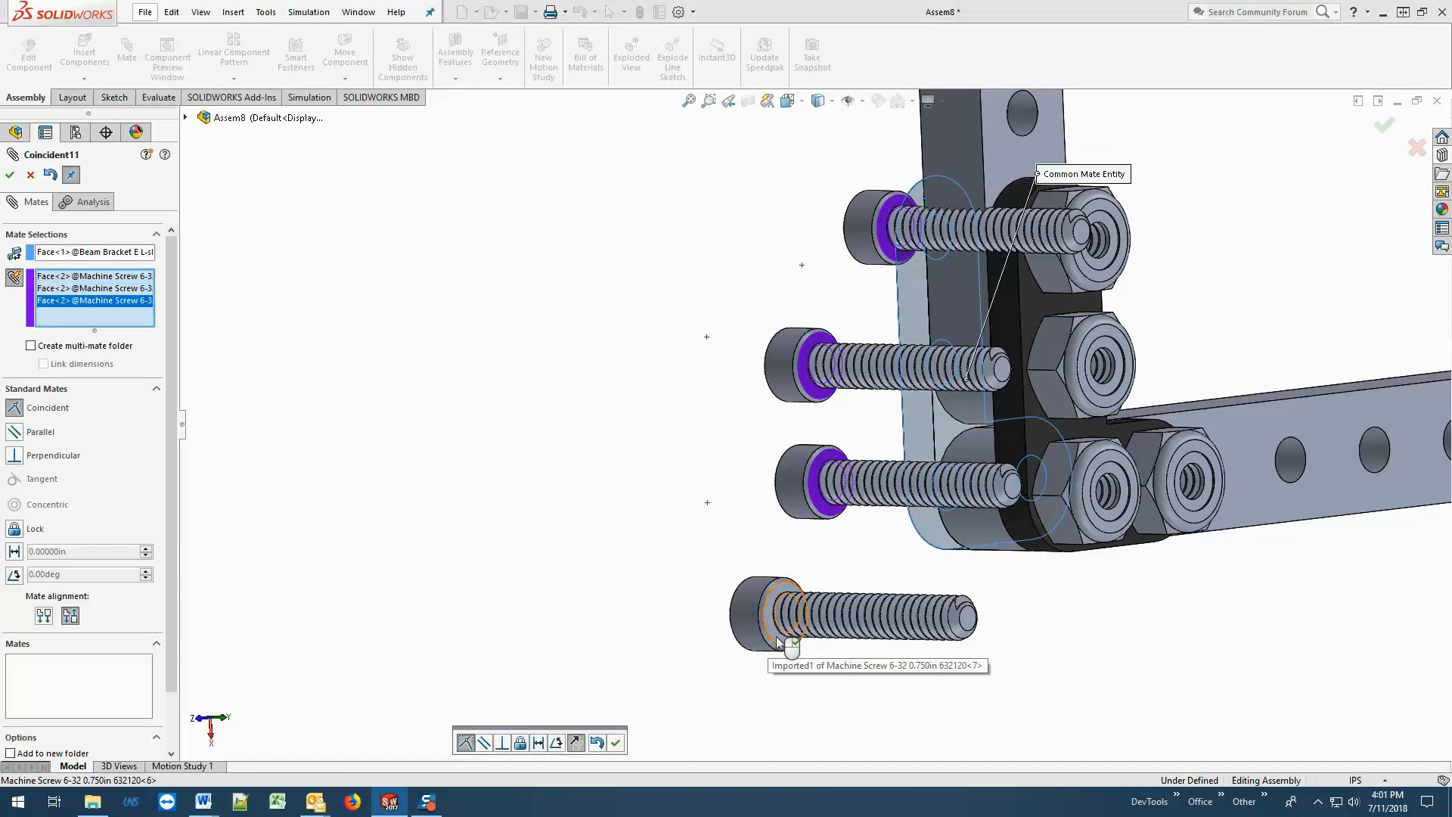
{"action": "left_click", "coordinate": [770, 638]}
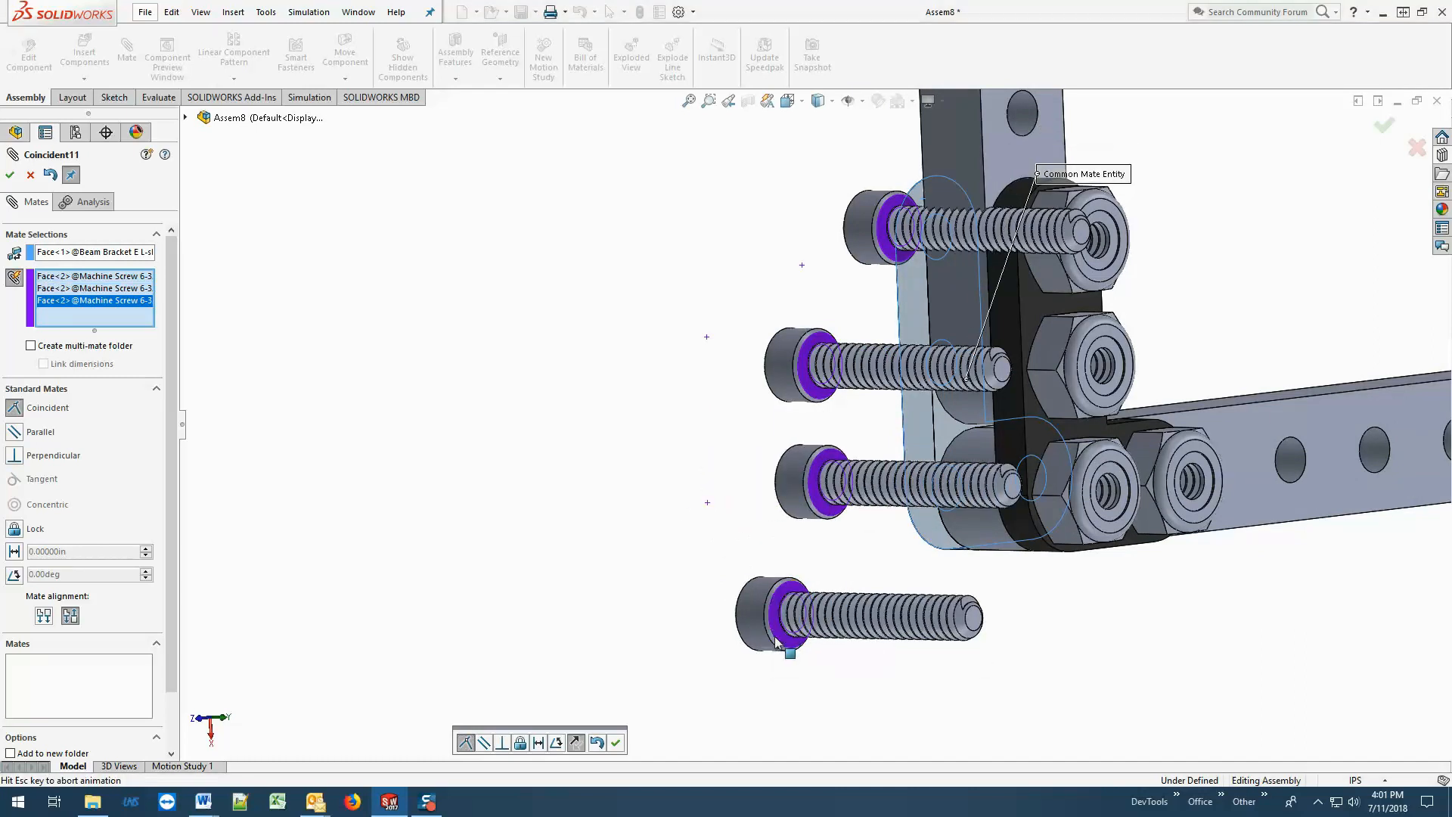
{"action": "left_click", "coordinate": [10, 175]}
Turn off multiple mate mode and mate the first screw's head concentric with the end hole of the bracket's long leg.
{"action": "middle_click_drag", "start_coordinate": [474, 454], "coordinate": [711, 517]}
{"action": "scroll", "coordinate": [916, 230], "scroll_direction": "down", "scroll_amount": 3}
{"action": "scroll", "coordinate": [921, 230], "scroll_direction": "up", "scroll_amount": 2}
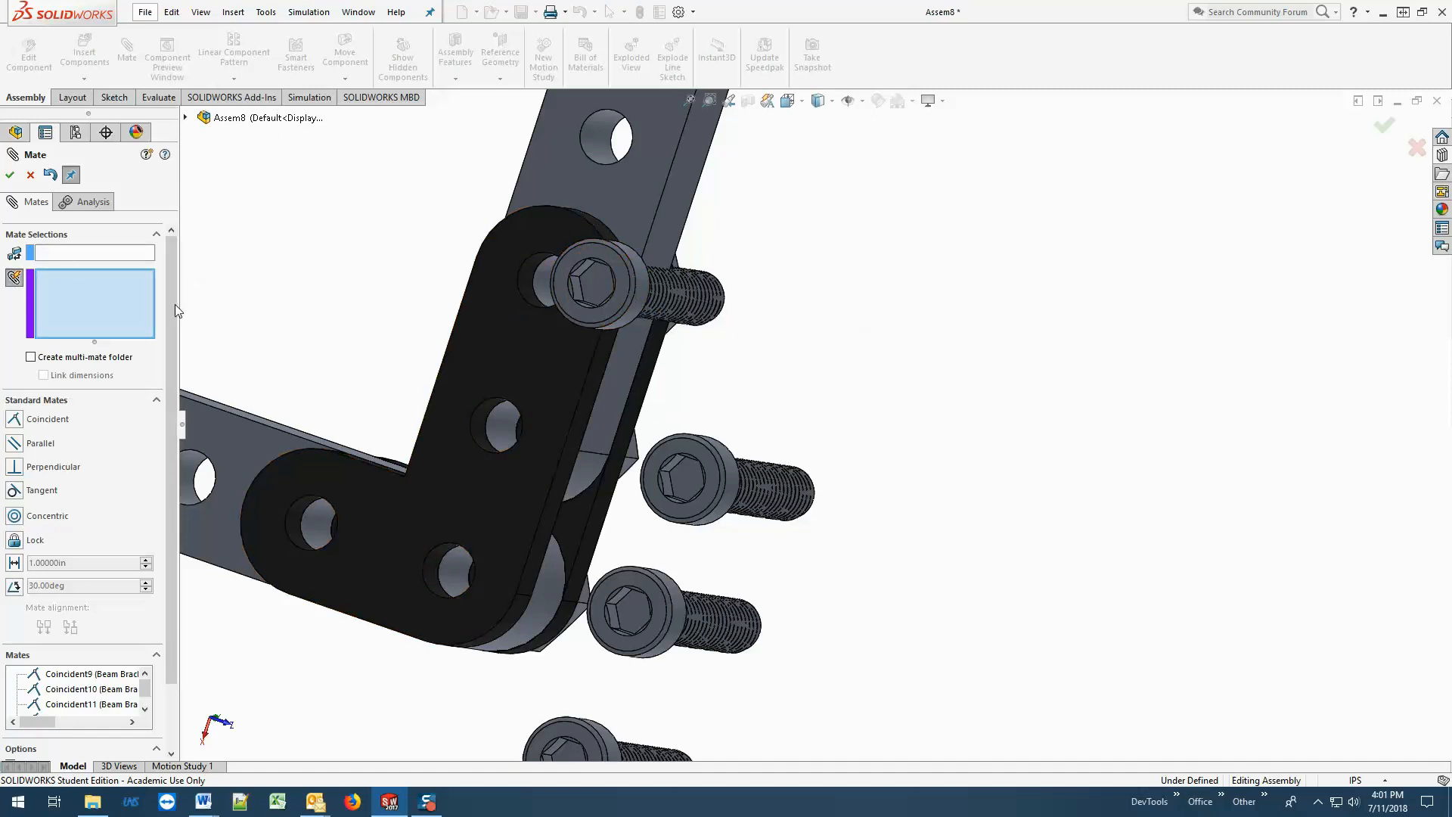
{"action": "left_click", "coordinate": [15, 278]}
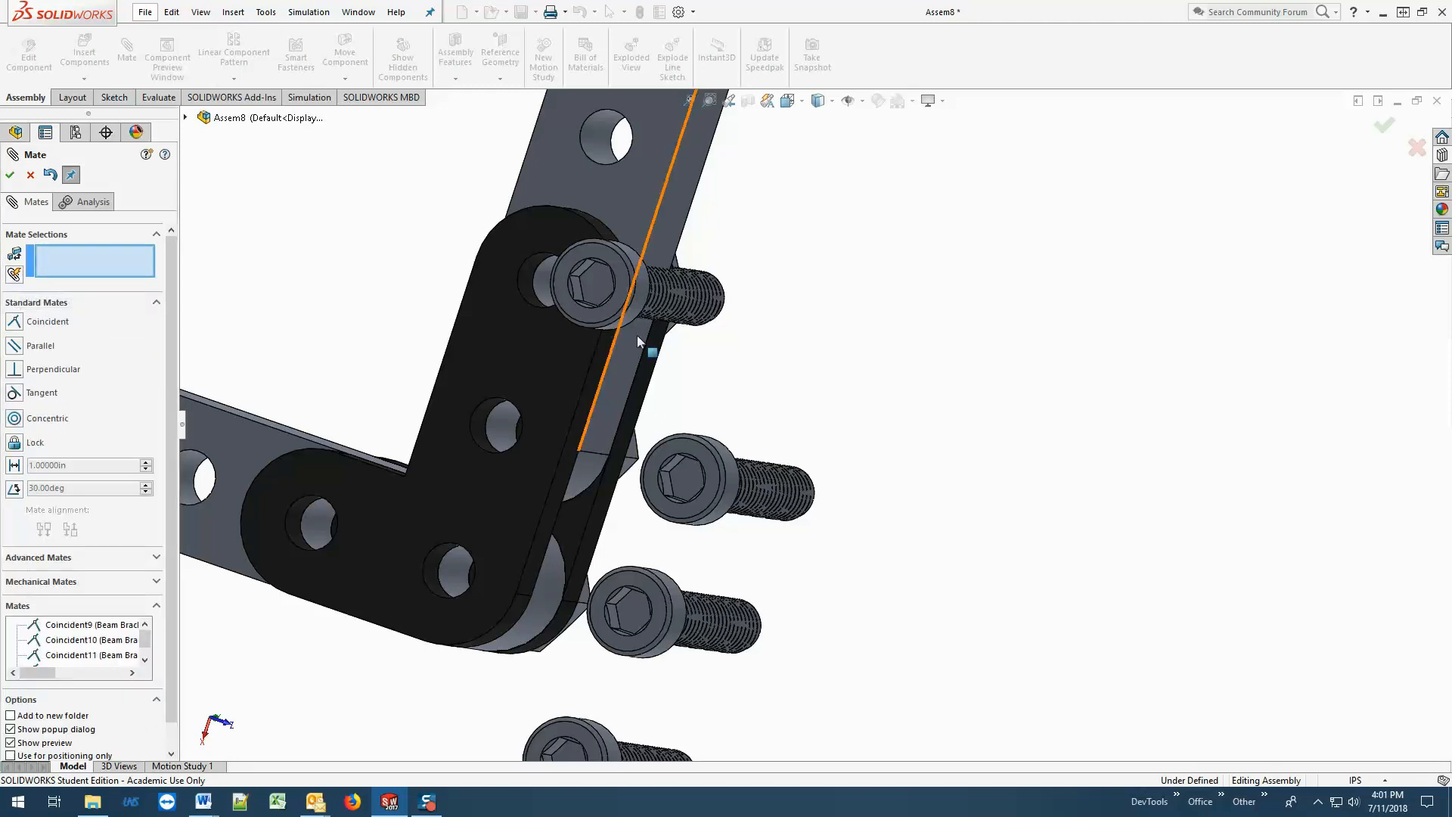
{"action": "left_click", "coordinate": [642, 292]}
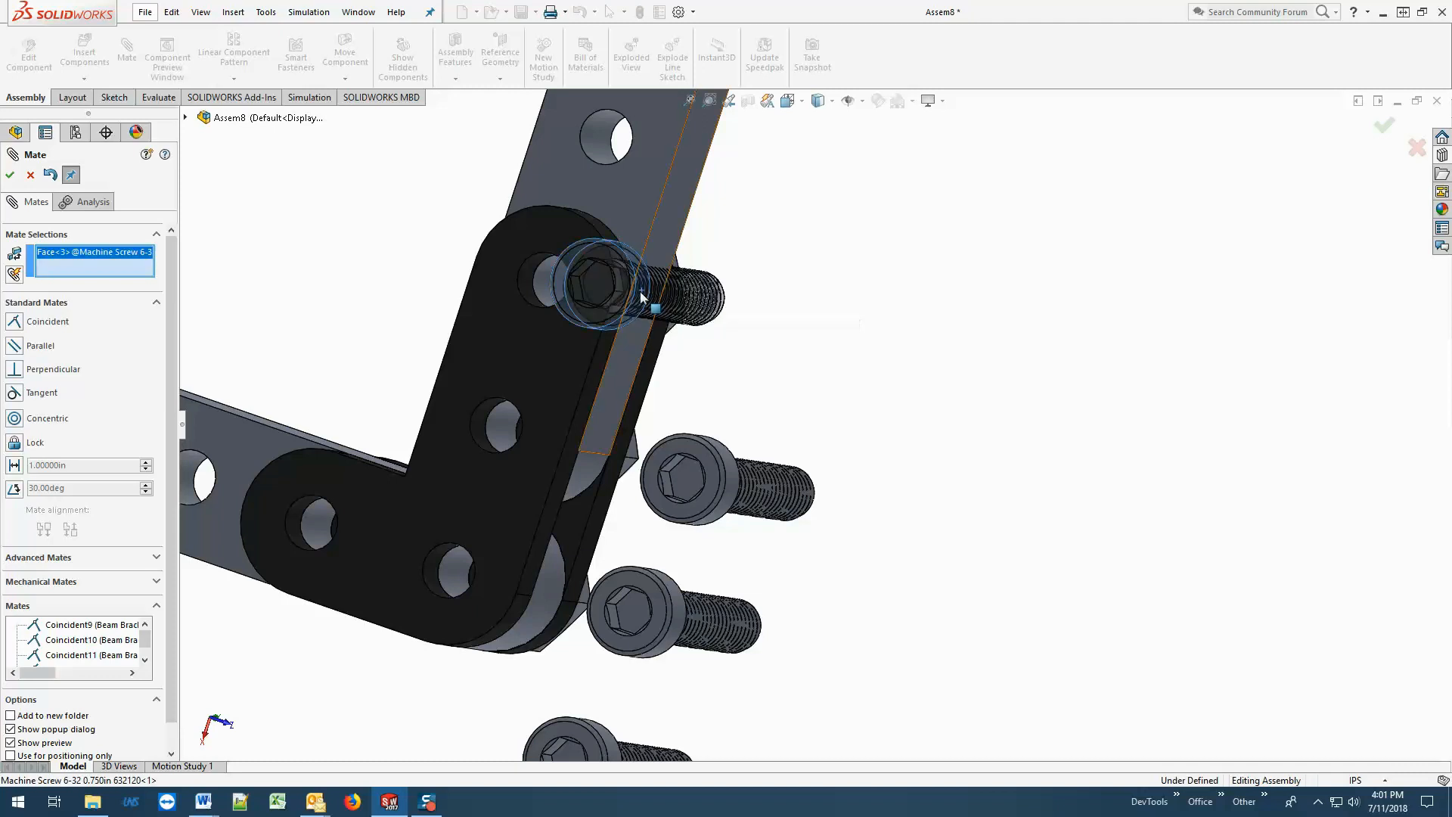
{"action": "left_click", "coordinate": [529, 286]}
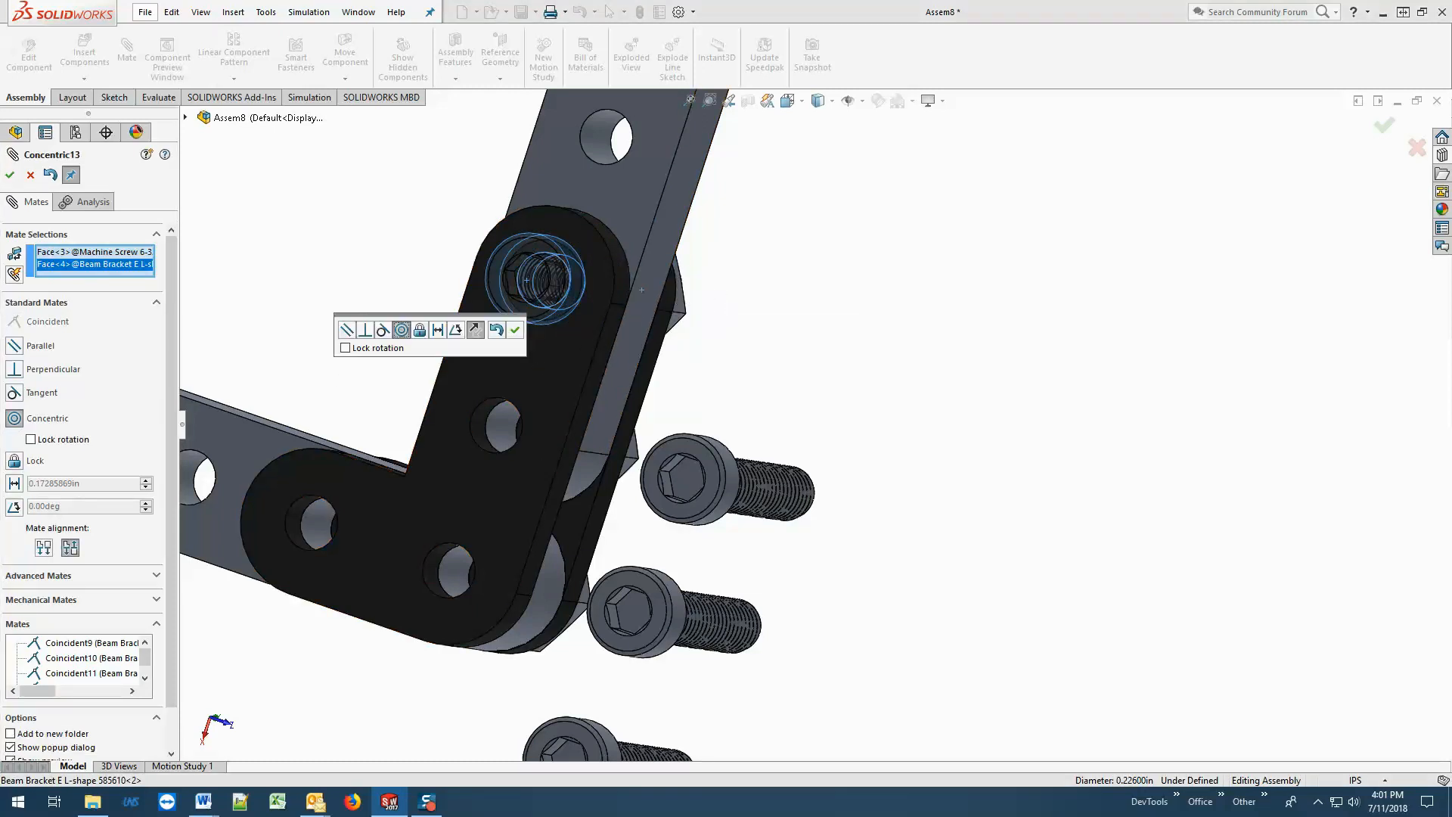
{"action": "left_click", "coordinate": [515, 329]}
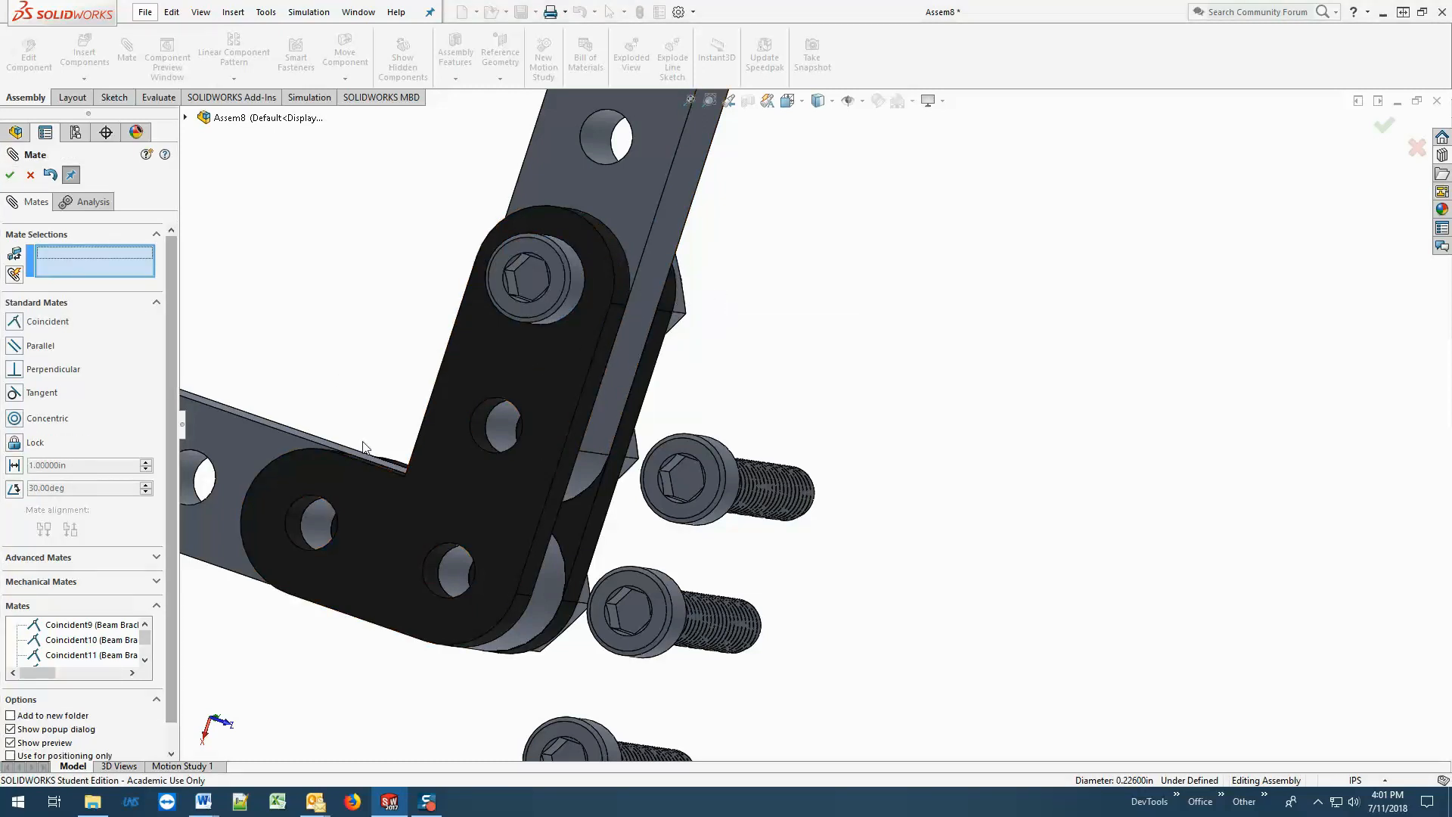
Add concentric mates placing the second screw in the long leg's middle hole and the third in the bracket's corner hole.
{"action": "left_click", "coordinate": [735, 485]}
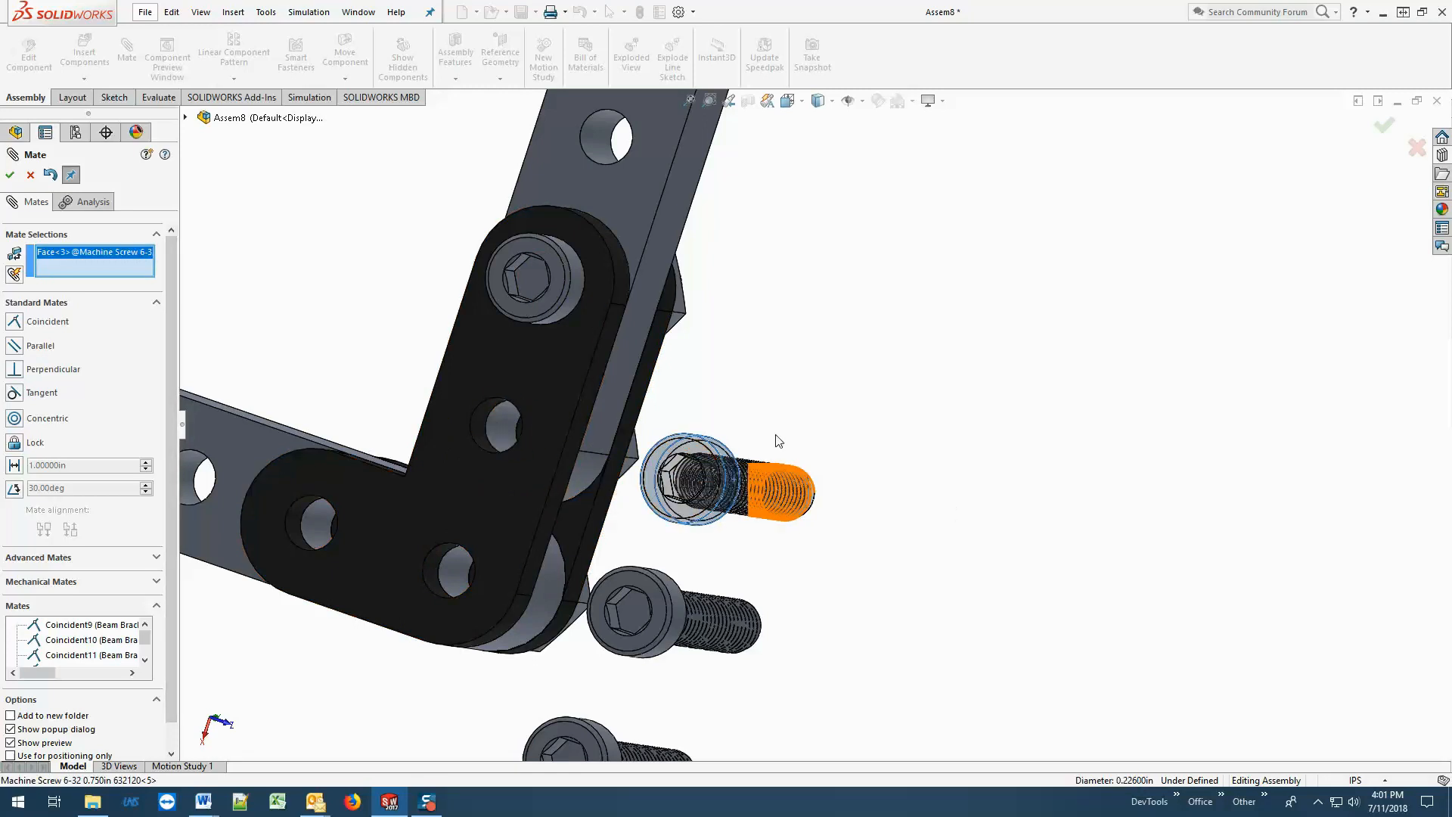
{"action": "left_click", "coordinate": [487, 425]}
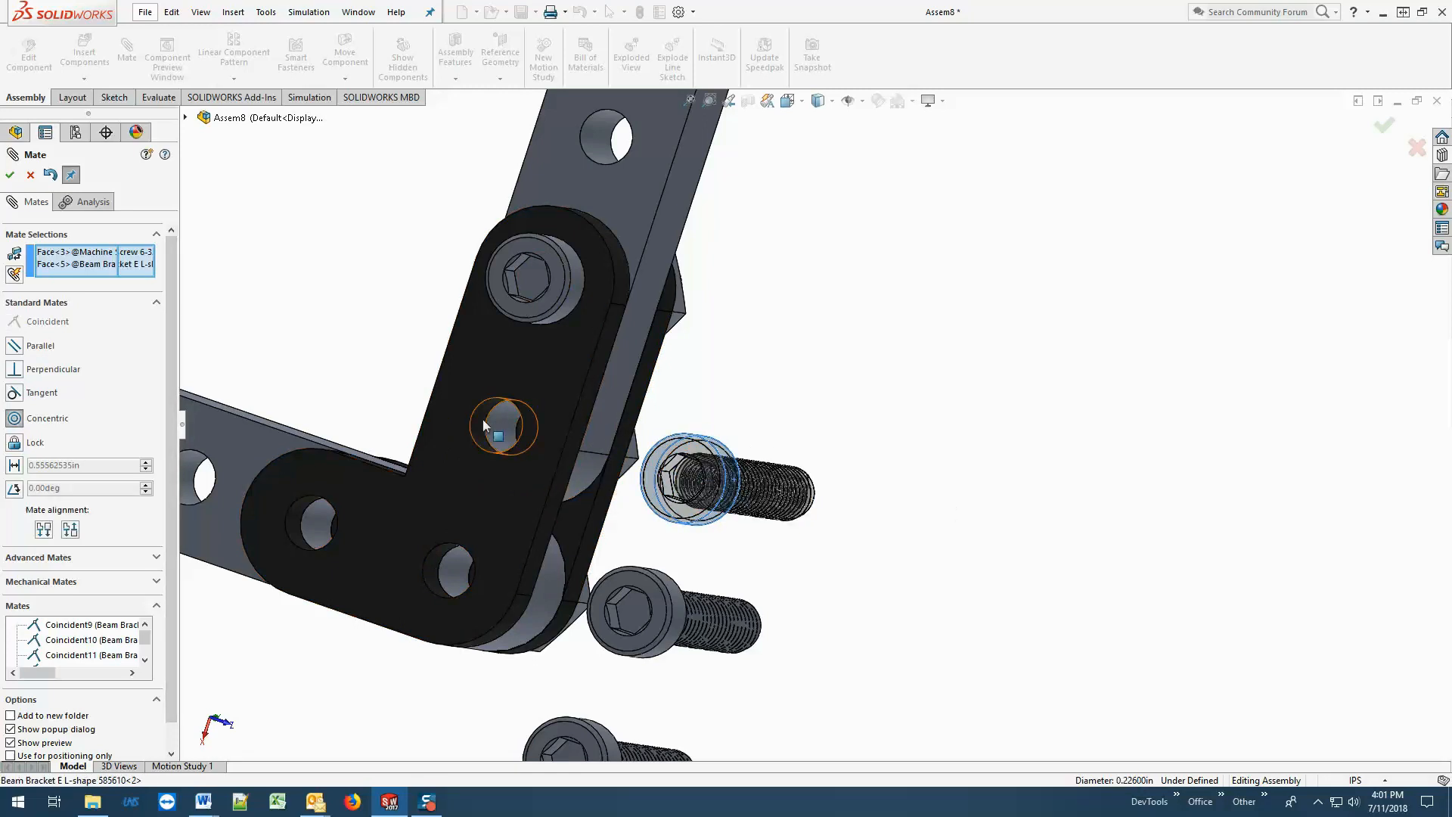
{"action": "left_click", "coordinate": [10, 175]}
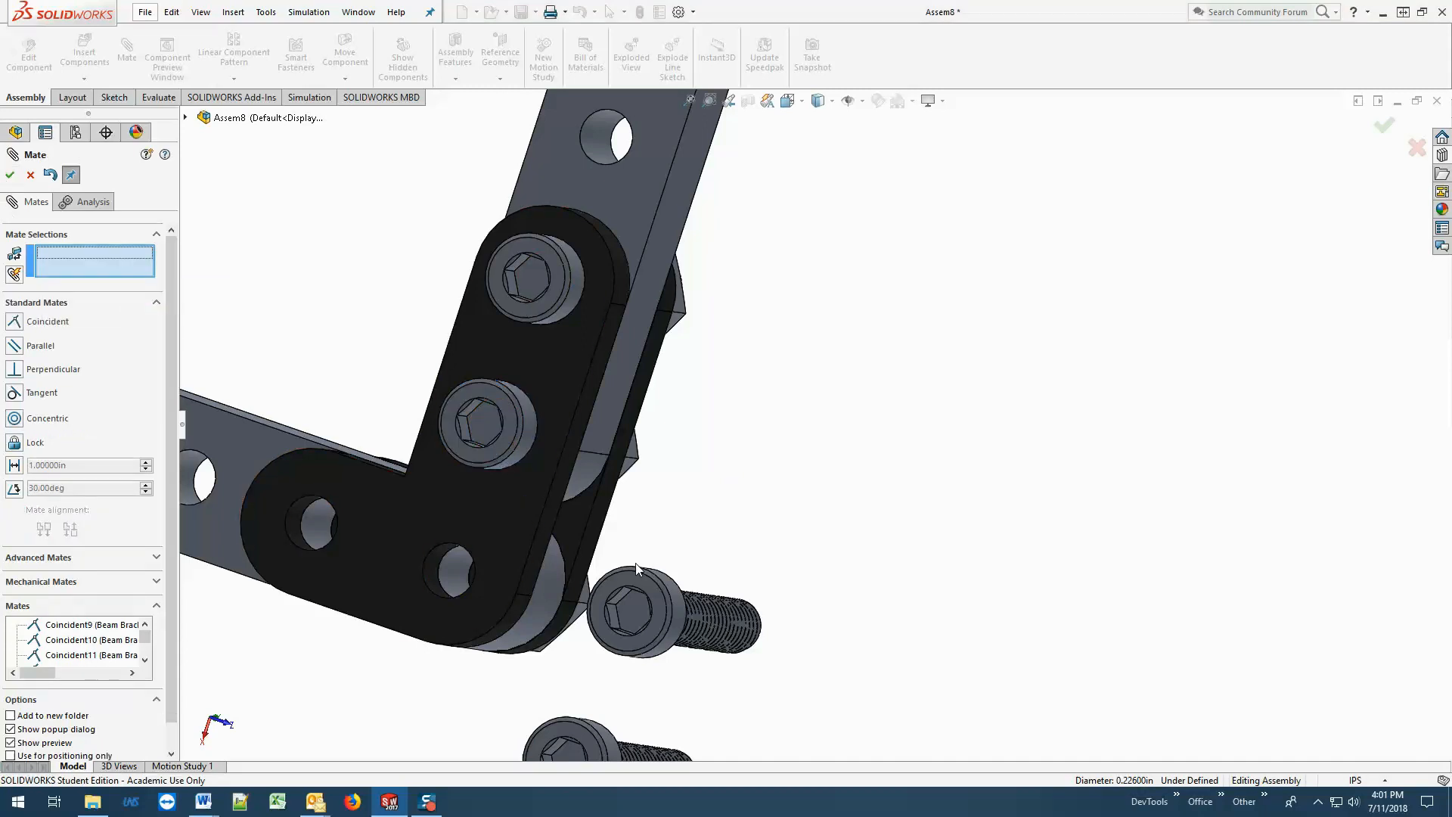
{"action": "left_click", "coordinate": [634, 612]}
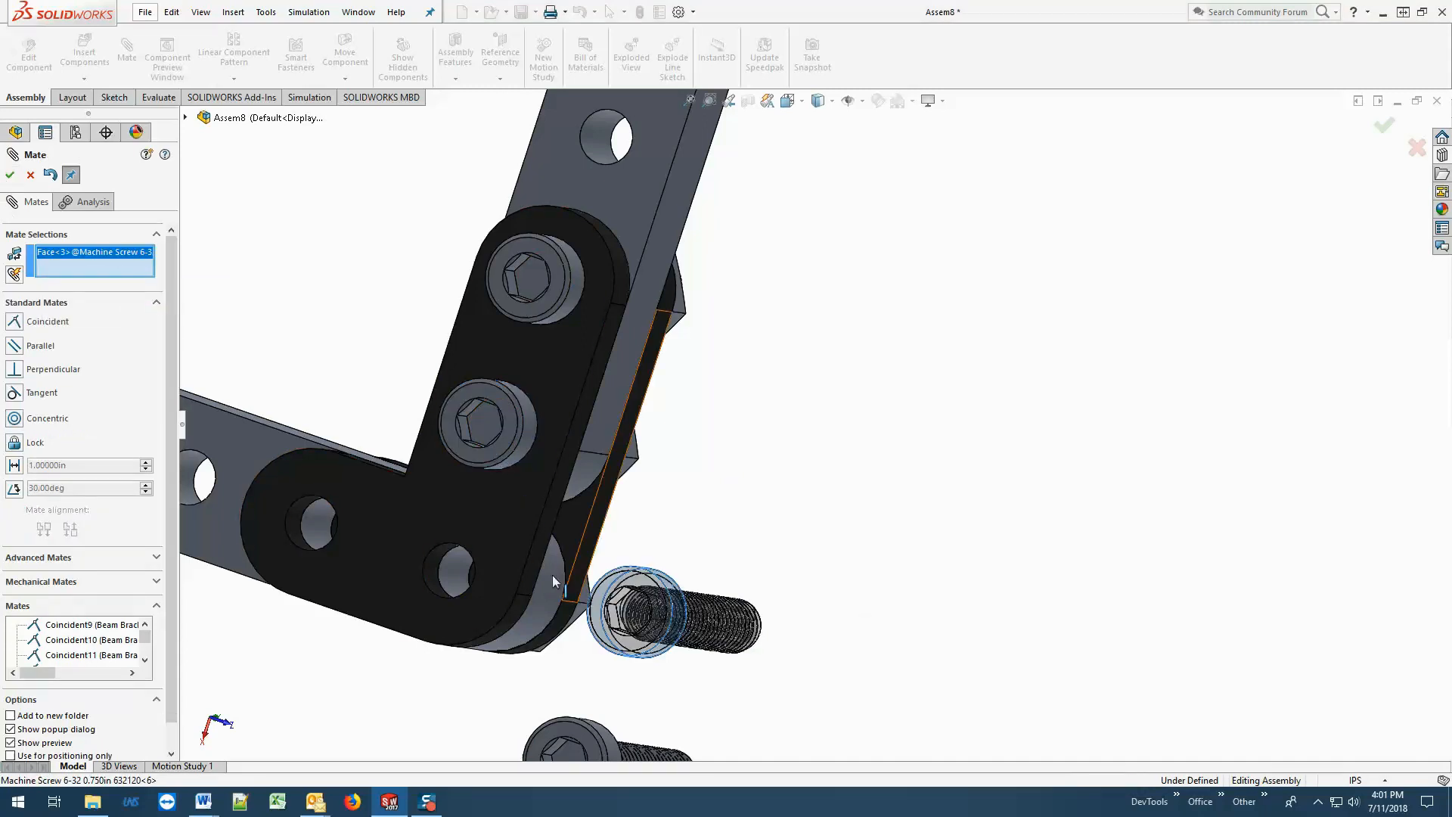
{"action": "left_click", "coordinate": [447, 573]}
{"action": "left_click", "coordinate": [10, 175]}
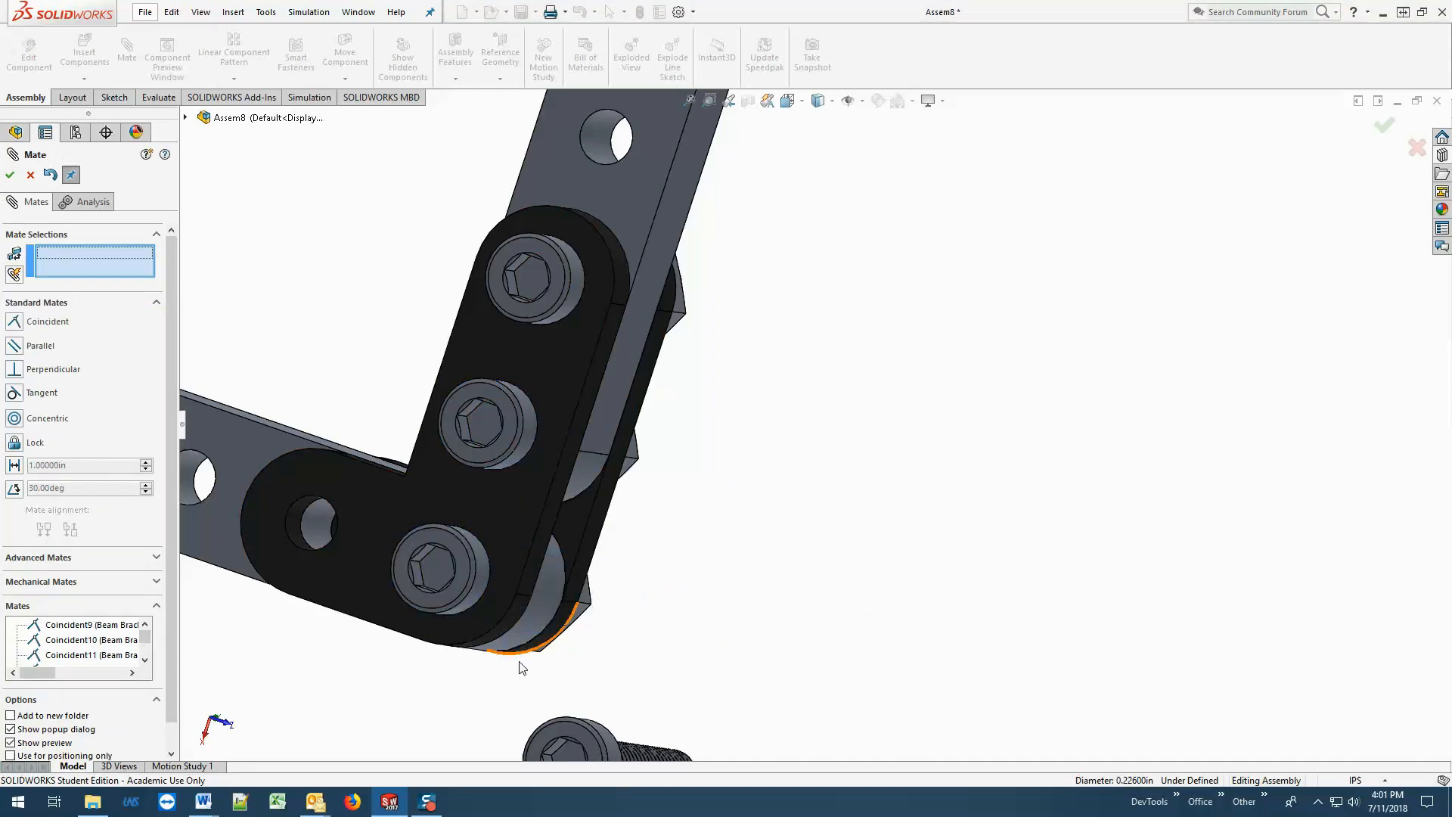
Mate the fourth screw's head concentric with the end hole of the bracket's short leg and finish mating.
{"action": "left_click", "coordinate": [598, 754]}
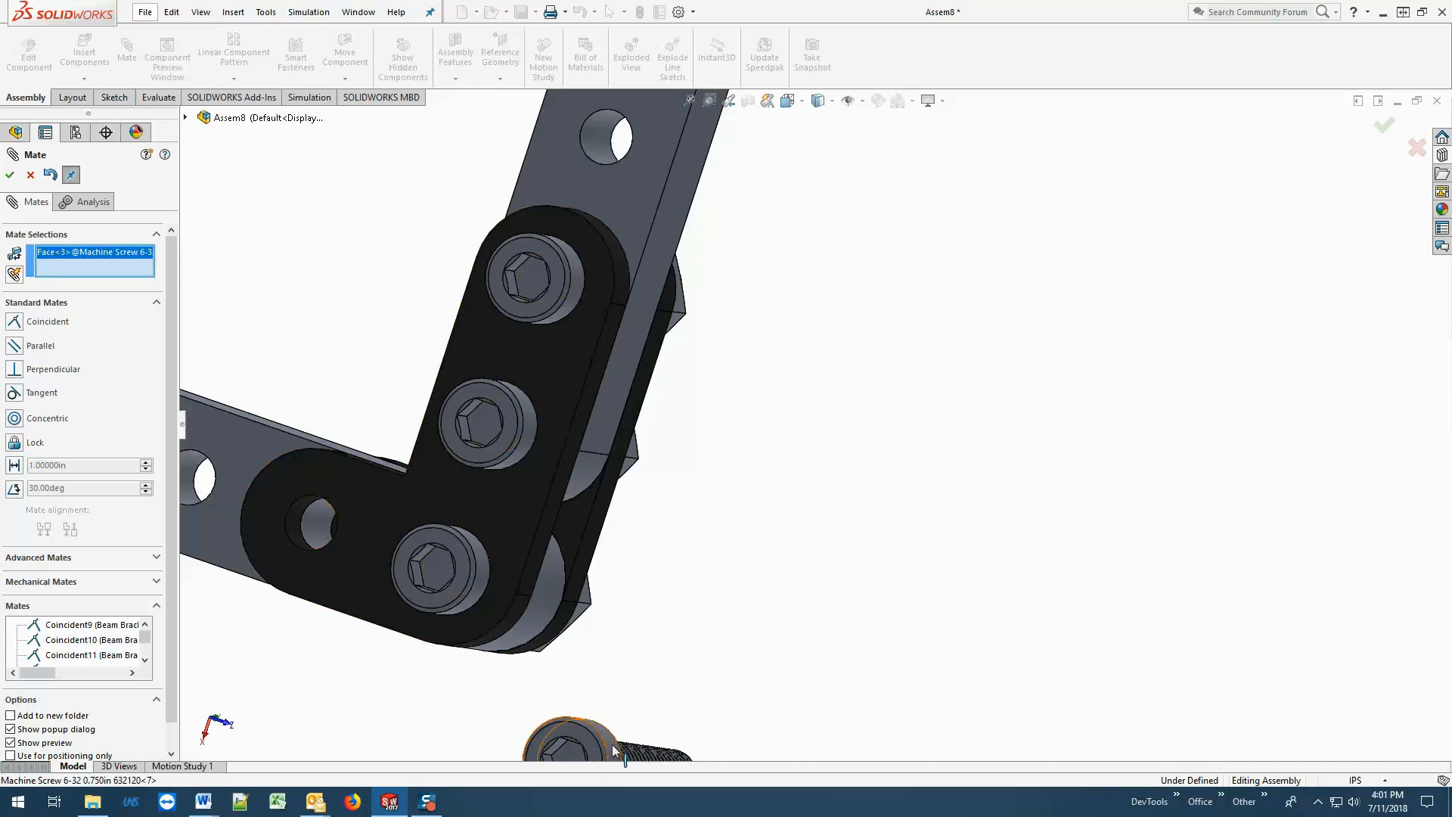
{"action": "left_click", "coordinate": [298, 516]}
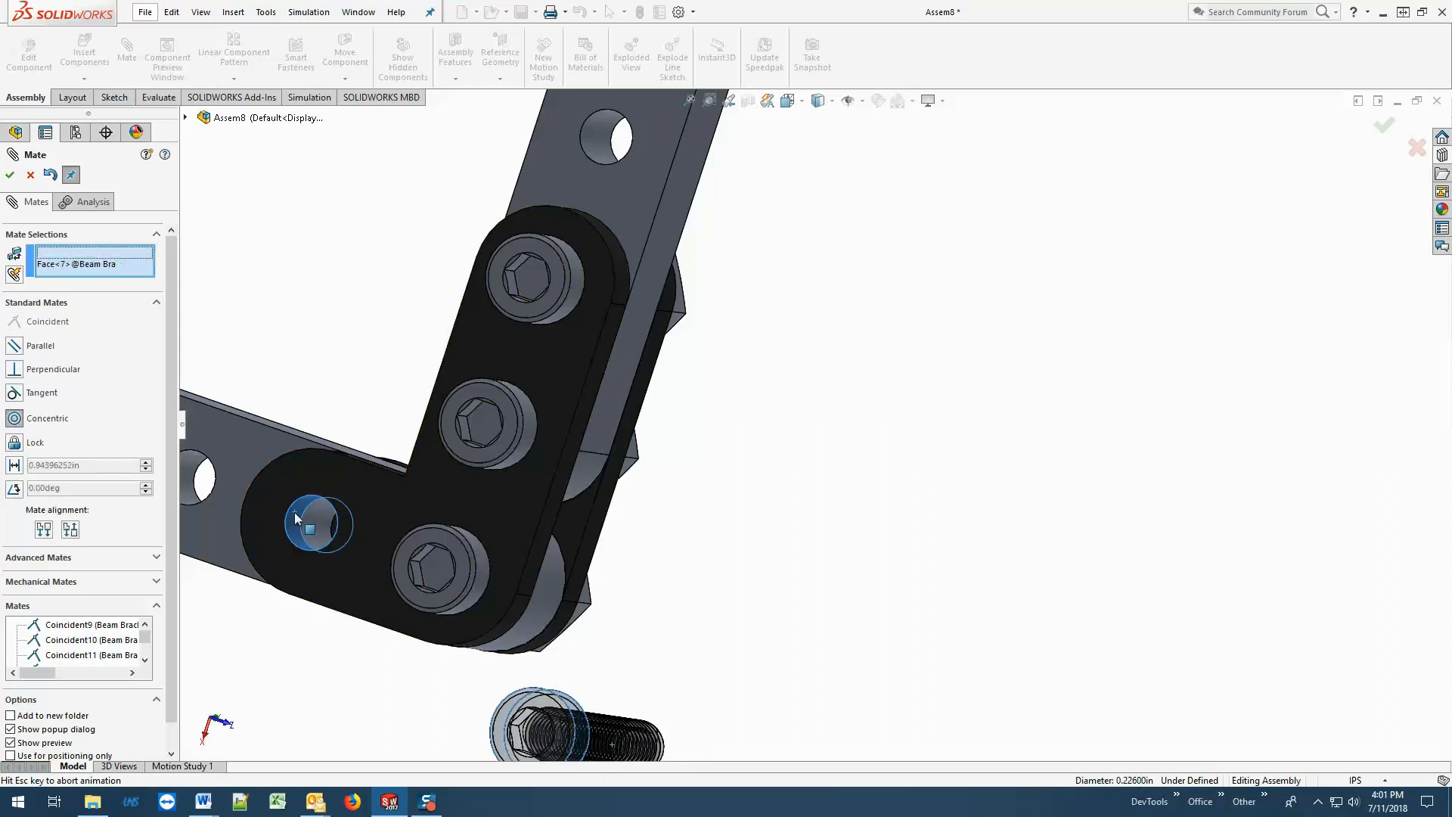
{"action": "left_click", "coordinate": [12, 179]}
{"action": "scroll", "coordinate": [827, 512], "scroll_direction": "up", "scroll_amount": 8}
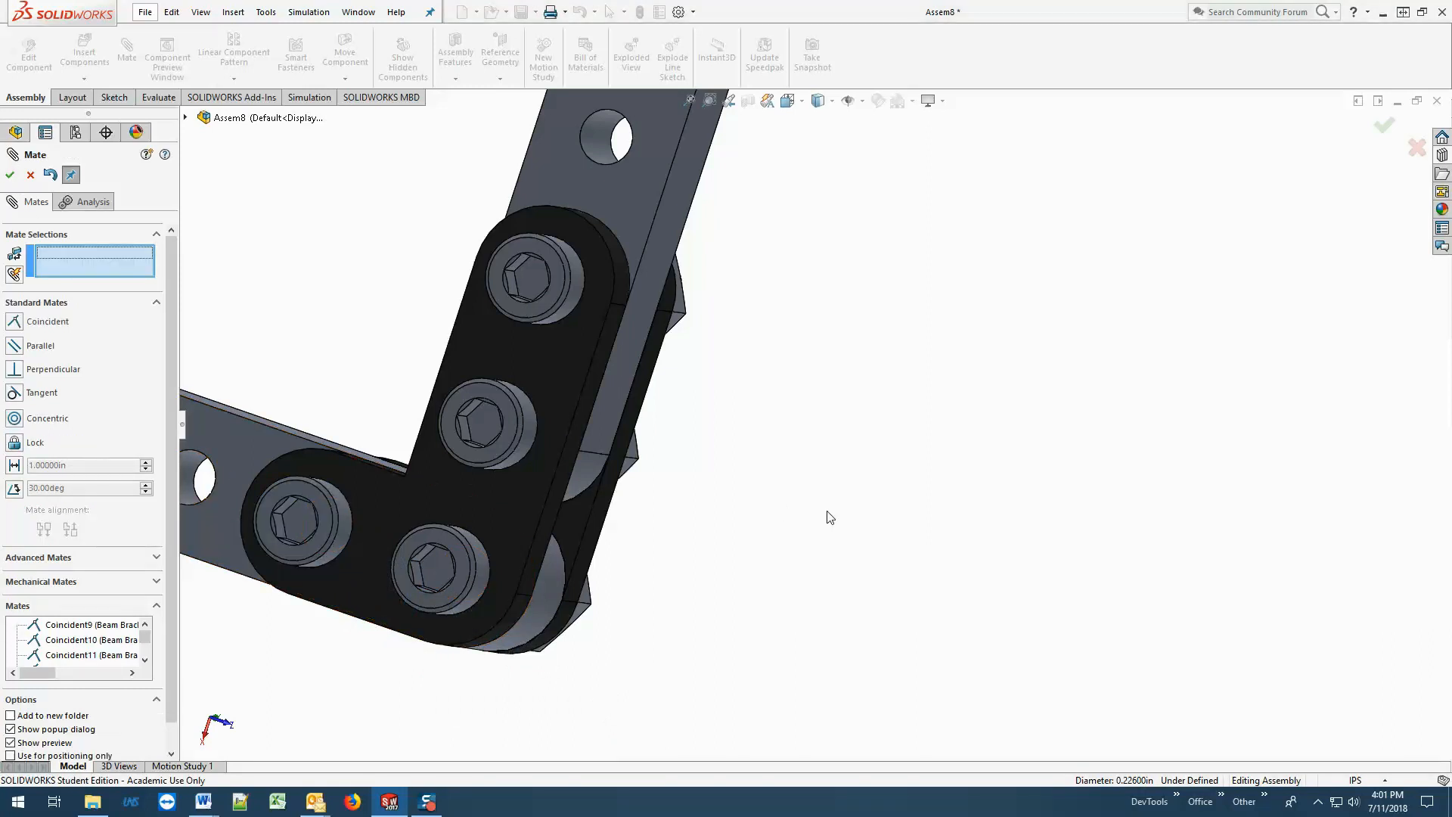
{"action": "middle_click_drag", "start_coordinate": [882, 464], "coordinate": [616, 298]}
{"action": "scroll", "coordinate": [781, 311], "scroll_direction": "up", "scroll_amount": 3}
{"action": "scroll", "coordinate": [798, 319], "scroll_direction": "down", "scroll_amount": 2}
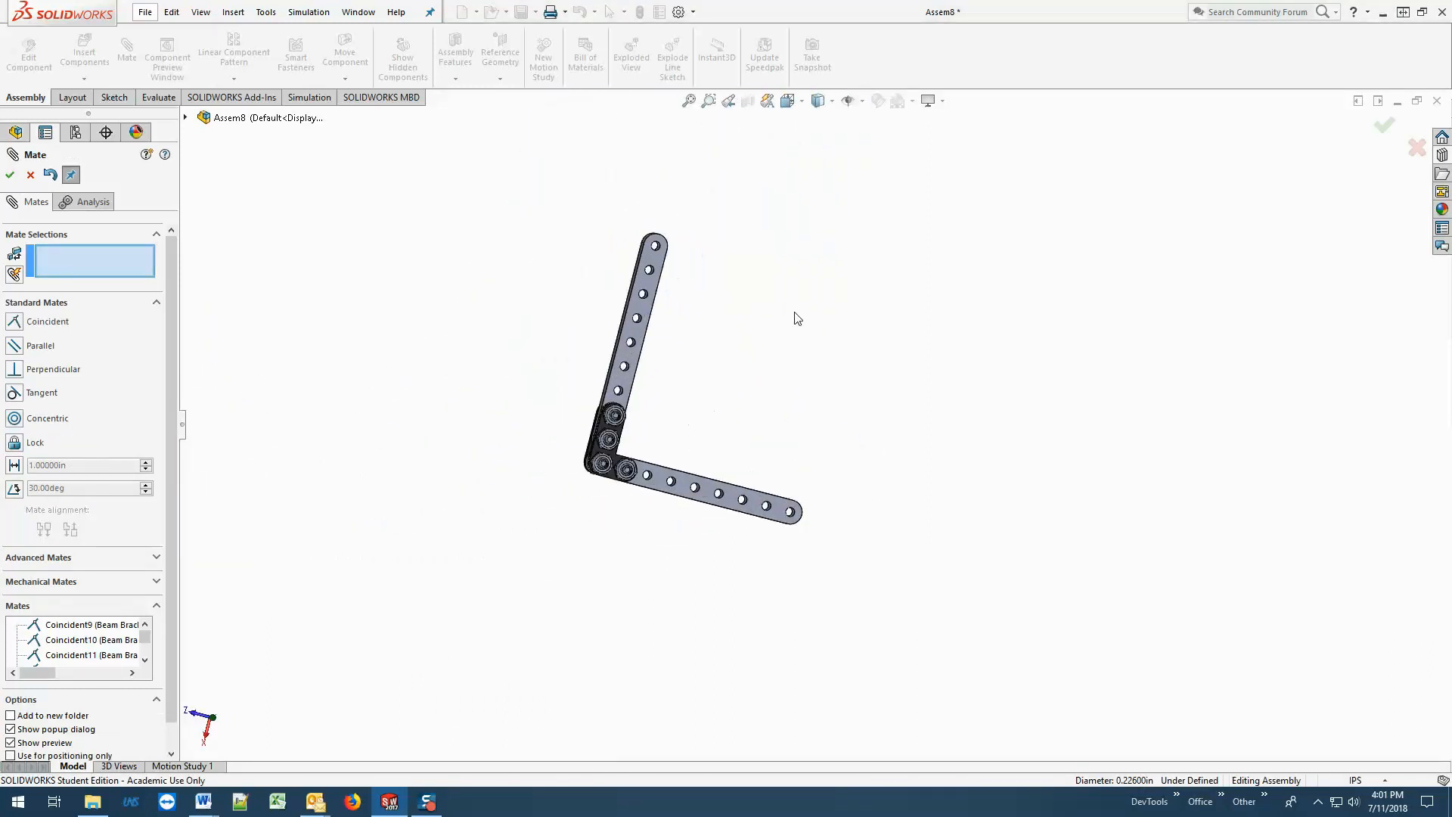
{"action": "left_click", "coordinate": [12, 178]}
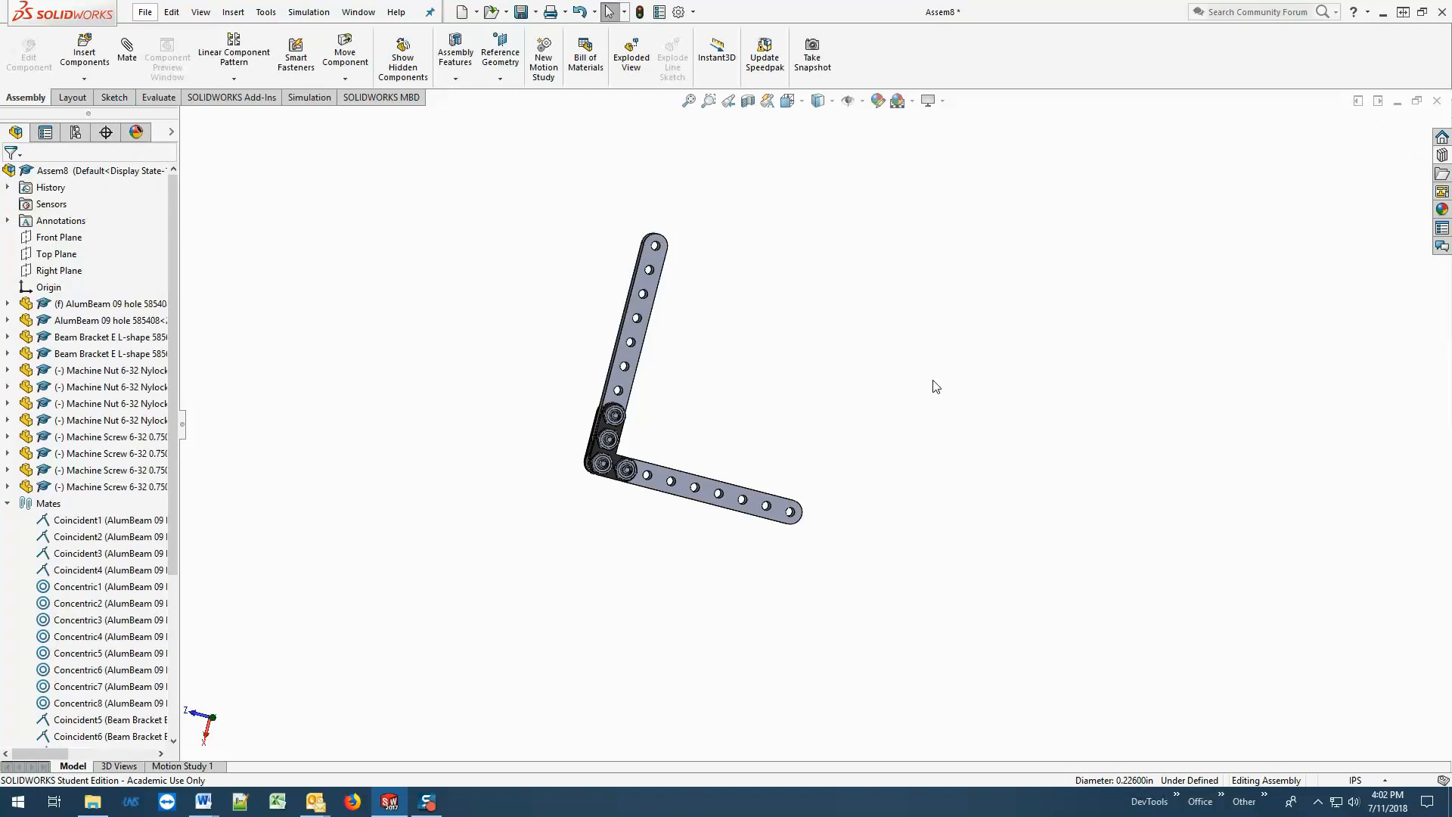
Close the corner assembly without saving and open the recent assembly "SWT02 Assembly 03 Chassis Build - specifics.SLDASM" for viewing.
{"action": "left_click", "coordinate": [1438, 101]}
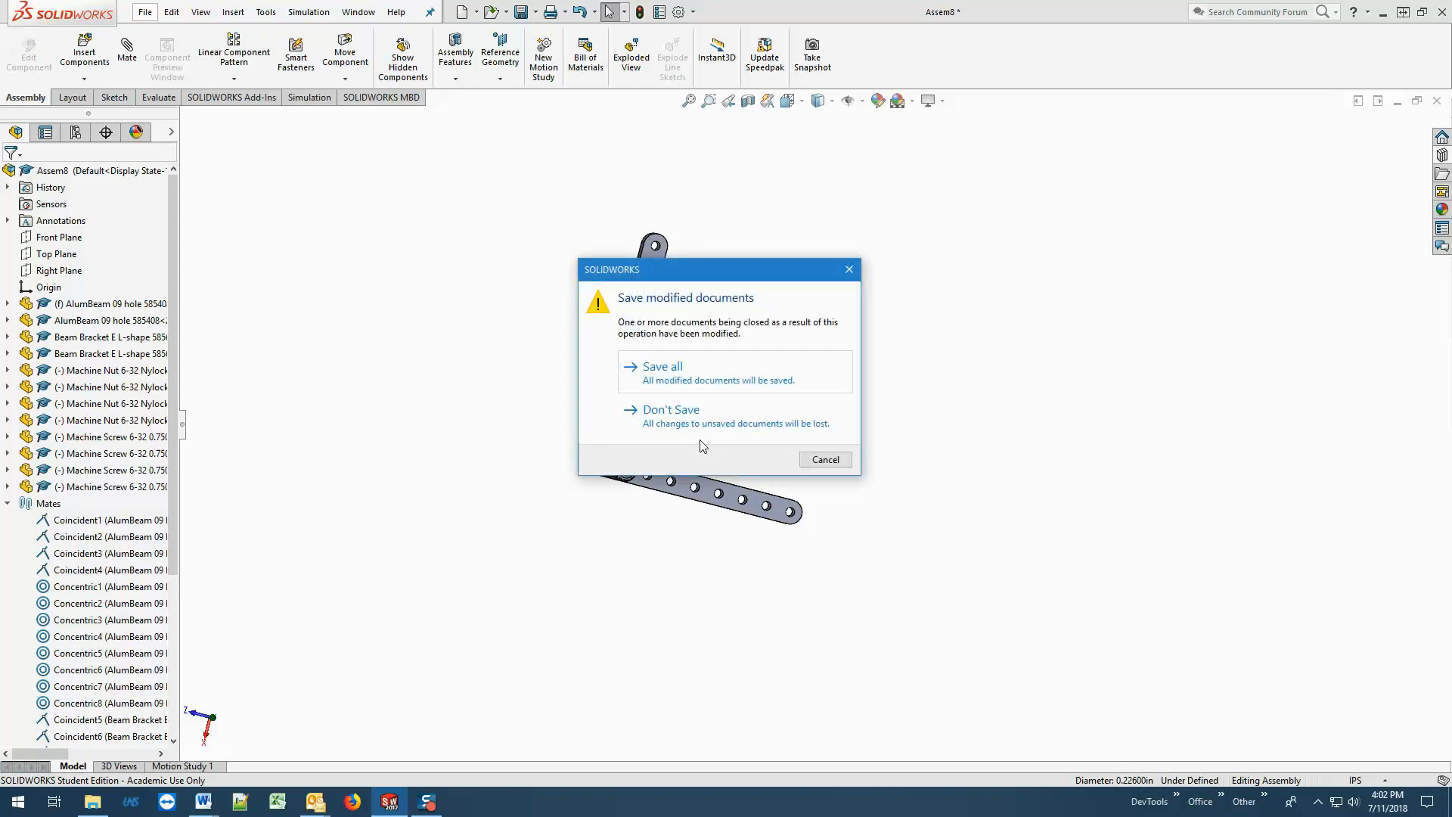
{"action": "left_click", "coordinate": [685, 425]}
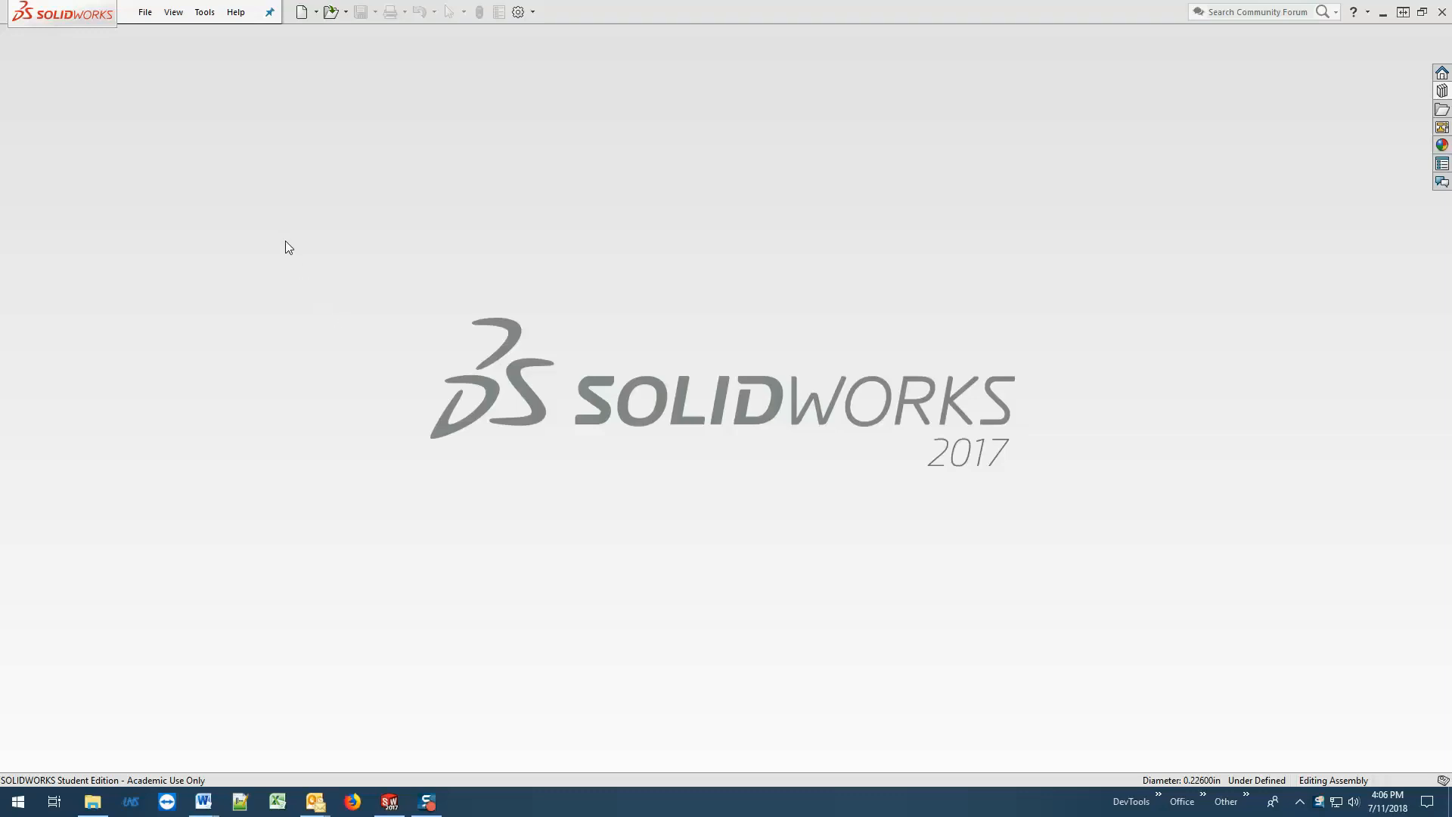
{"action": "left_click", "coordinate": [143, 15]}
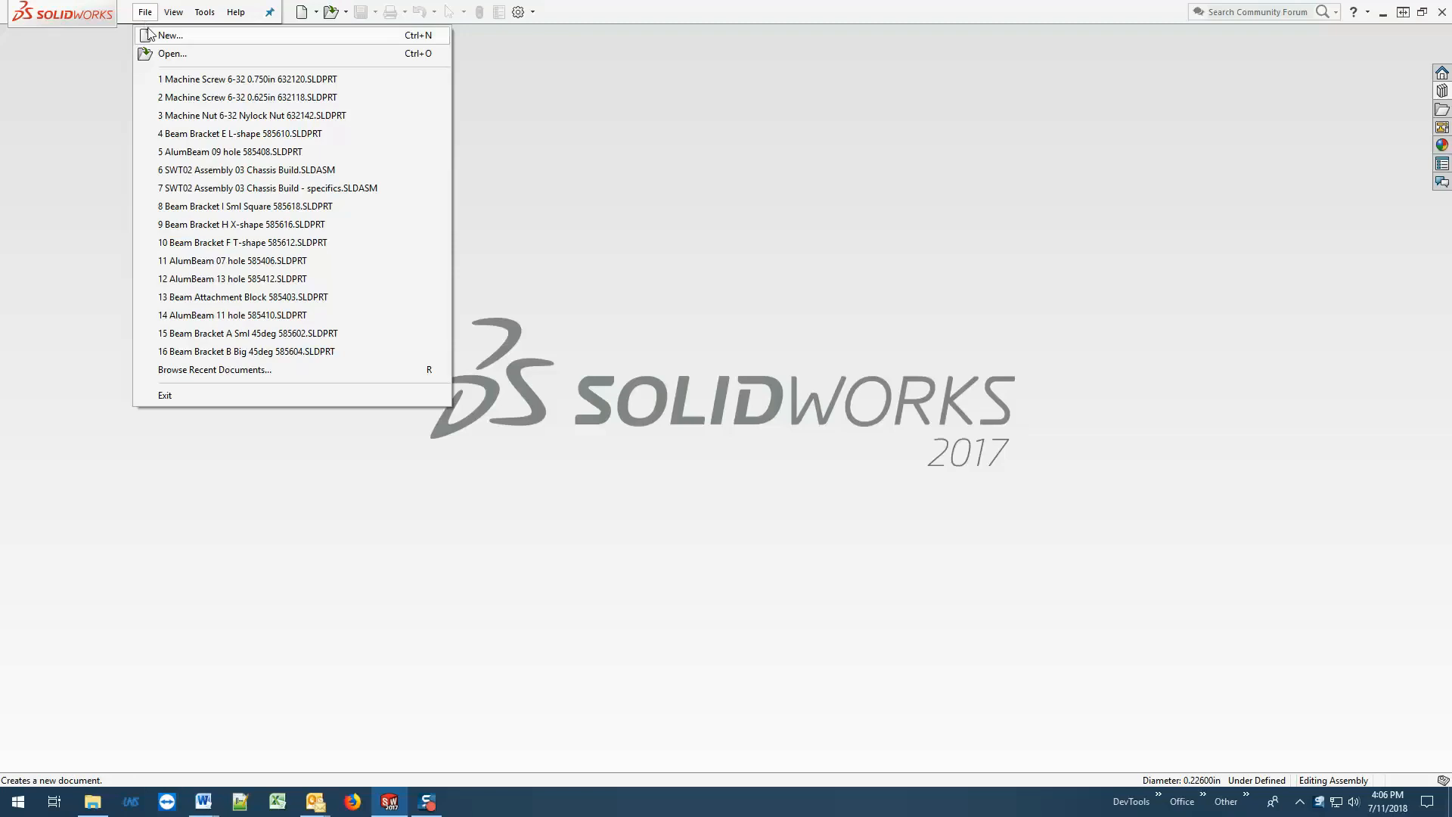
{"action": "left_click", "coordinate": [222, 195]}
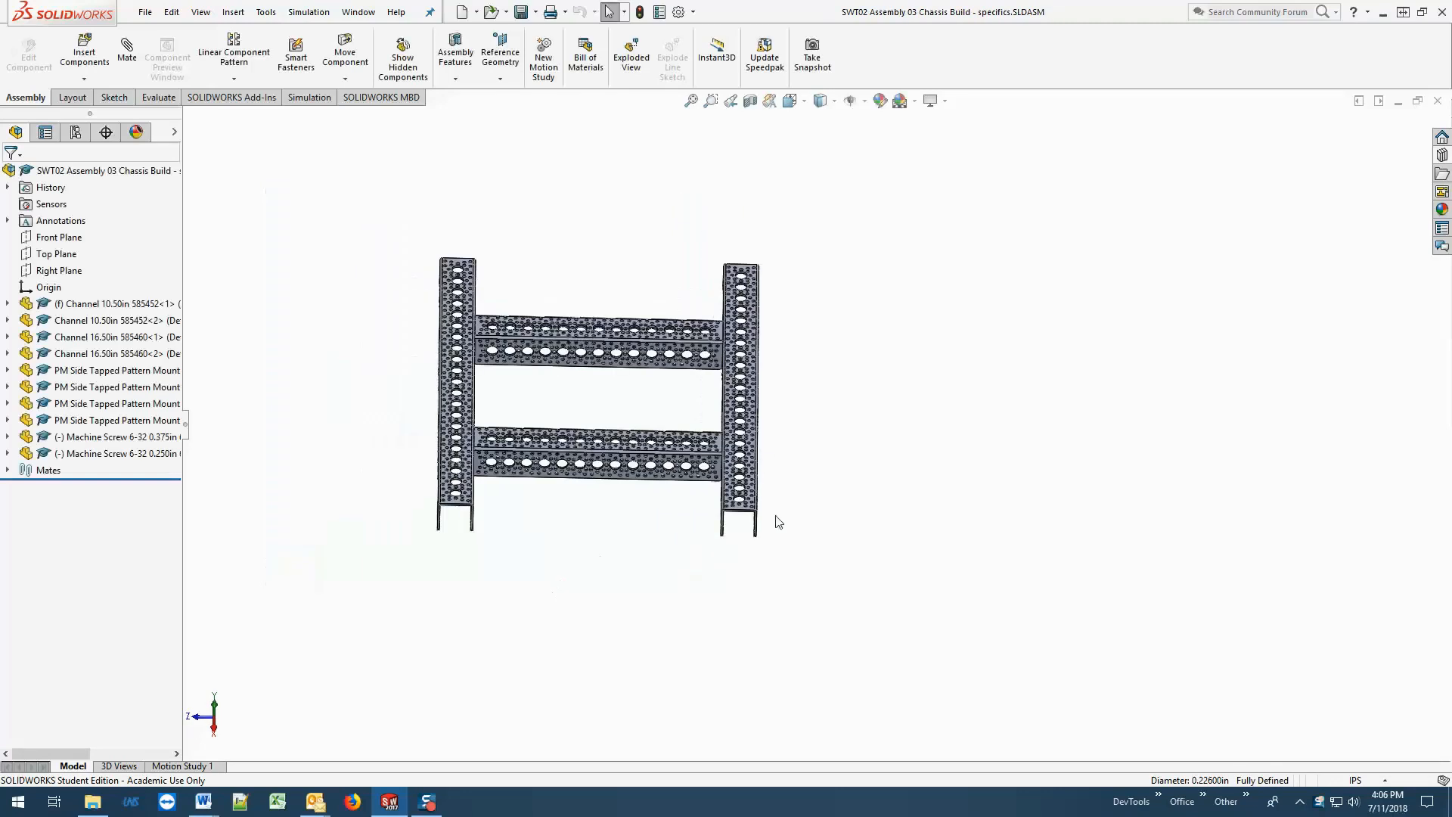
{"action": "middle_click_drag", "start_coordinate": [772, 469], "coordinate": [888, 518]}
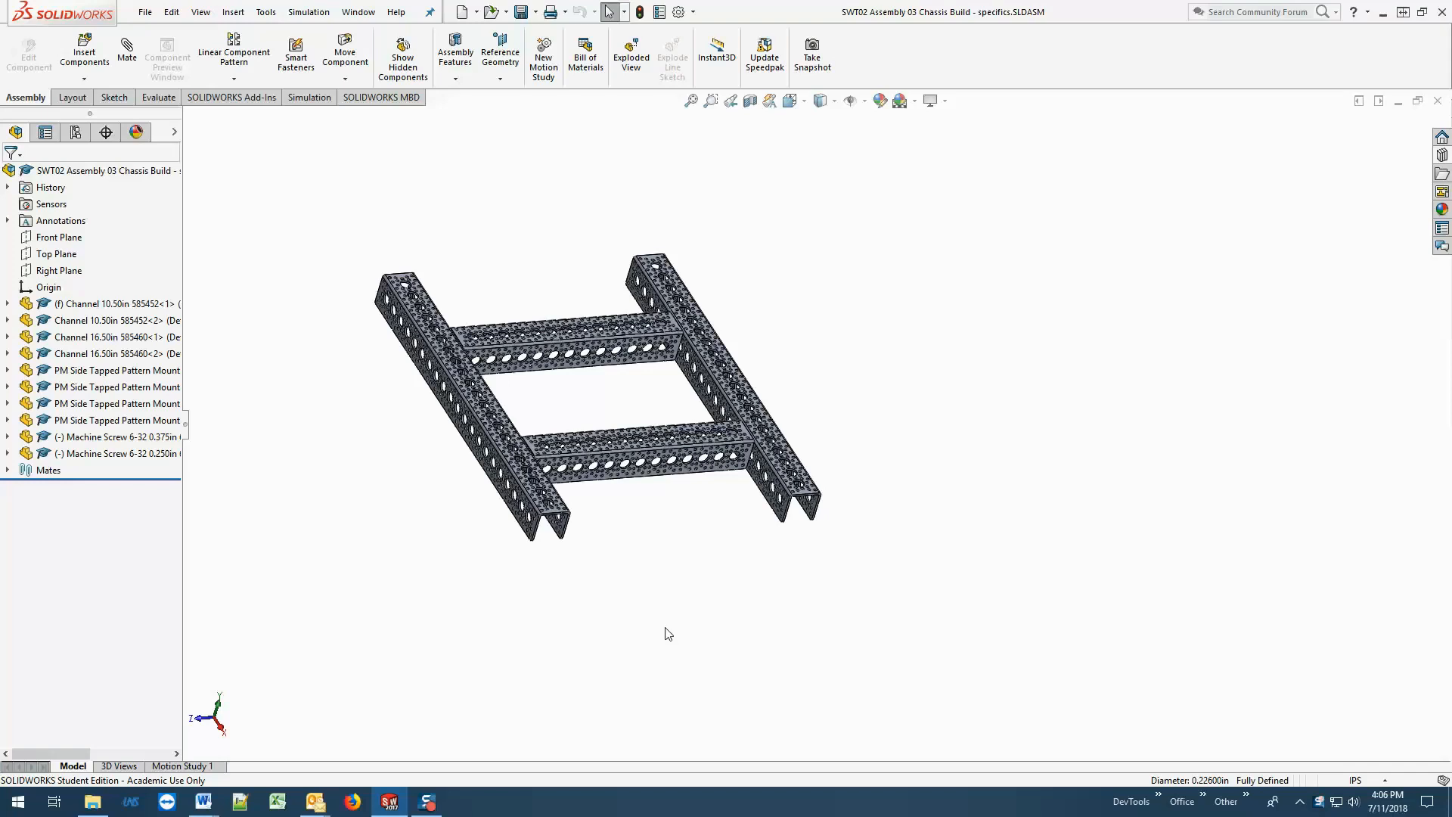
{"action": "mouse_move", "coordinate": [669, 617]}
{"action": "middle_mouse_down"}
{"action": "mouse_move", "coordinate": [613, 593]}
{"action": "mouse_move", "coordinate": [591, 603]}
{"action": "mouse_move", "coordinate": [647, 601]}
{"action": "middle_mouse_up"}
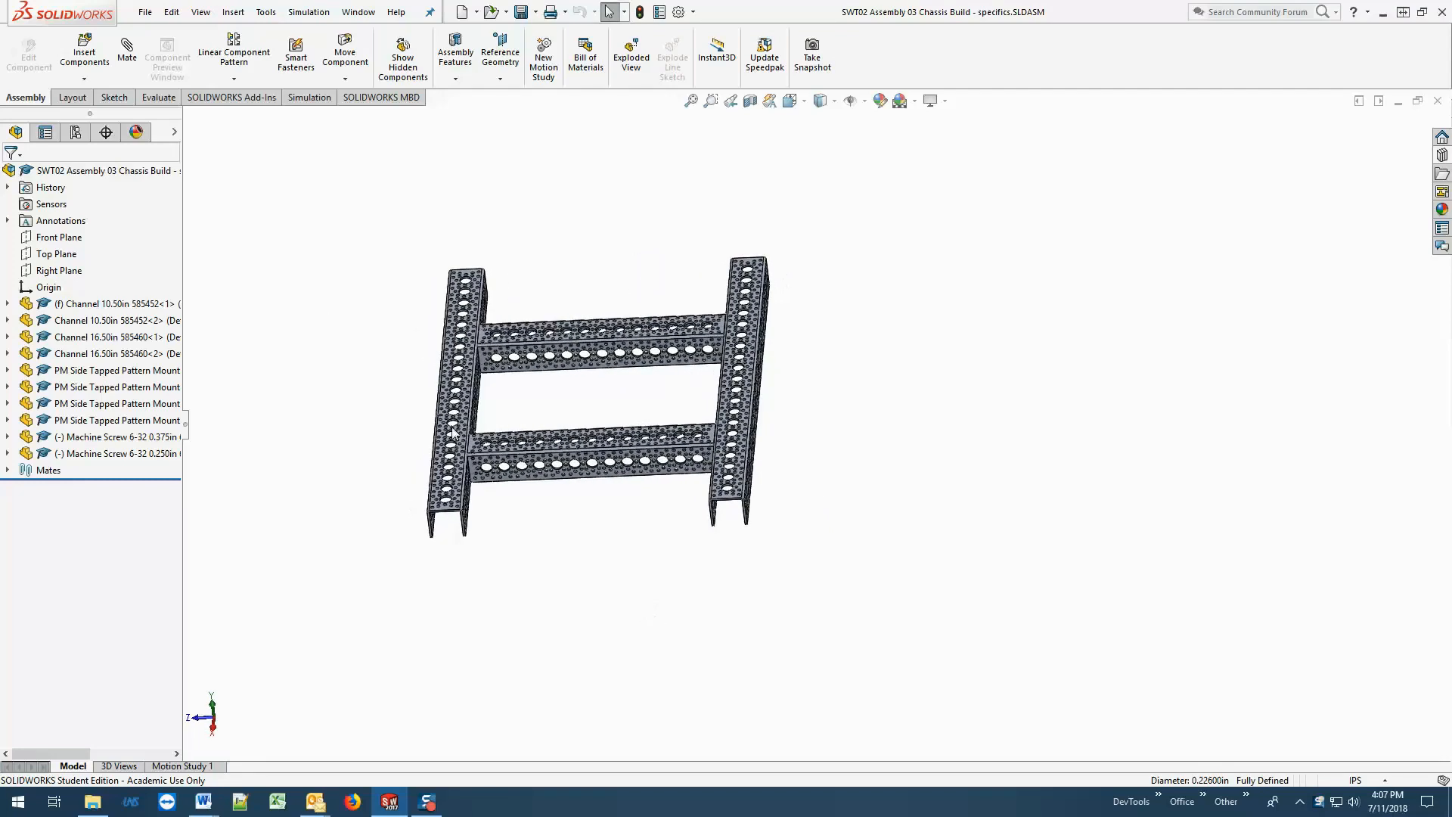
Open the recent assembly "SWT02 Assembly 03 Chassis Build.SLDASM".
{"action": "left_click", "coordinate": [144, 12]}
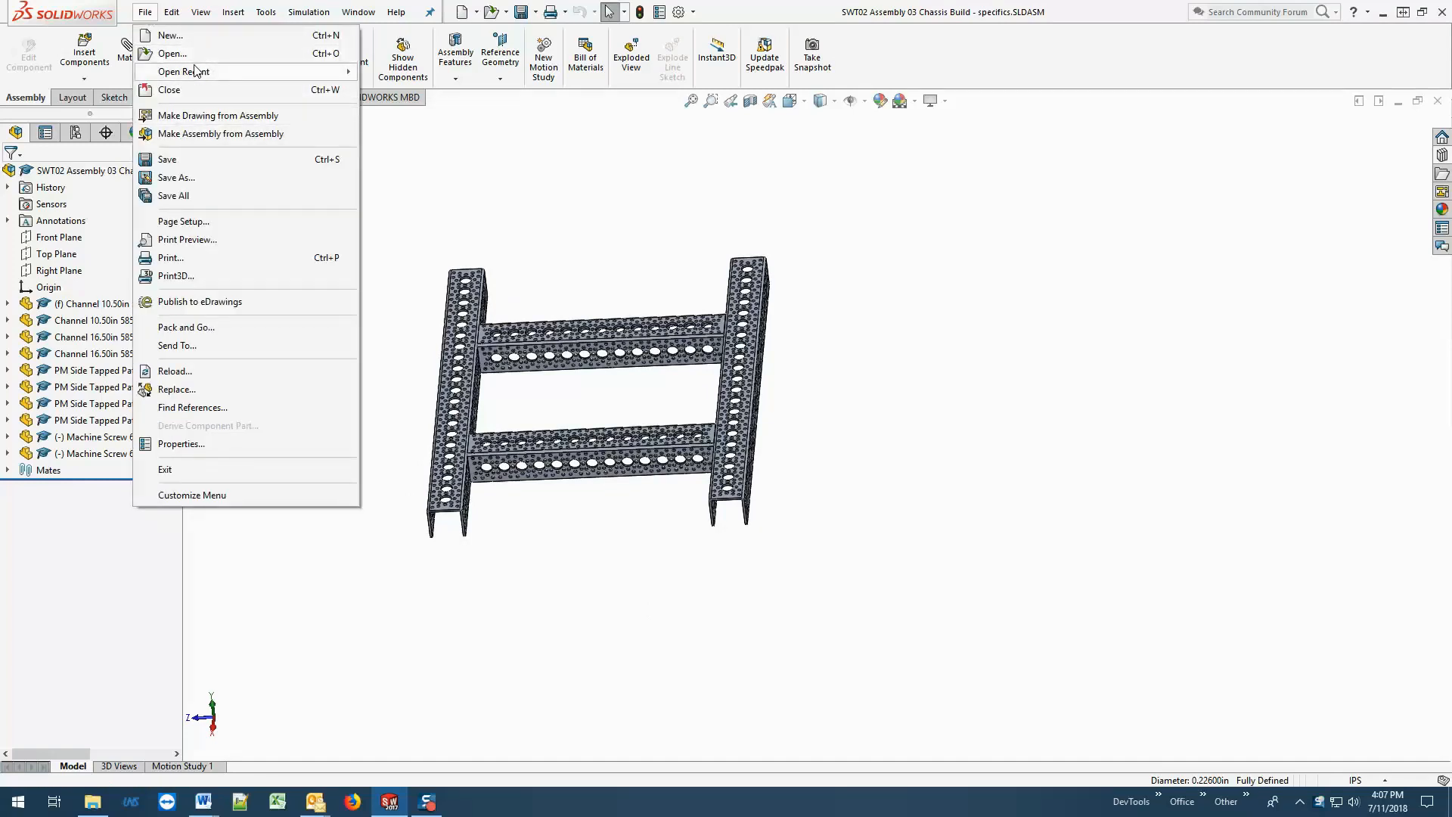
{"action": "mouse_move", "coordinate": [198, 73]}
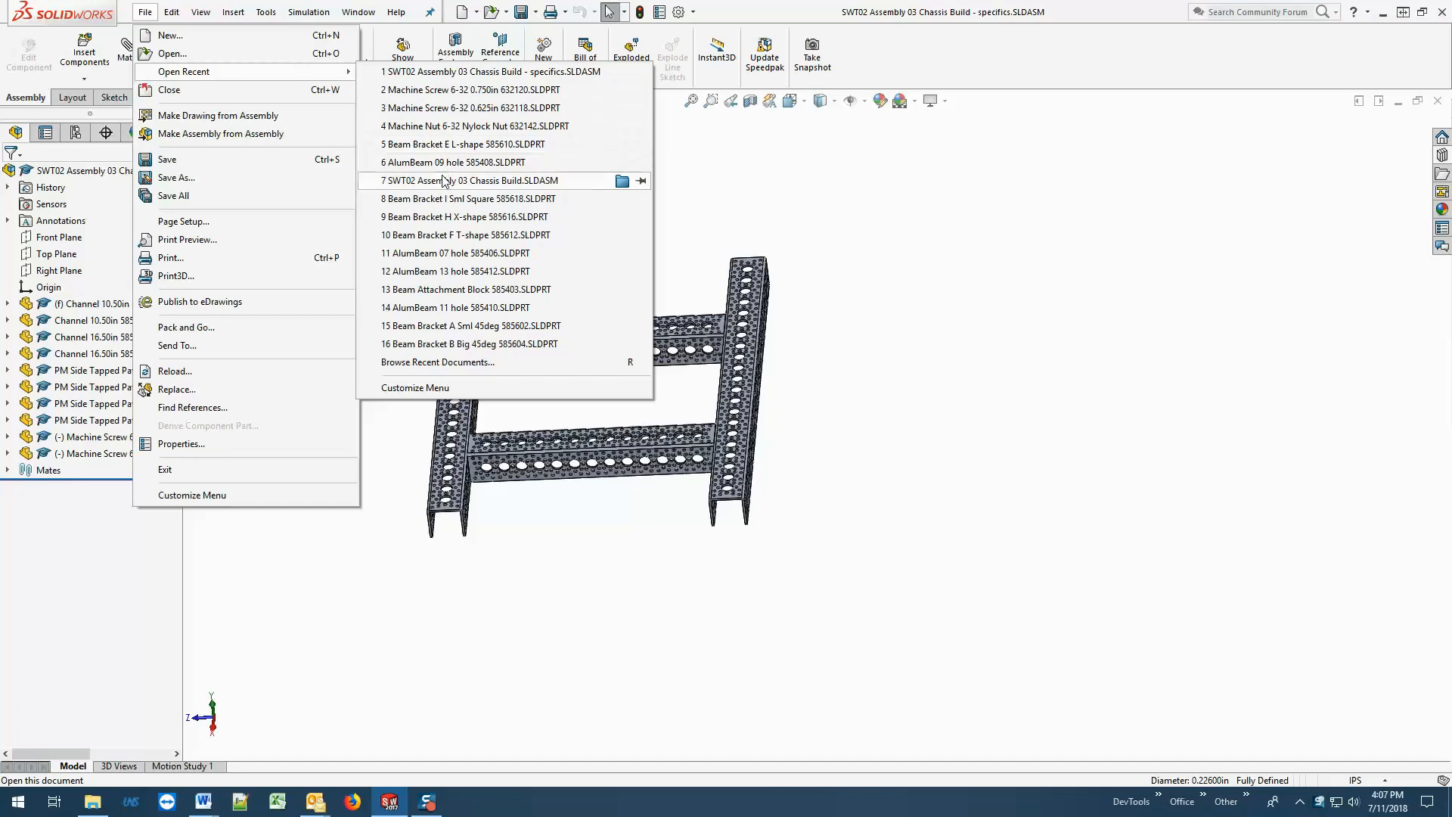
{"action": "mouse_move", "coordinate": [445, 164]}
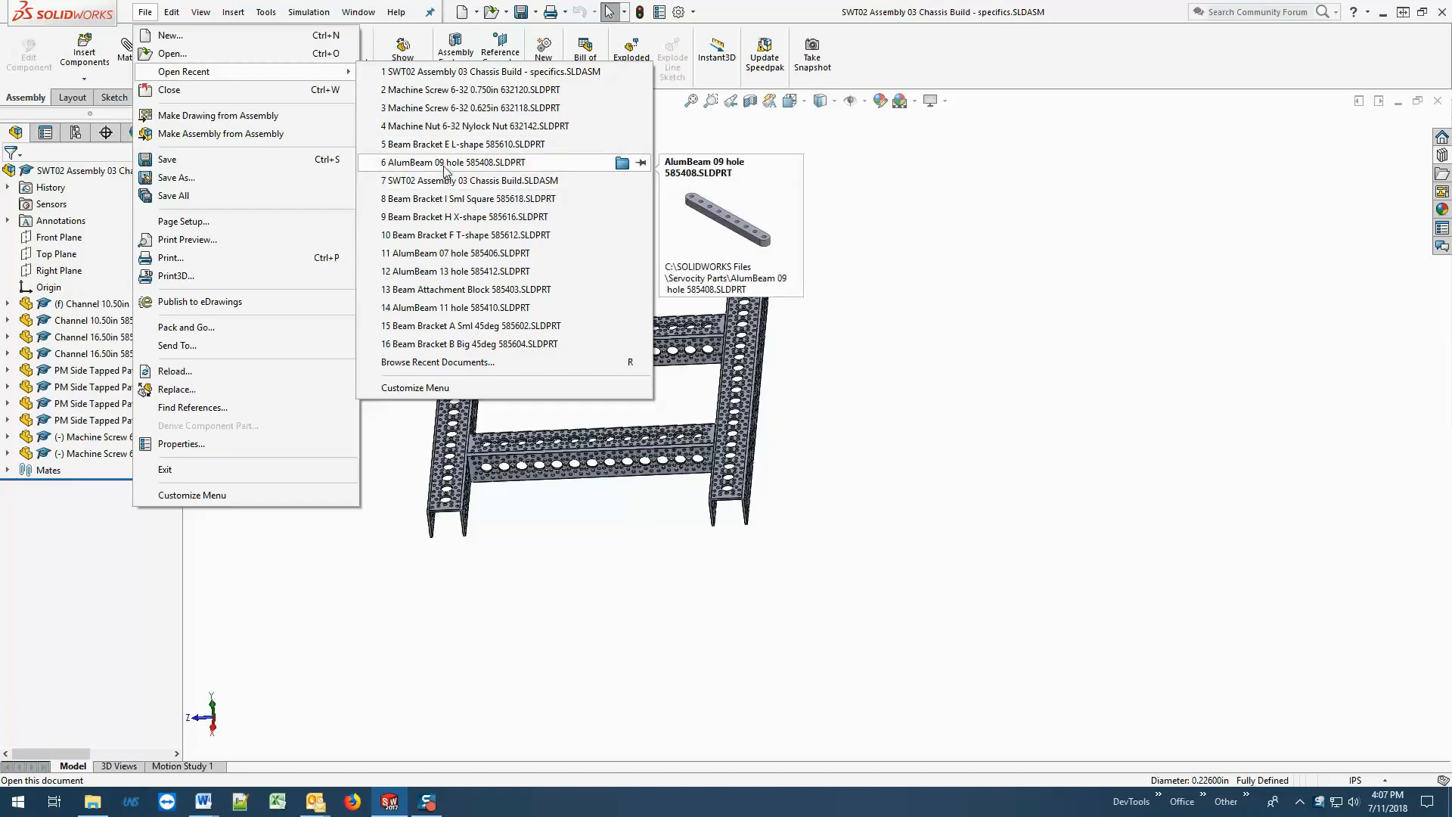
{"action": "mouse_move", "coordinate": [450, 193]}
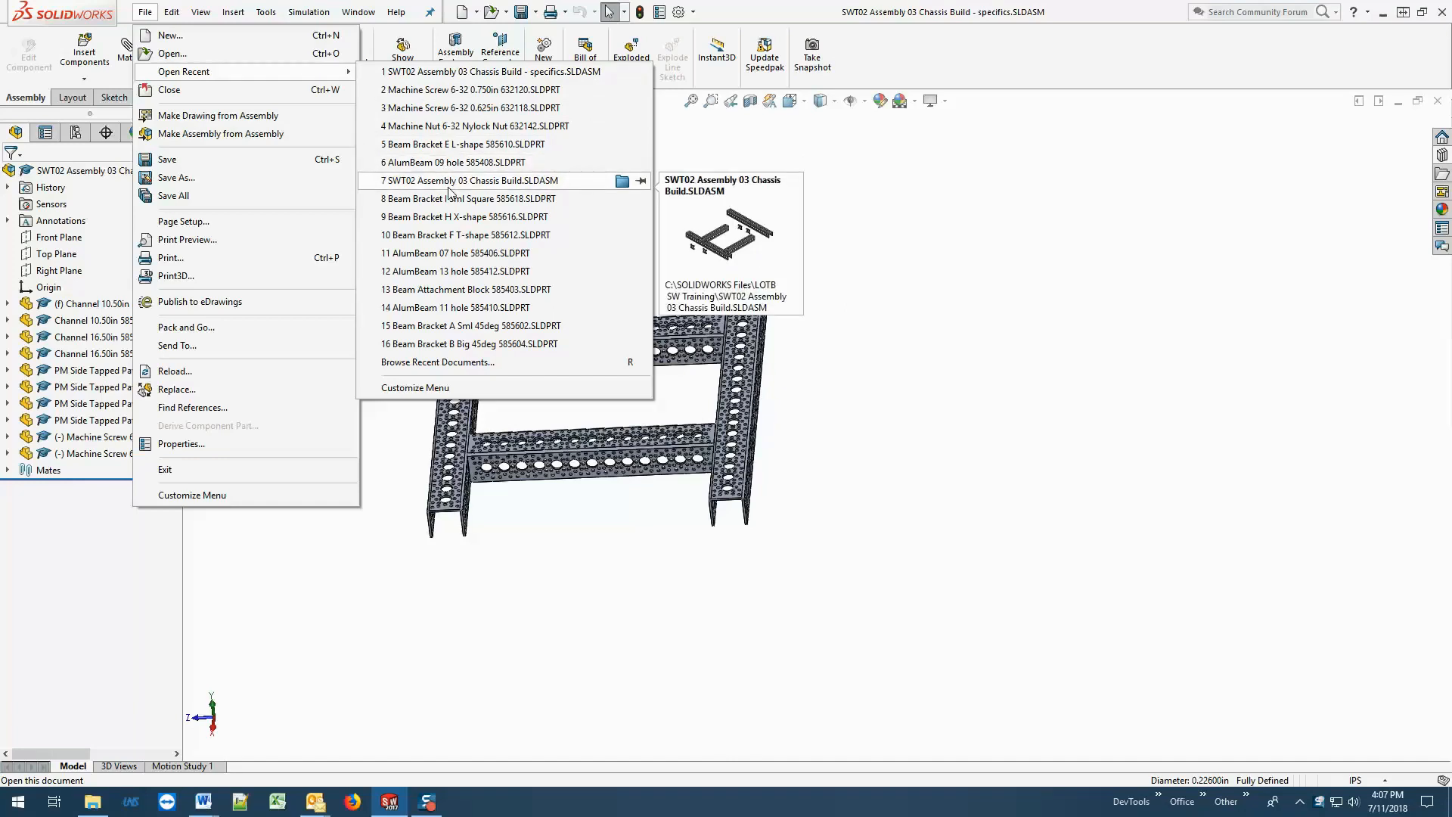
{"action": "left_click", "coordinate": [512, 182]}
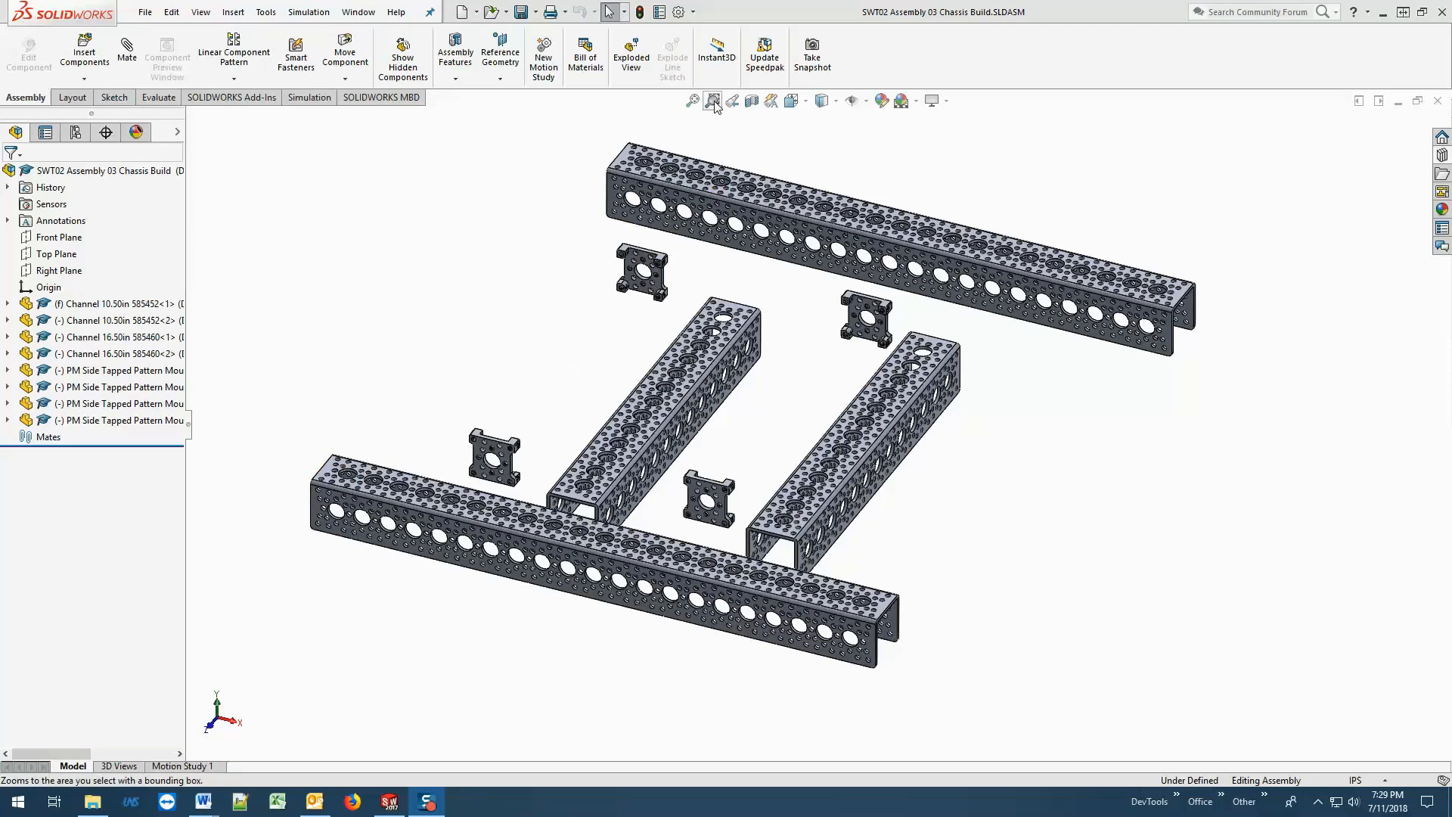
Move the front 16.50in channel away from the two 10.50in channels and inspect the nearest pattern mount up close.
{"action": "scroll", "coordinate": [537, 575], "scroll_direction": "down", "scroll_amount": 2}
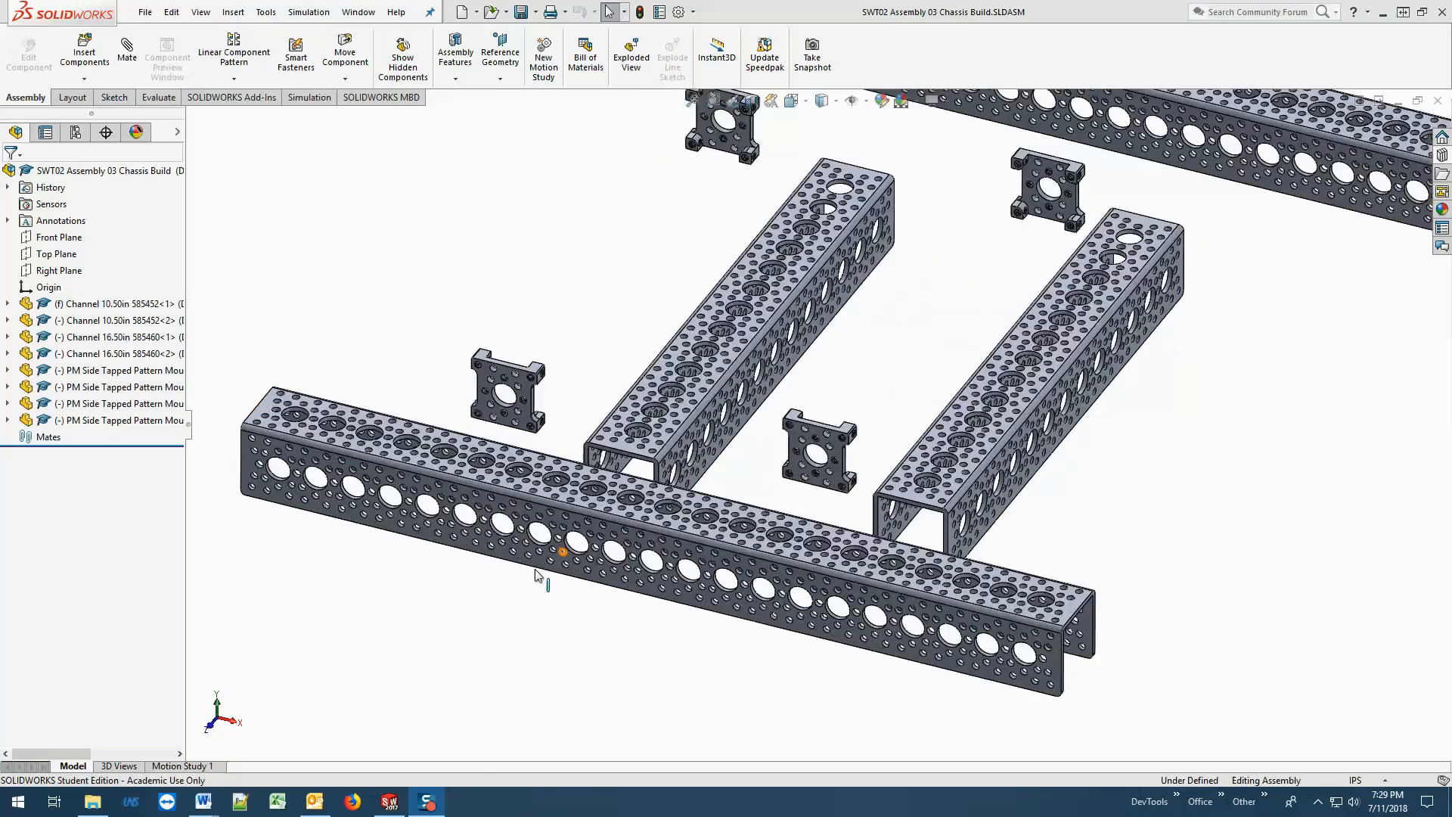
{"action": "left_click_drag", "start_coordinate": [570, 579], "coordinate": [591, 603]}
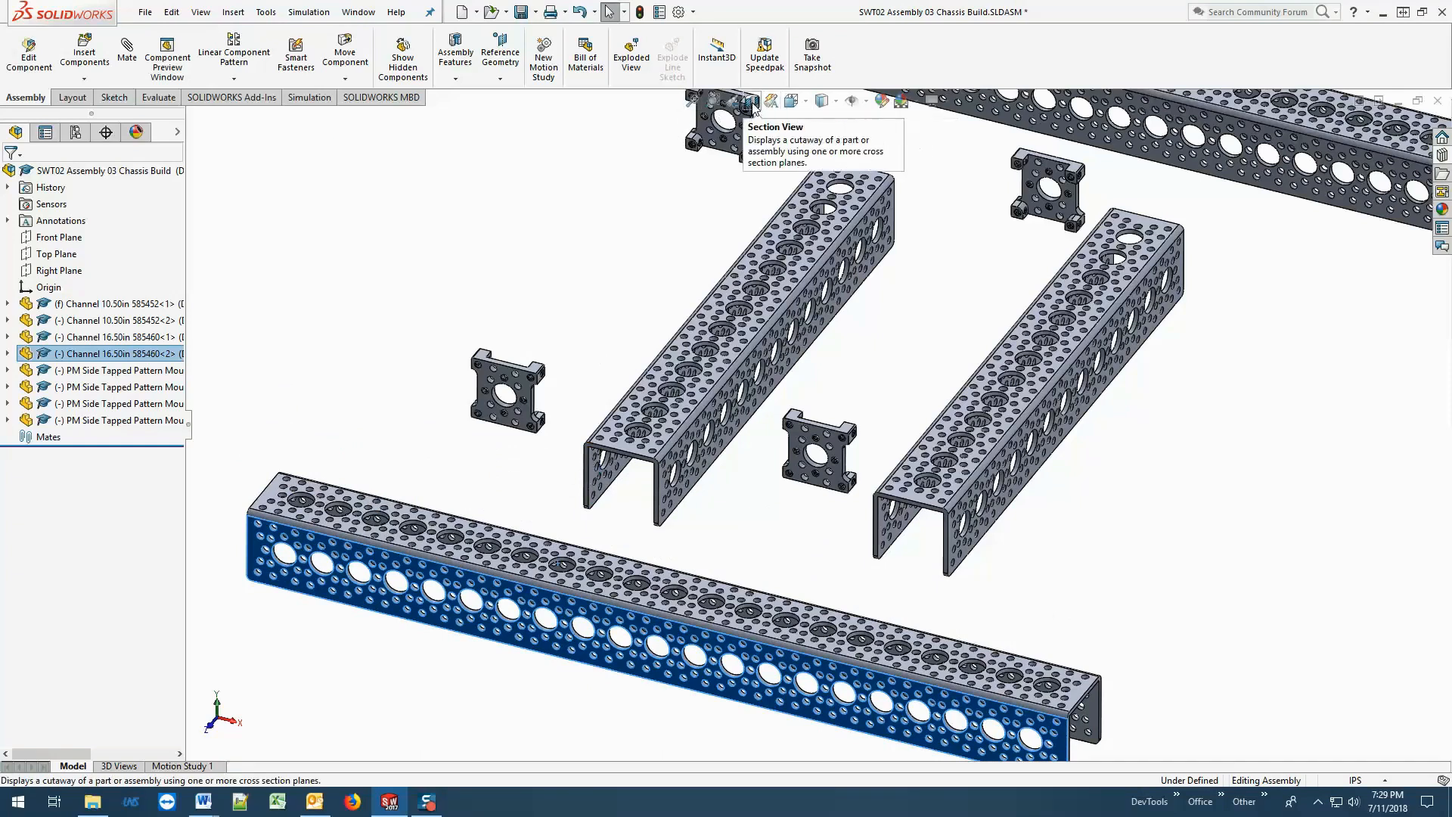
{"action": "left_click", "coordinate": [714, 105]}
{"action": "left_click_drag", "start_coordinate": [462, 342], "coordinate": [583, 459]}
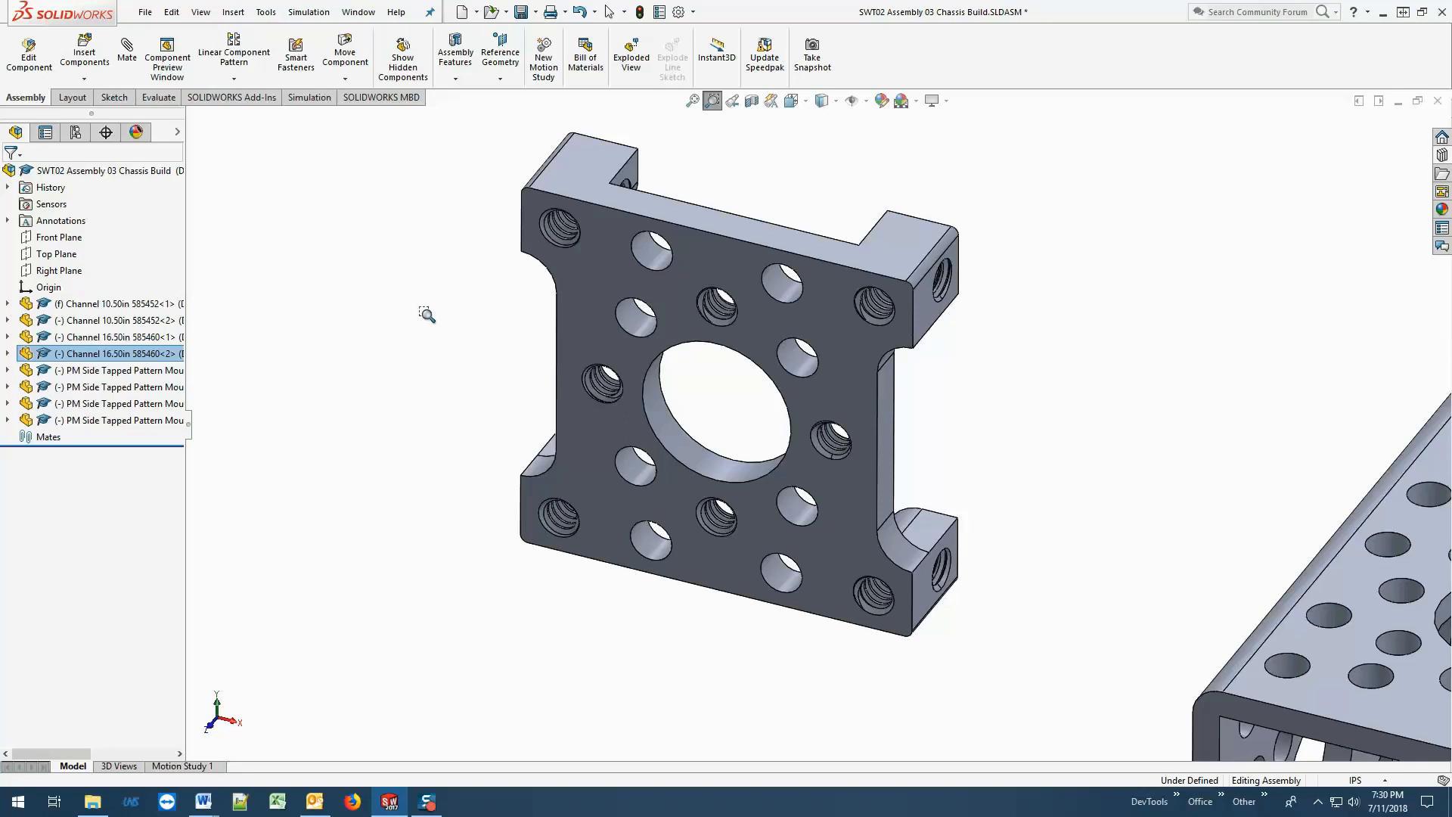
{"action": "scroll", "coordinate": [983, 395], "scroll_direction": "up", "scroll_amount": 5}
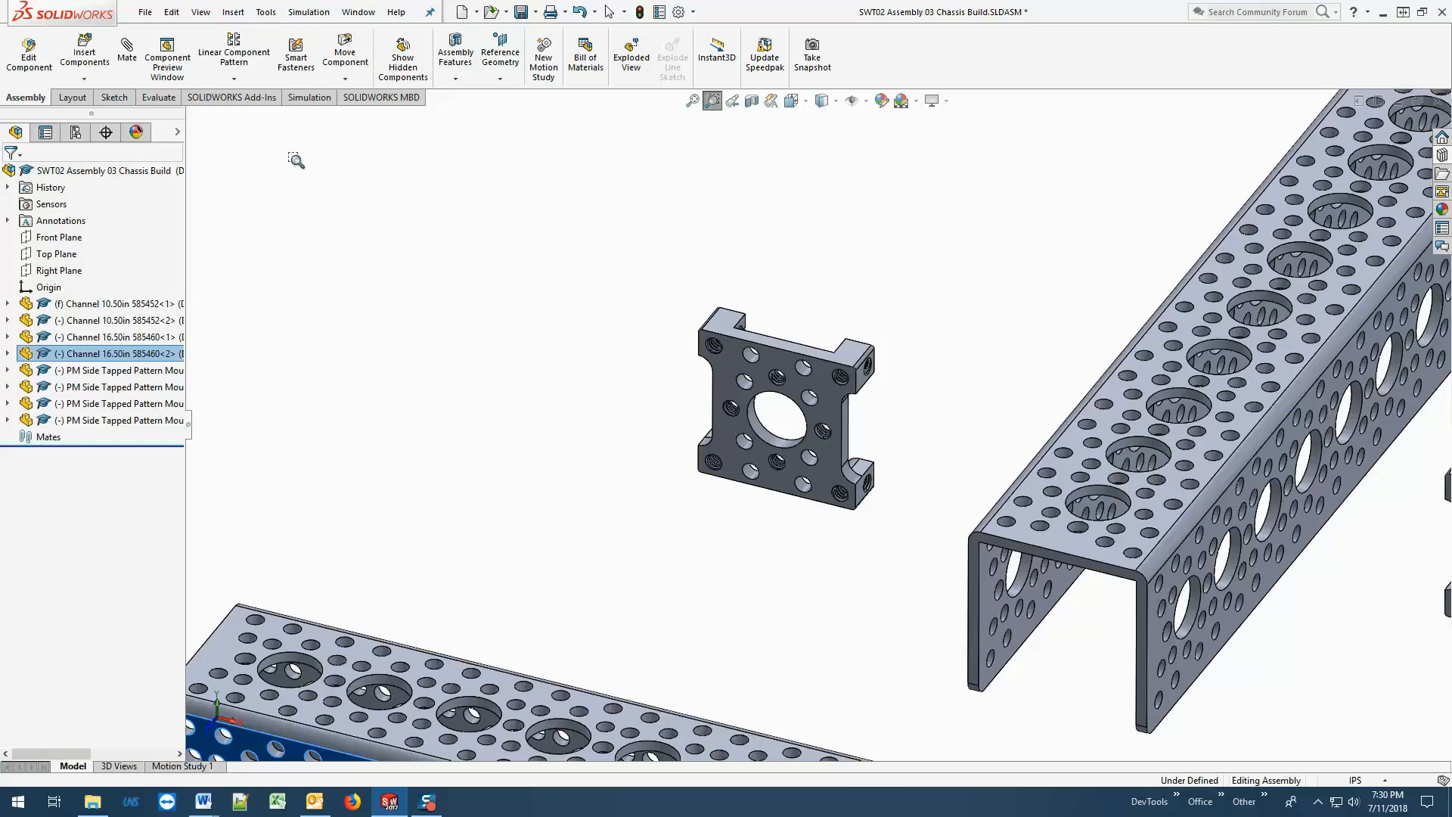
Clear the preselected face and add a coincident mate between the pattern mount's side face and the inner side wall of the first 10.50in channel.
{"action": "left_click", "coordinate": [127, 50]}
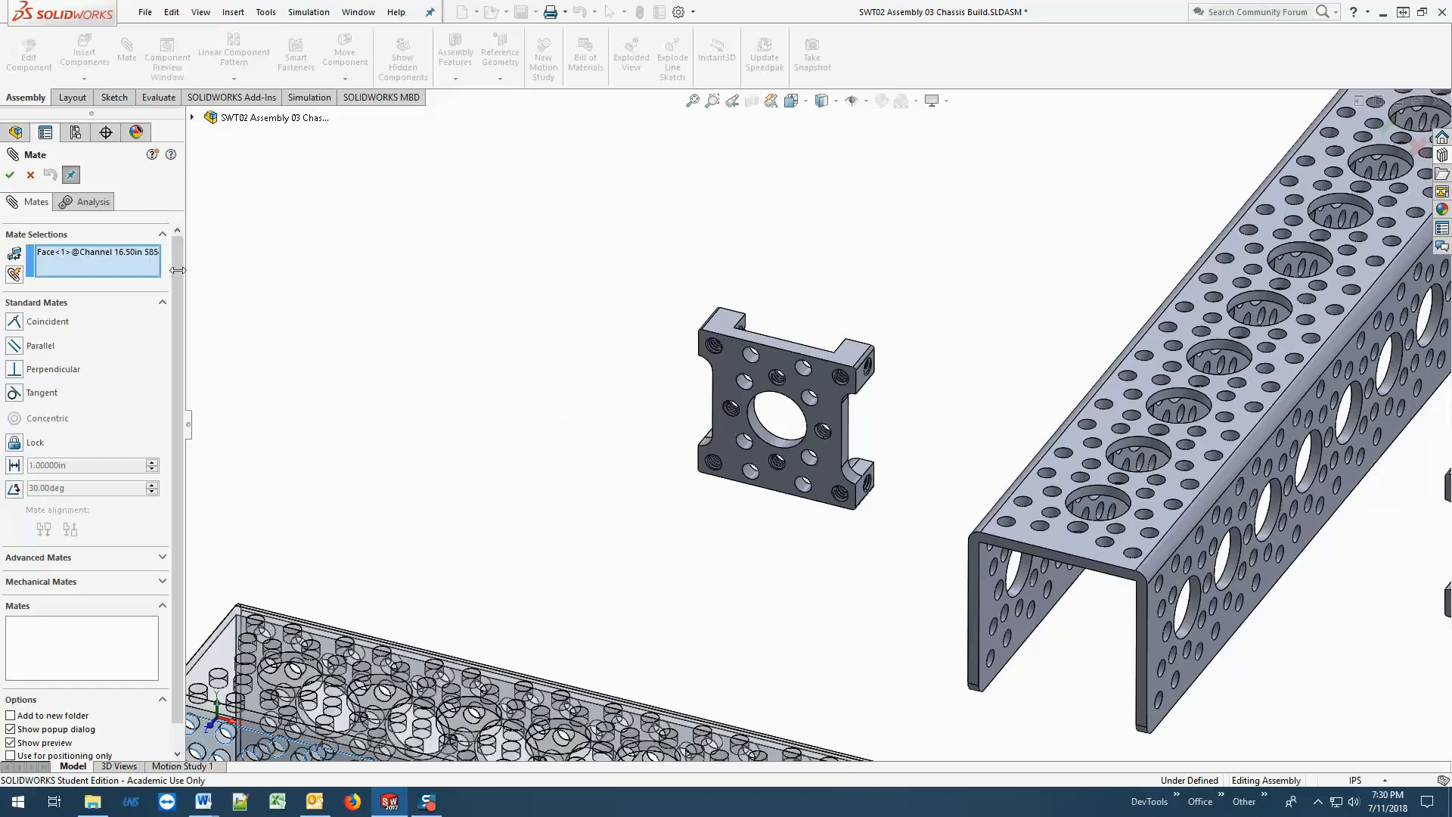
{"action": "right_click", "coordinate": [118, 256]}
{"action": "left_click", "coordinate": [148, 261]}
{"action": "left_click", "coordinate": [14, 322]}
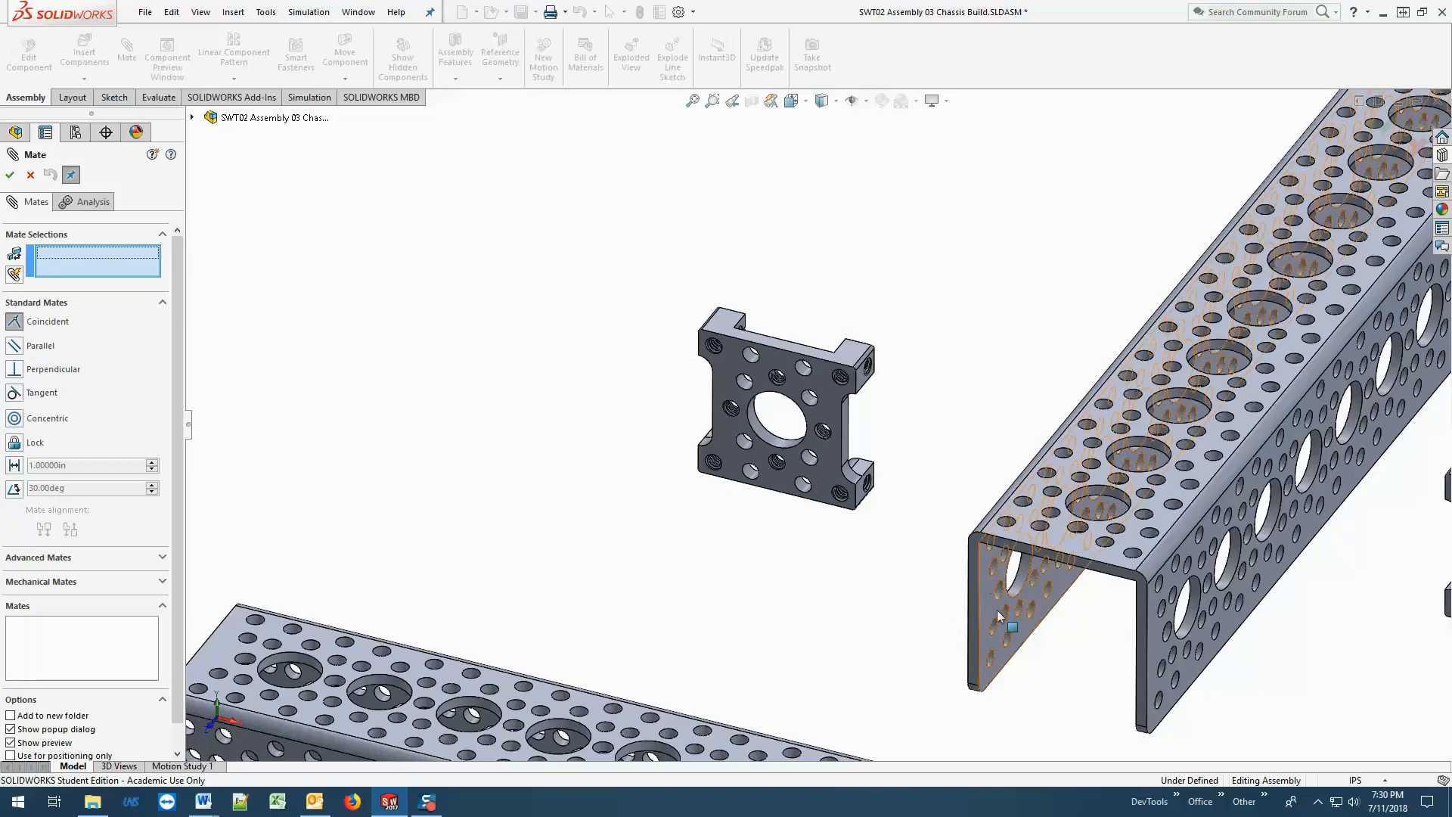
{"action": "left_click", "coordinate": [868, 386]}
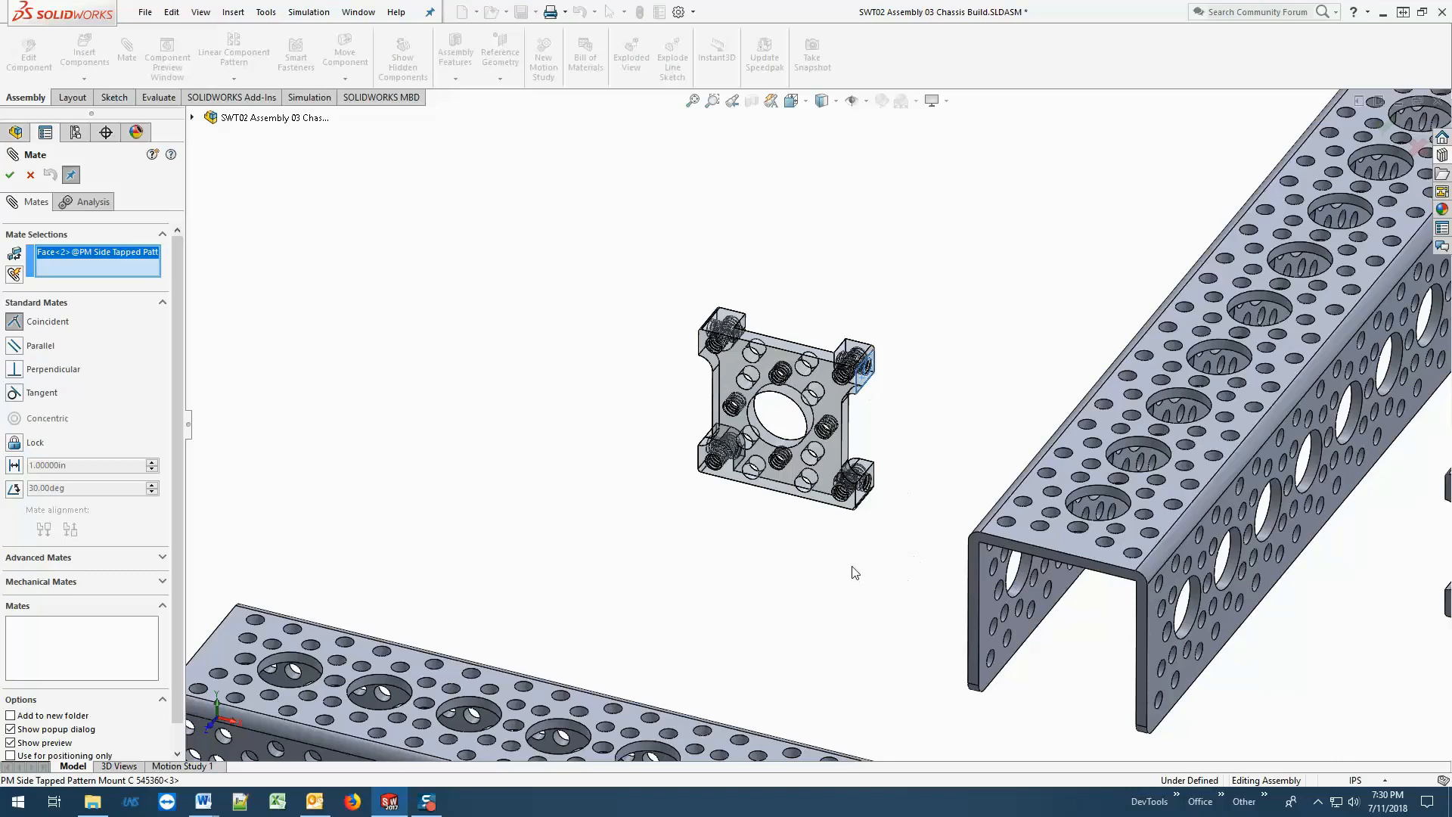
{"action": "middle_click_drag", "start_coordinate": [854, 573], "coordinate": [1328, 584]}
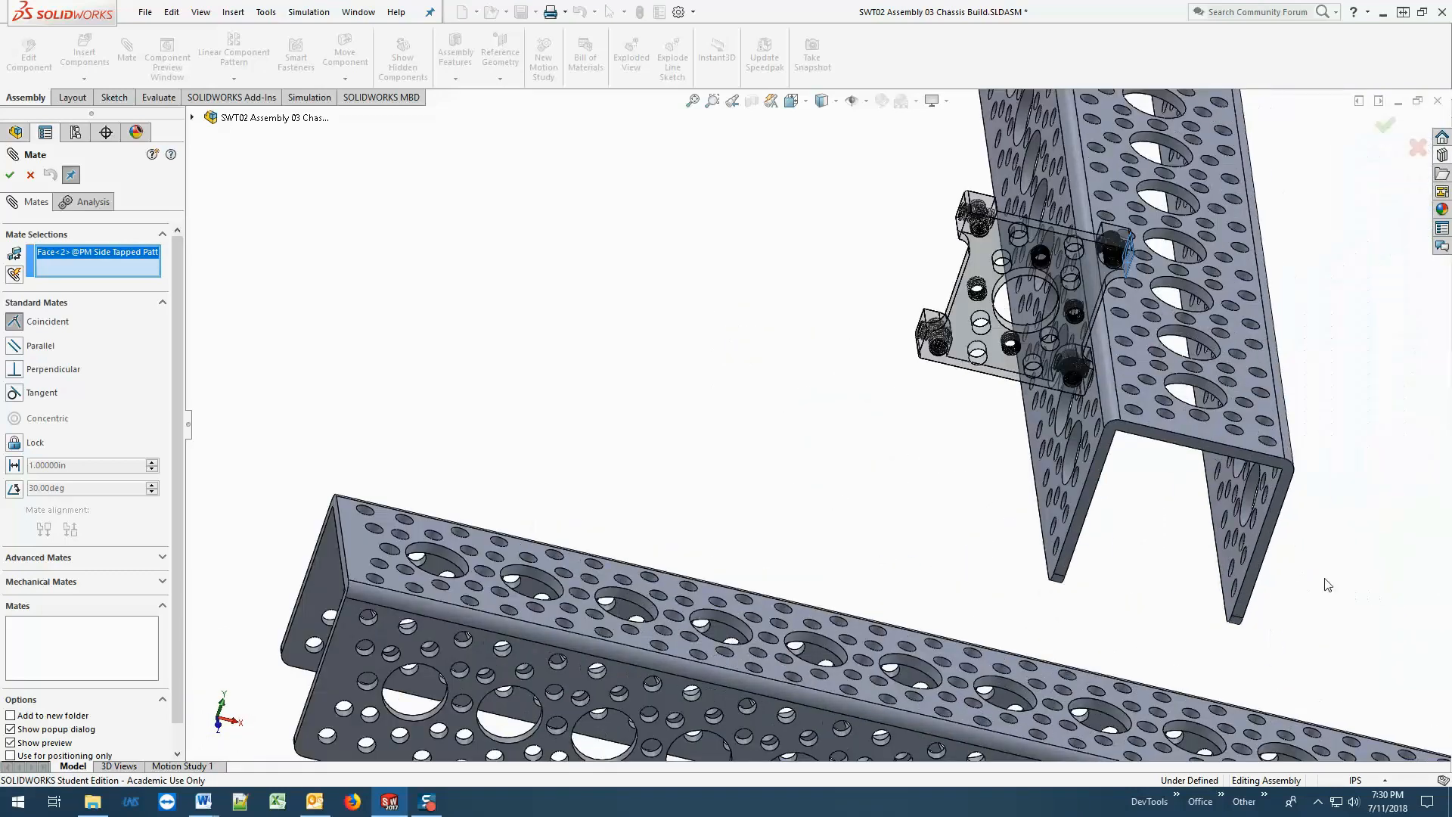
{"action": "left_click", "coordinate": [1233, 526]}
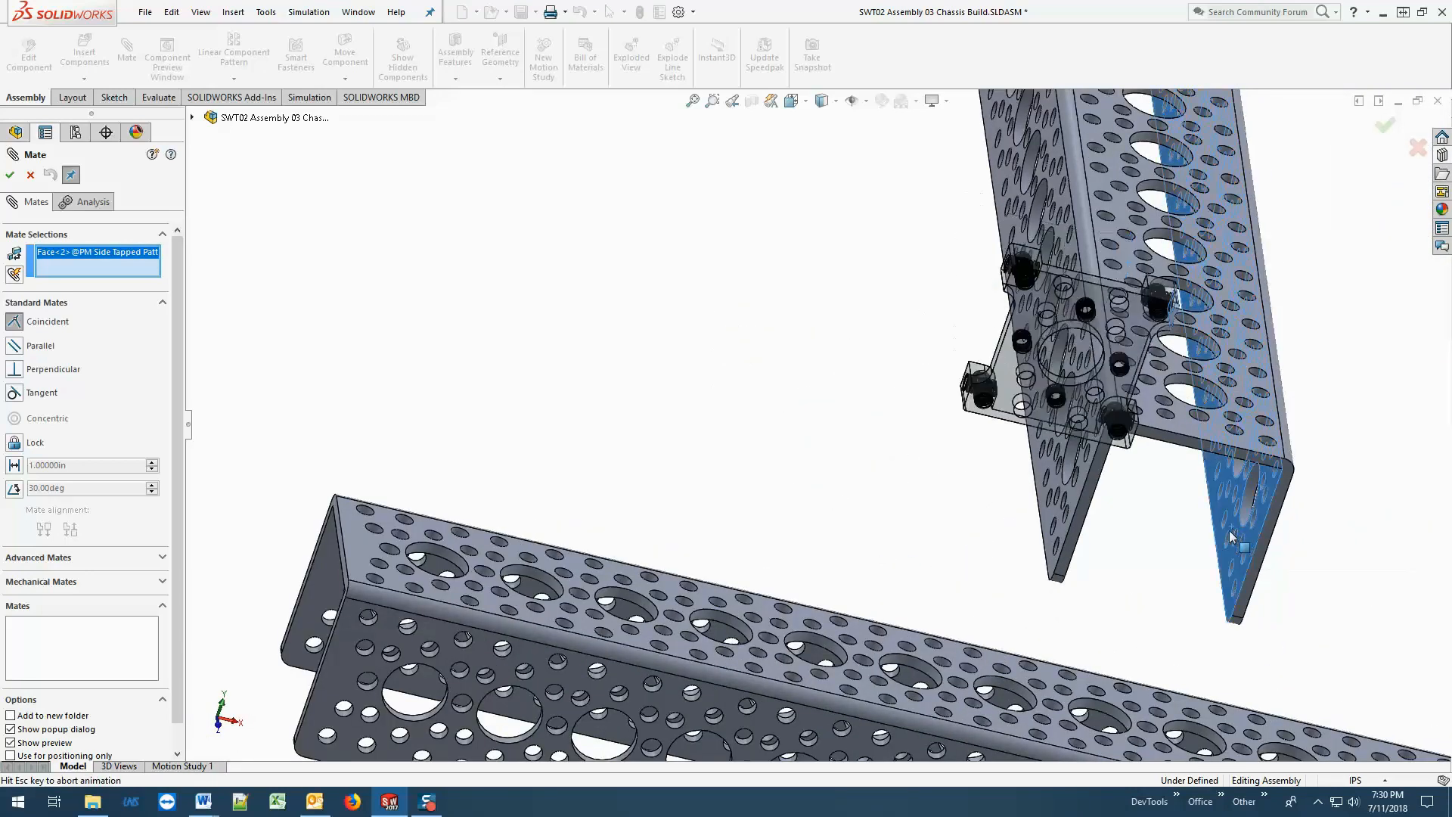
{"action": "left_click", "coordinate": [10, 176]}
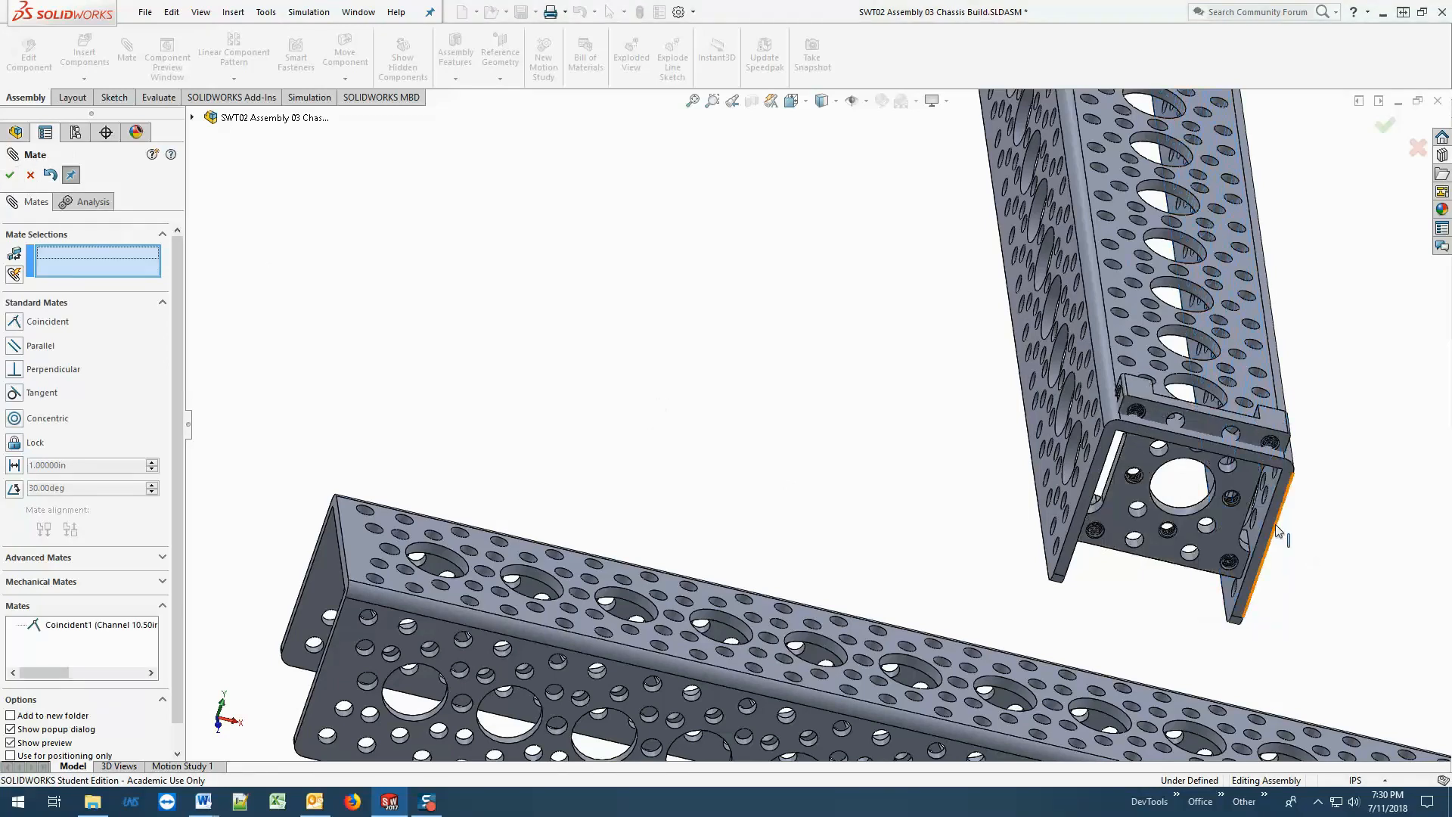
Slide the mount out of the channel's end and mate its upper side tapped hole concentric with the channel wall's upper end hole.
{"action": "middle_click_drag", "start_coordinate": [1276, 524], "coordinate": [1222, 547]}
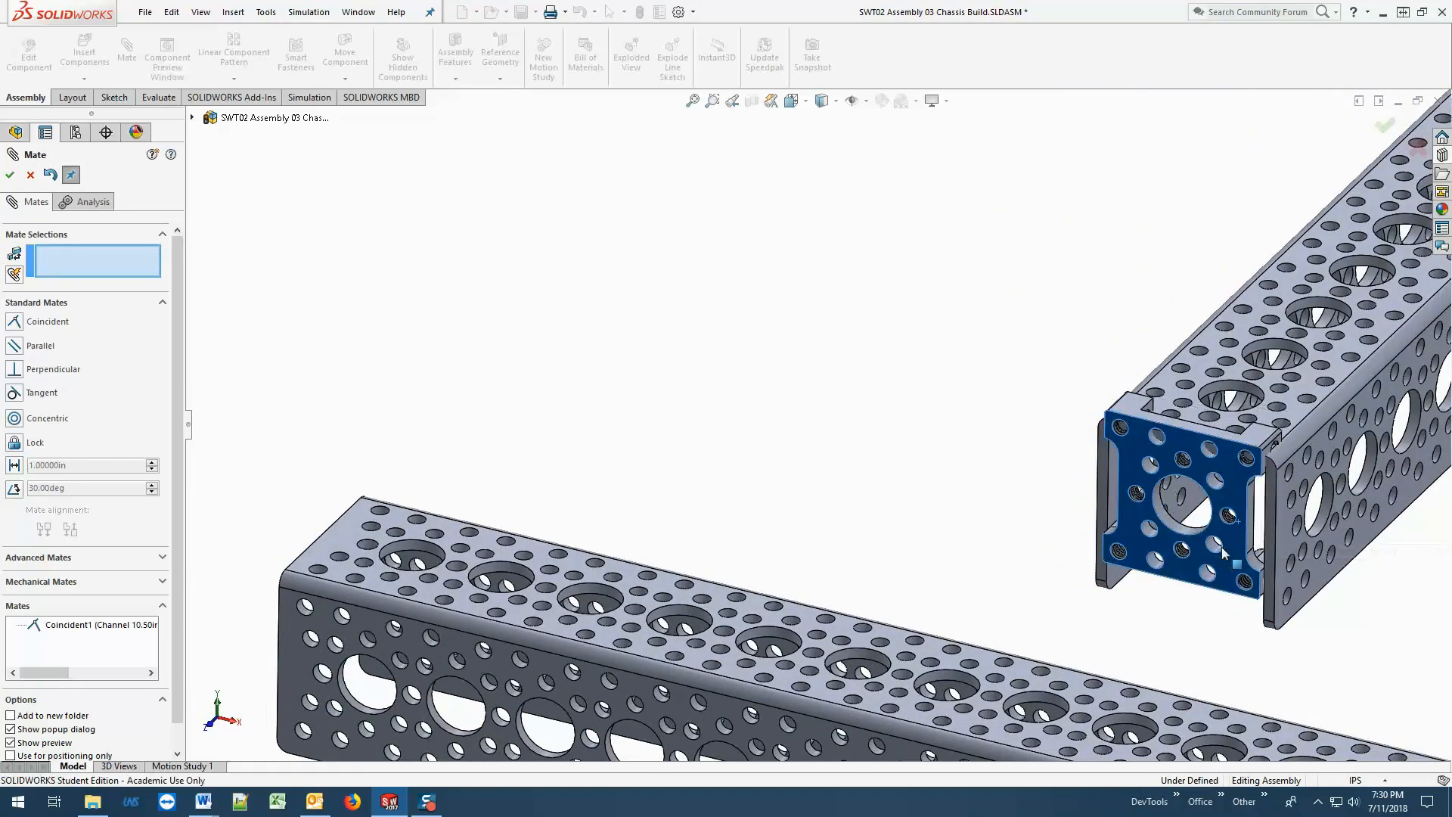
{"action": "left_click_drag", "start_coordinate": [1222, 547], "coordinate": [1297, 583]}
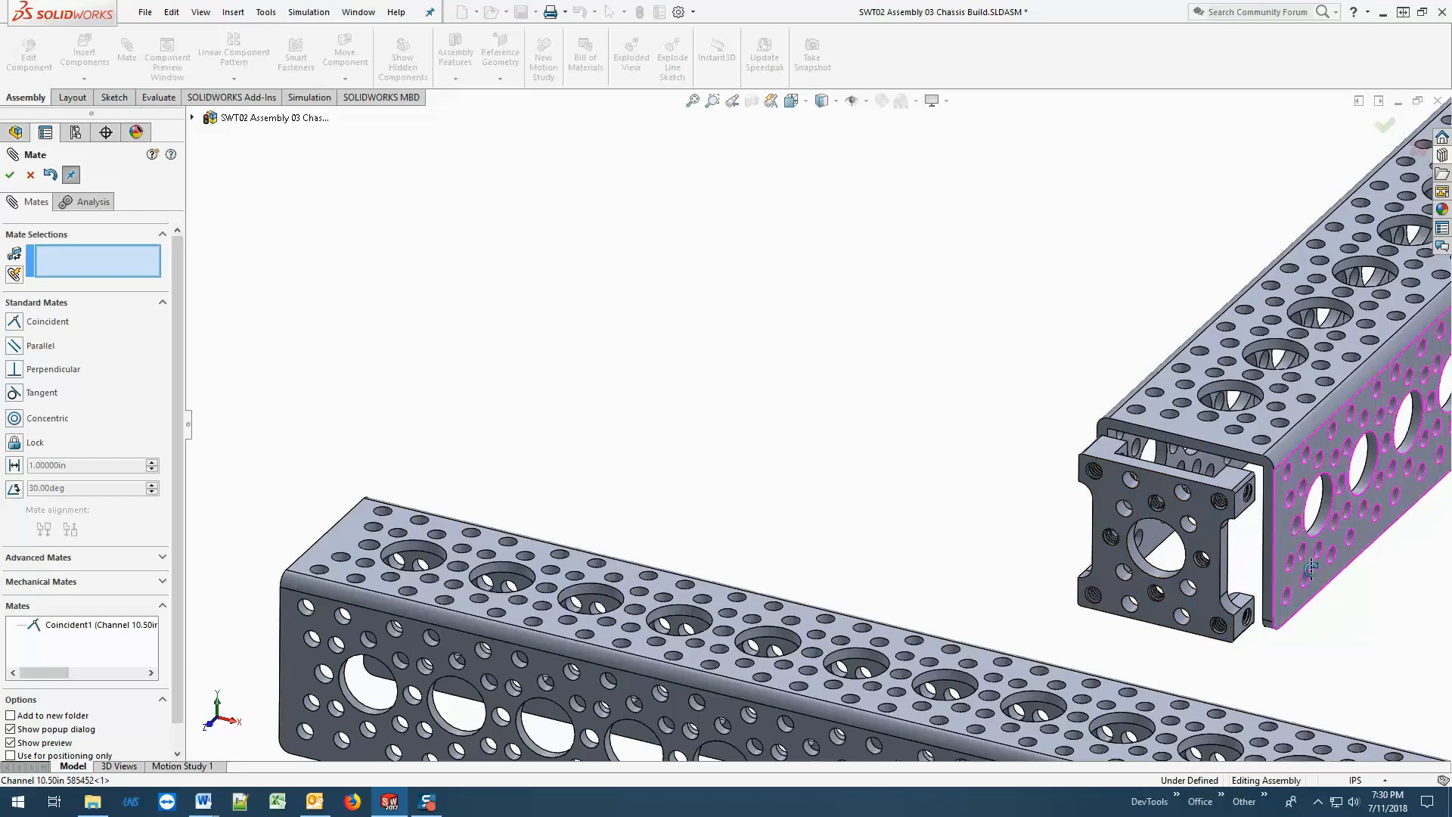
{"action": "middle_click_drag", "start_coordinate": [1311, 567], "coordinate": [1219, 510]}
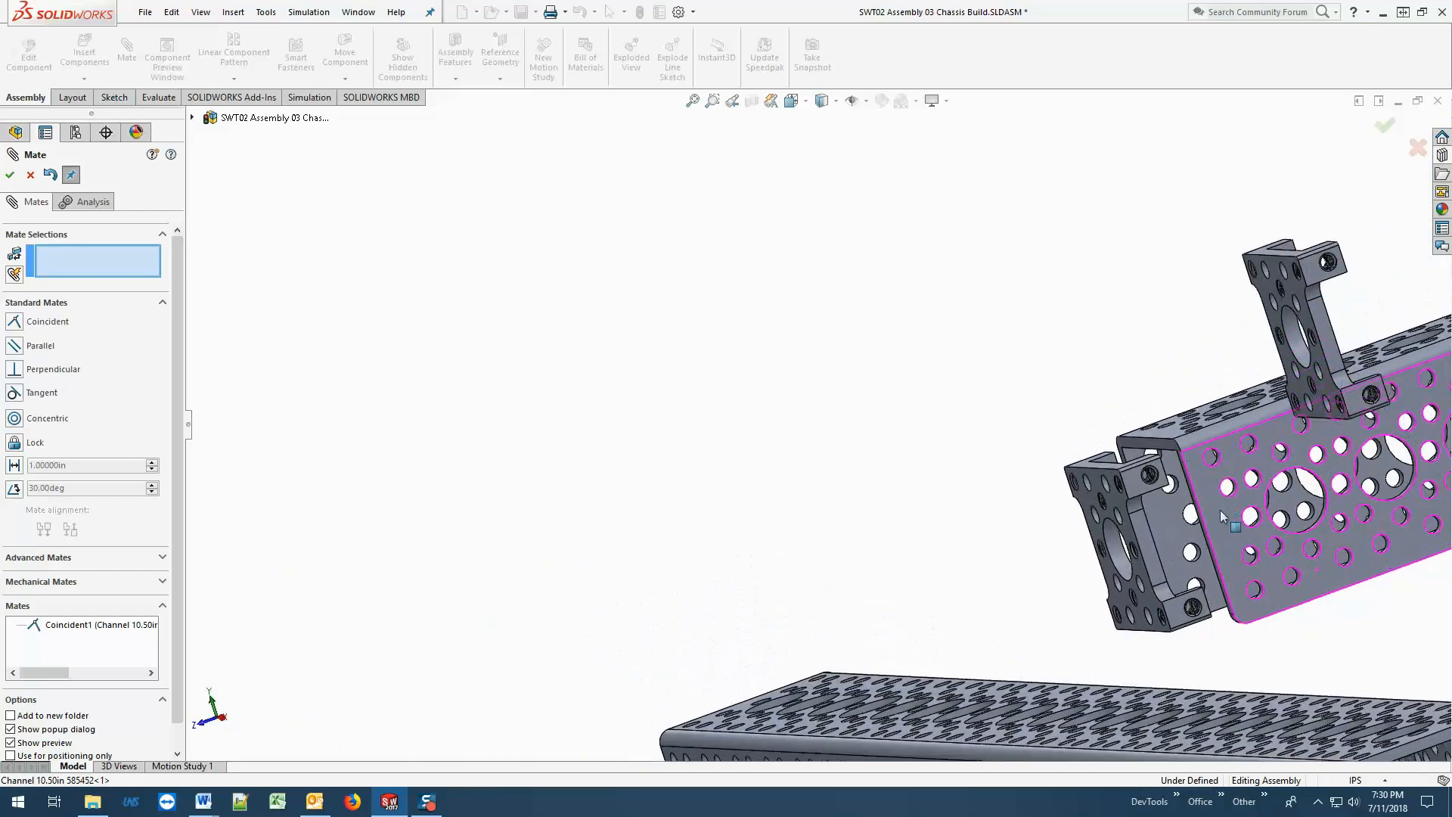
{"action": "scroll", "coordinate": [1219, 510], "scroll_direction": "down", "scroll_amount": 10}
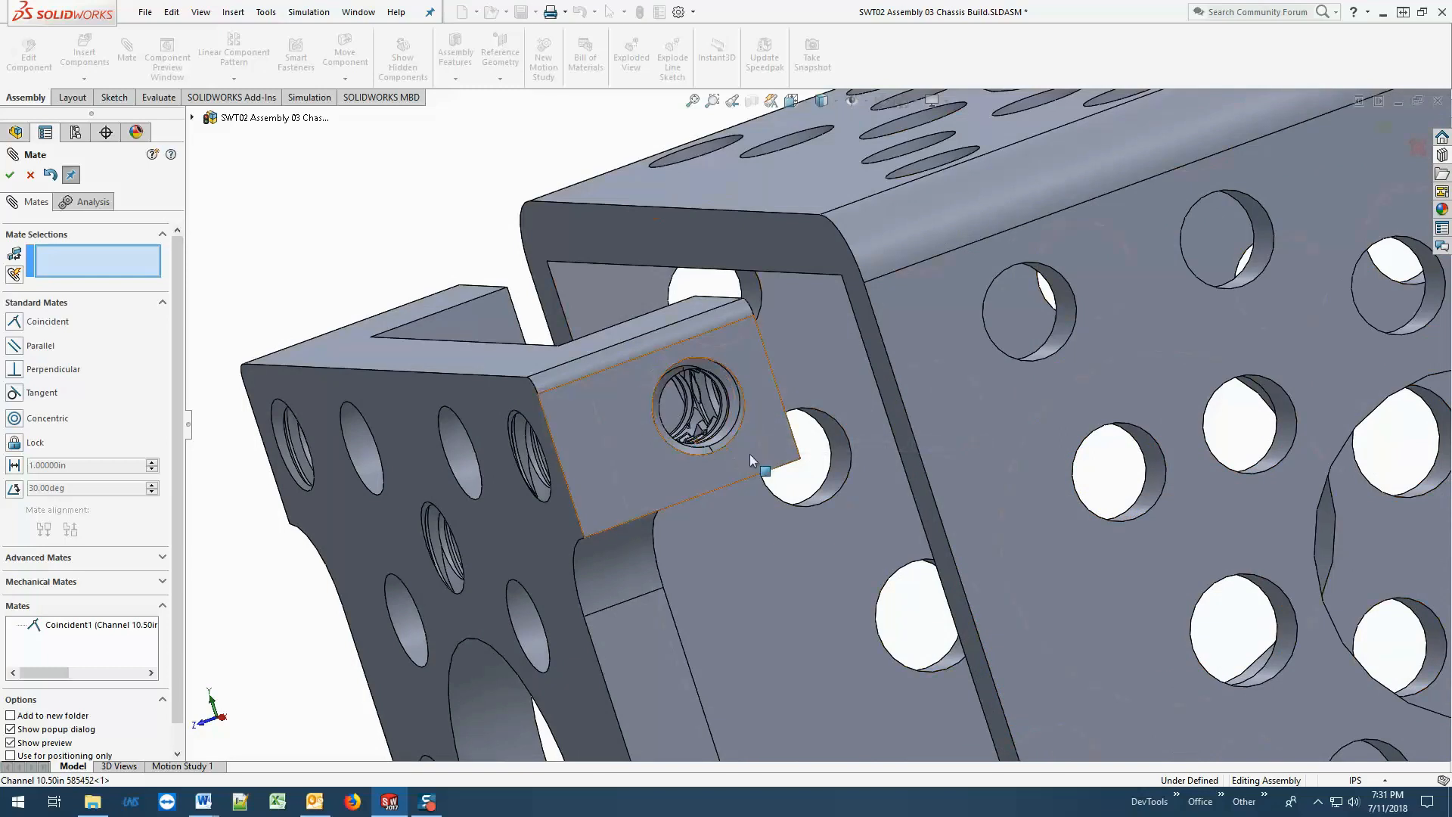
{"action": "left_click", "coordinate": [1068, 311]}
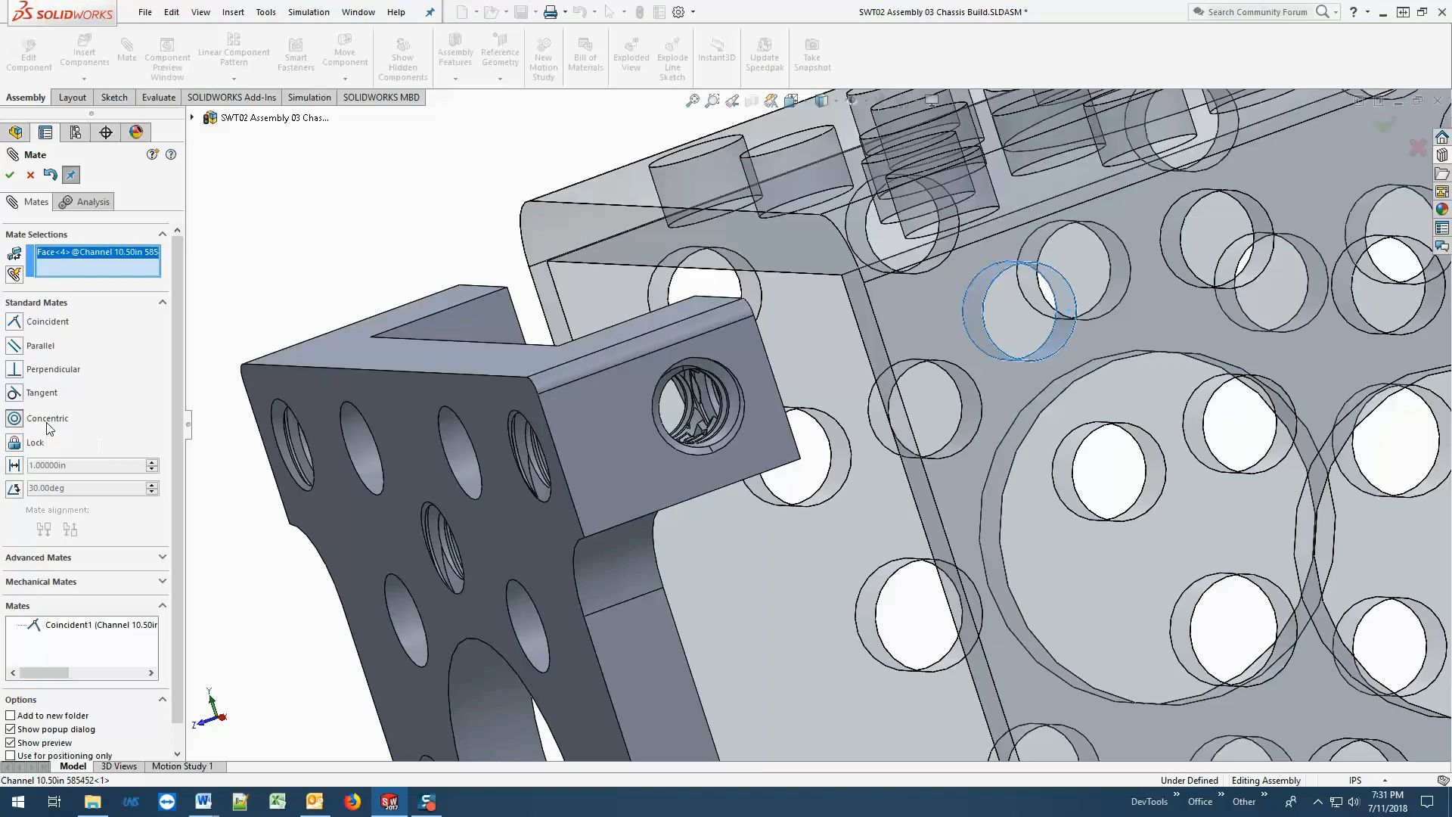
{"action": "left_click", "coordinate": [717, 370]}
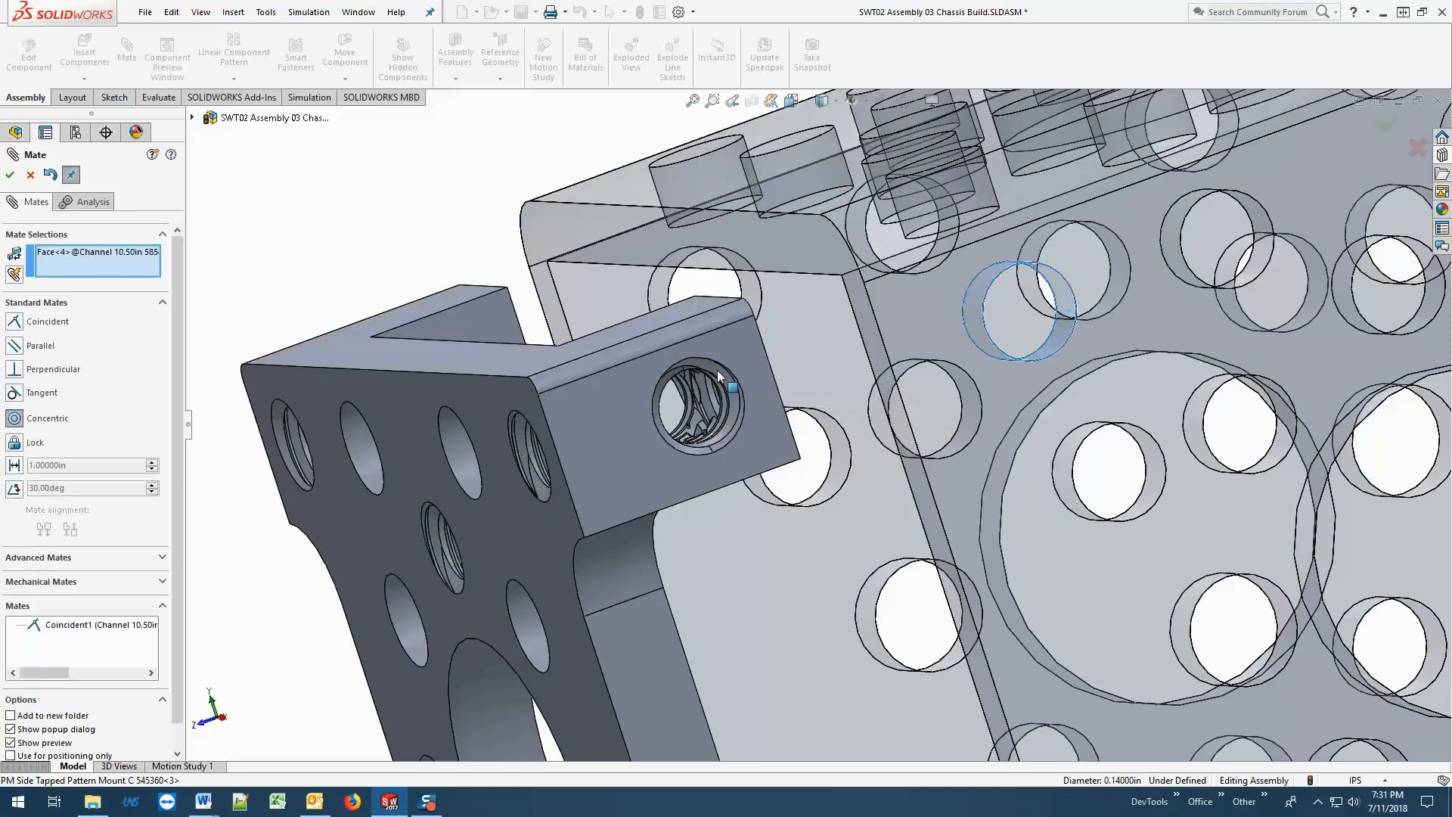
{"action": "left_click", "coordinate": [719, 445]}
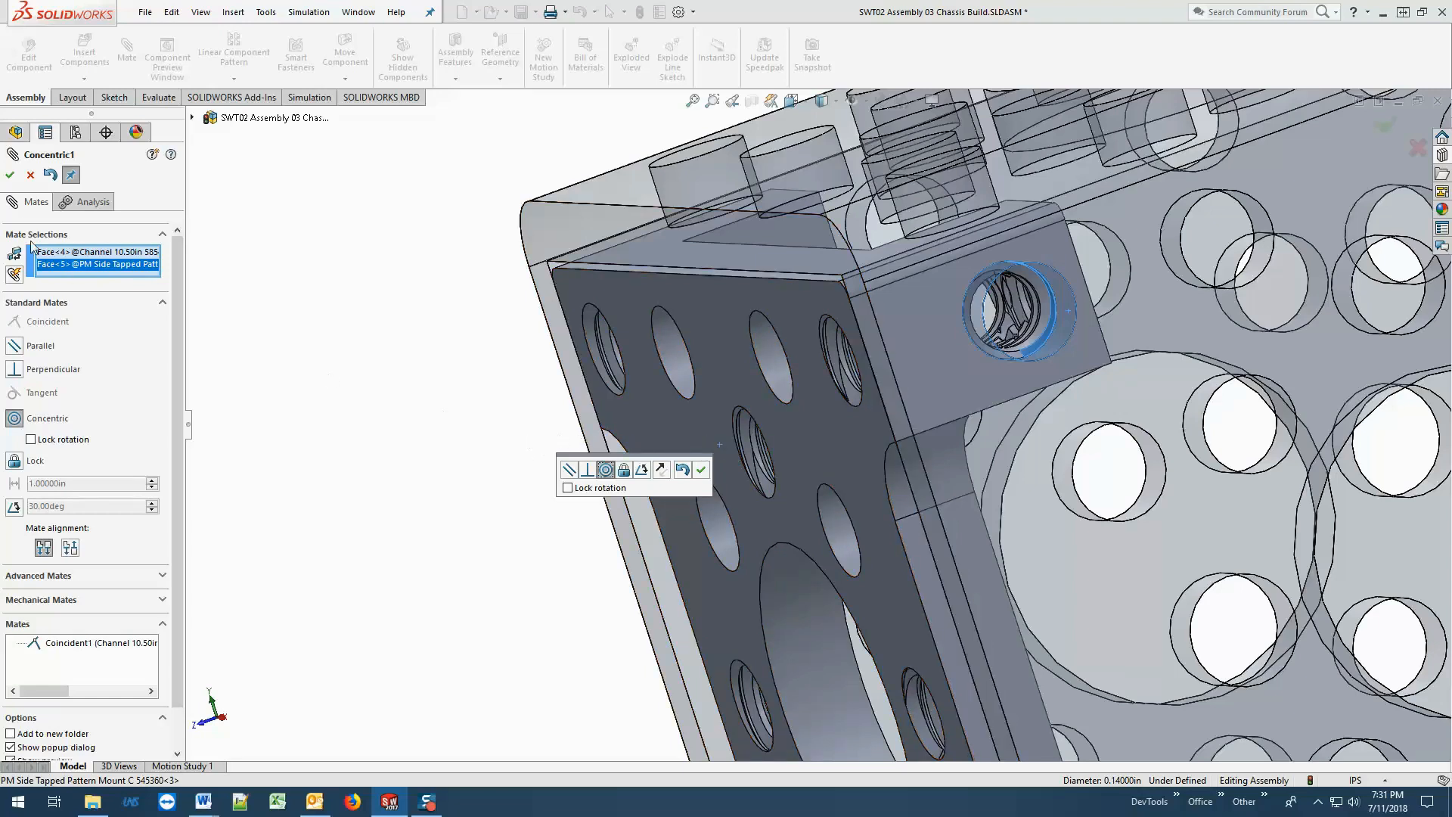
{"action": "left_click", "coordinate": [9, 177]}
On the channel's opposite wall, mate the lower end hole concentric with the mount's lower side tapped hole.
{"action": "middle_click_drag", "start_coordinate": [400, 502], "coordinate": [615, 433]}
{"action": "scroll", "coordinate": [683, 439], "scroll_direction": "up", "scroll_amount": 7}
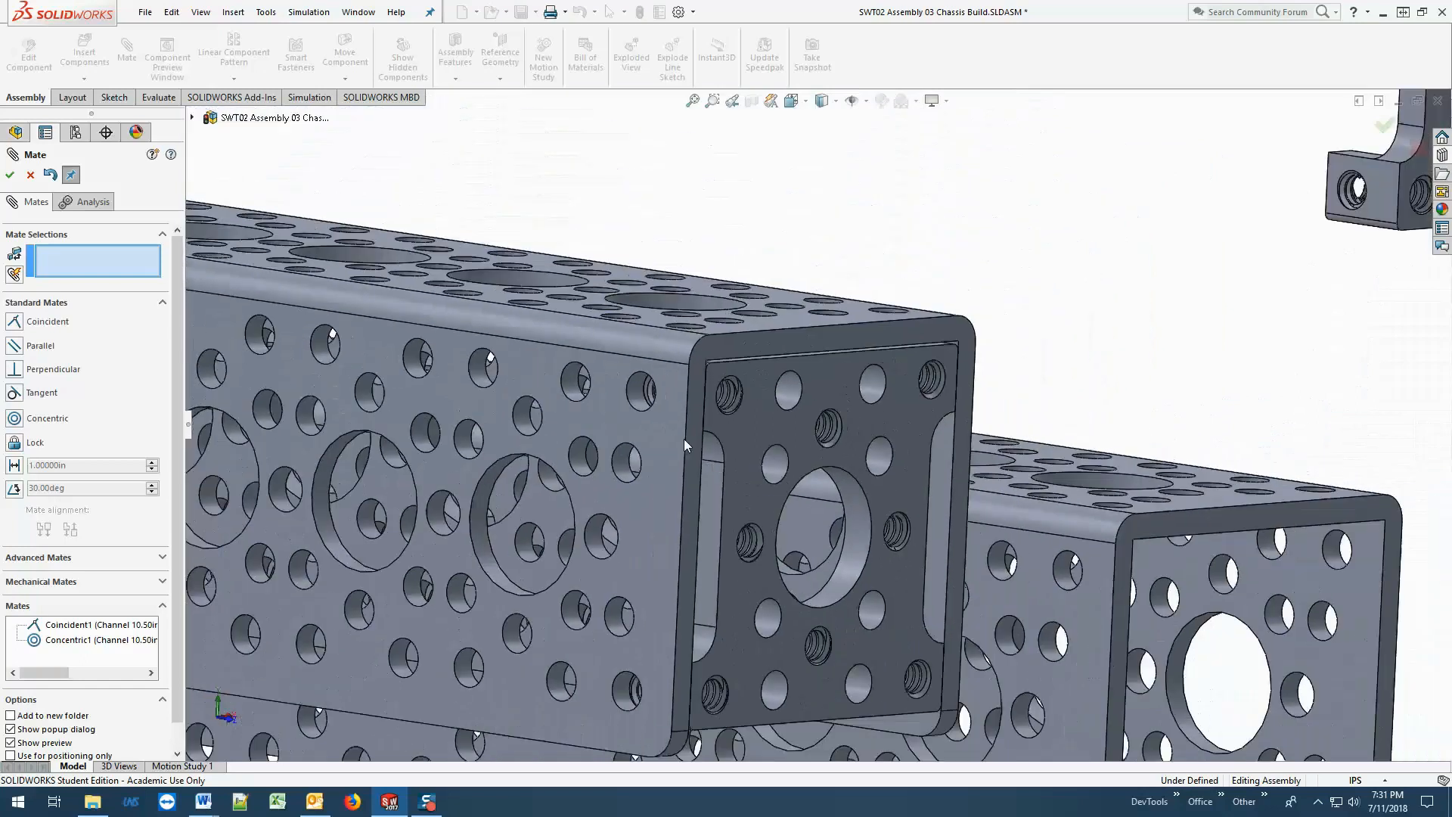
{"action": "scroll", "coordinate": [692, 455], "scroll_direction": "down", "scroll_amount": 3}
{"action": "scroll", "coordinate": [810, 578], "scroll_direction": "up", "scroll_amount": 2}
{"action": "scroll", "coordinate": [810, 600], "scroll_direction": "down", "scroll_amount": 2}
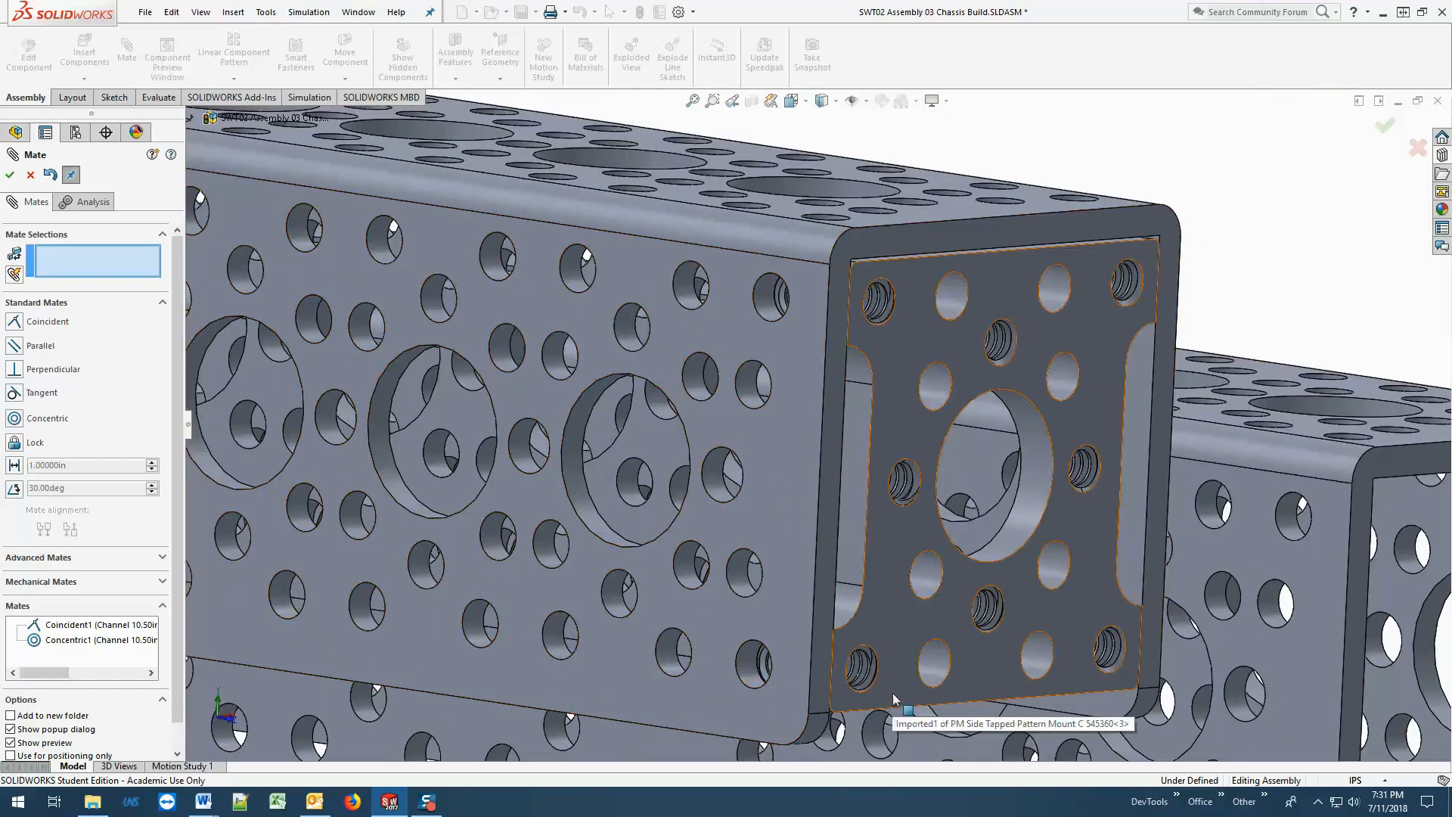
{"action": "left_click_drag", "start_coordinate": [894, 693], "coordinate": [871, 732]}
{"action": "scroll", "coordinate": [736, 659], "scroll_direction": "down", "scroll_amount": 5}
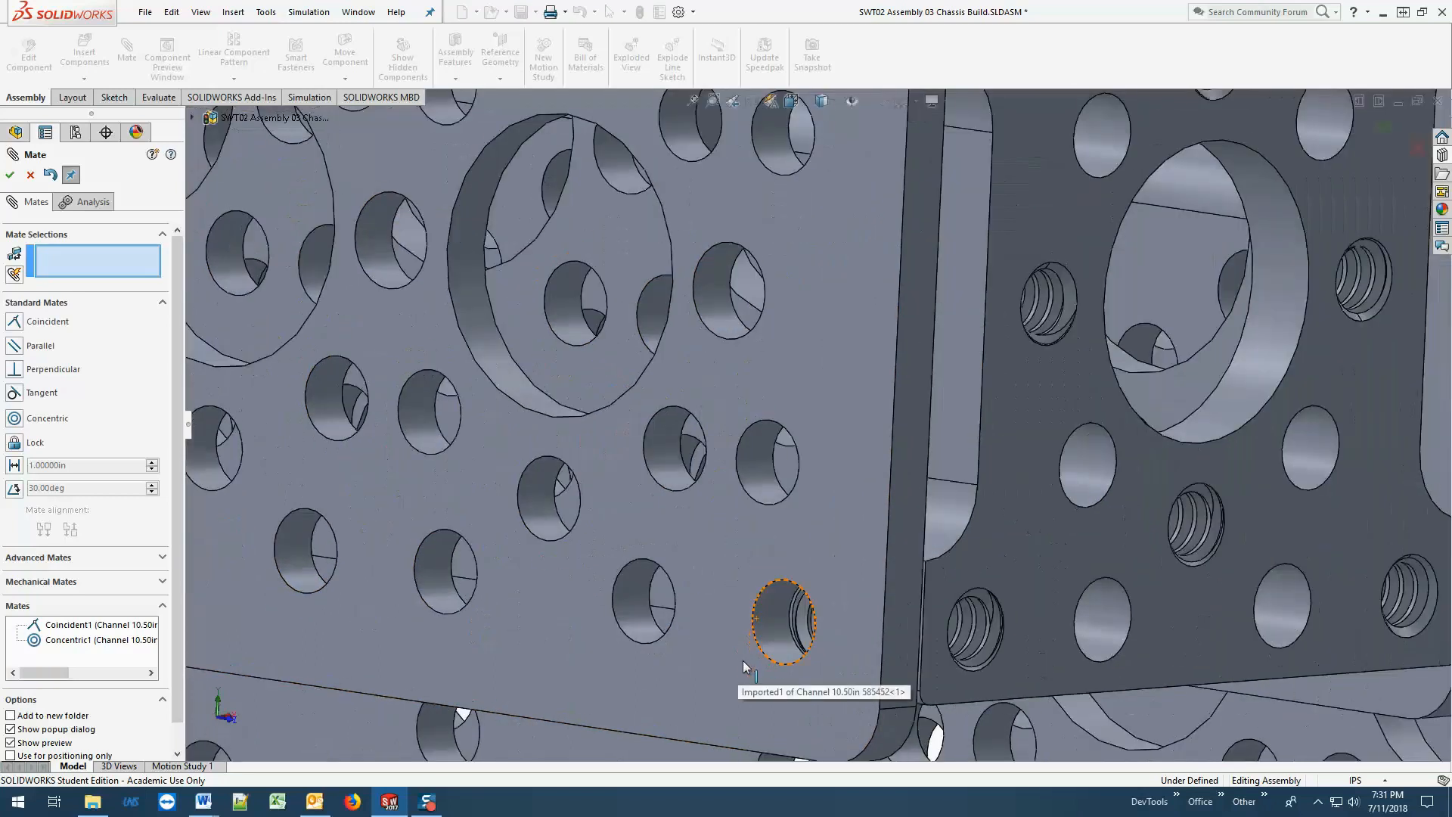
{"action": "scroll", "coordinate": [986, 543], "scroll_direction": "up", "scroll_amount": 4}
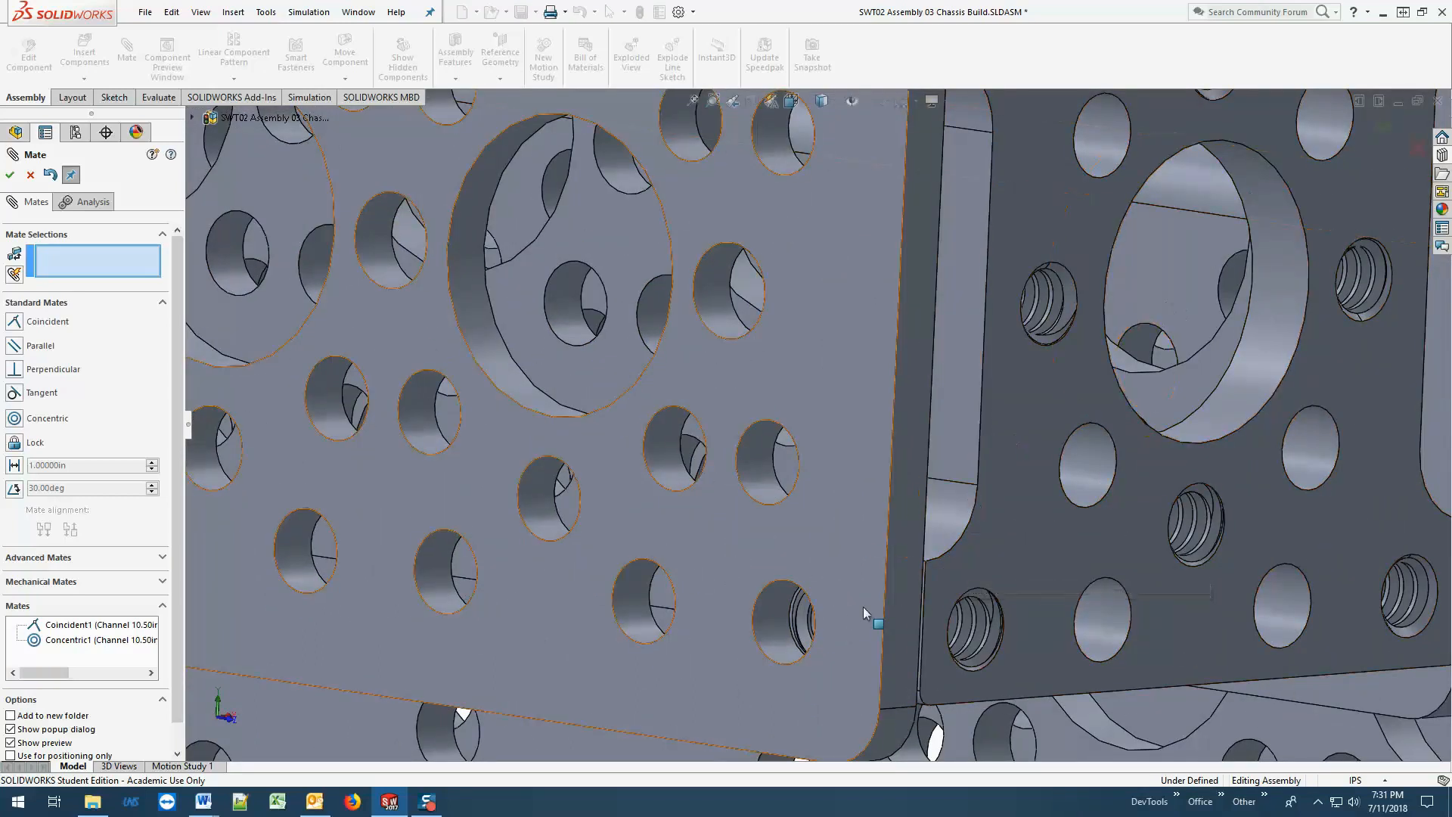
{"action": "scroll", "coordinate": [997, 630], "scroll_direction": "up", "scroll_amount": 4}
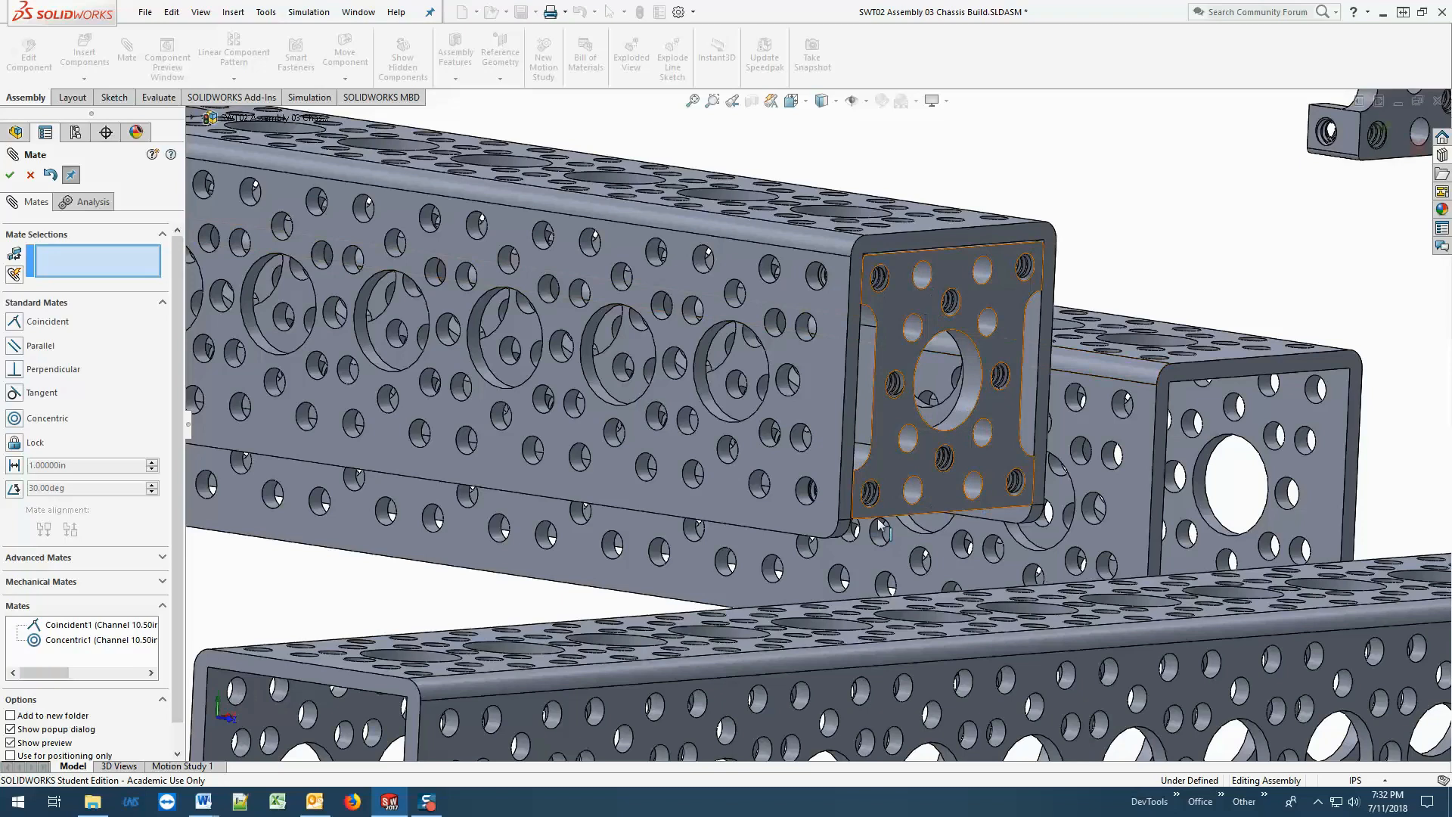
{"action": "scroll", "coordinate": [812, 512], "scroll_direction": "down", "scroll_amount": 5}
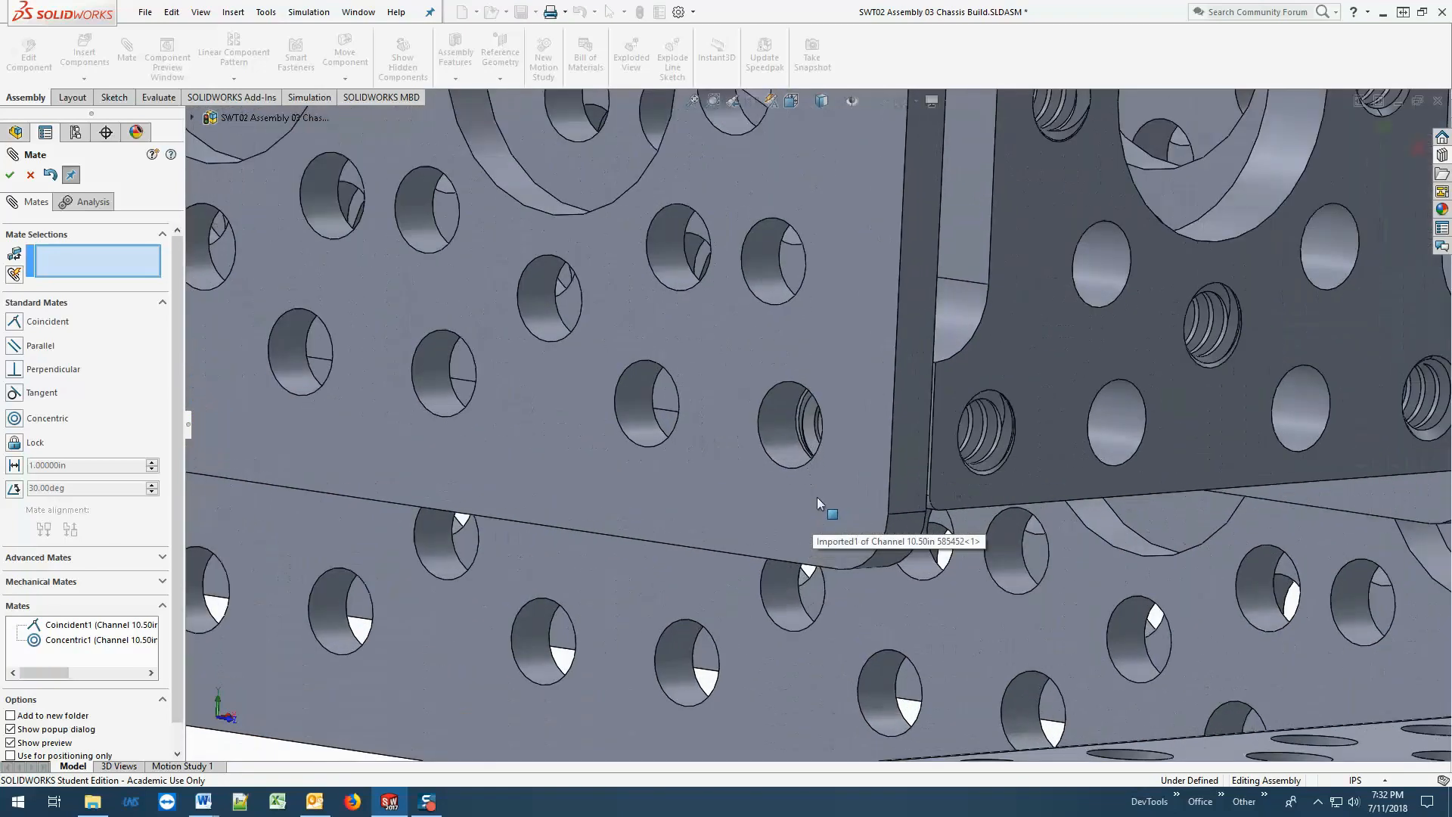
{"action": "left_click", "coordinate": [787, 429]}
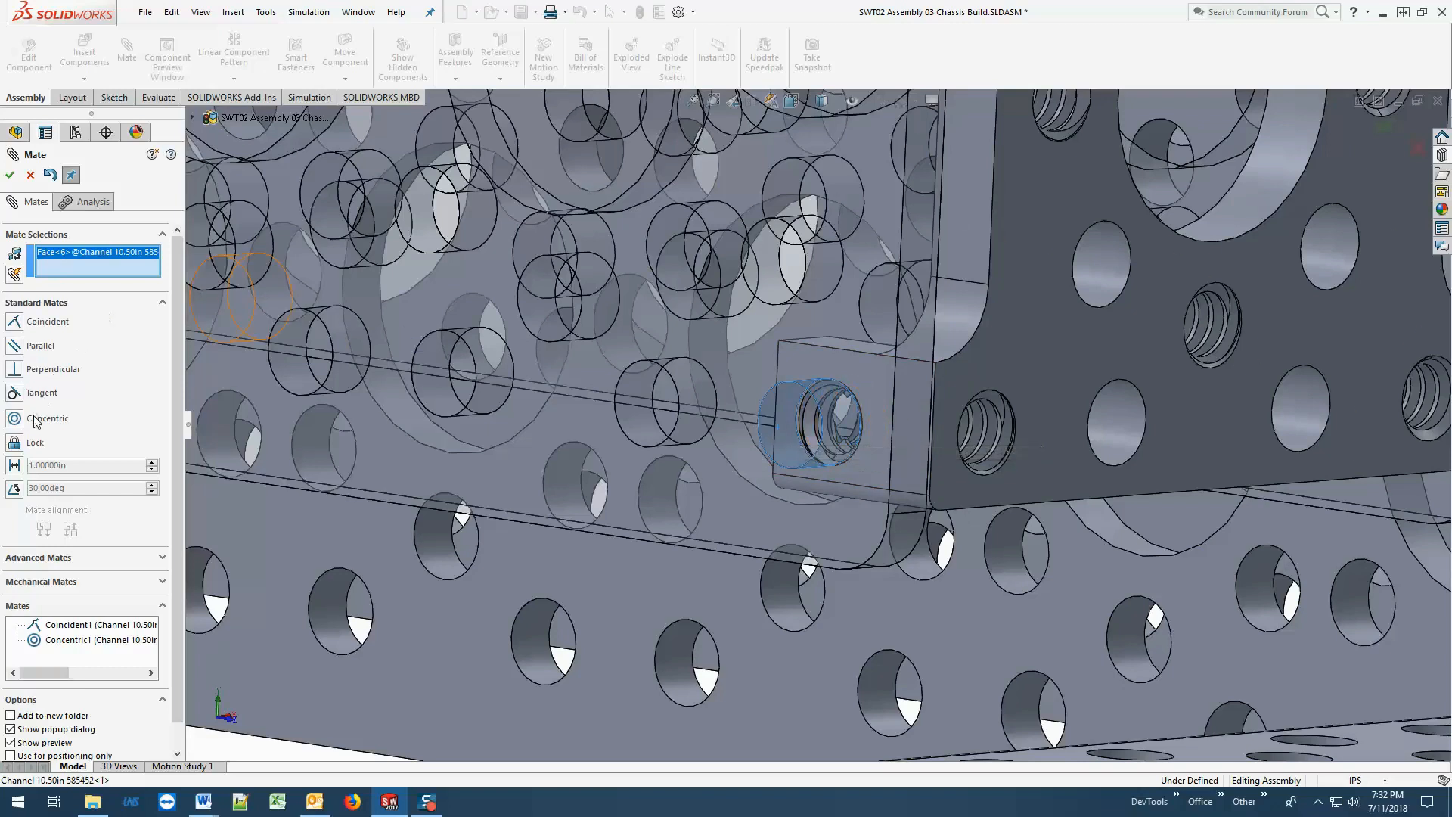
{"action": "left_click", "coordinate": [813, 394]}
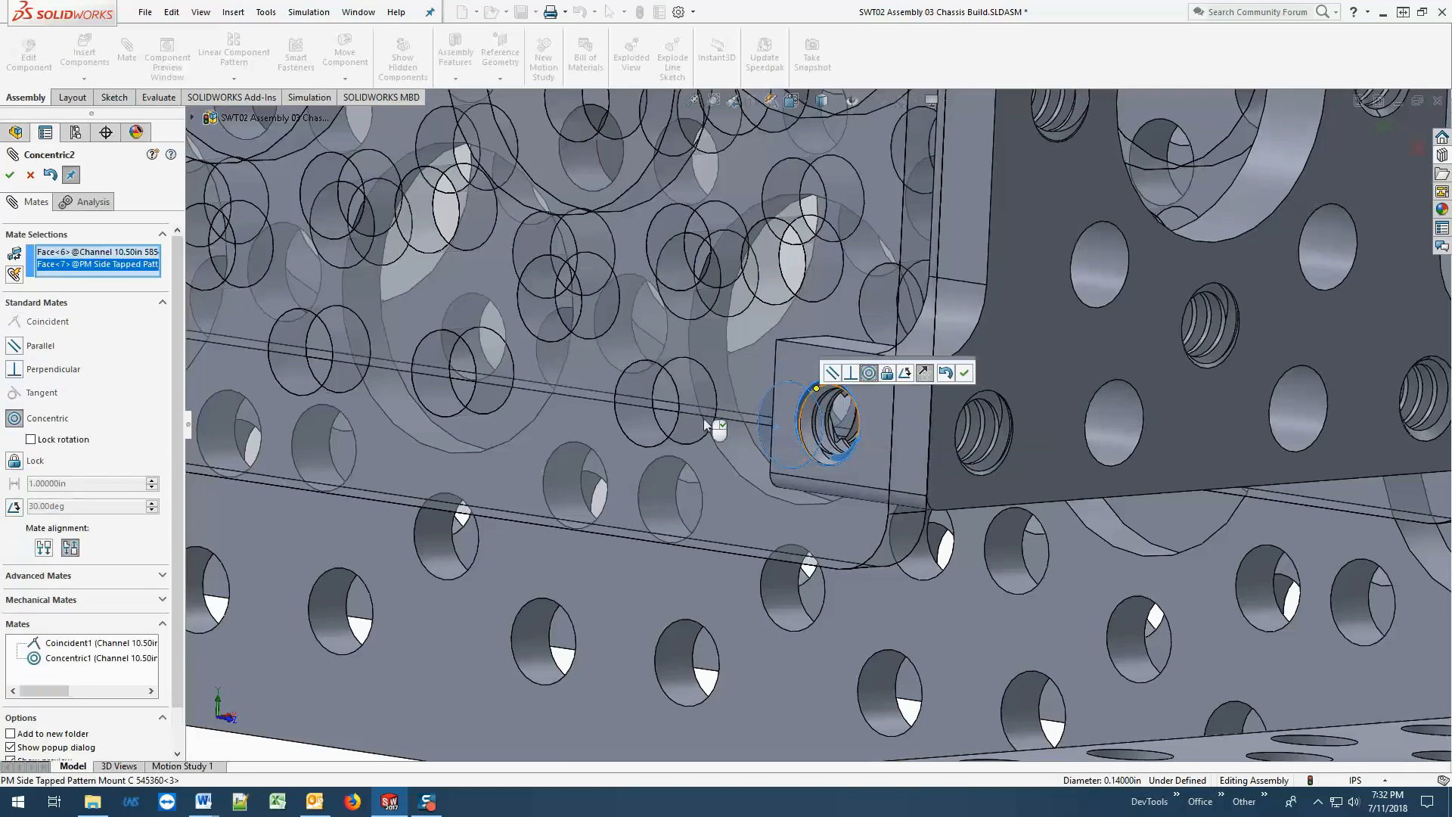
{"action": "left_click", "coordinate": [10, 175]}
Move the front 16.50in channel up against the mounted end of the first 10.50in channel.
{"action": "scroll", "coordinate": [878, 506], "scroll_direction": "up", "scroll_amount": 5}
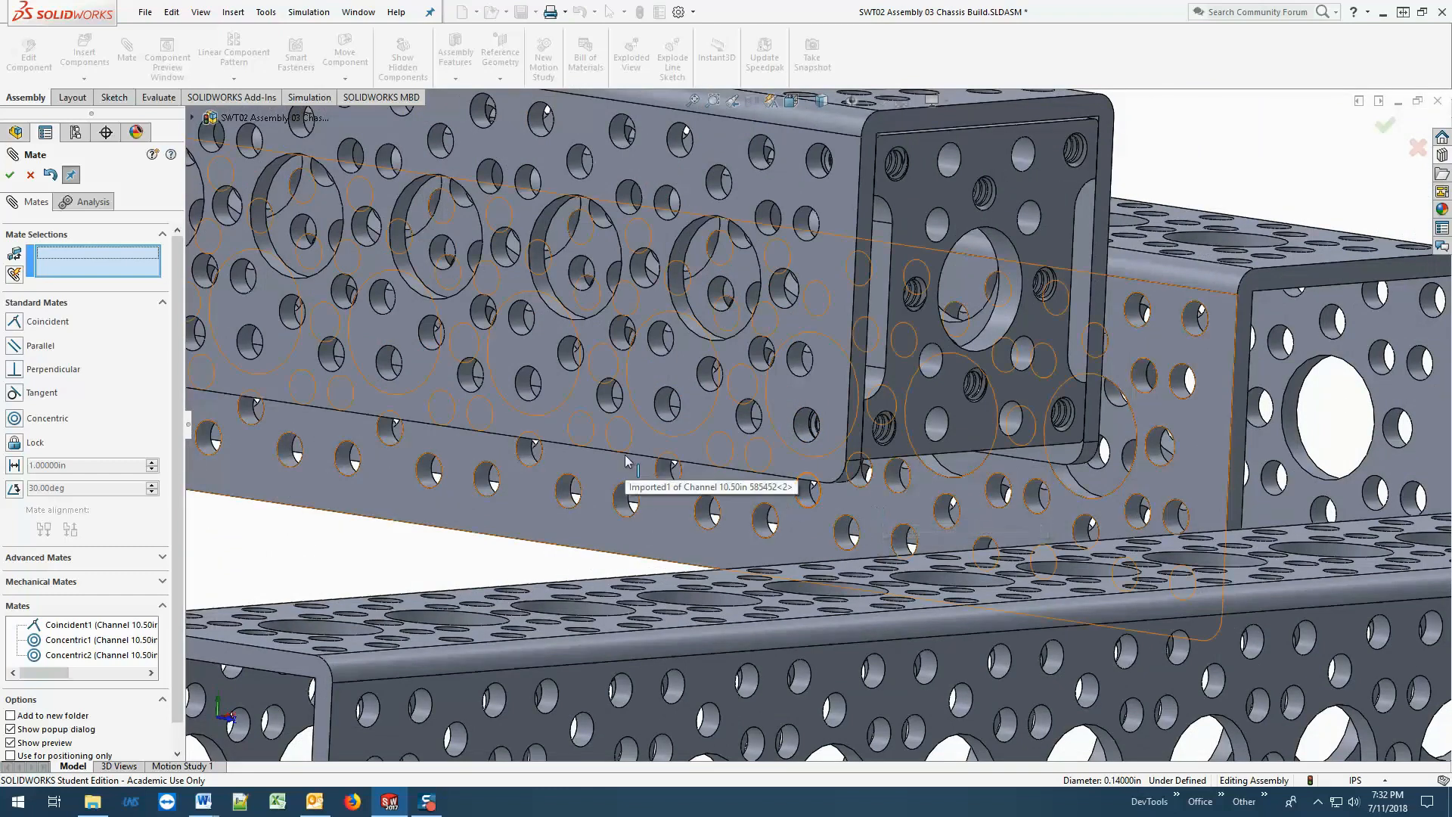
{"action": "scroll", "coordinate": [636, 461], "scroll_direction": "up", "scroll_amount": 3}
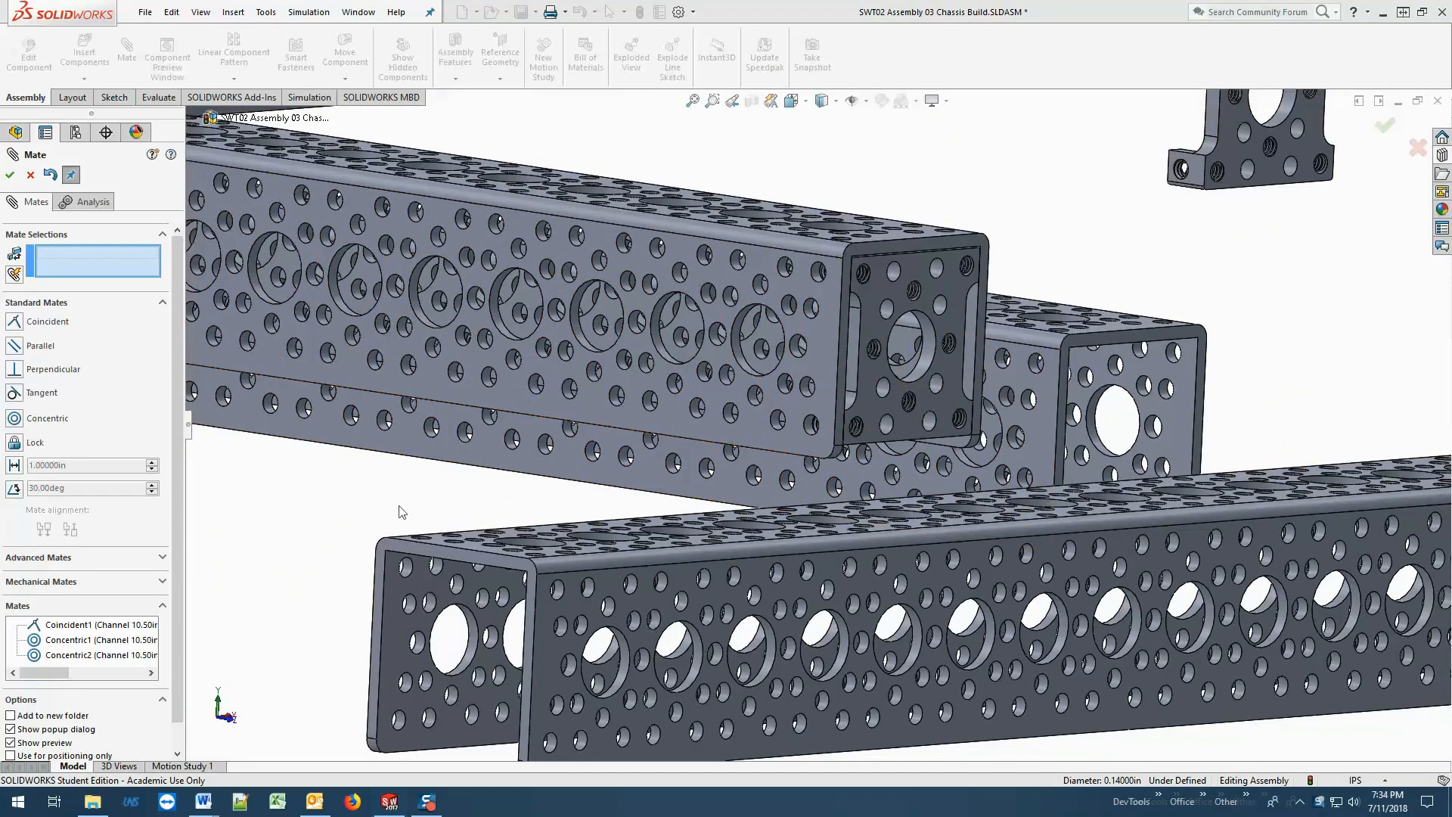
{"action": "scroll", "coordinate": [399, 507], "scroll_direction": "up", "scroll_amount": 4}
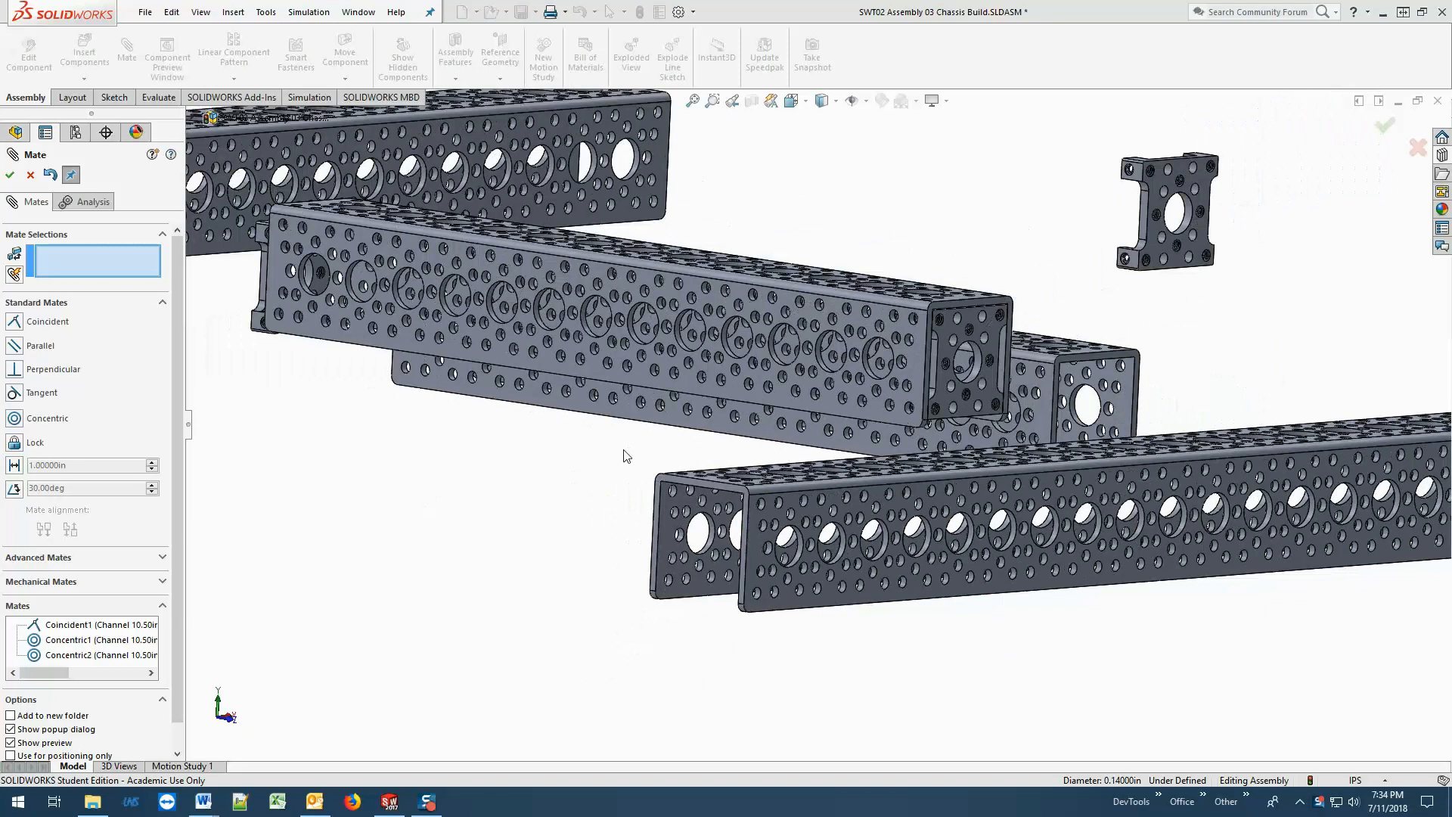
{"action": "middle_click_drag", "start_coordinate": [627, 456], "coordinate": [502, 597]}
{"action": "scroll", "coordinate": [564, 500], "scroll_direction": "up", "scroll_amount": 4}
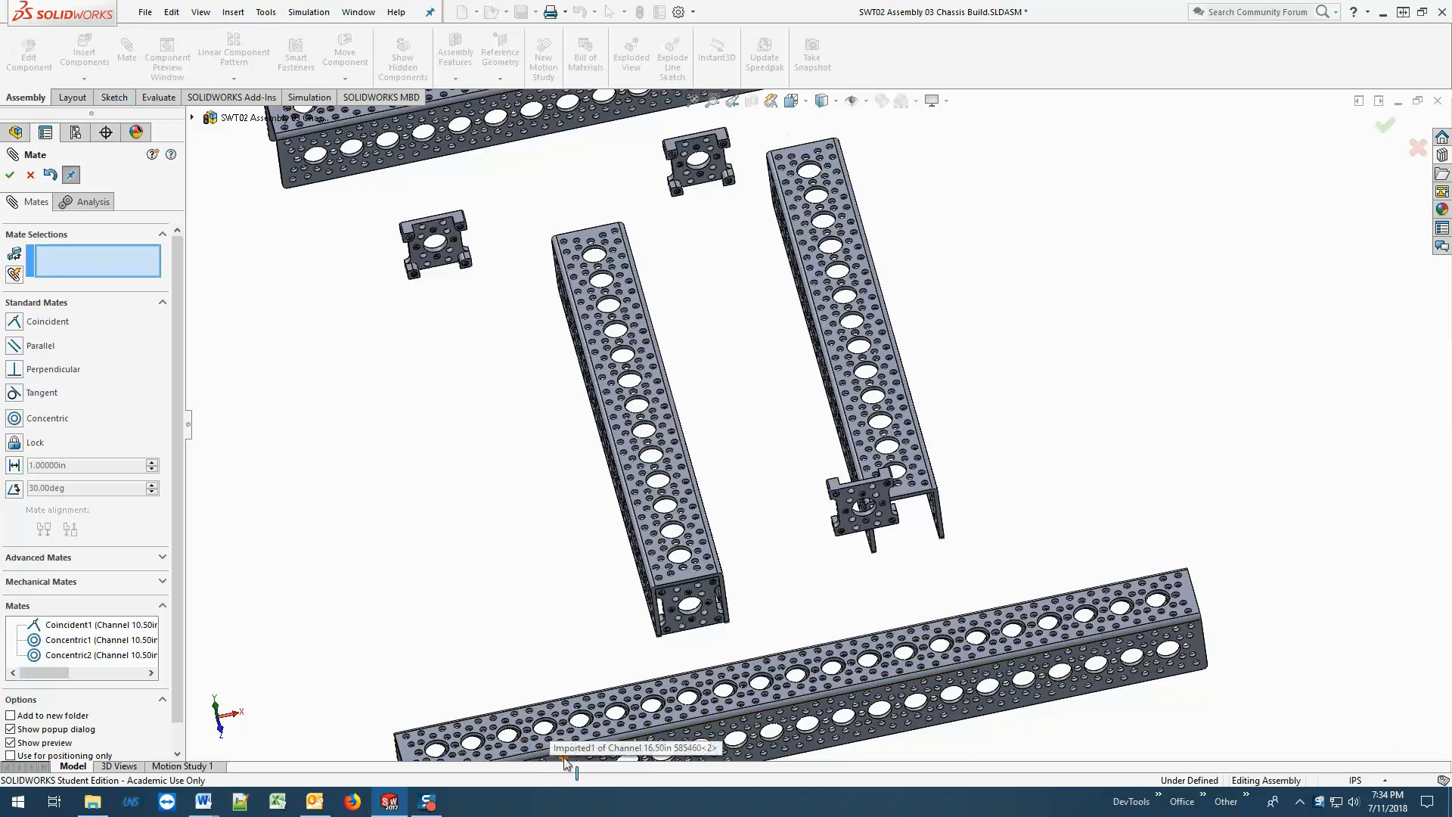
{"action": "mouse_move", "coordinate": [575, 762]}
{"action": "left_mouse_down"}
{"action": "mouse_move", "coordinate": [660, 657]}
{"action": "mouse_move", "coordinate": [587, 757]}
{"action": "left_mouse_up"}
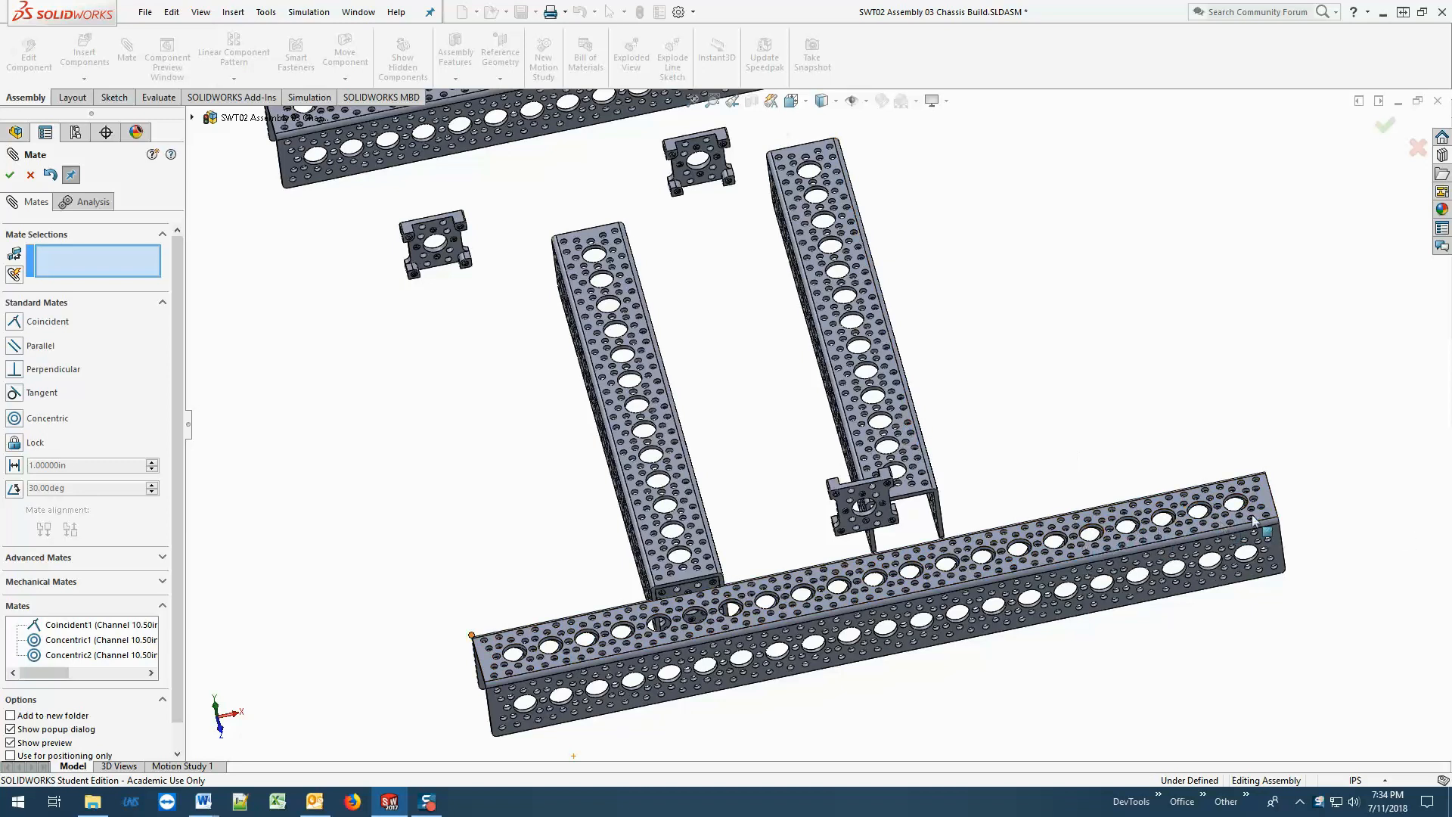
Add a coincident mate between the installed pattern mount's outer face and the front 16.50in channel's side wall facing it.
{"action": "middle_click_drag", "start_coordinate": [832, 715], "coordinate": [806, 568]}
{"action": "scroll", "coordinate": [791, 646], "scroll_direction": "down", "scroll_amount": 5}
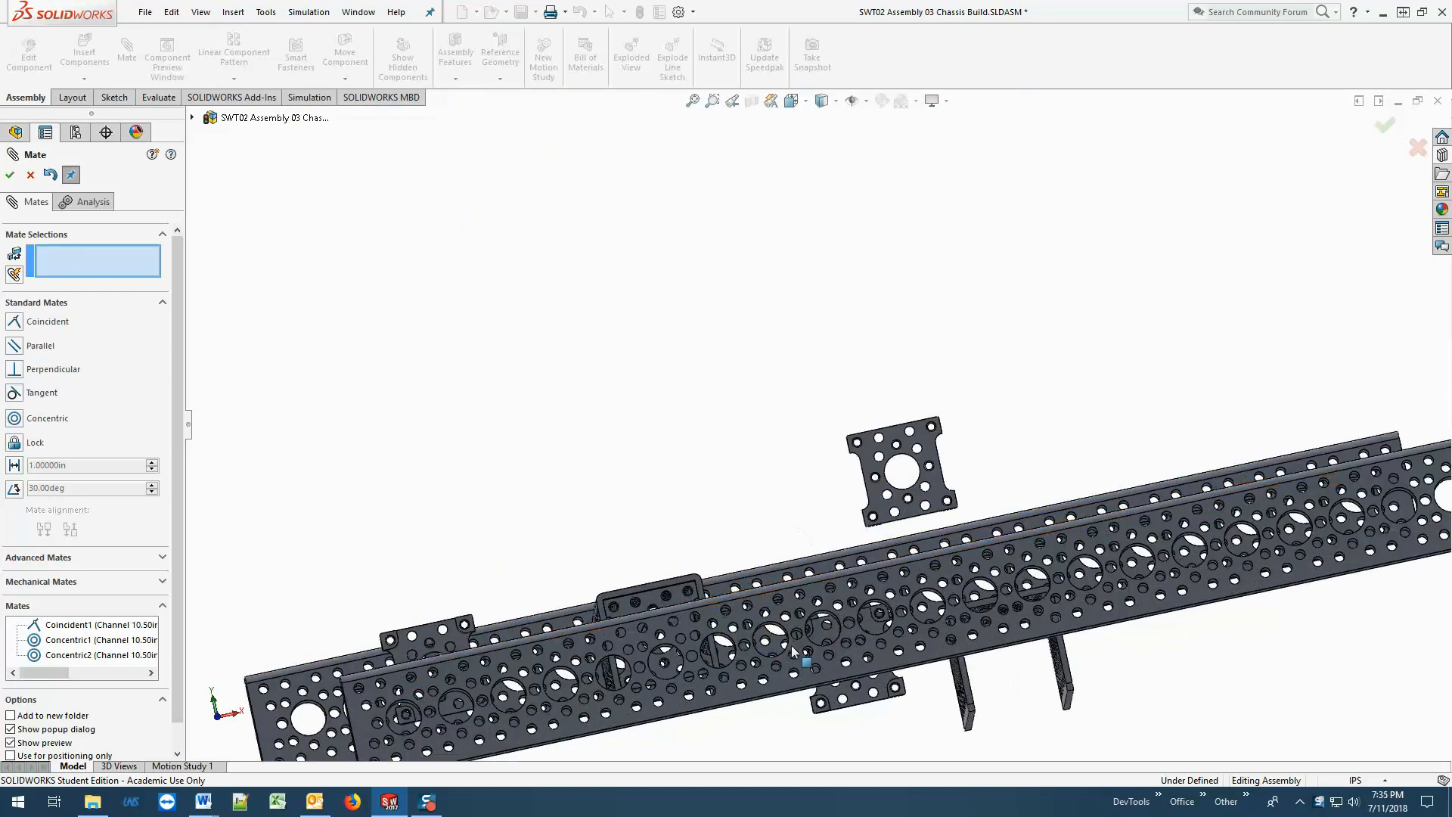
{"action": "middle_click", "coordinate": [772, 625]}
{"action": "middle_click_drag", "start_coordinate": [774, 680], "coordinate": [1022, 682]}
{"action": "scroll", "coordinate": [727, 661], "scroll_direction": "down", "scroll_amount": 3}
{"action": "scroll", "coordinate": [721, 660], "scroll_direction": "up", "scroll_amount": 3}
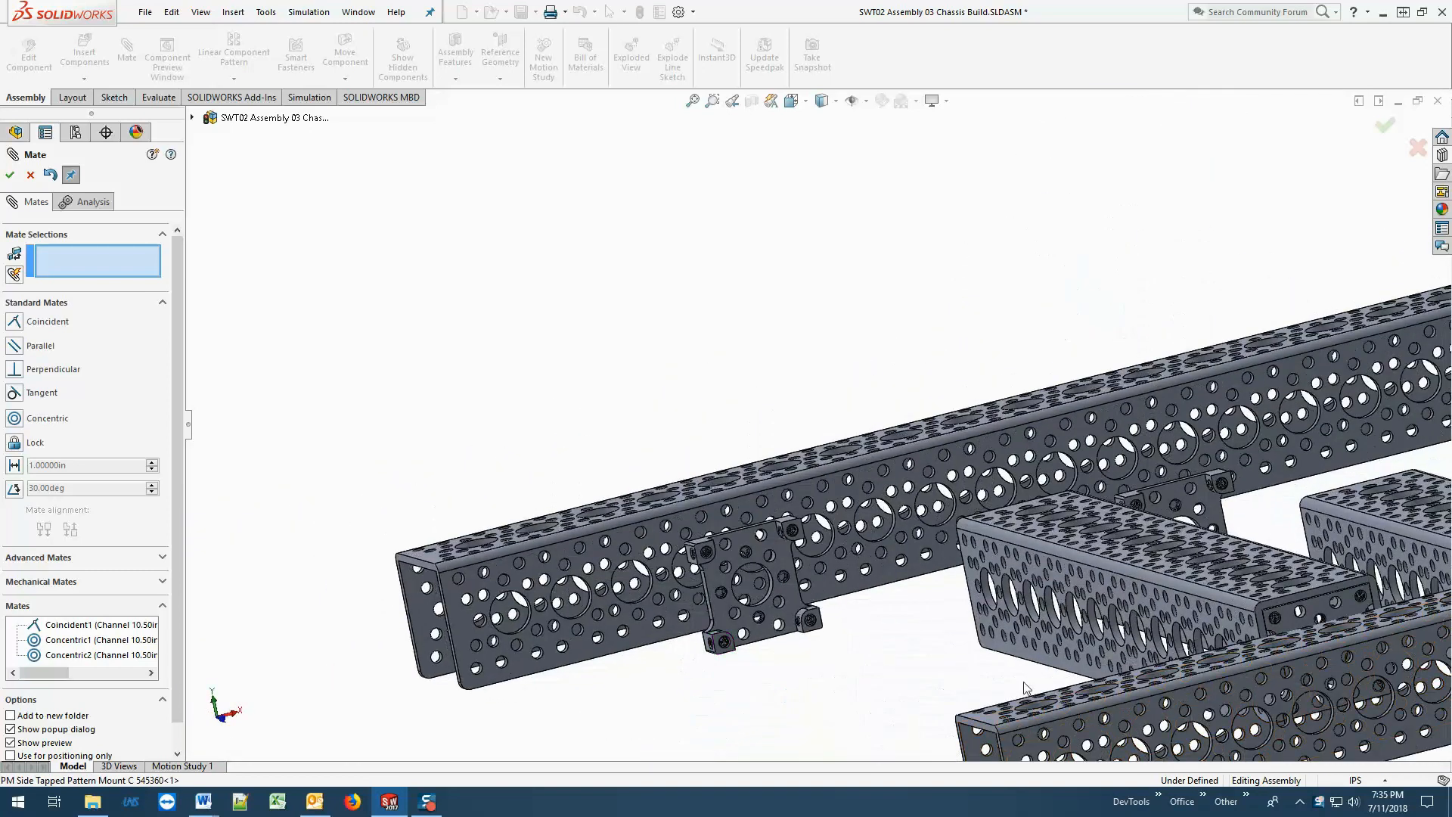
{"action": "scroll", "coordinate": [1259, 658], "scroll_direction": "up", "scroll_amount": 2}
{"action": "scroll", "coordinate": [1260, 655], "scroll_direction": "down", "scroll_amount": 4}
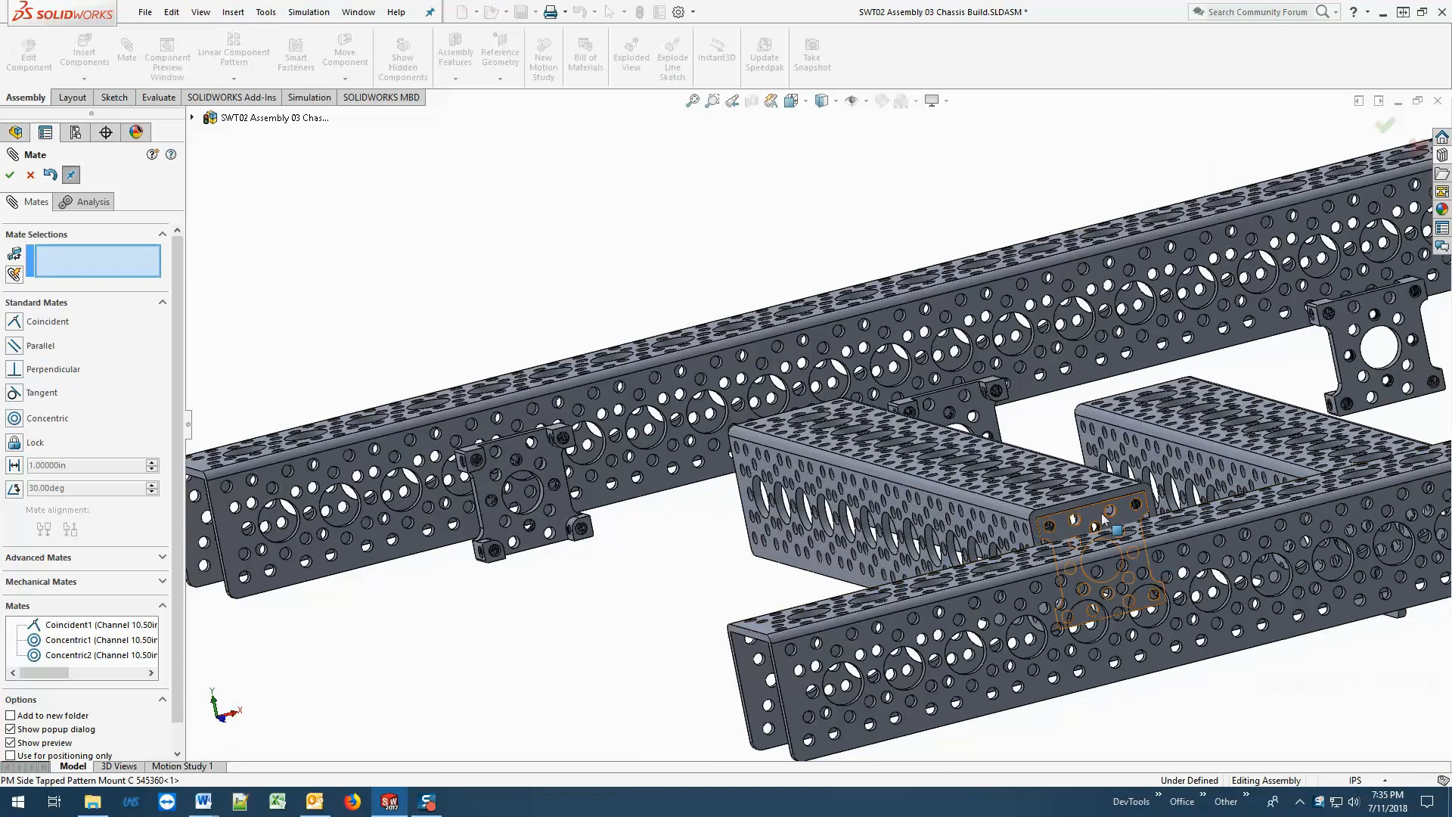
{"action": "left_click", "coordinate": [1101, 514]}
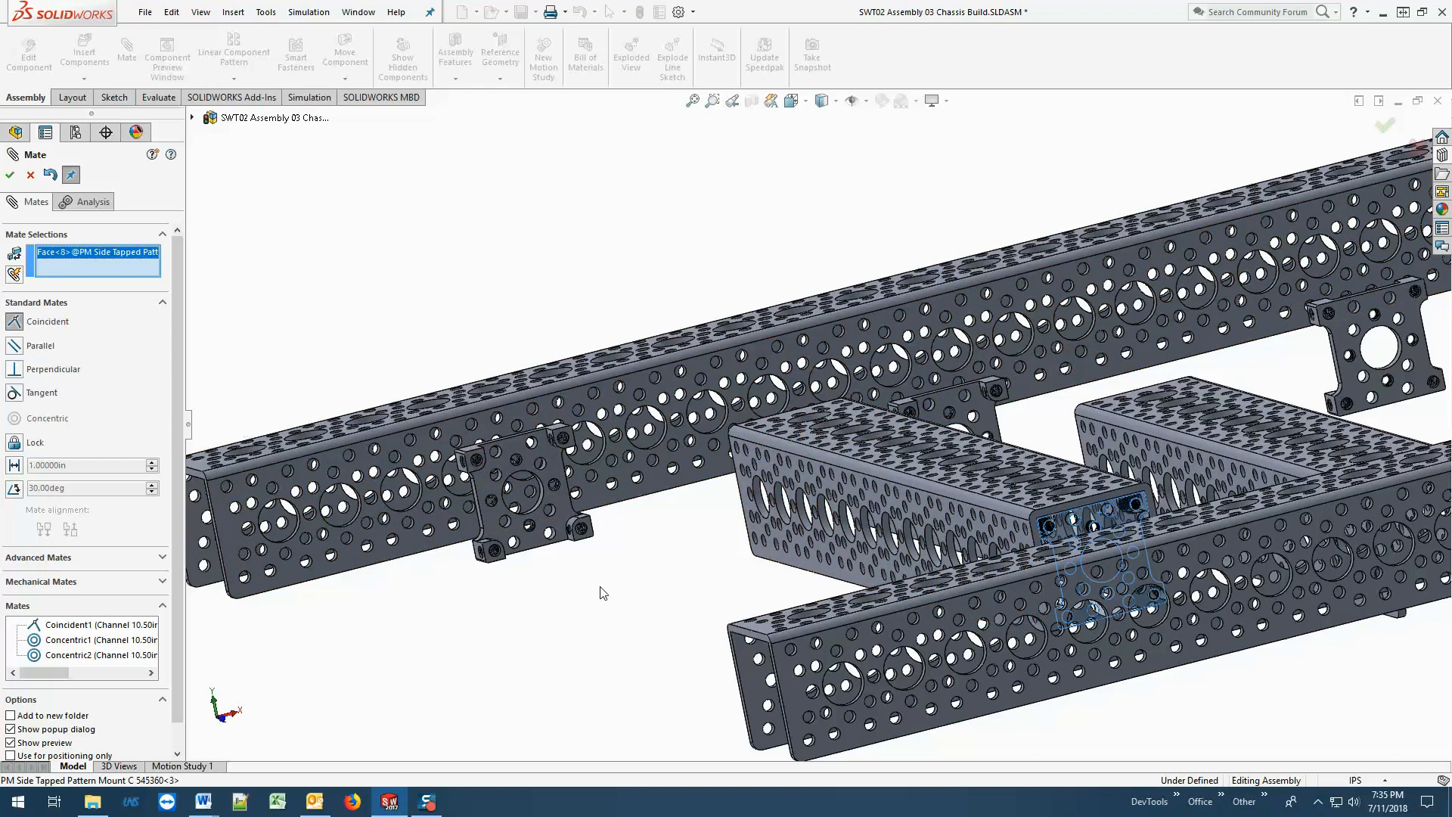
{"action": "middle_click_drag", "start_coordinate": [600, 590], "coordinate": [1172, 641]}
{"action": "scroll", "coordinate": [1211, 642], "scroll_direction": "up", "scroll_amount": 3}
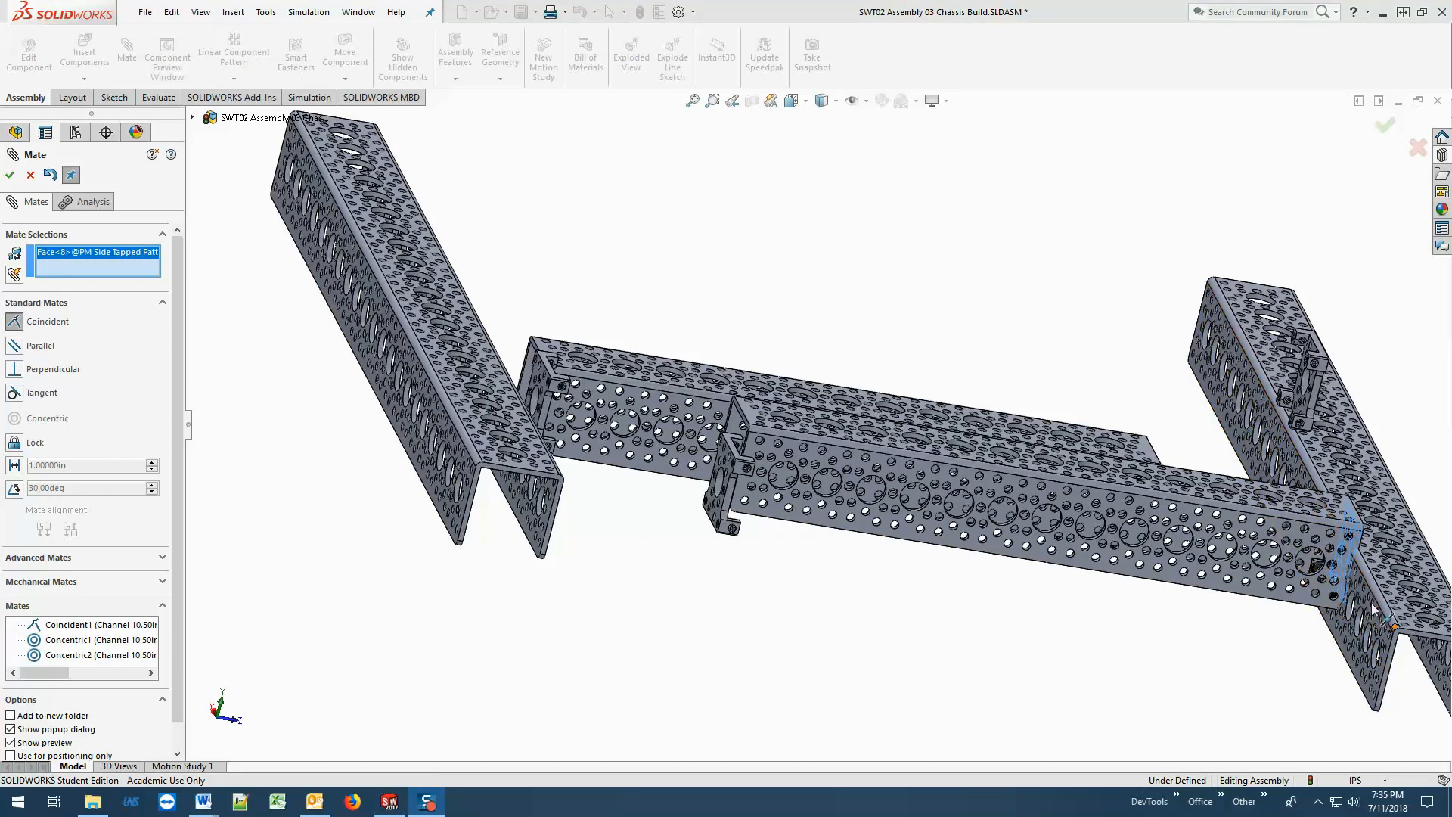
{"action": "scroll", "coordinate": [1372, 602], "scroll_direction": "down", "scroll_amount": 5}
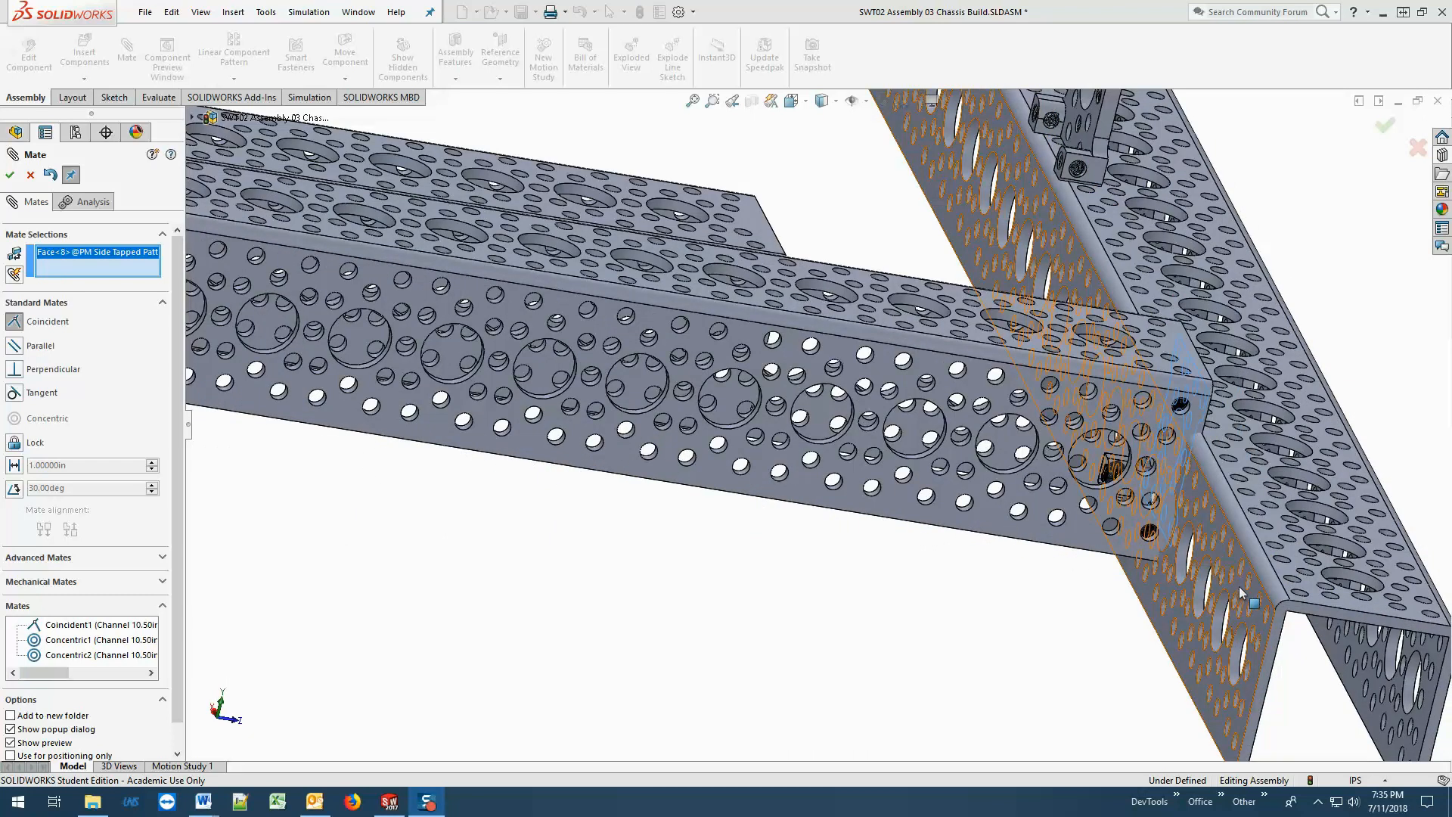
{"action": "left_click", "coordinate": [1240, 600]}
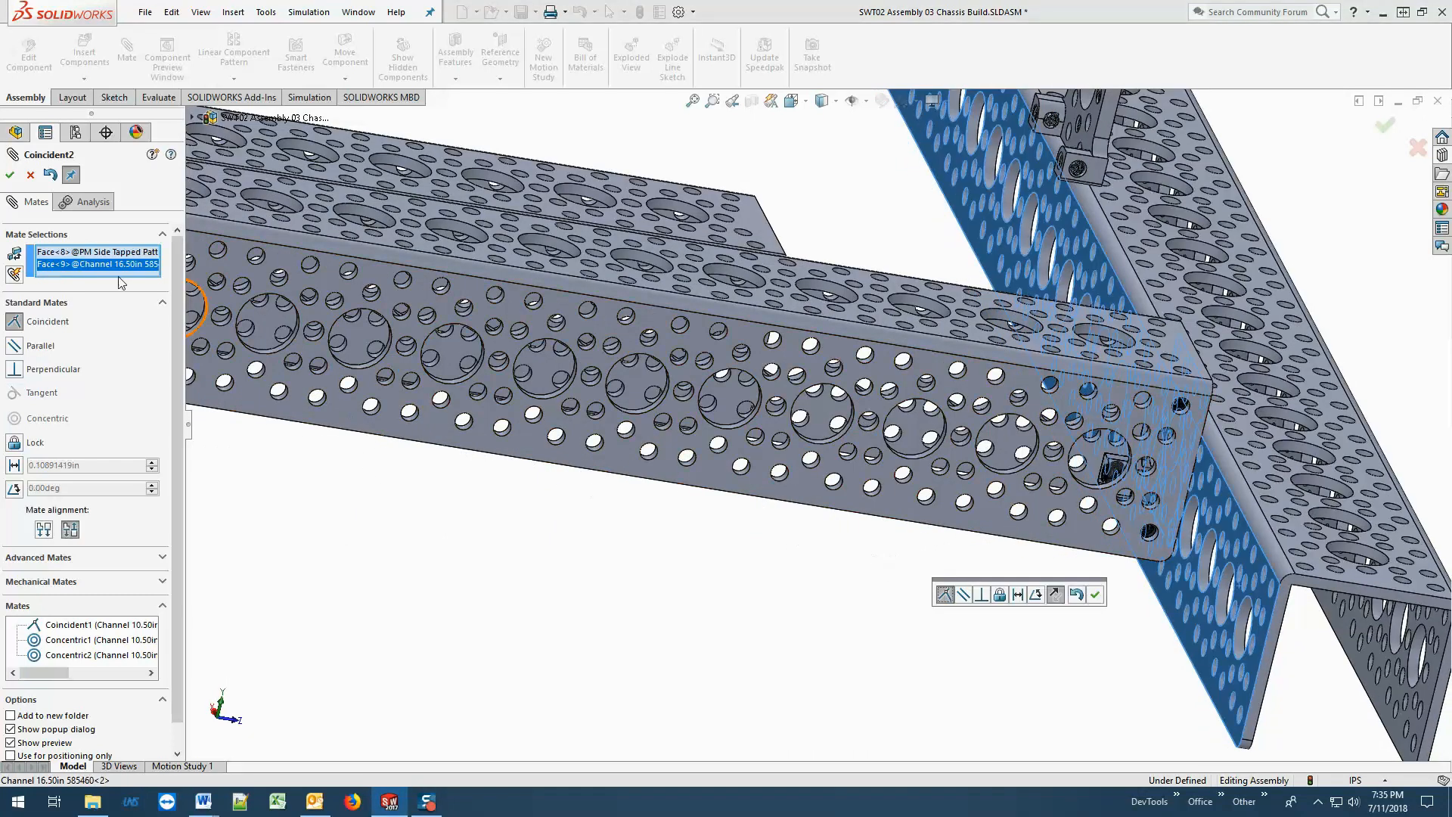
{"action": "left_click", "coordinate": [9, 174]}
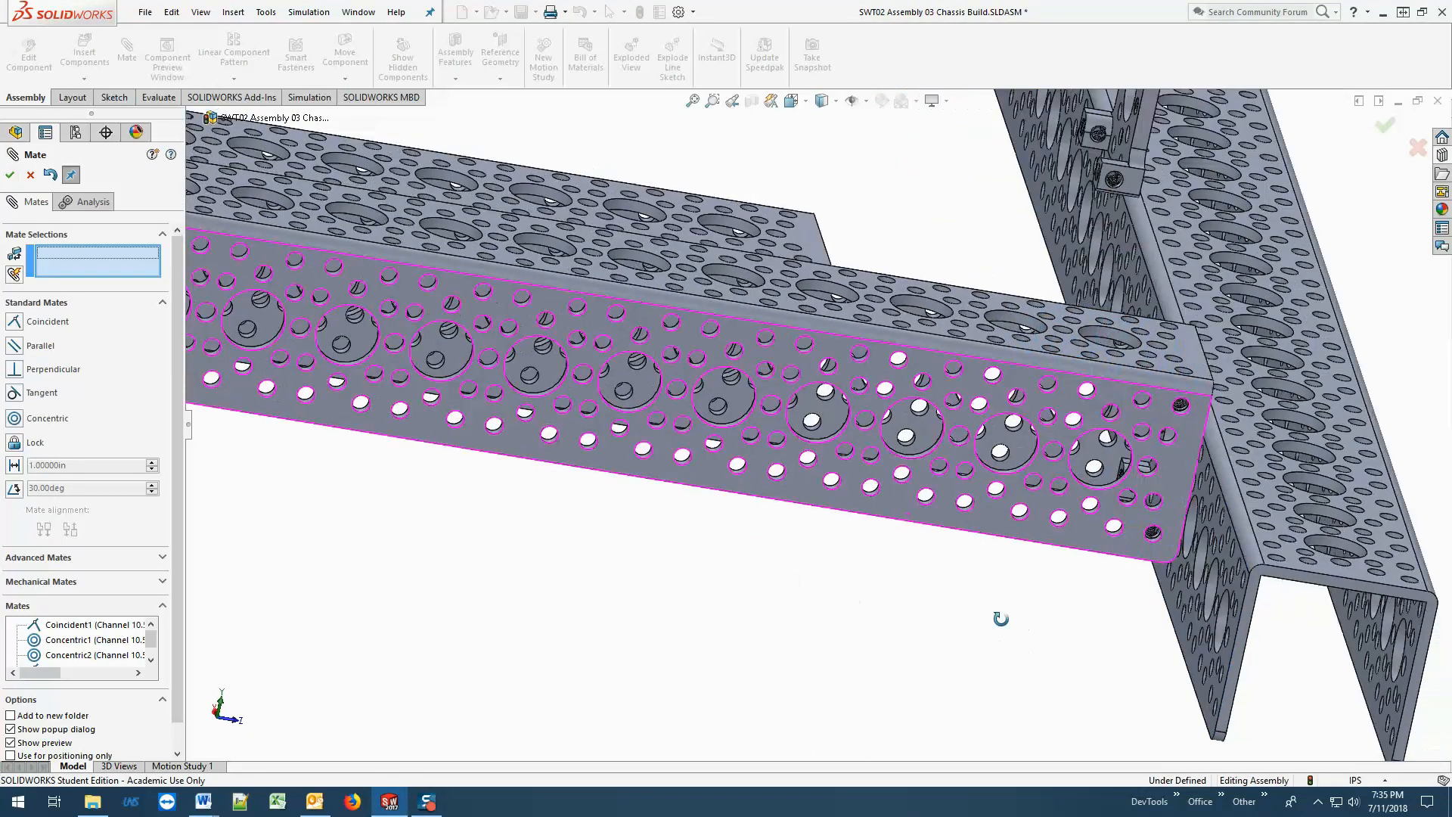
Slide the front 16.50in channel along the mounted pattern mount to bring its wall holes near the mount's tapped holes.
{"action": "middle_click_drag", "start_coordinate": [1002, 616], "coordinate": [830, 479]}
{"action": "scroll", "coordinate": [901, 479], "scroll_direction": "down", "scroll_amount": 3}
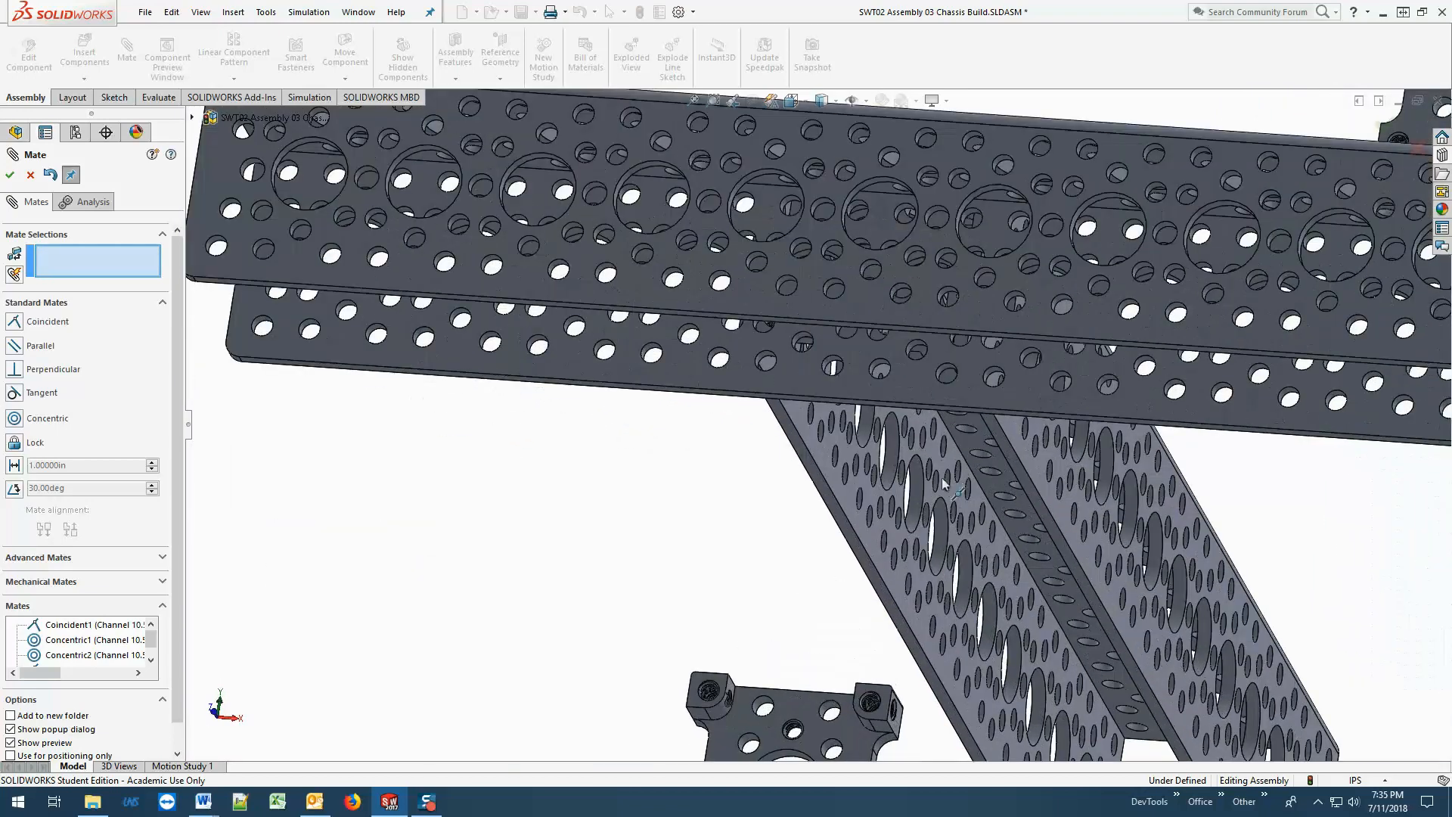
{"action": "scroll", "coordinate": [944, 484], "scroll_direction": "down", "scroll_amount": 4}
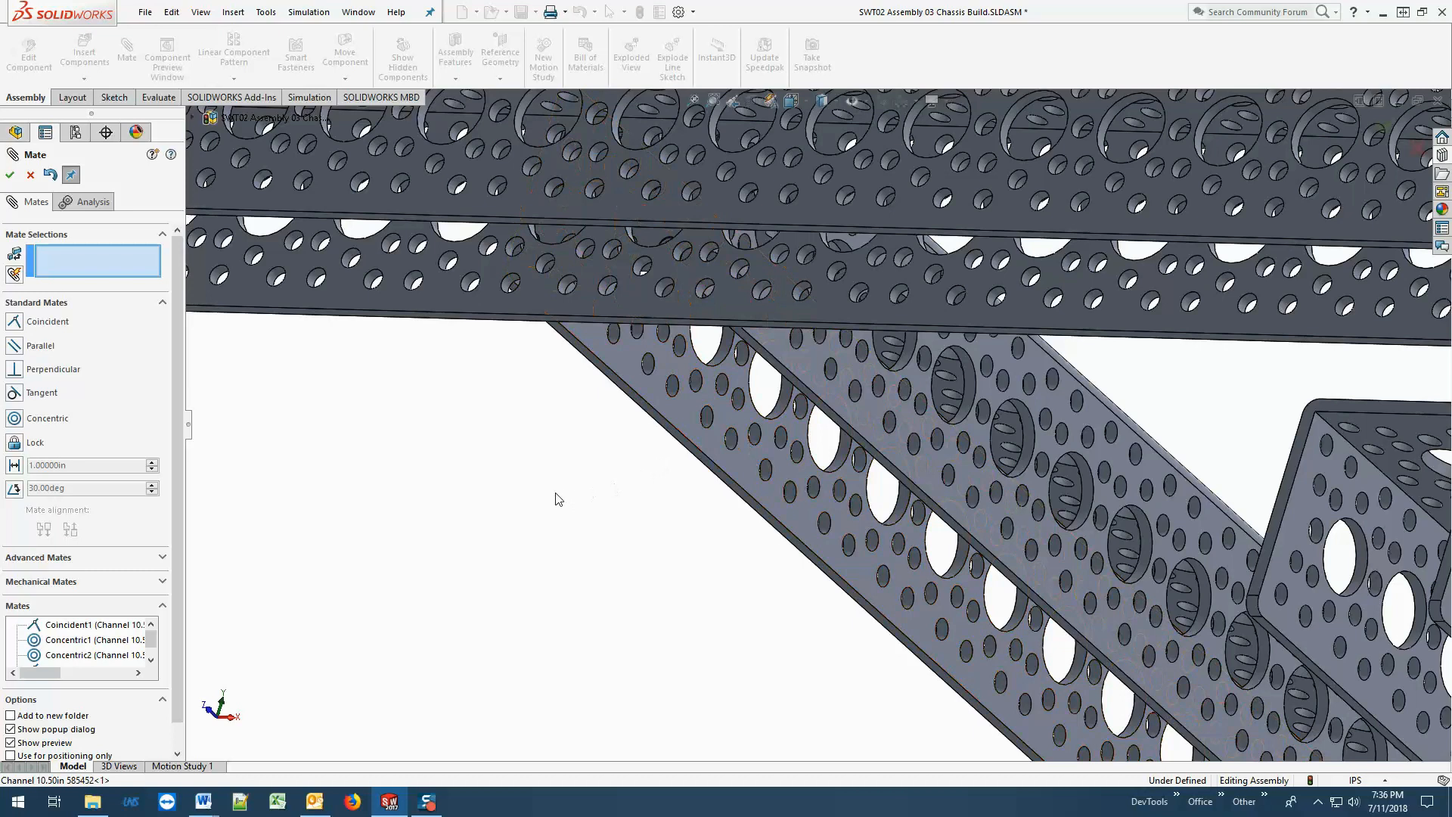
{"action": "middle_click_drag", "start_coordinate": [571, 496], "coordinate": [819, 564]}
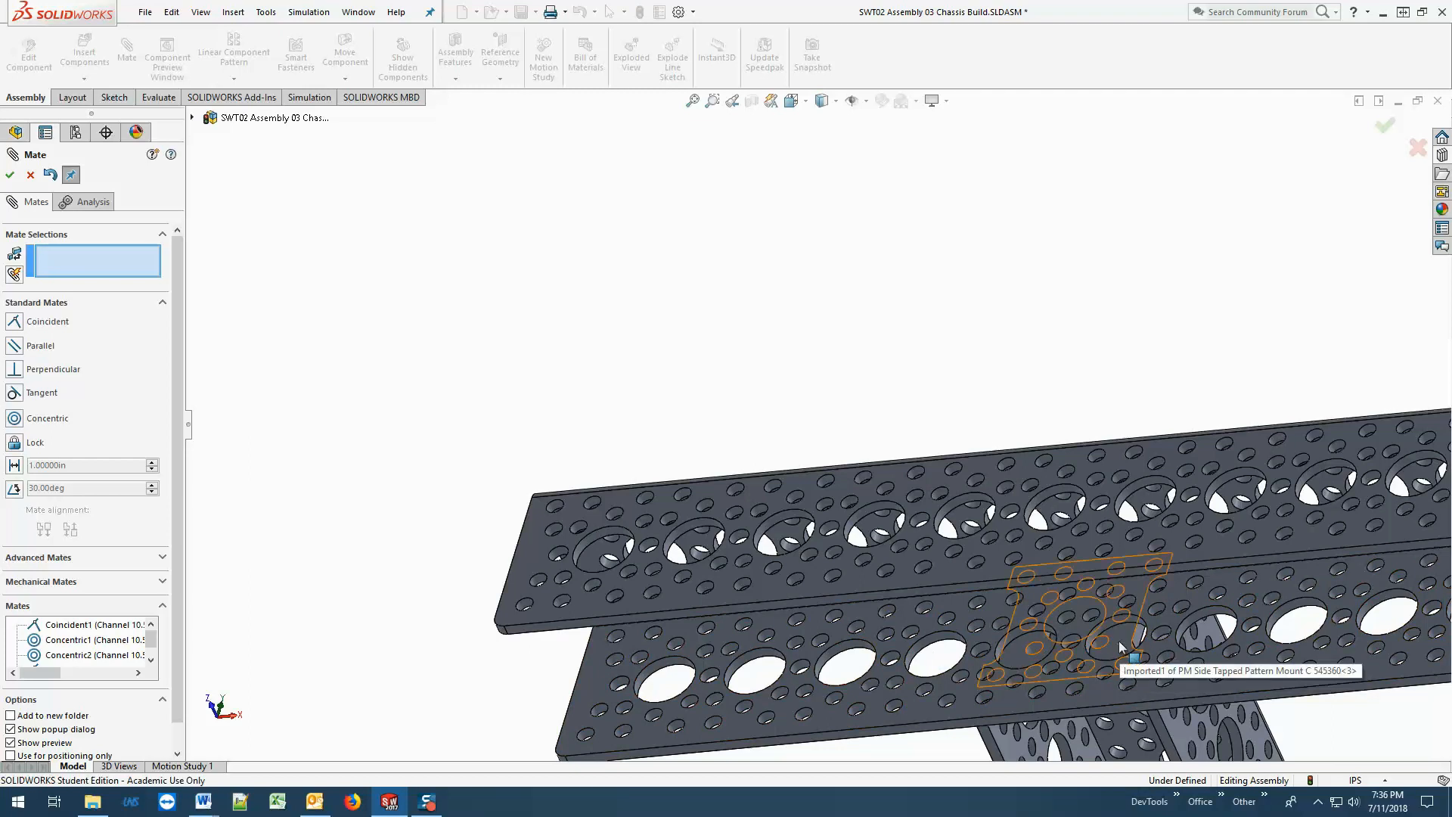
{"action": "left_click_drag", "start_coordinate": [1142, 696], "coordinate": [1187, 657]}
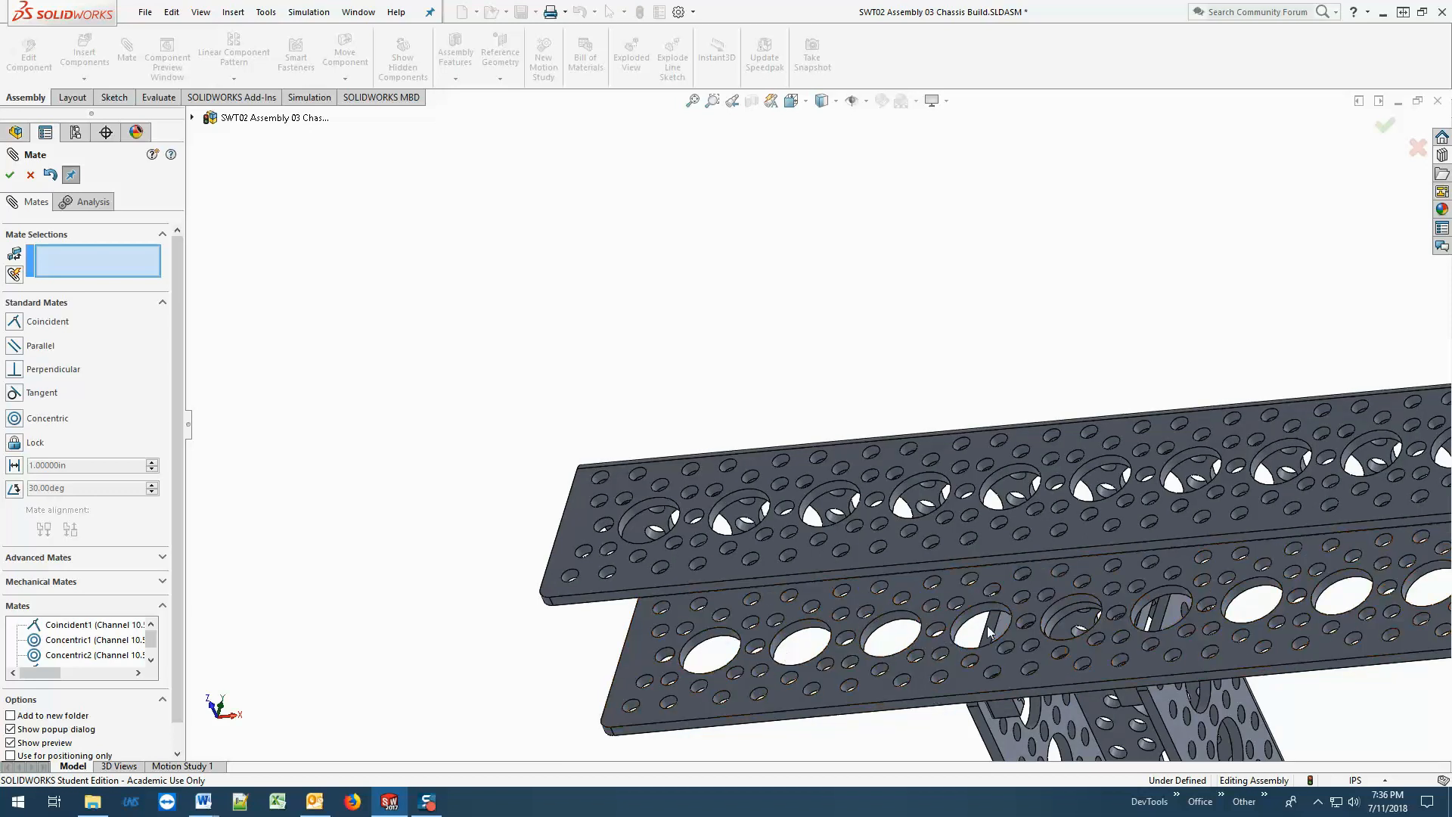
{"action": "left_click_drag", "start_coordinate": [1145, 659], "coordinate": [1051, 666]}
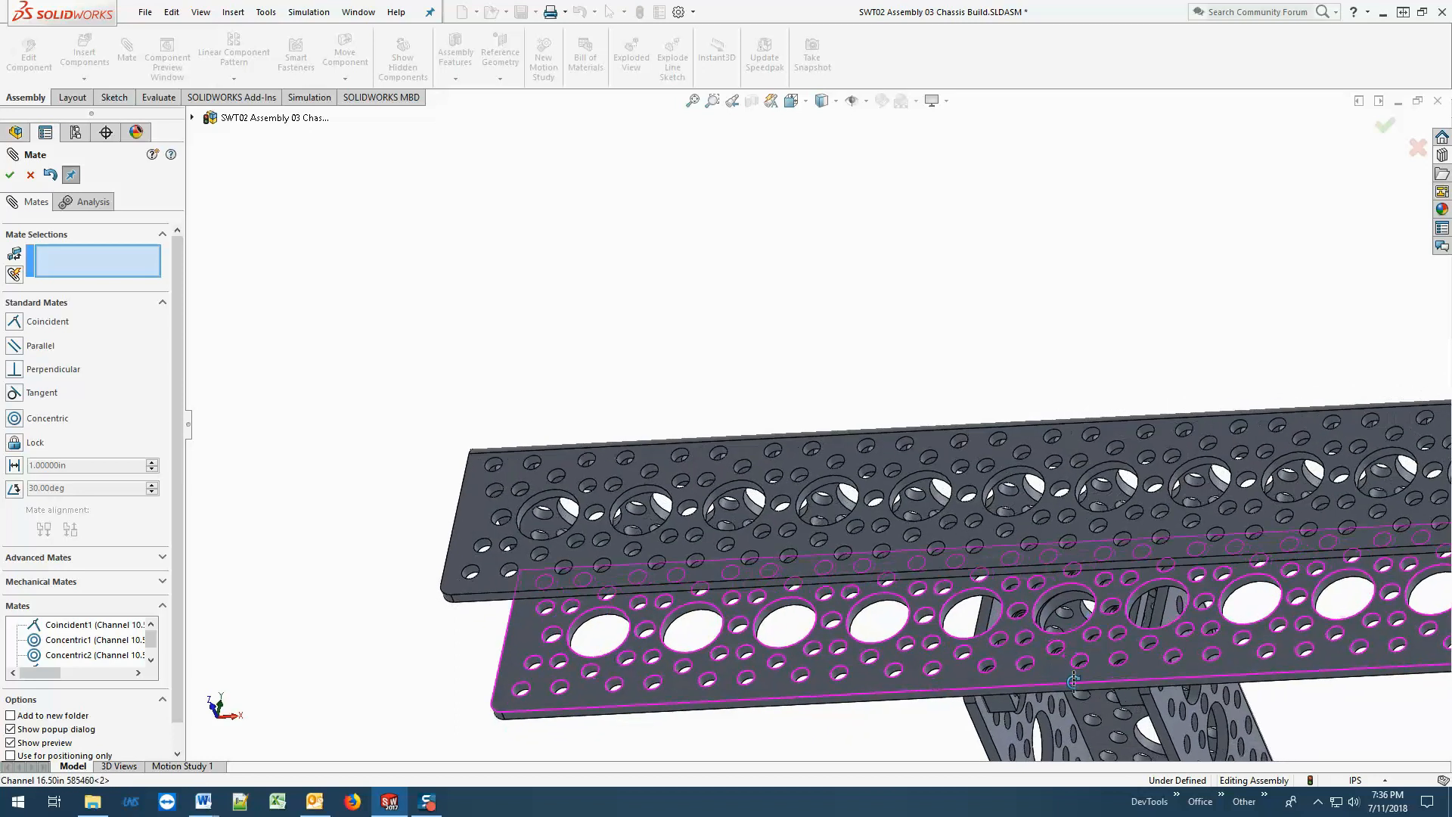
Mate the 16.50in channel's lower-row wall hole concentric with the threaded hole at the pattern mount's lower right corner.
{"action": "scroll", "coordinate": [1074, 681], "scroll_direction": "down", "scroll_amount": 5}
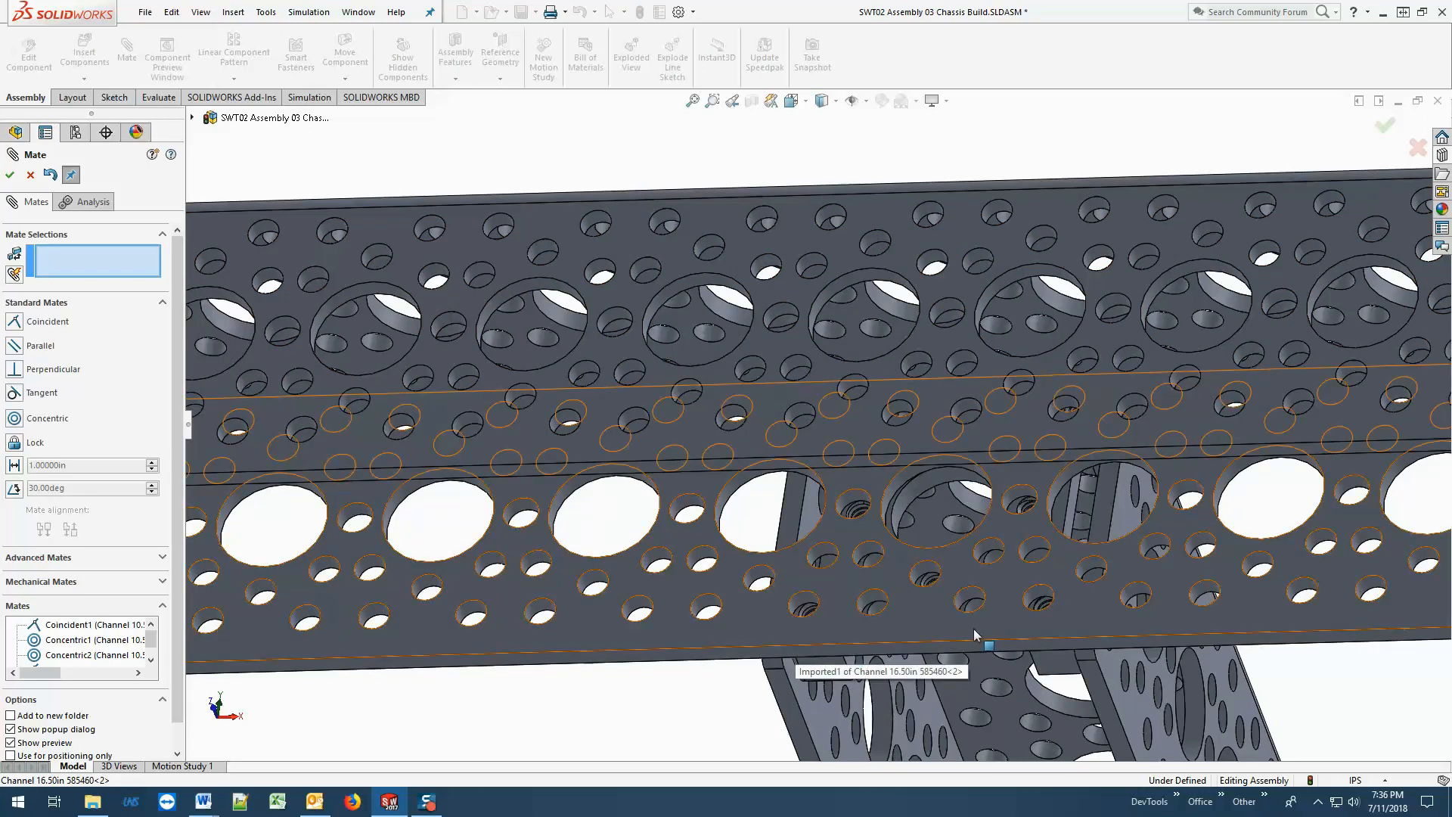
{"action": "left_click", "coordinate": [1035, 598]}
{"action": "scroll", "coordinate": [1029, 575], "scroll_direction": "down", "scroll_amount": 5}
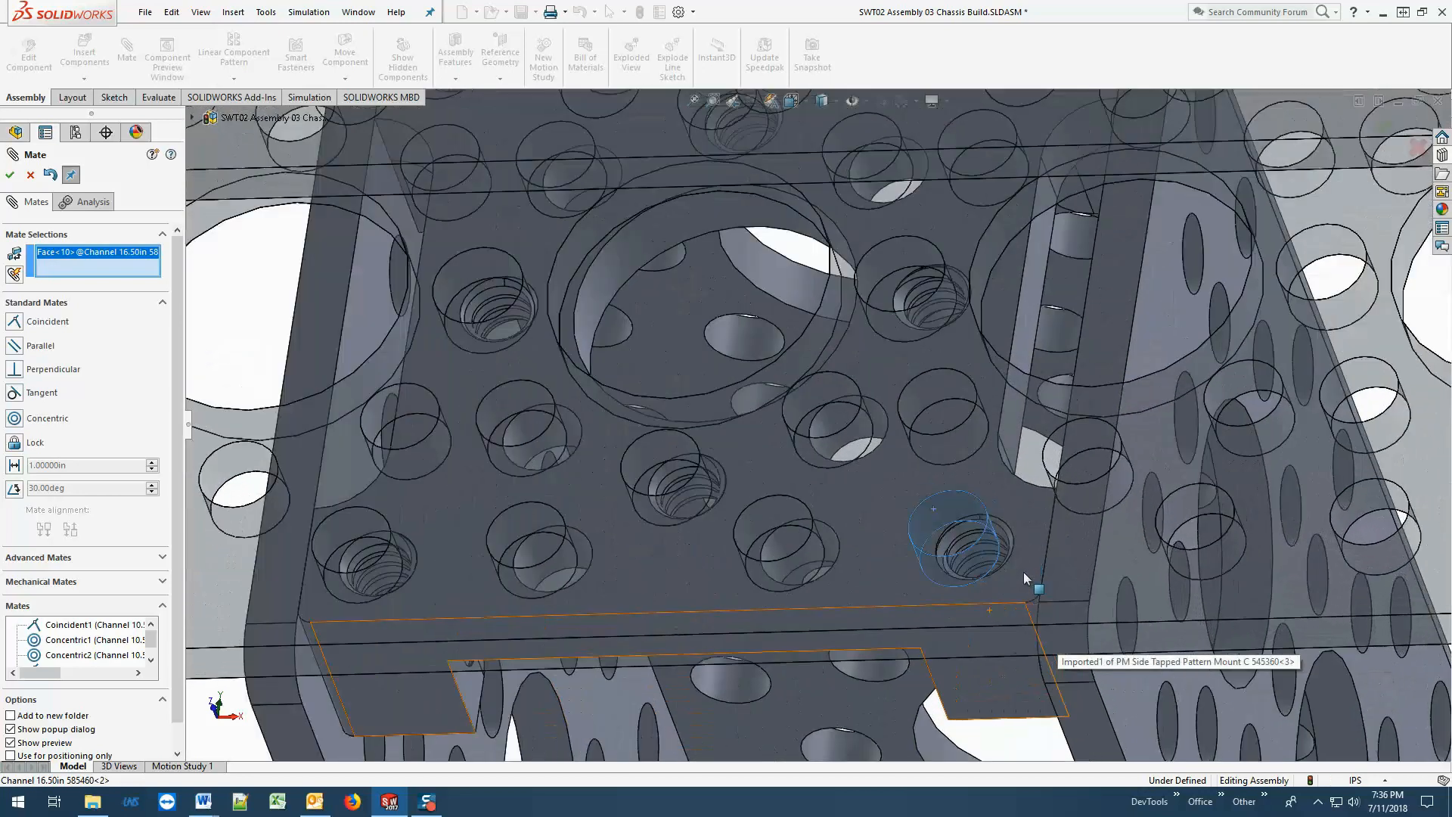
{"action": "left_click", "coordinate": [59, 421]}
{"action": "scroll", "coordinate": [919, 507], "scroll_direction": "down", "scroll_amount": 3}
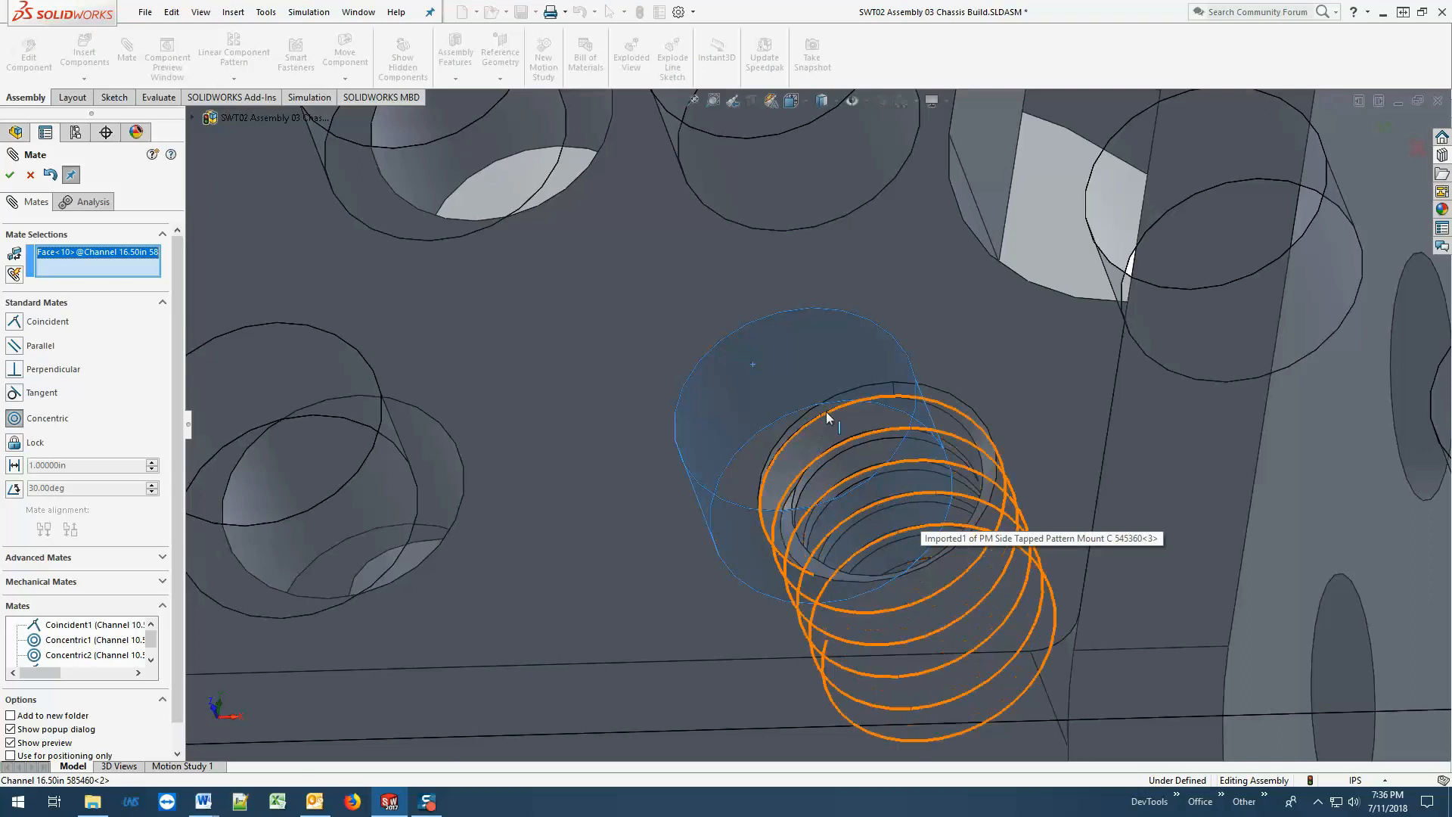
{"action": "left_click", "coordinate": [859, 440]}
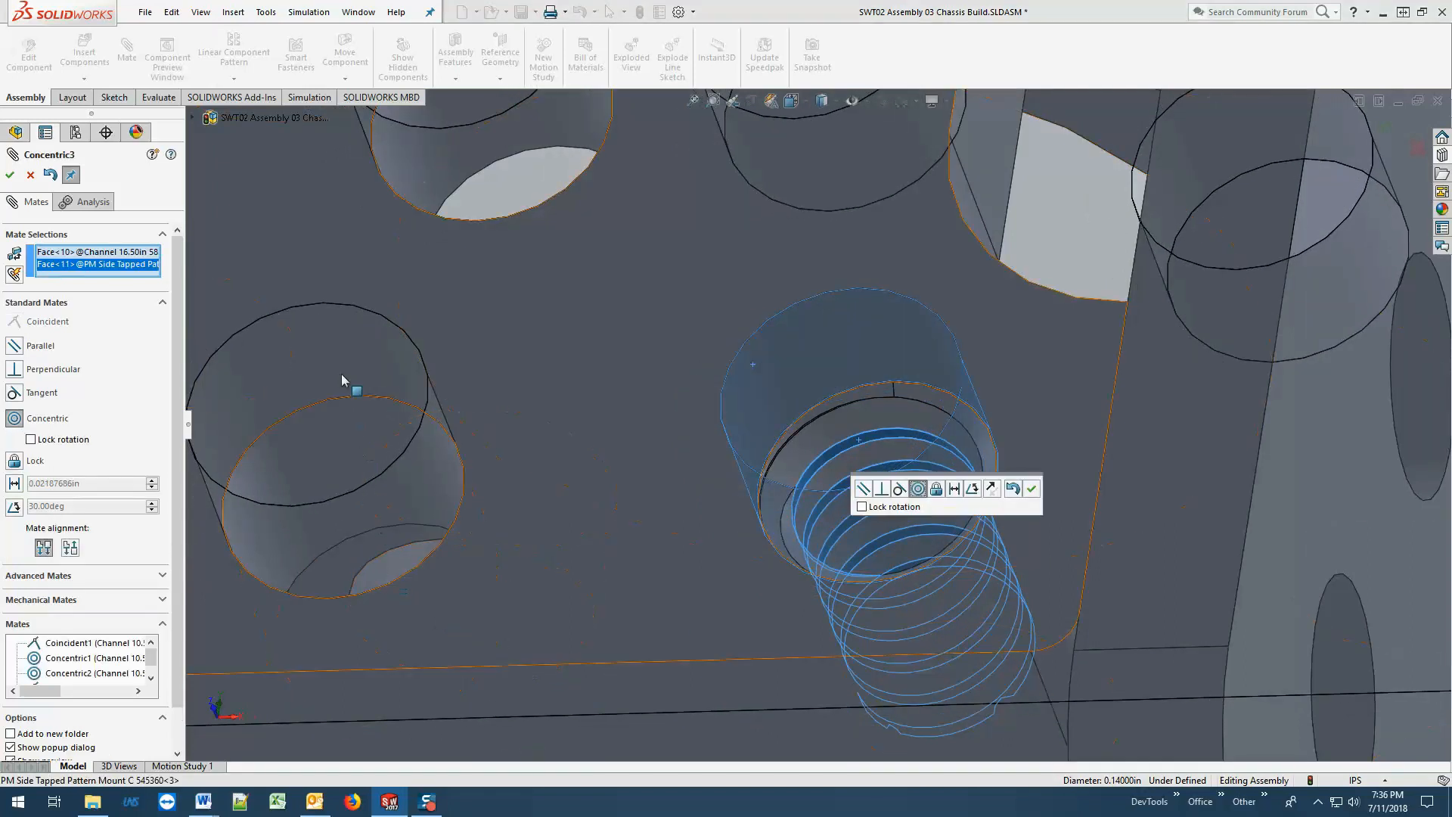
{"action": "left_click", "coordinate": [12, 180]}
Add a concentric mate between the 16.50in channel's upper-row wall hole and the tapped hole at the mount's diagonally opposite upper corner.
{"action": "middle_click_drag", "start_coordinate": [699, 381], "coordinate": [714, 462]}
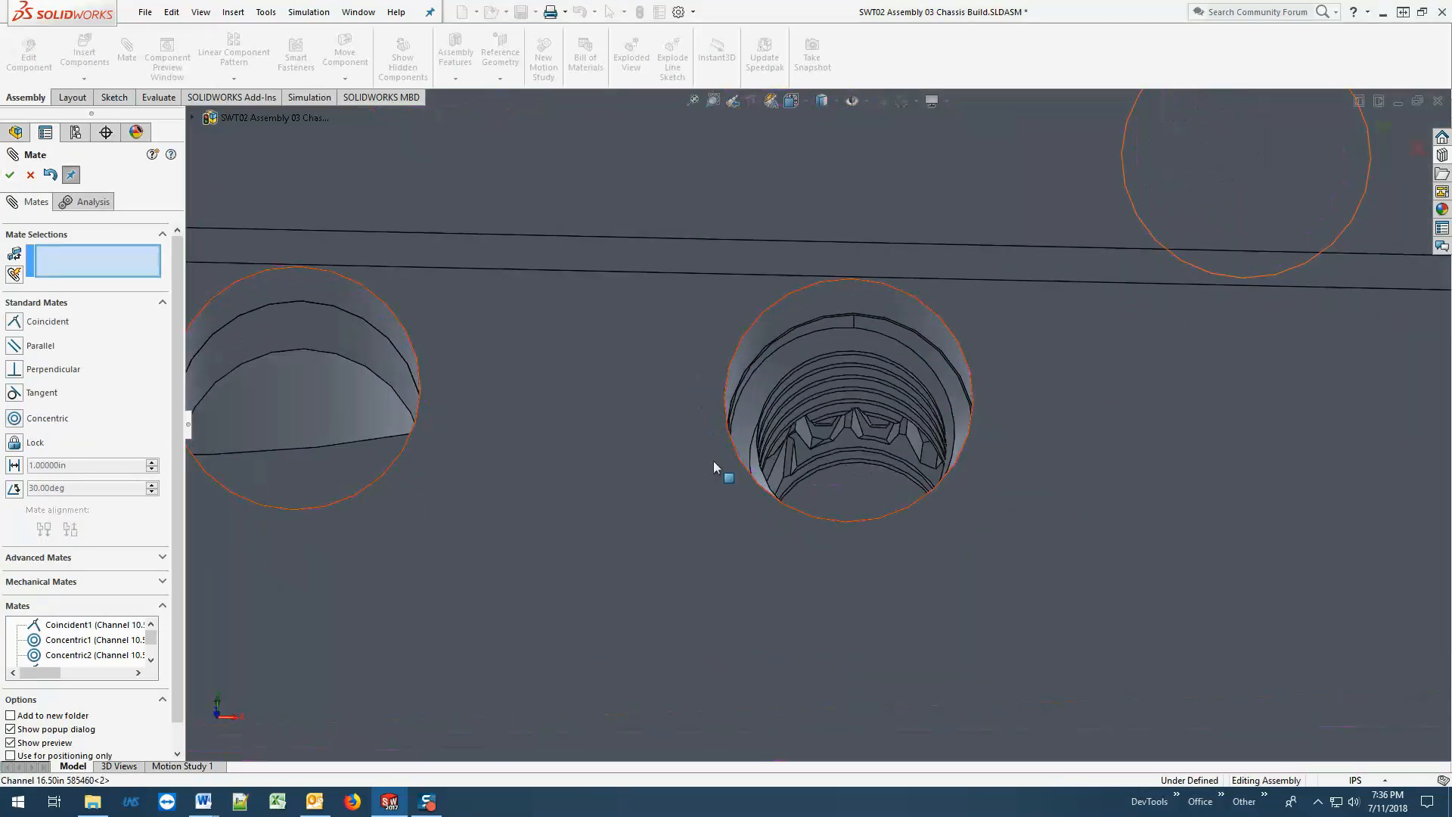
{"action": "scroll", "coordinate": [714, 461], "scroll_direction": "up", "scroll_amount": 10}
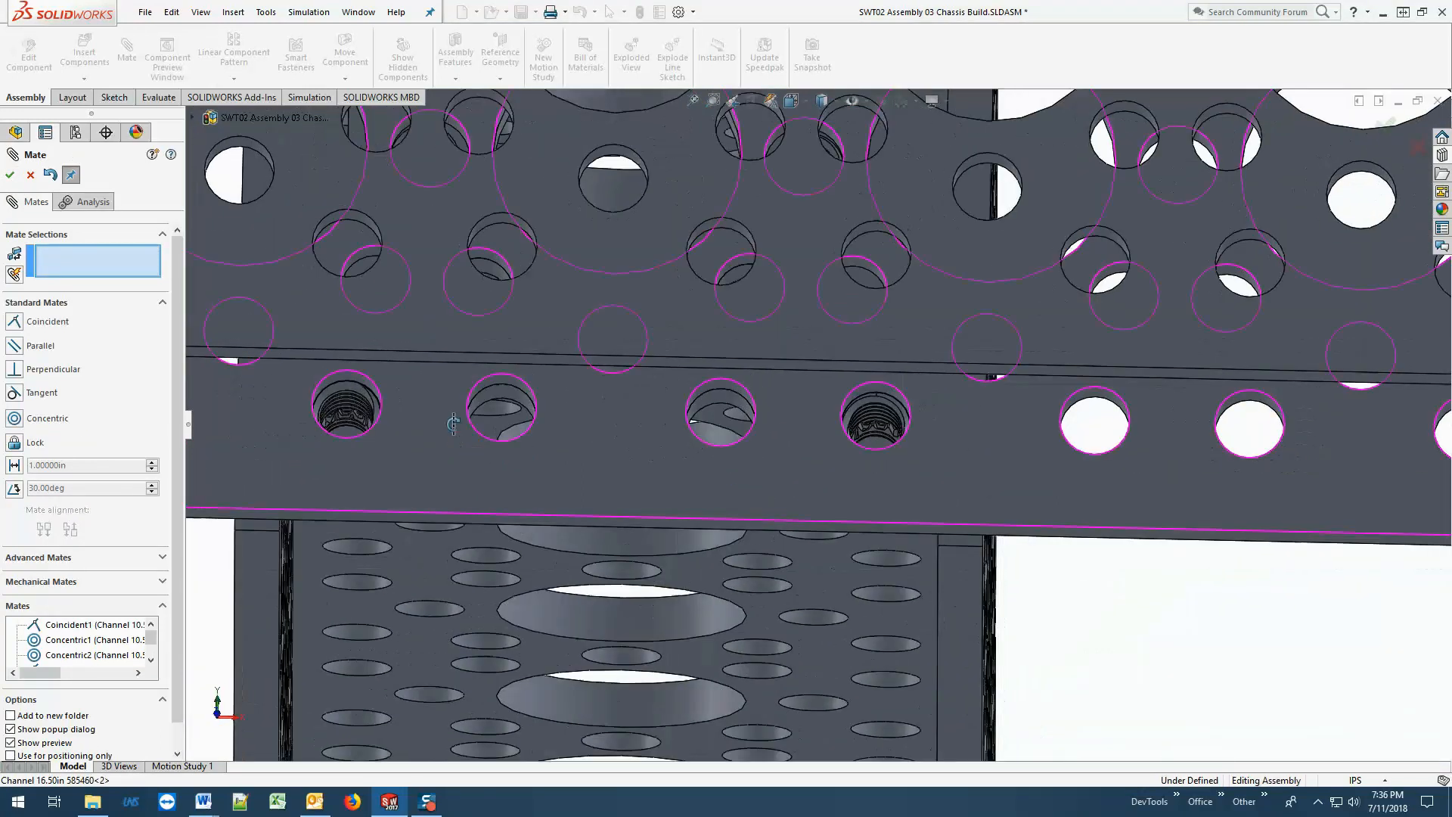
{"action": "middle_click_drag", "start_coordinate": [452, 423], "coordinate": [448, 284]}
{"action": "scroll", "coordinate": [441, 299], "scroll_direction": "up", "scroll_amount": 1}
{"action": "scroll", "coordinate": [450, 283], "scroll_direction": "down", "scroll_amount": 3}
{"action": "scroll", "coordinate": [454, 283], "scroll_direction": "up", "scroll_amount": 4}
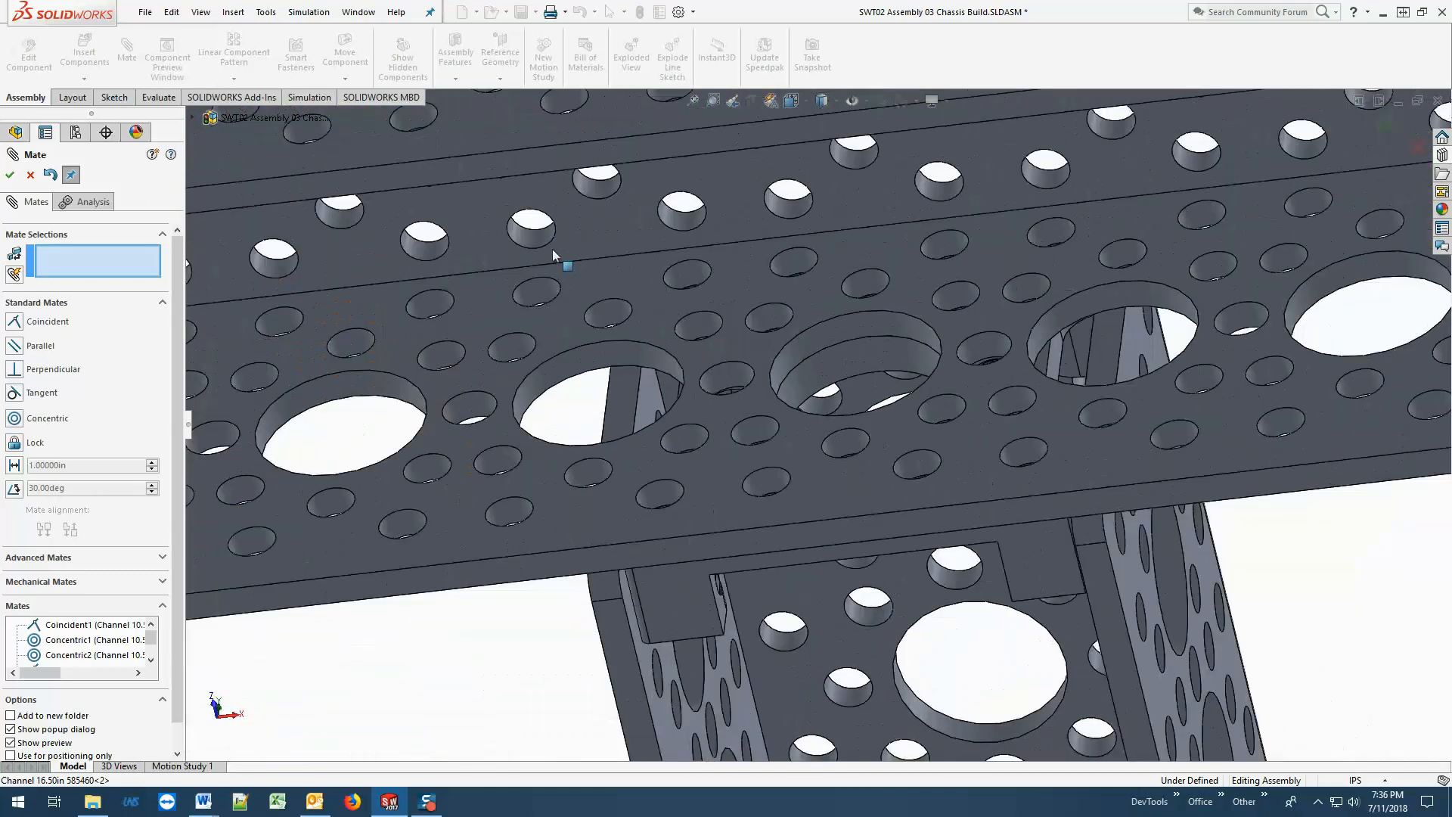
{"action": "scroll", "coordinate": [810, 285], "scroll_direction": "down", "scroll_amount": 5}
{"action": "left_click", "coordinate": [678, 331]}
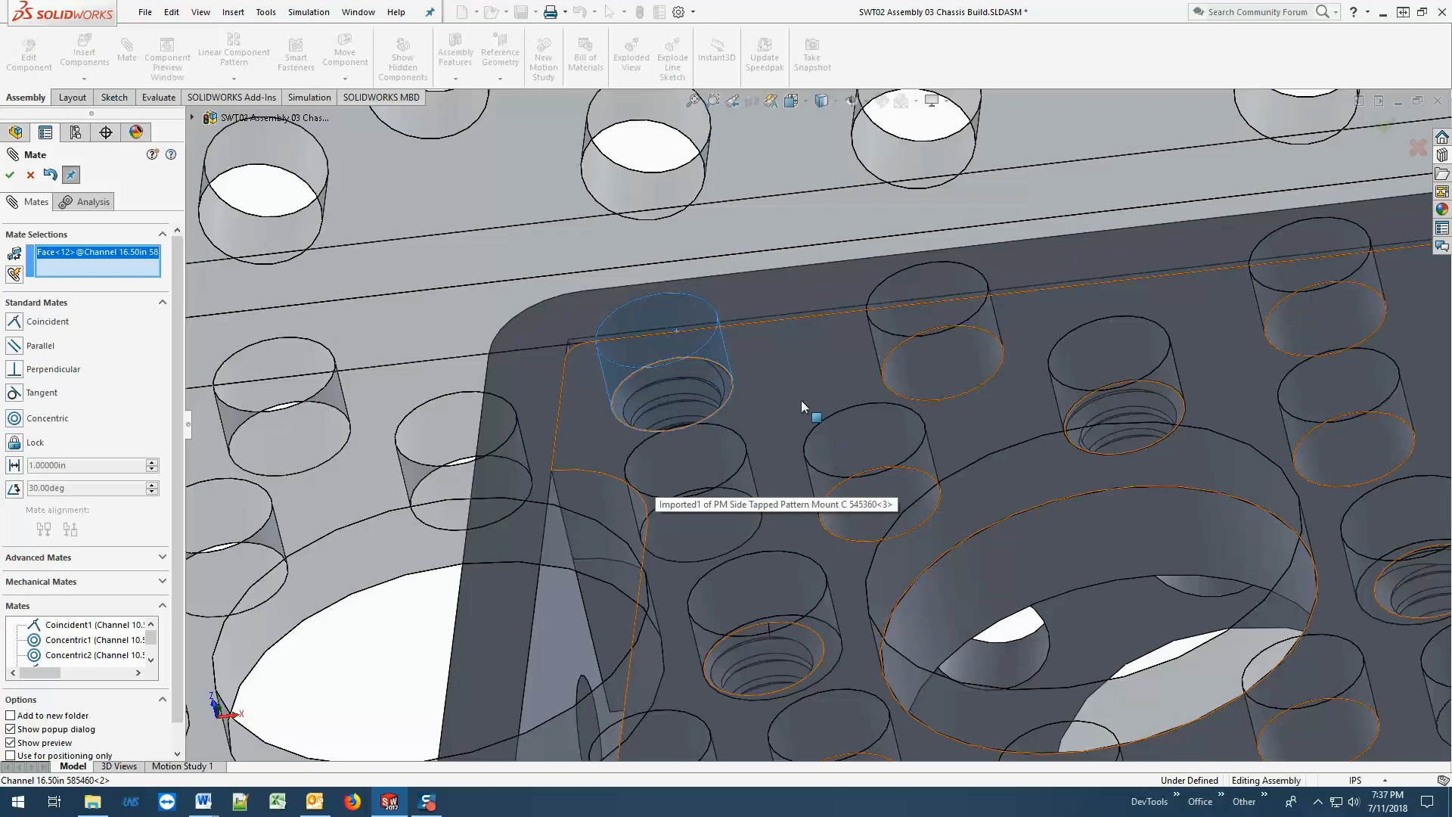
{"action": "scroll", "coordinate": [679, 389], "scroll_direction": "down", "scroll_amount": 5}
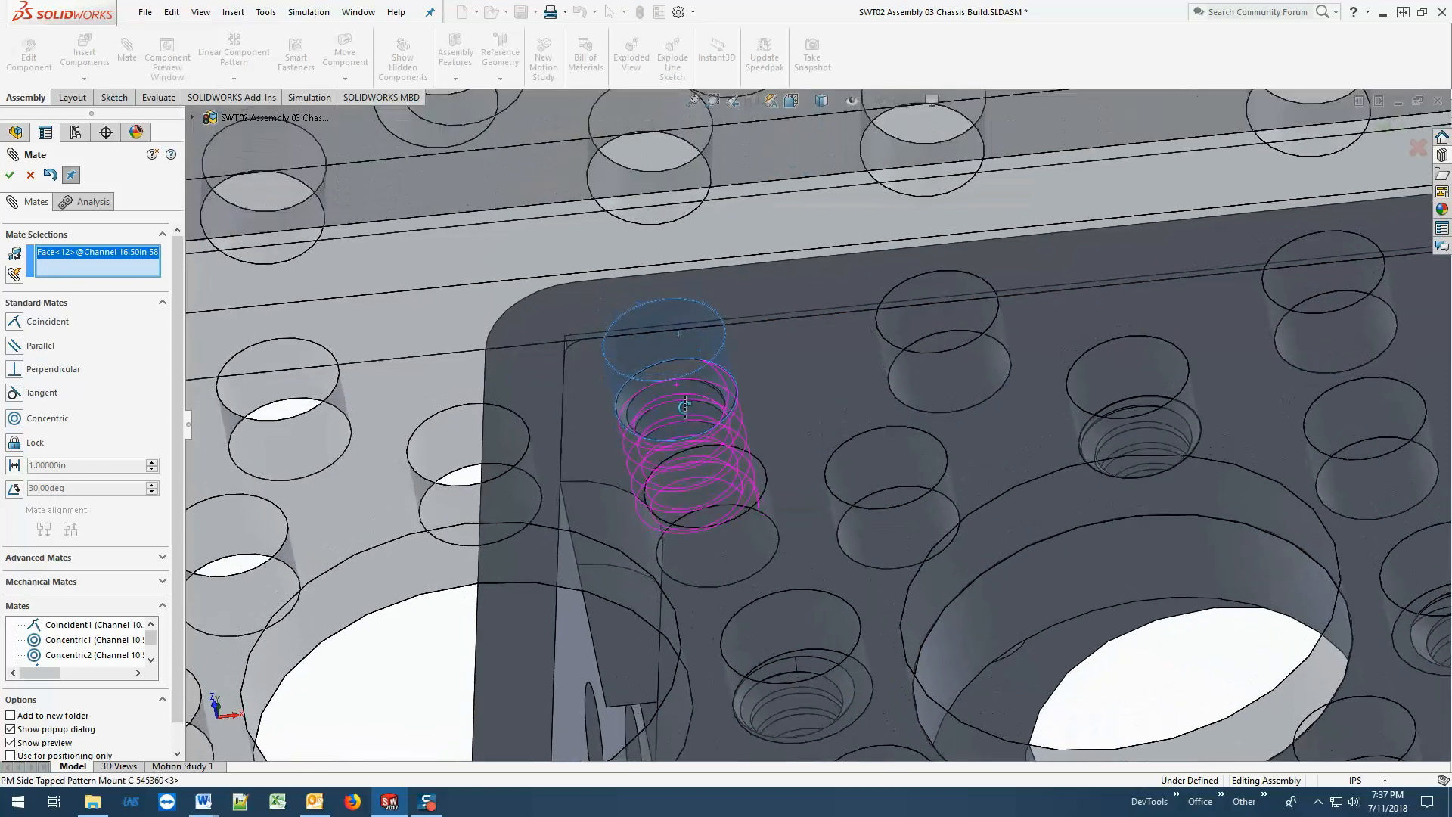
{"action": "scroll", "coordinate": [696, 375], "scroll_direction": "down", "scroll_amount": 1}
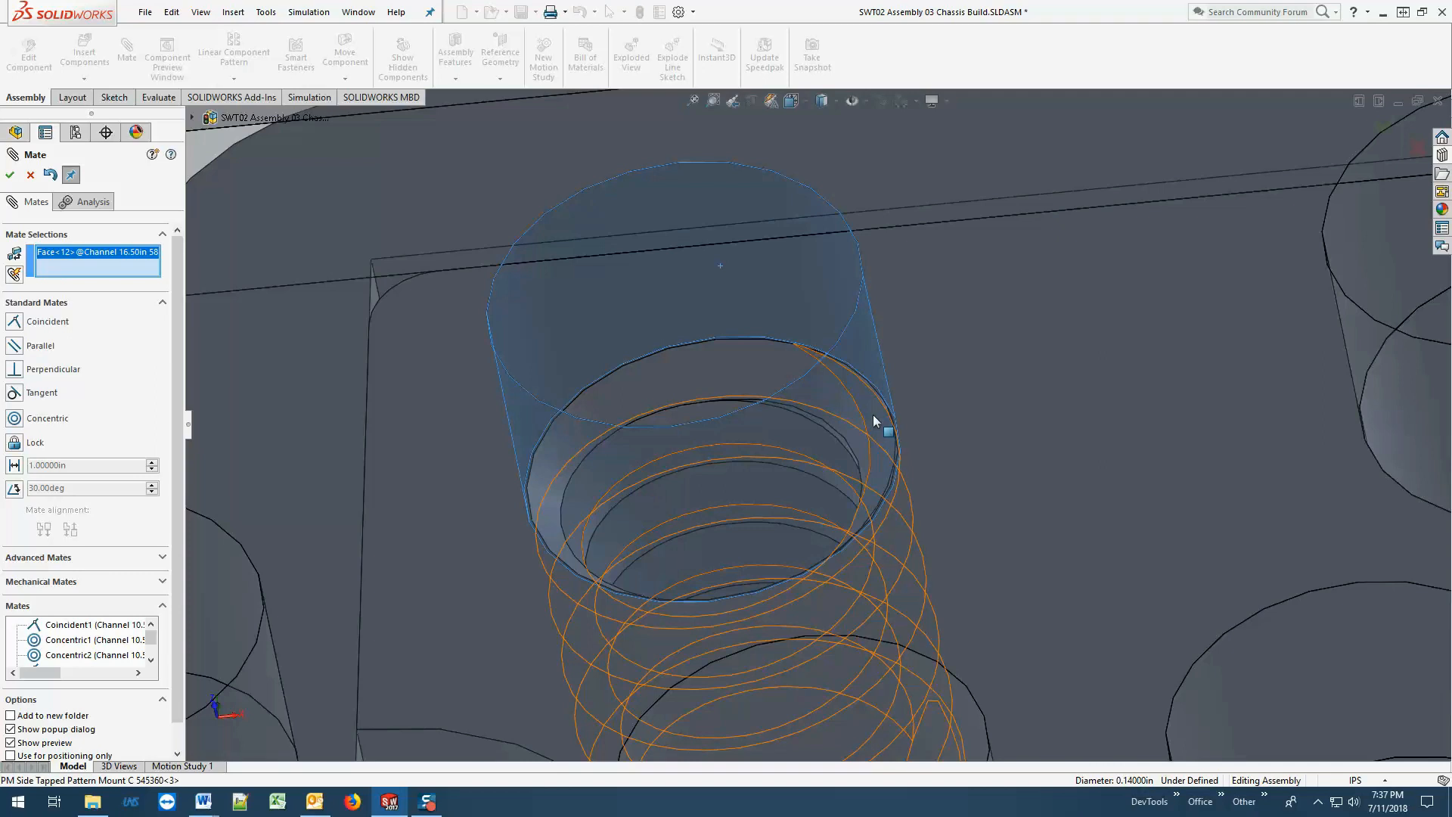
{"action": "left_click", "coordinate": [805, 380]}
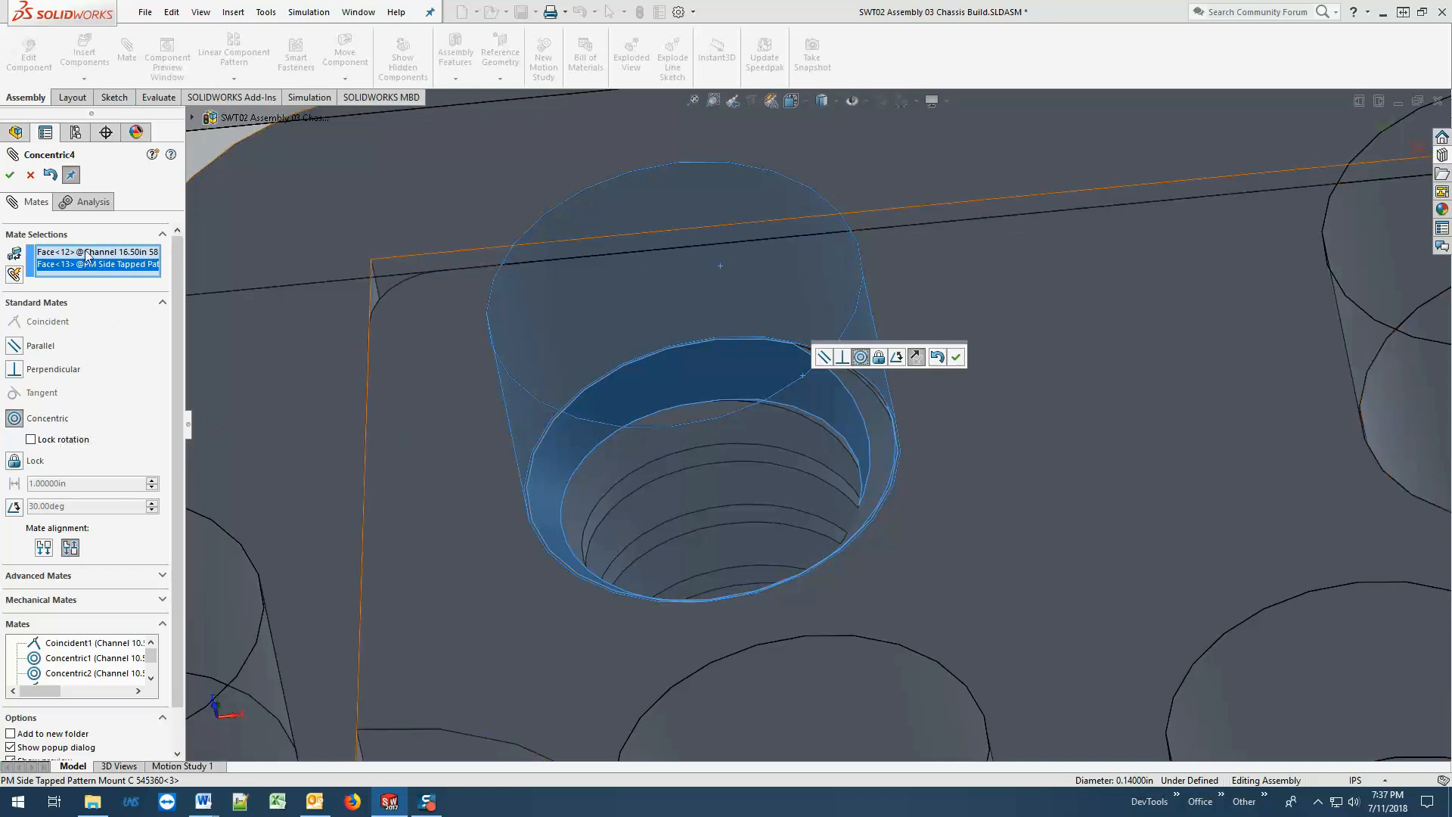
{"action": "left_click", "coordinate": [11, 176]}
Load Machine Screw 6-32 0.250in 632106 and Machine Screw 6-32 0.375in 632110 from the Servocity Parts folder for insertion.
{"action": "scroll", "coordinate": [647, 493], "scroll_direction": "up", "scroll_amount": 8}
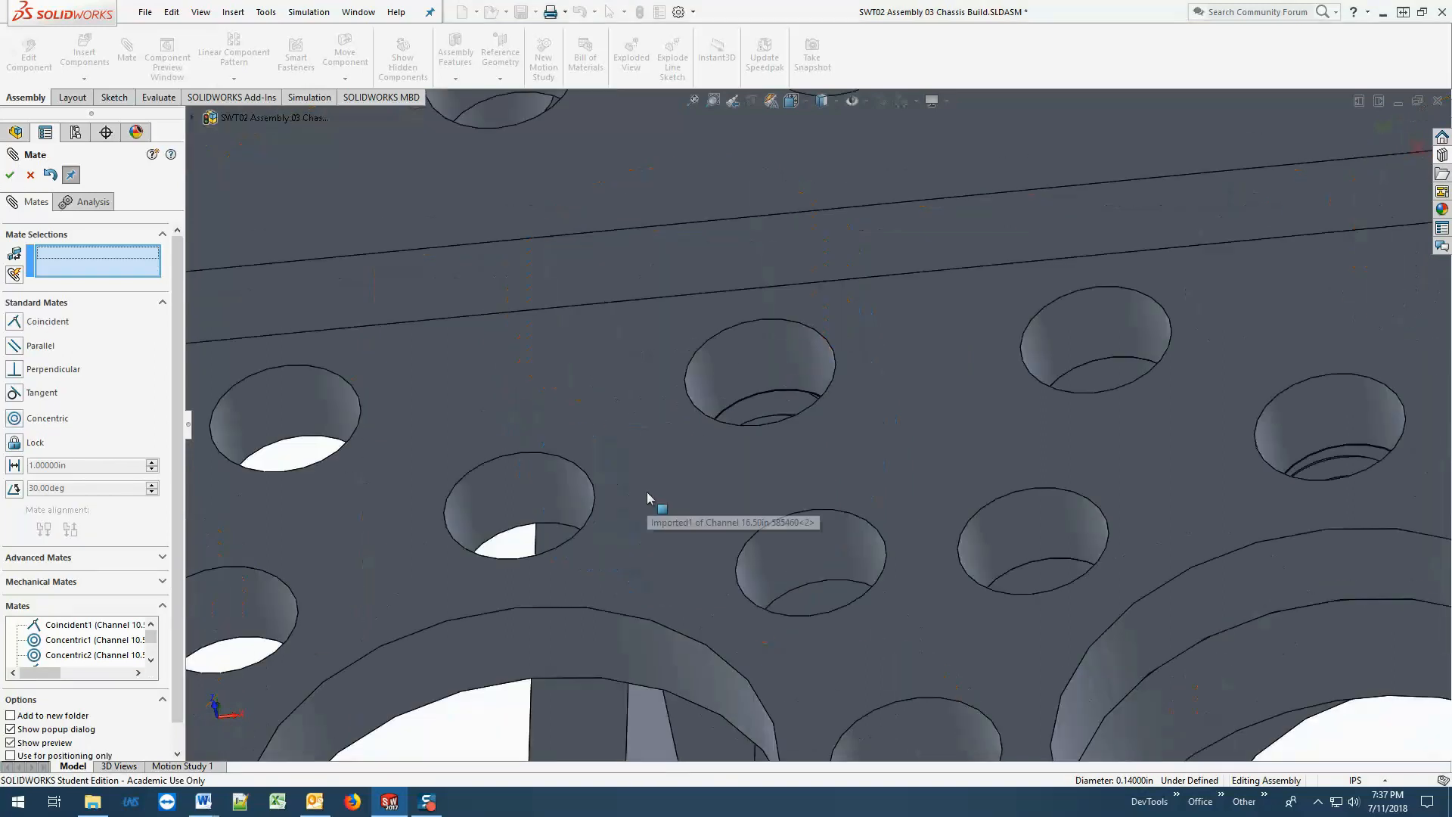
{"action": "scroll", "coordinate": [647, 492], "scroll_direction": "up", "scroll_amount": 3}
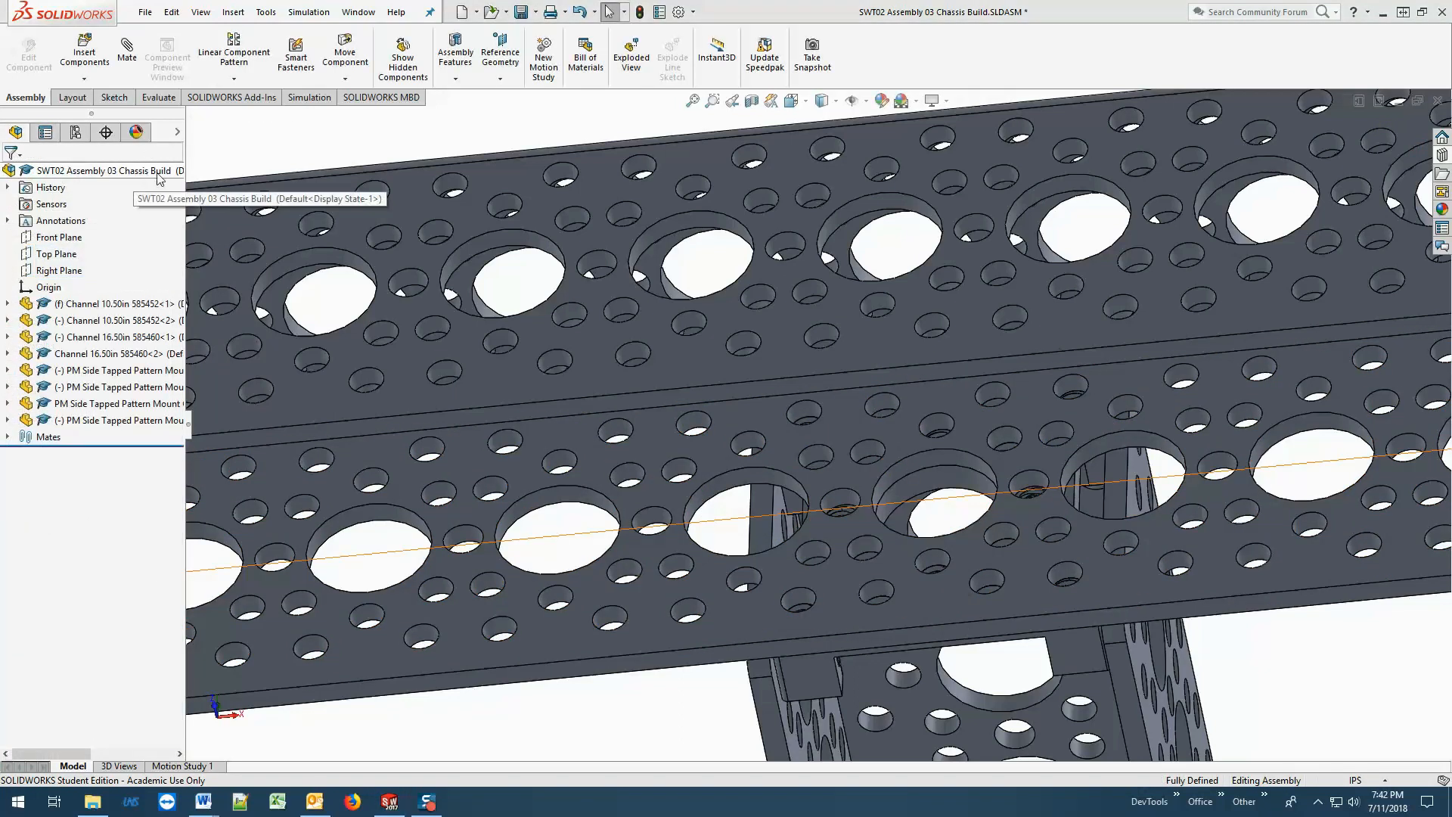
{"action": "left_click", "coordinate": [97, 63]}
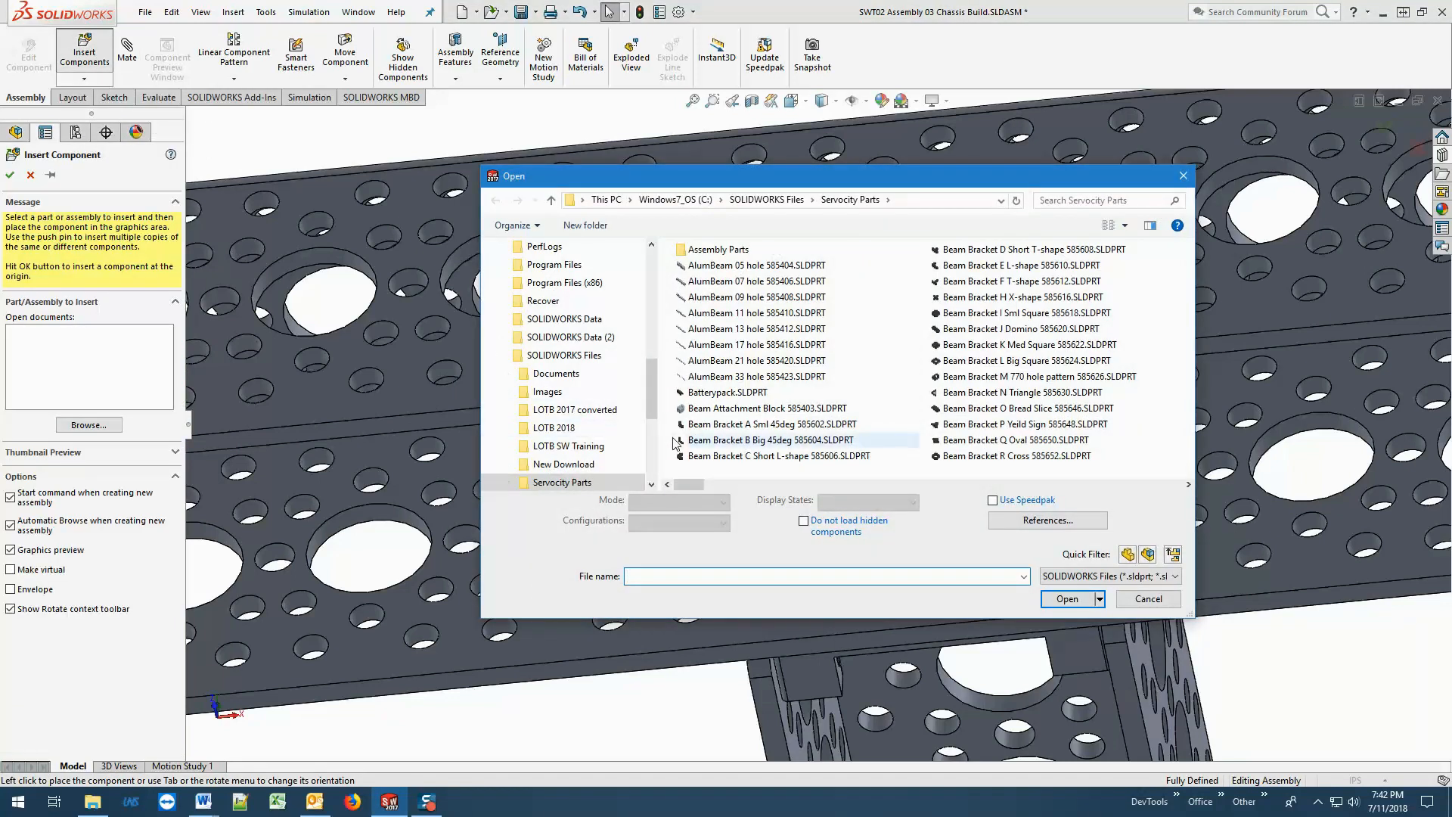
{"action": "left_click", "coordinate": [717, 441]}
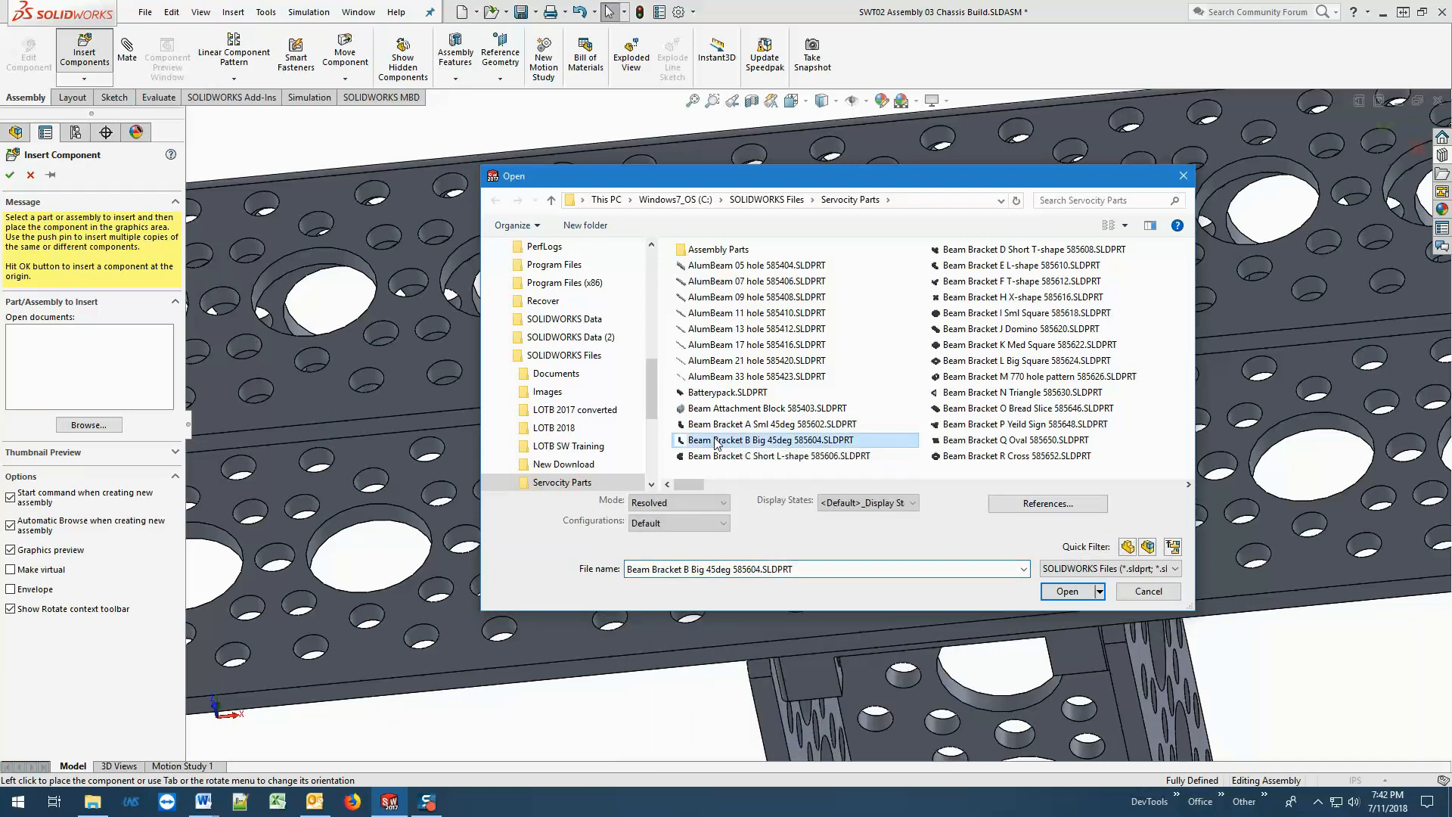
{"action": "key", "text": "m"}
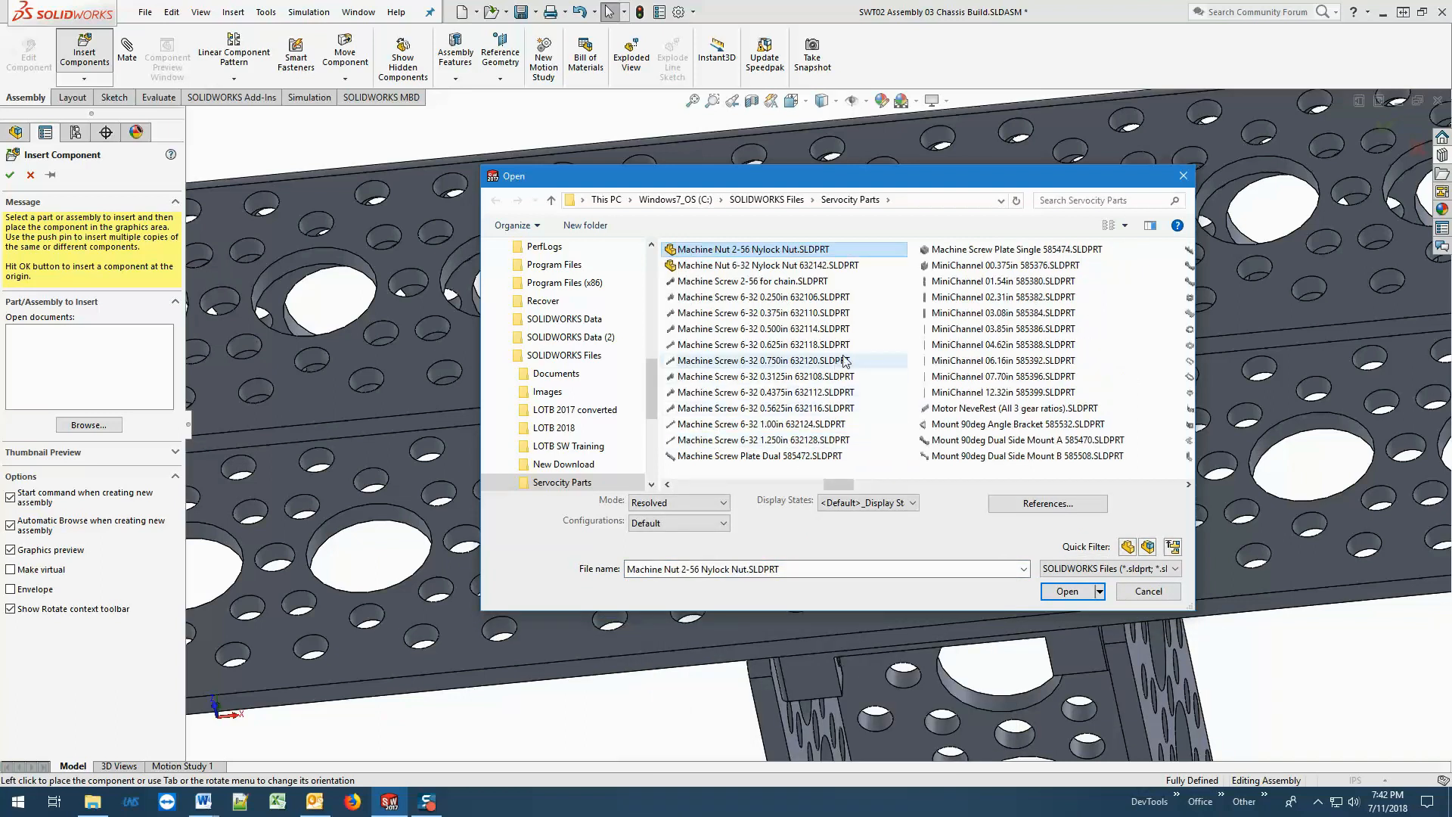
{"action": "left_click", "coordinate": [843, 301]}
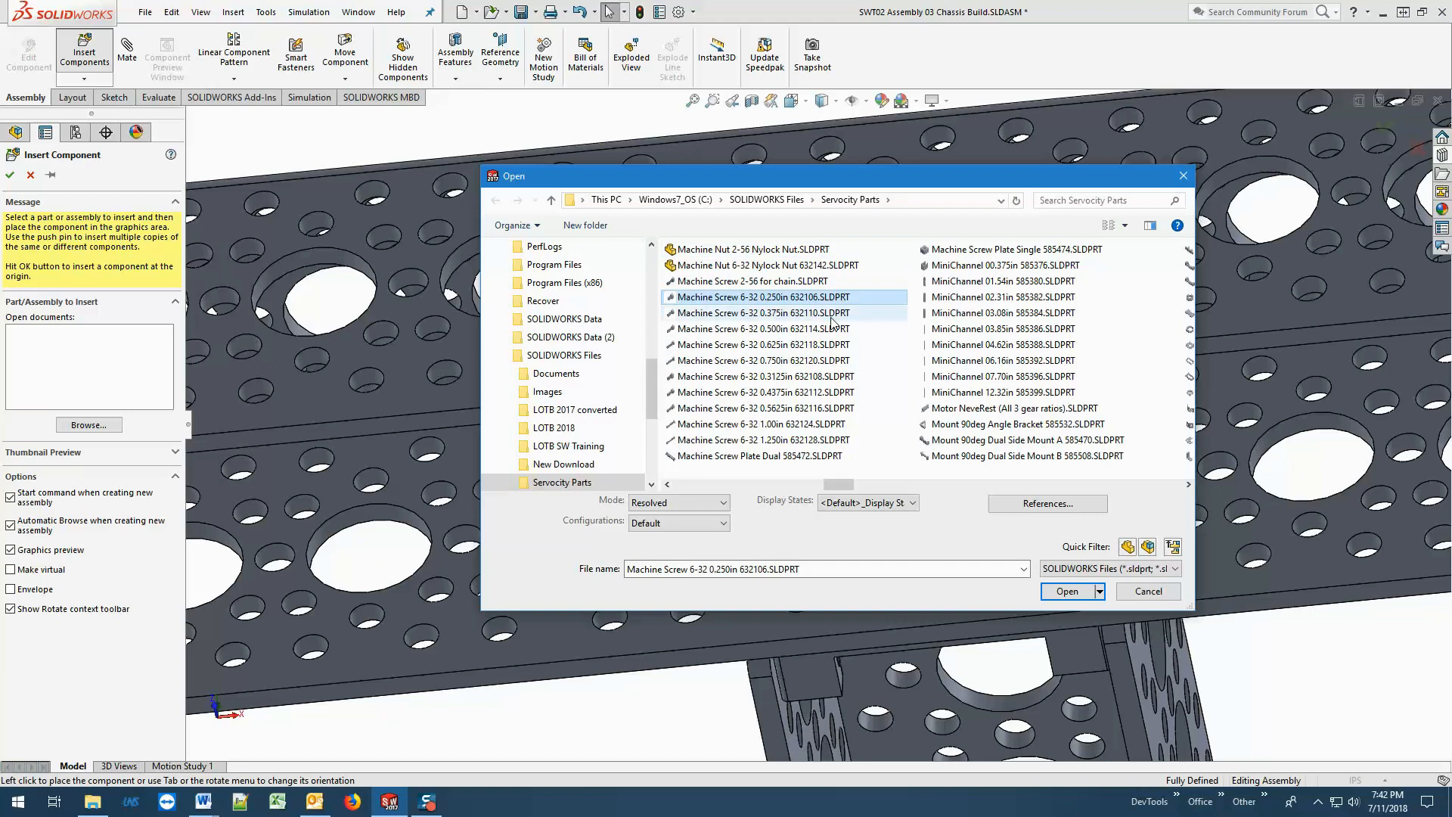
{"action": "left_click", "coordinate": [782, 313], "text": "ctrl"}
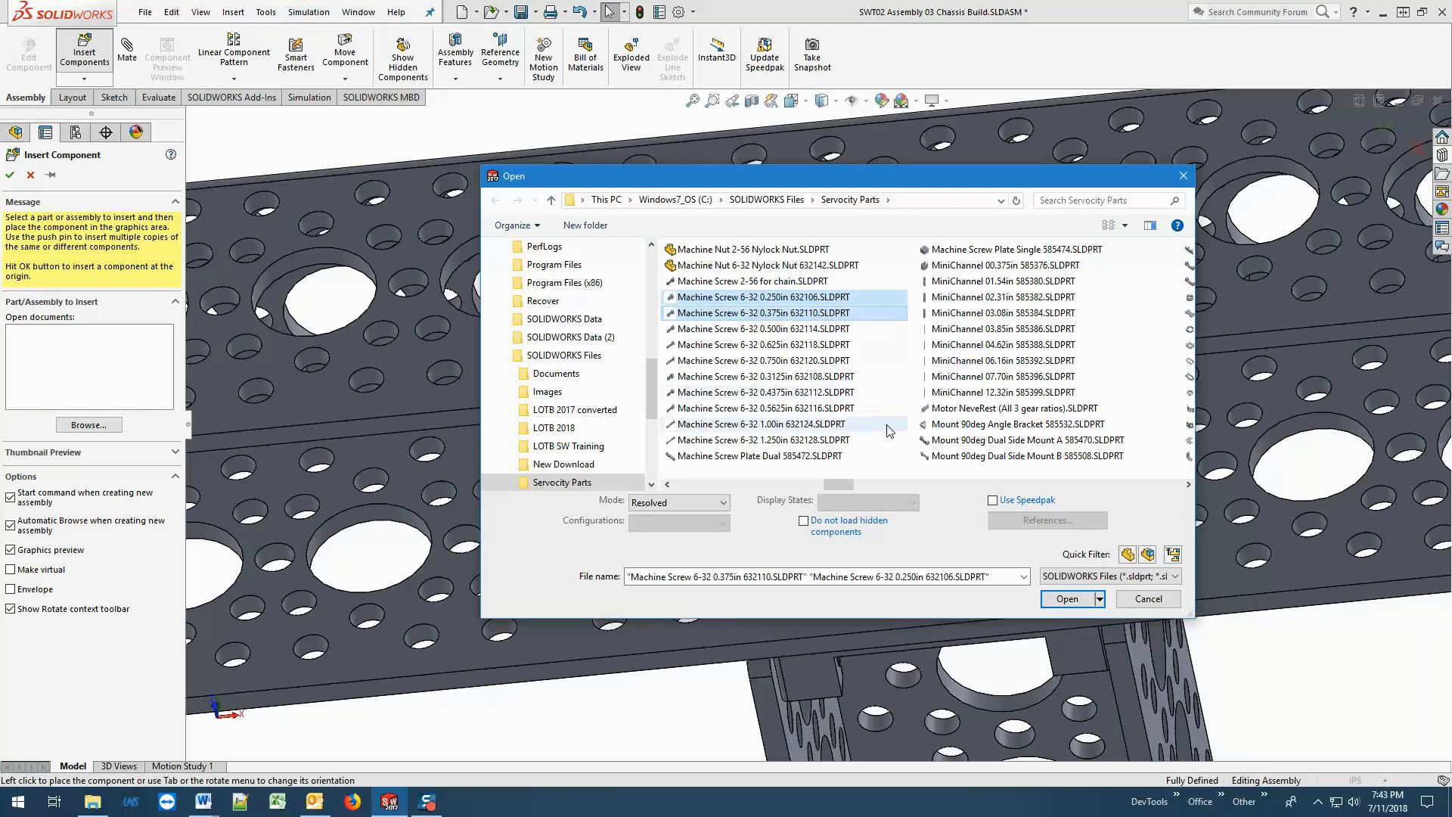
{"action": "left_click", "coordinate": [1067, 599]}
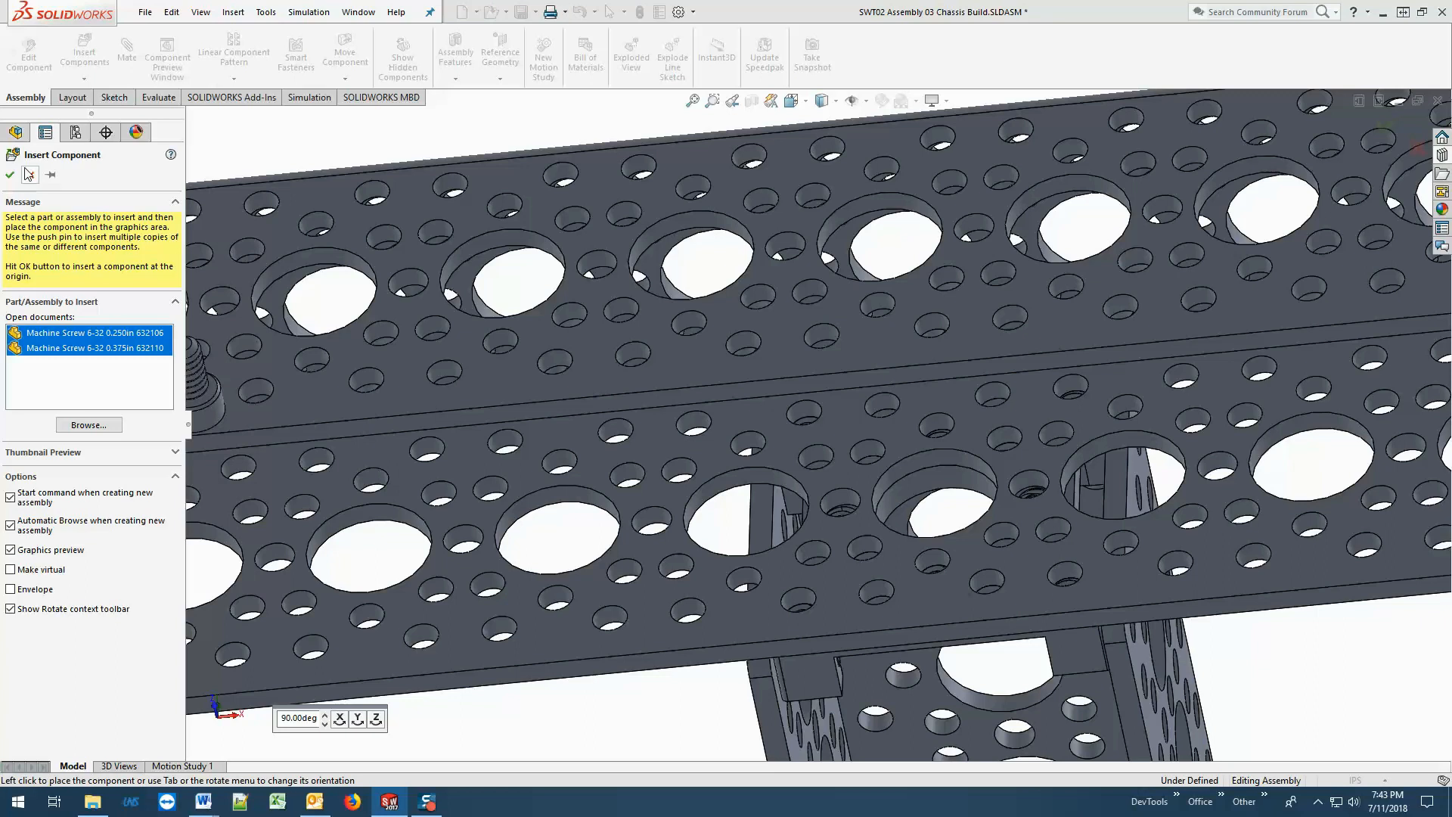
Keep the insertion active and place Machine Screw 6-32 0.375in 632110, rotated 90° about Y, beside the 10.50in channel's end.
{"action": "left_click", "coordinate": [50, 175]}
{"action": "left_click", "coordinate": [103, 352]}
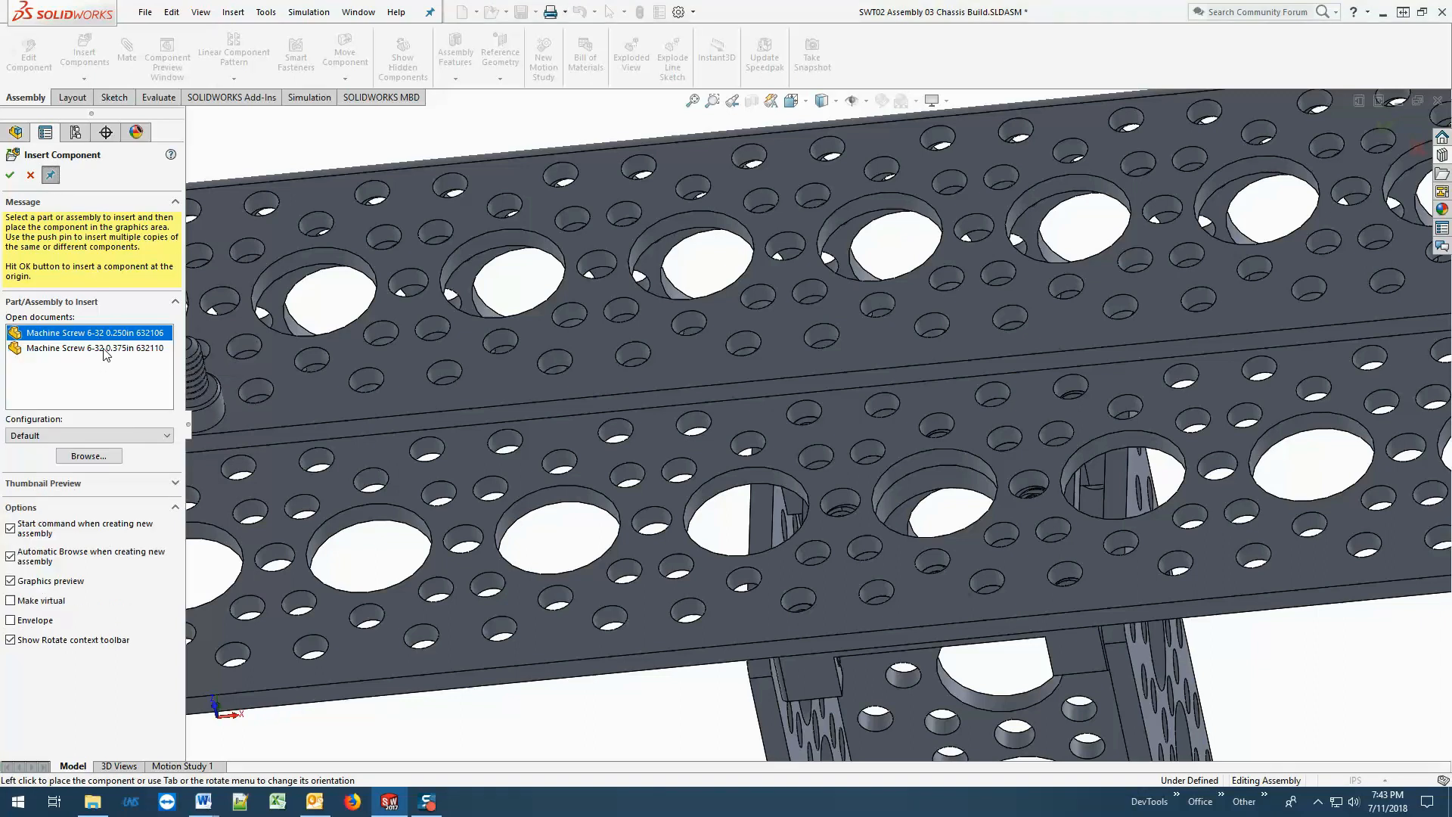
{"action": "left_click", "coordinate": [108, 352]}
{"action": "middle_click_drag", "start_coordinate": [782, 529], "coordinate": [638, 518]}
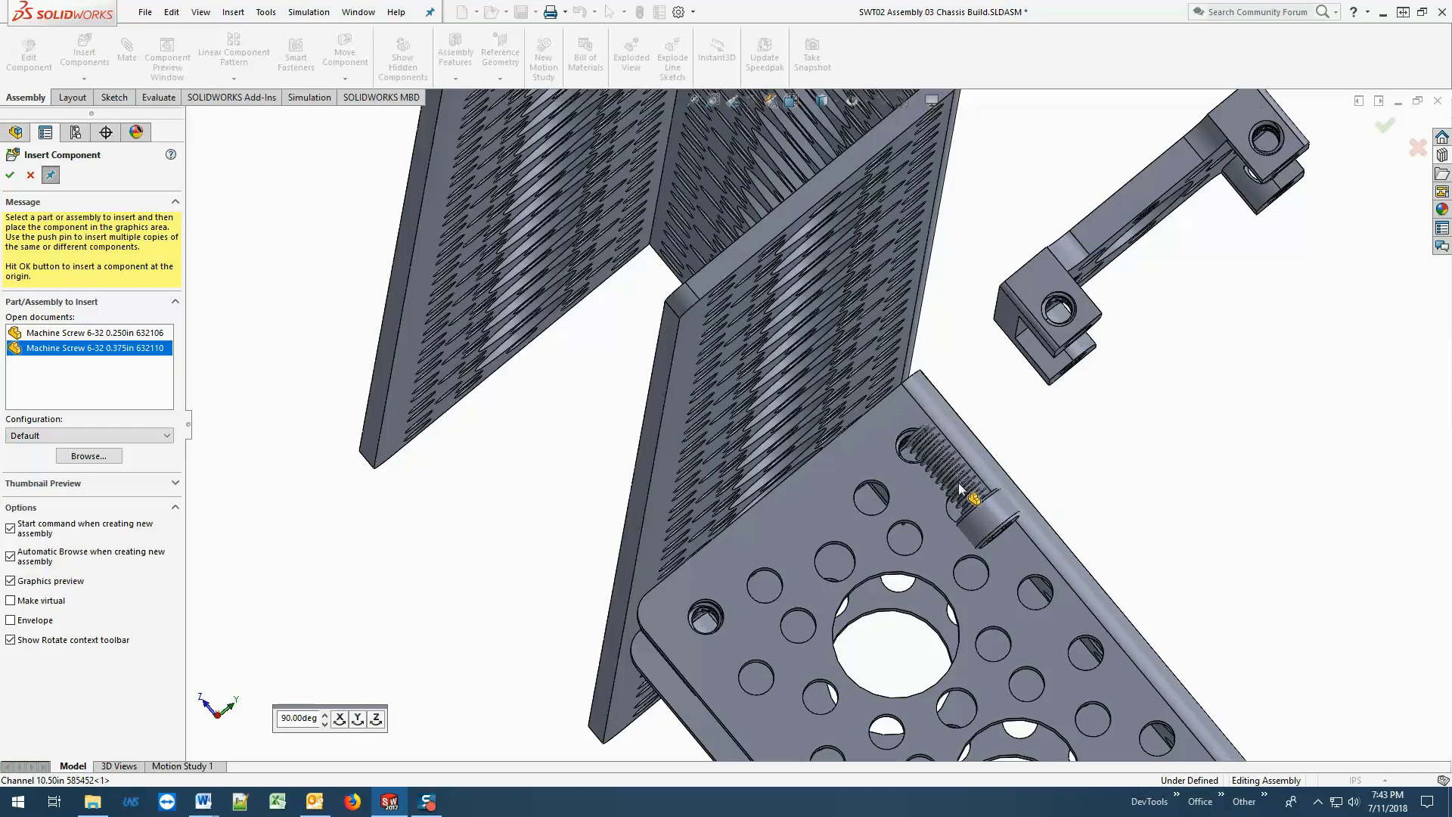
{"action": "left_click", "coordinate": [360, 723]}
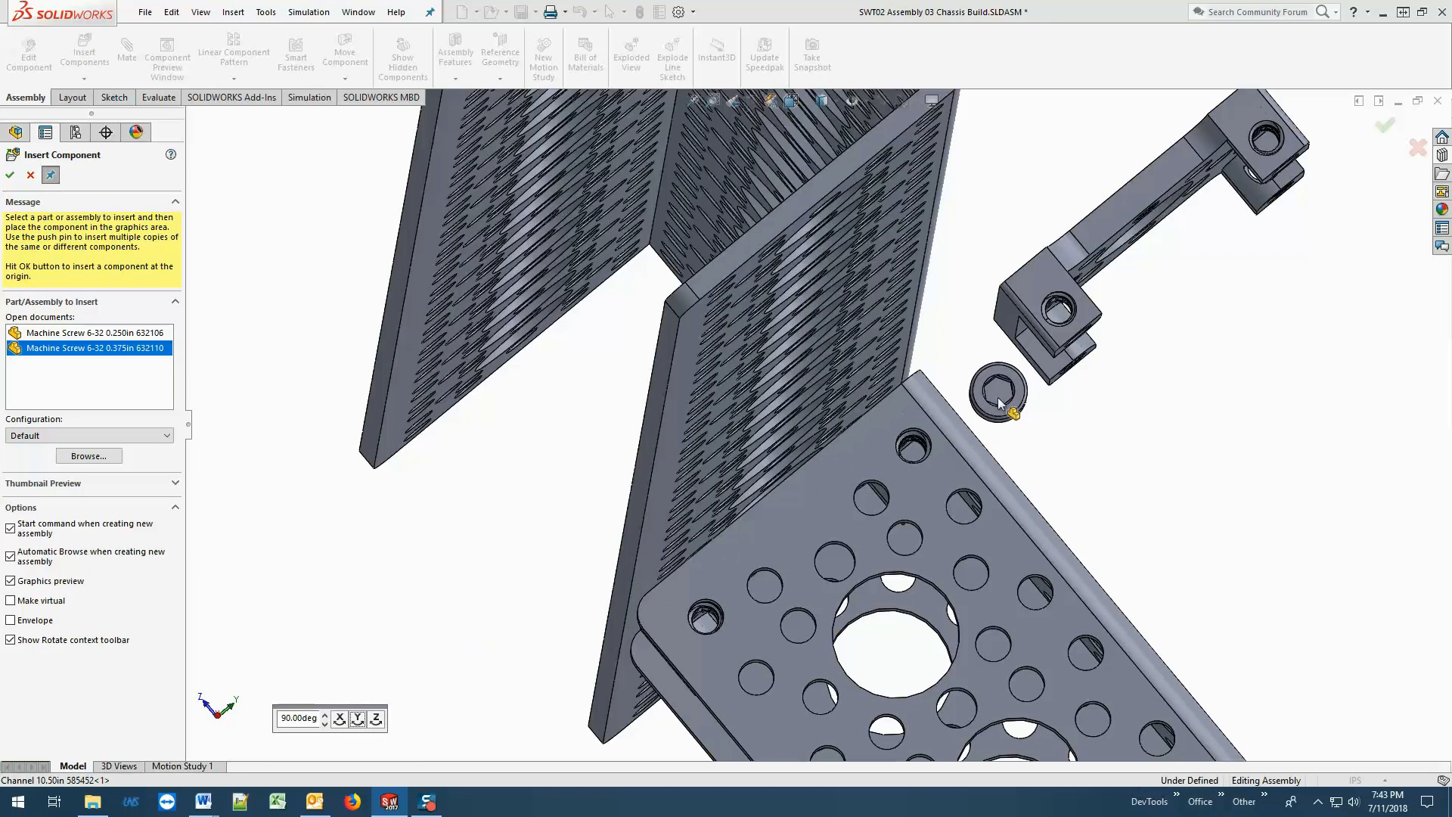
{"action": "left_click", "coordinate": [999, 403]}
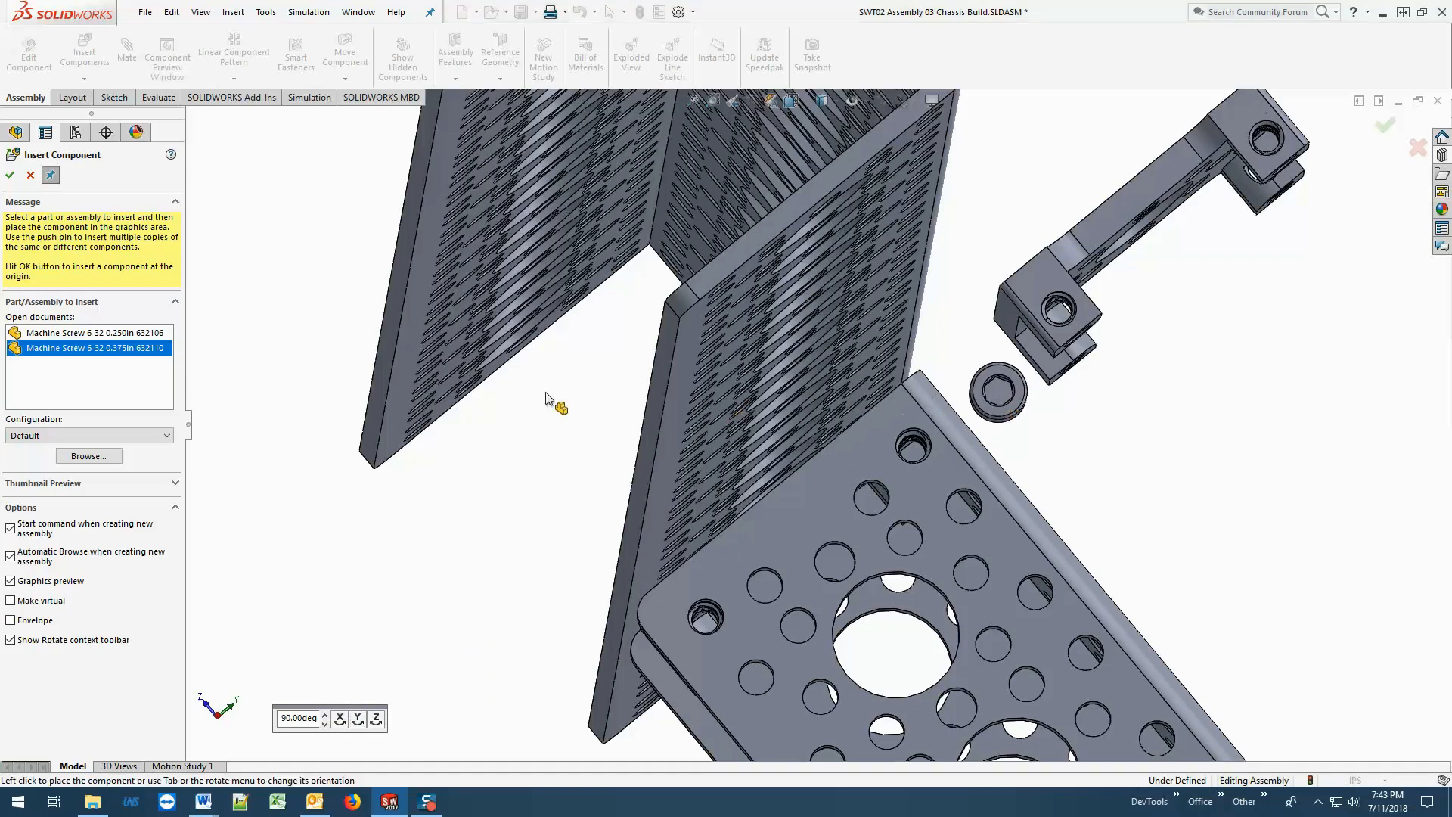
Insert Machine Screw 6-32 0.250in 632106, rotated about Y in 90° increments, beside the 16.50in channel's lower-row threaded mounting hole and finish inserting.
{"action": "left_click", "coordinate": [131, 306]}
{"action": "scroll", "coordinate": [515, 568], "scroll_direction": "down", "scroll_amount": 5}
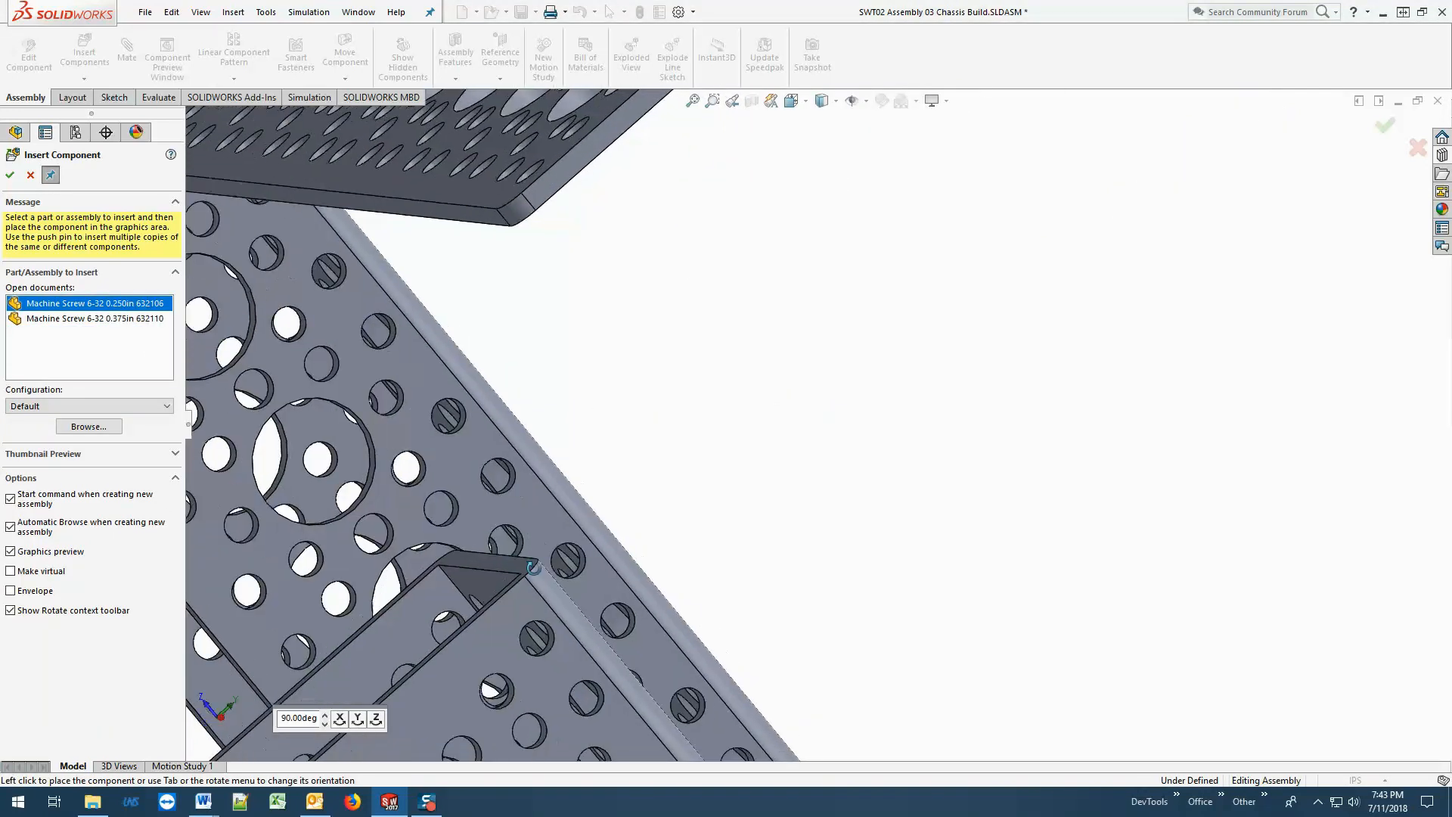
{"action": "scroll", "coordinate": [529, 564], "scroll_direction": "up", "scroll_amount": 5}
{"action": "scroll", "coordinate": [509, 306], "scroll_direction": "down", "scroll_amount": 3}
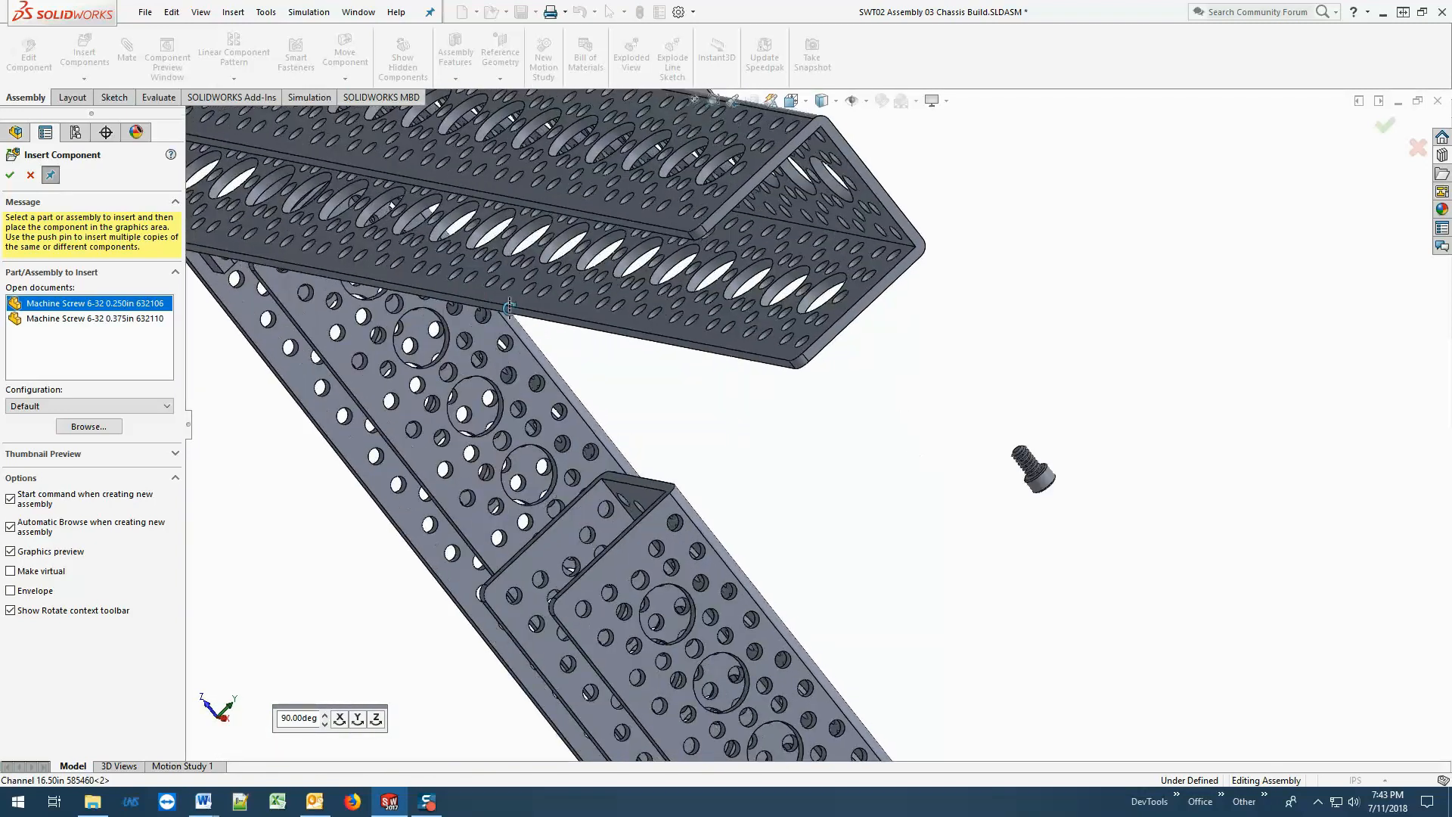
{"action": "middle_click_drag", "start_coordinate": [509, 308], "coordinate": [537, 327]}
{"action": "scroll", "coordinate": [532, 325], "scroll_direction": "up", "scroll_amount": 4}
{"action": "scroll", "coordinate": [428, 309], "scroll_direction": "down", "scroll_amount": 3}
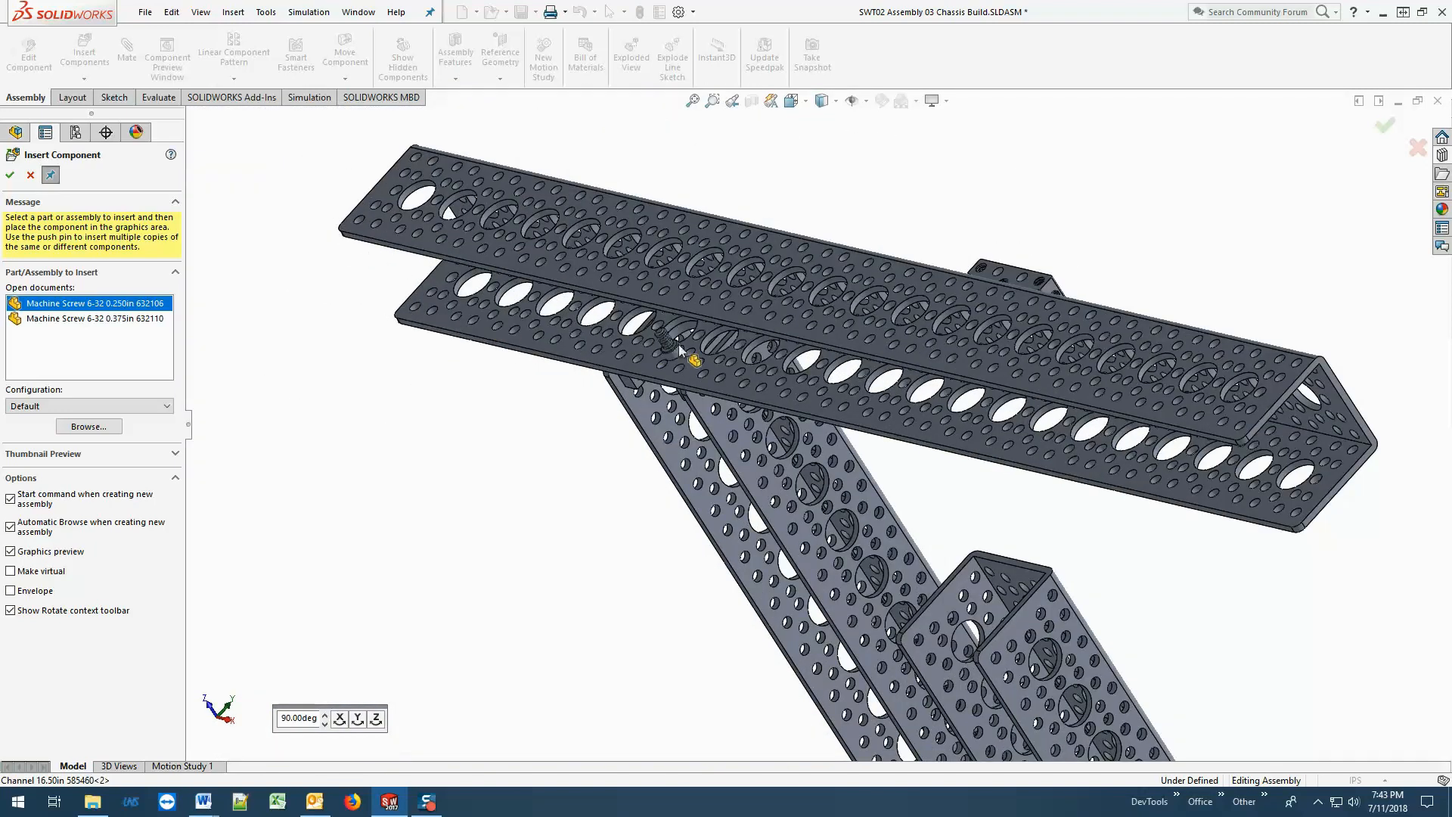
{"action": "scroll", "coordinate": [679, 344], "scroll_direction": "down", "scroll_amount": 4}
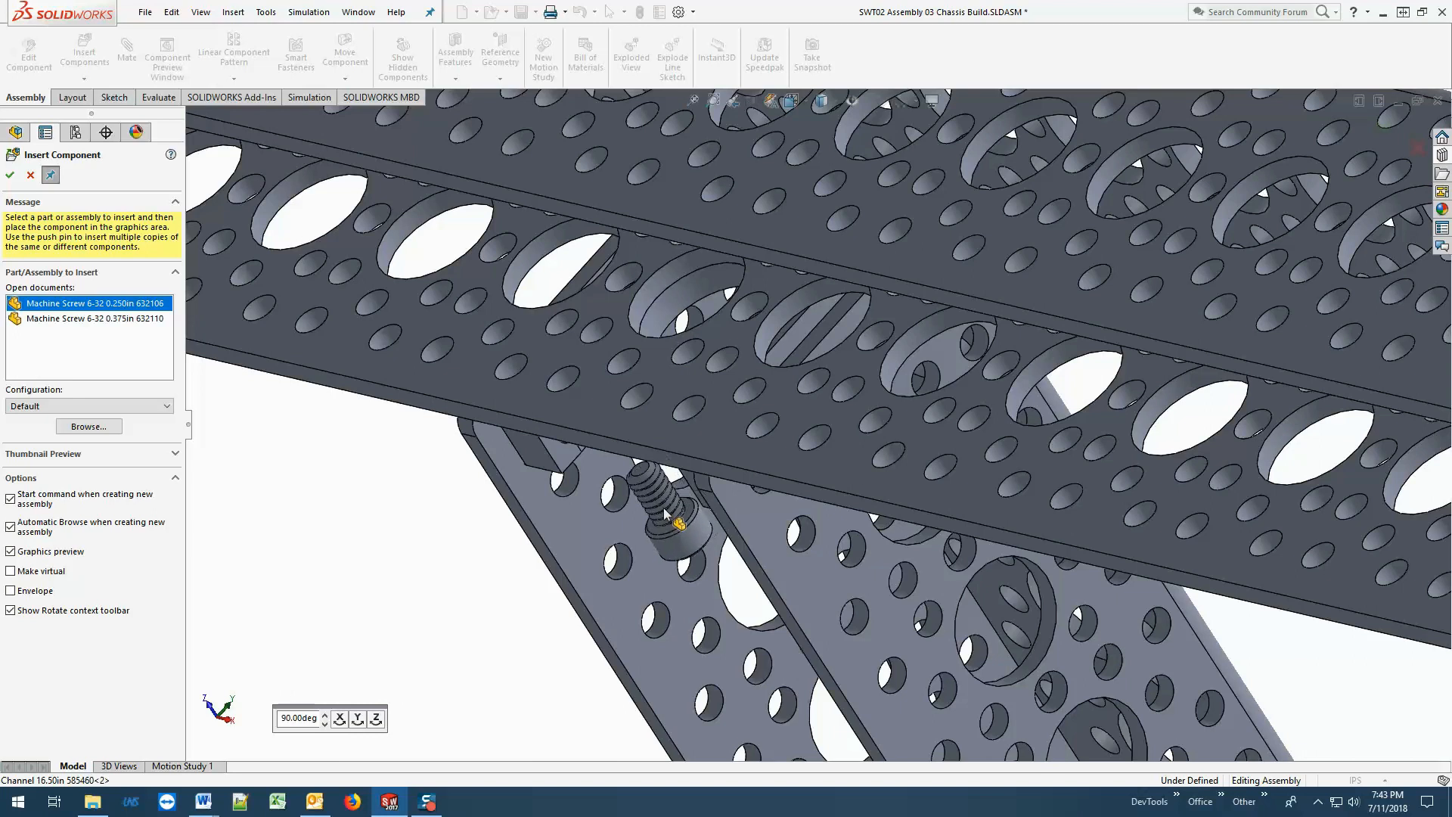
{"action": "middle_click_drag", "start_coordinate": [665, 508], "coordinate": [737, 546]}
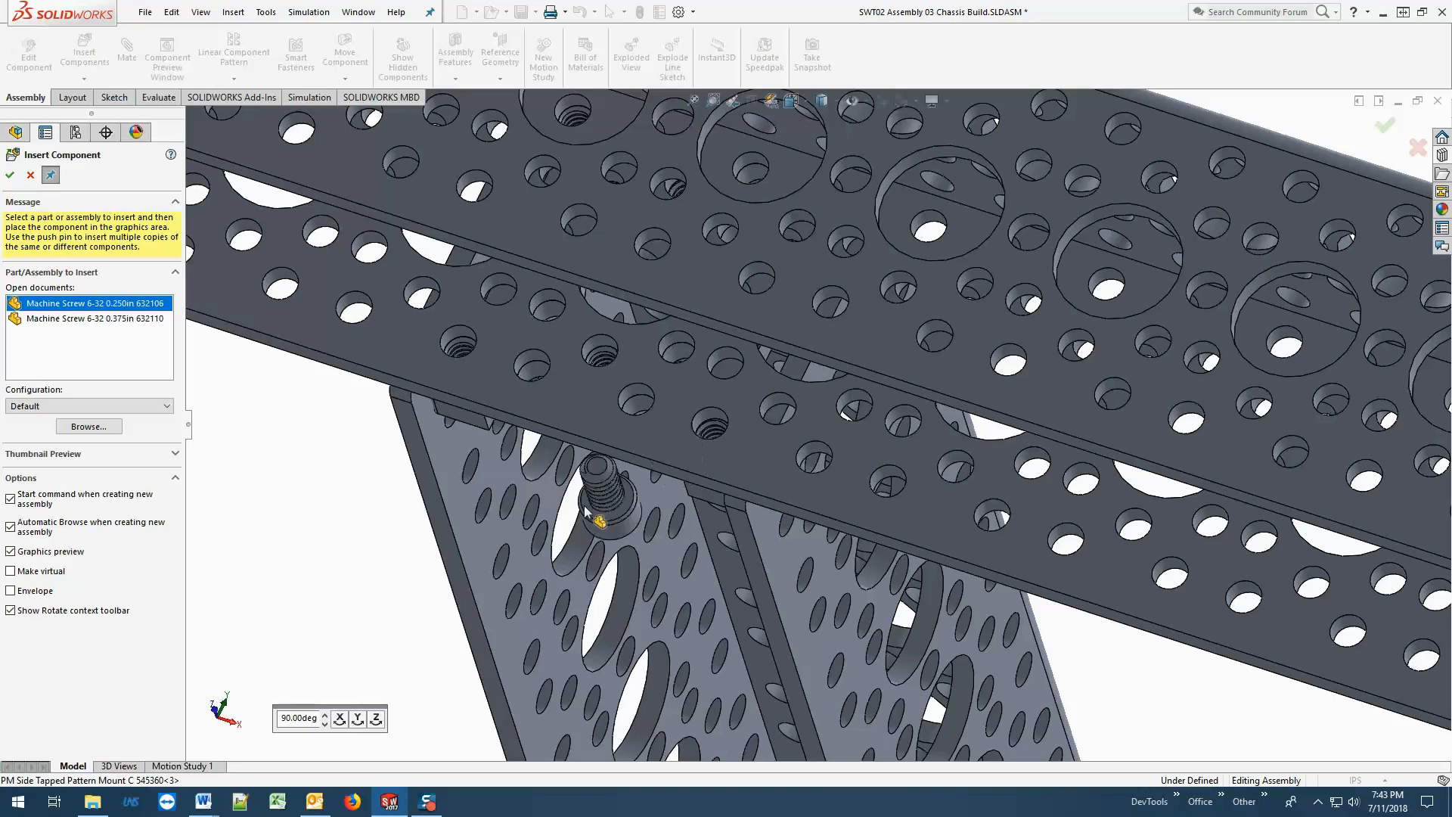
{"action": "left_click", "coordinate": [357, 723]}
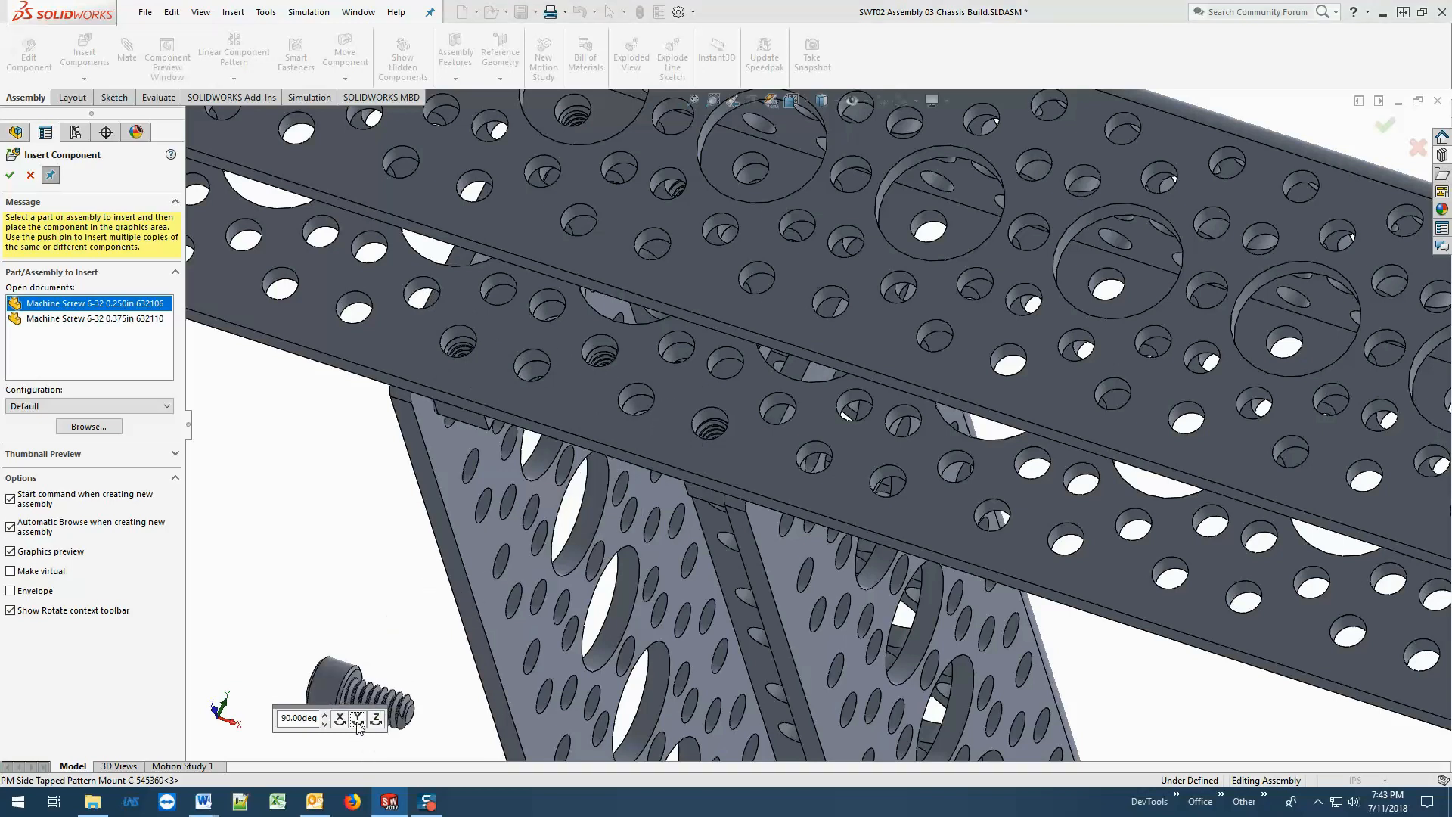
{"action": "left_click", "coordinate": [357, 724]}
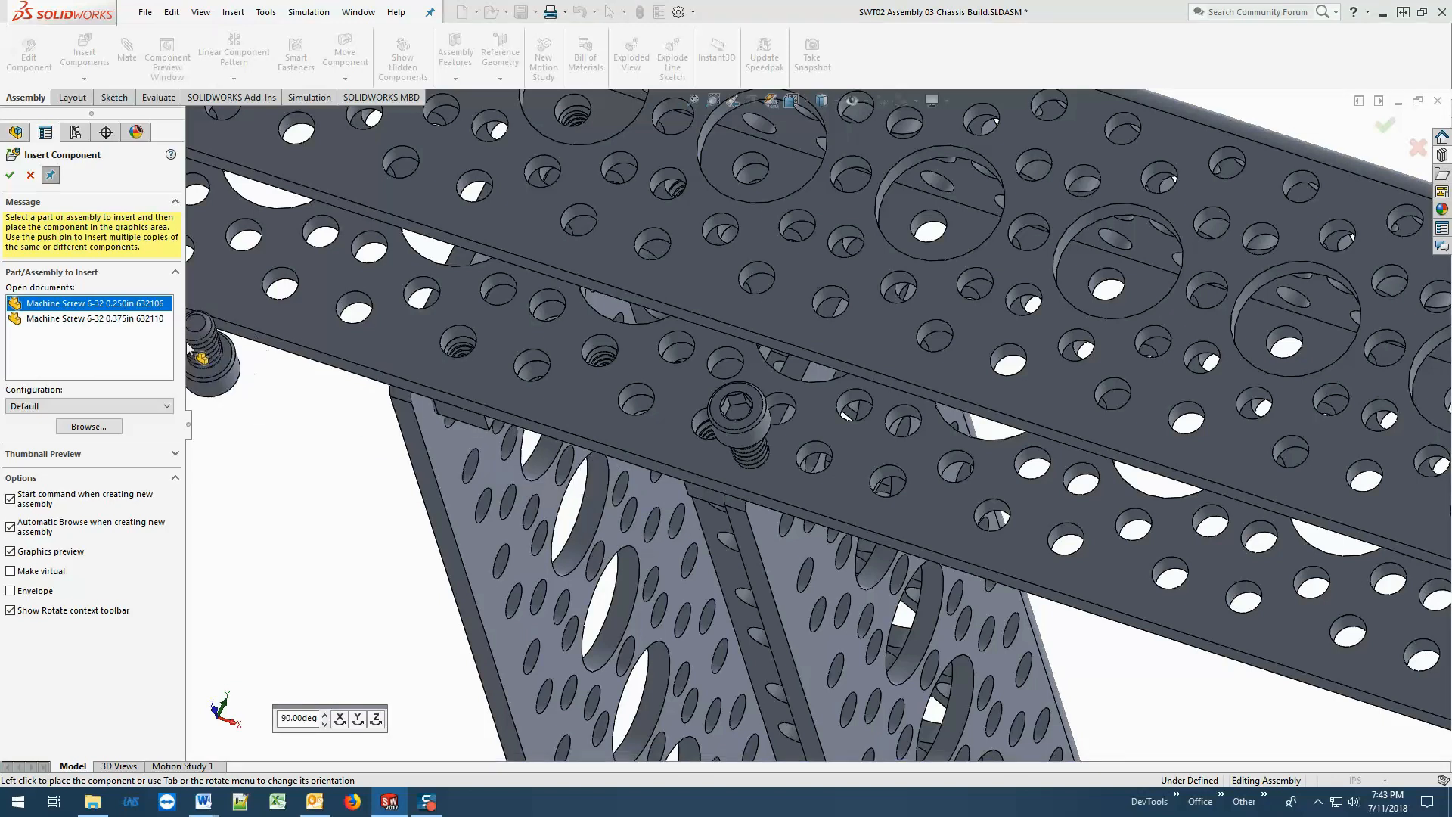
{"action": "left_click", "coordinate": [10, 175]}
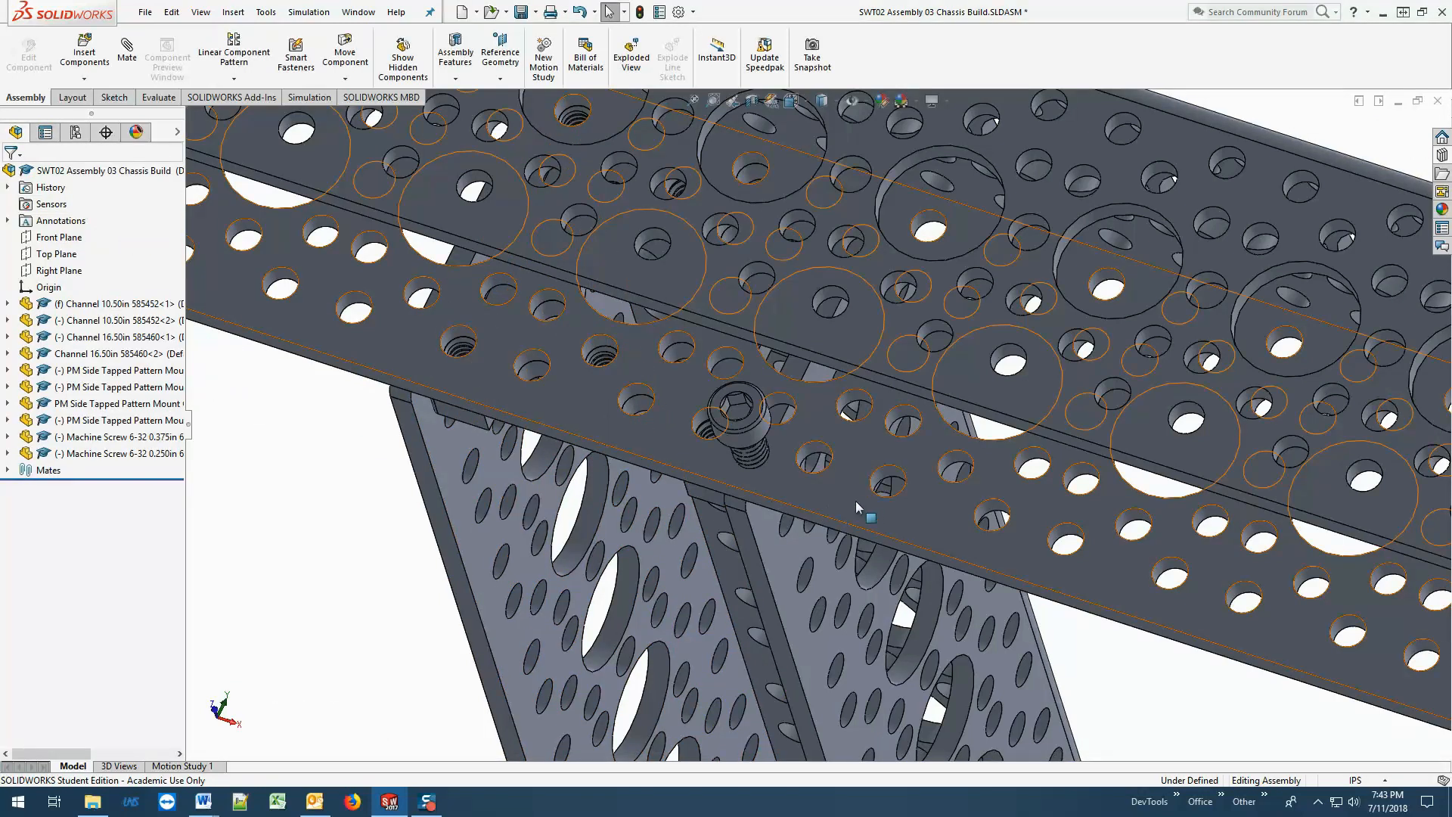
Mate the 0.250in screw's head concentric with the 16.50in channel hole that lies over the pattern mount's threaded corner hole.
{"action": "left_click", "coordinate": [764, 428]}
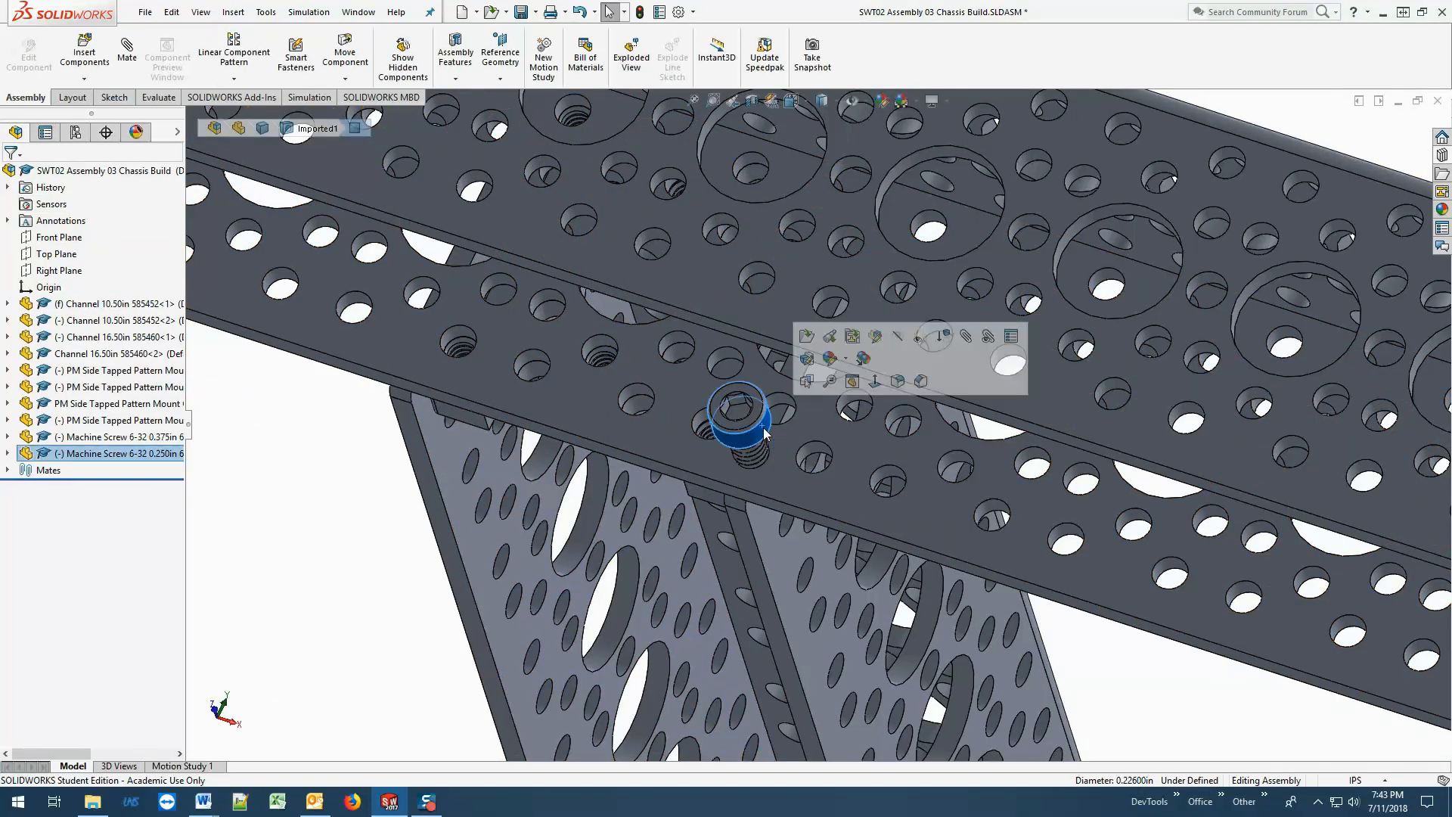
{"action": "left_click", "coordinate": [127, 53]}
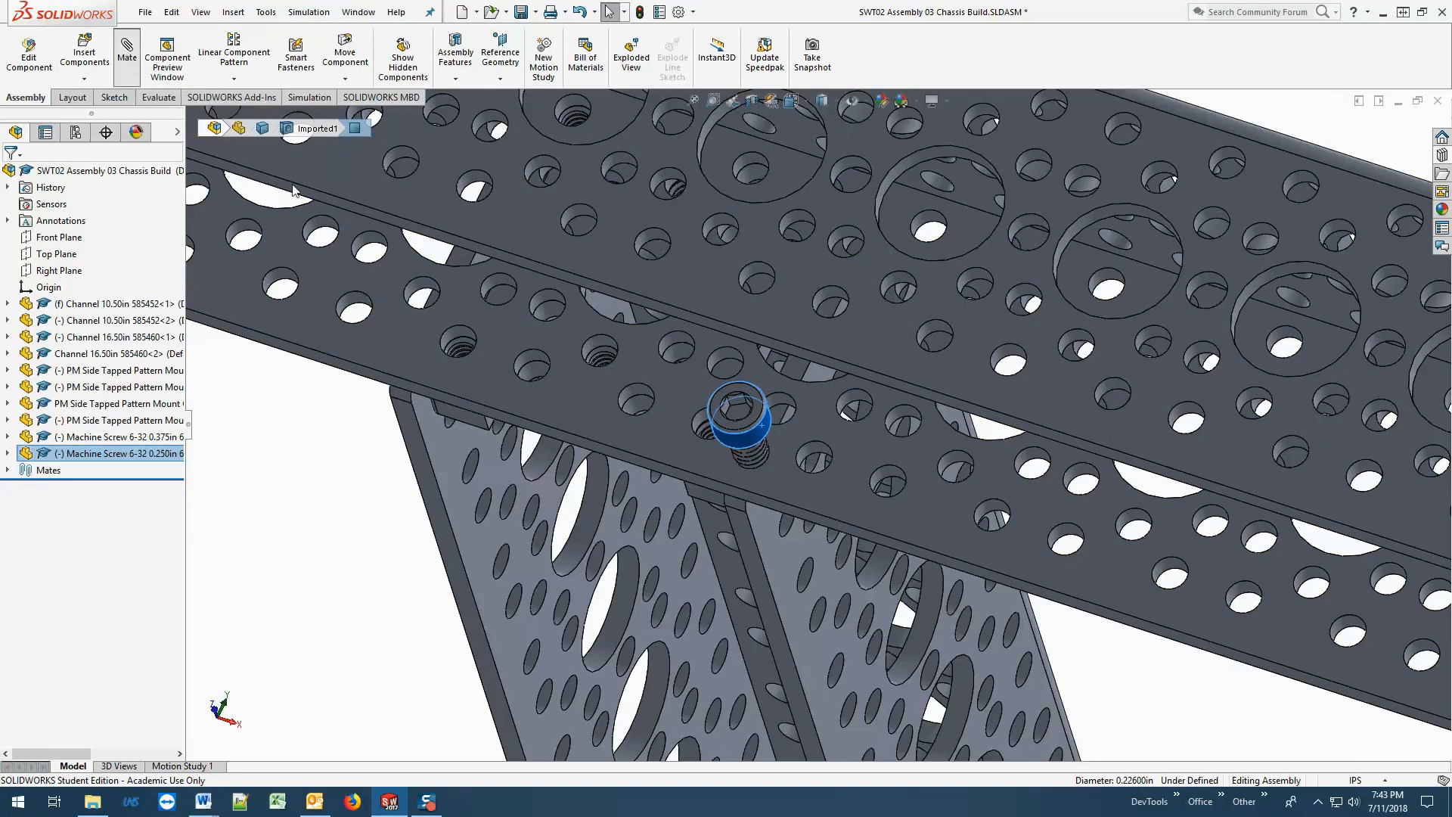
{"action": "left_click", "coordinate": [703, 423]}
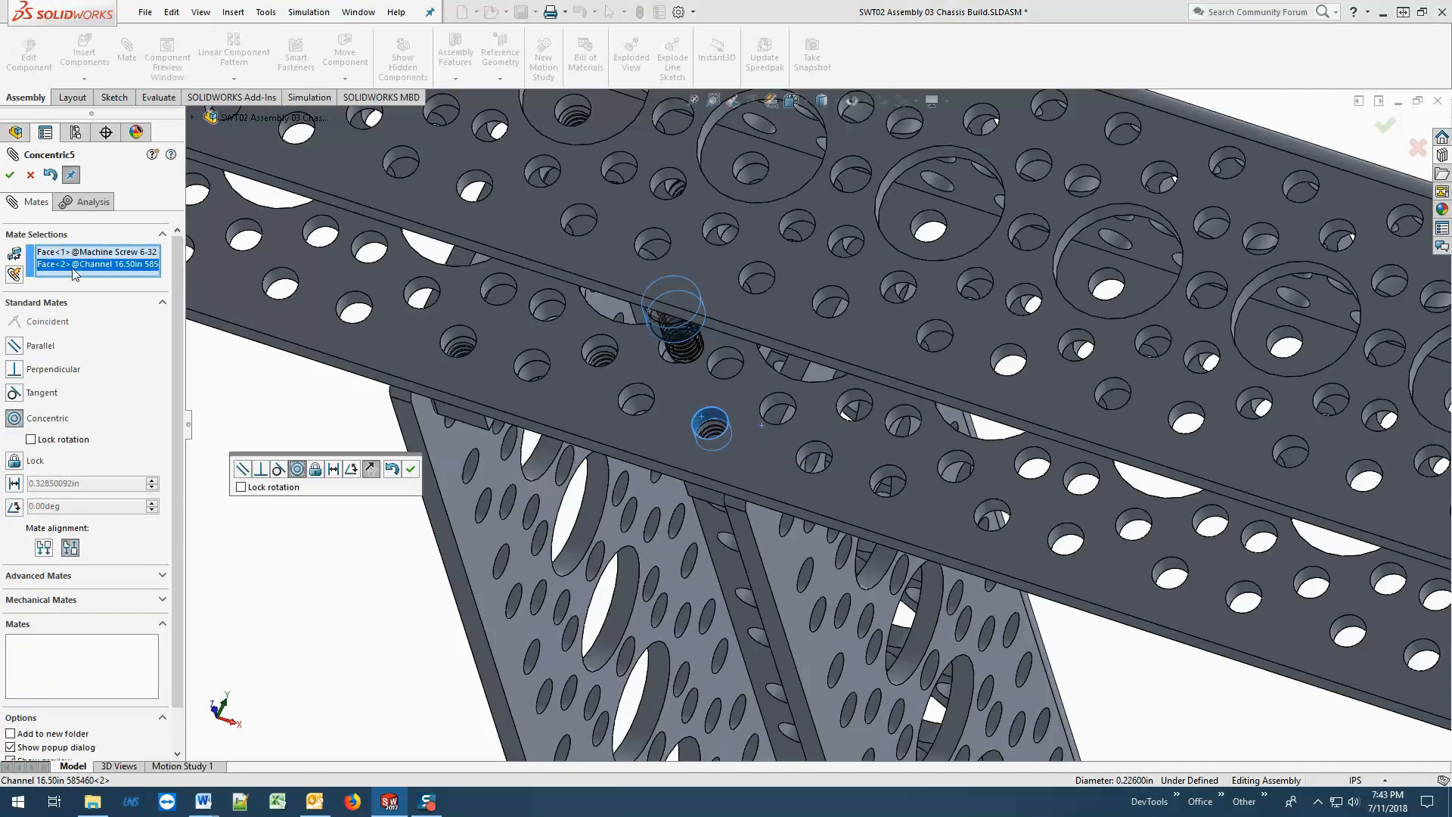
{"action": "left_click", "coordinate": [11, 175]}
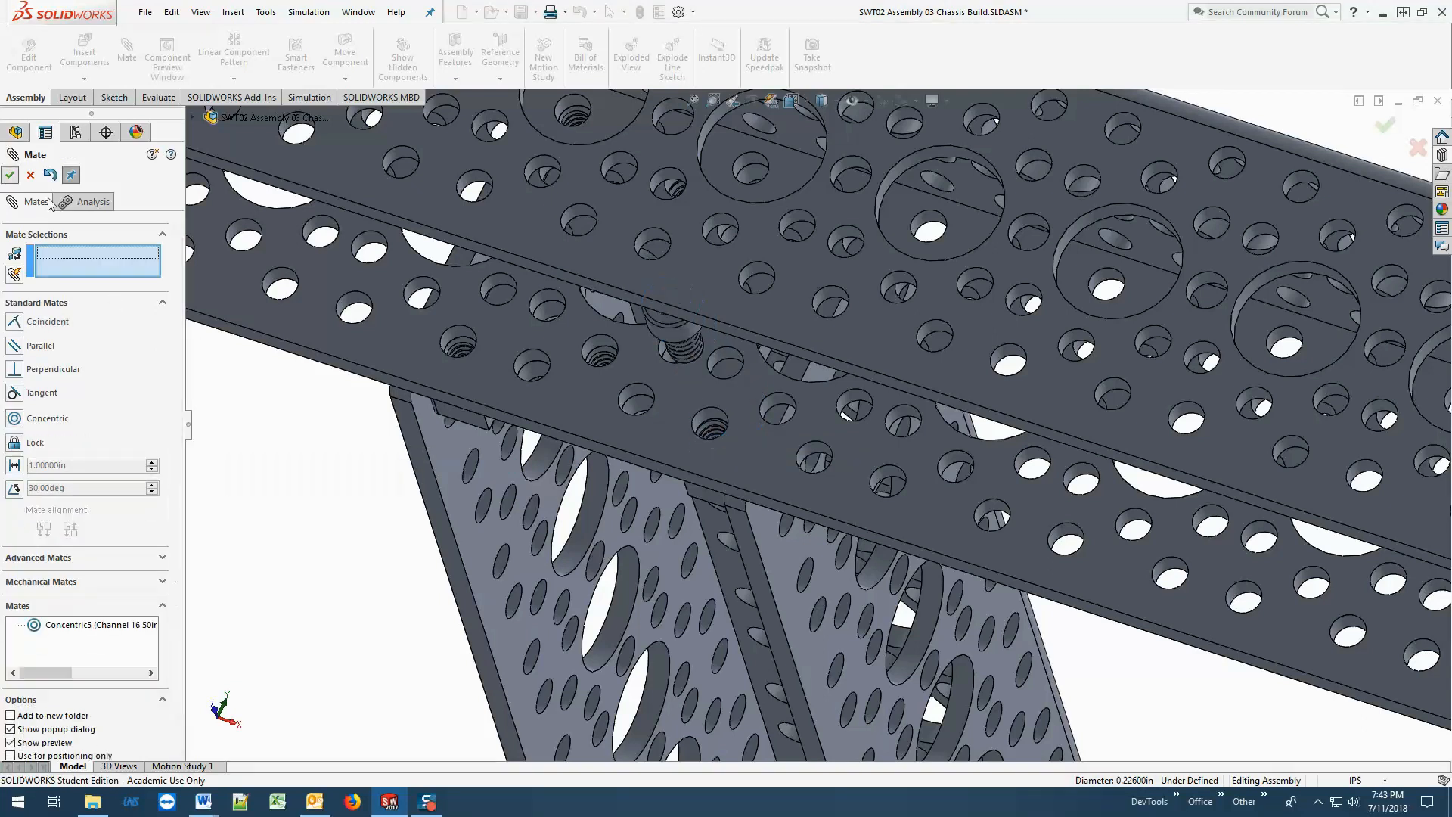
Add a coincident mate between the 16.50in channel's outer wall face and the underside of the 0.250in screw's head.
{"action": "left_click", "coordinate": [761, 457]}
{"action": "middle_click_drag", "start_coordinate": [743, 460], "coordinate": [511, 344]}
{"action": "scroll", "coordinate": [510, 342], "scroll_direction": "down", "scroll_amount": 2}
{"action": "scroll", "coordinate": [513, 341], "scroll_direction": "down", "scroll_amount": 5}
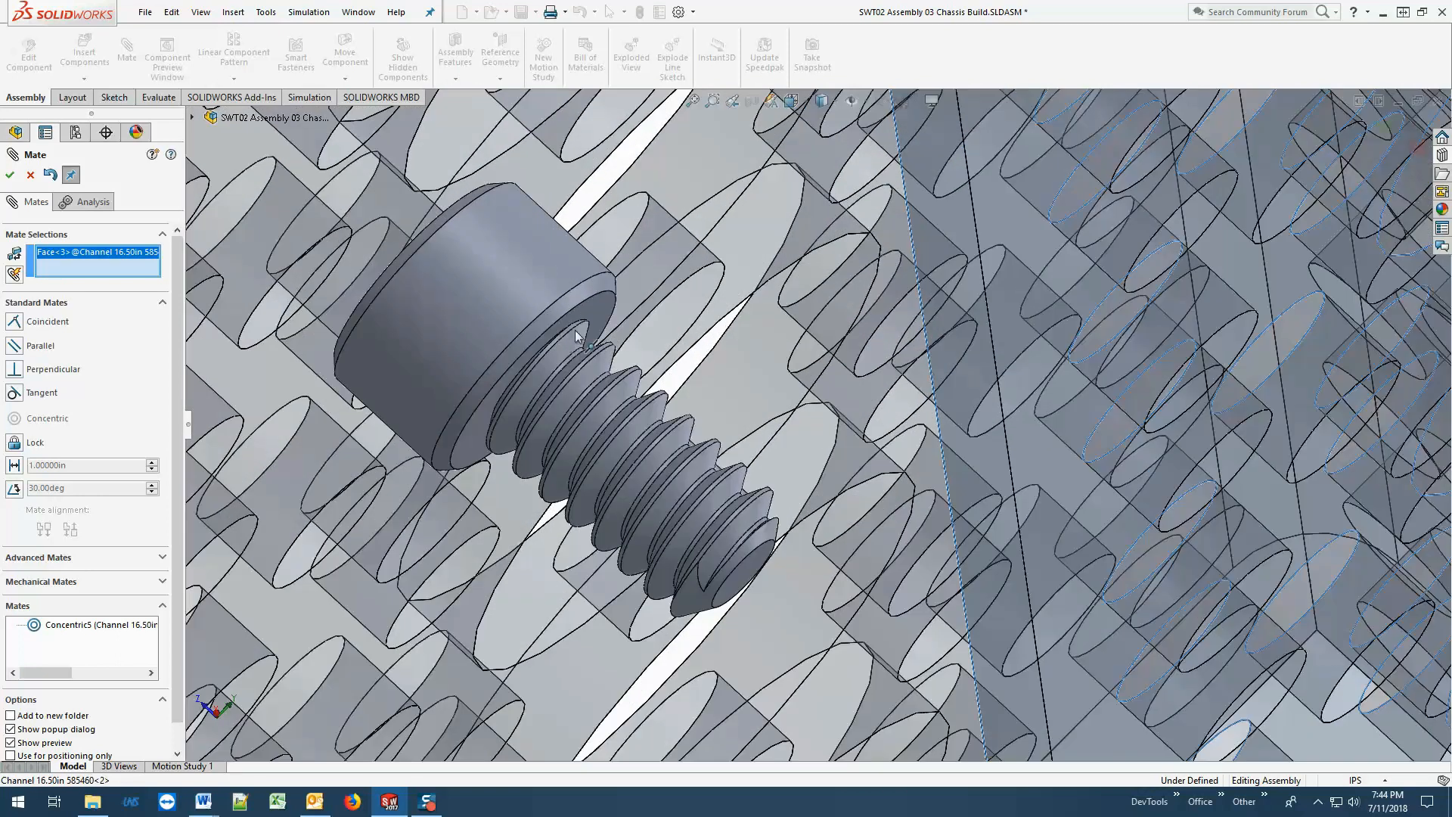
{"action": "left_click", "coordinate": [600, 323]}
{"action": "scroll", "coordinate": [568, 332], "scroll_direction": "up", "scroll_amount": 5}
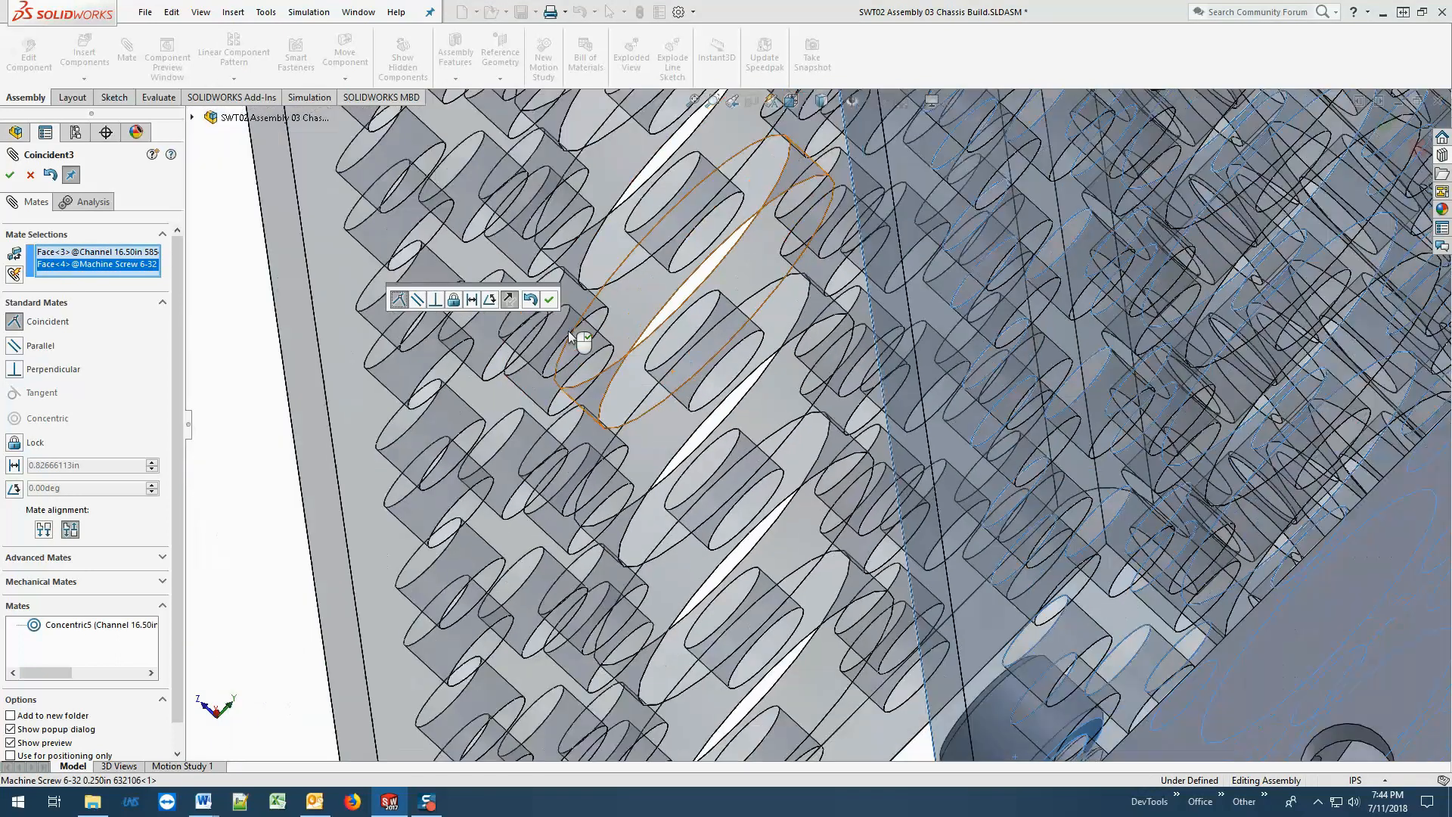
{"action": "scroll", "coordinate": [568, 330], "scroll_direction": "up", "scroll_amount": 2}
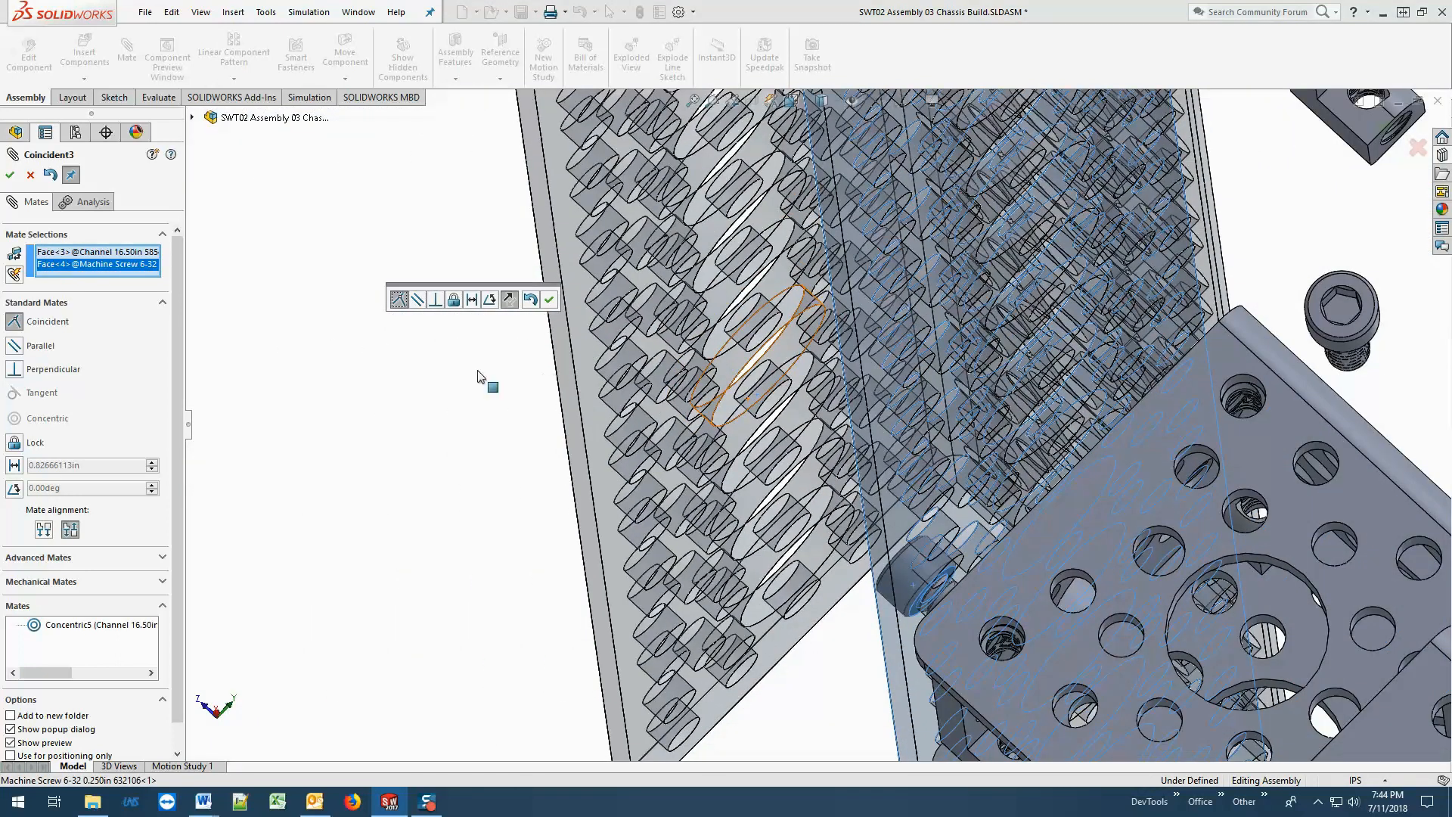
{"action": "left_click", "coordinate": [10, 176]}
{"action": "left_click", "coordinate": [10, 175]}
Examine the seated 0.250in screw through the 10.50in channel's corner hole to check how far it reaches into the pattern mount.
{"action": "middle_click_drag", "start_coordinate": [247, 324], "coordinate": [963, 638]}
{"action": "scroll", "coordinate": [1032, 543], "scroll_direction": "up", "scroll_amount": 10}
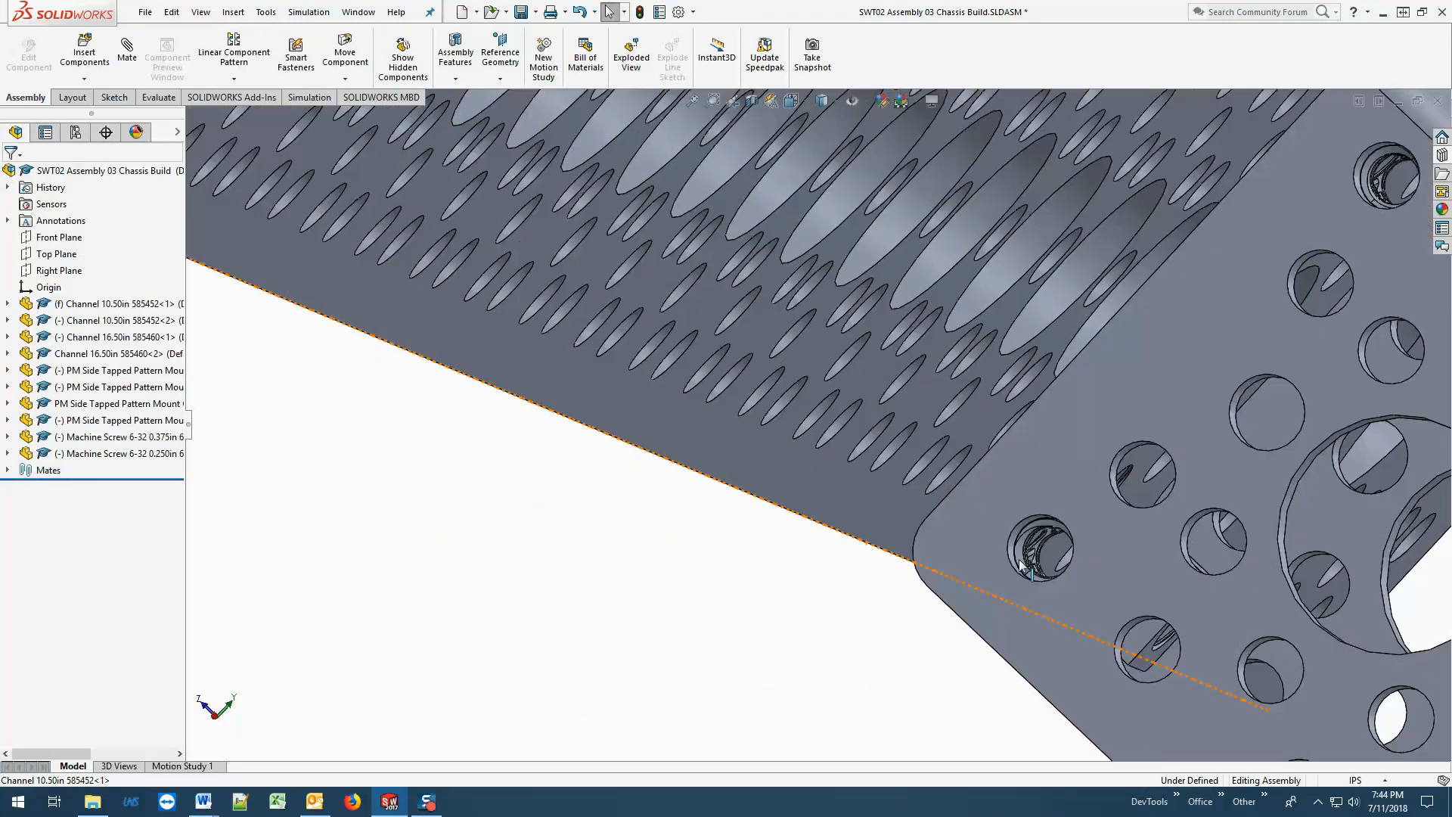
{"action": "scroll", "coordinate": [1029, 543], "scroll_direction": "down", "scroll_amount": 3}
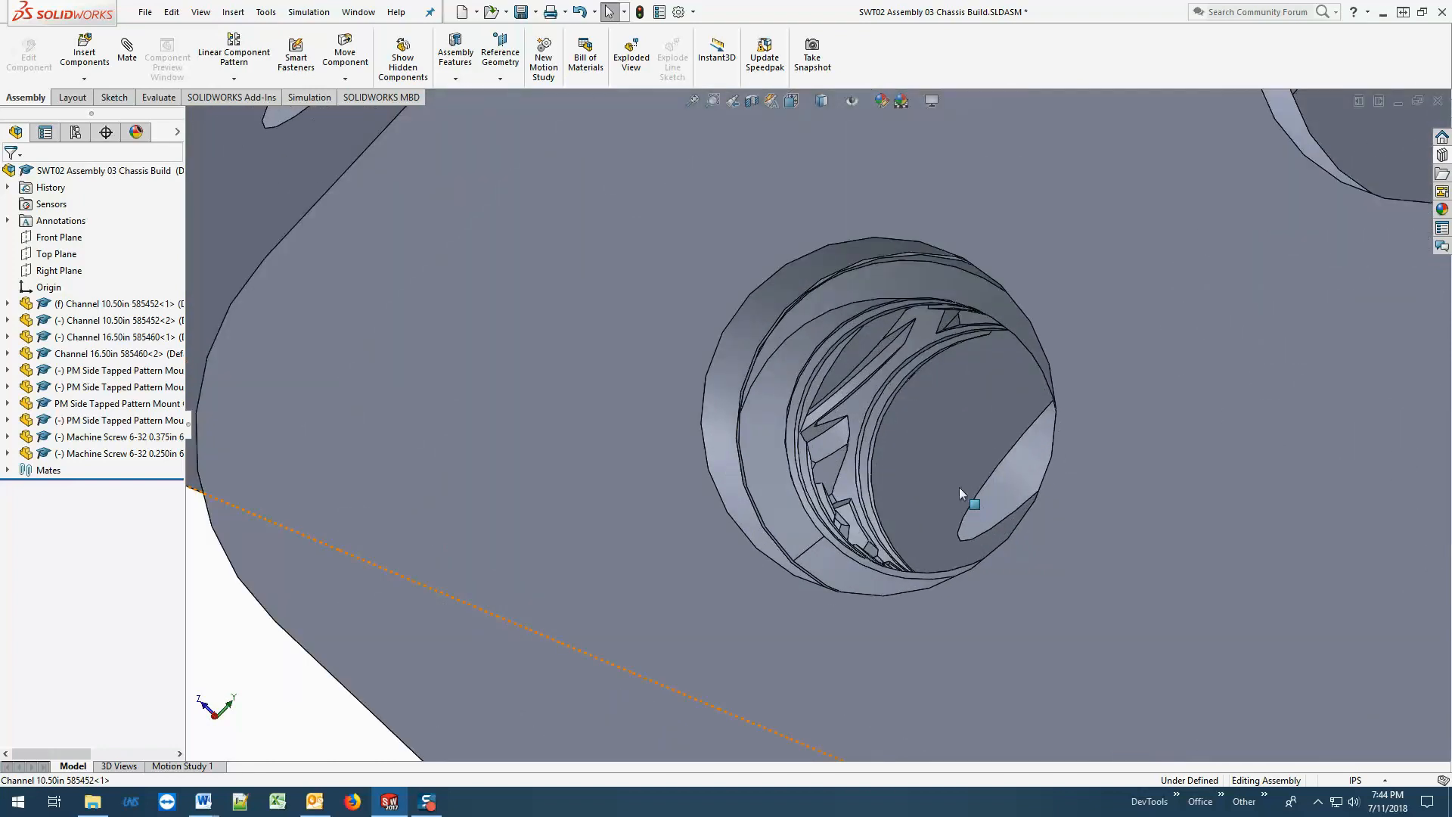
{"action": "scroll", "coordinate": [960, 491], "scroll_direction": "up", "scroll_amount": 1}
{"action": "middle_click_drag", "start_coordinate": [961, 491], "coordinate": [940, 470]}
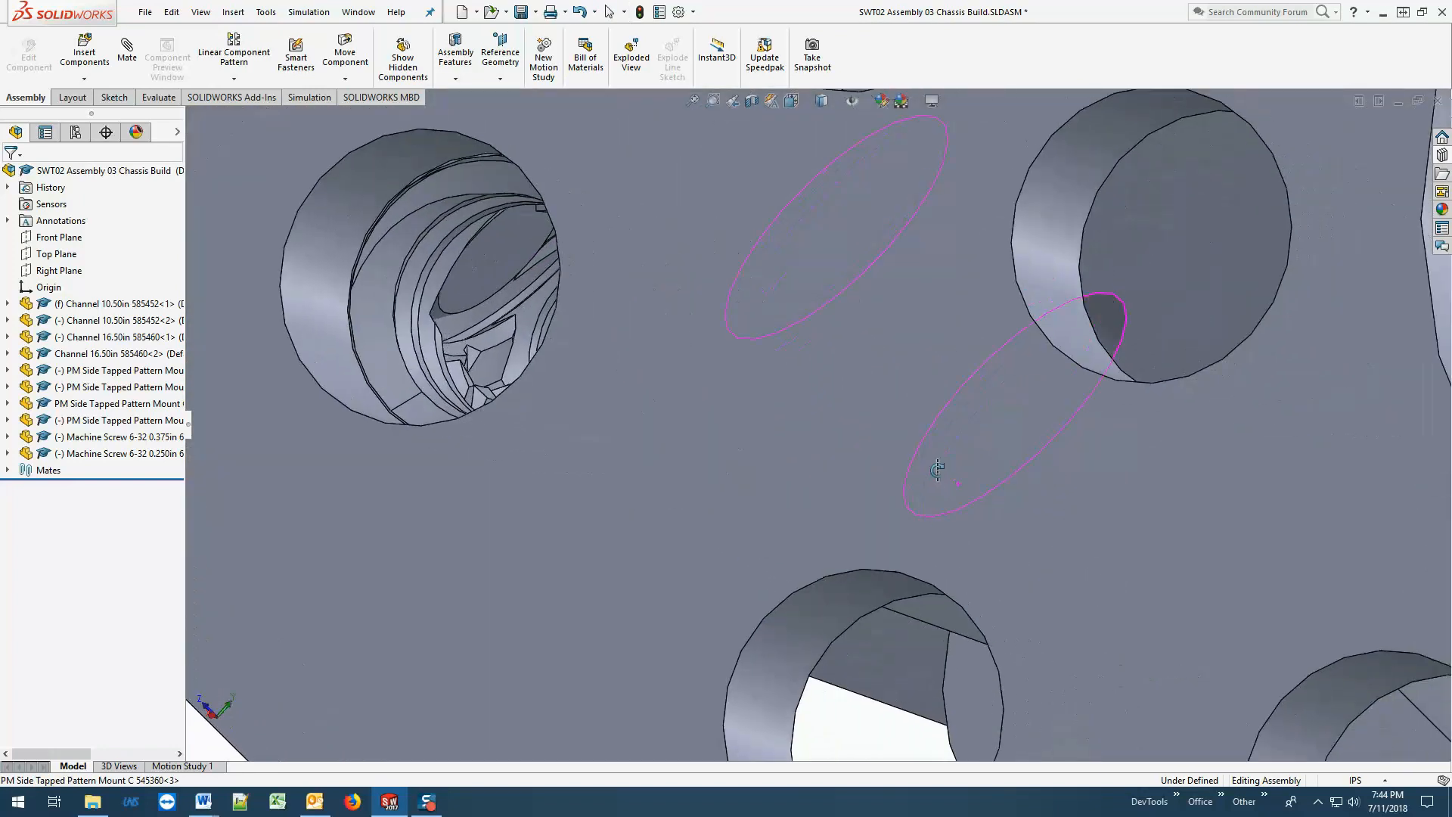
{"action": "left_click", "coordinate": [492, 277]}
{"action": "middle_click_drag", "start_coordinate": [579, 351], "coordinate": [601, 373]}
{"action": "scroll", "coordinate": [600, 374], "scroll_direction": "up", "scroll_amount": 4}
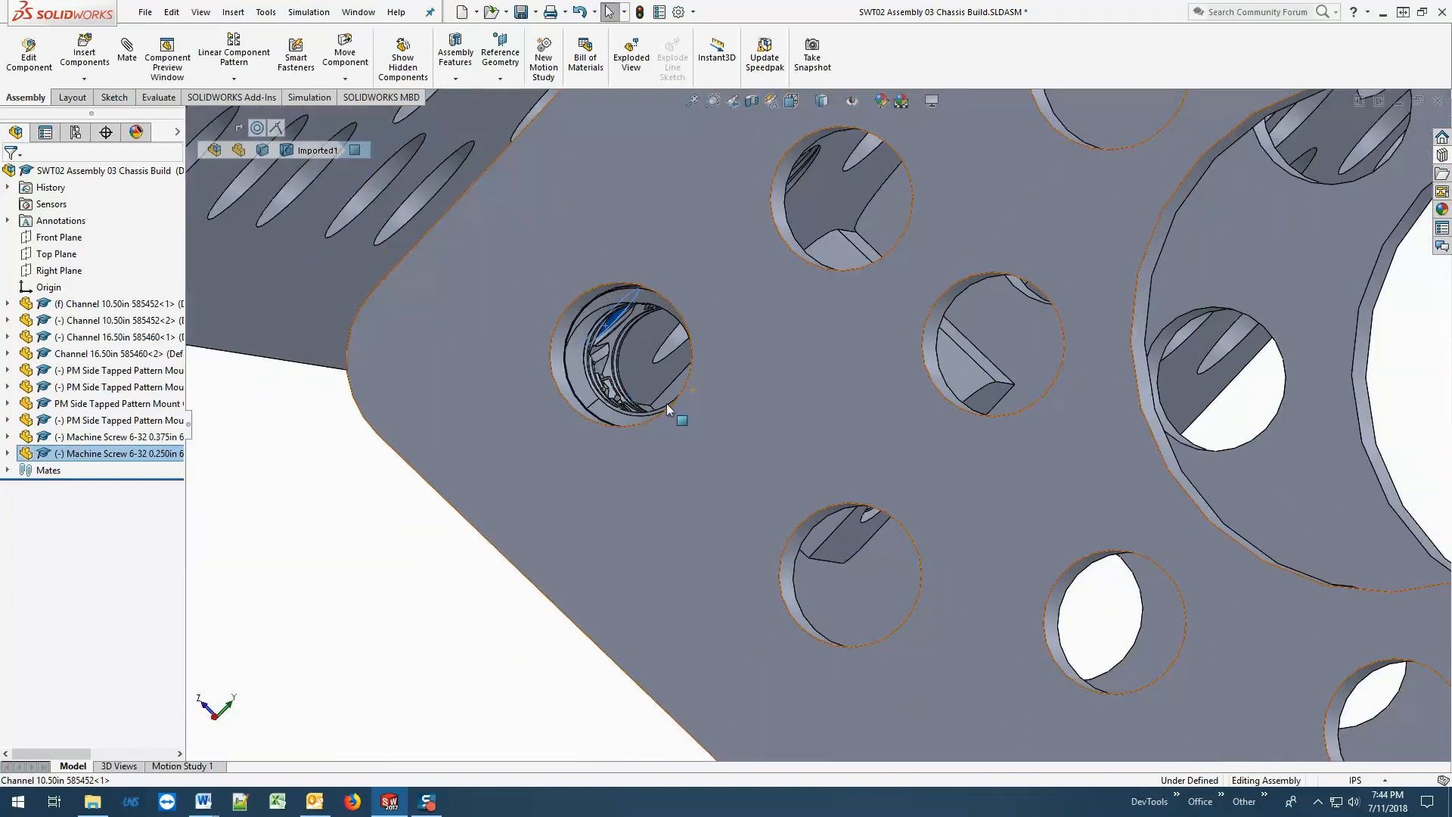
{"action": "scroll", "coordinate": [712, 428], "scroll_direction": "up", "scroll_amount": 1}
{"action": "middle_click_drag", "start_coordinate": [713, 428], "coordinate": [724, 437]}
{"action": "scroll", "coordinate": [701, 502], "scroll_direction": "up", "scroll_amount": 3}
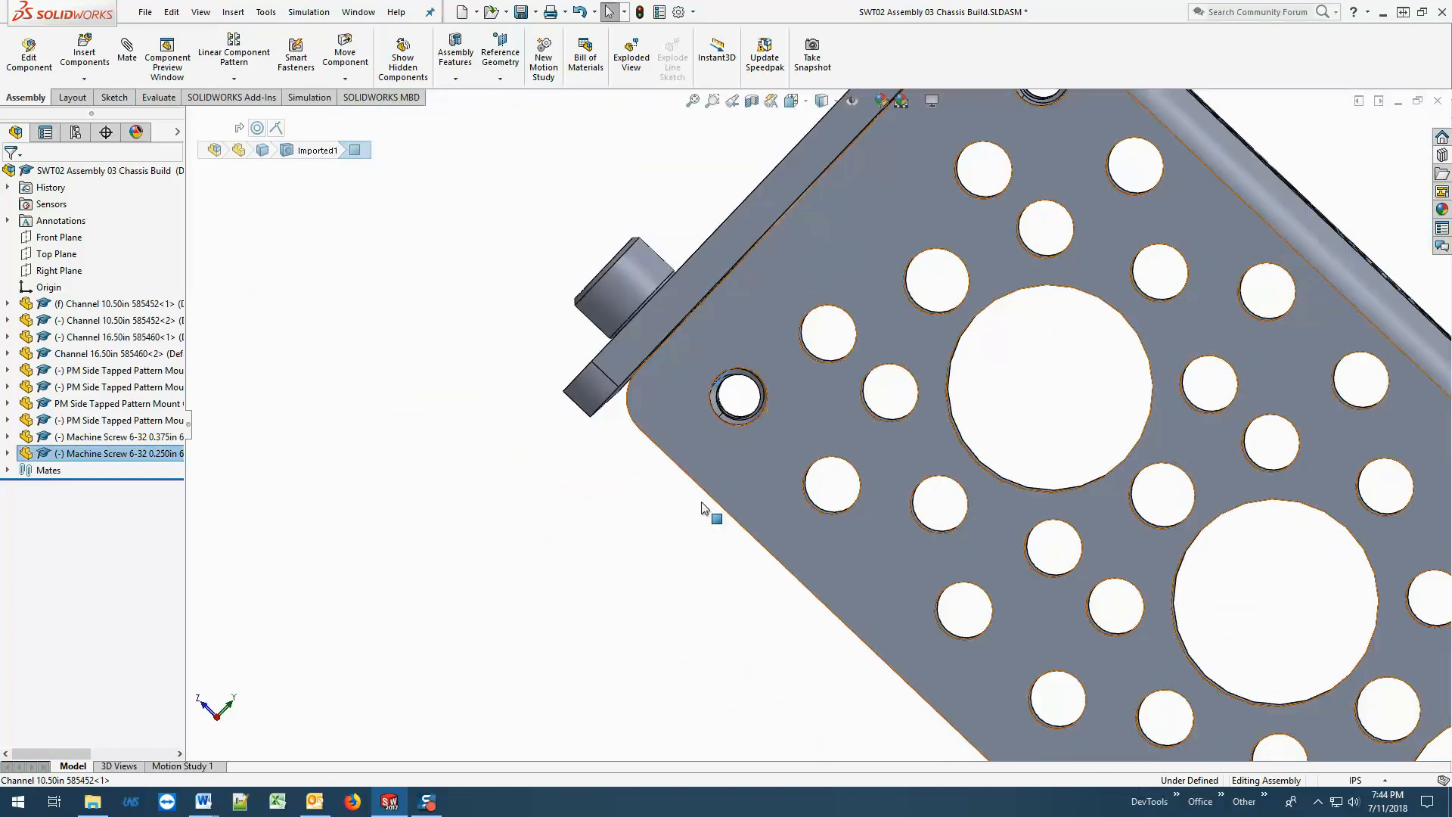
{"action": "scroll", "coordinate": [672, 506], "scroll_direction": "down", "scroll_amount": 1}
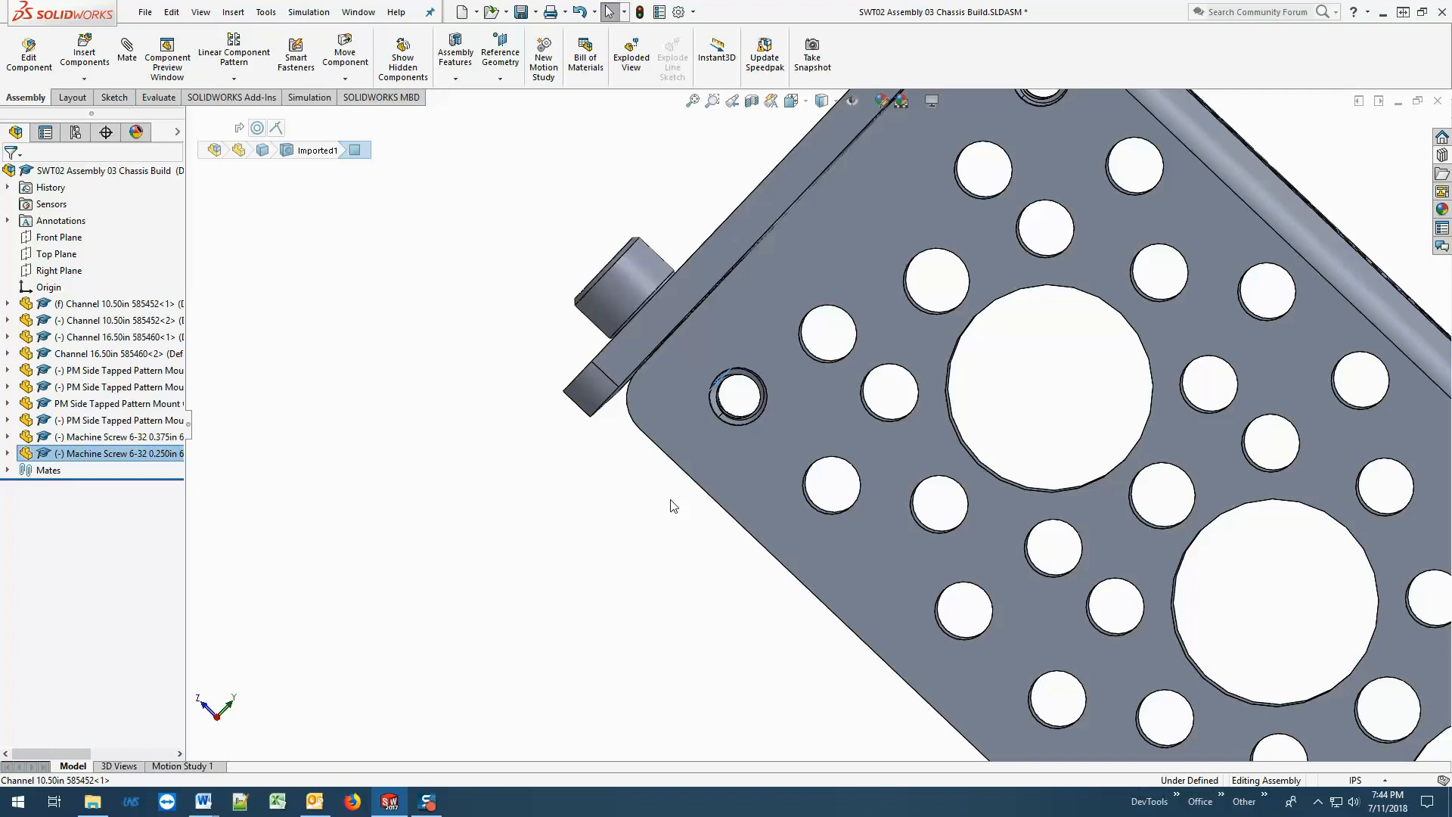
{"action": "scroll", "coordinate": [680, 503], "scroll_direction": "up", "scroll_amount": 3}
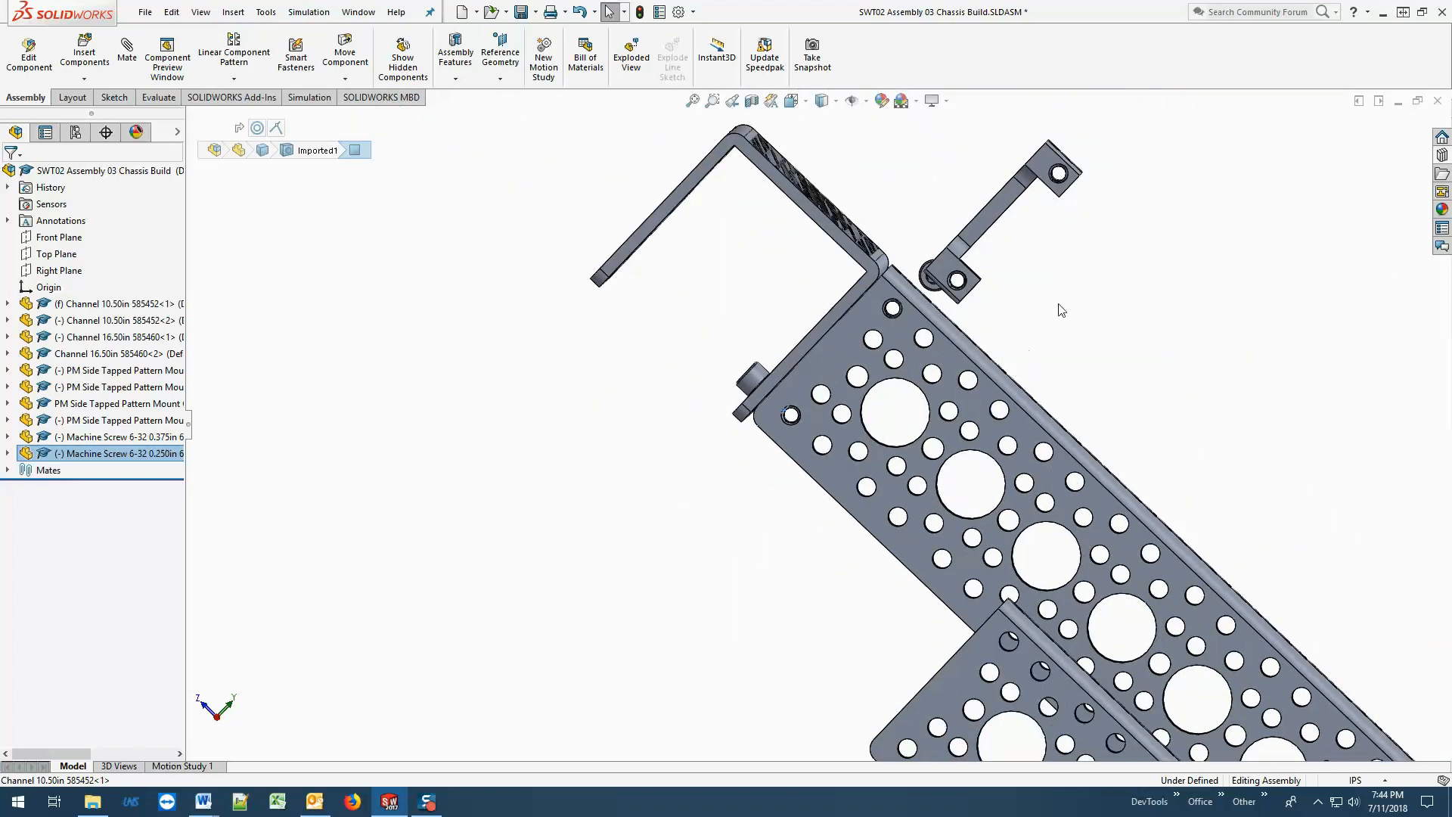
Mate the 0.375in screw's head concentric with the 10.50in channel's end corner hole next to the 16.50in channel.
{"action": "mouse_move", "coordinate": [1074, 304]}
{"action": "middle_mouse_down"}
{"action": "mouse_move", "coordinate": [1060, 317]}
{"action": "mouse_move", "coordinate": [1057, 305]}
{"action": "middle_mouse_up"}
{"action": "scroll", "coordinate": [1056, 305], "scroll_direction": "down", "scroll_amount": 8}
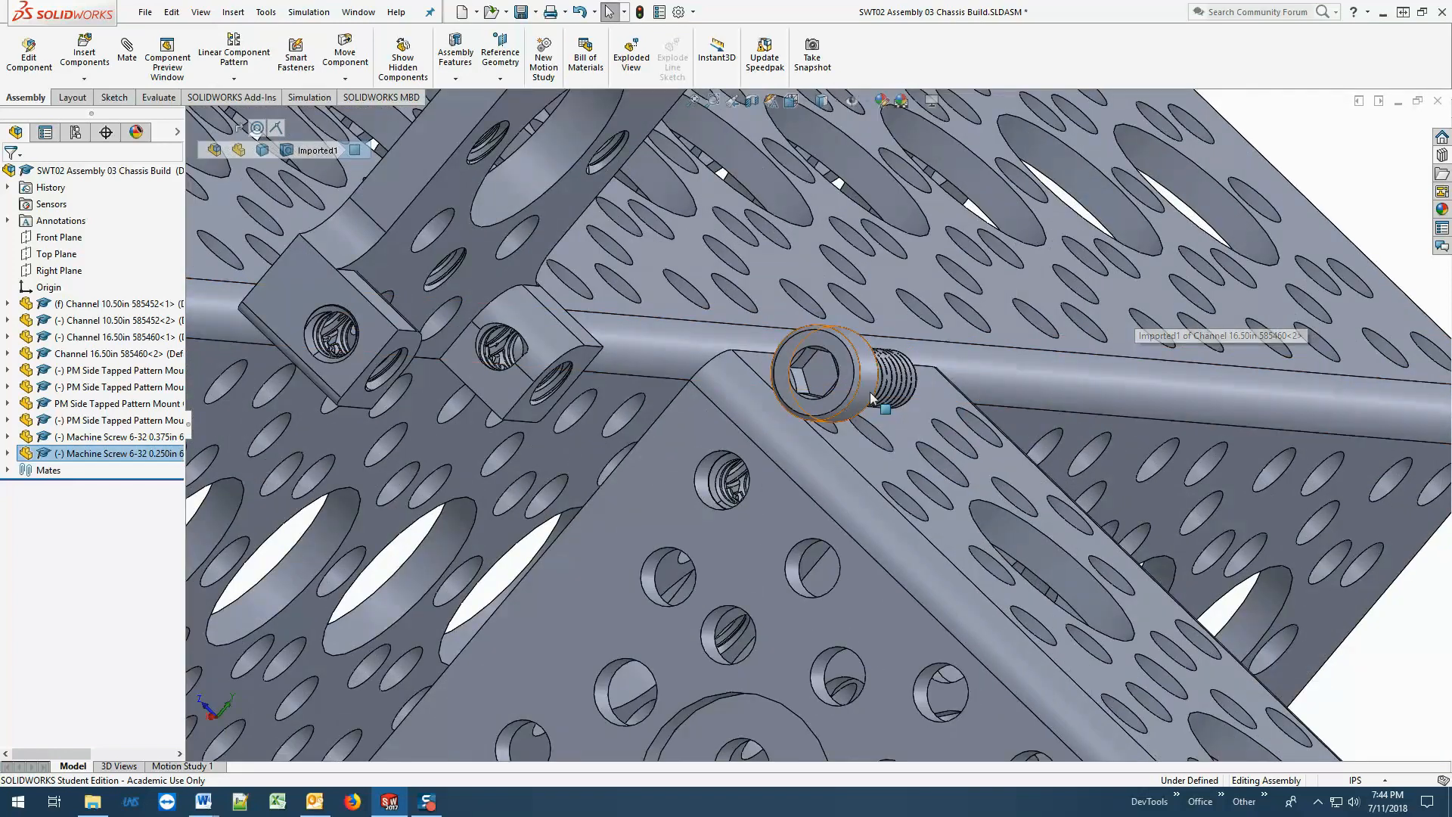
{"action": "left_click", "coordinate": [861, 395]}
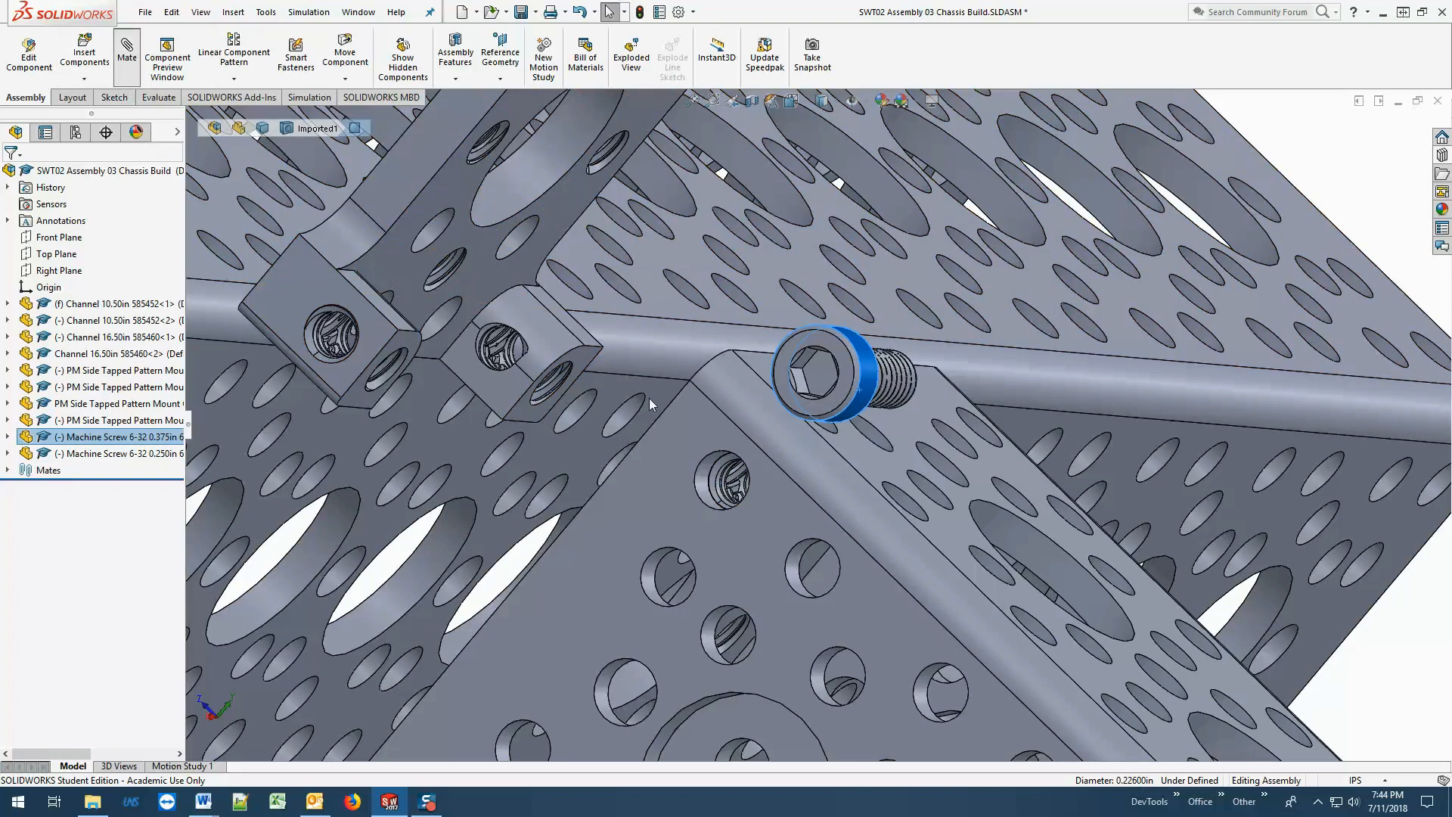
{"action": "left_click", "coordinate": [127, 49]}
{"action": "left_click", "coordinate": [703, 473]}
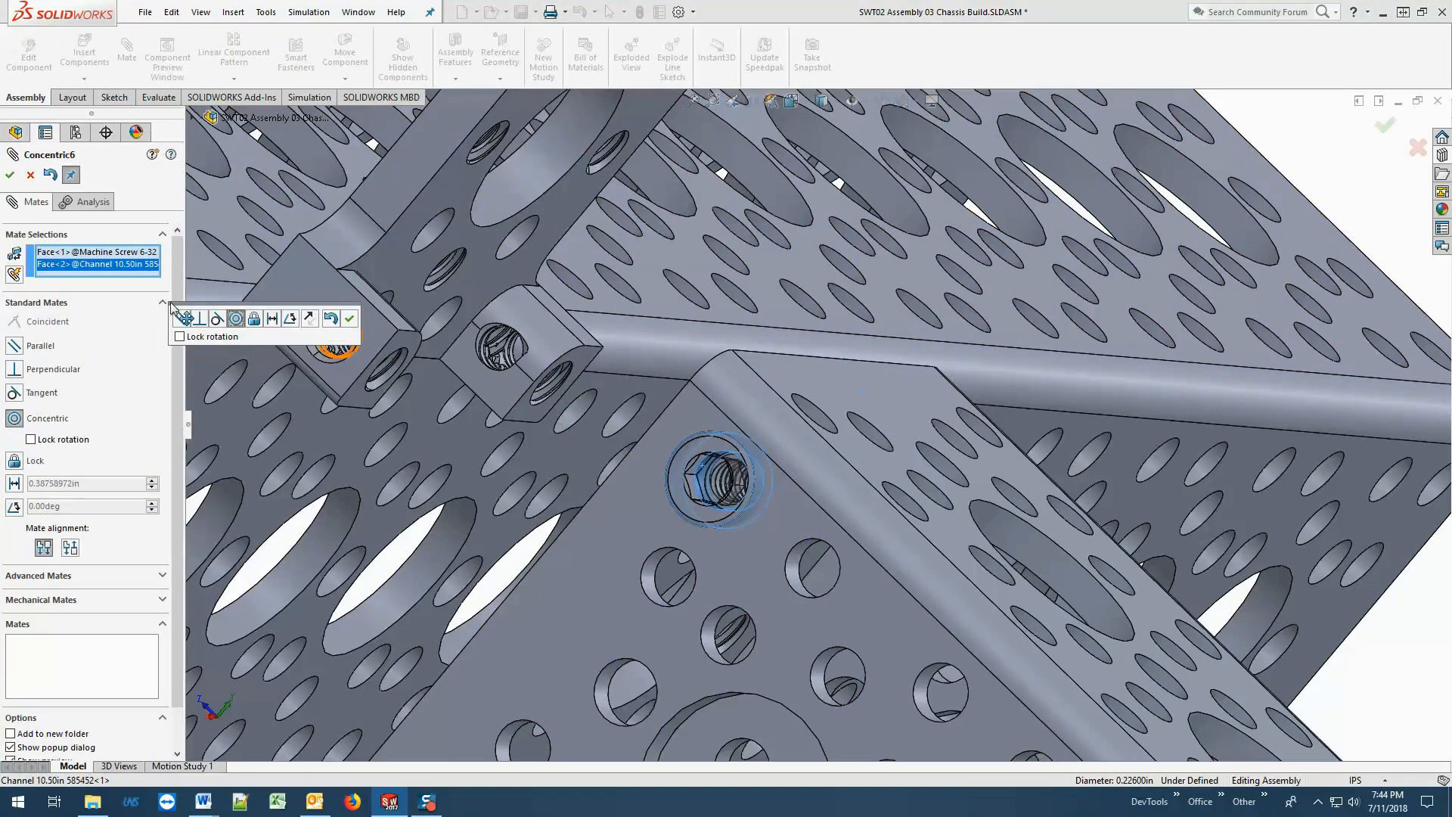
{"action": "left_click", "coordinate": [12, 174]}
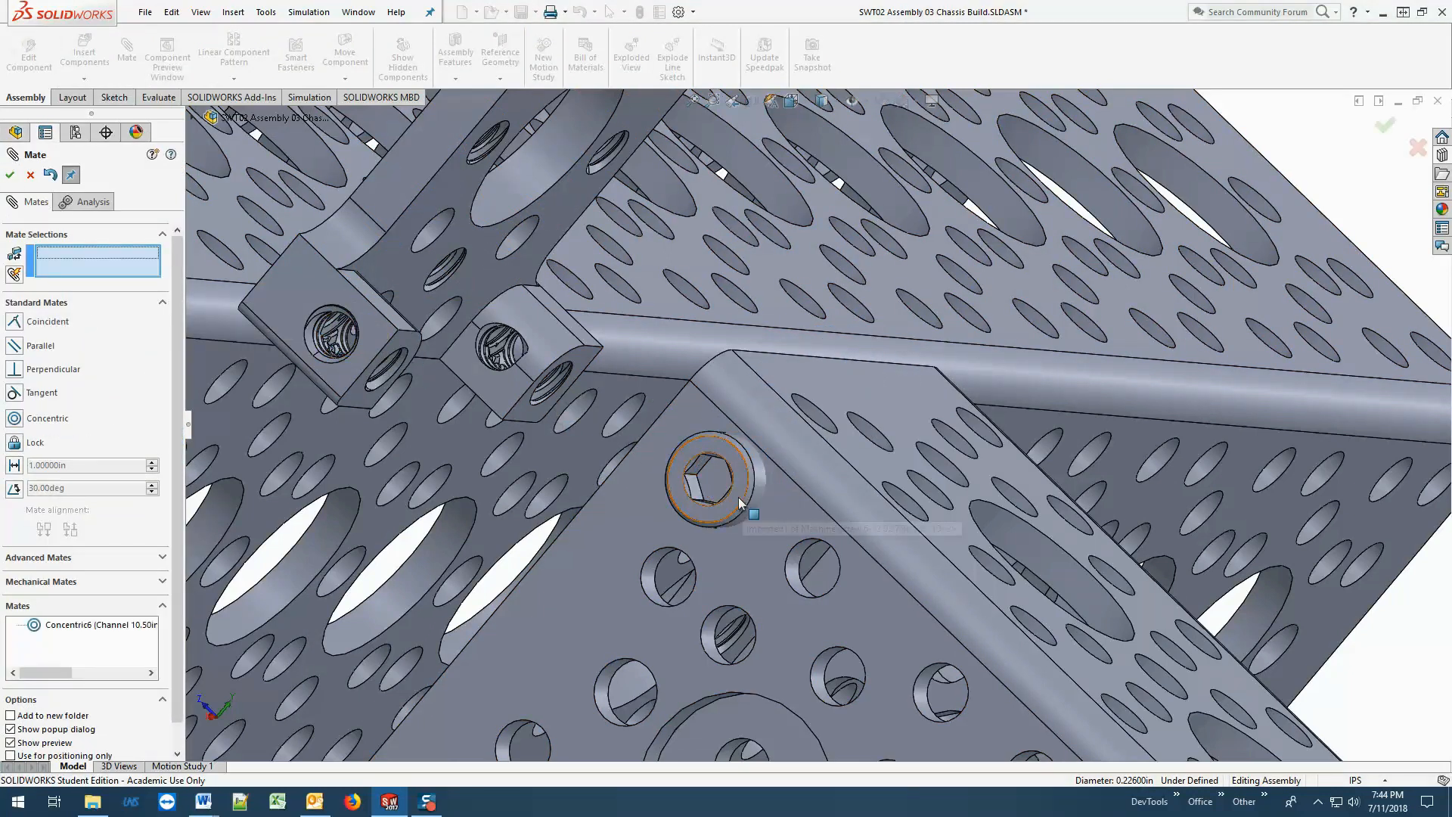
Pull the 0.375in screw out of its hole and mate the underside of its head coincident with the 10.50in channel's outer side face.
{"action": "left_click_drag", "start_coordinate": [668, 497], "coordinate": [609, 494]}
{"action": "left_click", "coordinate": [759, 524]}
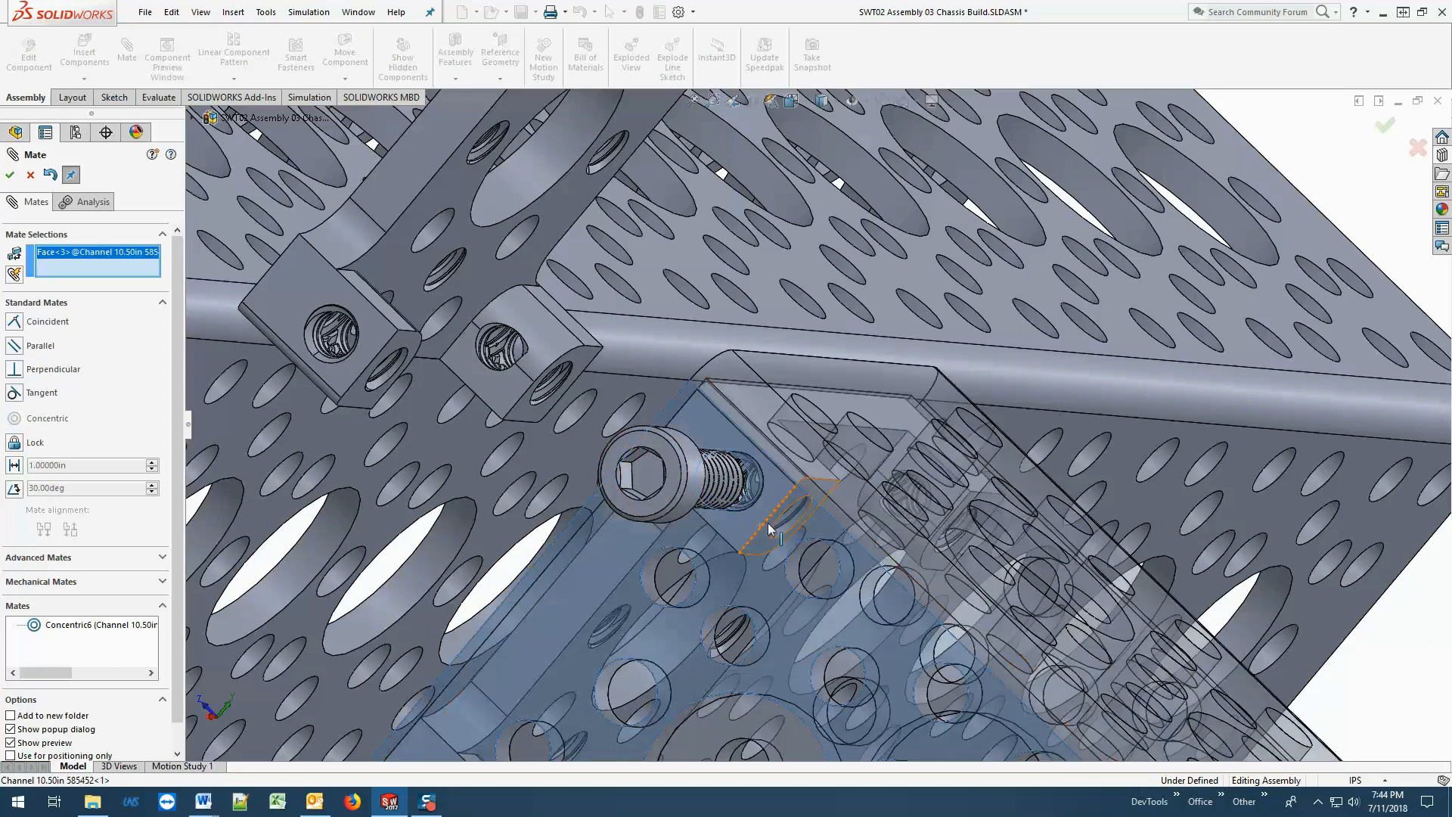
{"action": "middle_click_drag", "start_coordinate": [769, 522], "coordinate": [588, 460]}
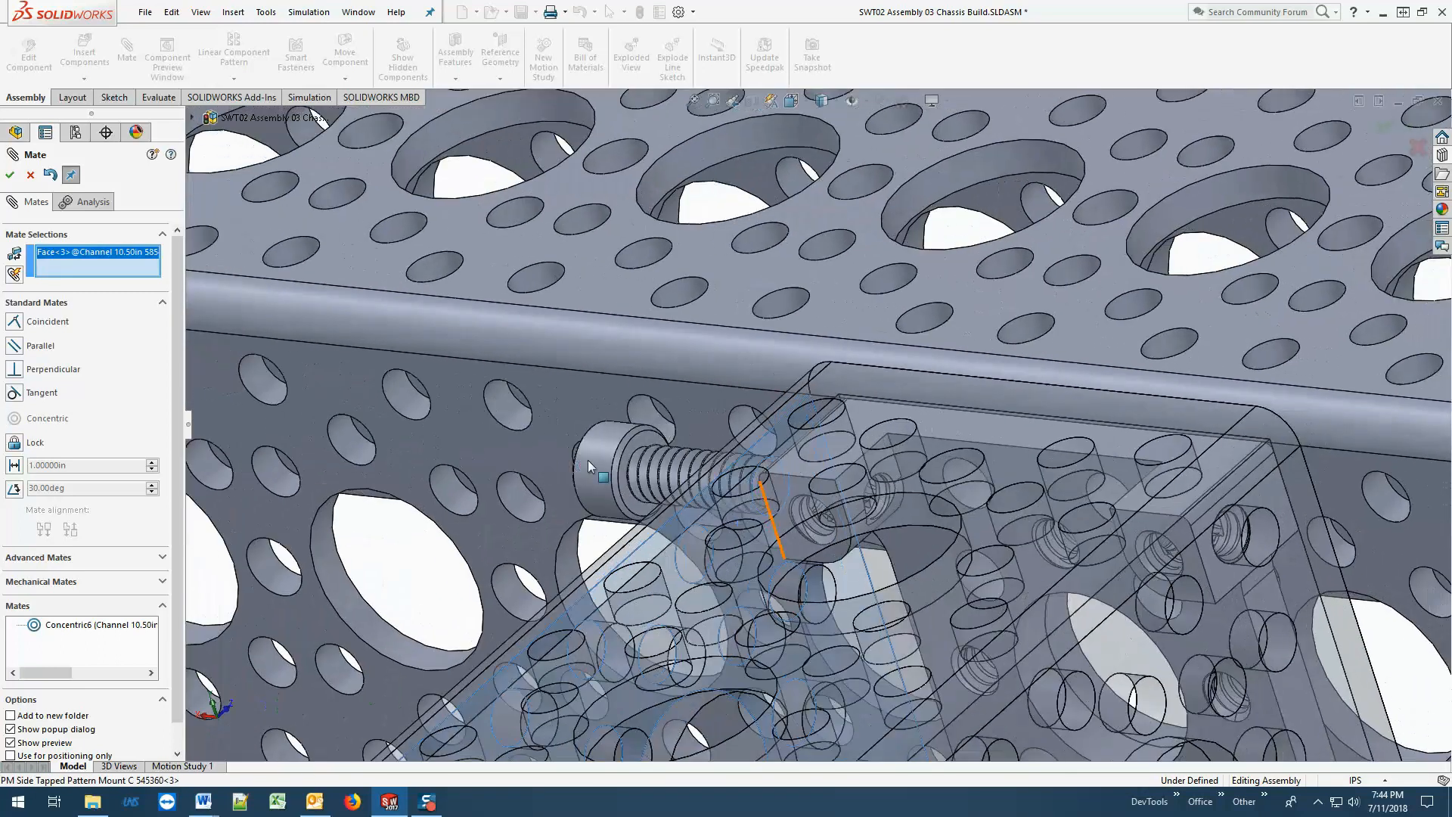
{"action": "left_click", "coordinate": [634, 453]}
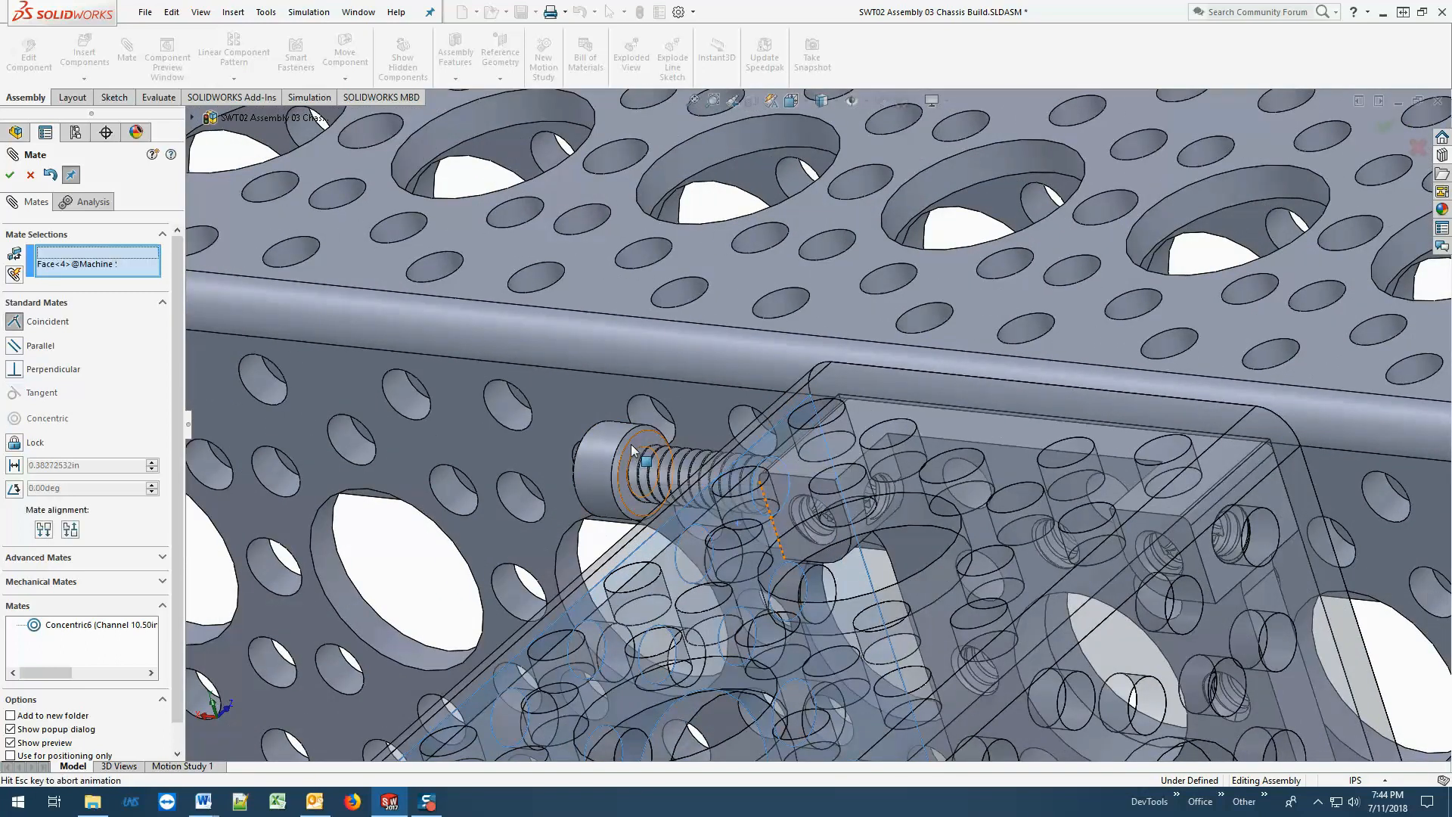
{"action": "left_click", "coordinate": [10, 180]}
{"action": "middle_click_drag", "start_coordinate": [508, 478], "coordinate": [652, 515]}
{"action": "scroll", "coordinate": [655, 519], "scroll_direction": "up", "scroll_amount": 3}
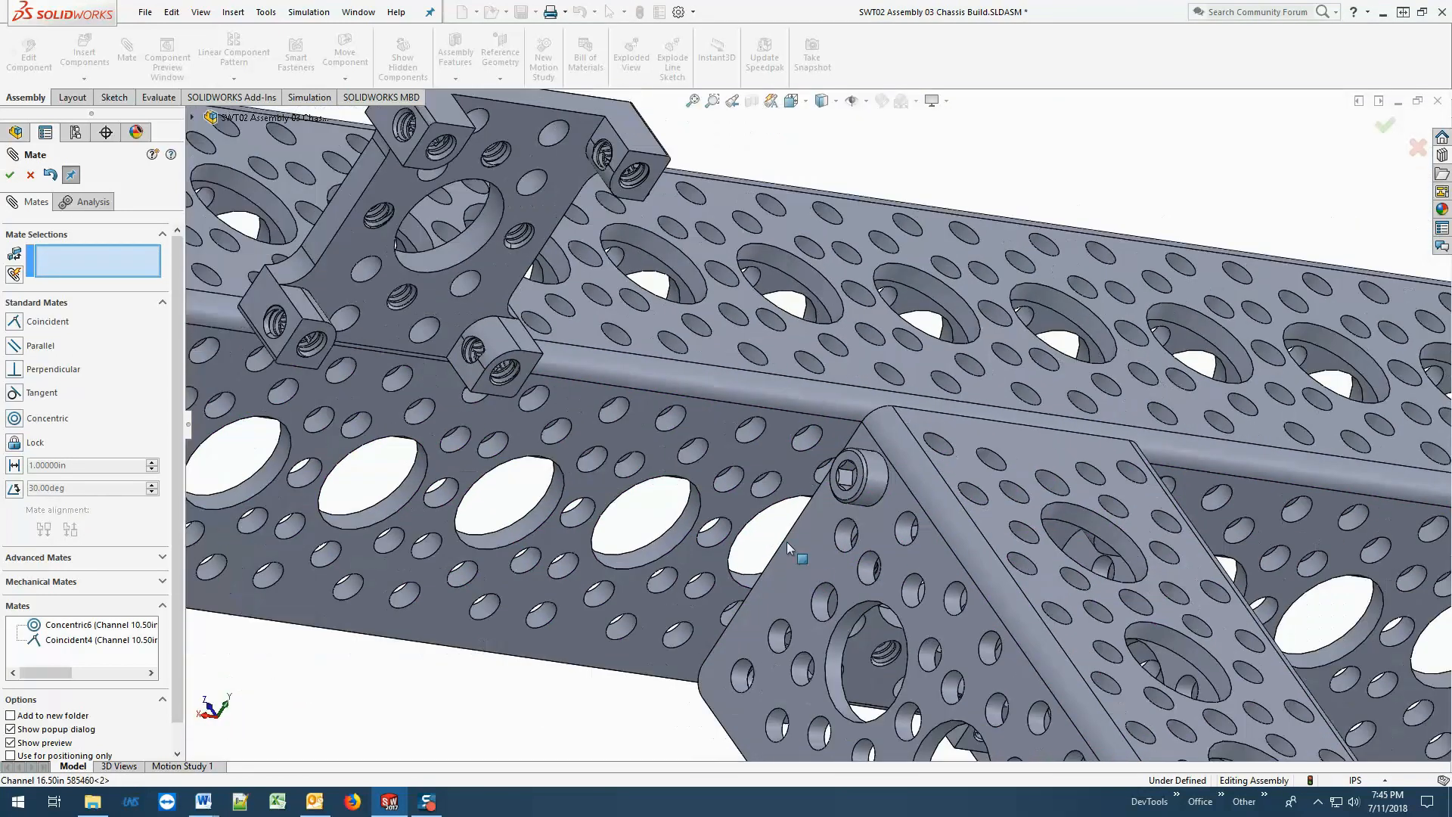
{"action": "middle_click_drag", "start_coordinate": [786, 546], "coordinate": [668, 644]}
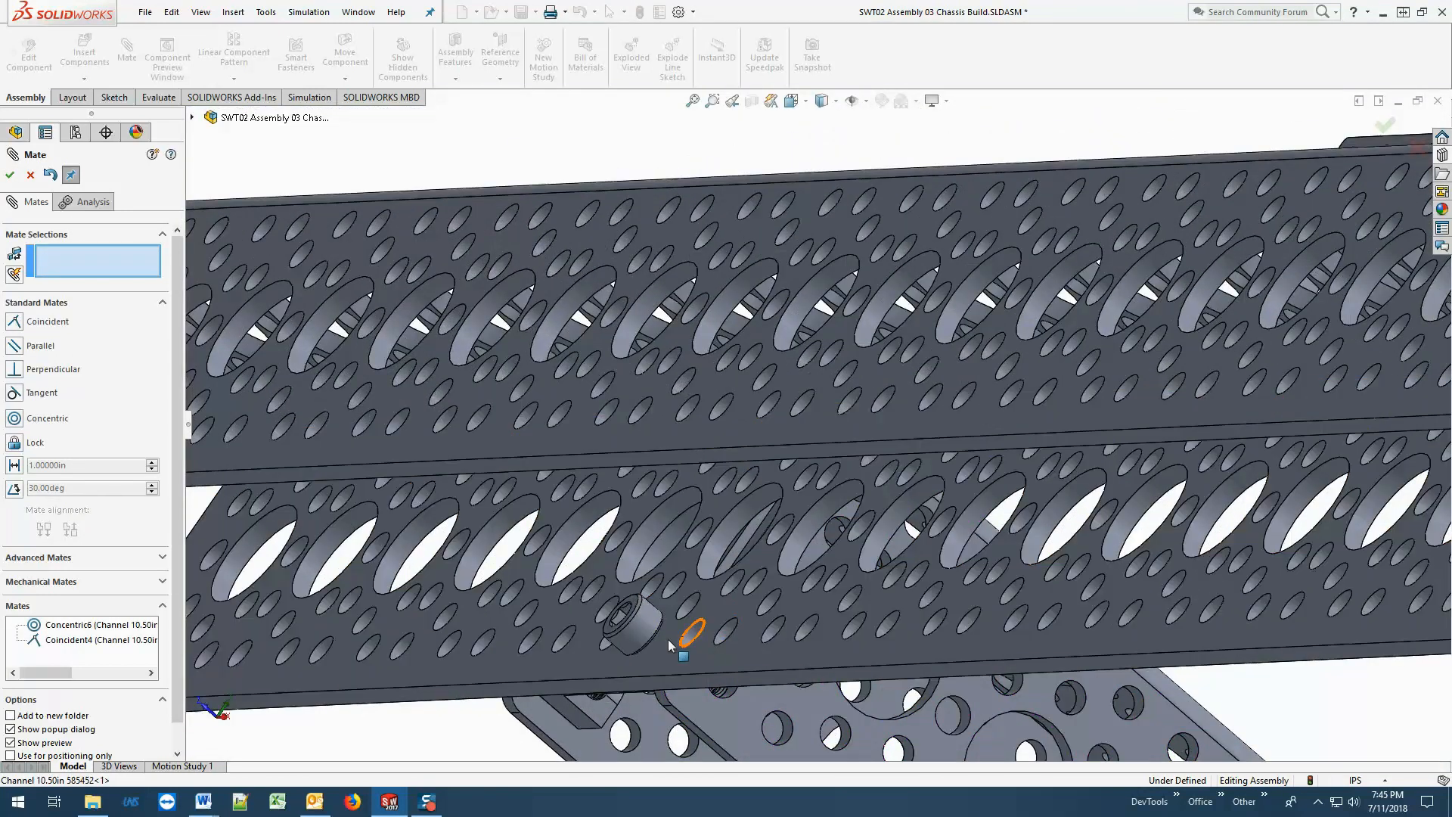
Inspect the mated screws and the joint between the 10.50in and 16.50in channels from several angles, and end mating.
{"action": "middle_click_drag", "start_coordinate": [741, 697], "coordinate": [708, 451]}
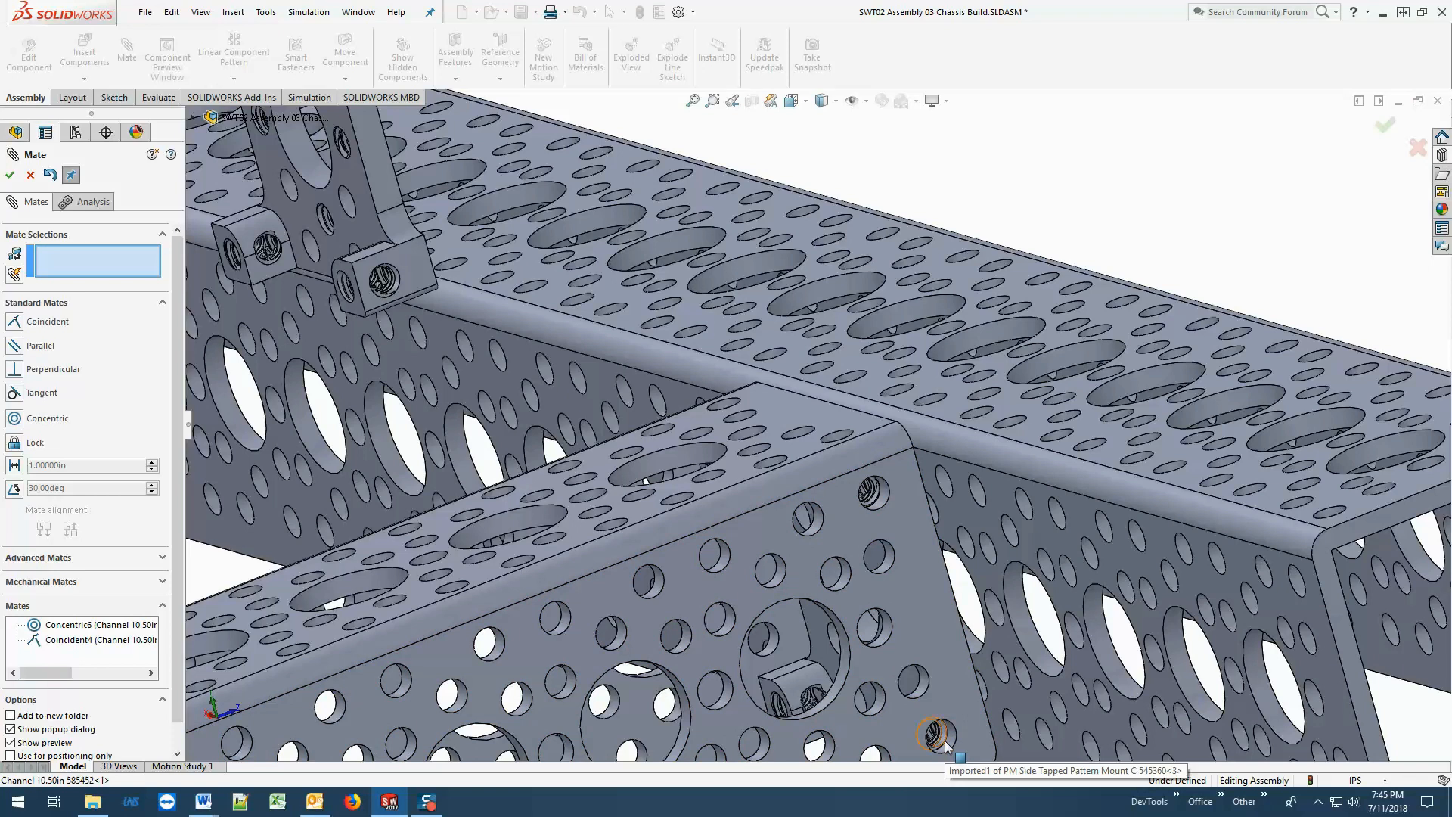
{"action": "middle_click_drag", "start_coordinate": [944, 745], "coordinate": [858, 579]}
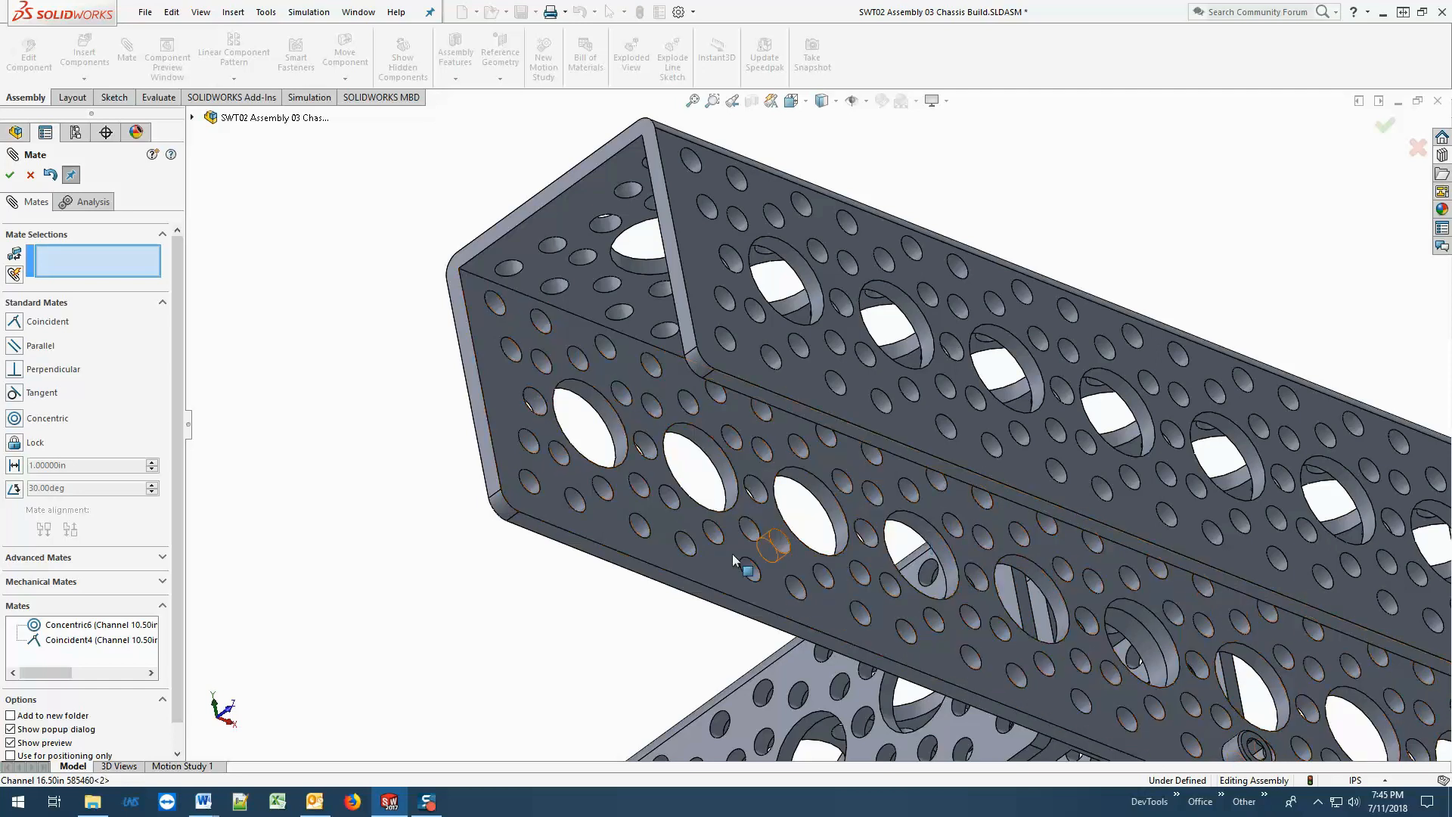
{"action": "scroll", "coordinate": [486, 661], "scroll_direction": "up", "scroll_amount": 8}
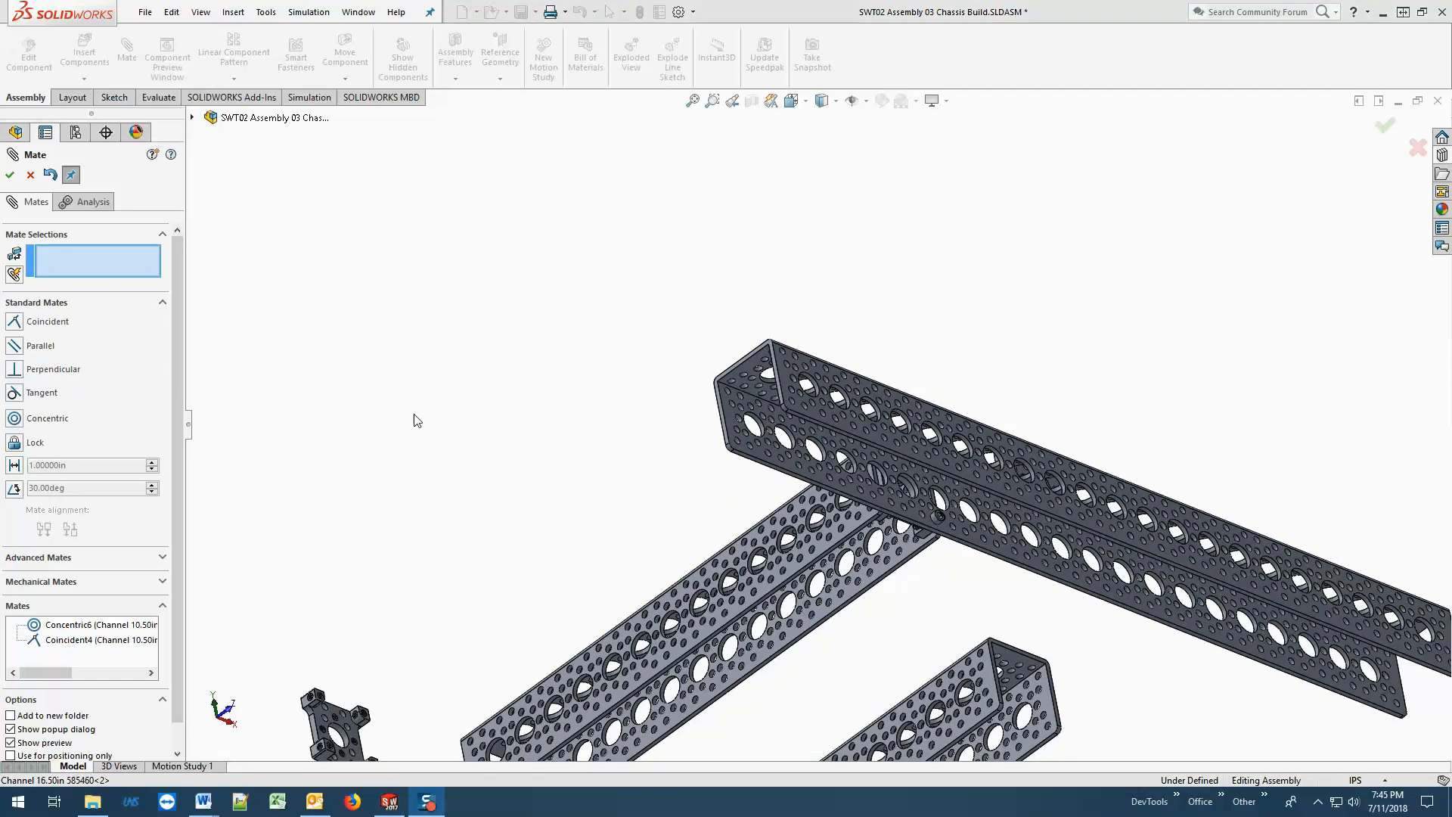
{"action": "left_click", "coordinate": [30, 175]}
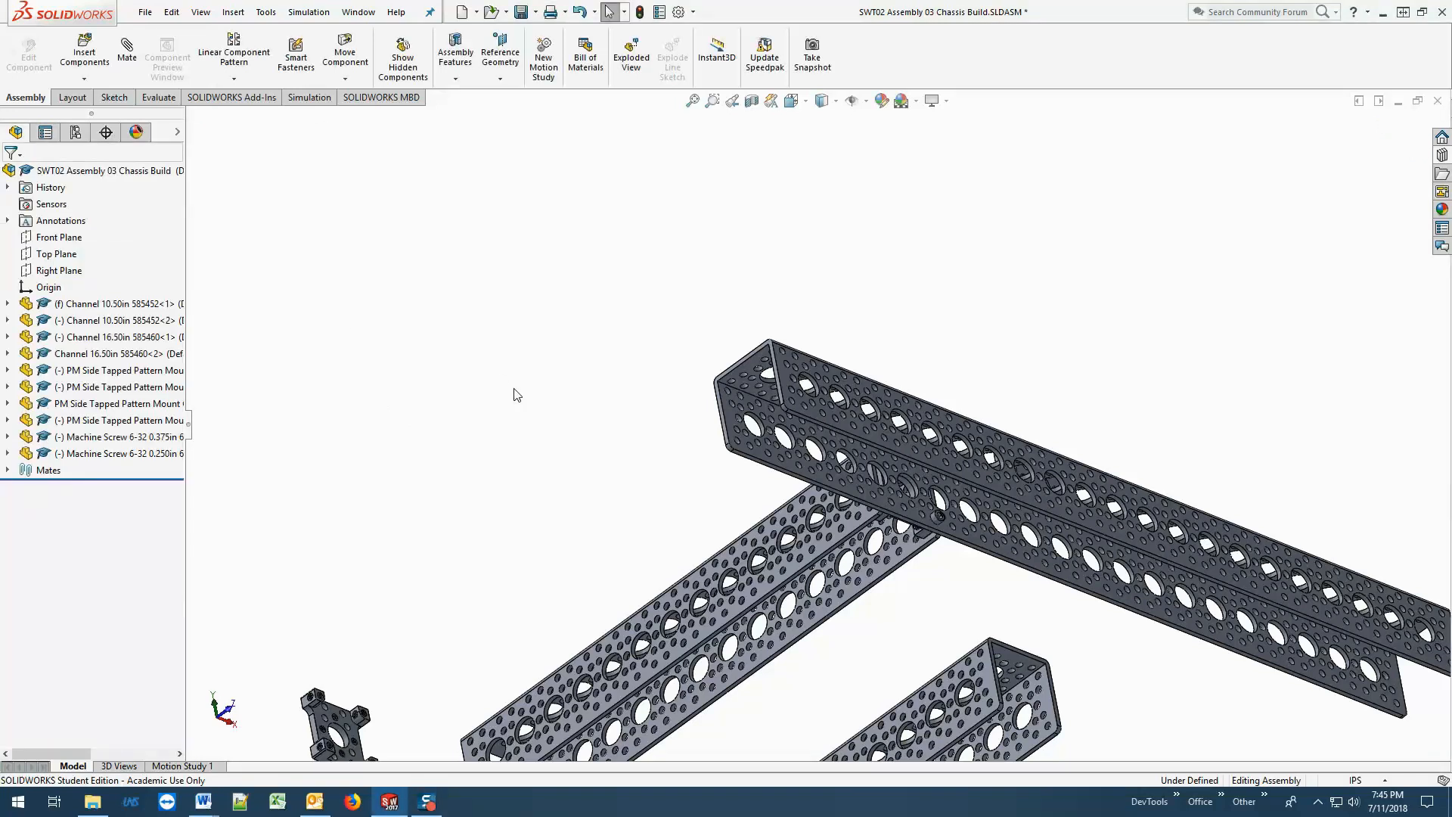
Open the recent assembly "SWT02 Assembly 03 Chassis Build - specifics.SLDASM" and view the complete chassis frame from several angles.
{"action": "left_click", "coordinate": [145, 12]}
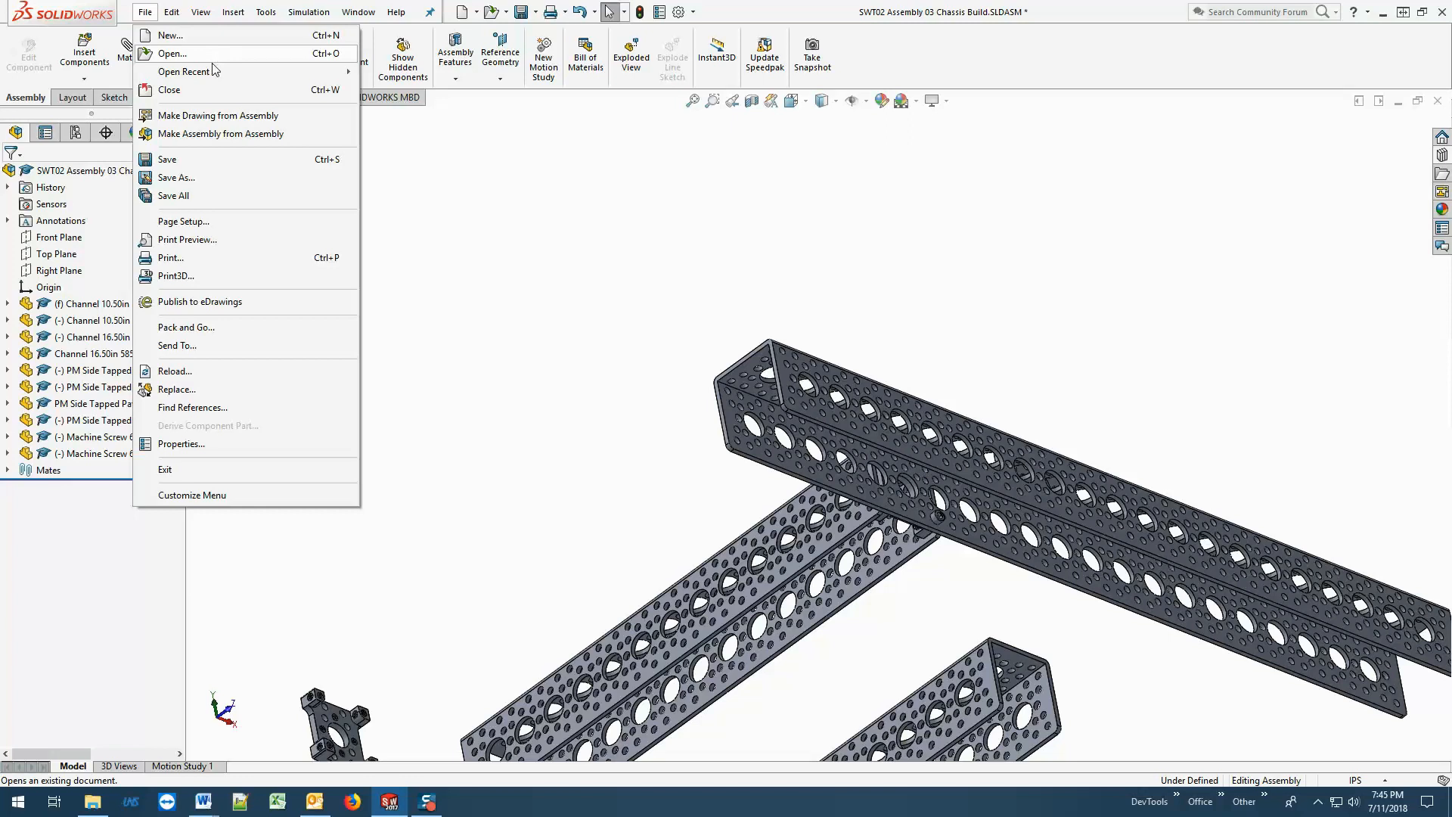
{"action": "mouse_move", "coordinate": [206, 71]}
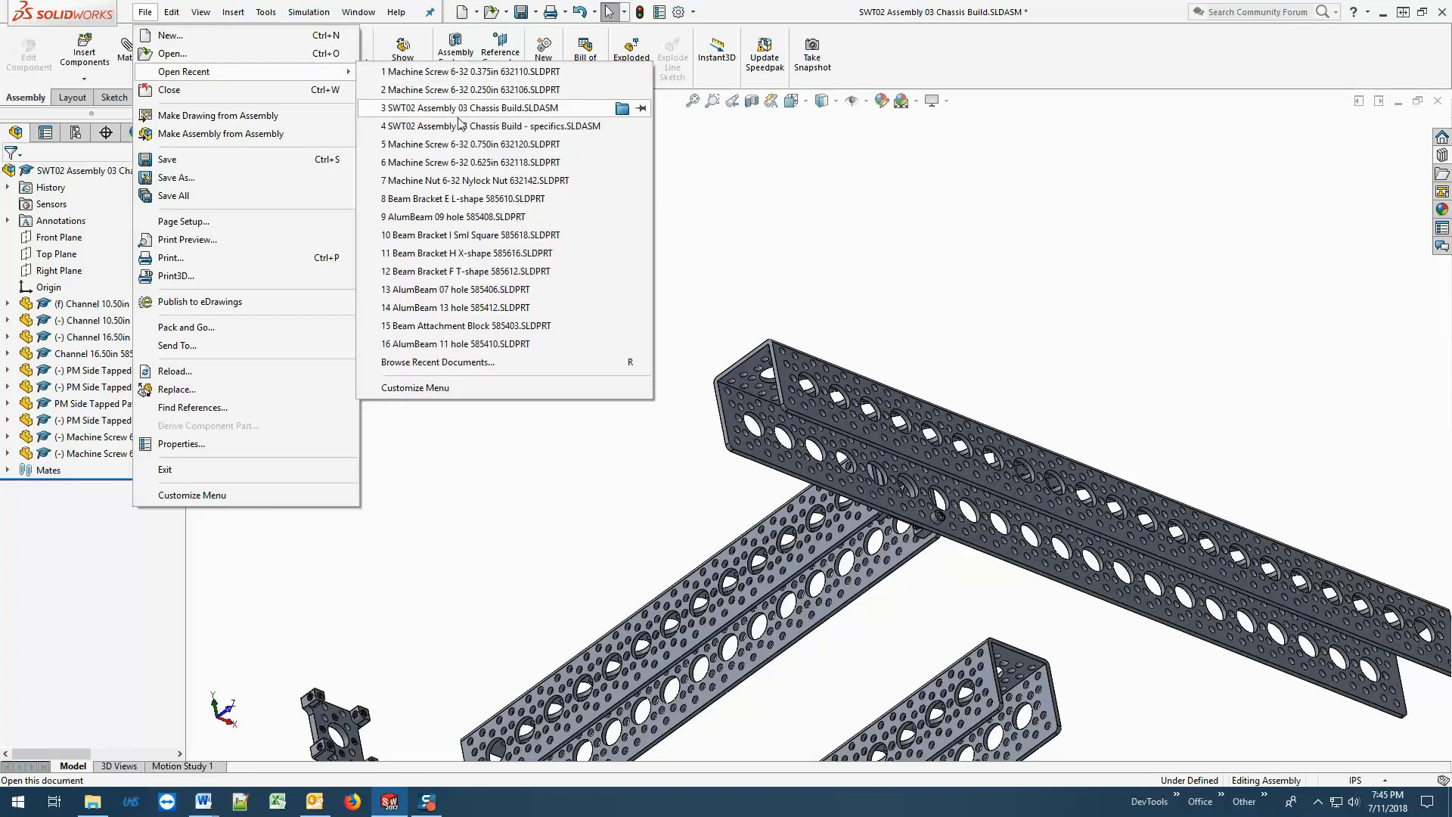
{"action": "left_click", "coordinate": [463, 127]}
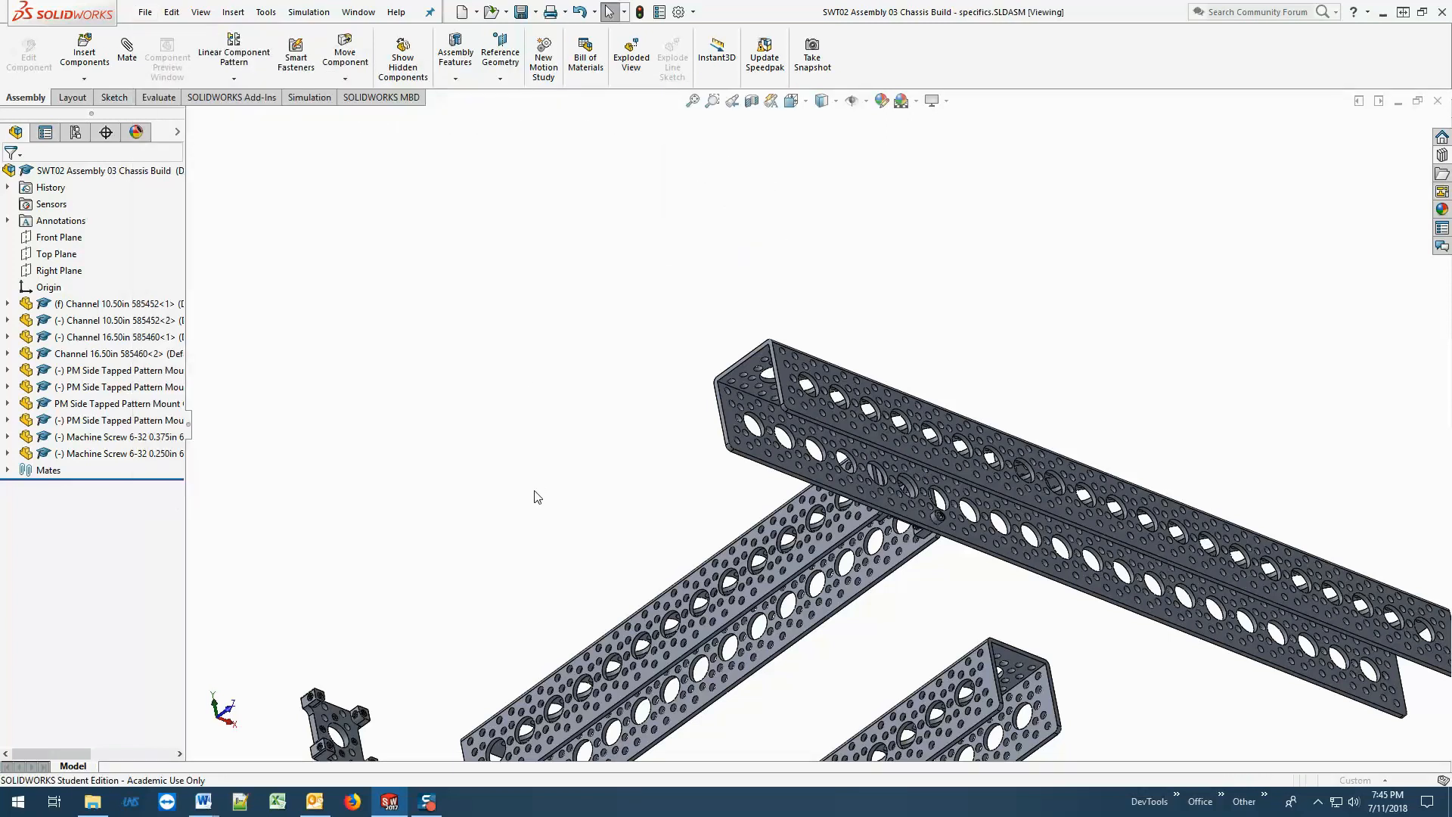
{"action": "scroll", "coordinate": [528, 484], "scroll_direction": "up", "scroll_amount": 1}
{"action": "scroll", "coordinate": [528, 426], "scroll_direction": "down", "scroll_amount": 3}
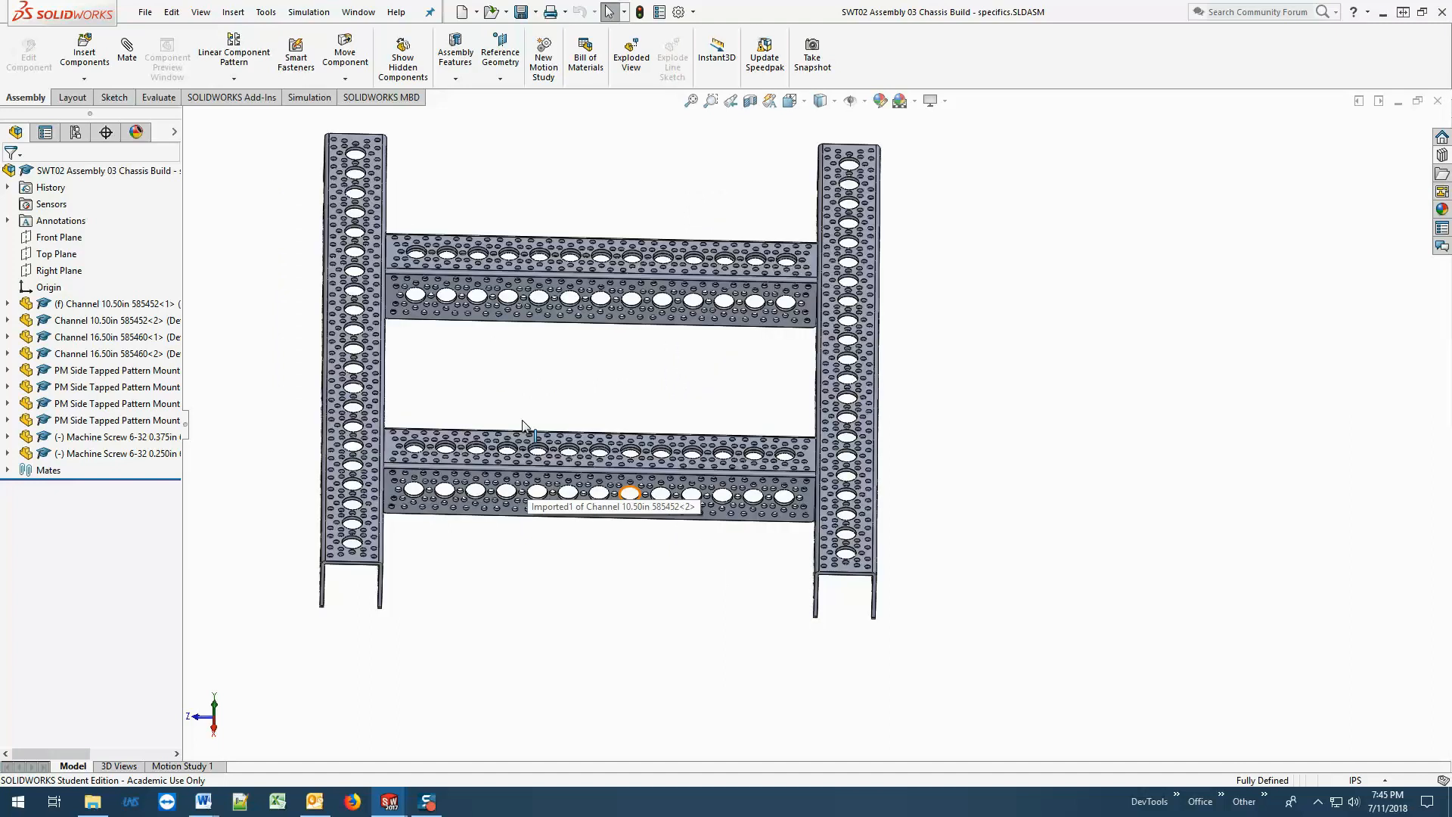
{"action": "scroll", "coordinate": [528, 427], "scroll_direction": "up", "scroll_amount": 1}
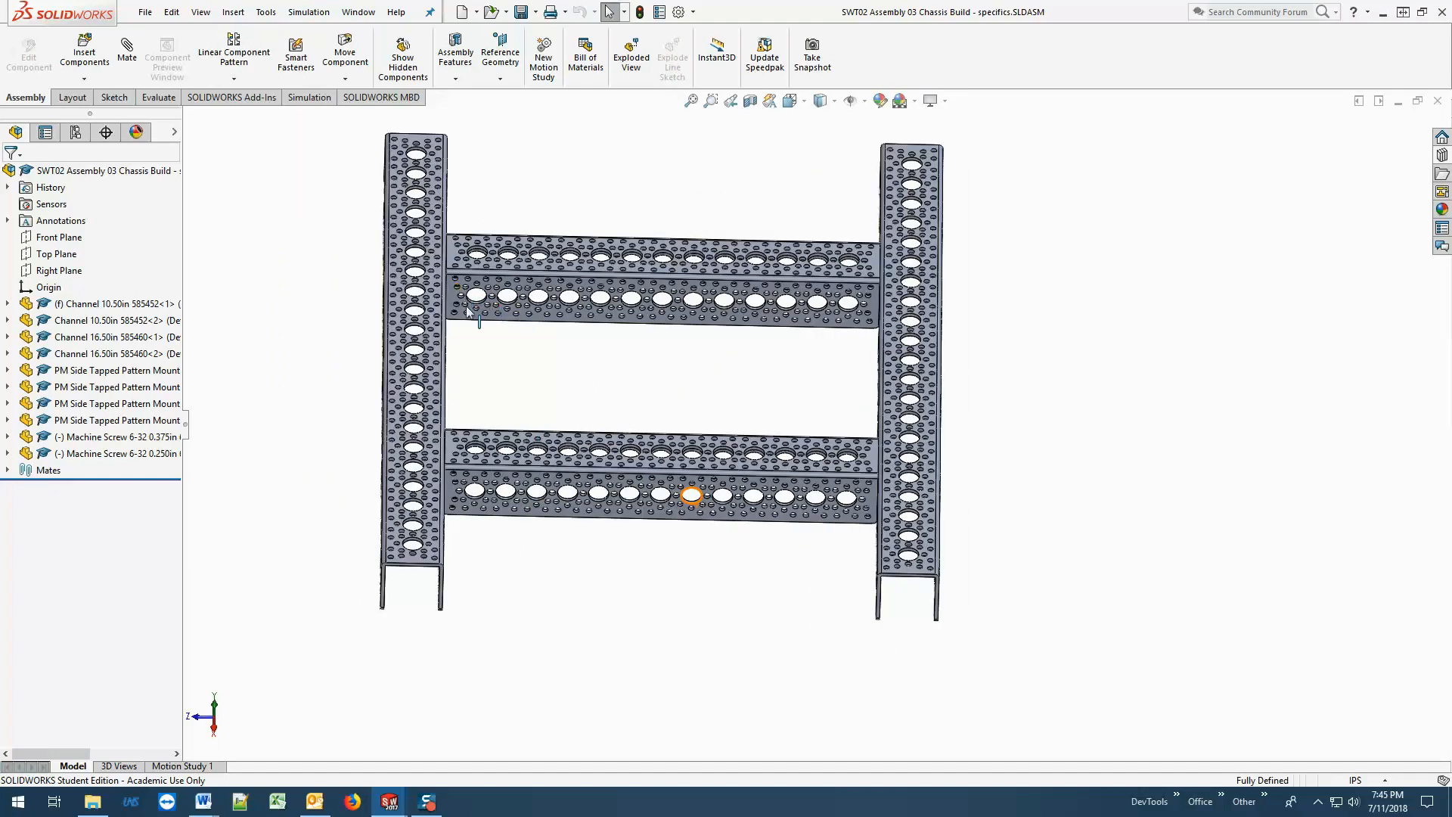
{"action": "middle_click_drag", "start_coordinate": [664, 394], "coordinate": [779, 389]}
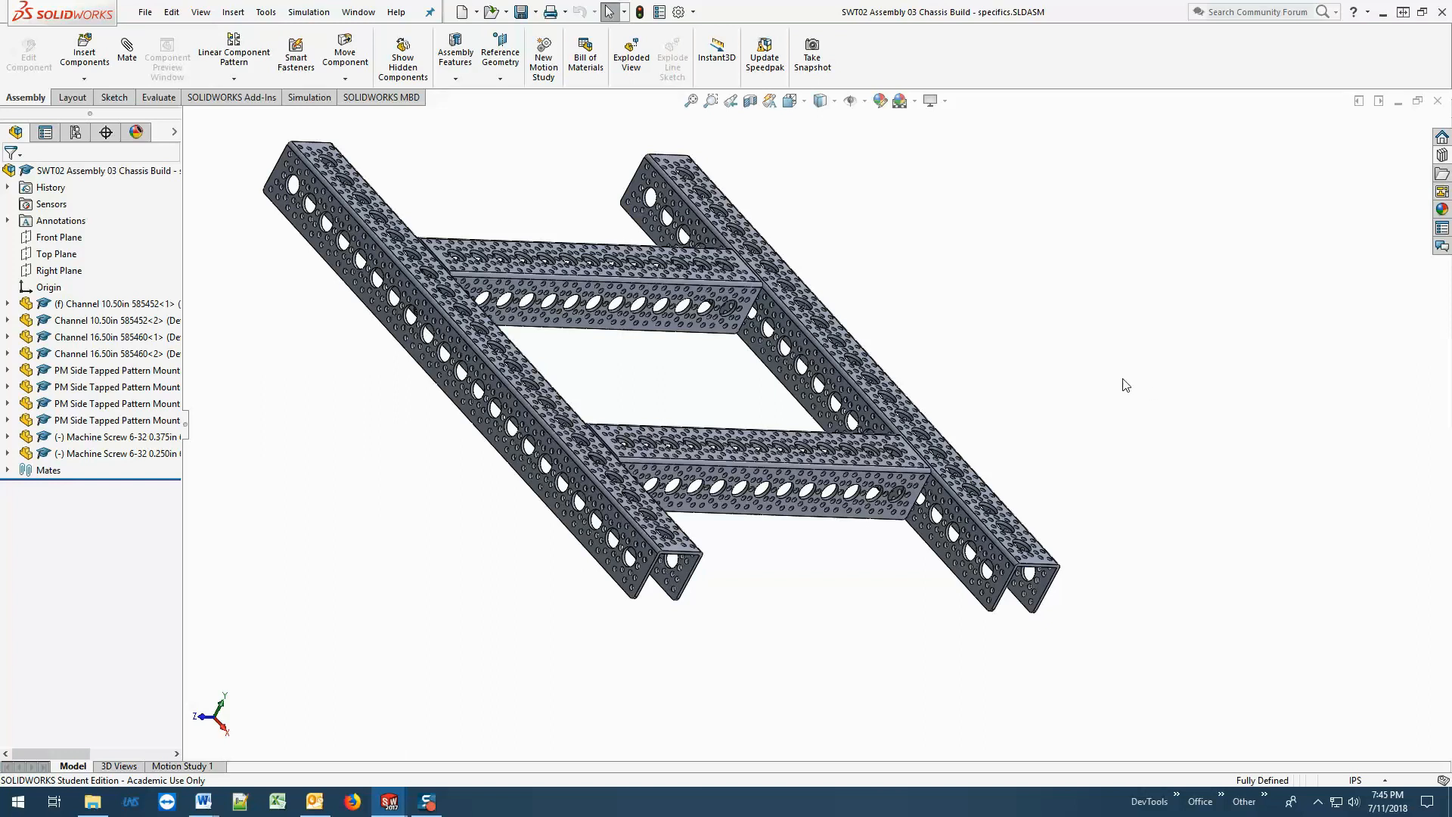
{"action": "middle_click_drag", "start_coordinate": [1109, 363], "coordinate": [1049, 457]}
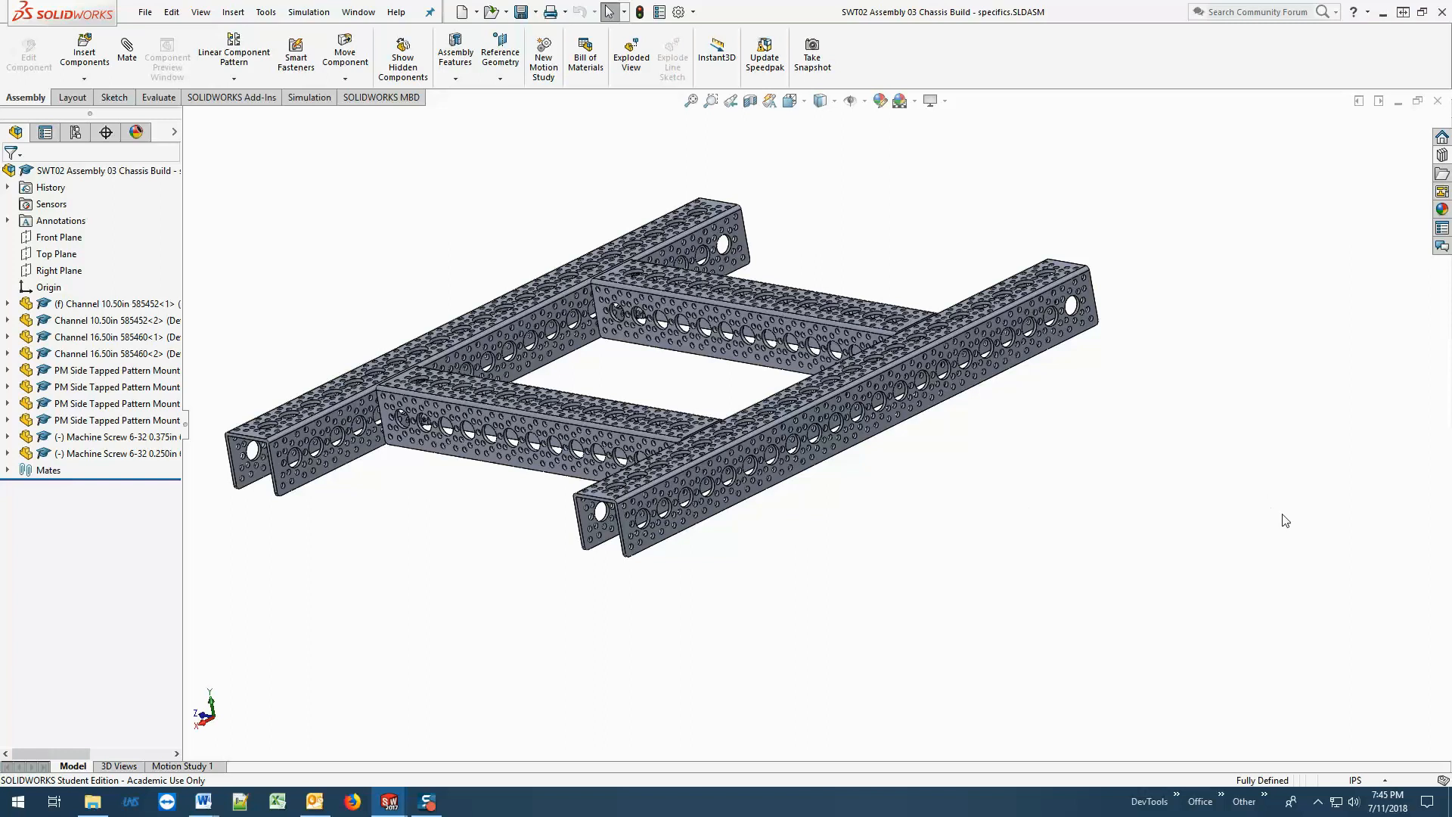
Save the assembly under a new name in the LOTB 2018 folder, using a person's first name followed by "Chassis".
{"action": "left_click", "coordinate": [145, 12]}
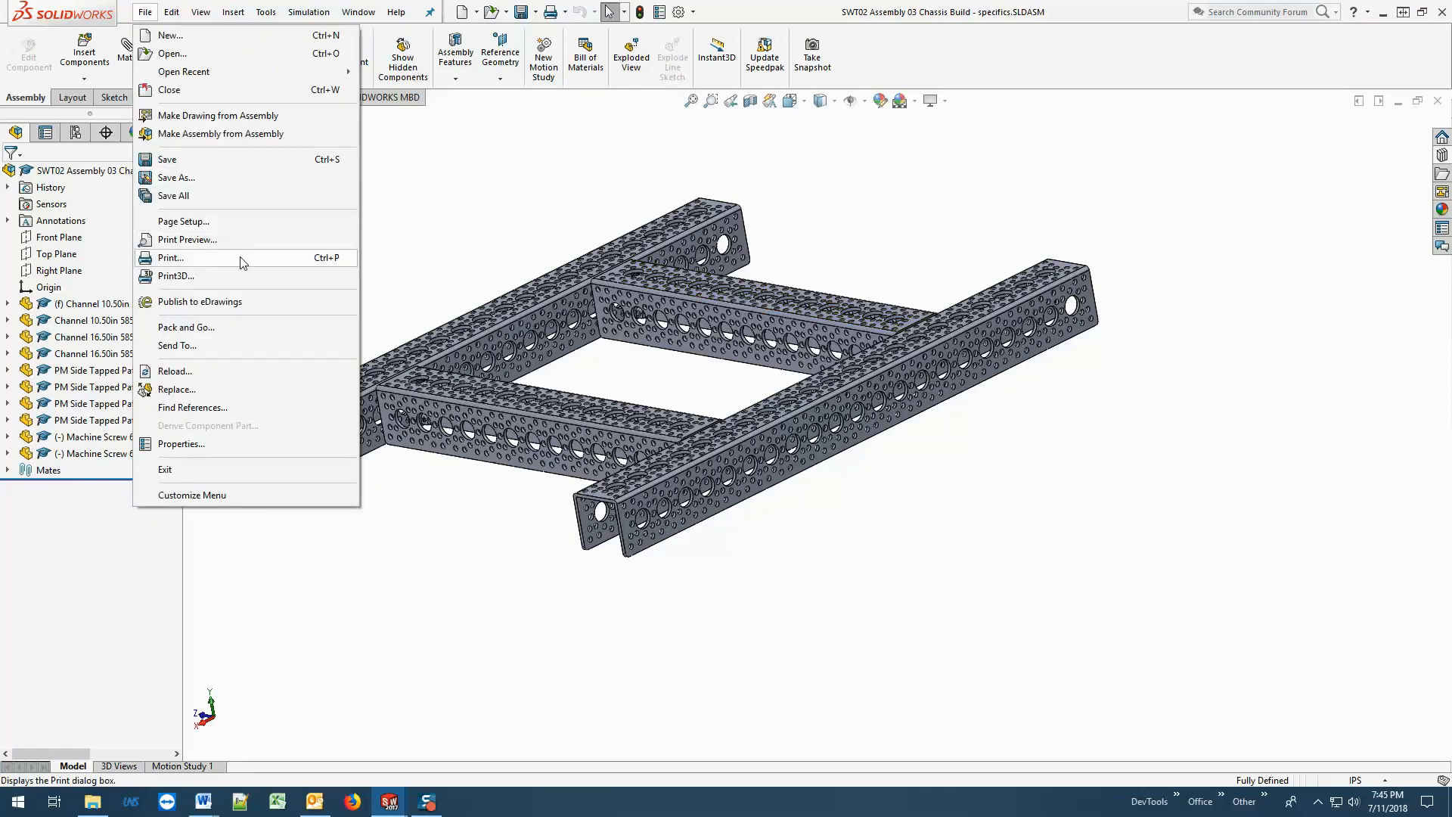
{"action": "left_click", "coordinate": [208, 179]}
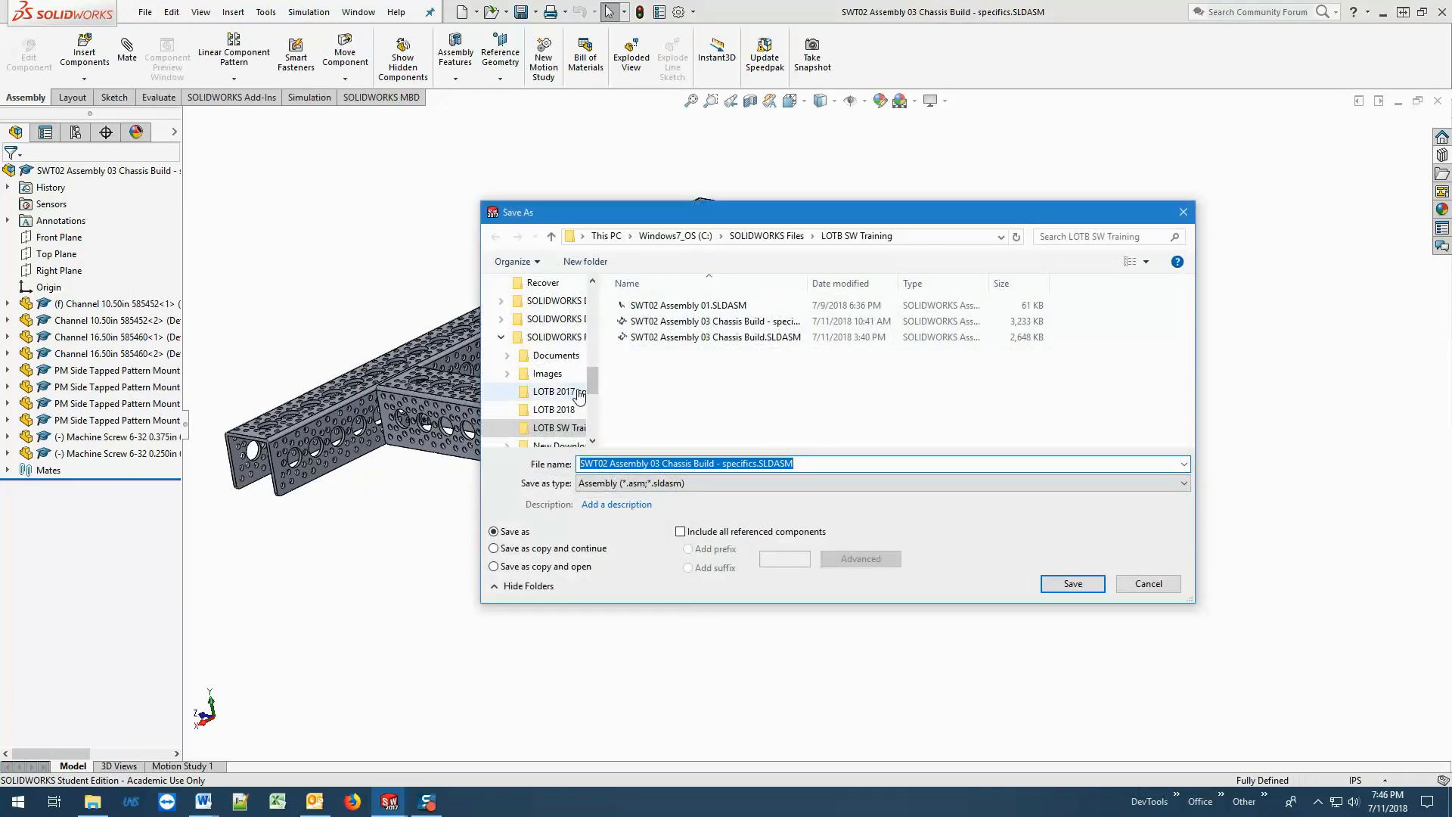
{"action": "left_click", "coordinate": [568, 413]}
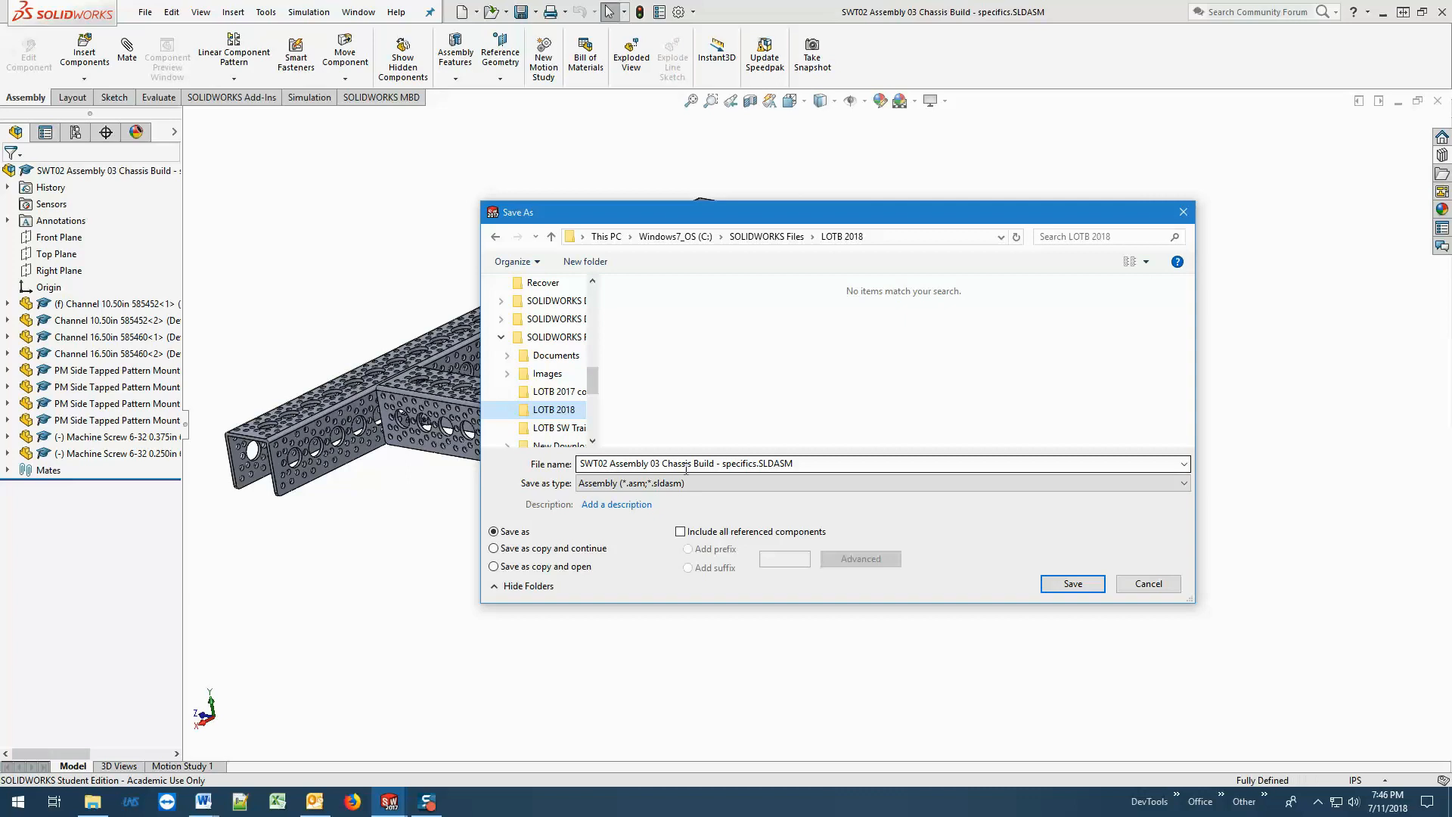
{"action": "left_click", "coordinate": [663, 463]}
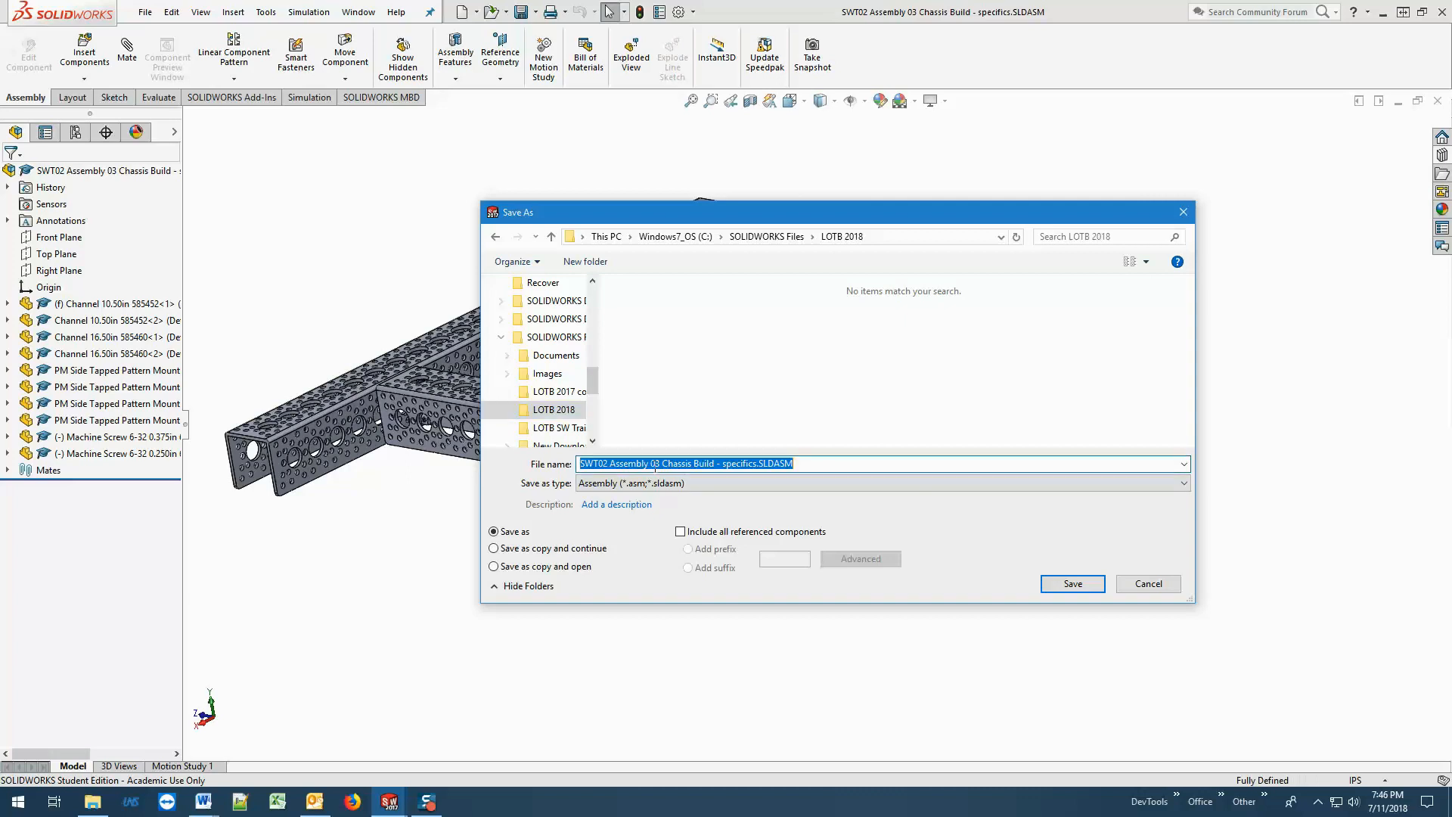
{"action": "left_click_drag", "start_coordinate": [663, 463], "coordinate": [508, 464]}
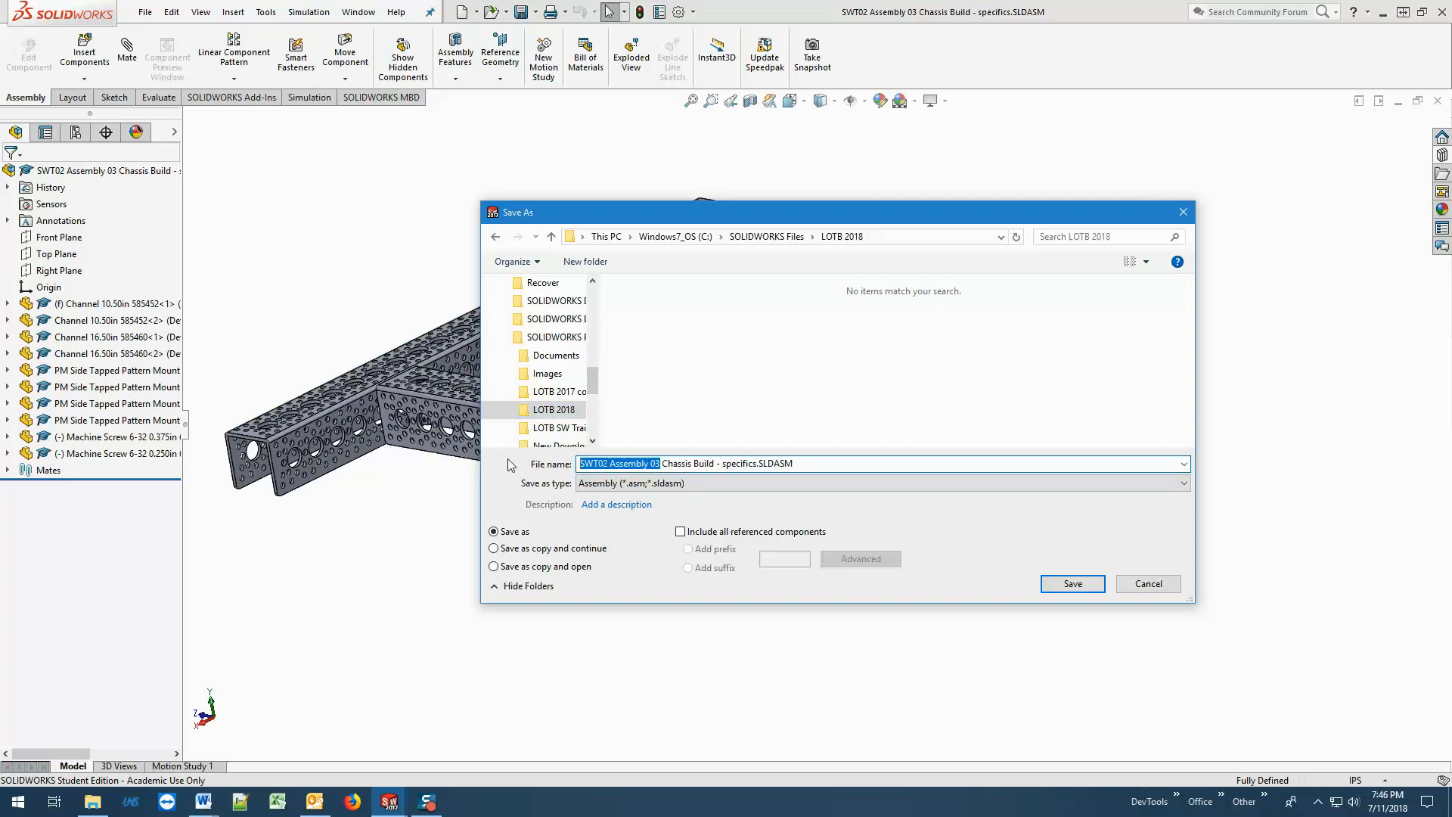
{"action": "type", "text": "Ant"}
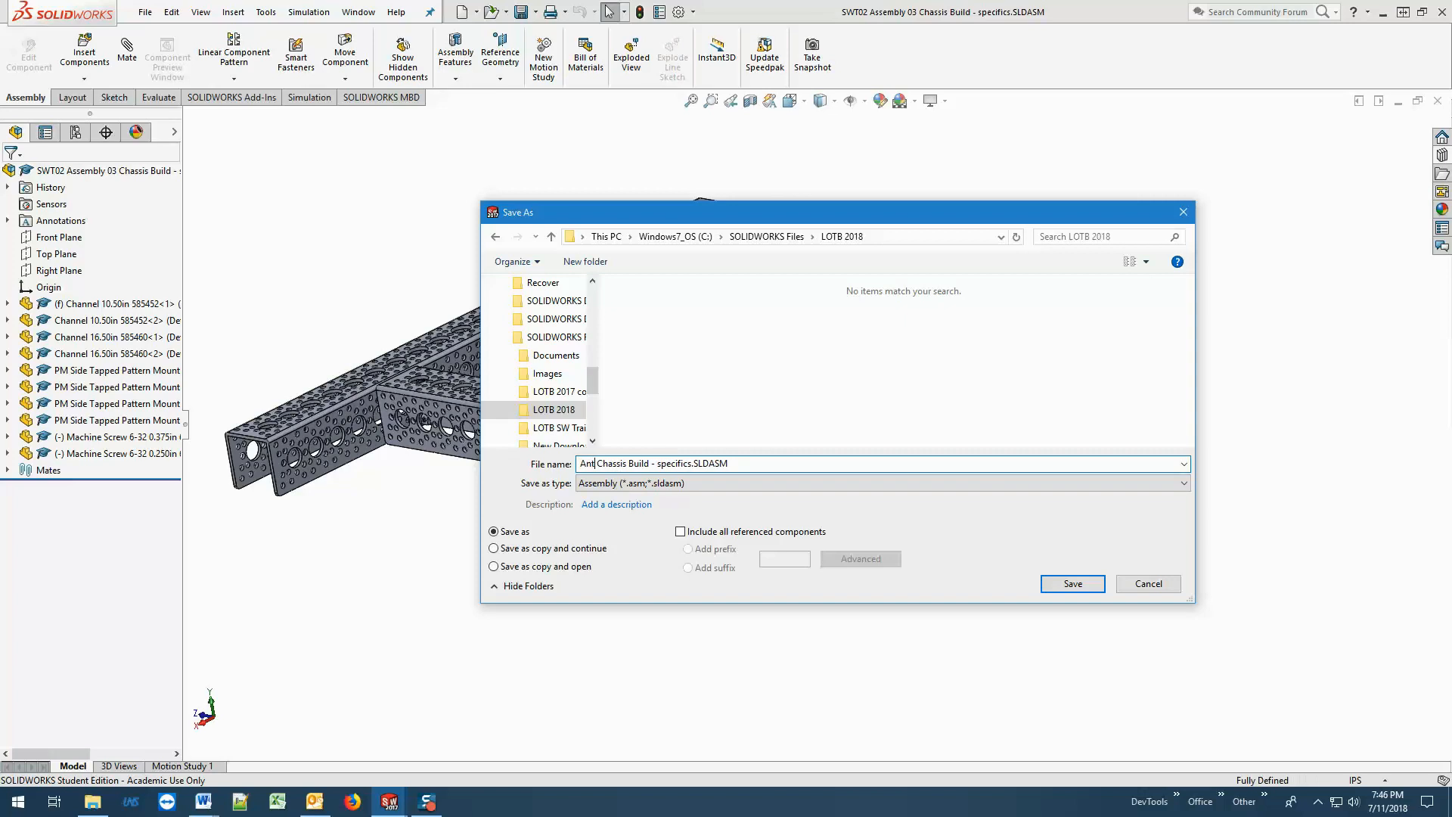
{"action": "type", "text": "onio"}
{"action": "key", "text": "Delete"}
{"action": "key", "text": "Delete"}
{"action": "key", "text": "Delete"}
{"action": "key", "text": "Delete"}
{"action": "key", "text": "Delete"}
{"action": "key", "text": "Delete"}
{"action": "key", "text": "Delete"}
{"action": "key", "text": "Delete"}
{"action": "key", "text": "Delete"}
{"action": "key", "text": "Delete"}
{"action": "key", "text": "Delete"}
{"action": "key", "text": "Delete"}
{"action": "key", "text": "Delete"}
{"action": "key", "text": "Delete"}
{"action": "key", "text": "Delete"}
{"action": "key", "text": "Delete"}
{"action": "key", "text": "Delete"}
{"action": "key", "text": "Delete"}
{"action": "key", "text": "Delete"}
{"action": "left_click", "coordinate": [1071, 584]}
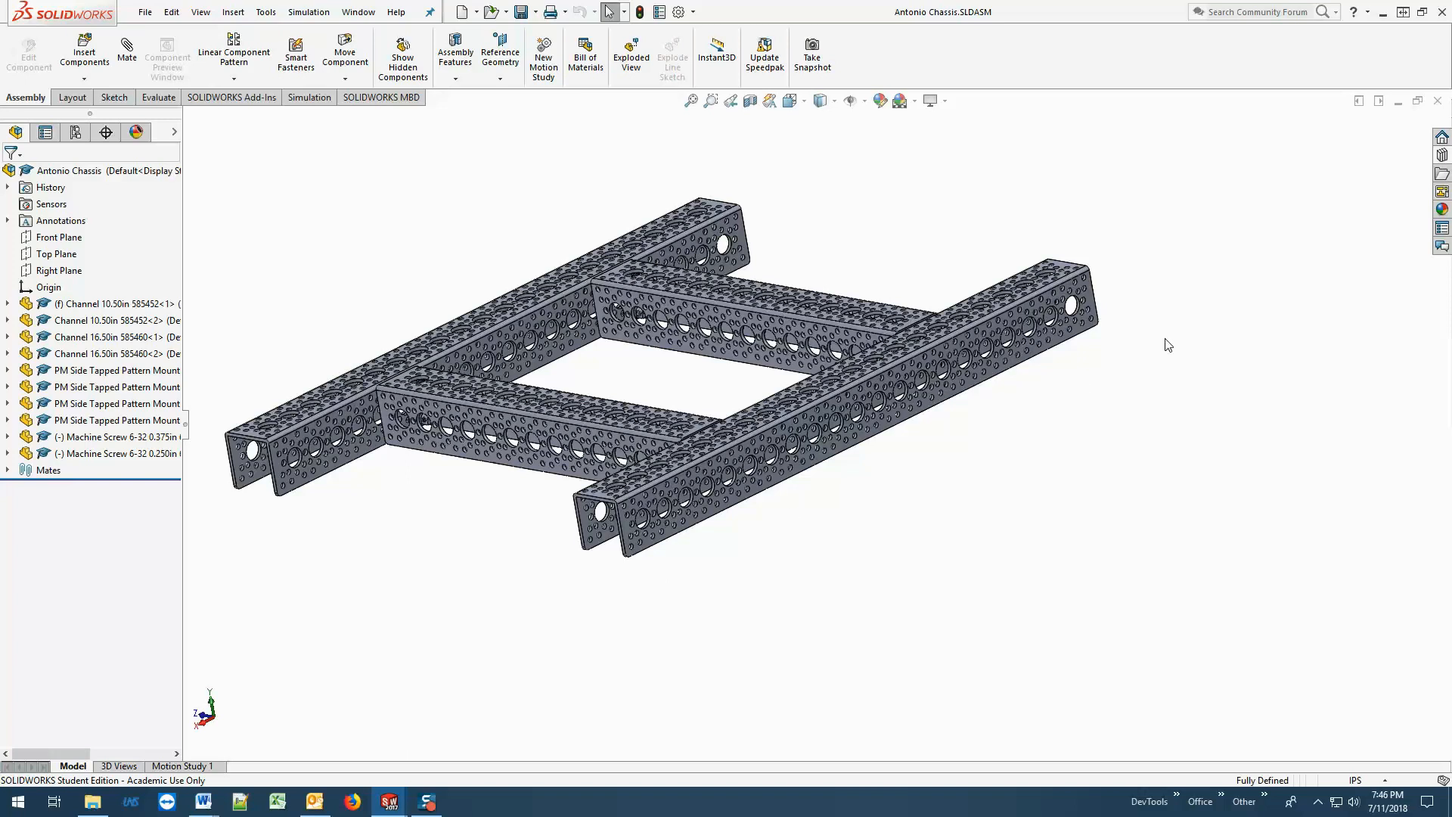
Close the renamed chassis assembly and the "SWT02 Assembly 03 Chassis Build" assembly.
{"action": "left_click", "coordinate": [1438, 101]}
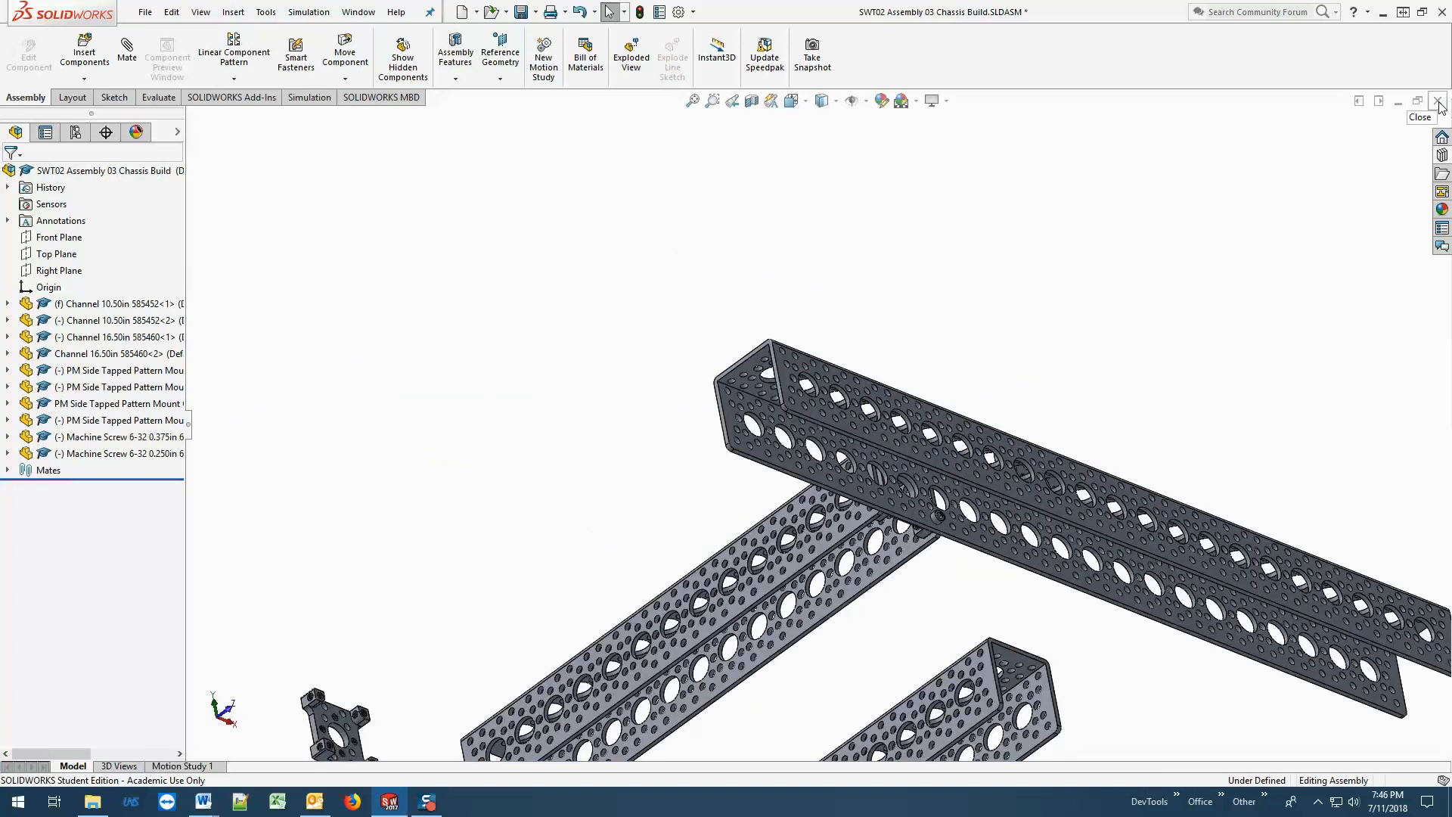
{"action": "left_click", "coordinate": [1438, 101]}
{"action": "left_click", "coordinate": [735, 419]}
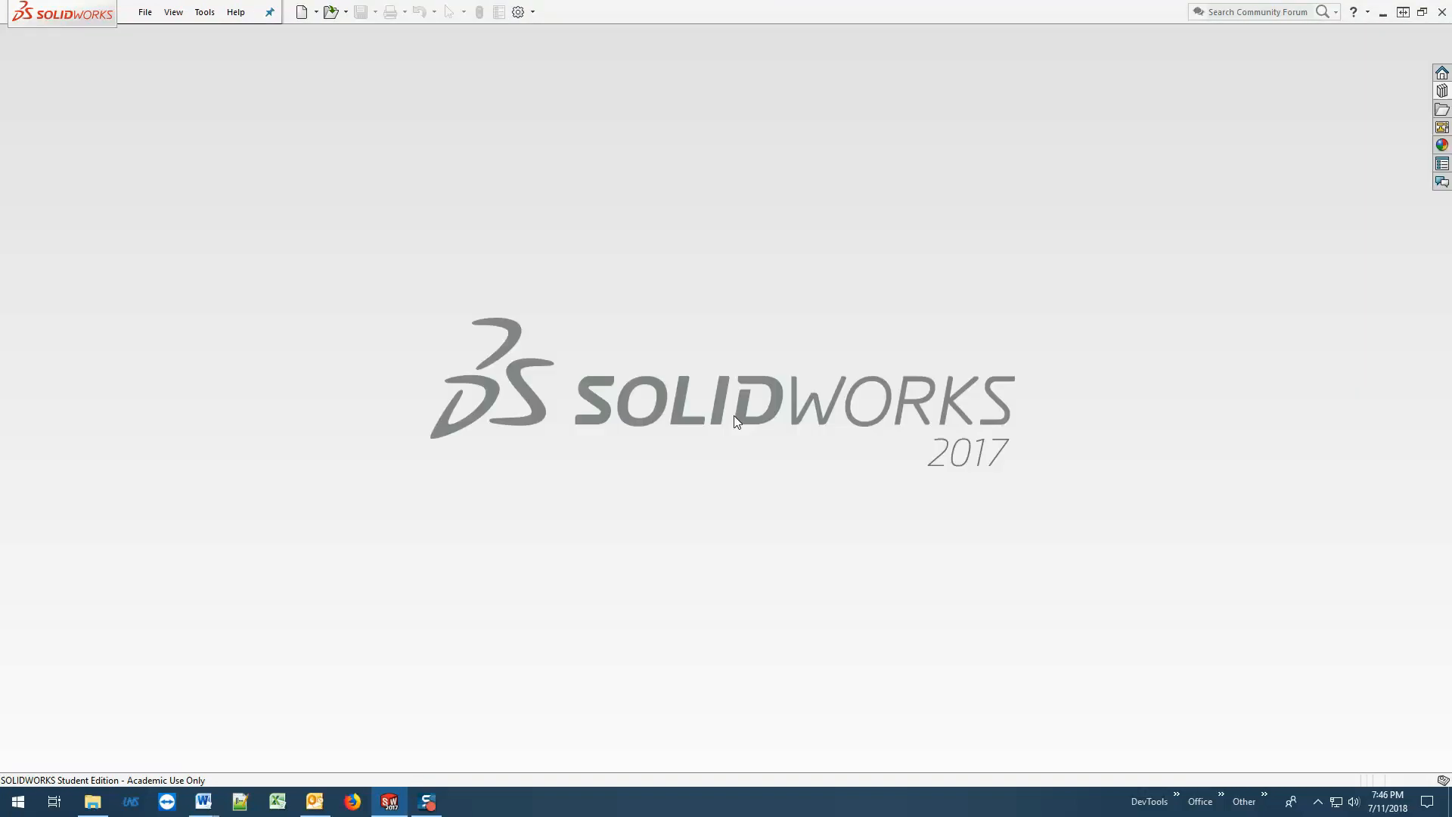